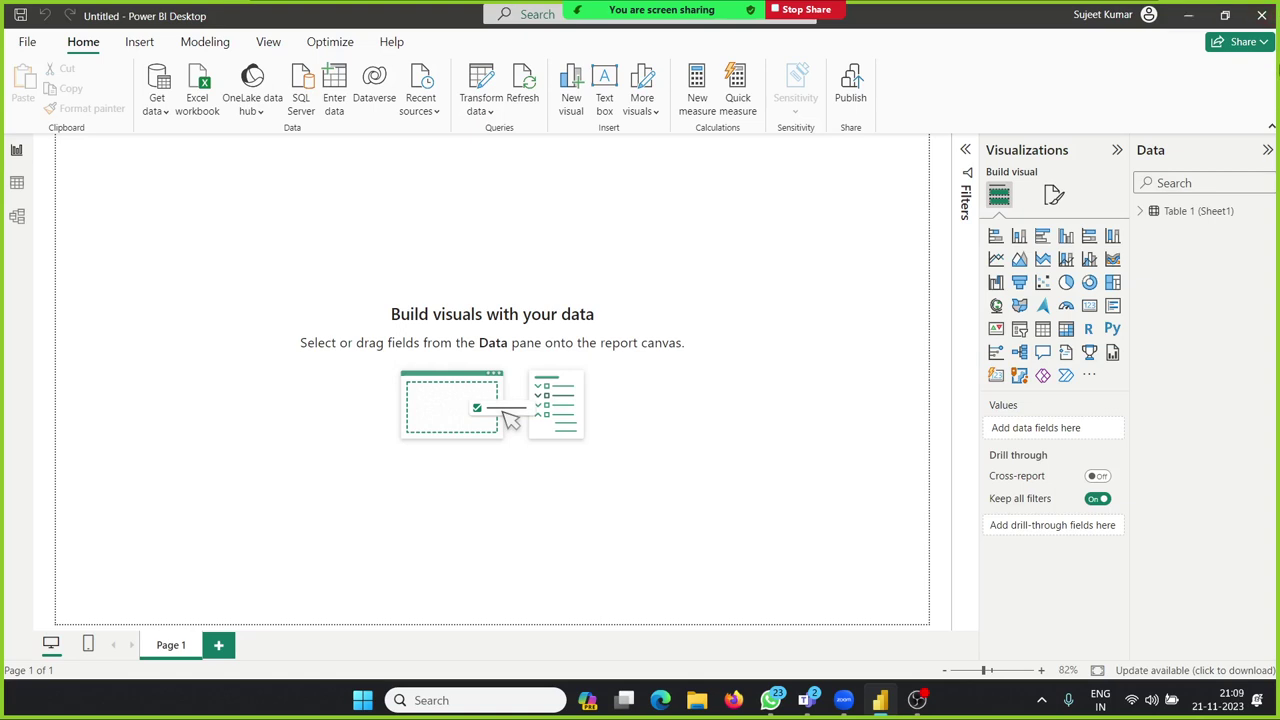
# Step: Expand Table 1 (Sheet1) to list City, MRP, Name and Qty, checking its rows in Table view
pyautogui.click(1140, 211)
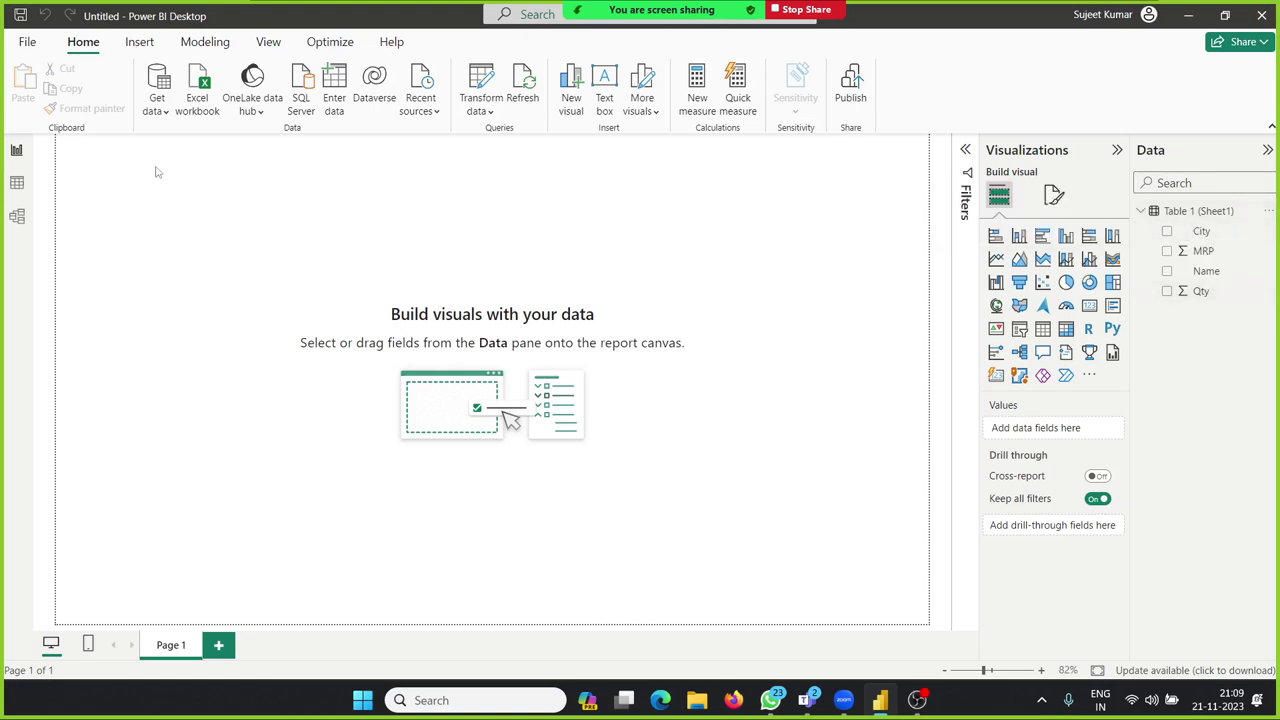
pyautogui.click(17, 183)
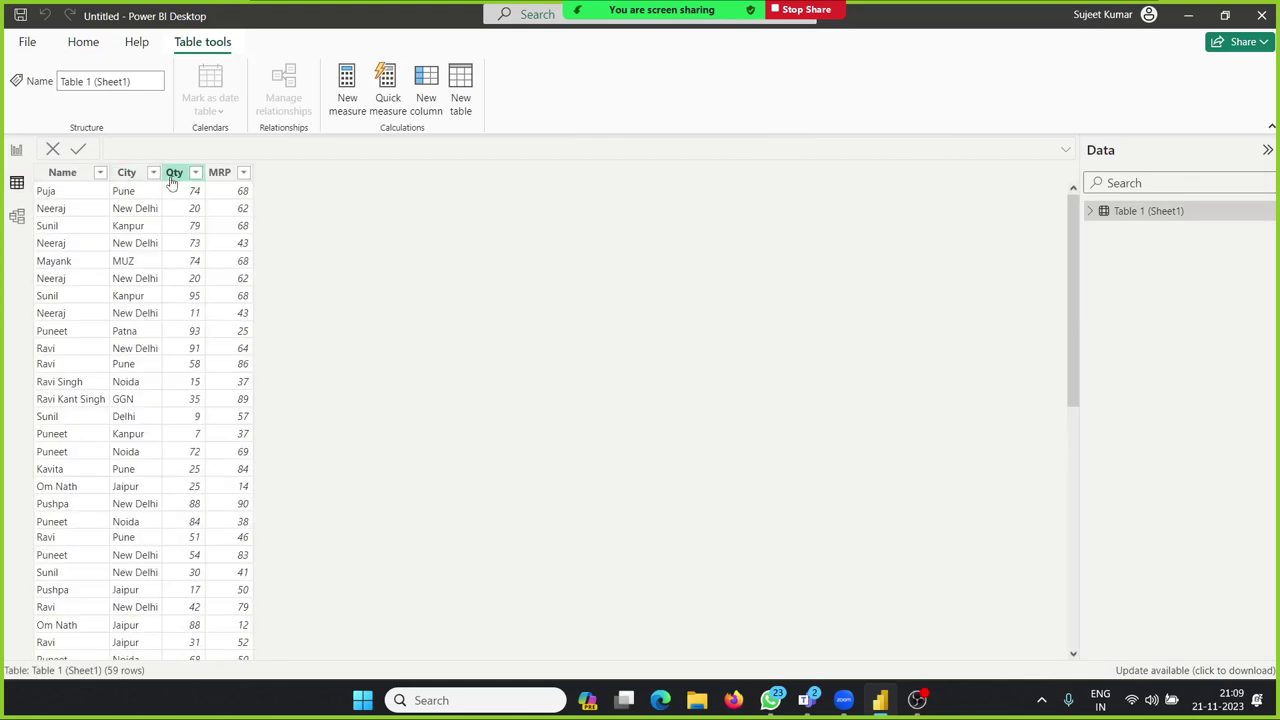
pyautogui.click(18, 153)
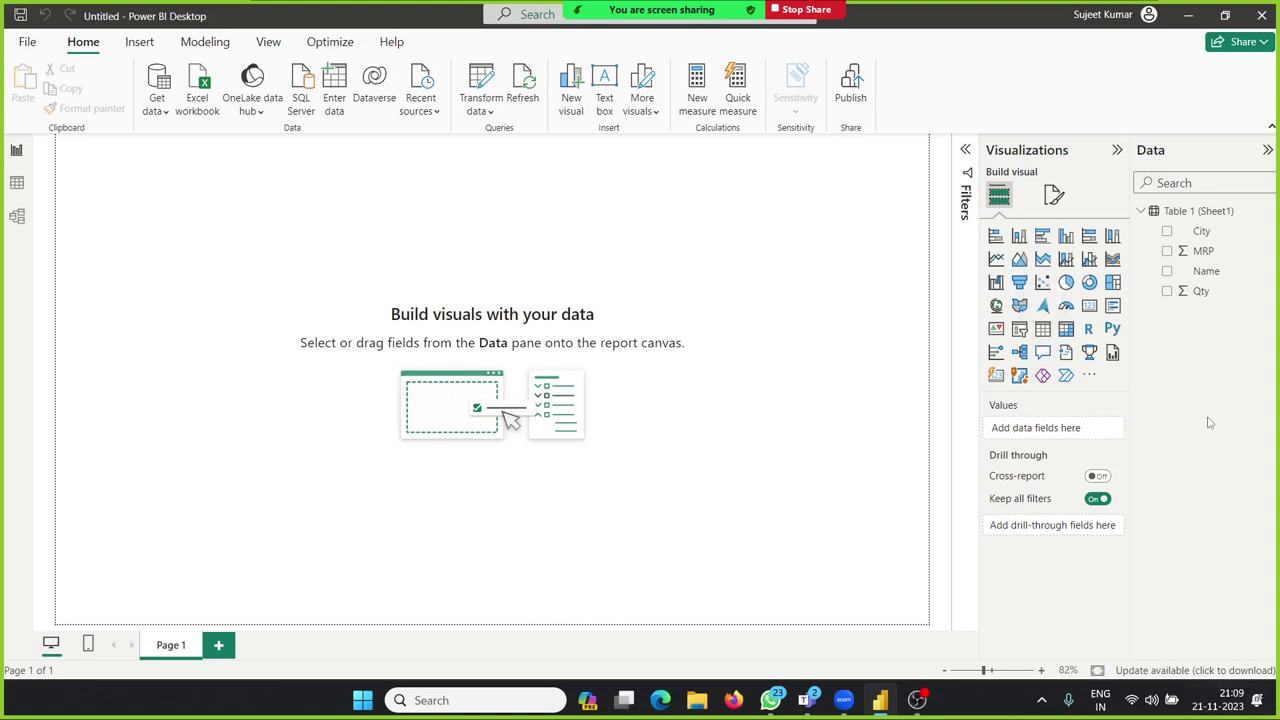
pyautogui.moveTo(822, 699)
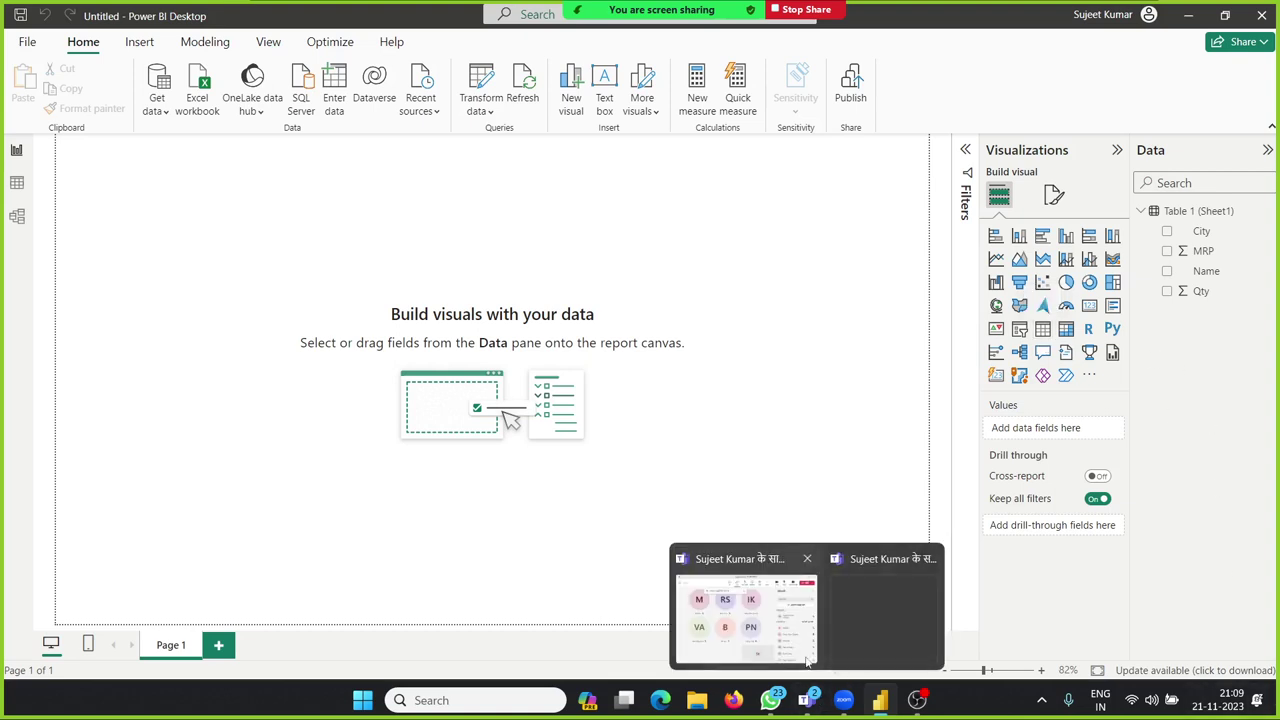
pyautogui.click(862, 646)
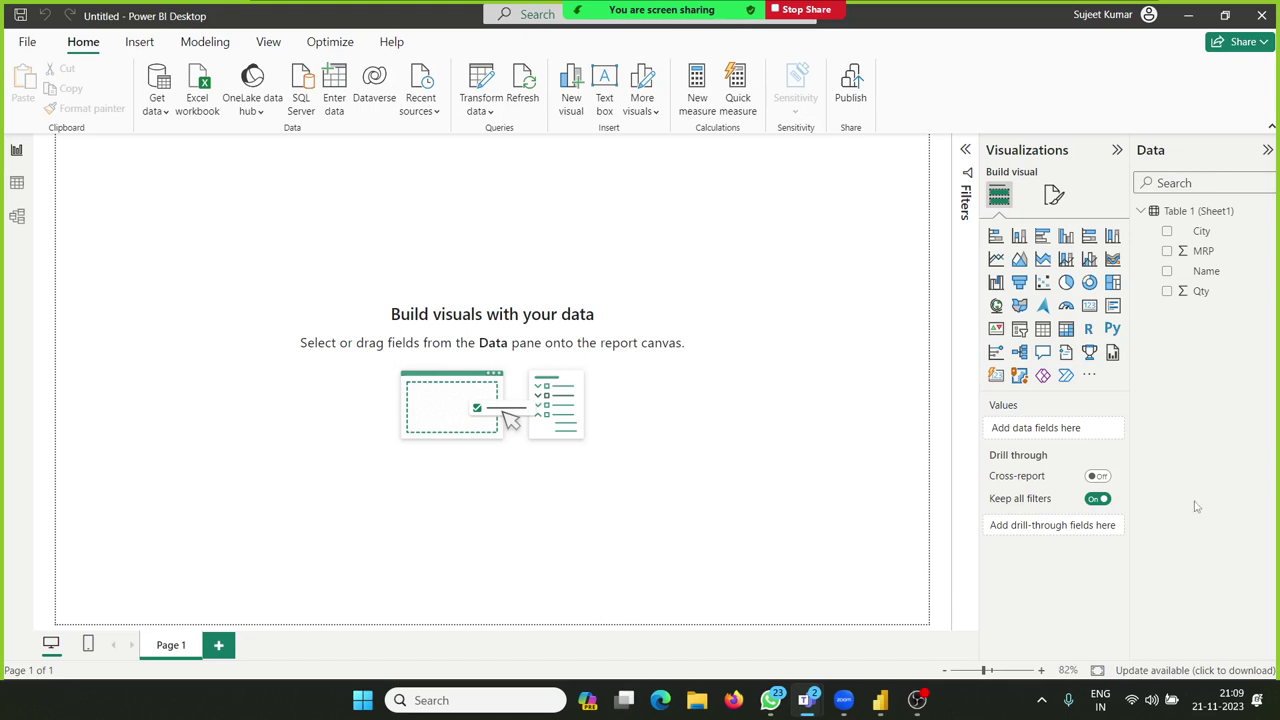
pyautogui.click(563, 418)
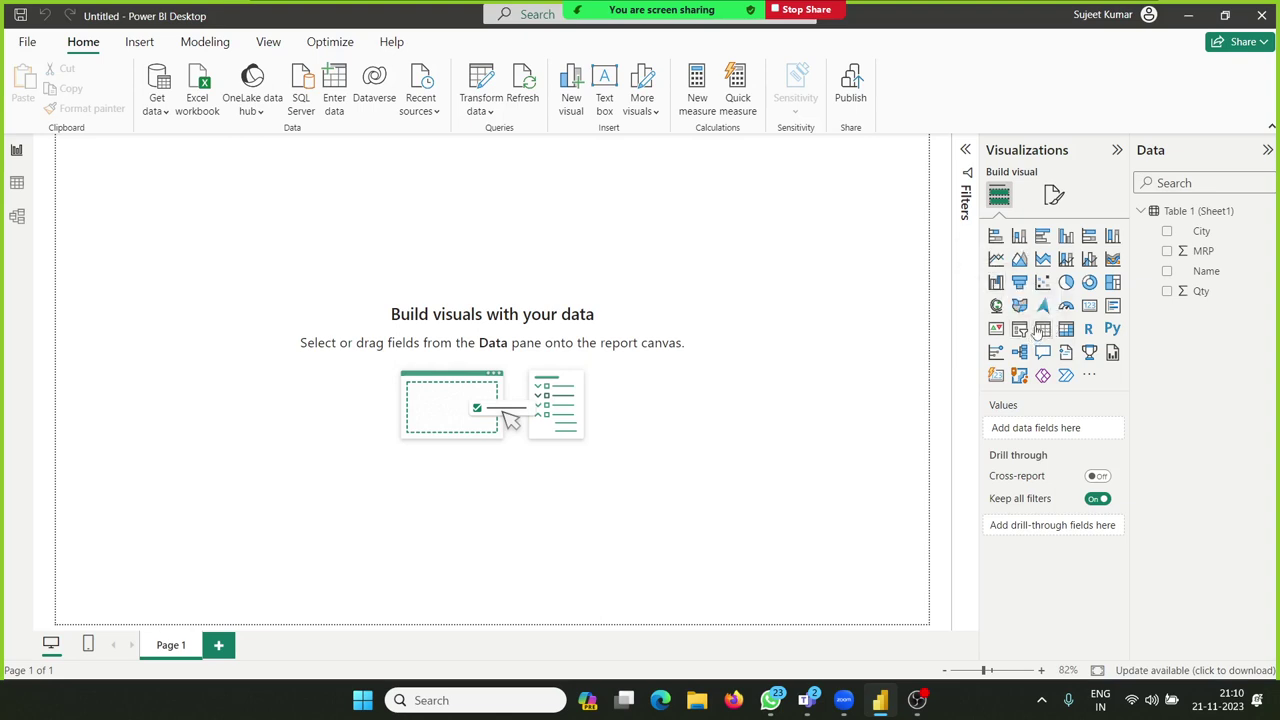
# Step: Add a compact table visual showing Name and Sum of Qty, totalling 3008
pyautogui.click(1040, 331)
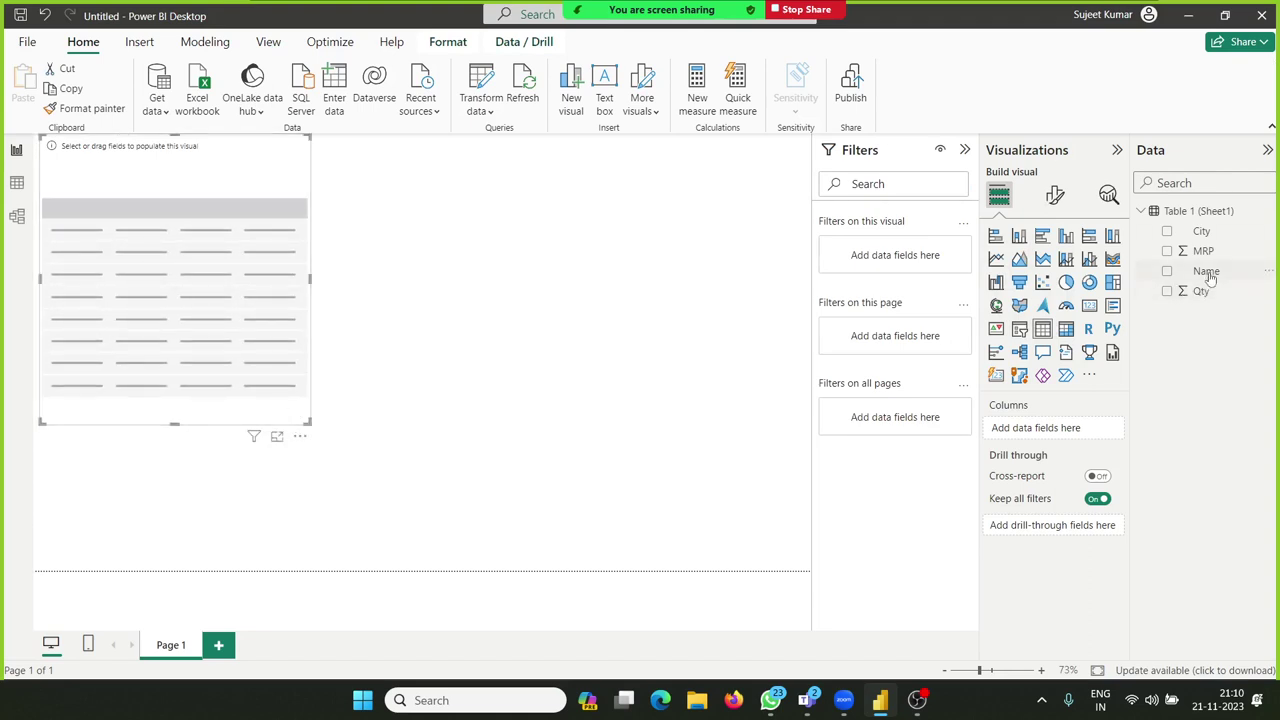
pyautogui.moveTo(1206, 271); pyautogui.dragTo(198, 196)
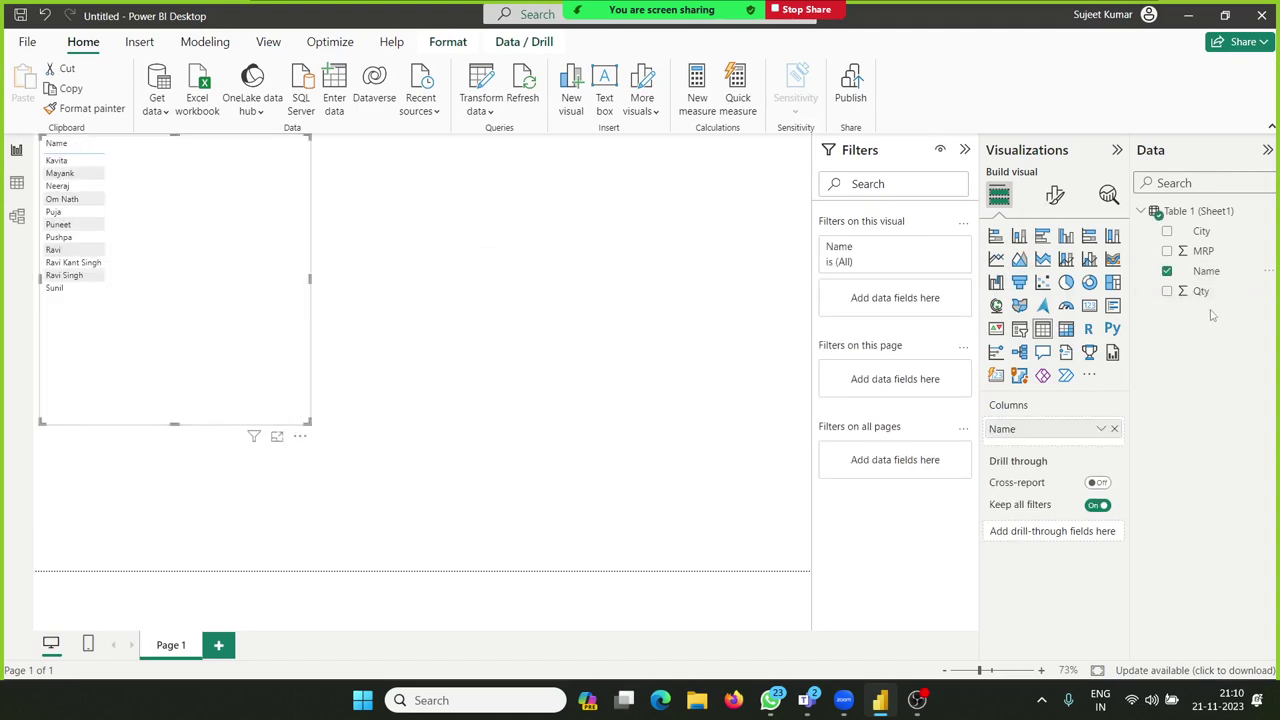
pyautogui.moveTo(1201, 291); pyautogui.dragTo(195, 230)
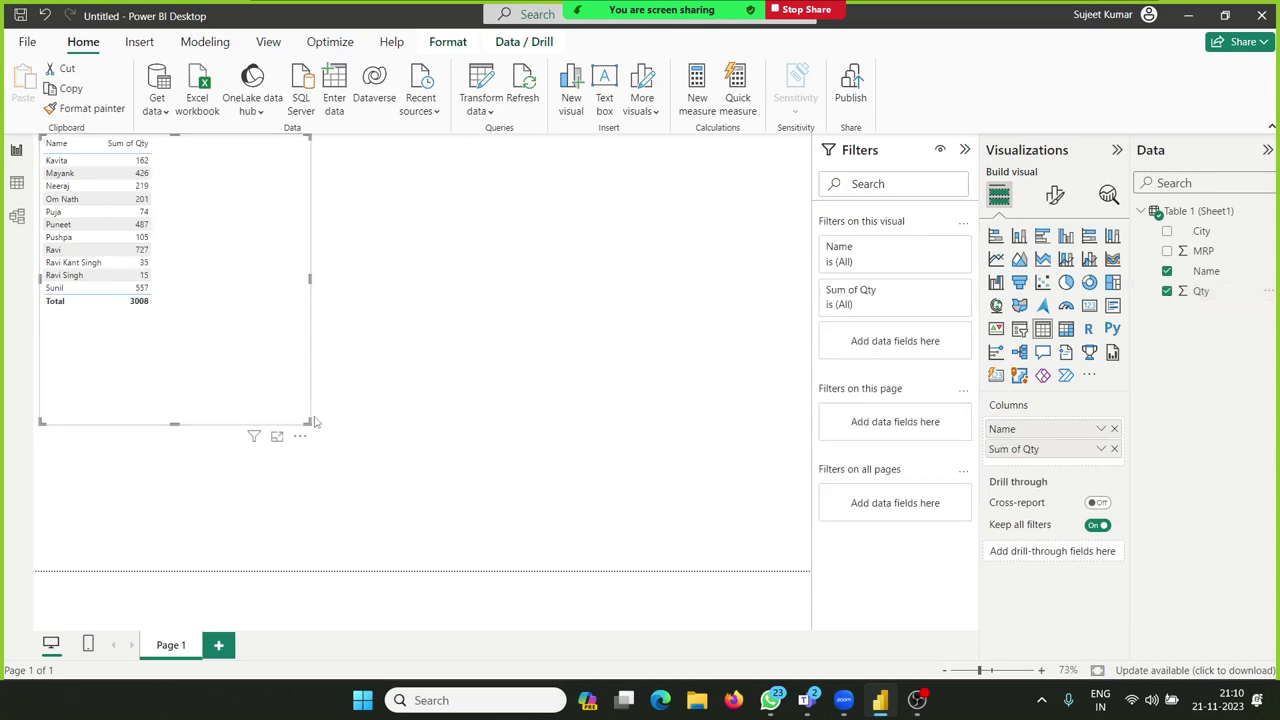
pyautogui.moveTo(308, 424); pyautogui.dragTo(190, 333)
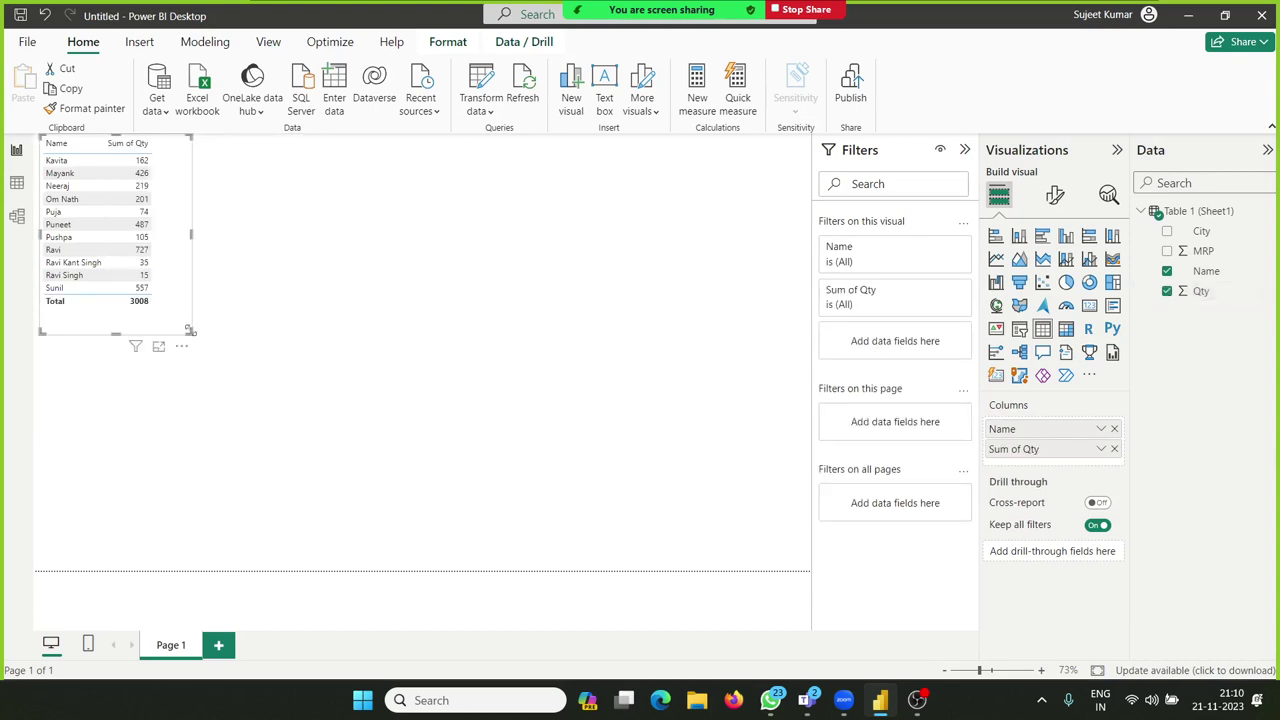
pyautogui.moveTo(190, 331); pyautogui.dragTo(238, 384)
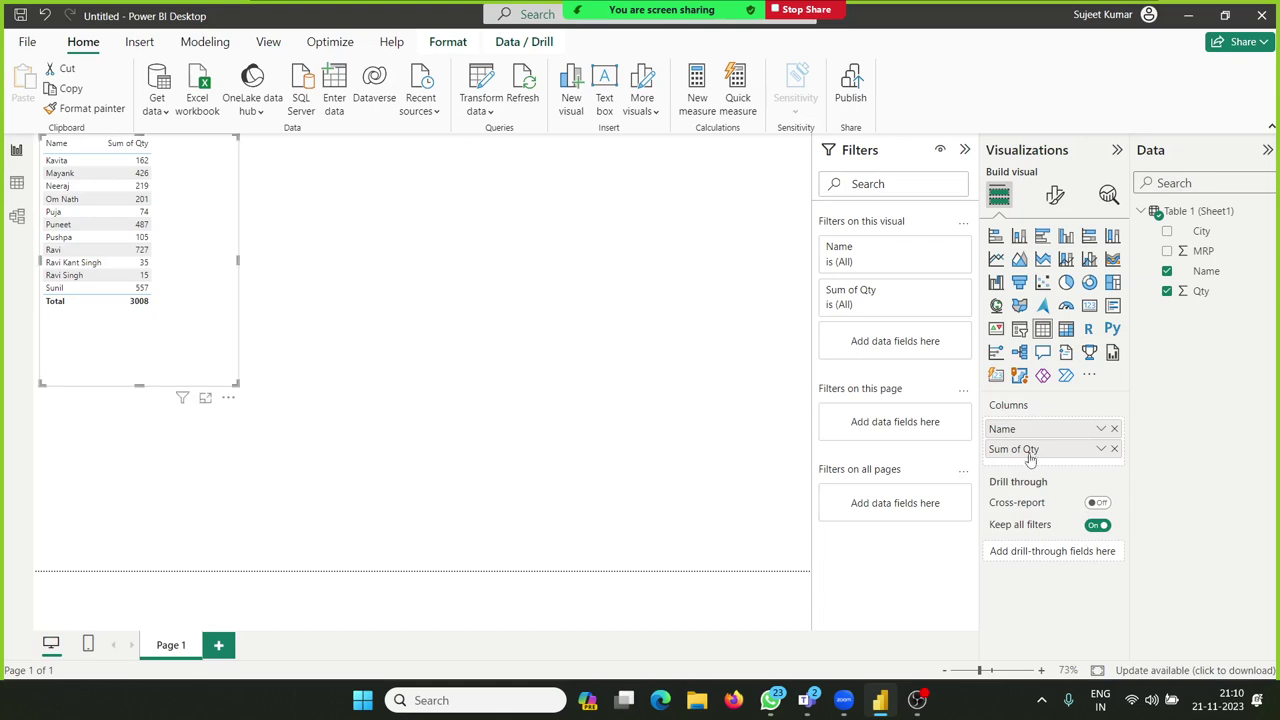
pyautogui.click(1100, 449)
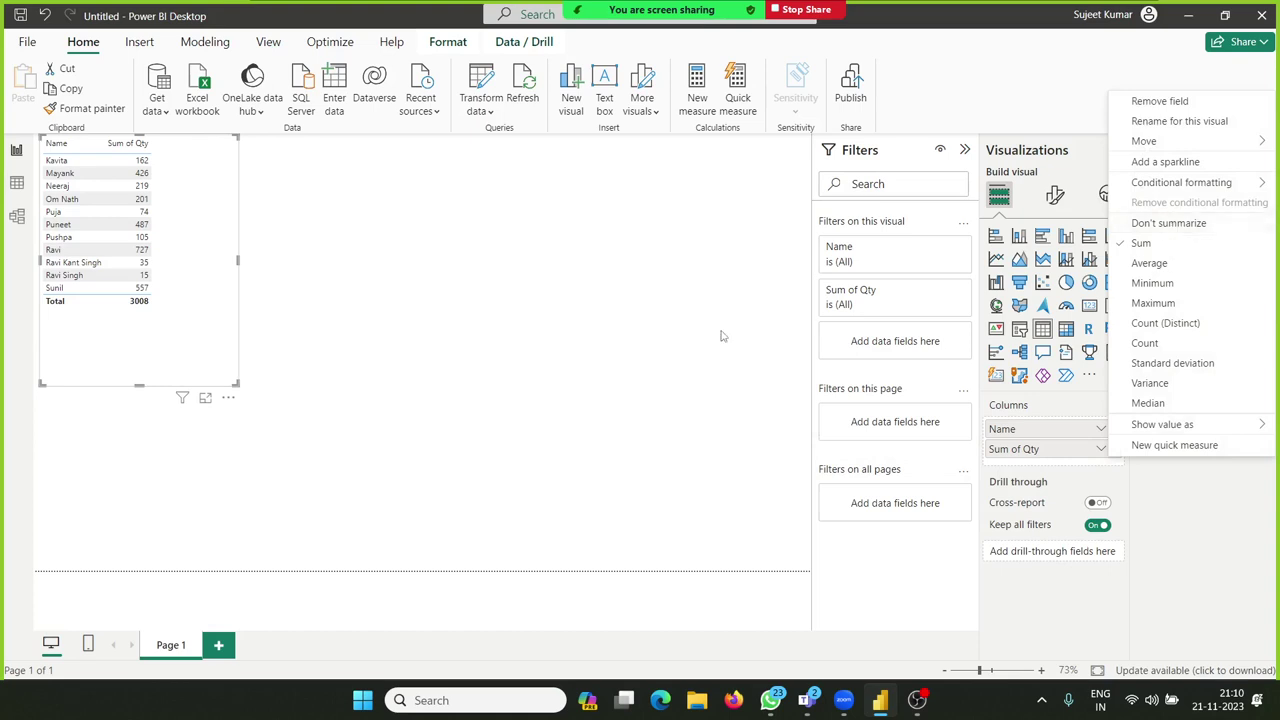
pyautogui.click(653, 571)
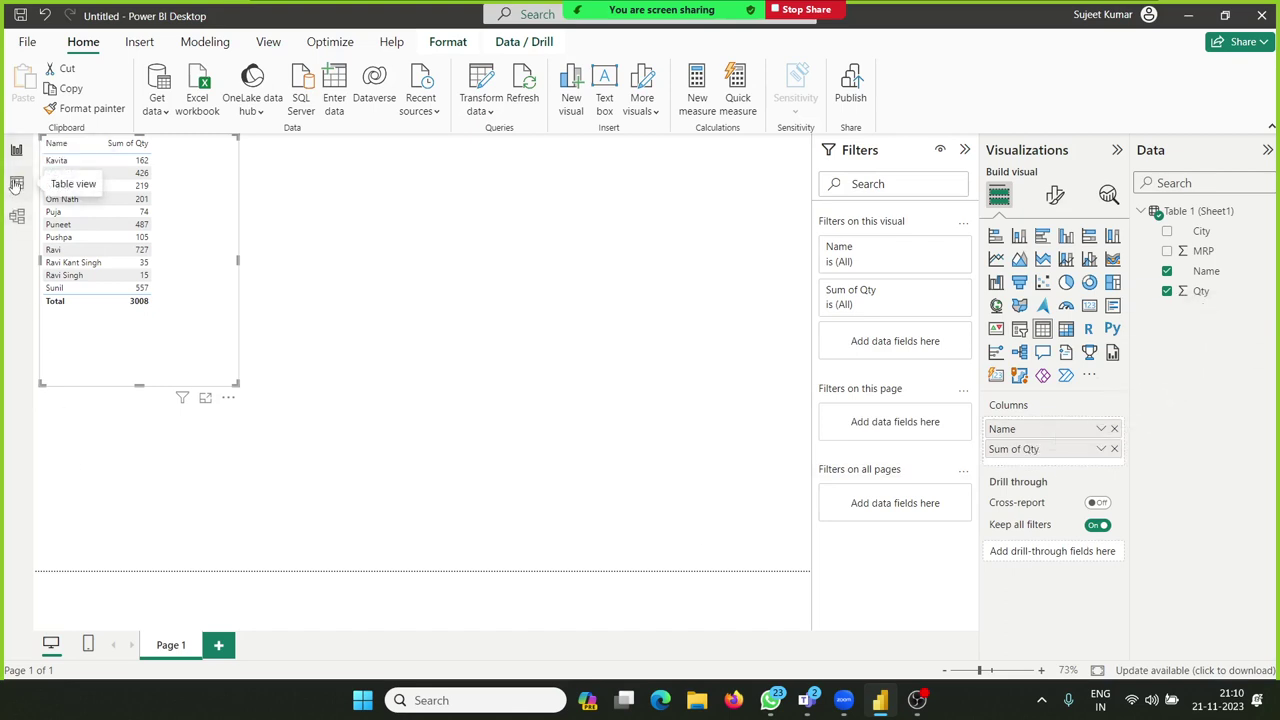
# Step: In Table view, add a calculated column Date = TODAY()
pyautogui.click(20, 183)
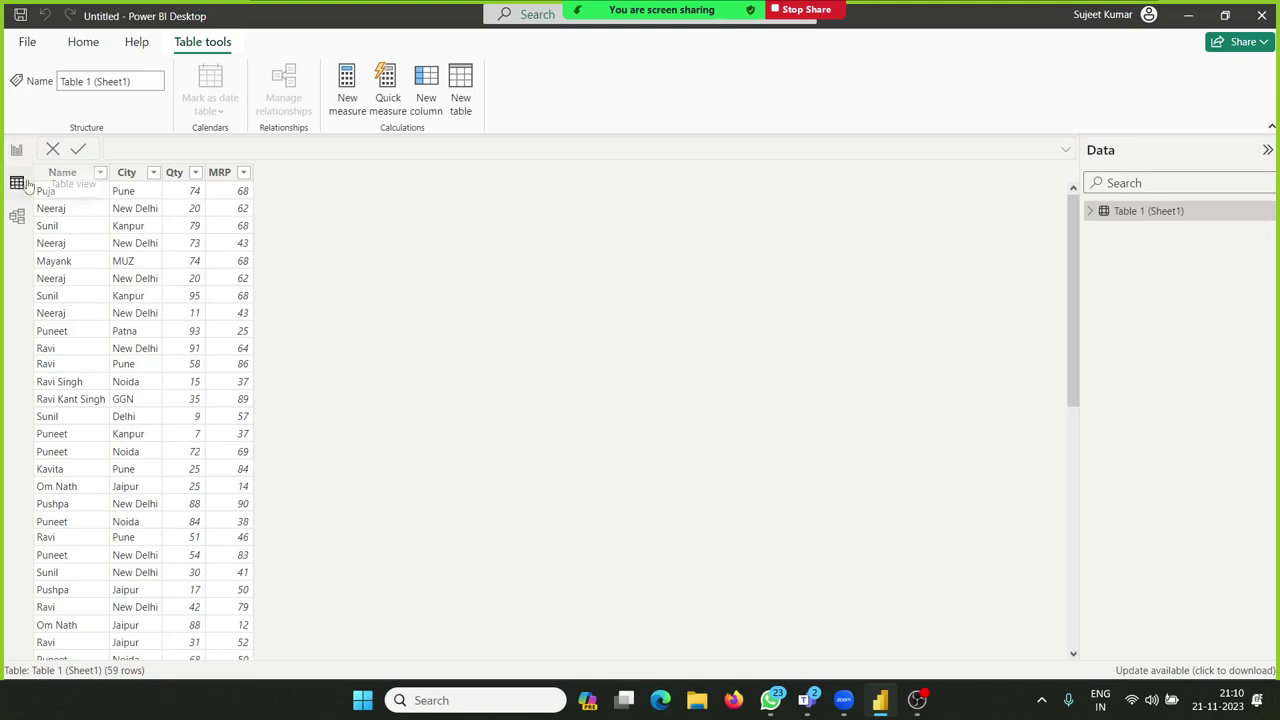
pyautogui.click(418, 107)
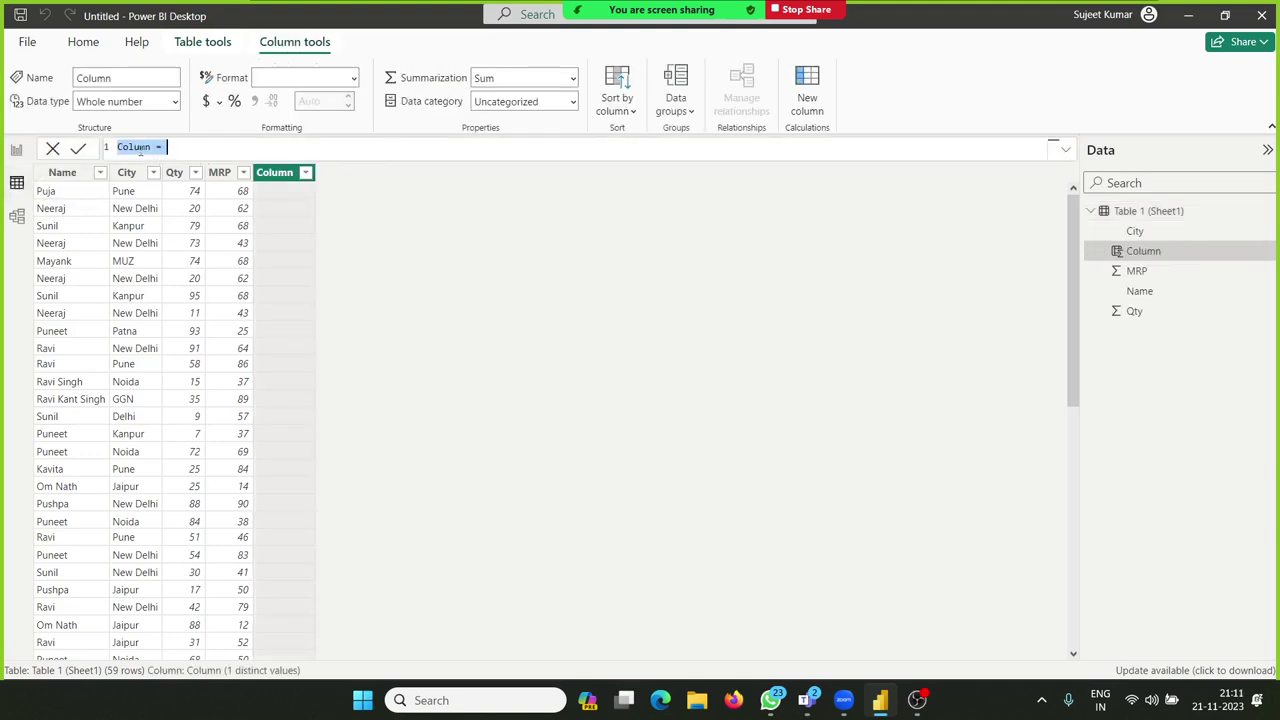
pyautogui.write('Date =')
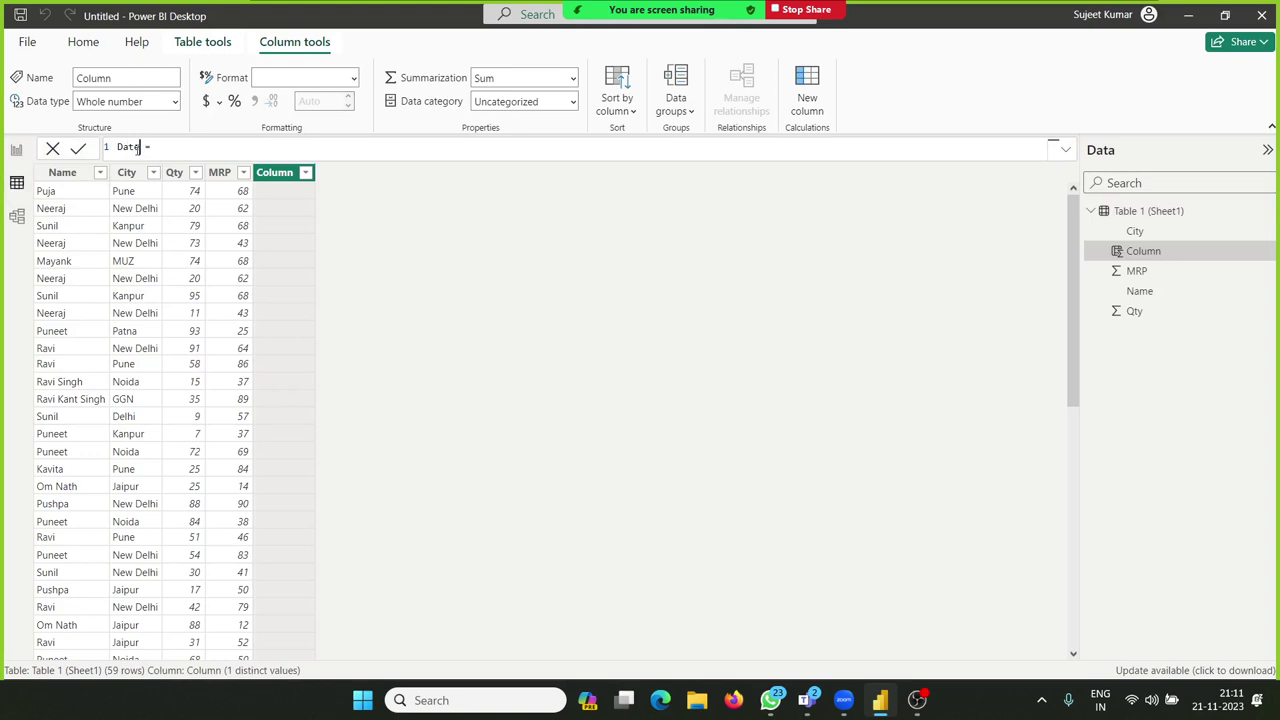
pyautogui.write('t')
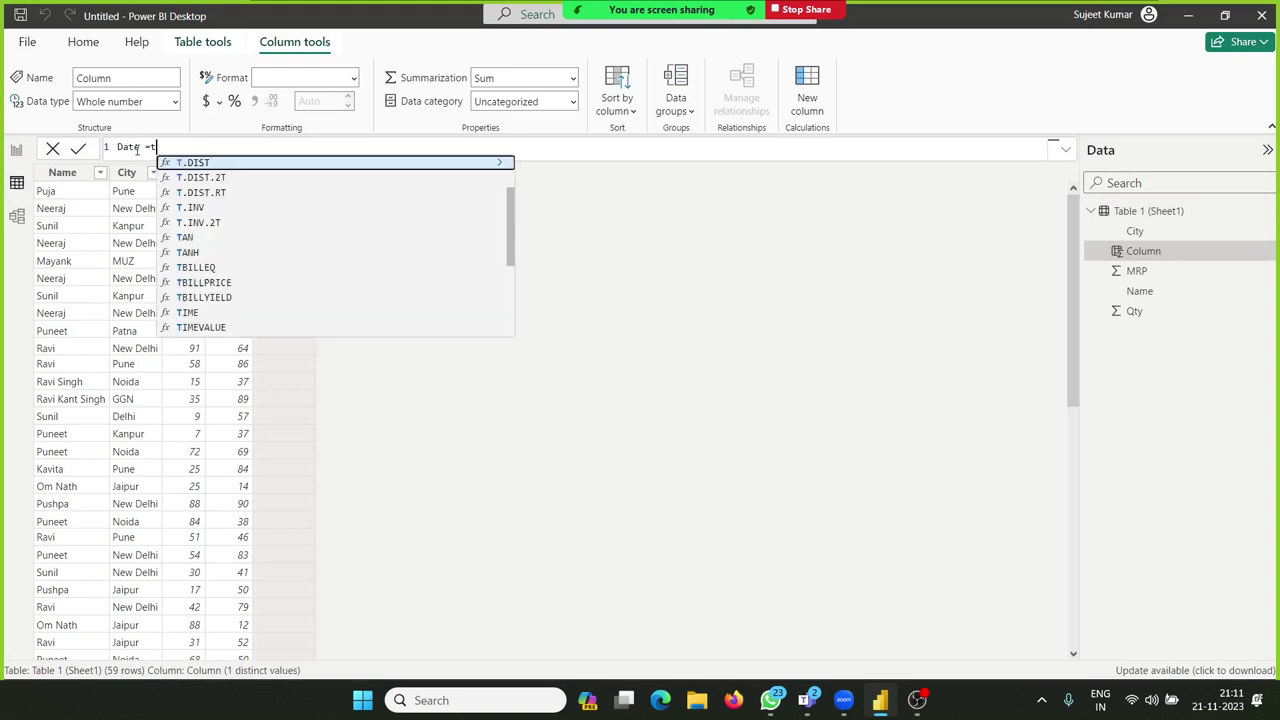
pyautogui.write('od')
pyautogui.press('Tab')
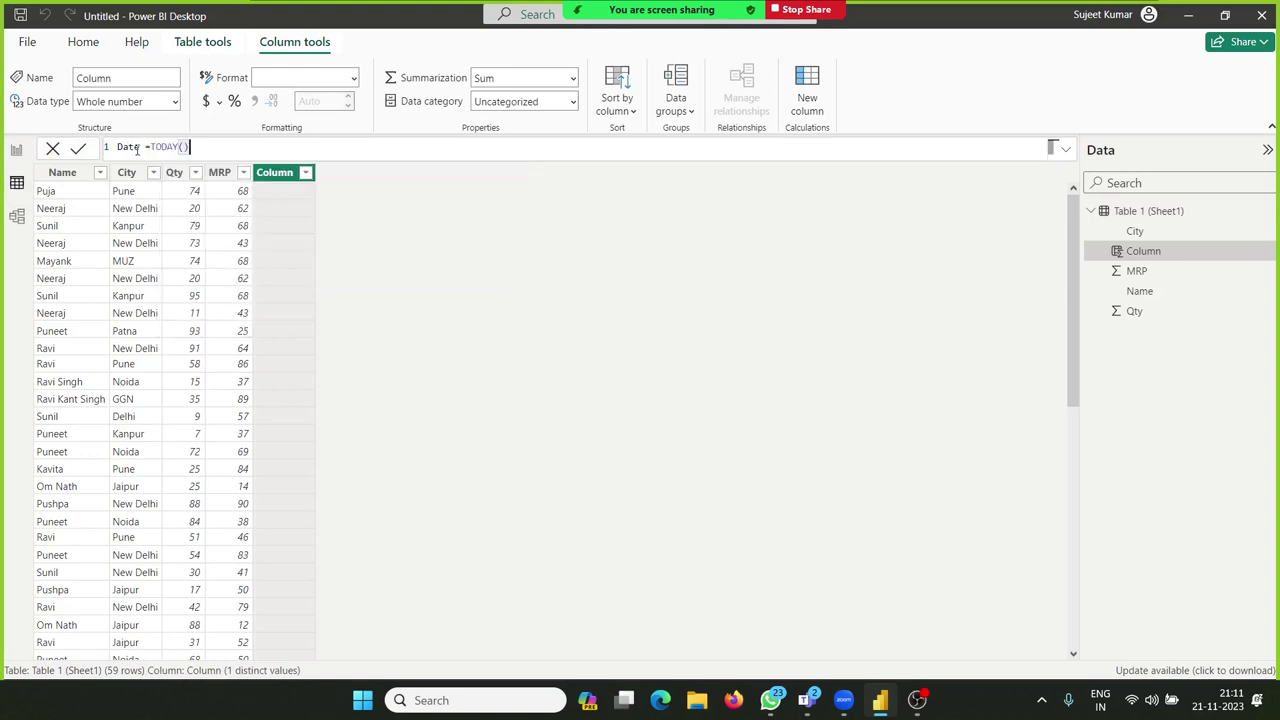
pyautogui.press('Return')
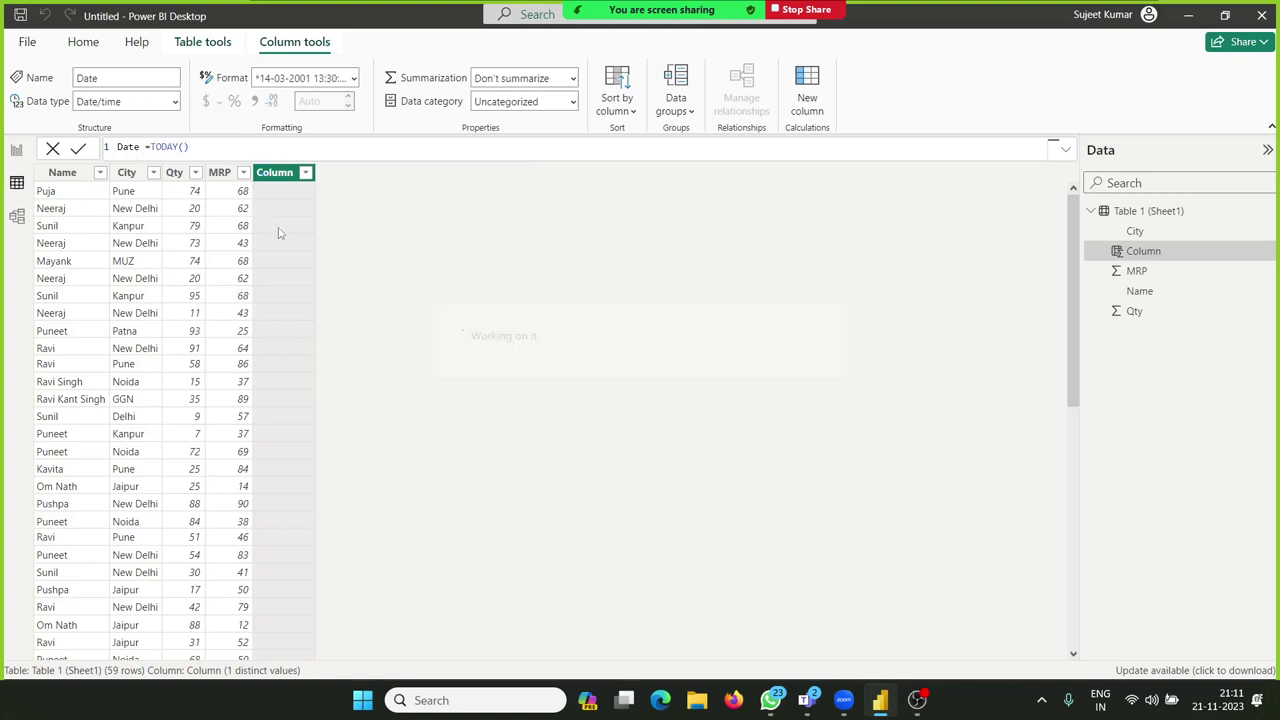
# Step: Add a YEAR column defined as 'Table 1 (Sheet1)'[Date].[Year], showing 2023
pyautogui.click(813, 112)
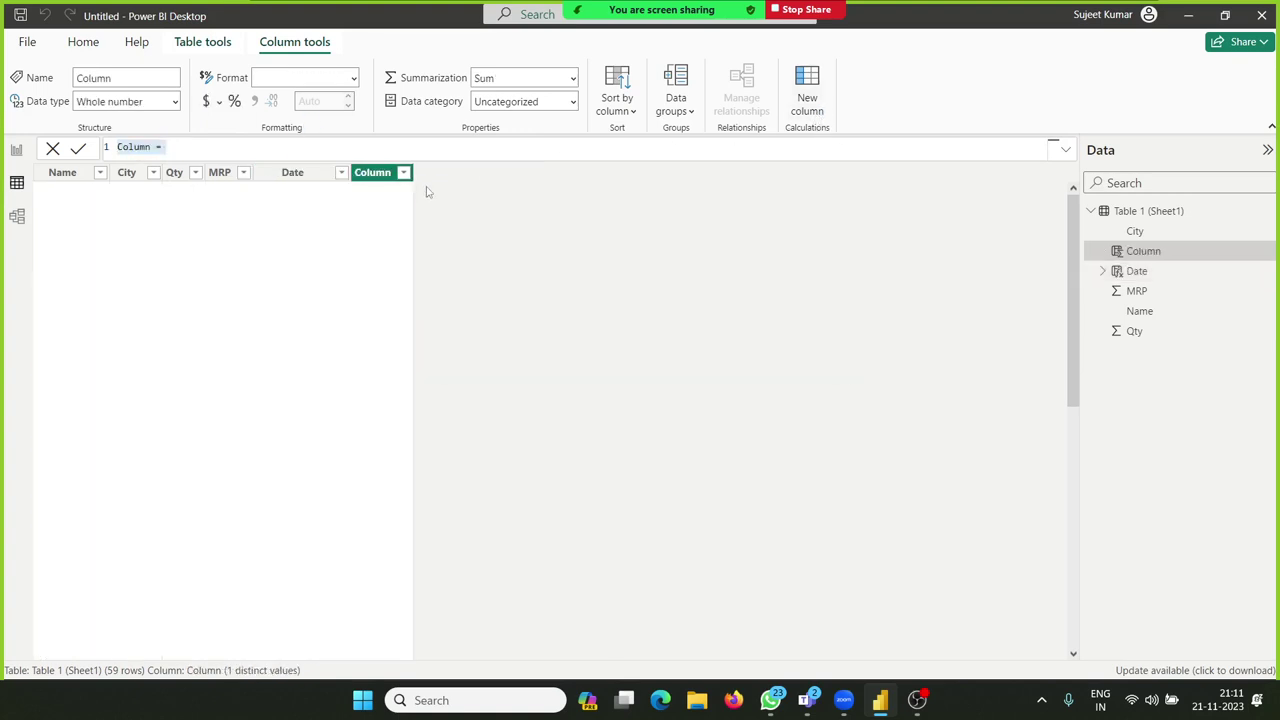
pyautogui.press('BackSpace')
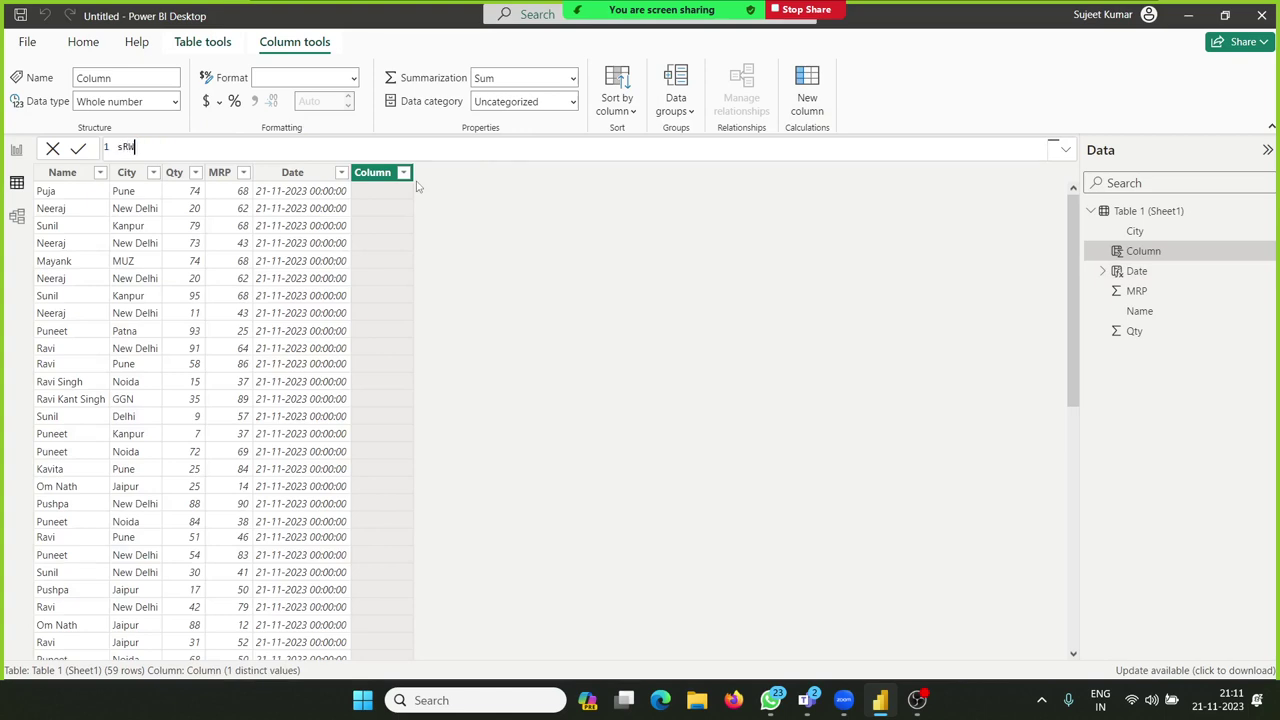
pyautogui.write('DA')
pyautogui.press('BackSpace')
pyautogui.press('BackSpace')
pyautogui.write('yEAR')
pyautogui.press('BackSpace')
pyautogui.press('BackSpace')
pyautogui.press('BackSpace')
pyautogui.press('BackSpace')
pyautogui.write('YE')
pyautogui.write('AR-')
pyautogui.write('DATE')
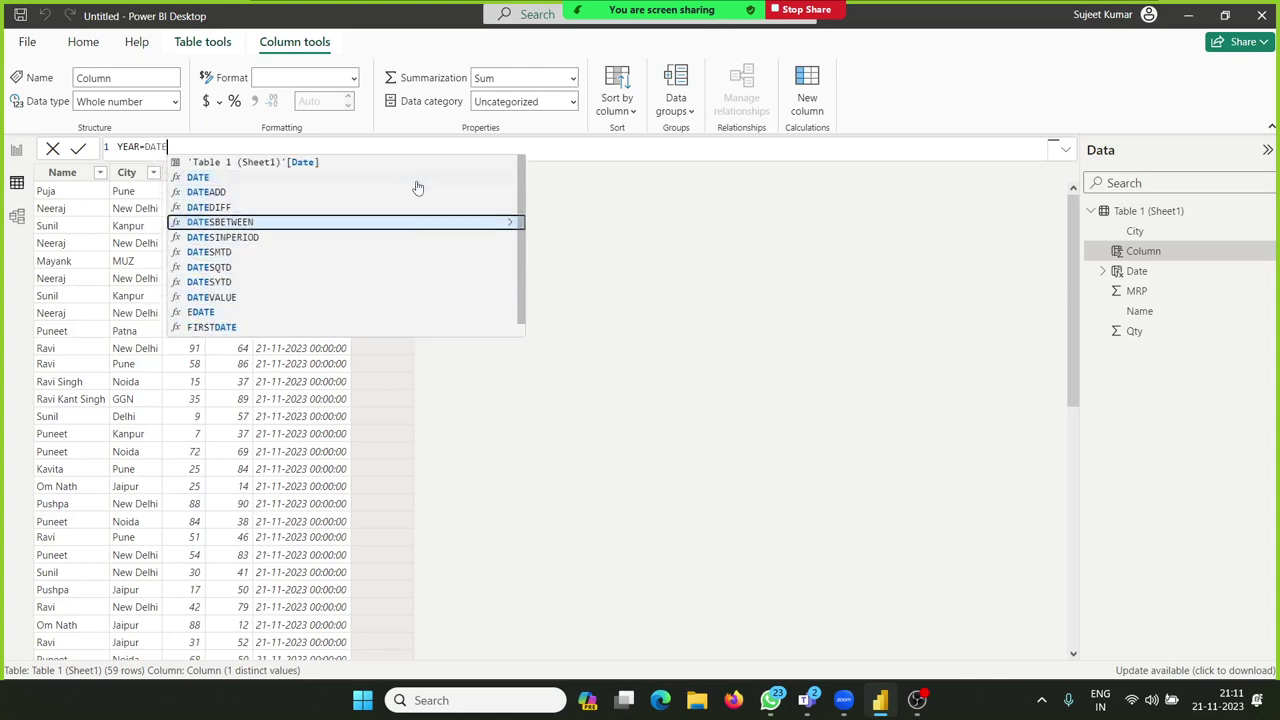
pyautogui.press('Up')
pyautogui.press('Tab')
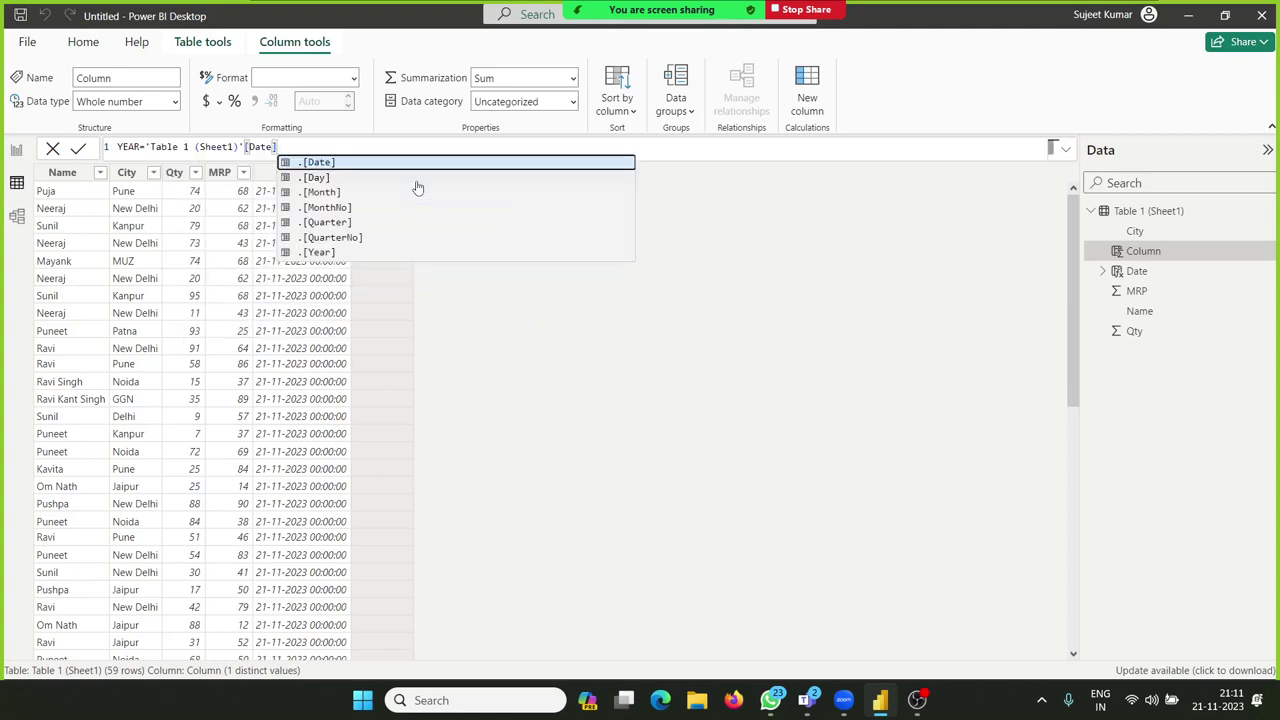
pyautogui.press('Down')
pyautogui.press('Down')
pyautogui.press('Down')
pyautogui.press('Down')
pyautogui.press('Down')
pyautogui.press('Down')
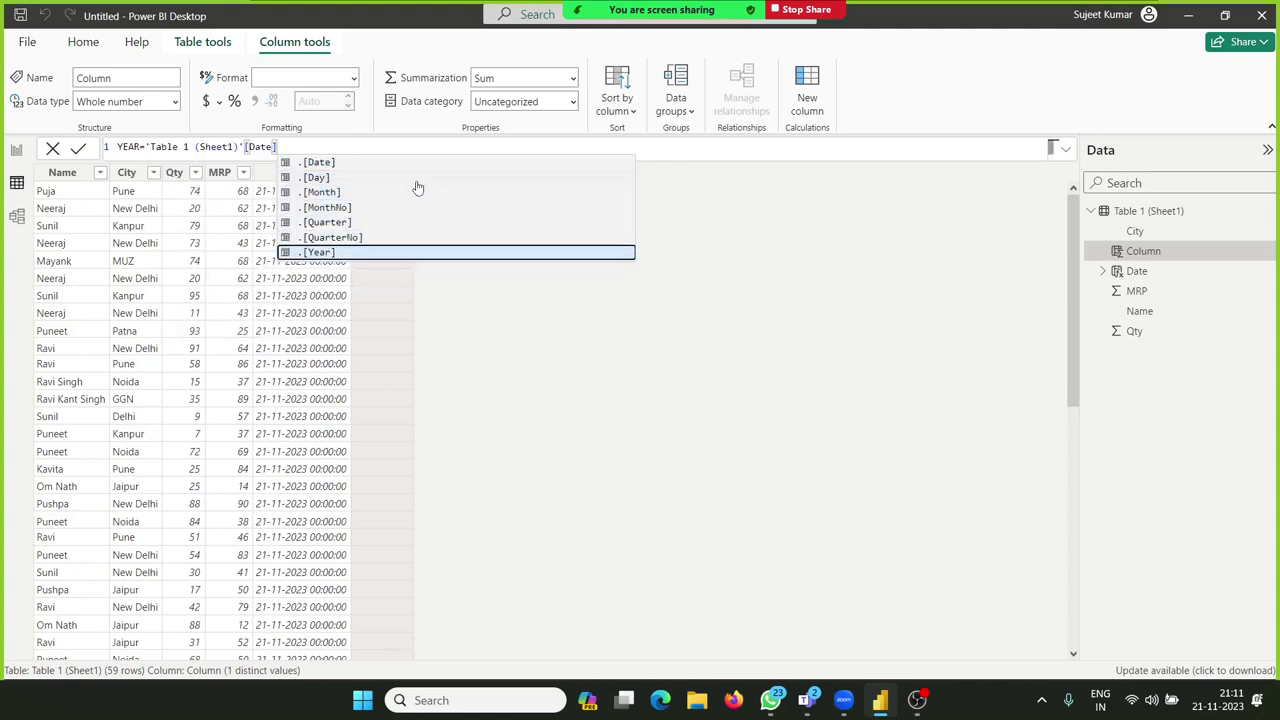
pyautogui.press('Tab')
pyautogui.press('Return')
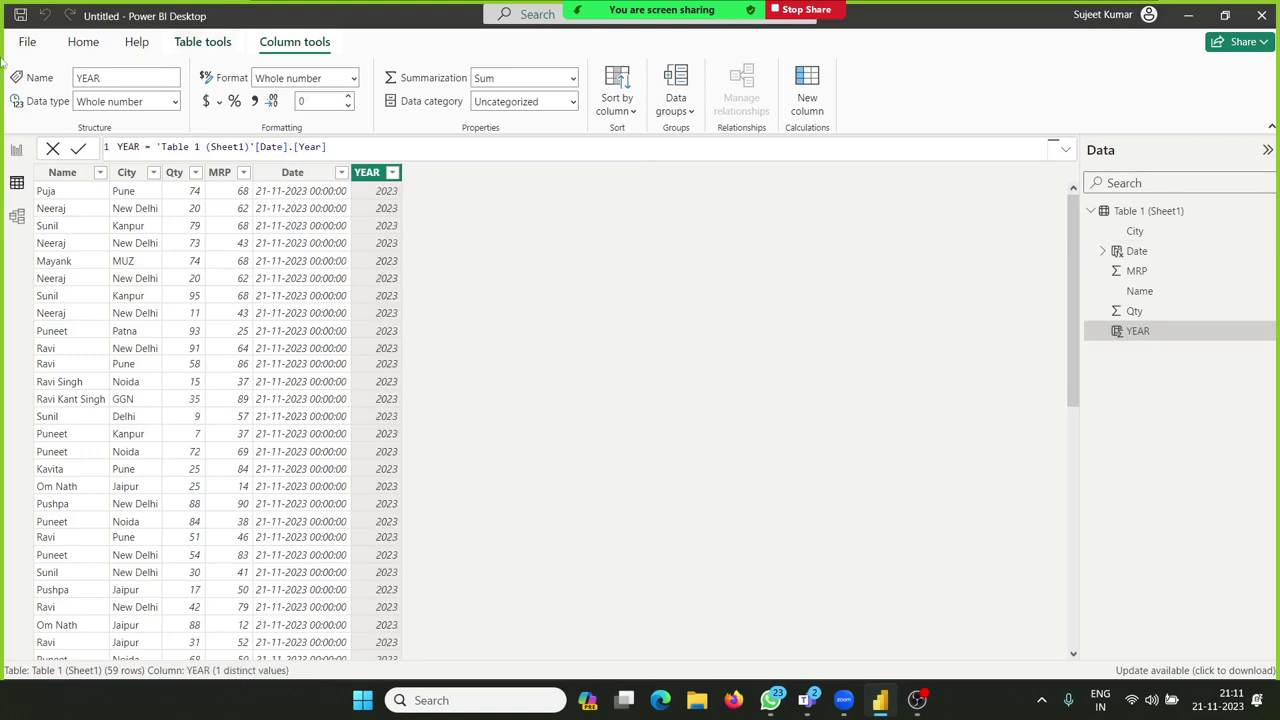
# Step: Replace the table's fields with YEAR, unsummarized so it shows 2023 instead of 119357
pyautogui.click(15, 151)
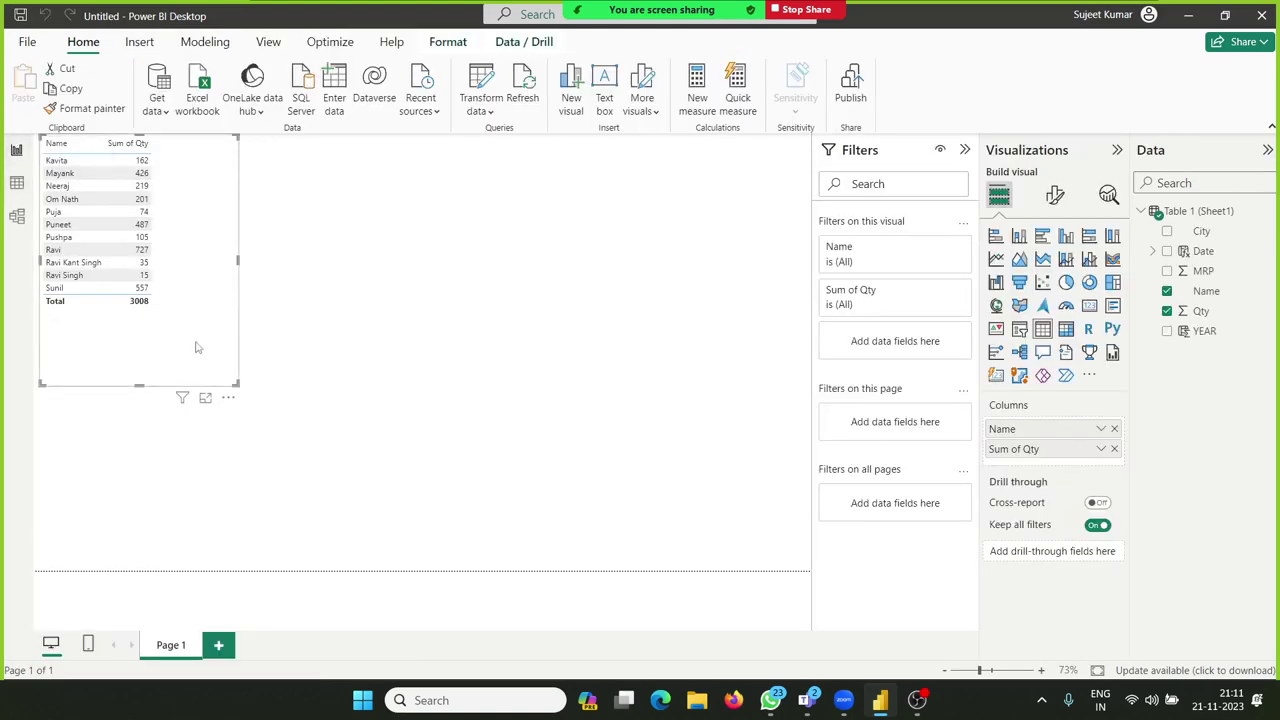
pyautogui.click(1114, 449)
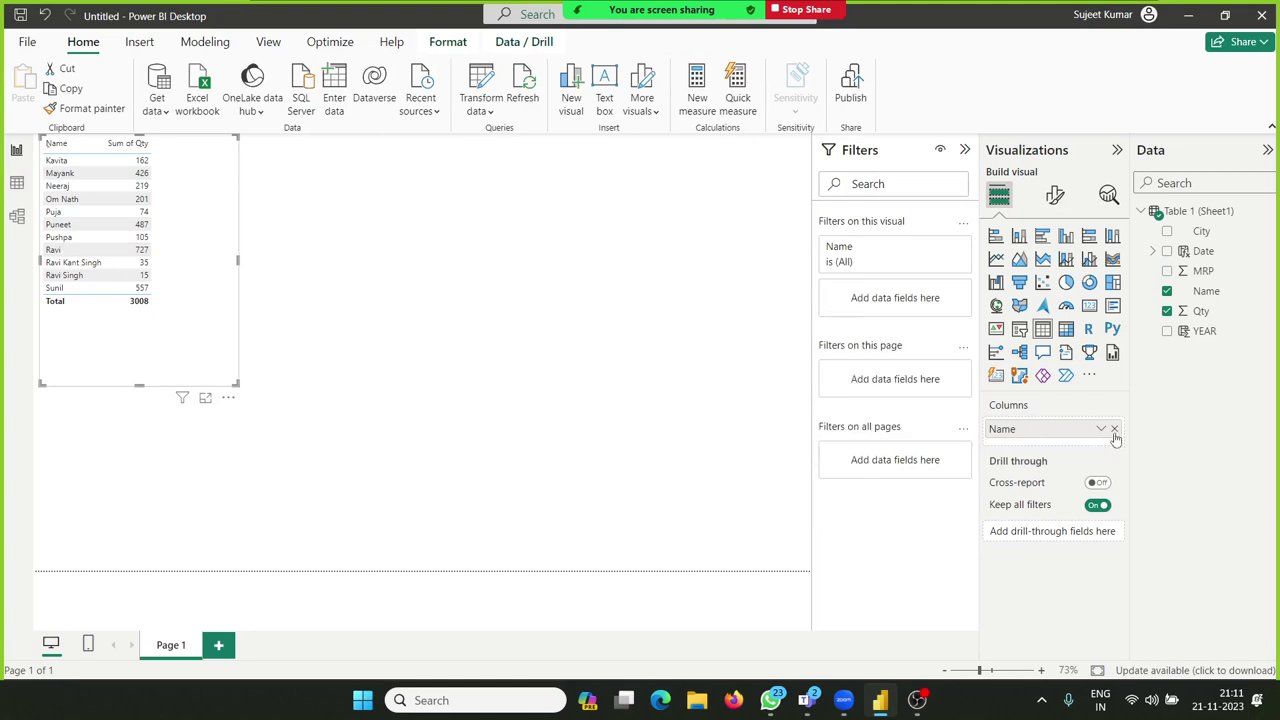
pyautogui.click(1114, 429)
pyautogui.moveTo(1222, 336); pyautogui.dragTo(1082, 430)
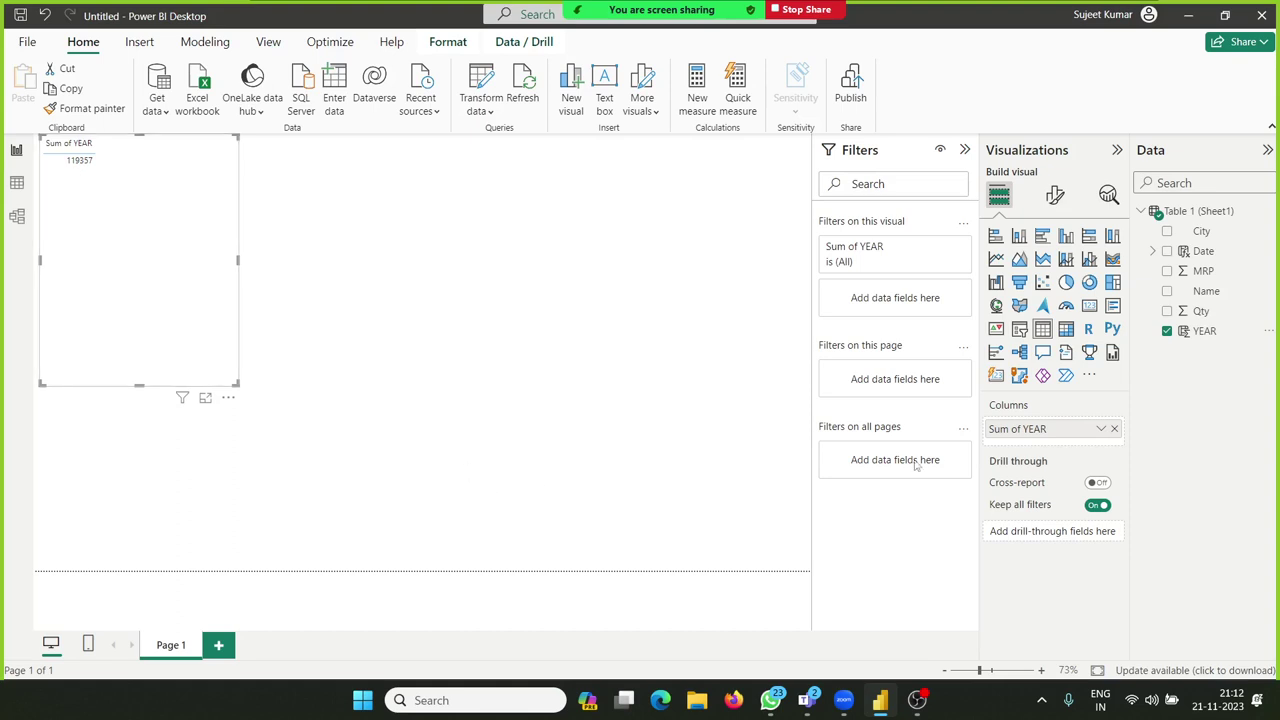
pyautogui.click(1101, 429)
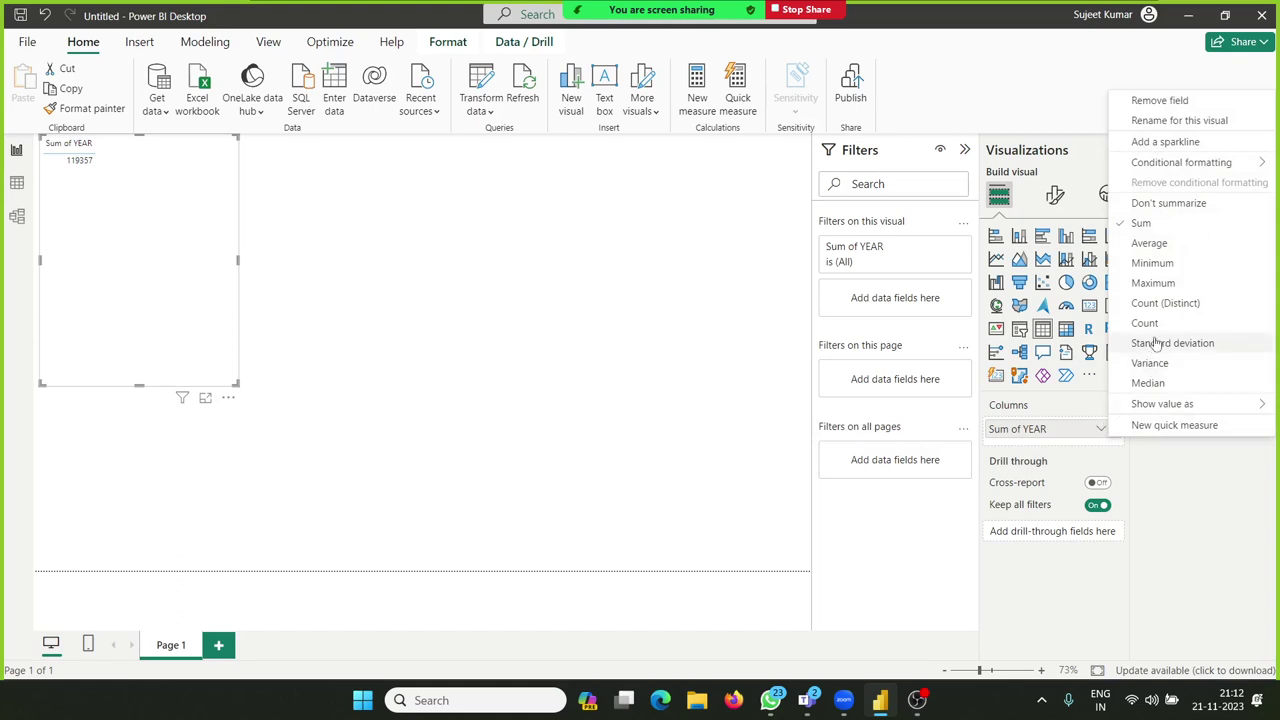
pyautogui.click(1160, 204)
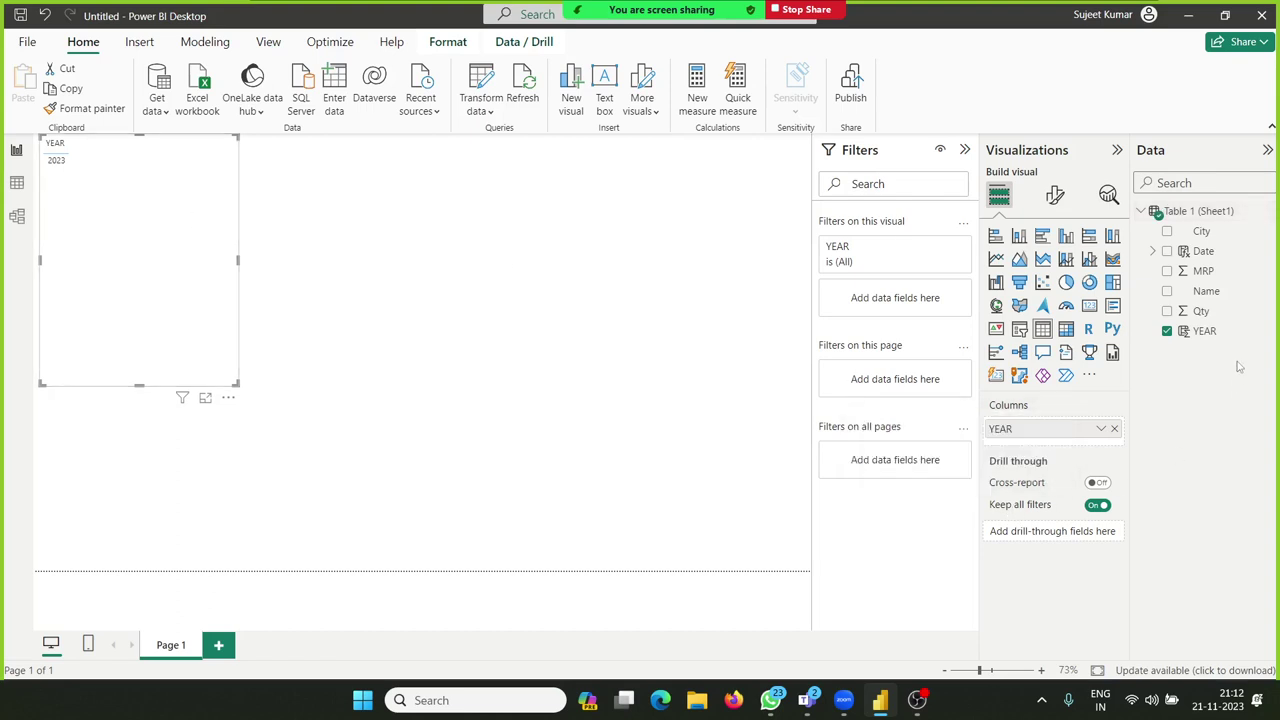
# Step: Rebuild the table with Name first and Sum of Qty beside it, removing YEAR
pyautogui.moveTo(1225, 311)
pyautogui.mouseDown()
pyautogui.moveTo(1165, 413)
pyautogui.moveTo(1084, 442)
pyautogui.mouseUp()
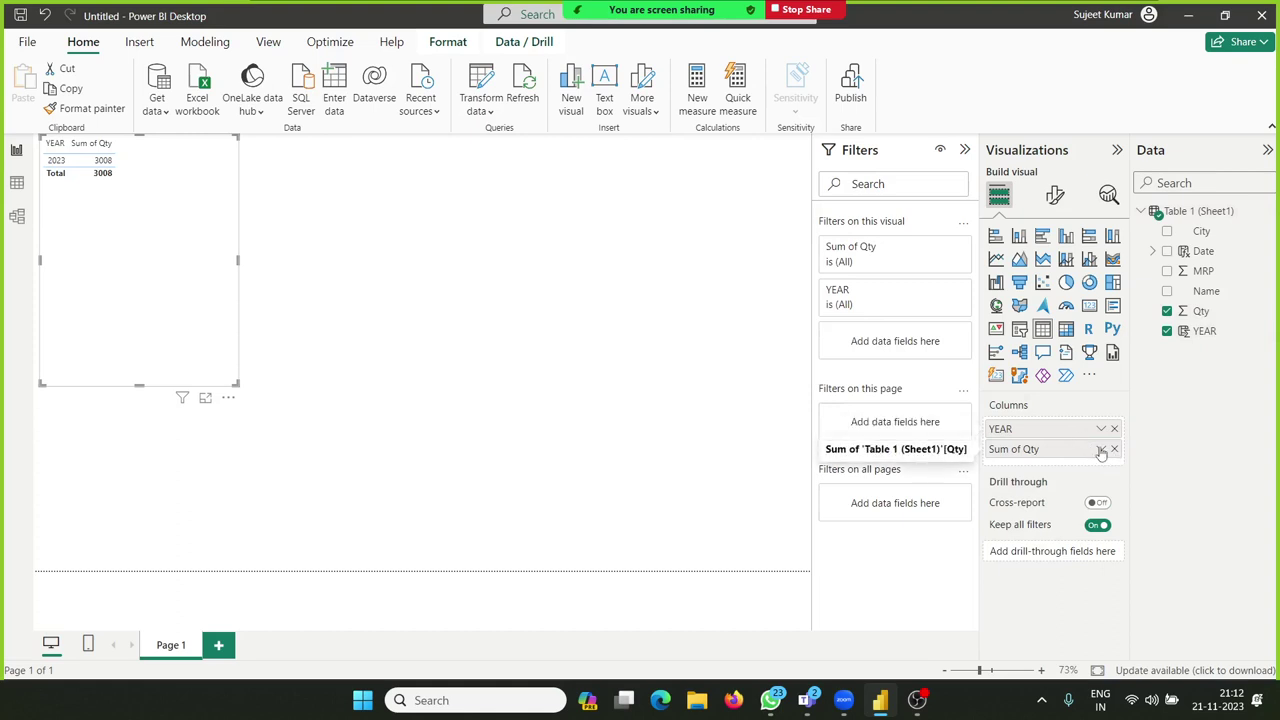
pyautogui.click(1100, 449)
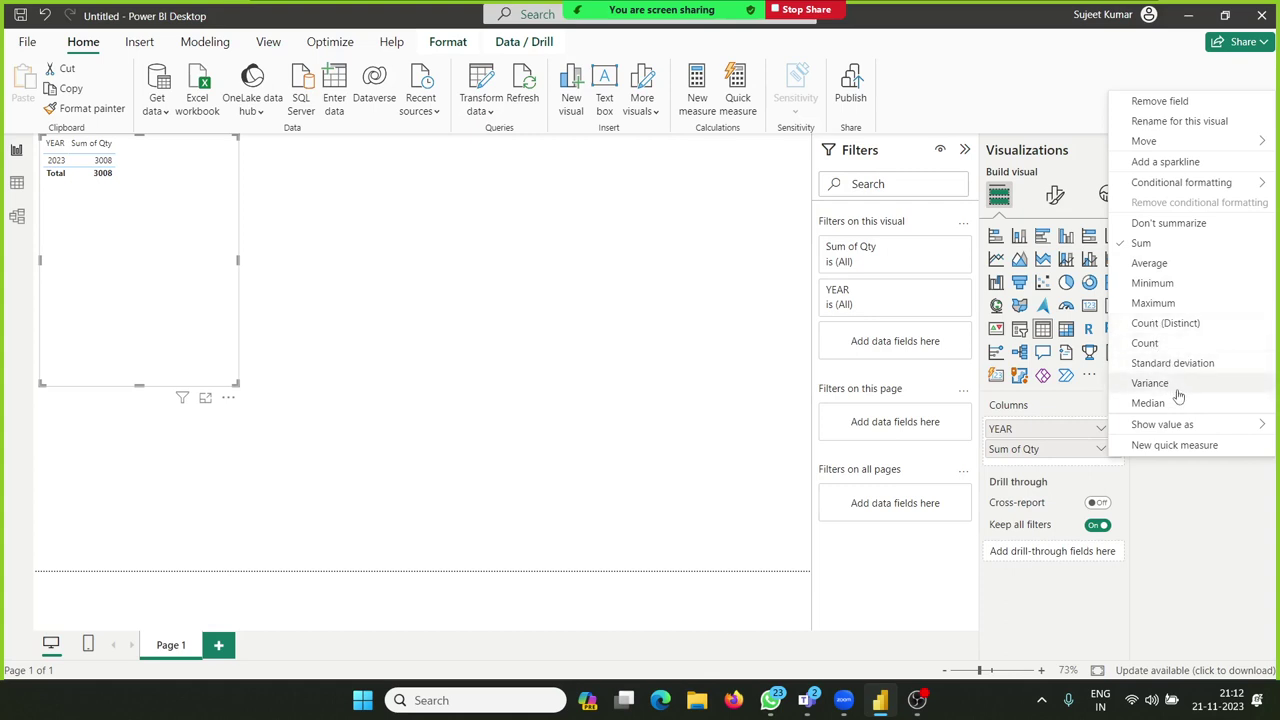
pyautogui.moveTo(1180, 425)
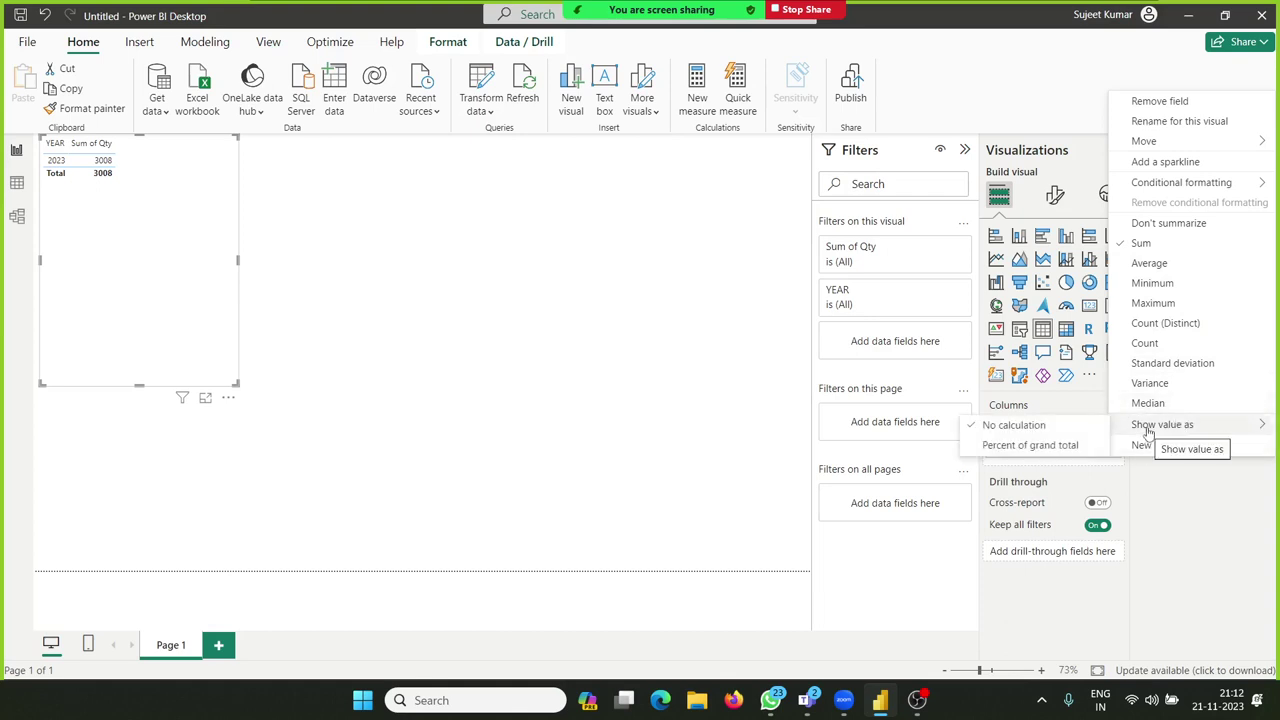
pyautogui.click(538, 339)
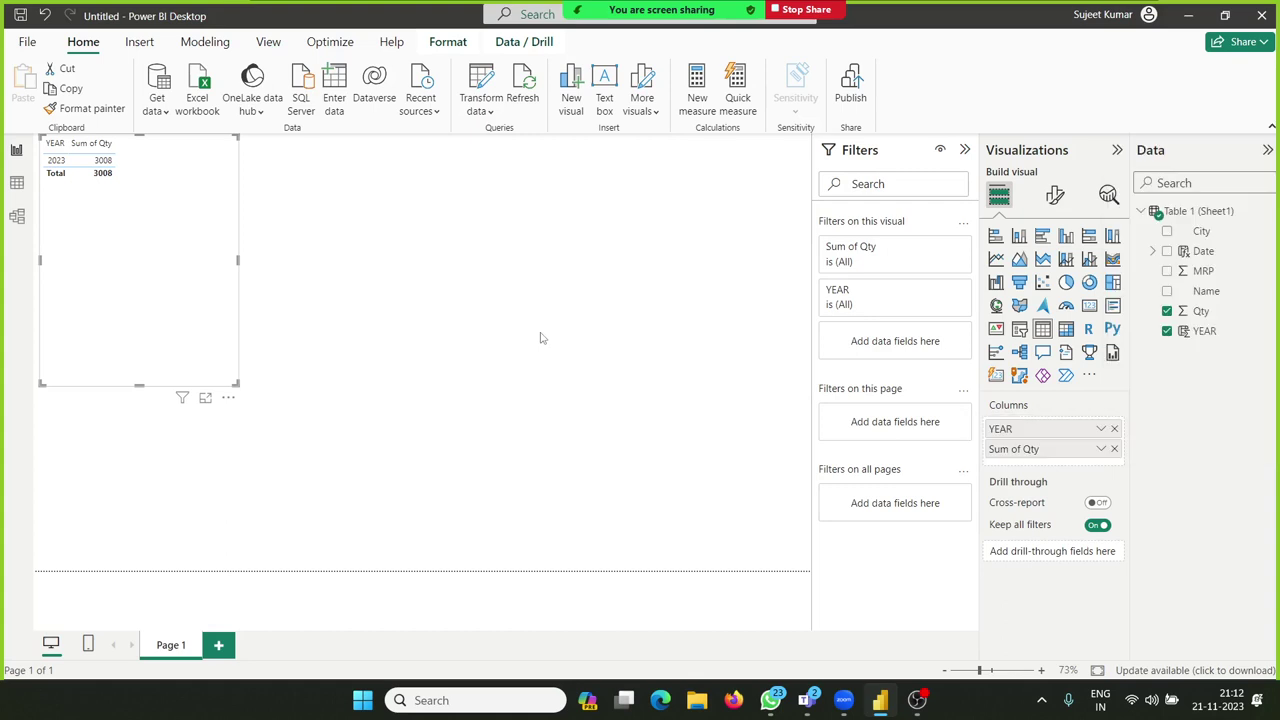
pyautogui.click(1115, 429)
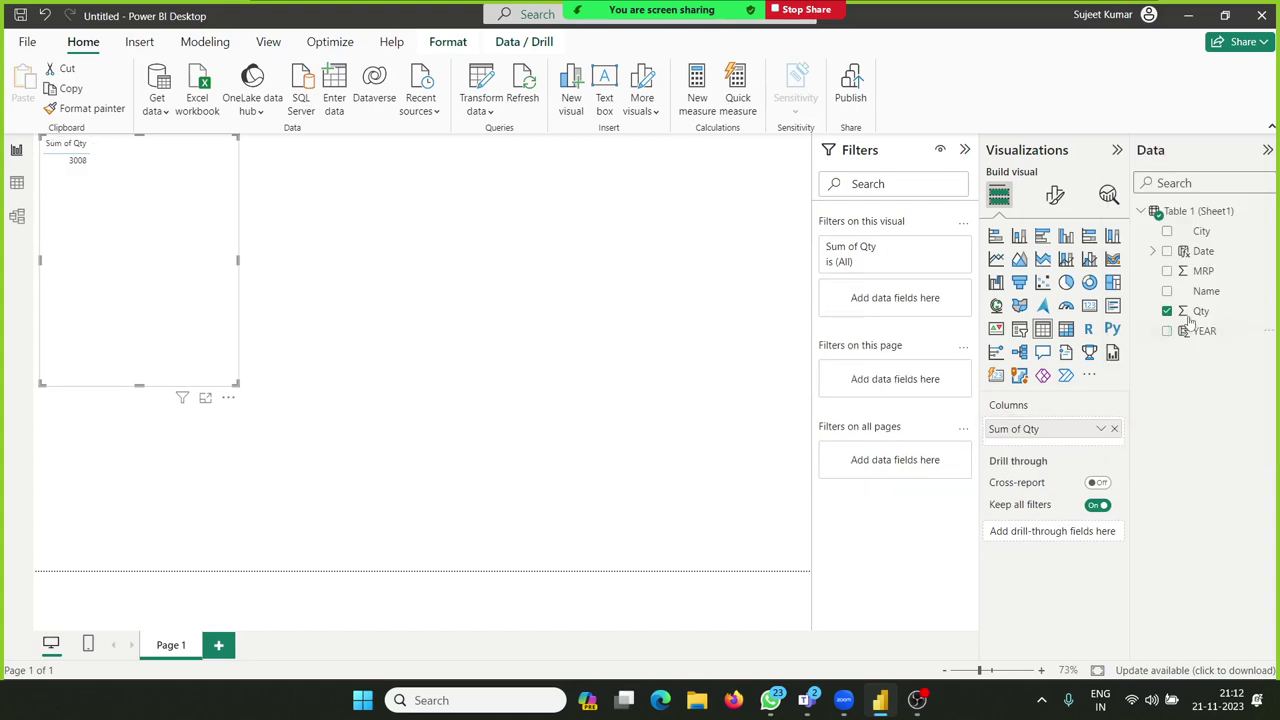
pyautogui.moveTo(1208, 291)
pyautogui.mouseDown()
pyautogui.moveTo(1133, 410)
pyautogui.moveTo(1094, 418)
pyautogui.mouseUp()
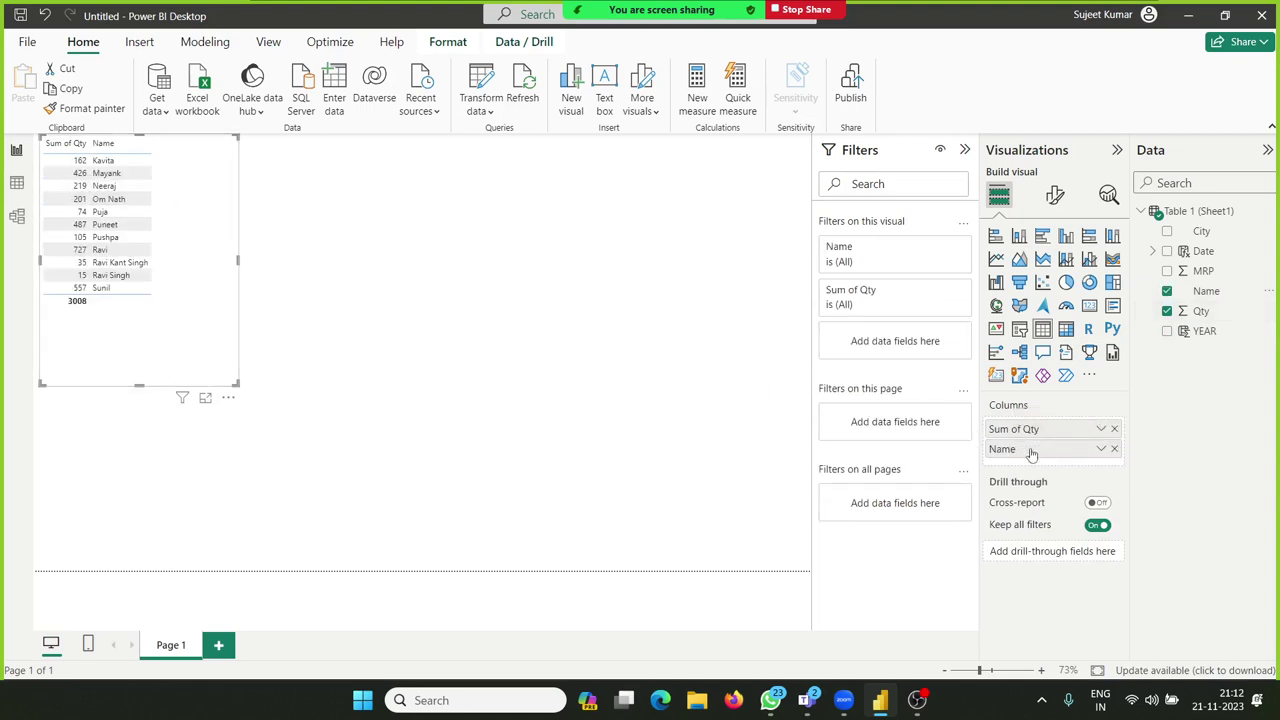
pyautogui.moveTo(1031, 449); pyautogui.dragTo(1035, 431)
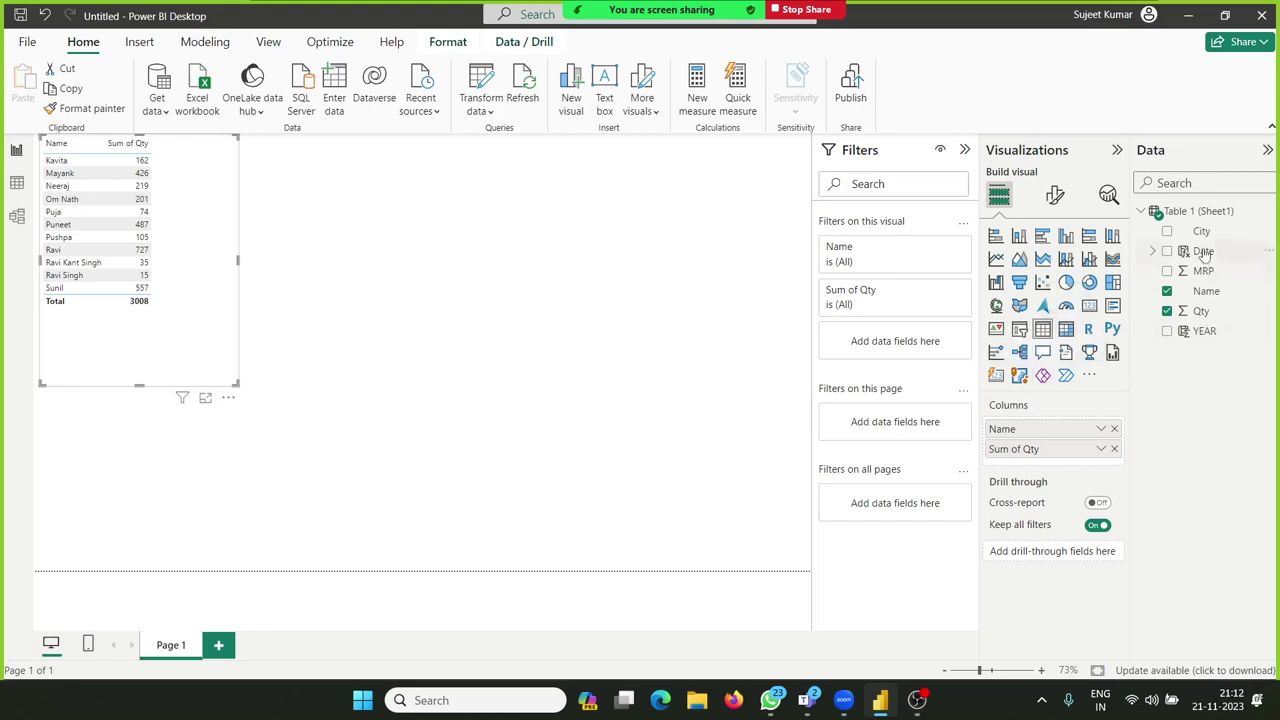
# Step: Add City between Name and Sum of Qty, then try sorting by City, Name and Sum of Qty
pyautogui.moveTo(1201, 231); pyautogui.dragTo(1096, 456)
pyautogui.moveTo(1215, 238); pyautogui.dragTo(1090, 459)
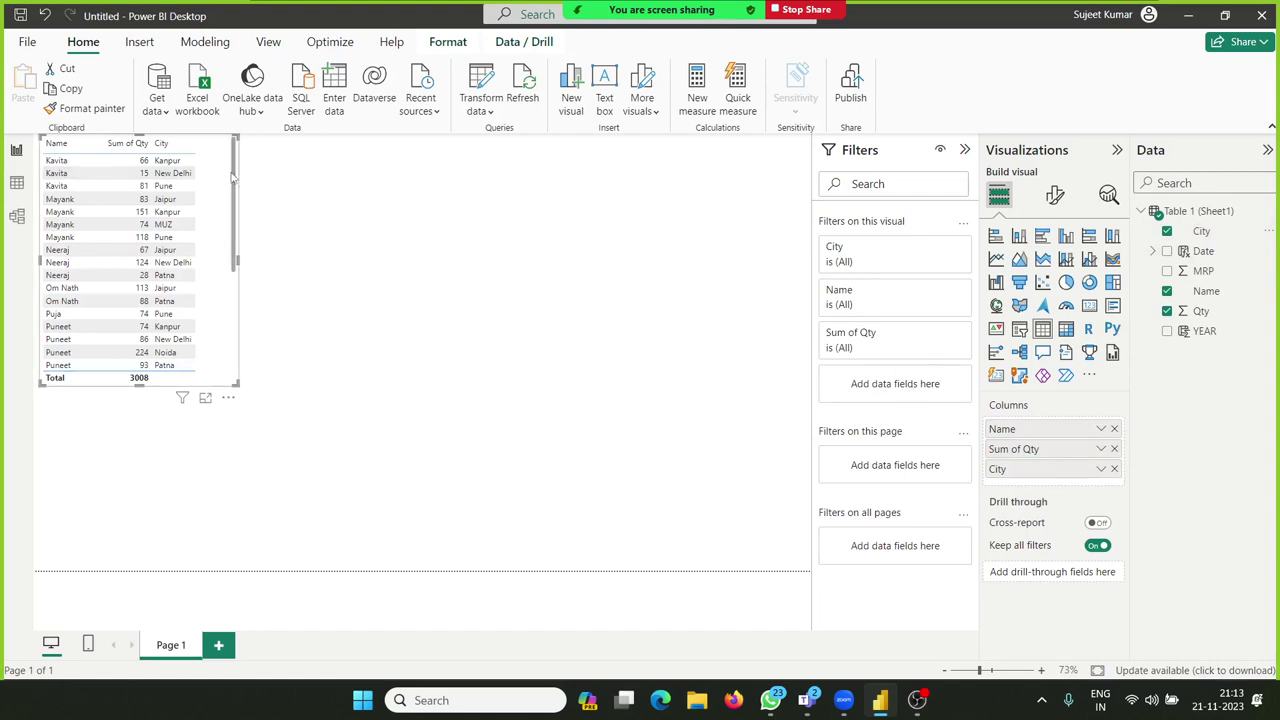
pyautogui.moveTo(232, 175); pyautogui.dragTo(226, 318)
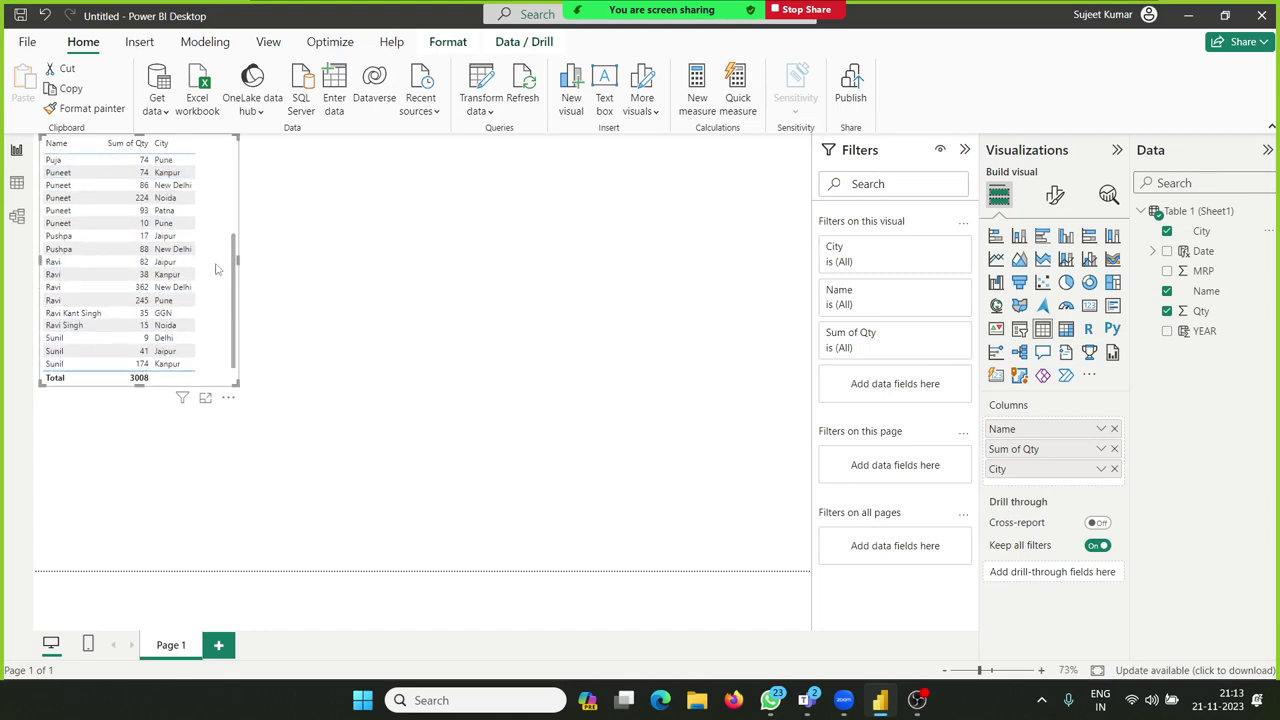
pyautogui.moveTo(216, 268); pyautogui.dragTo(224, 173)
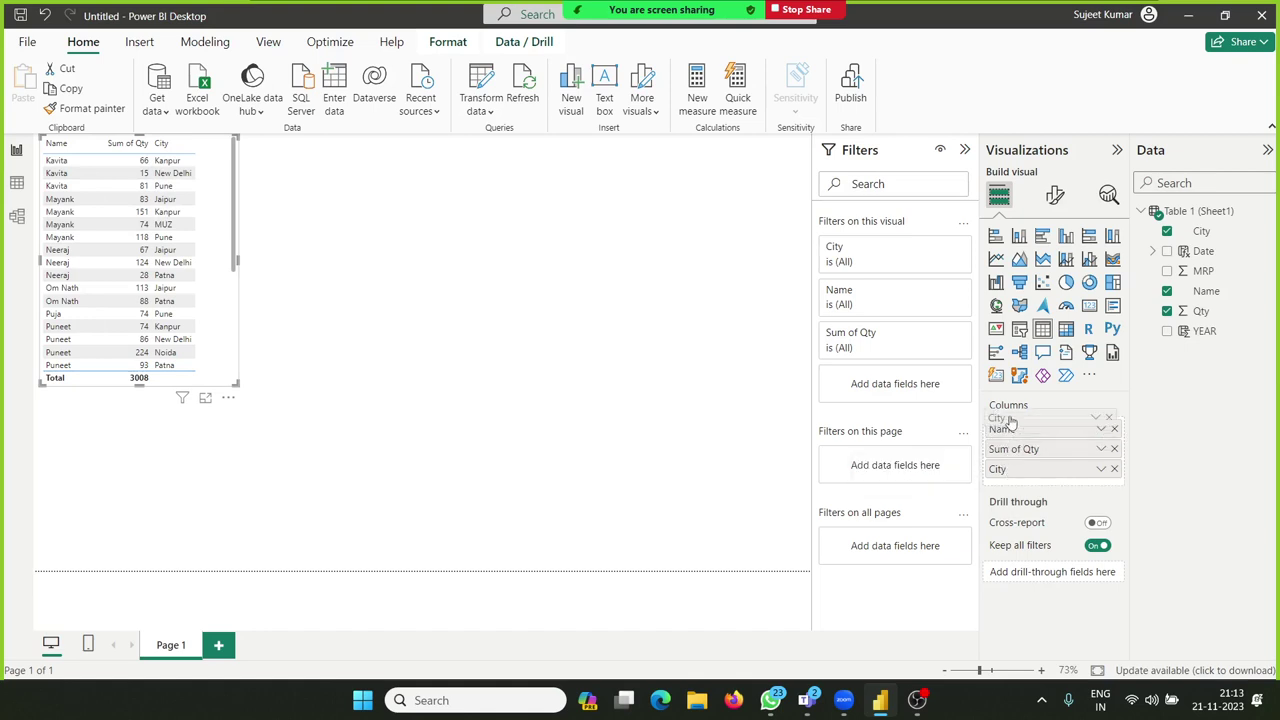
pyautogui.moveTo(1013, 469); pyautogui.dragTo(1026, 443)
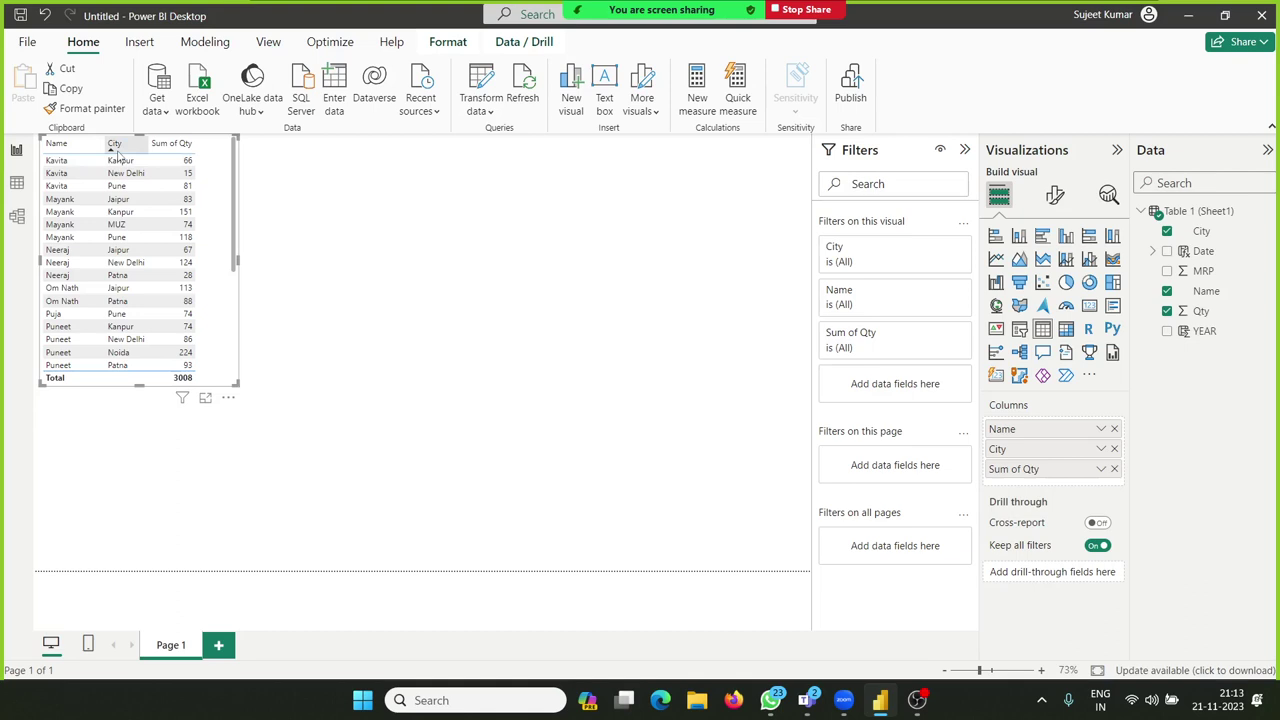
pyautogui.click(114, 144)
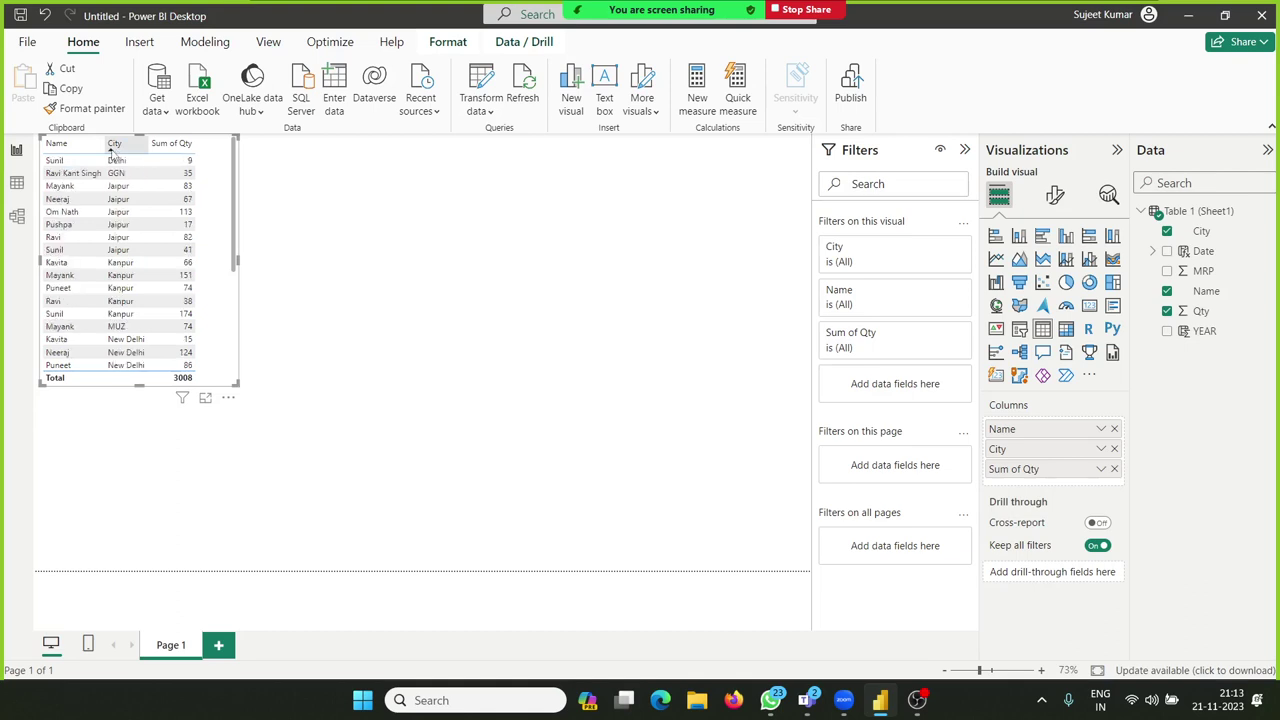
pyautogui.click(112, 145)
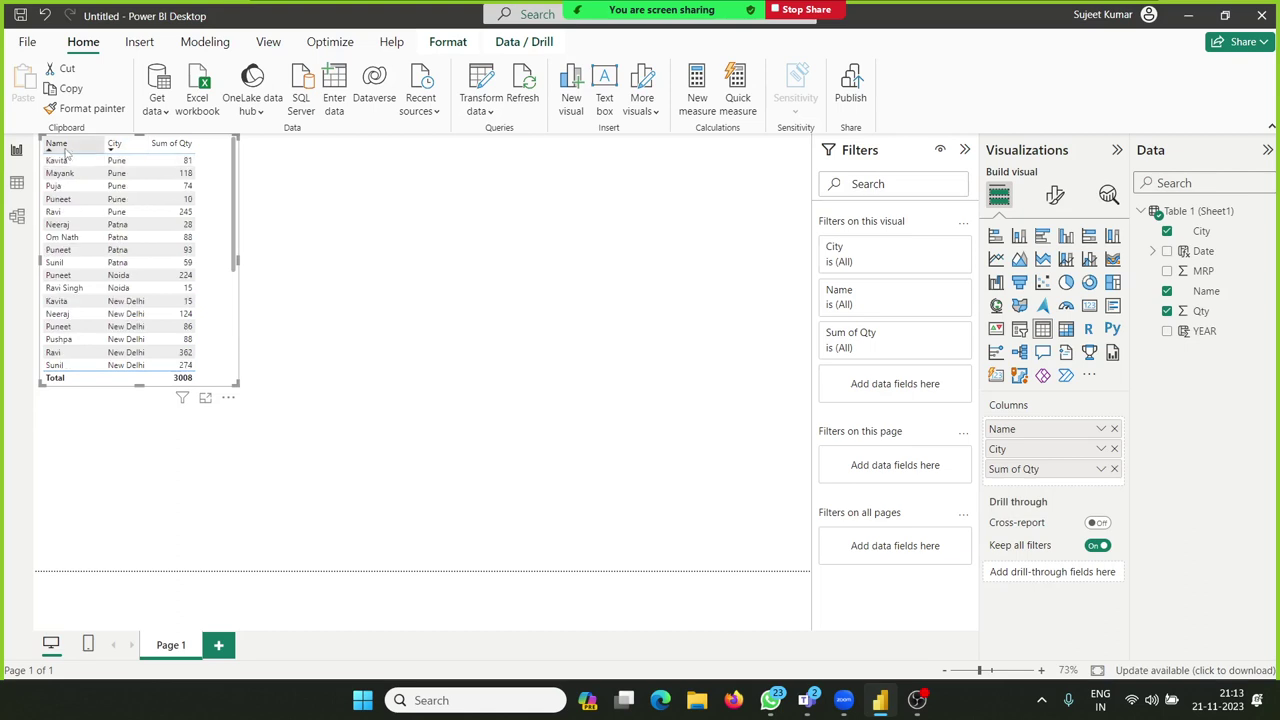
pyautogui.click(64, 150)
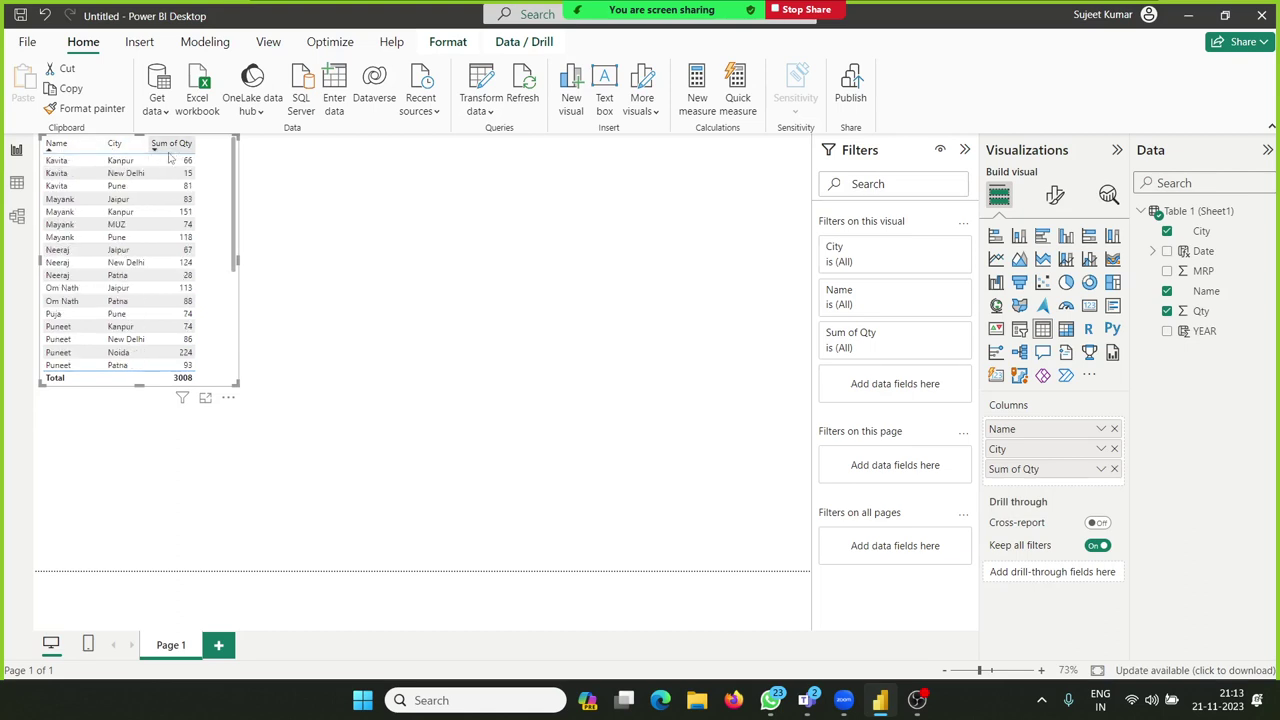
pyautogui.click(170, 156)
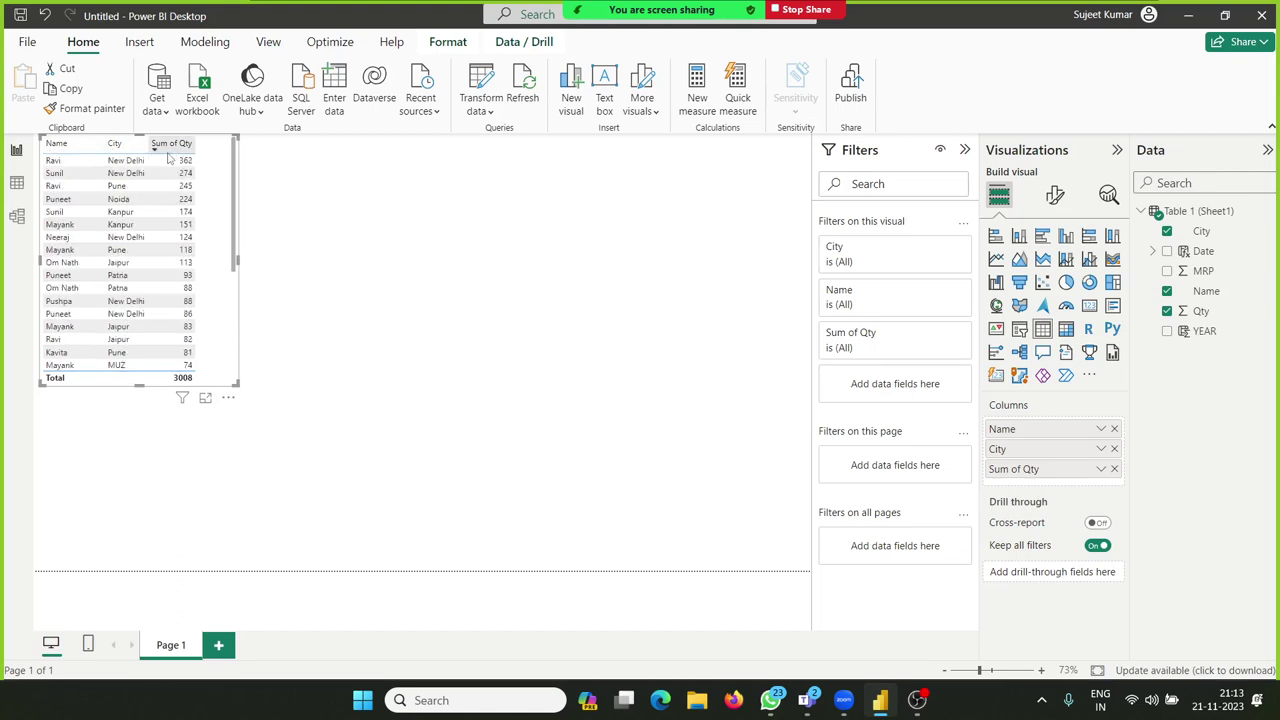
pyautogui.click(170, 150)
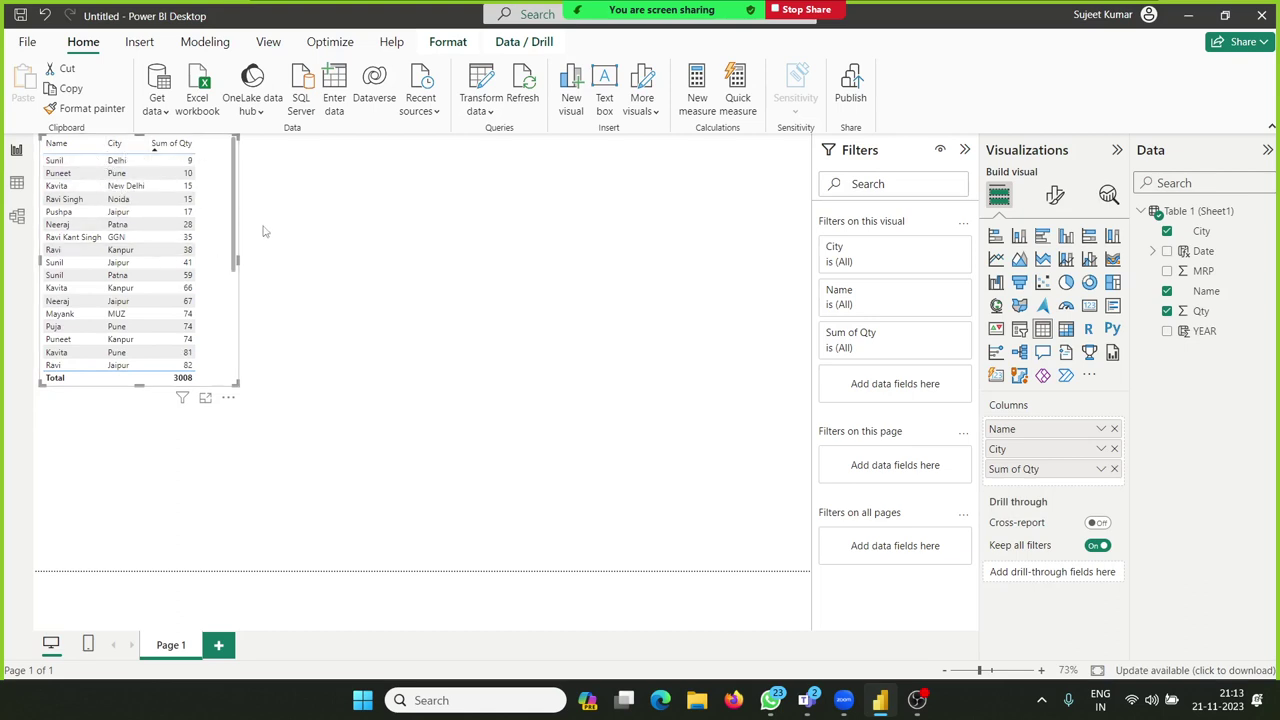
pyautogui.moveTo(236, 232)
pyautogui.mouseDown()
pyautogui.moveTo(236, 313)
pyautogui.moveTo(236, 228)
pyautogui.mouseUp()
# Step: Convert the table into a matrix with City columns from Delhi to Pune, sized to fit
pyautogui.click(1065, 330)
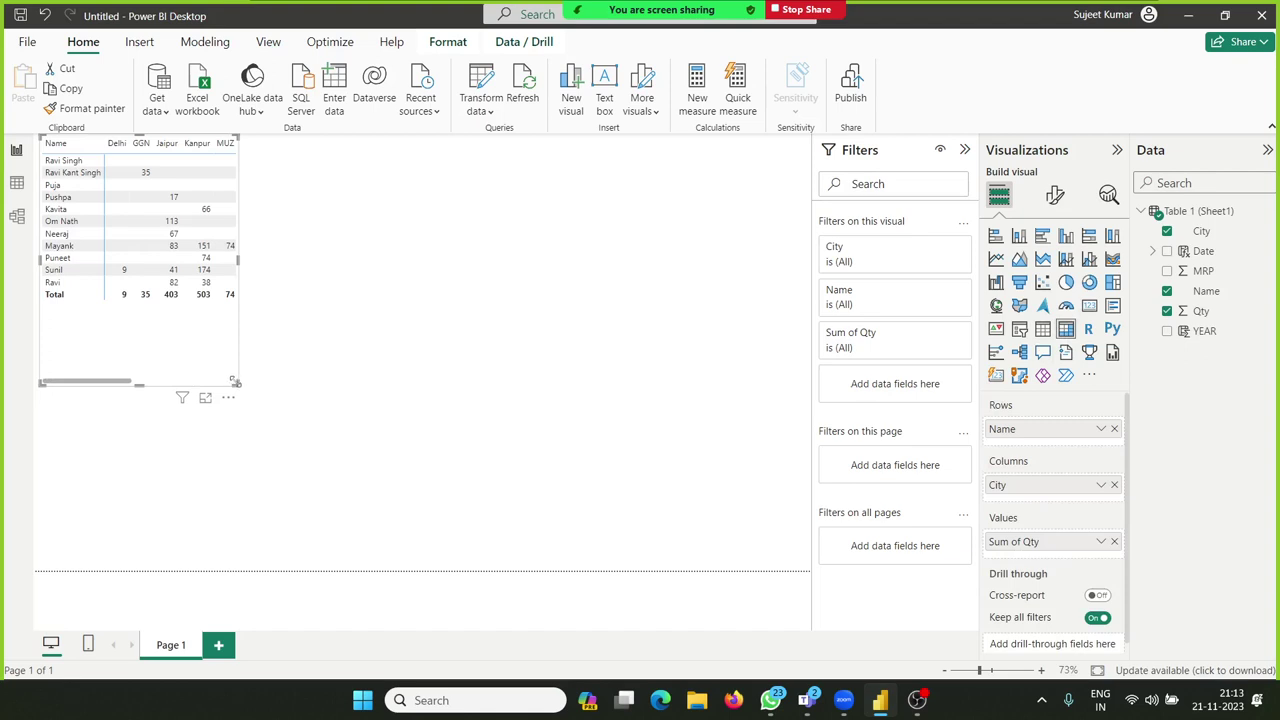
pyautogui.moveTo(233, 381); pyautogui.dragTo(426, 307)
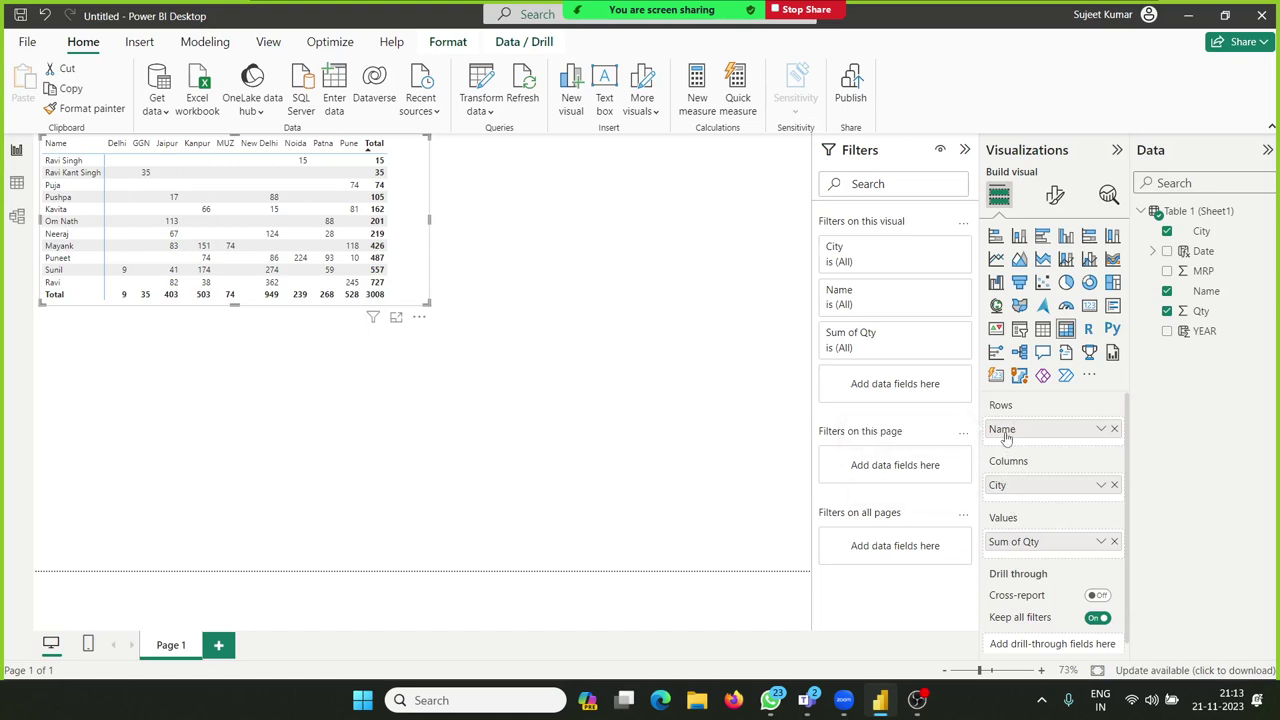
pyautogui.click(1100, 541)
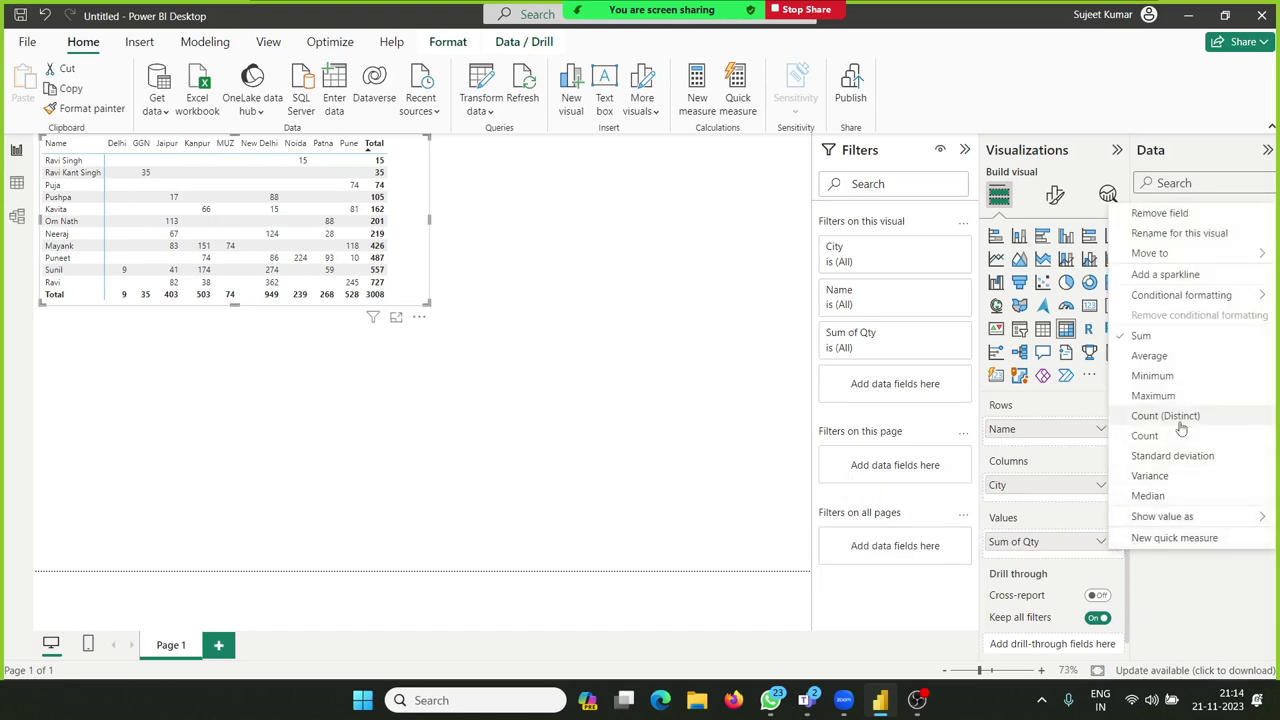
pyautogui.click(508, 412)
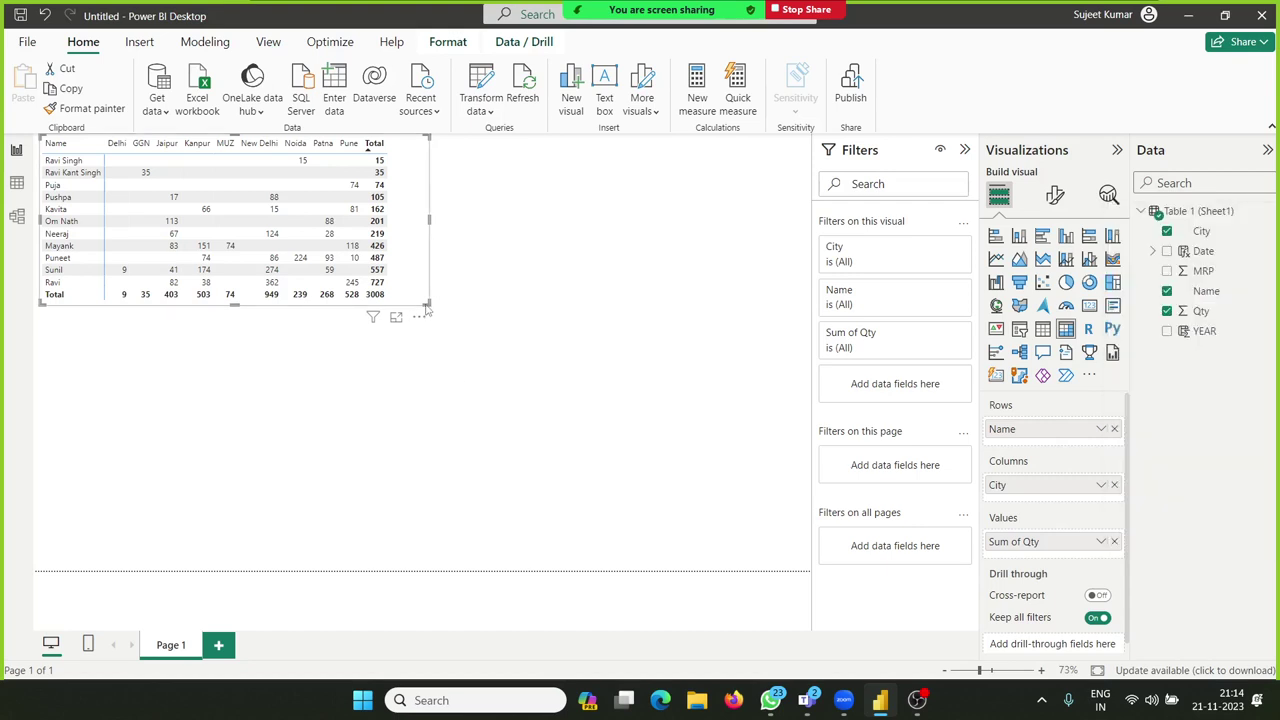
pyautogui.moveTo(428, 304)
pyautogui.mouseDown()
pyautogui.moveTo(398, 304)
pyautogui.moveTo(388, 420)
pyautogui.mouseUp()
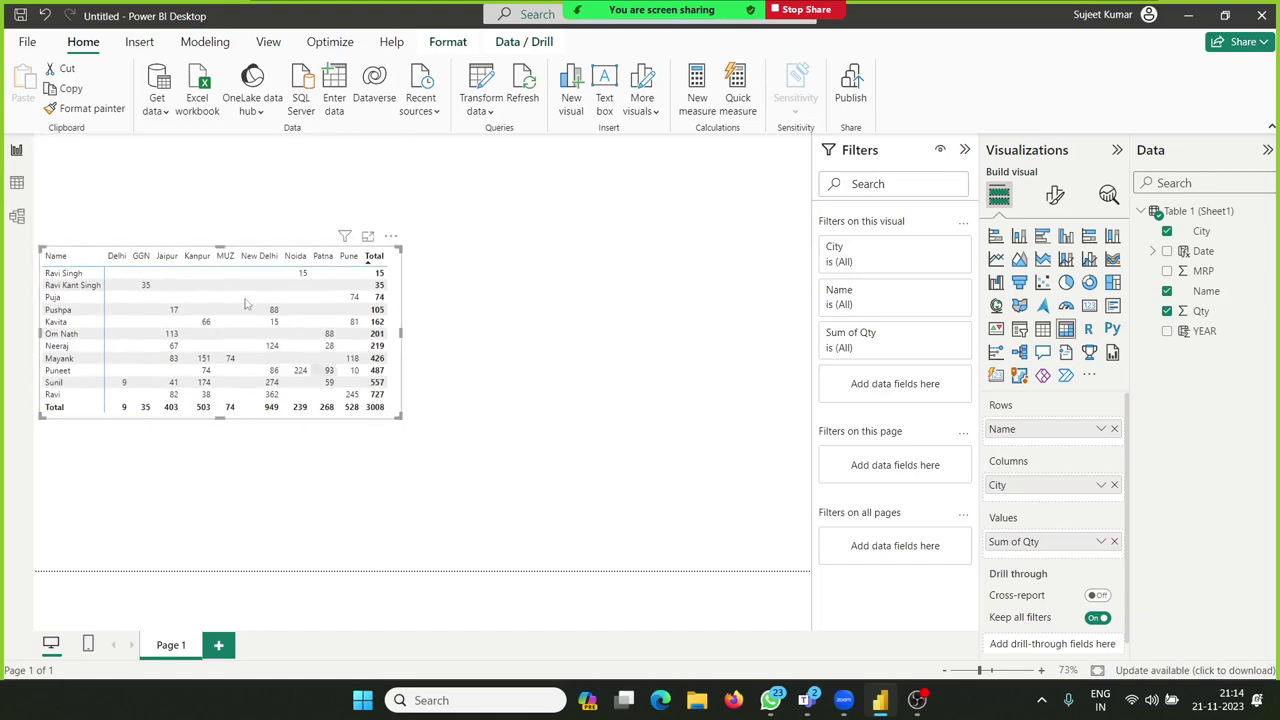
pyautogui.click(122, 190)
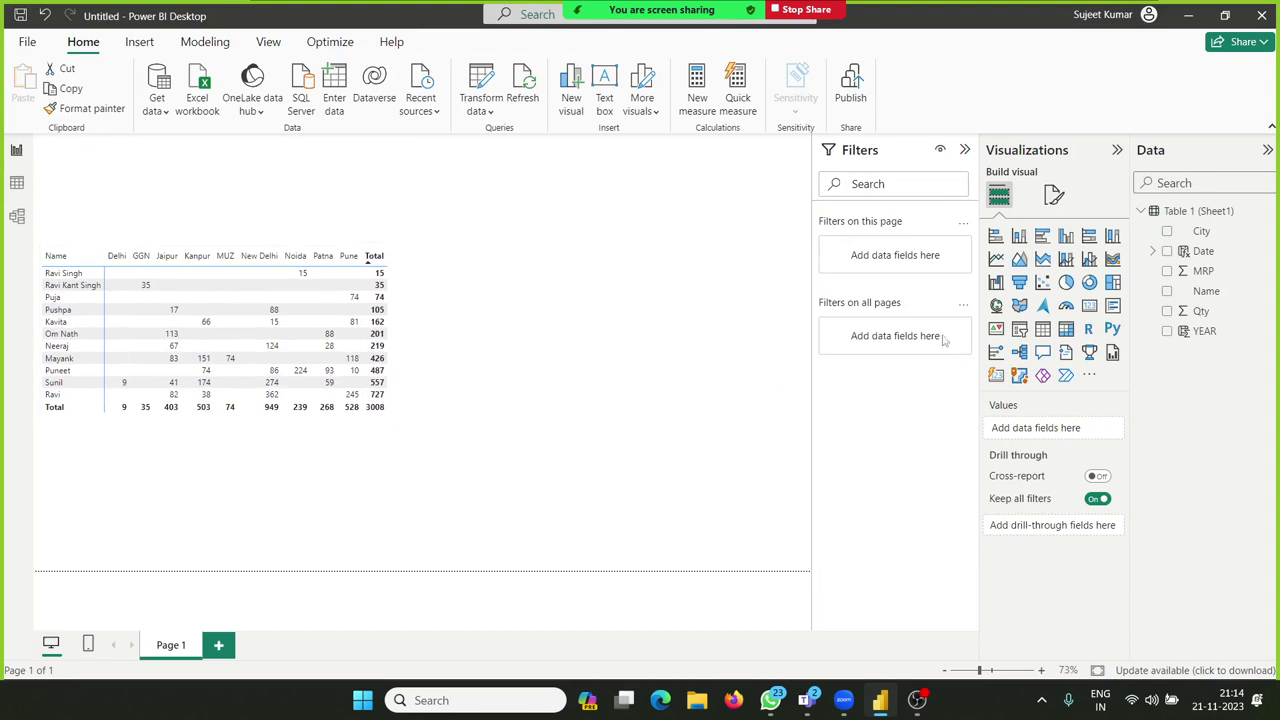
# Step: Add a small top-left card showing First Name, Kavita
pyautogui.moveTo(49, 143); pyautogui.dragTo(156, 193)
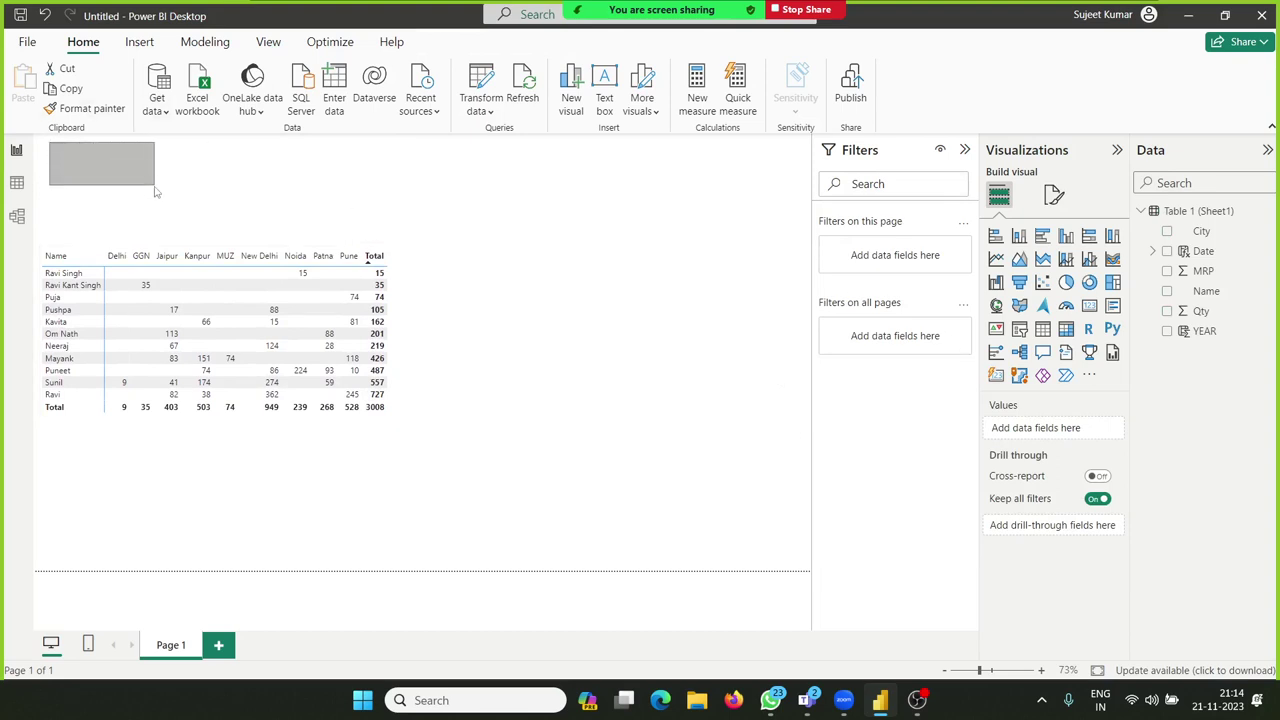
pyautogui.moveTo(180, 146); pyautogui.dragTo(272, 201)
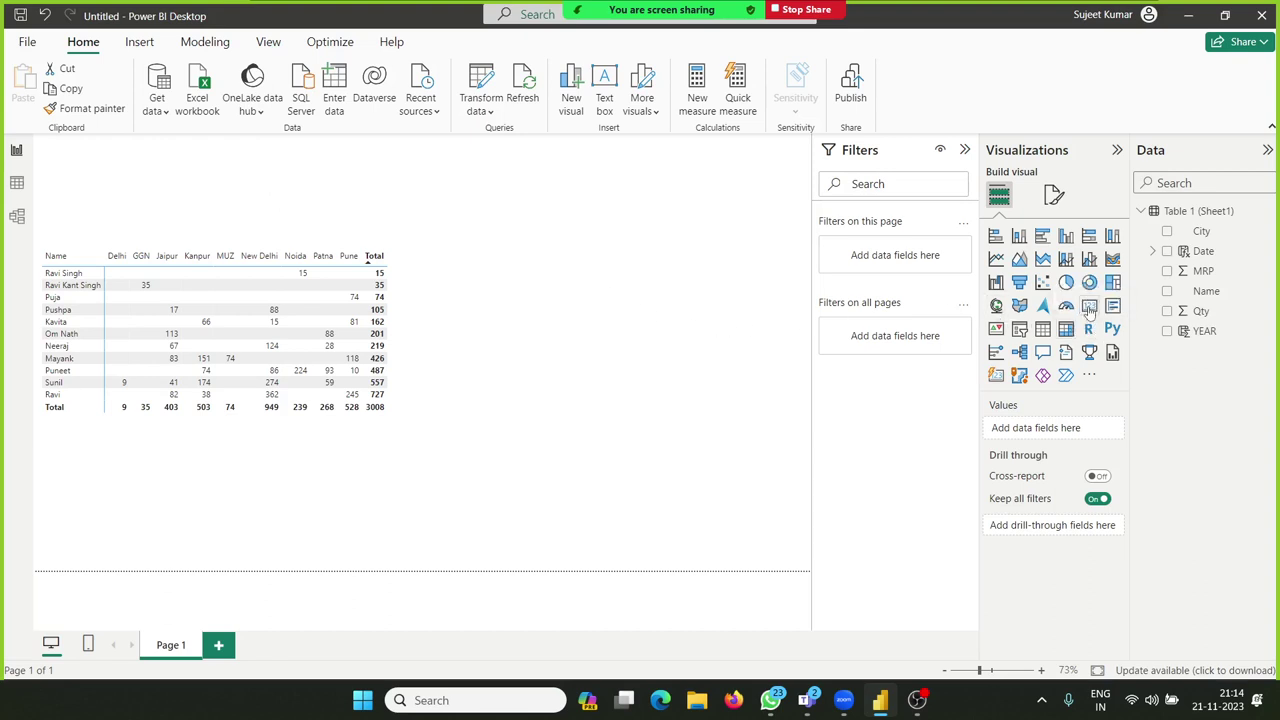
pyautogui.click(1089, 307)
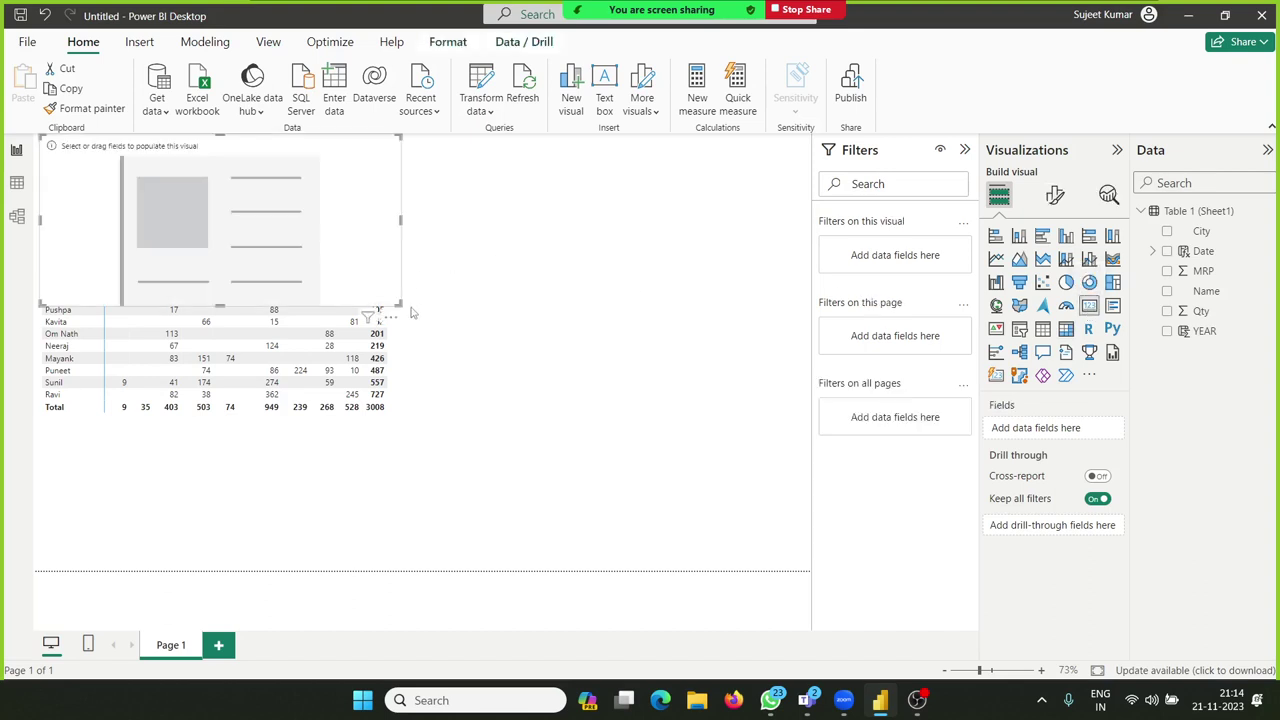
pyautogui.moveTo(398, 302); pyautogui.dragTo(155, 212)
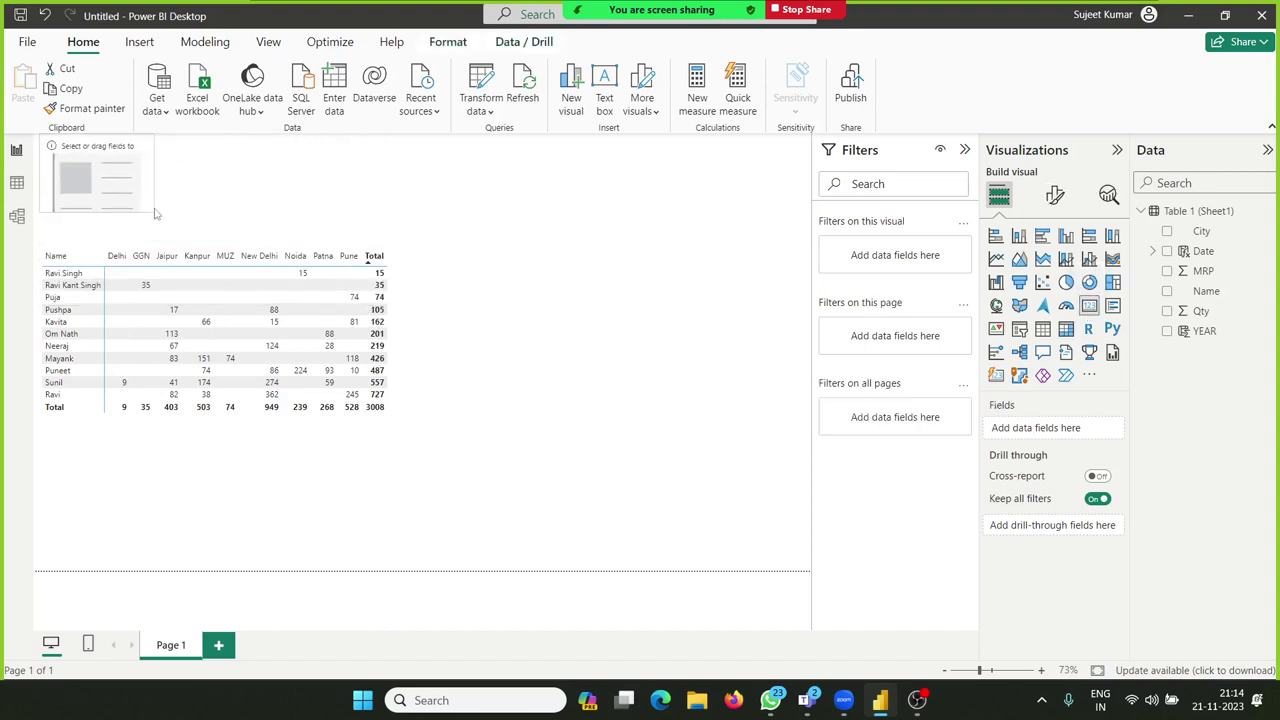
pyautogui.moveTo(1206, 291)
pyautogui.mouseDown()
pyautogui.moveTo(122, 188)
pyautogui.moveTo(178, 210)
pyautogui.mouseUp()
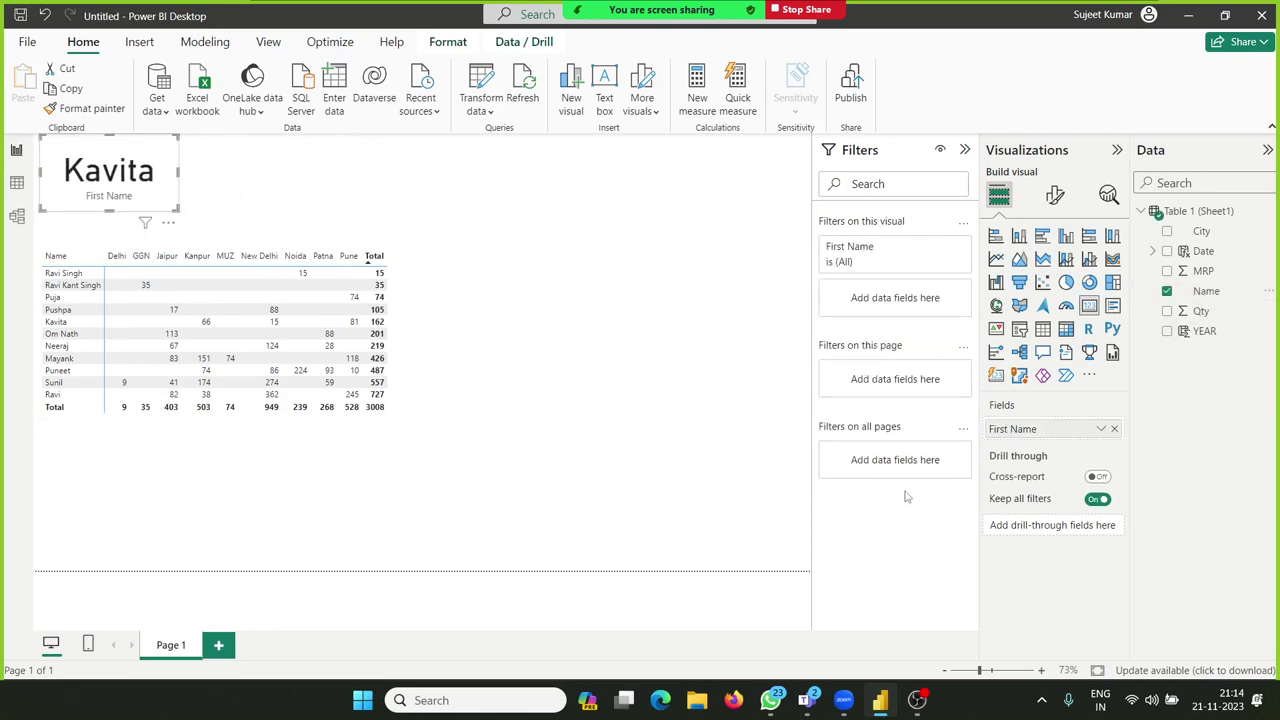
# Step: Switch the card's Name field to Count, so it shows 59
pyautogui.click(16, 183)
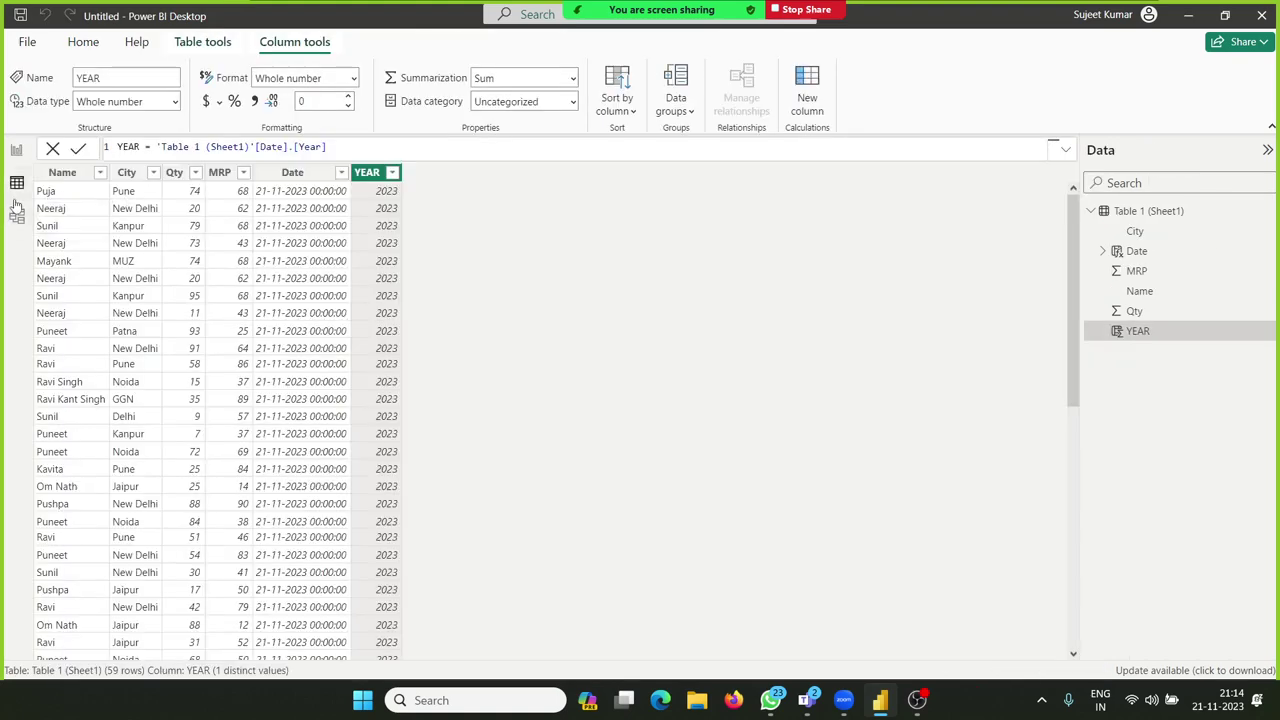
pyautogui.click(17, 152)
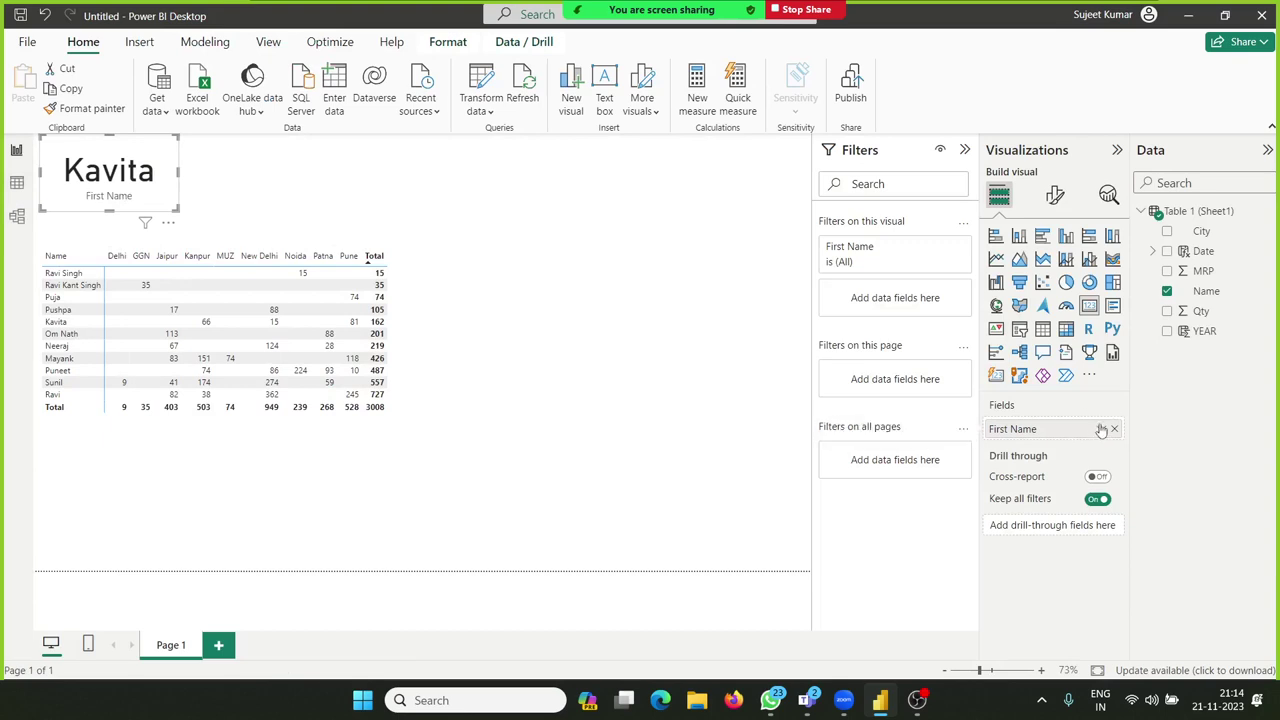
pyautogui.click(1101, 429)
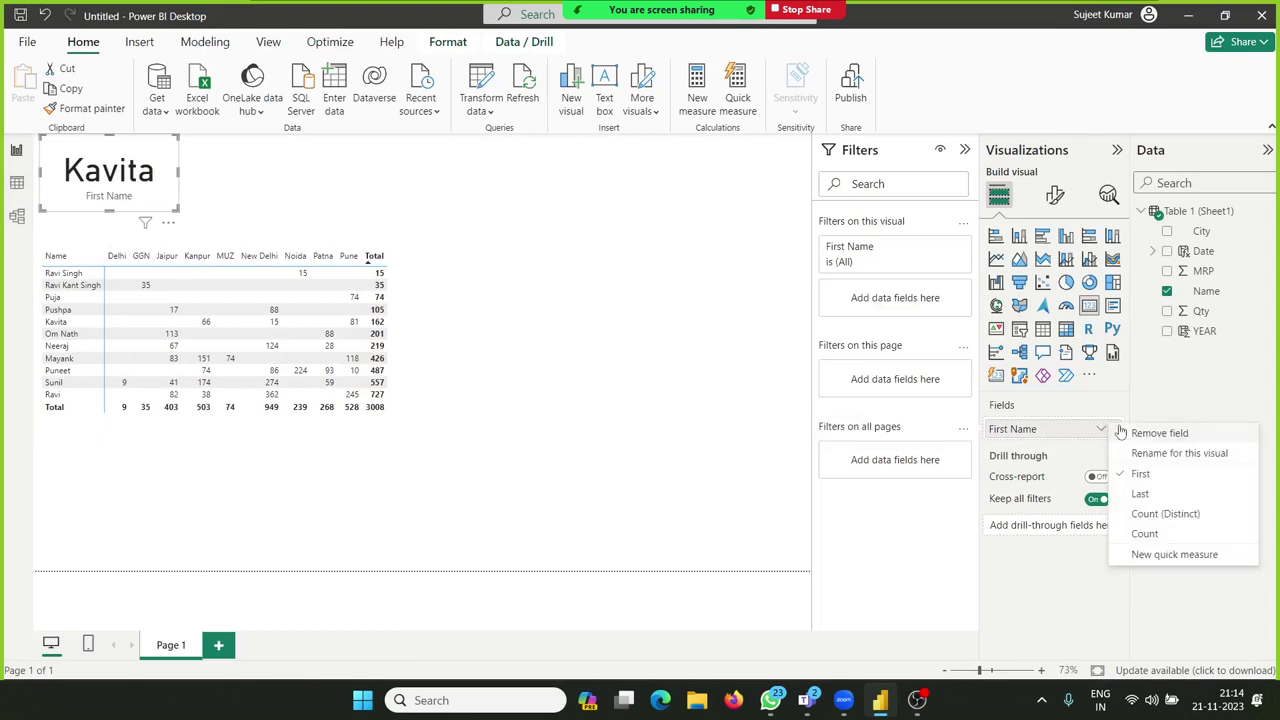
pyautogui.click(1188, 535)
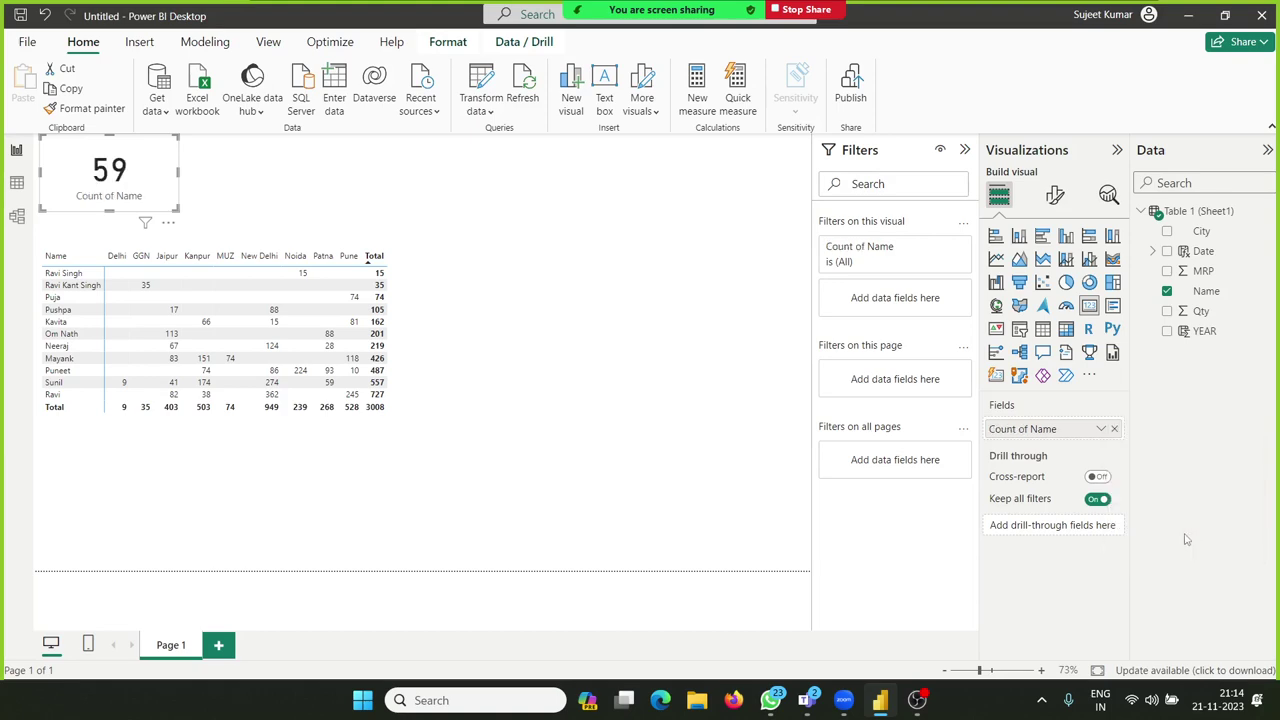
# Step: Scroll through the data rows in Table view to confirm there are 59
pyautogui.click(16, 183)
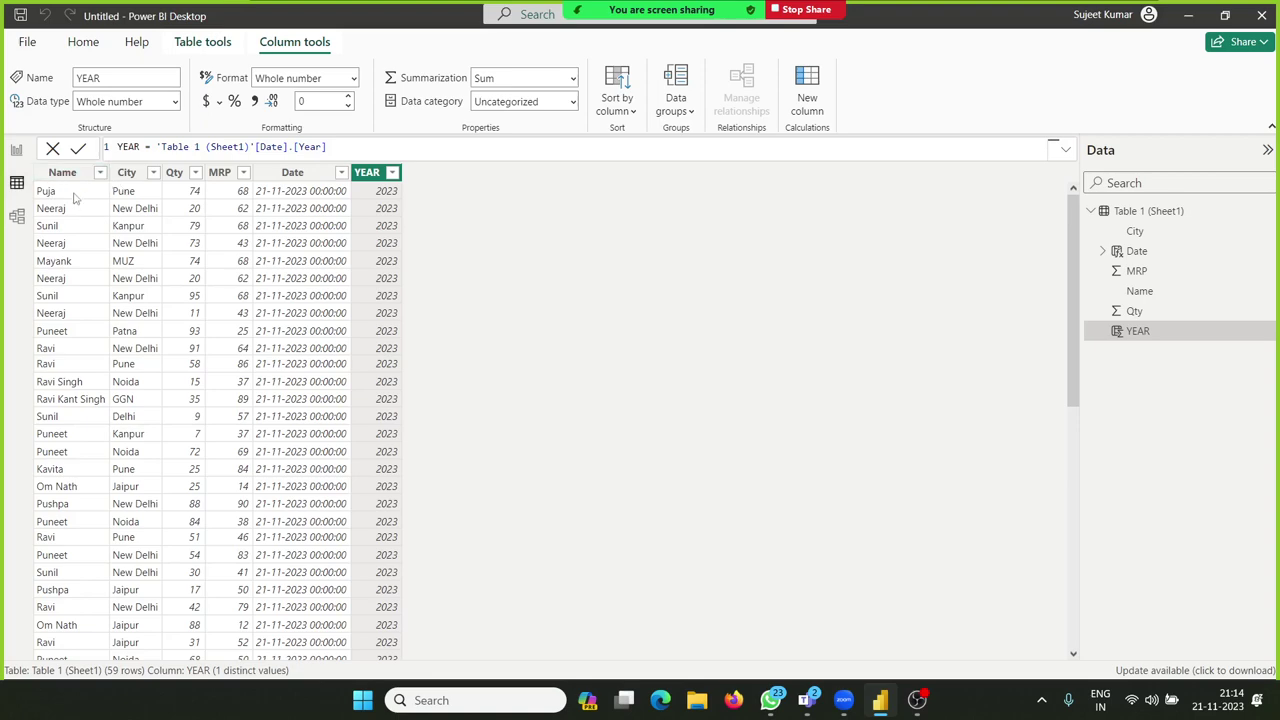
pyautogui.scroll(-9, 86, 460)
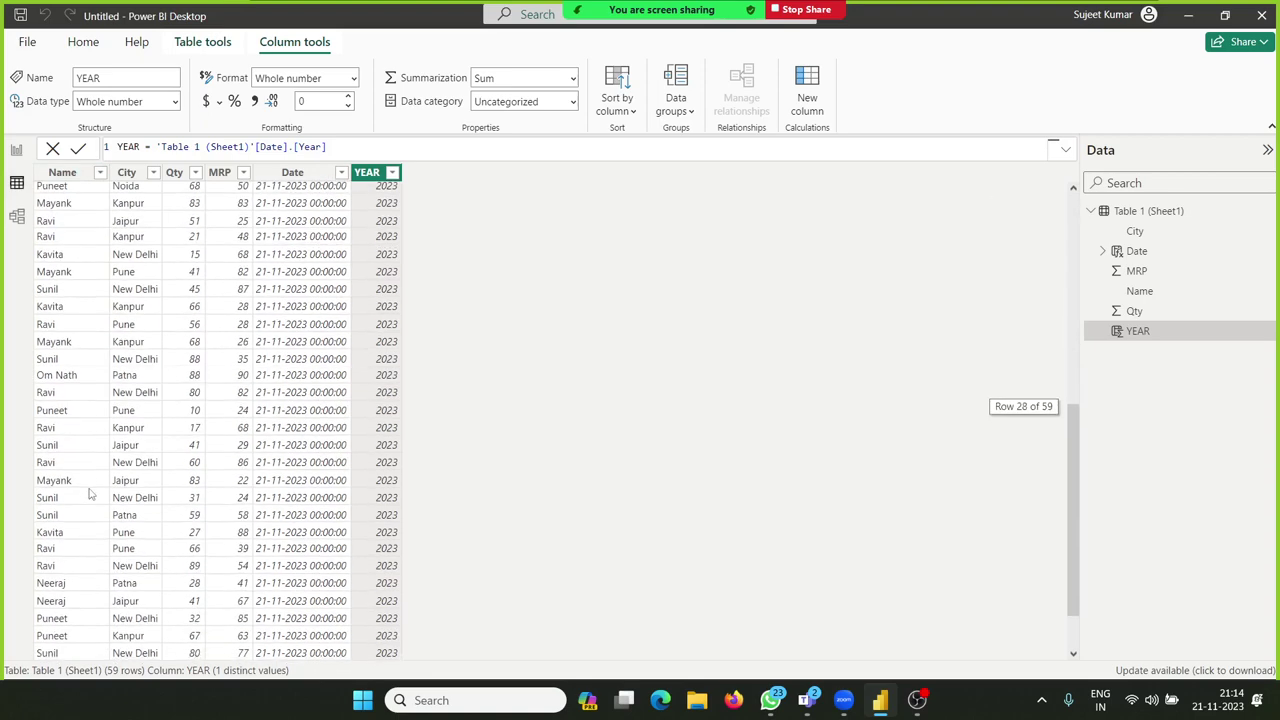
pyautogui.scroll(-2, 89, 493)
pyautogui.scroll(3, 71, 607)
pyautogui.scroll(8, 73, 606)
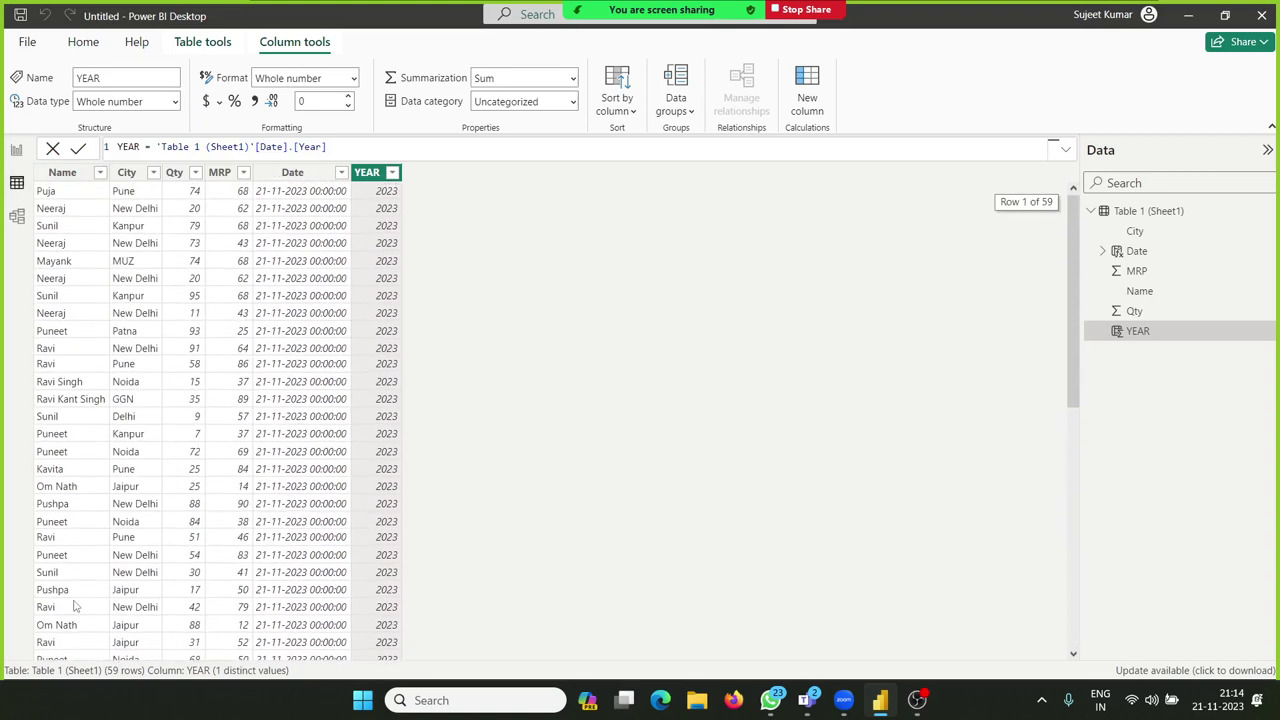
pyautogui.click(12, 153)
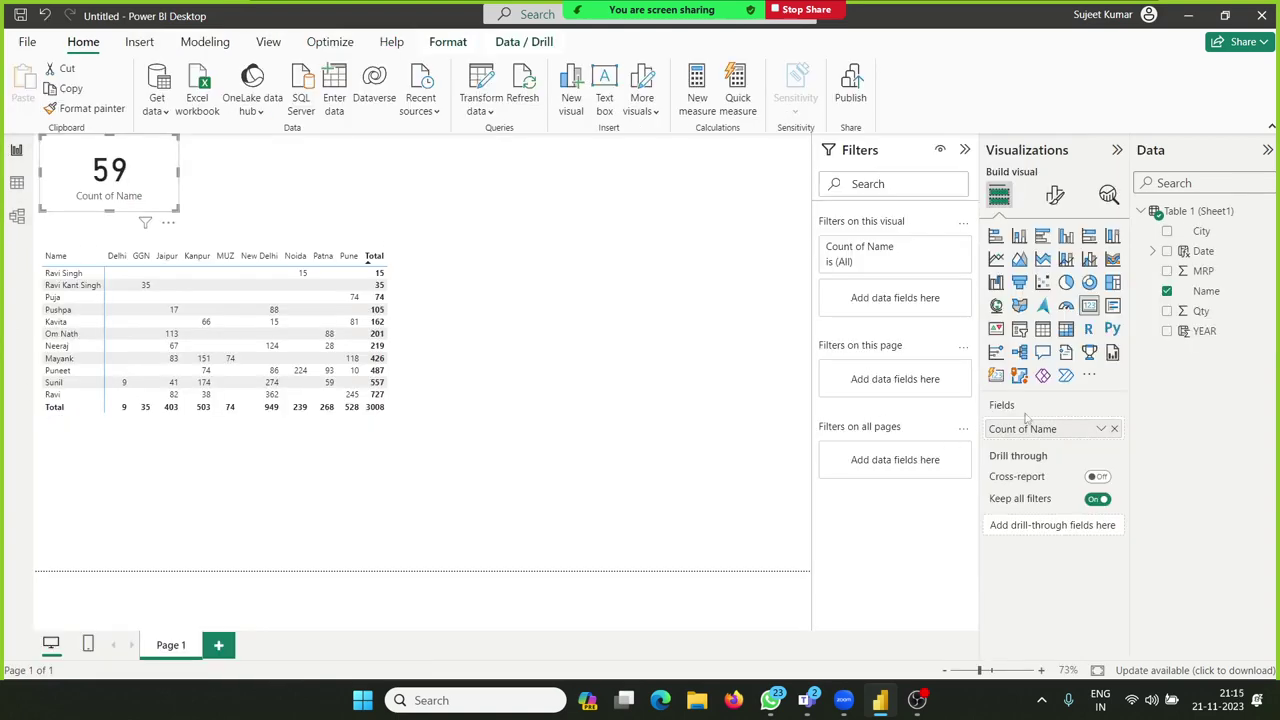
# Step: Change Count of Name to Count (Distinct), giving 11
pyautogui.click(1097, 430)
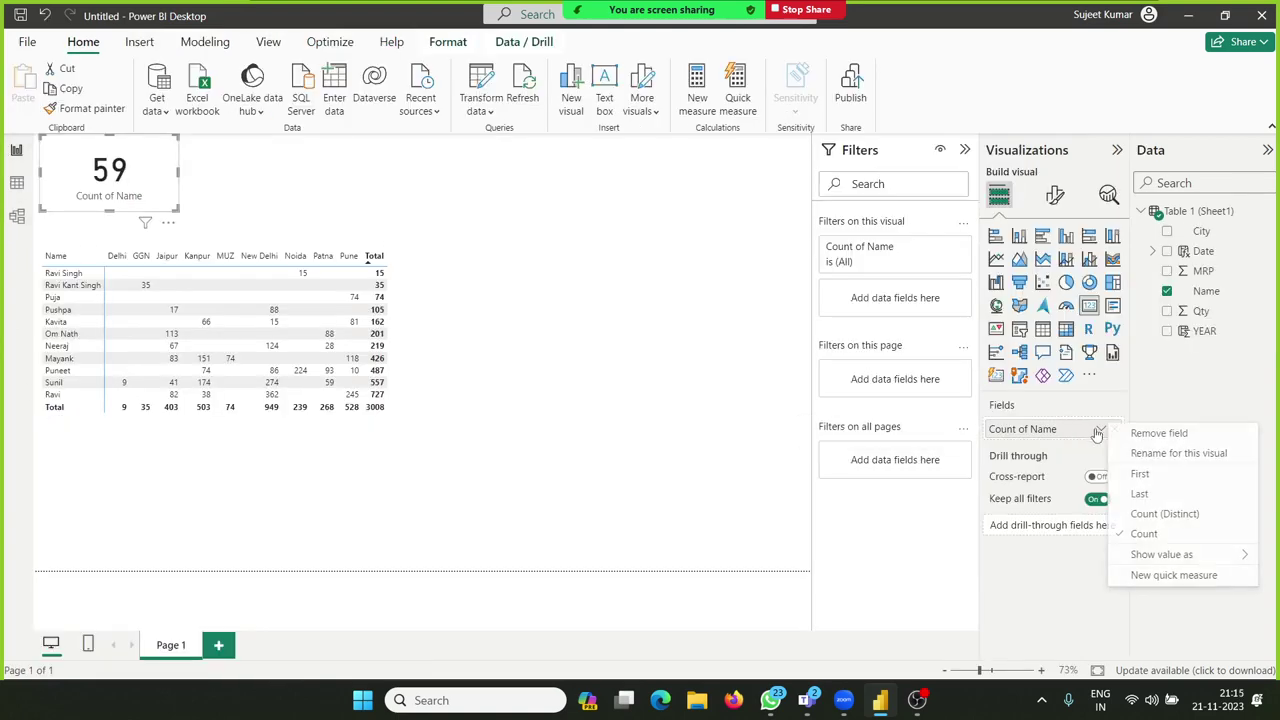
pyautogui.click(1163, 515)
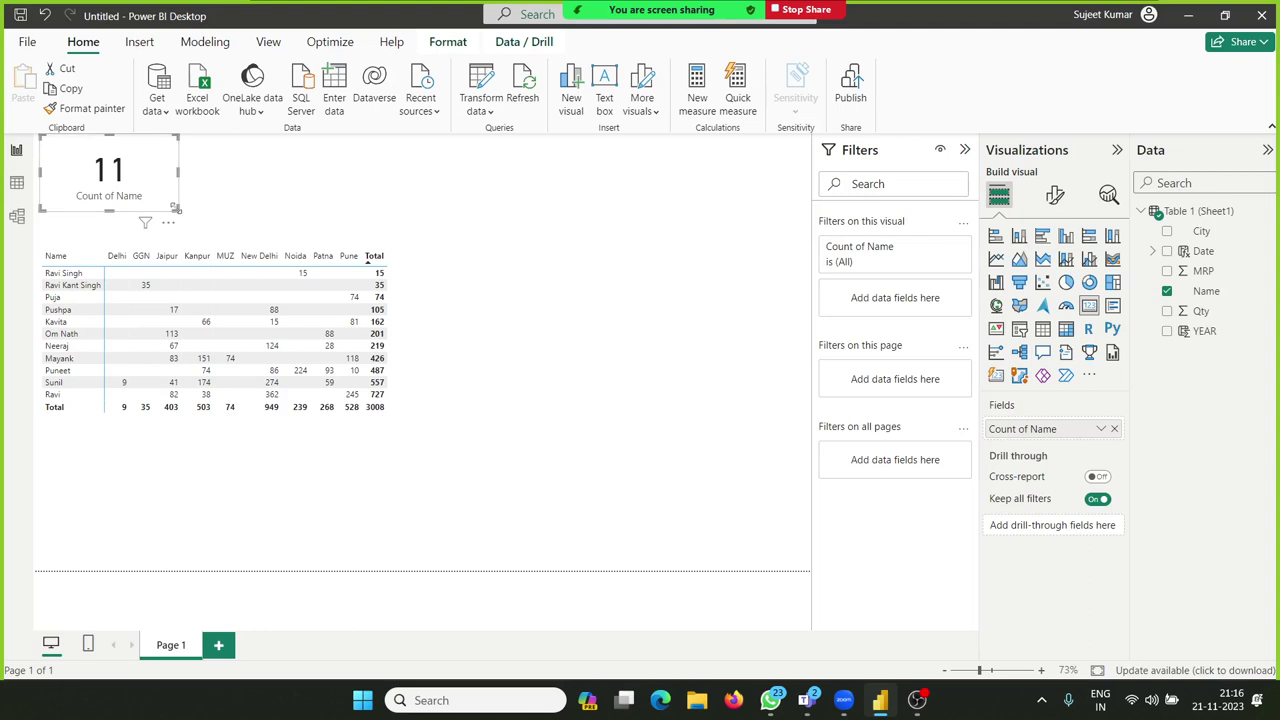
# Step: Shrink the Count of Name card to make room beside it
pyautogui.moveTo(175, 208); pyautogui.dragTo(137, 199)
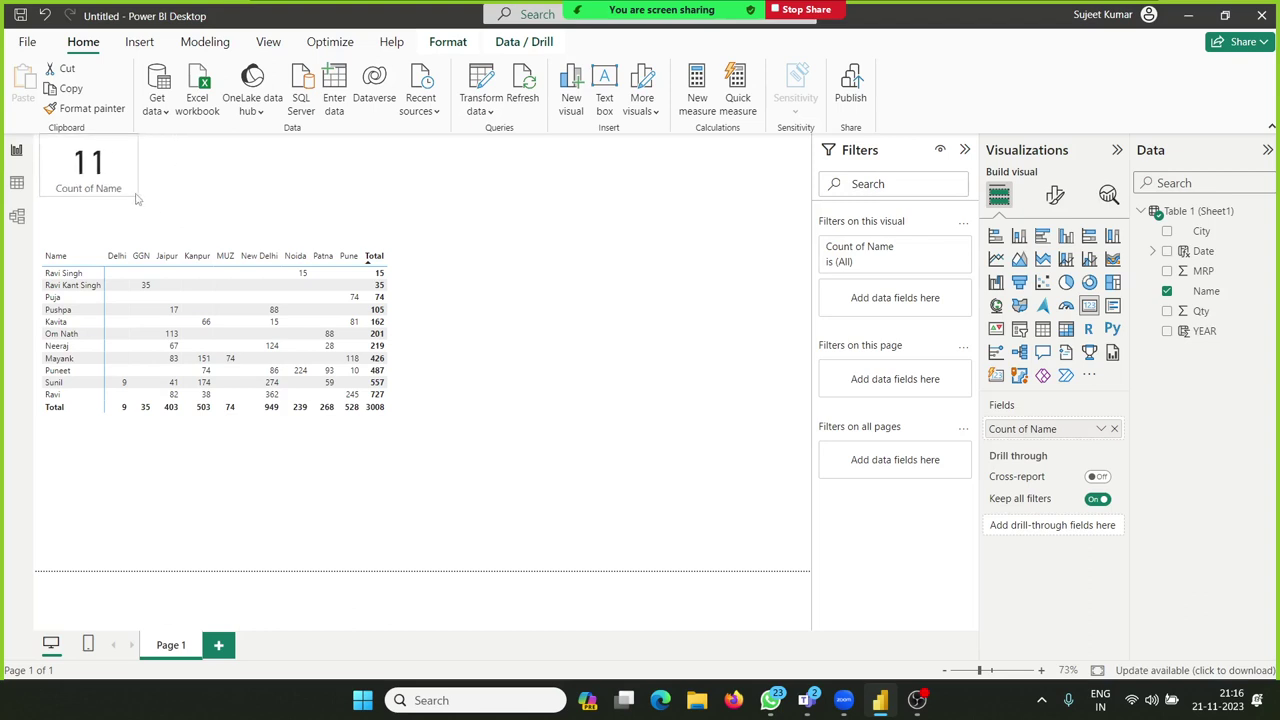
pyautogui.click(1055, 195)
pyautogui.click(999, 195)
pyautogui.click(269, 172)
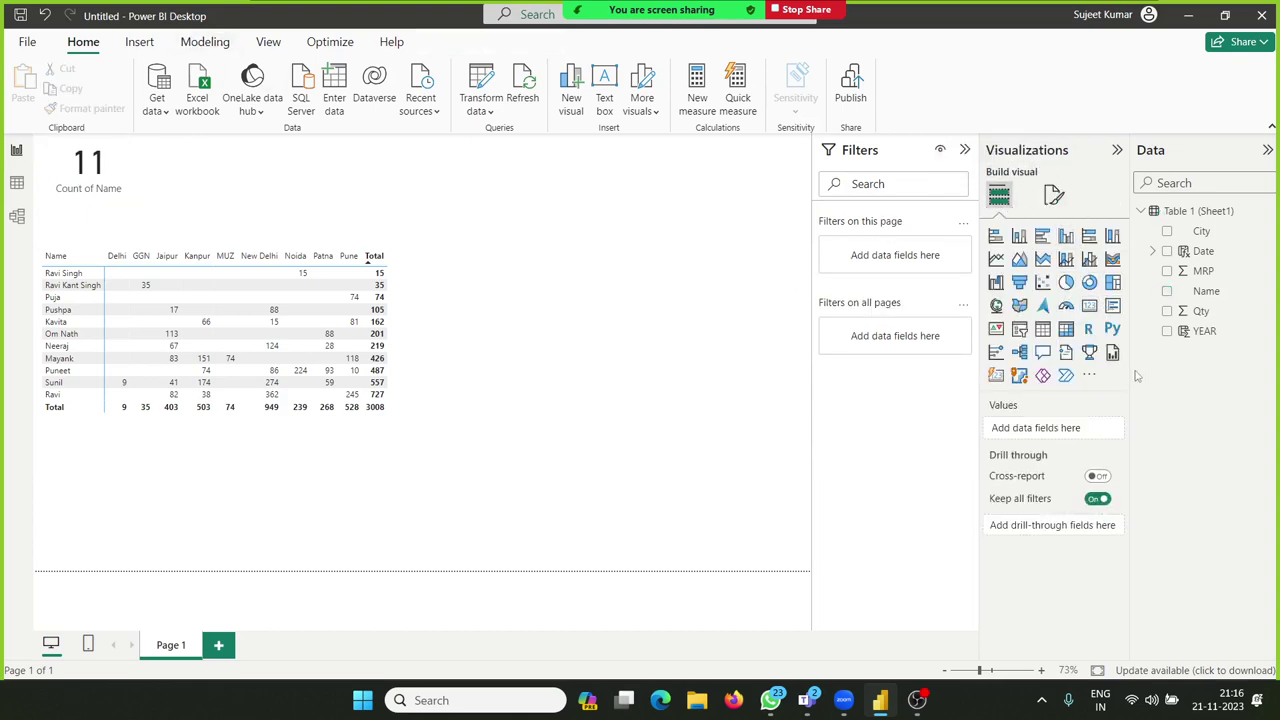
# Step: Add a second card showing Count (Distinct) of City, 9, sized beside the name card
pyautogui.click(1089, 307)
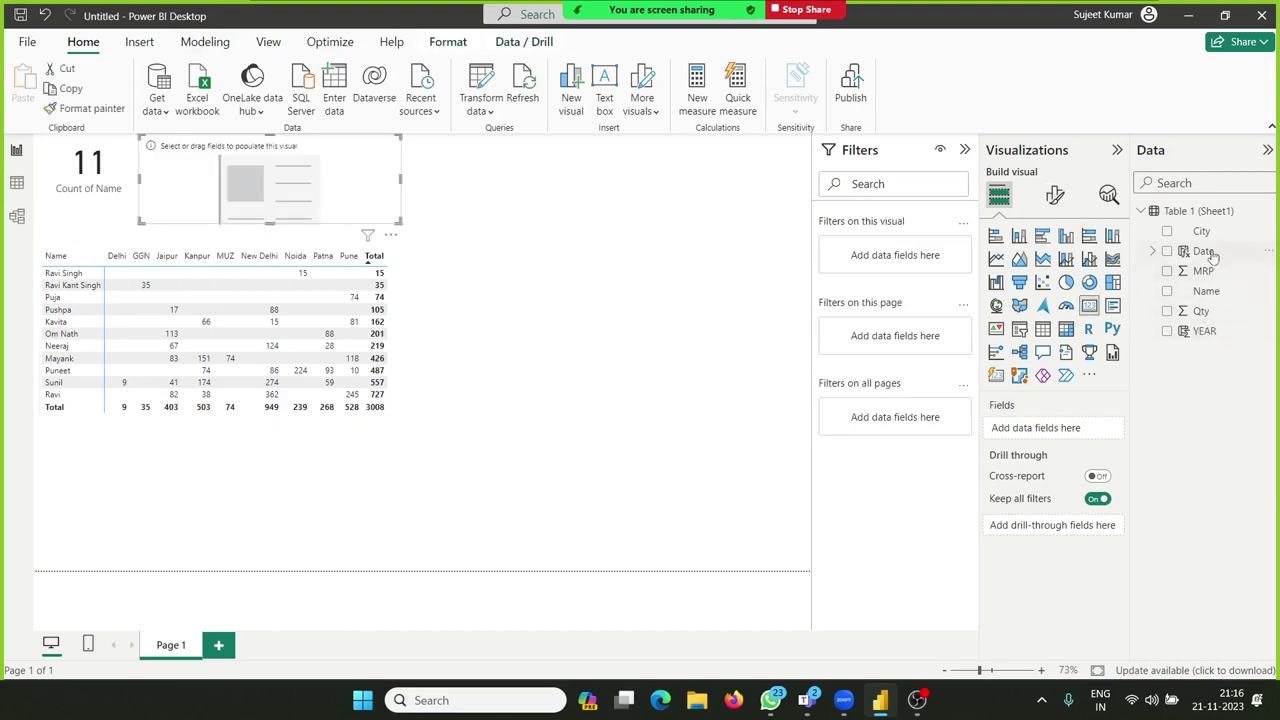
pyautogui.moveTo(1201, 232); pyautogui.dragTo(313, 202)
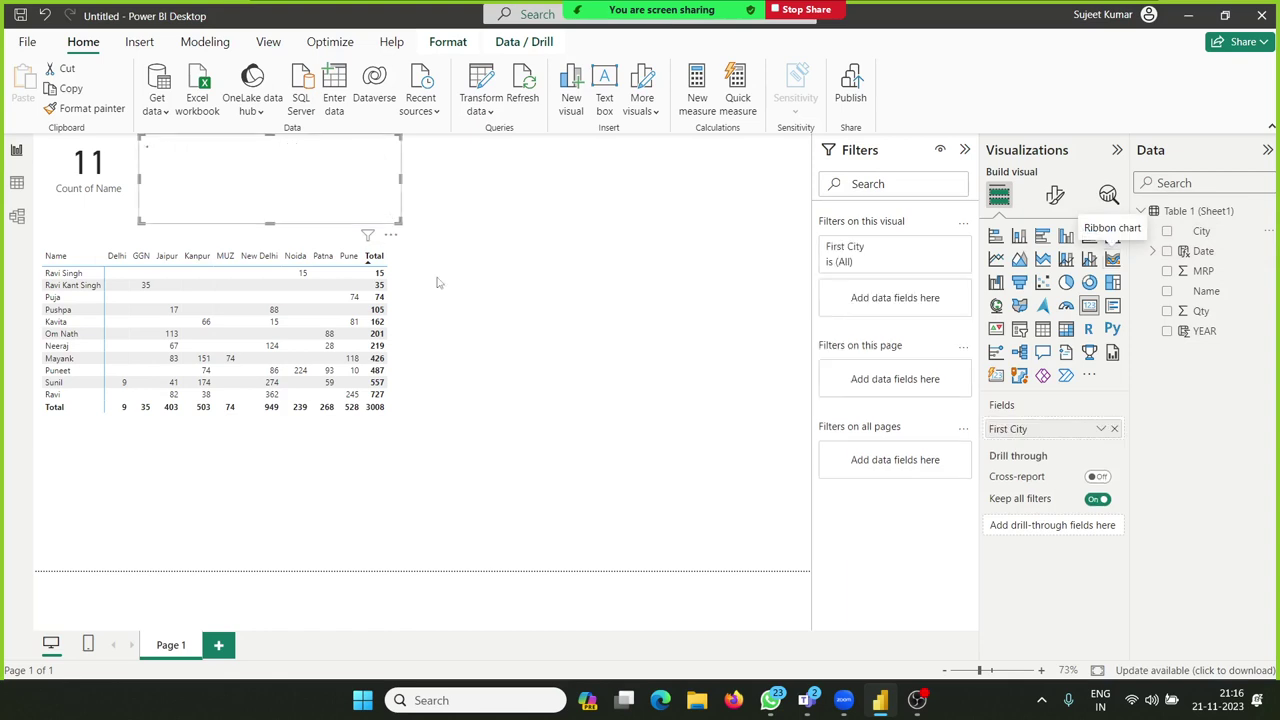
pyautogui.click(1101, 431)
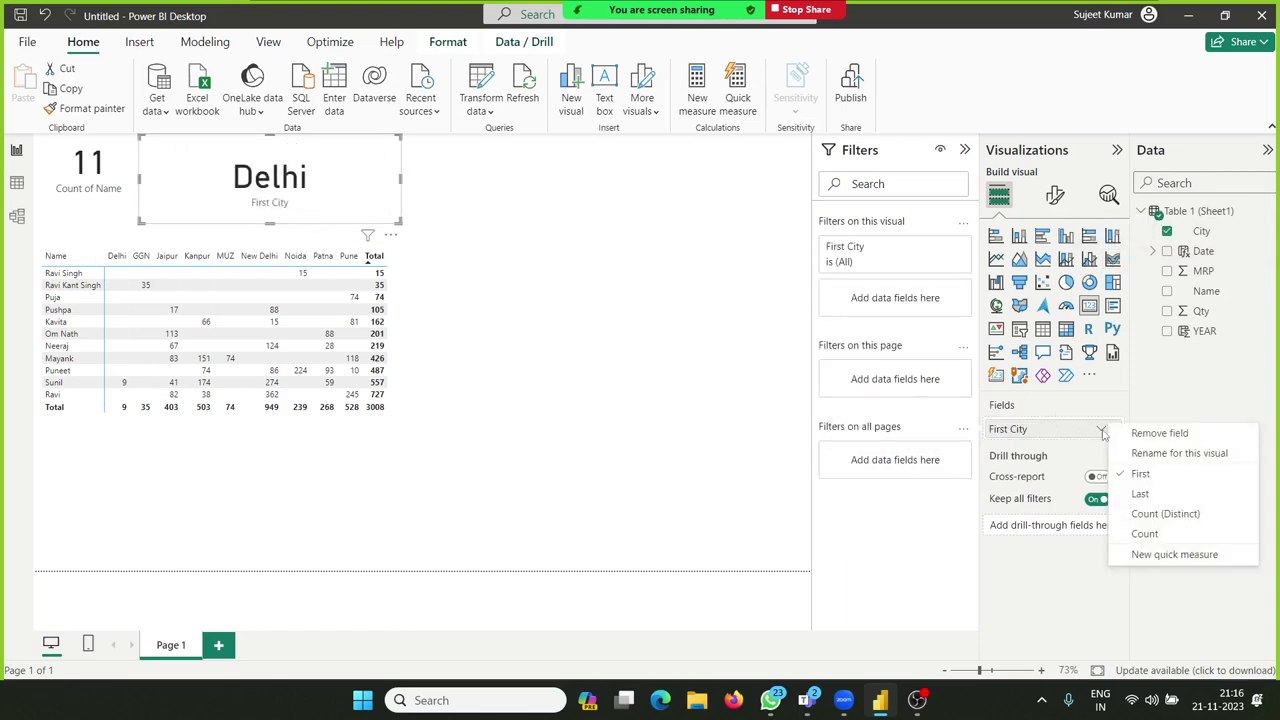
pyautogui.click(1172, 511)
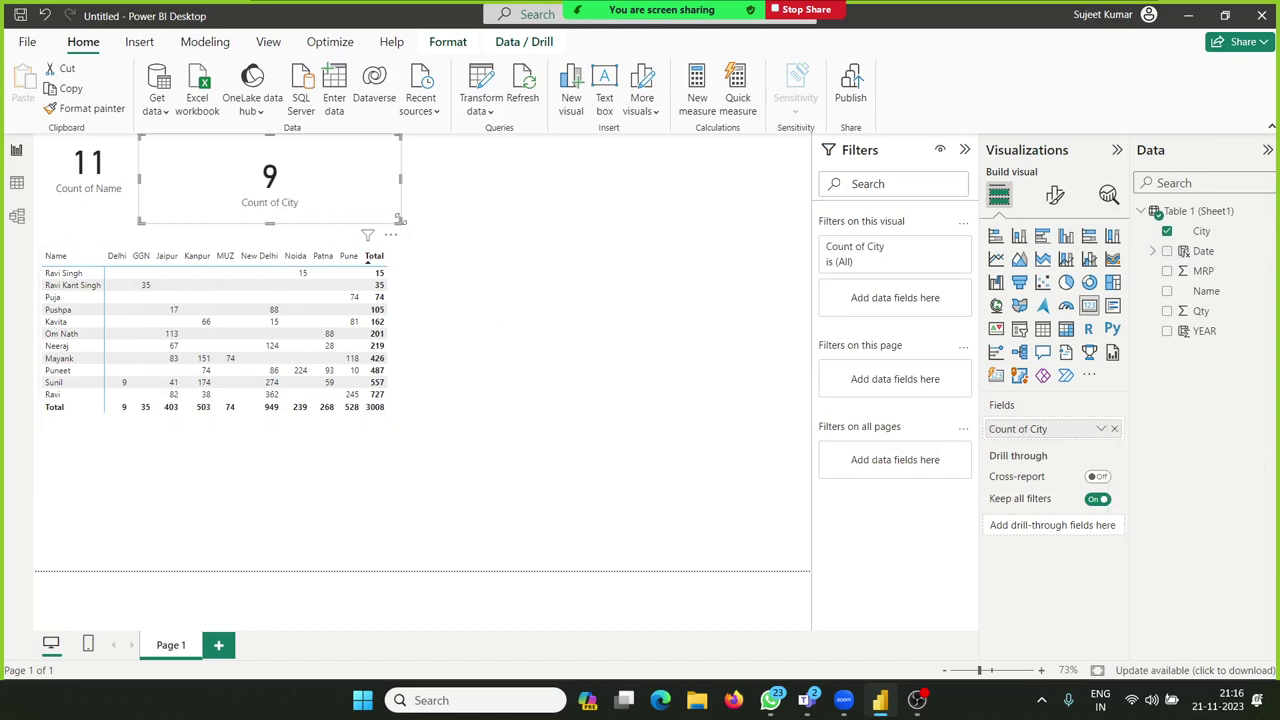
pyautogui.moveTo(400, 219); pyautogui.dragTo(245, 209)
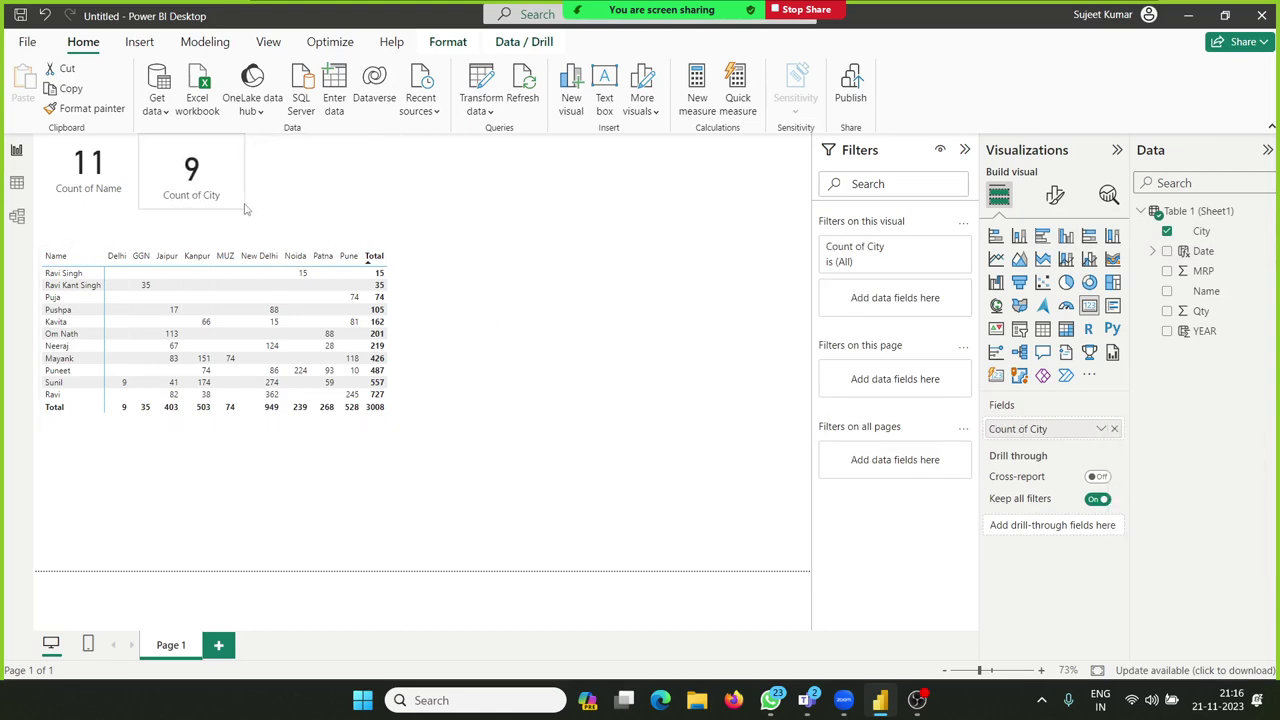
pyautogui.click(520, 362)
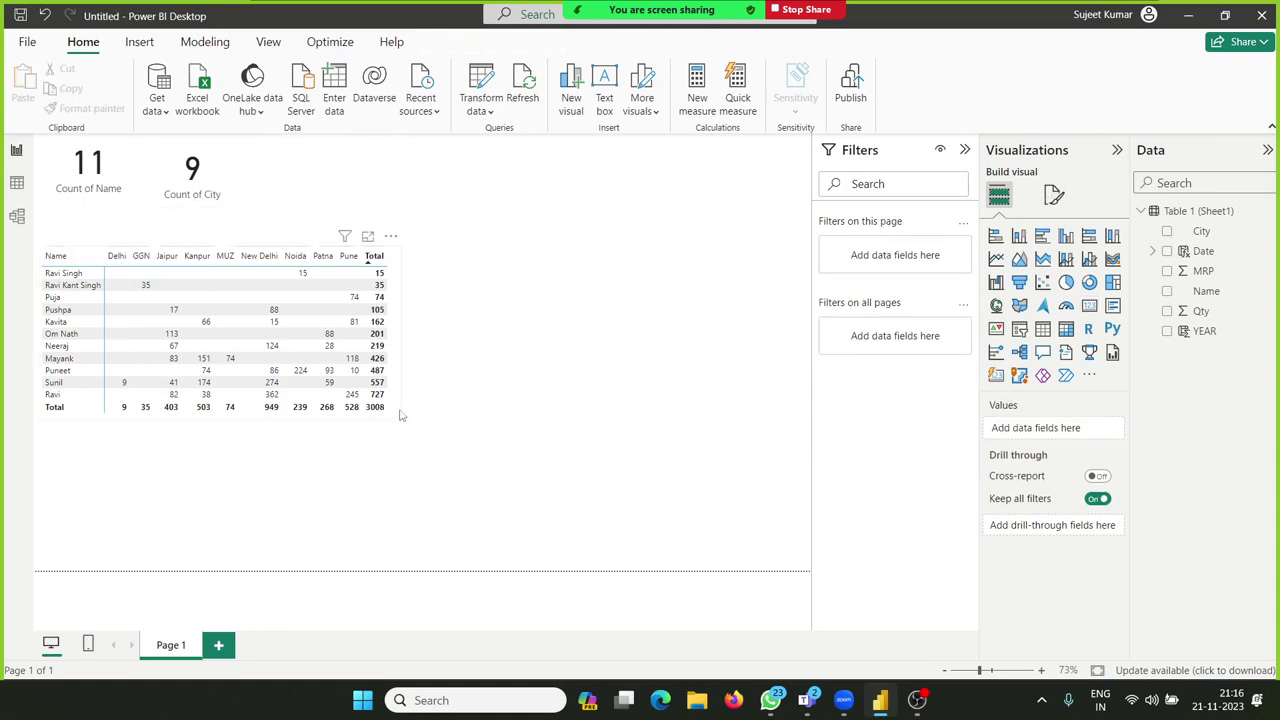
pyautogui.click(400, 415)
# Step: Remove City from the matrix columns, leaving Name with Sum of Qty totalling 3008
pyautogui.click(1101, 542)
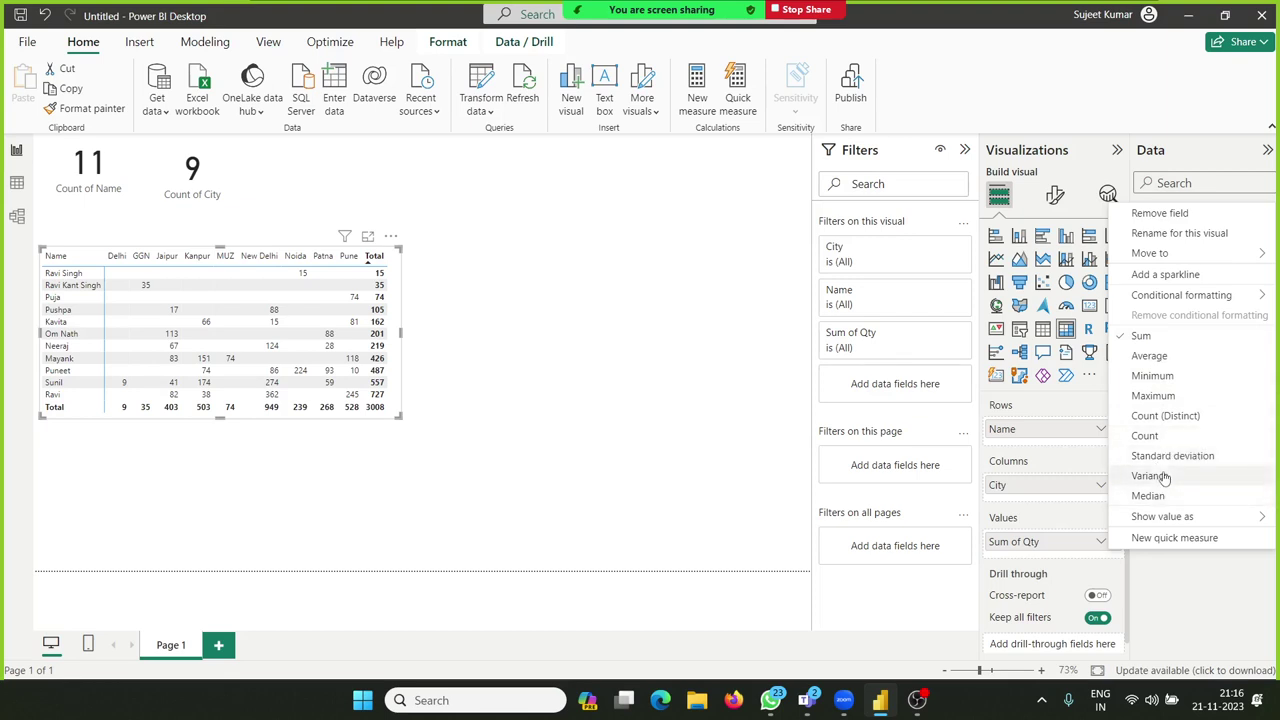
pyautogui.moveTo(1166, 520)
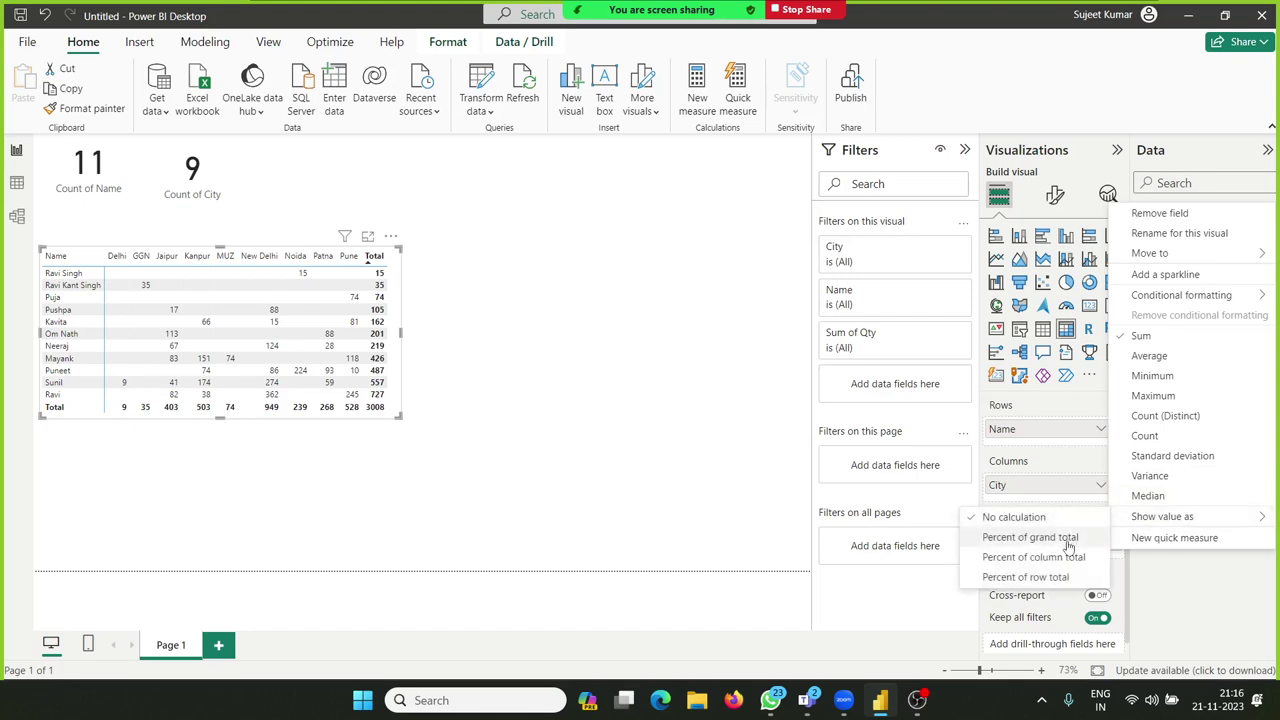
pyautogui.click(630, 457)
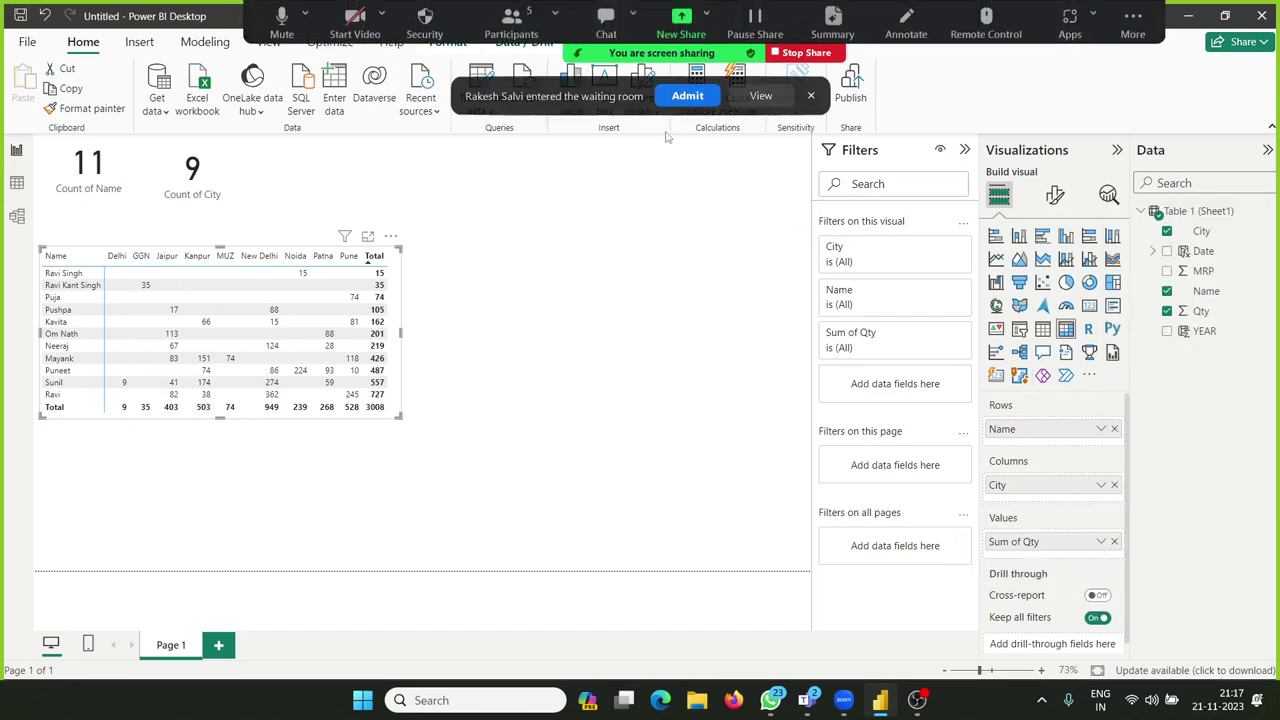
pyautogui.click(690, 98)
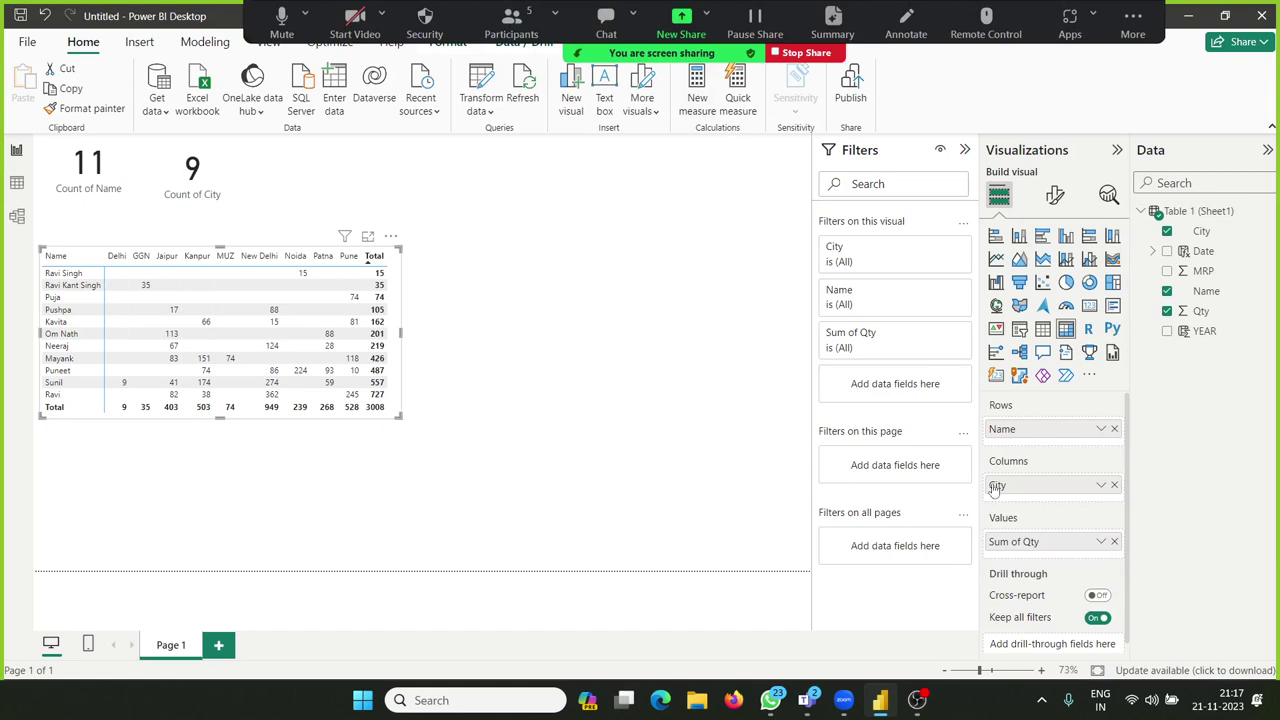
pyautogui.click(1113, 486)
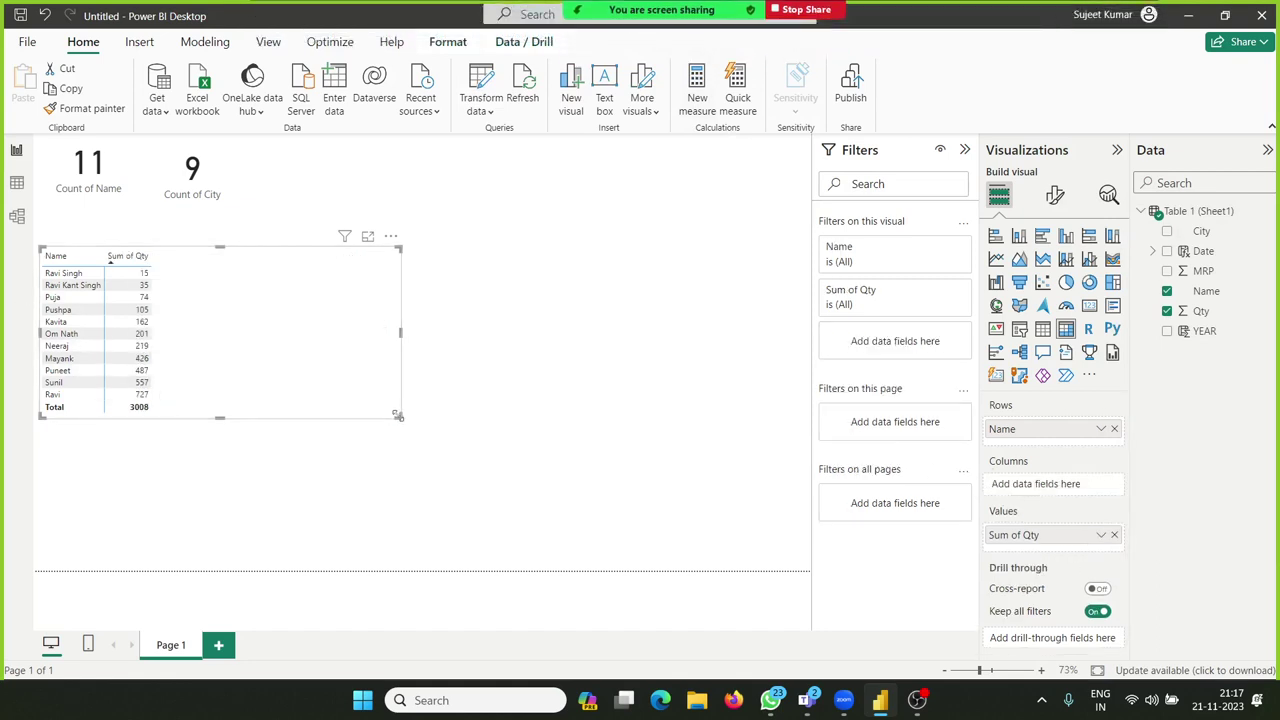
# Step: Narrow the matrix, try Sum of Qty as percent of grand total, then remove both Qty value fields
pyautogui.moveTo(397, 416)
pyautogui.mouseDown()
pyautogui.moveTo(246, 440)
pyautogui.moveTo(244, 416)
pyautogui.mouseUp()
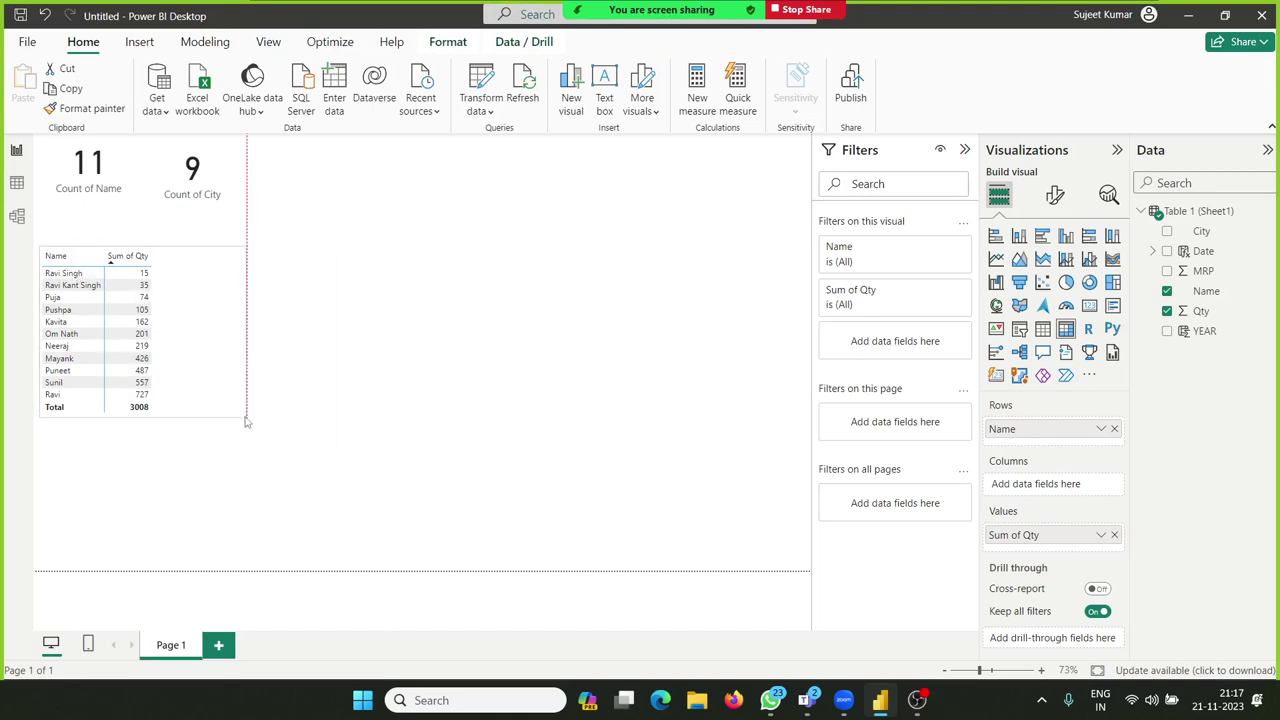
pyautogui.click(1100, 537)
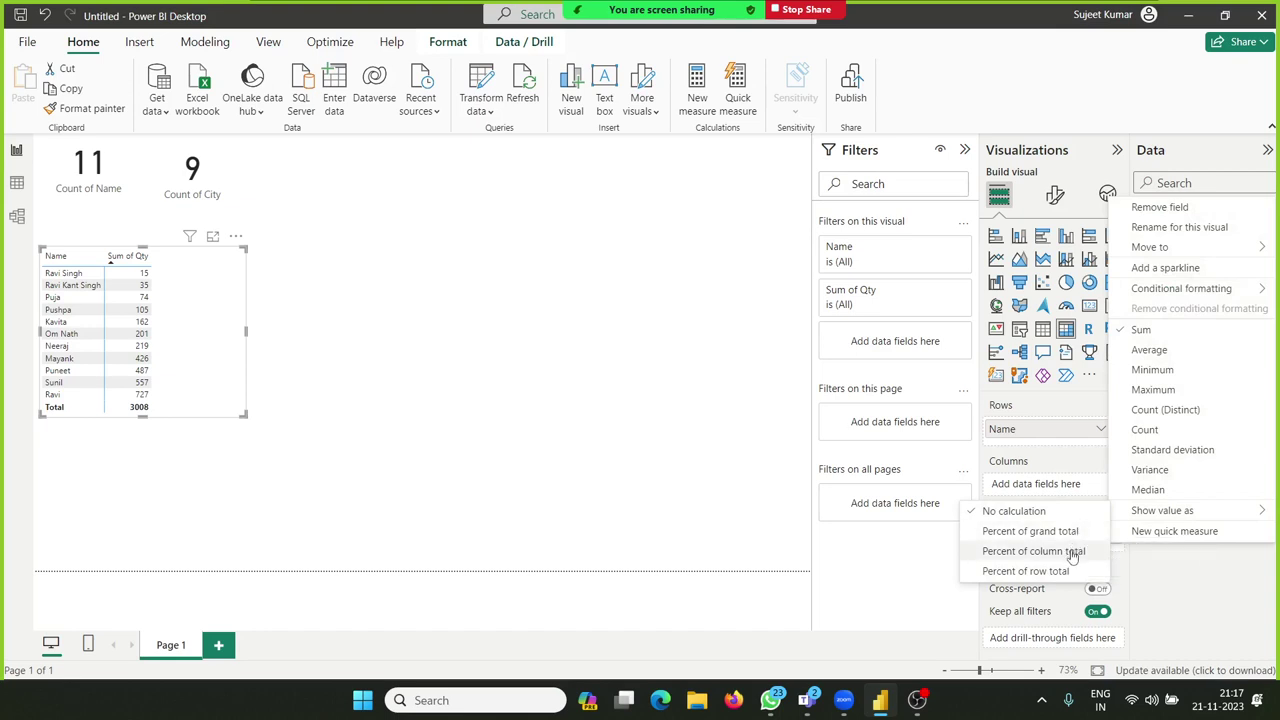
pyautogui.click(1070, 531)
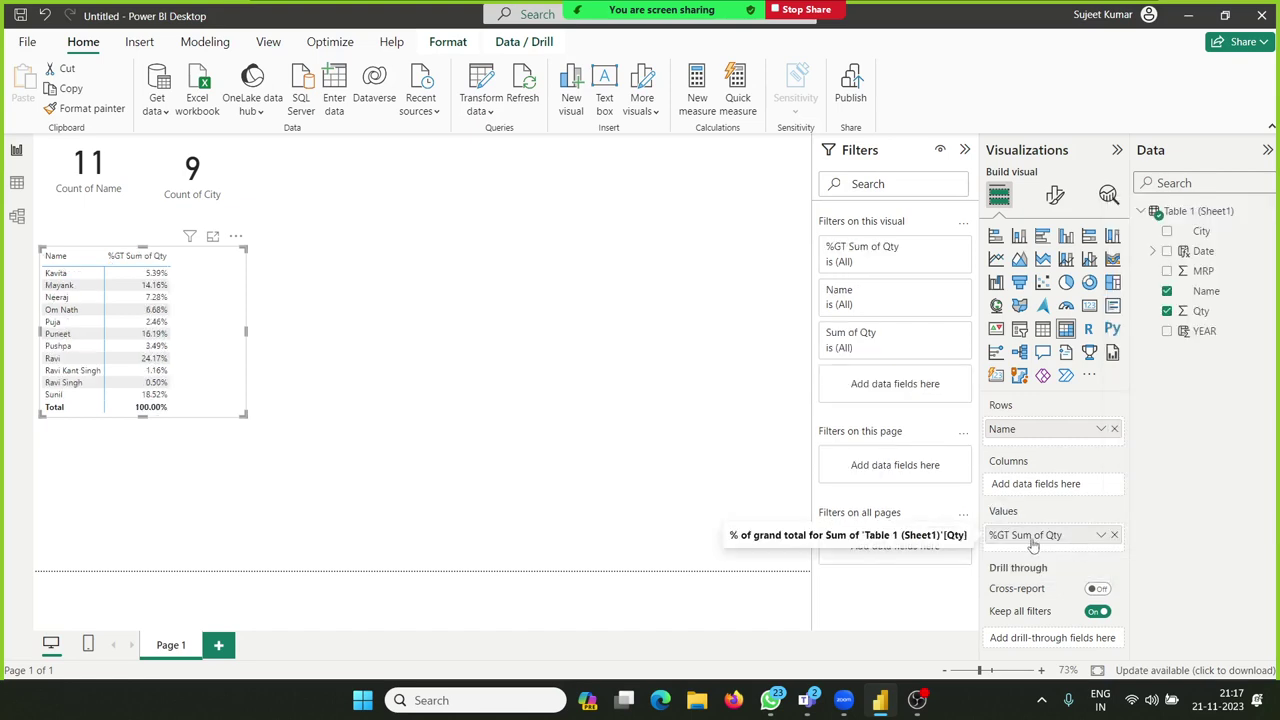
pyautogui.moveTo(1095, 537)
pyautogui.mouseDown()
pyautogui.moveTo(1207, 336)
pyautogui.moveTo(1070, 531)
pyautogui.mouseUp()
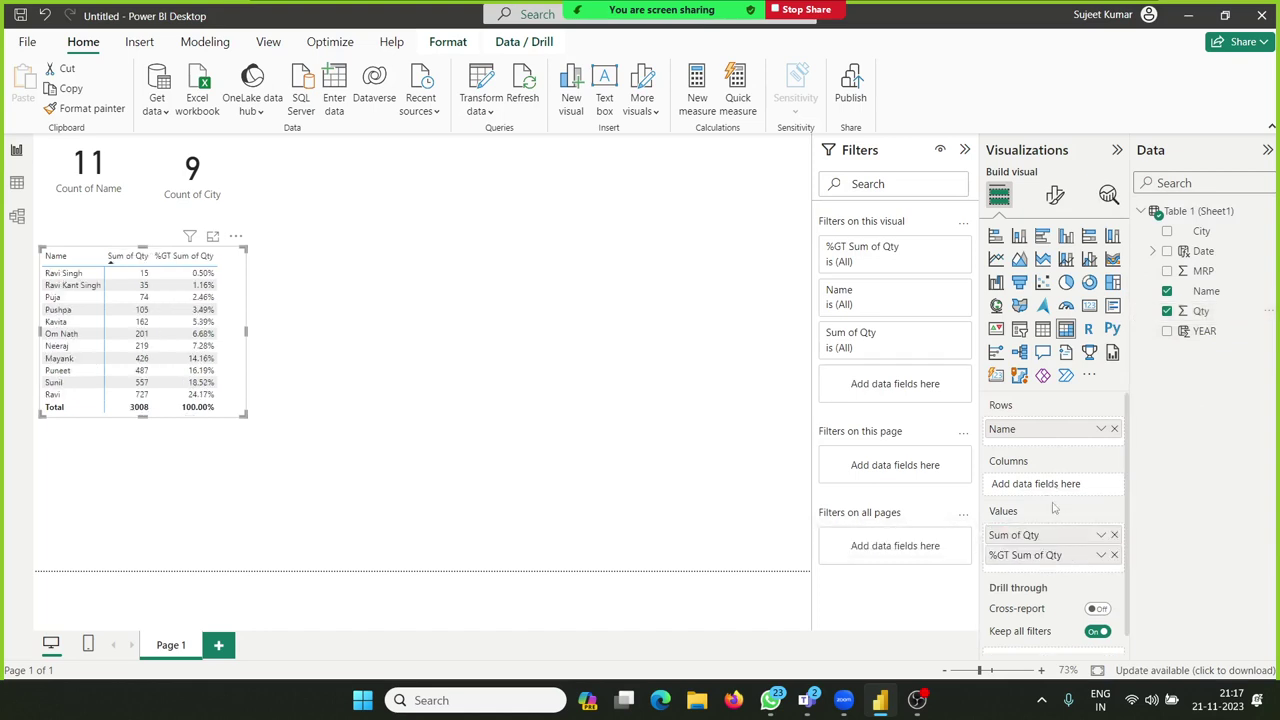
pyautogui.click(1114, 537)
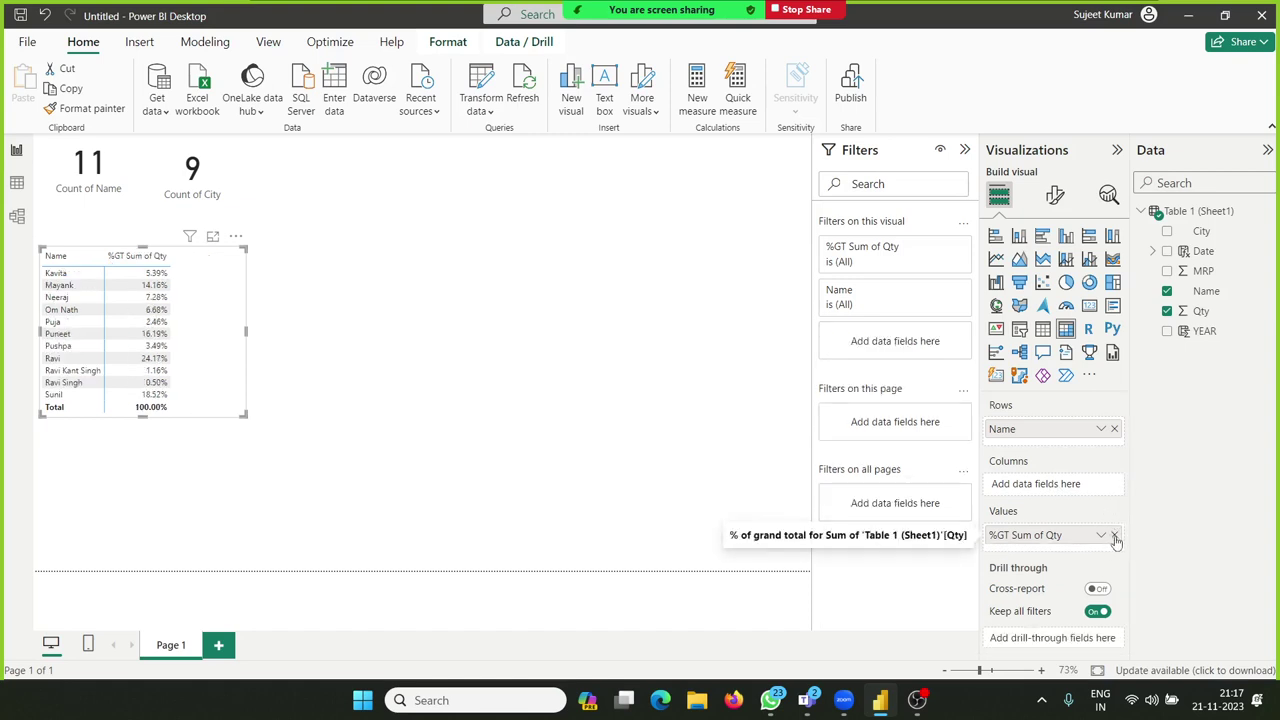
pyautogui.click(1114, 536)
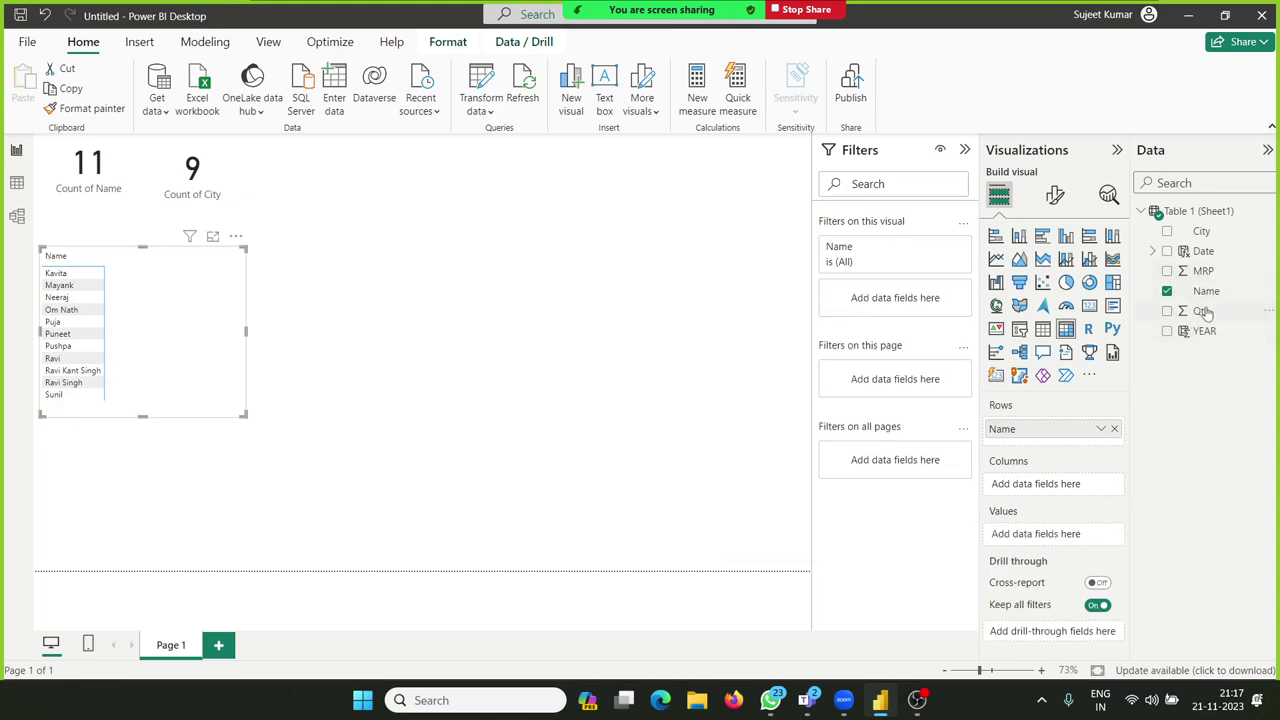
# Step: Add Qty back to the values and turn the visual into a table
pyautogui.moveTo(1201, 311)
pyautogui.mouseDown()
pyautogui.moveTo(1171, 466)
pyautogui.moveTo(1062, 490)
pyautogui.moveTo(1038, 536)
pyautogui.mouseUp()
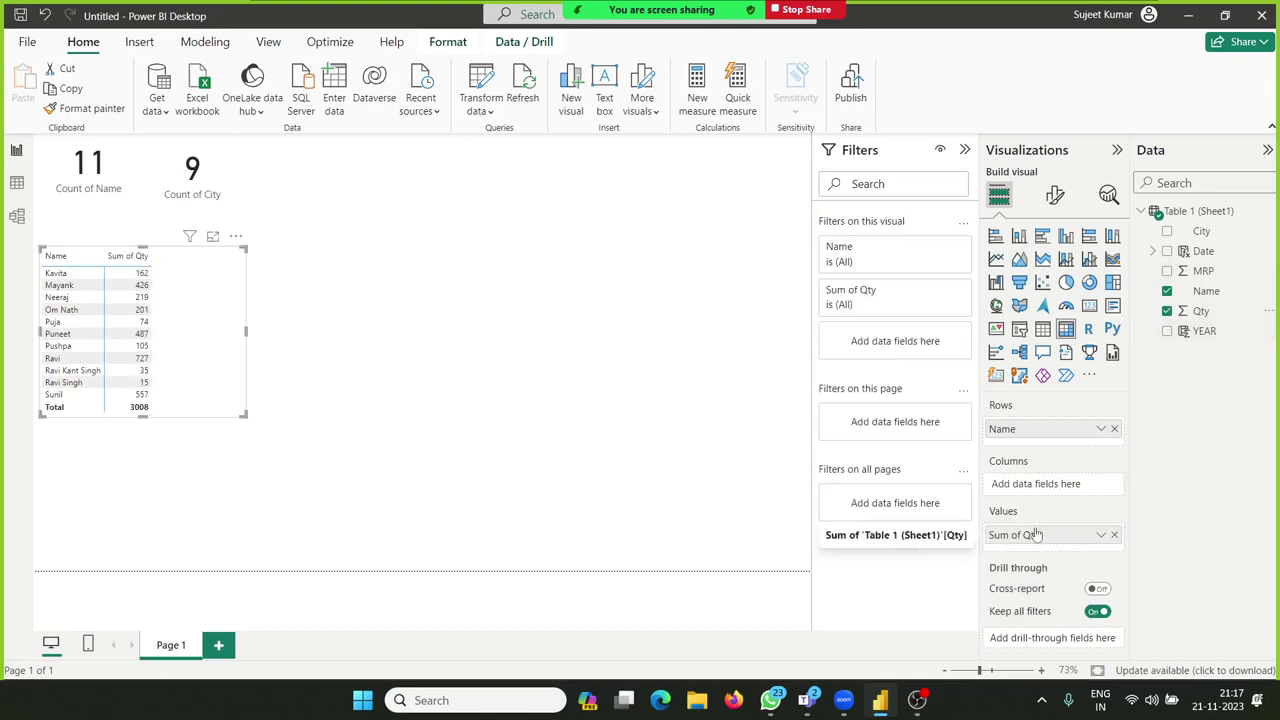
pyautogui.click(1042, 330)
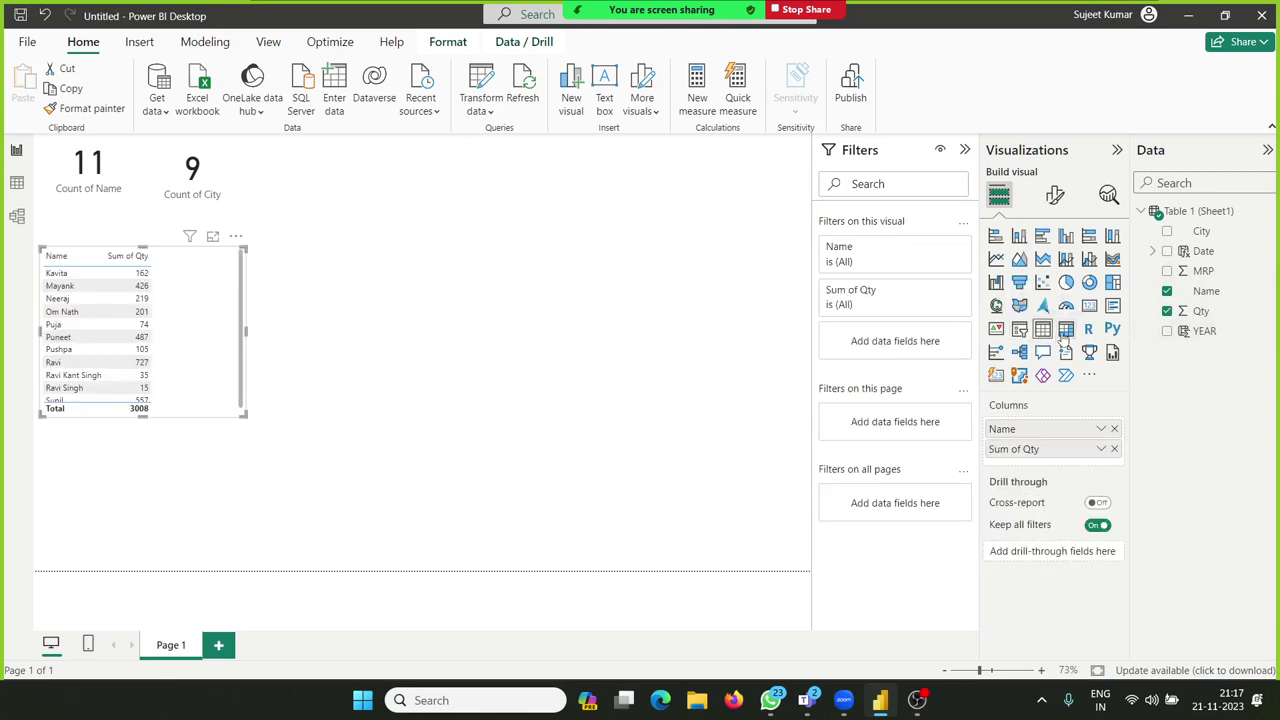
pyautogui.click(1066, 330)
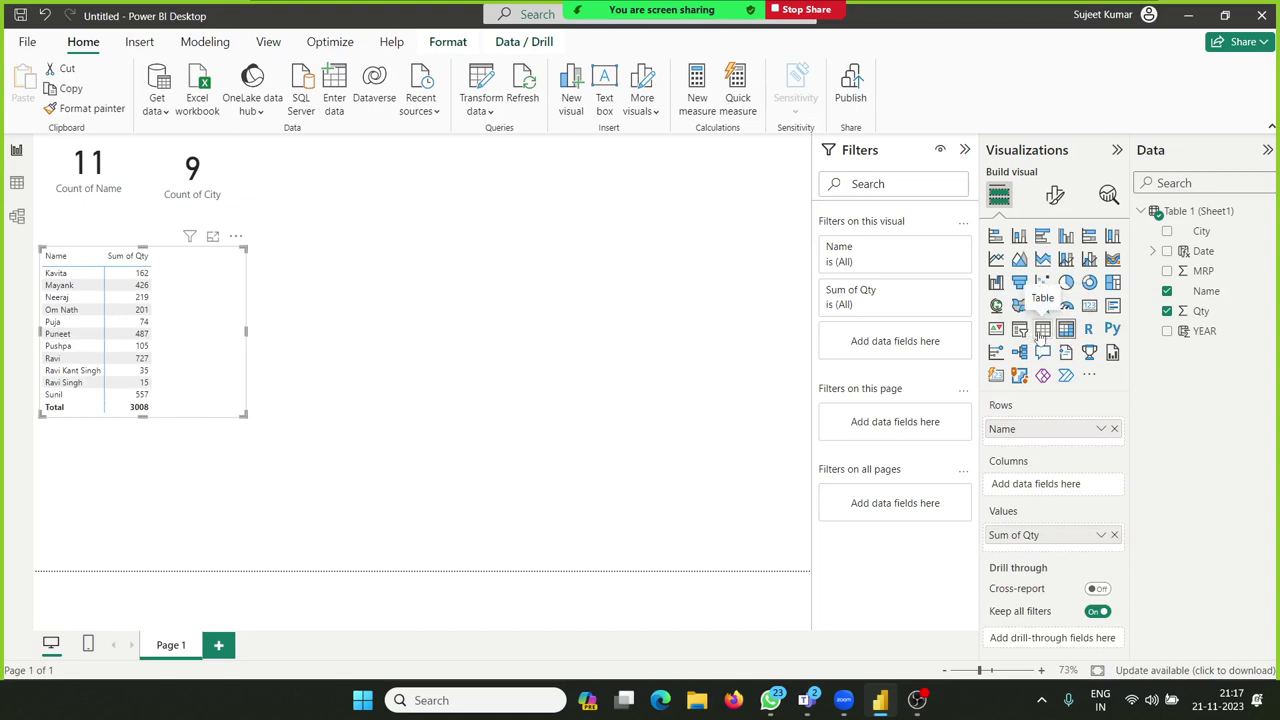
pyautogui.click(1041, 332)
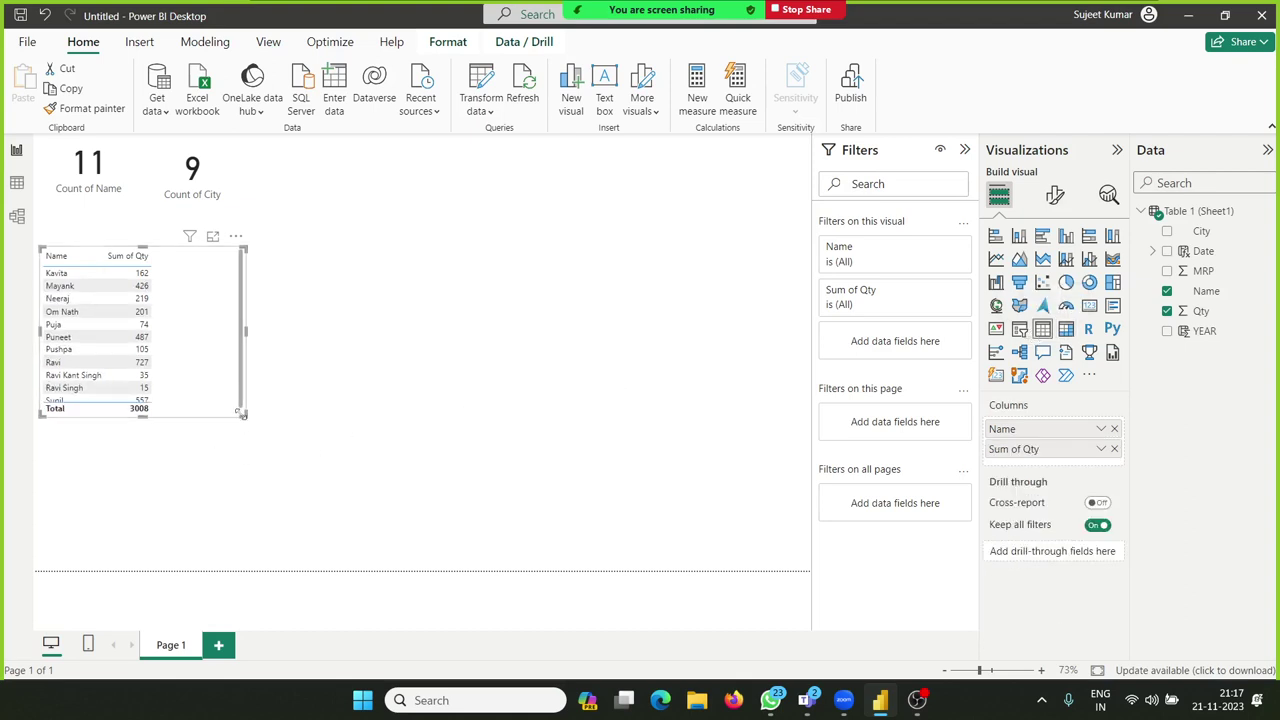
# Step: Narrow the table so every row through Sunil and Total fits, then reselect it
pyautogui.moveTo(240, 416); pyautogui.dragTo(178, 423)
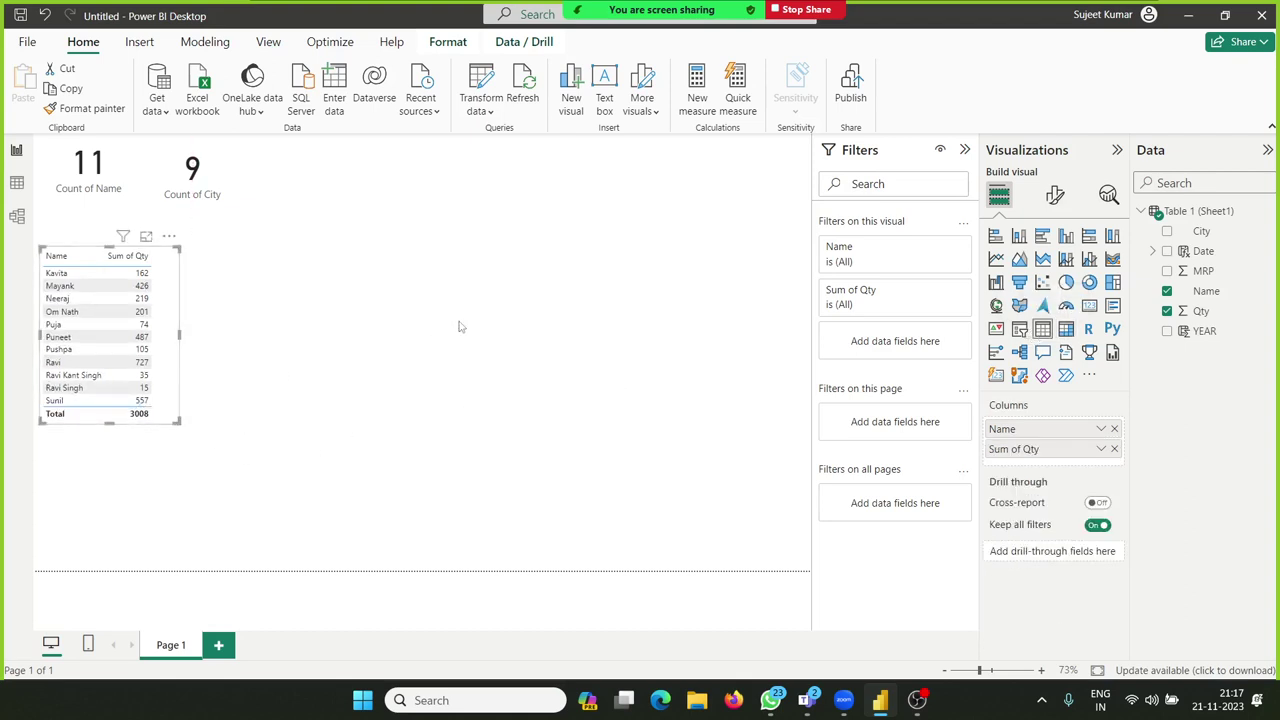
pyautogui.click(509, 302)
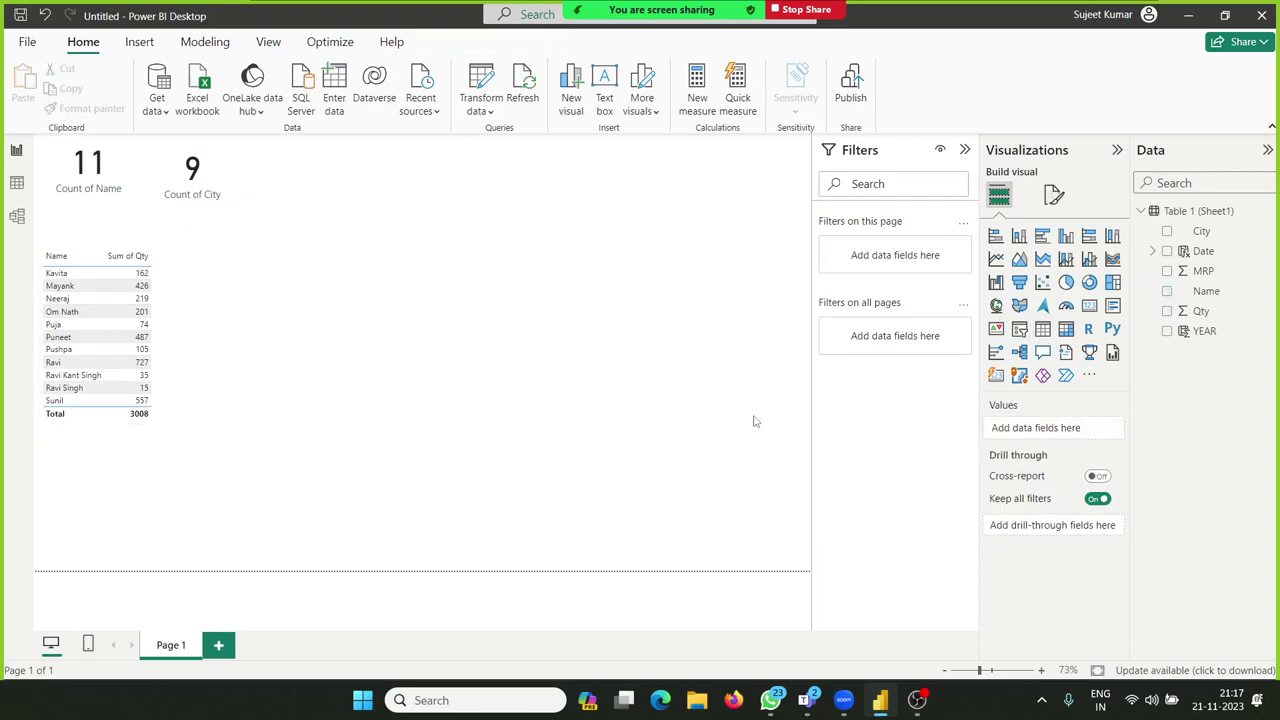
pyautogui.click(125, 421)
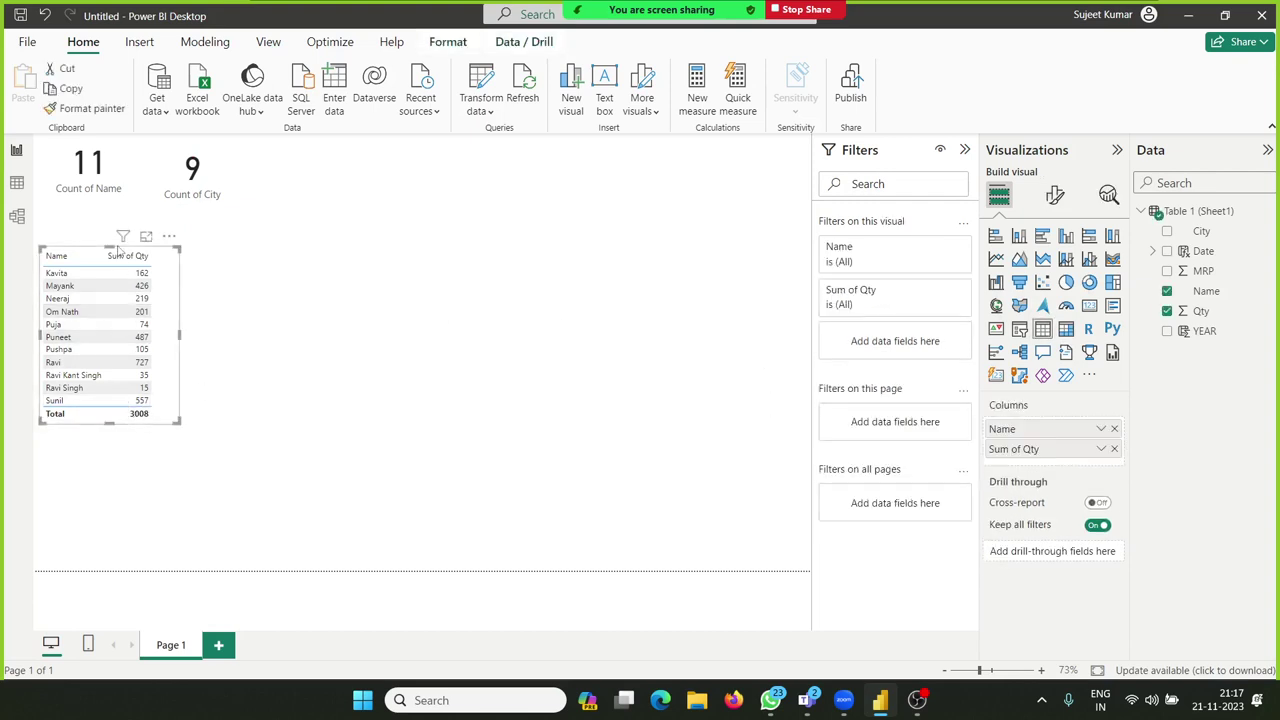
pyautogui.moveTo(122, 246)
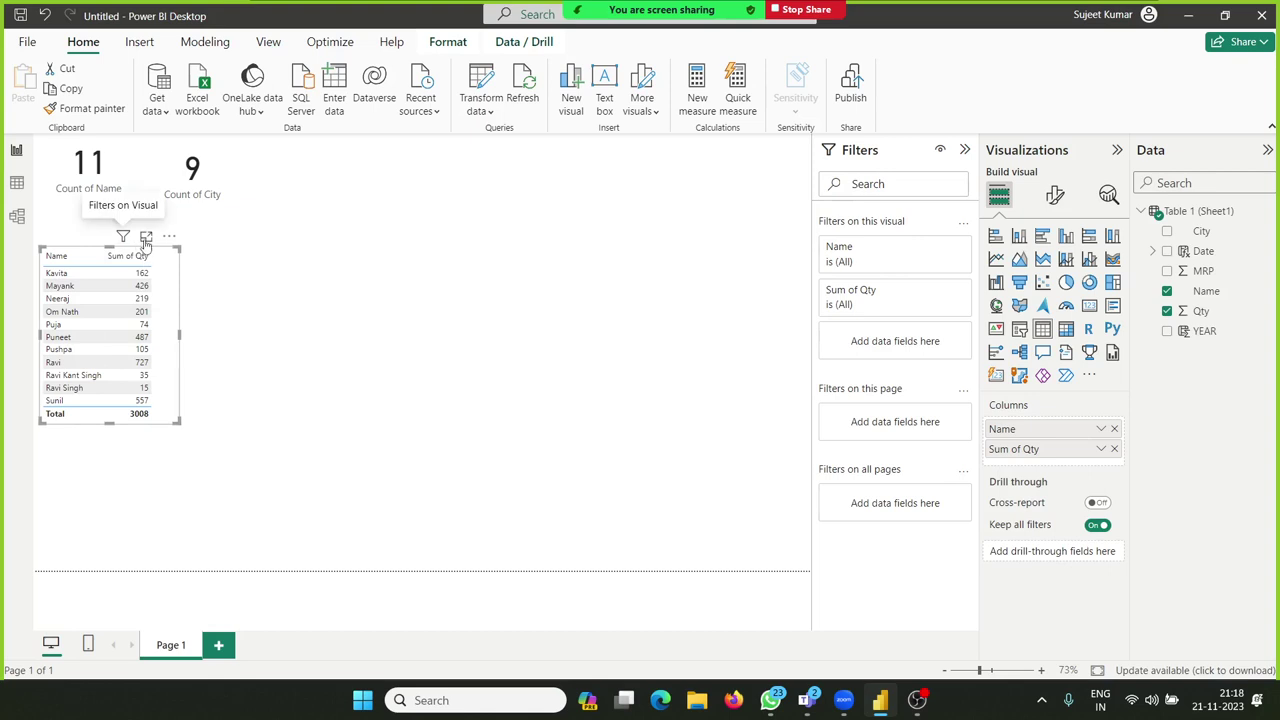
pyautogui.click(146, 237)
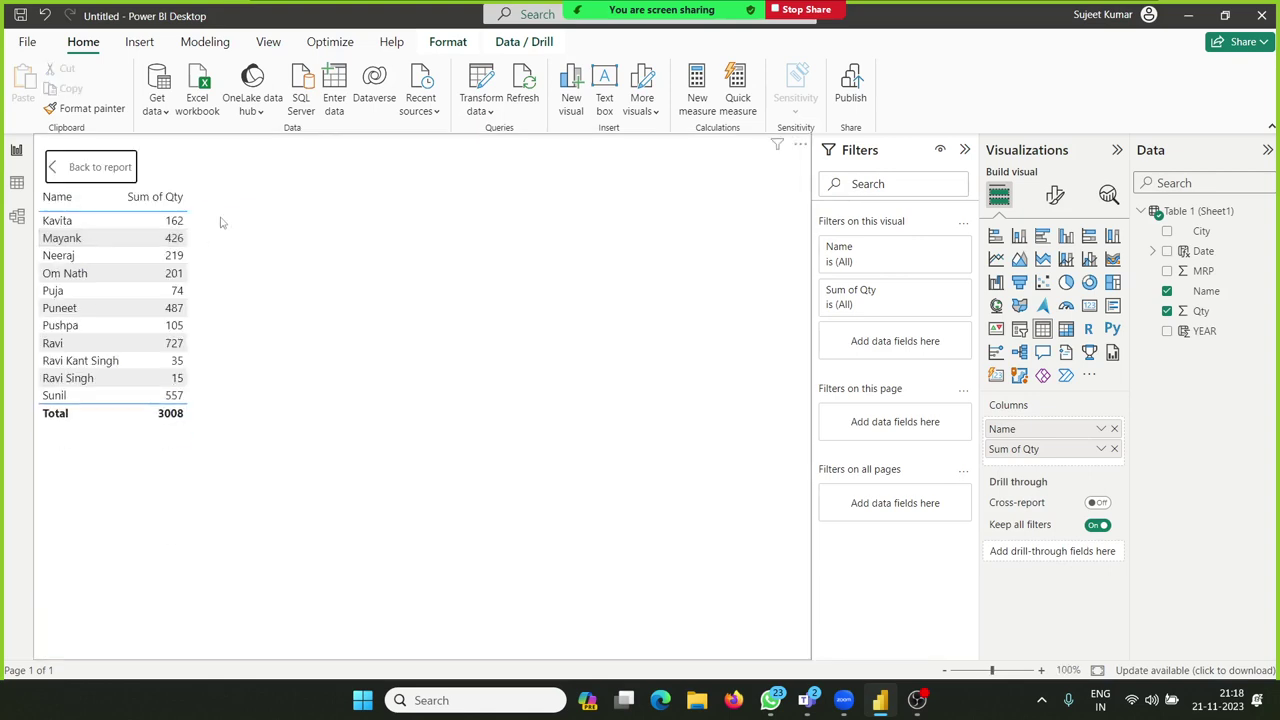
pyautogui.click(99, 167)
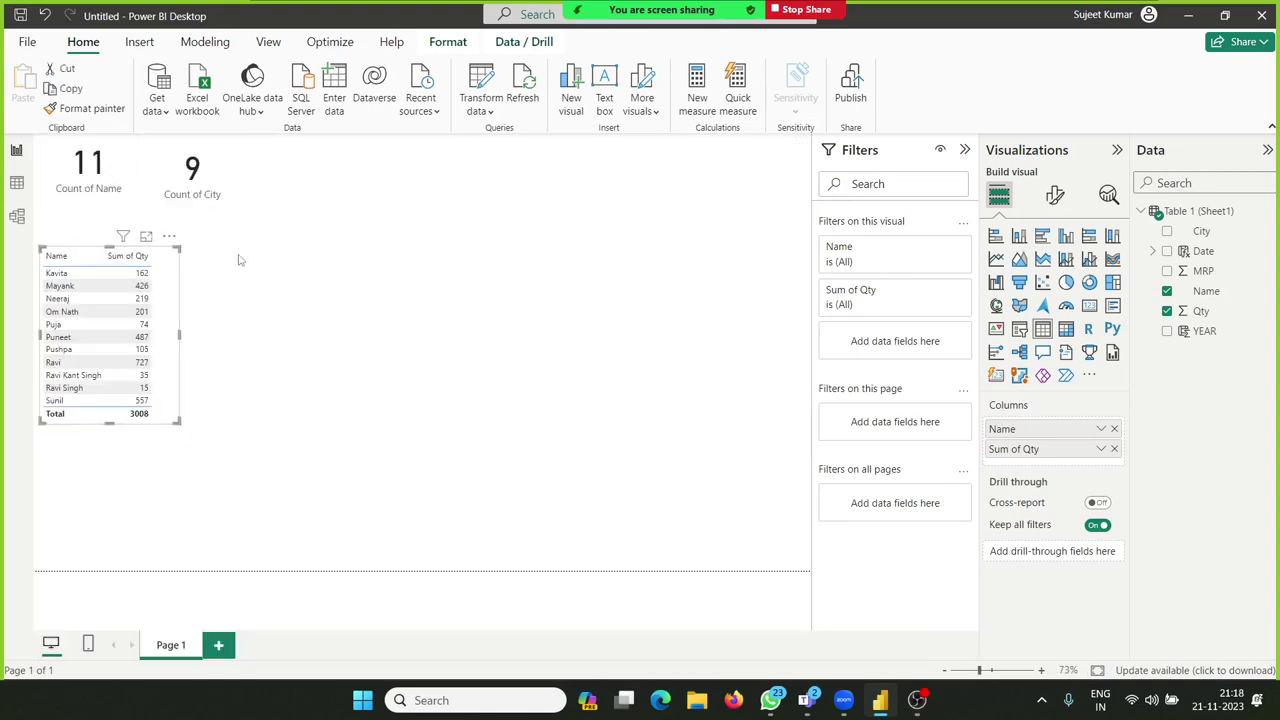
pyautogui.moveTo(226, 246); pyautogui.dragTo(436, 356)
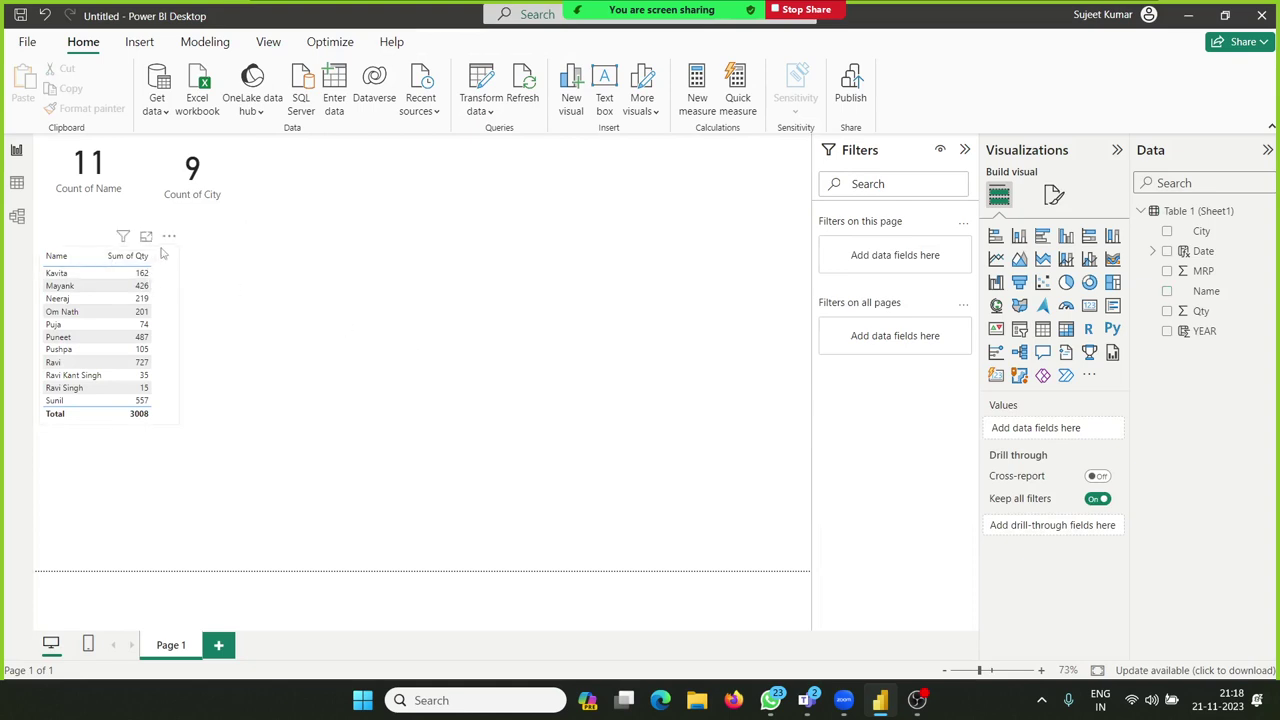
pyautogui.click(171, 238)
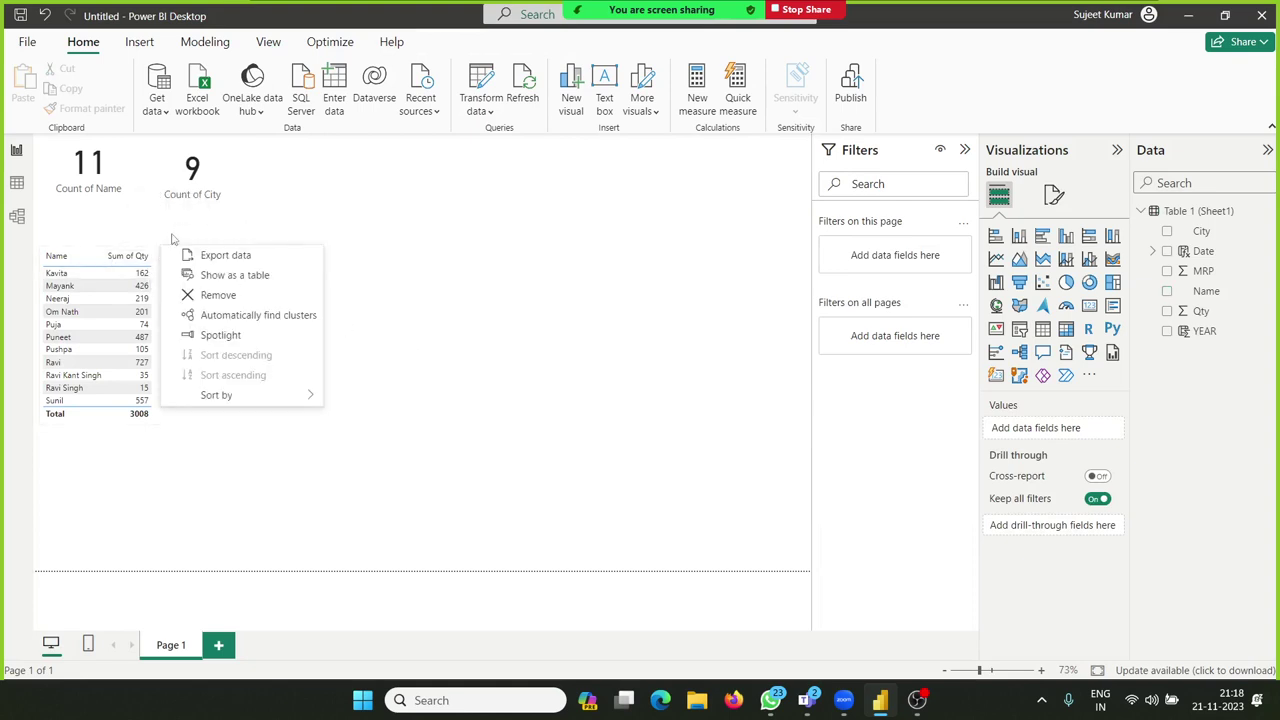
pyautogui.click(230, 256)
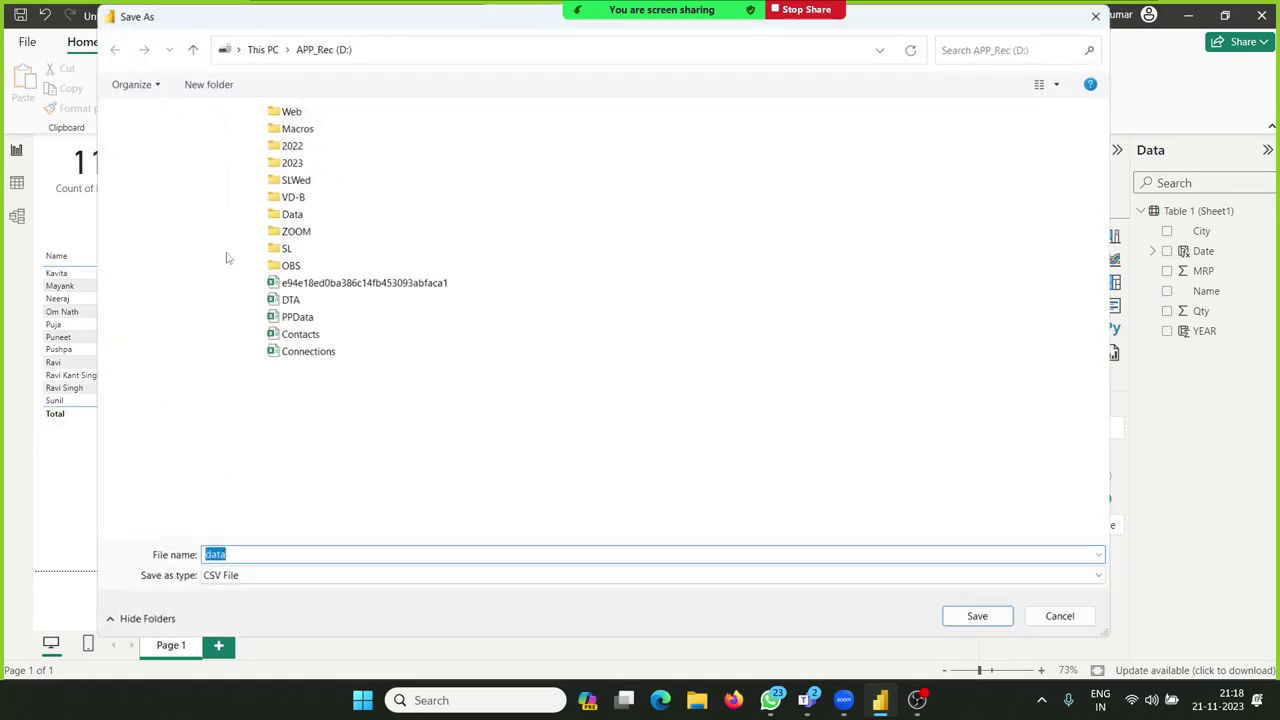
pyautogui.click(1066, 619)
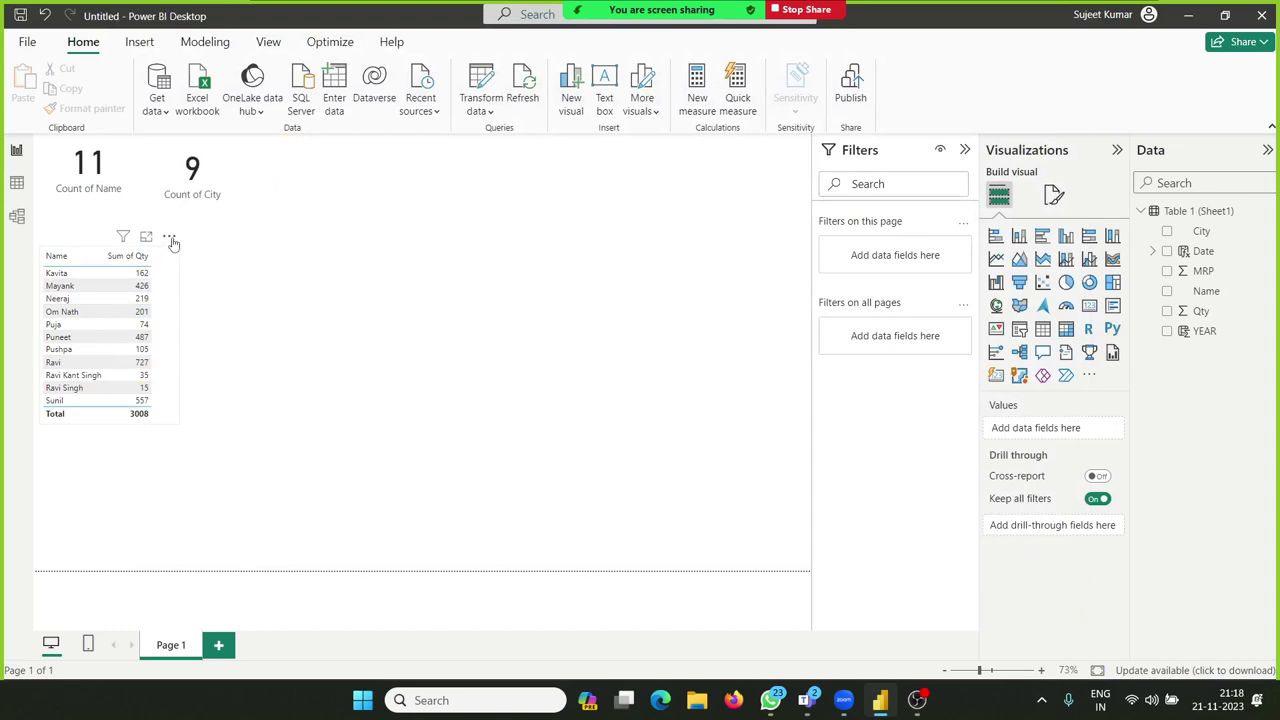
pyautogui.click(171, 240)
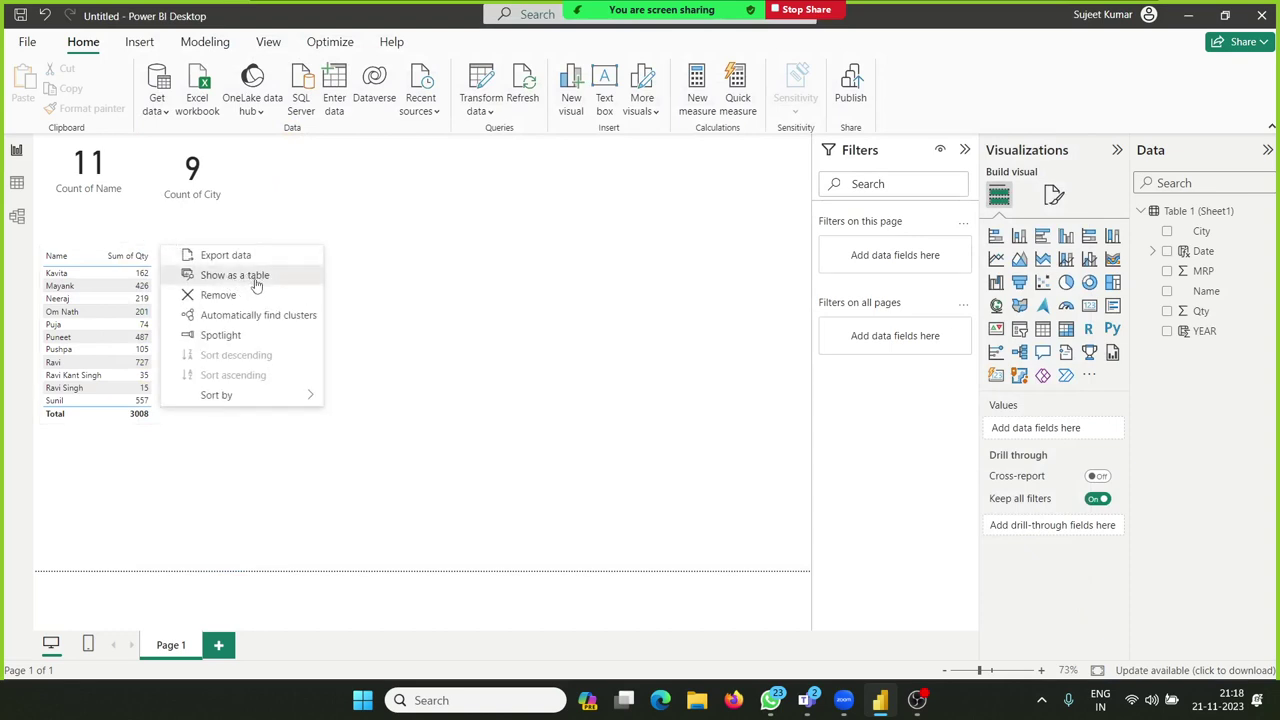
pyautogui.click(256, 285)
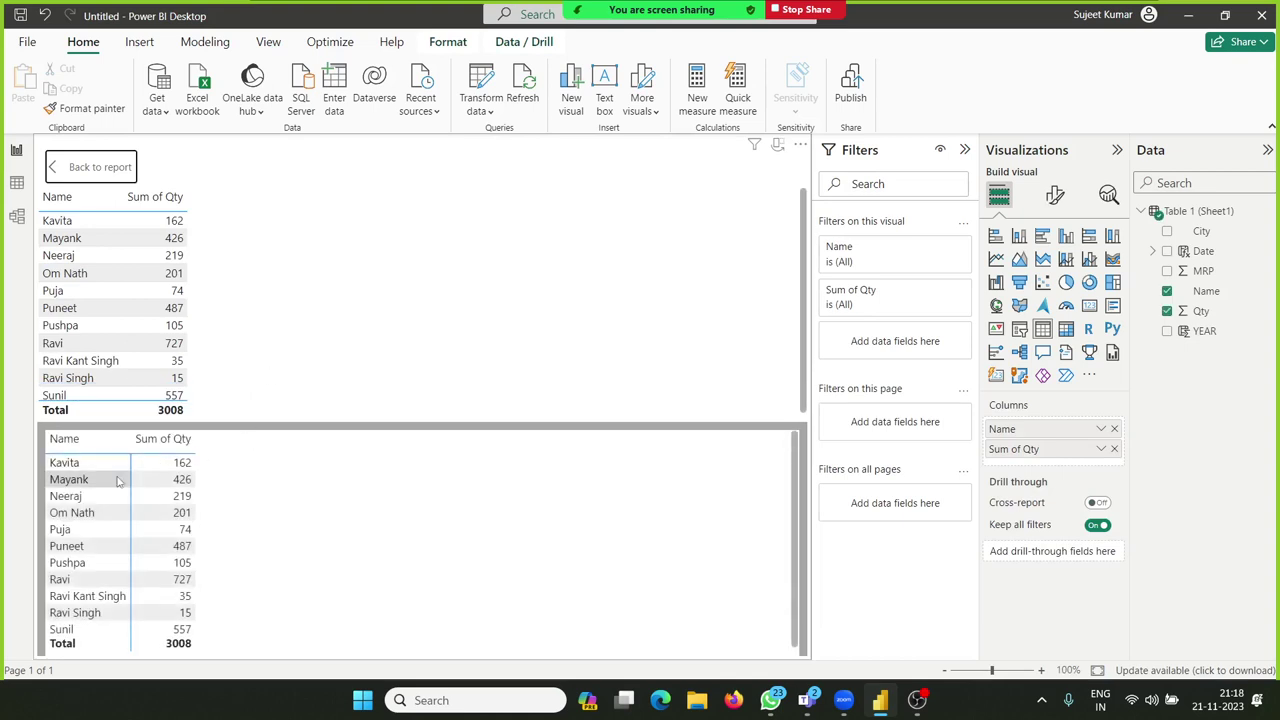
pyautogui.click(92, 167)
pyautogui.click(169, 238)
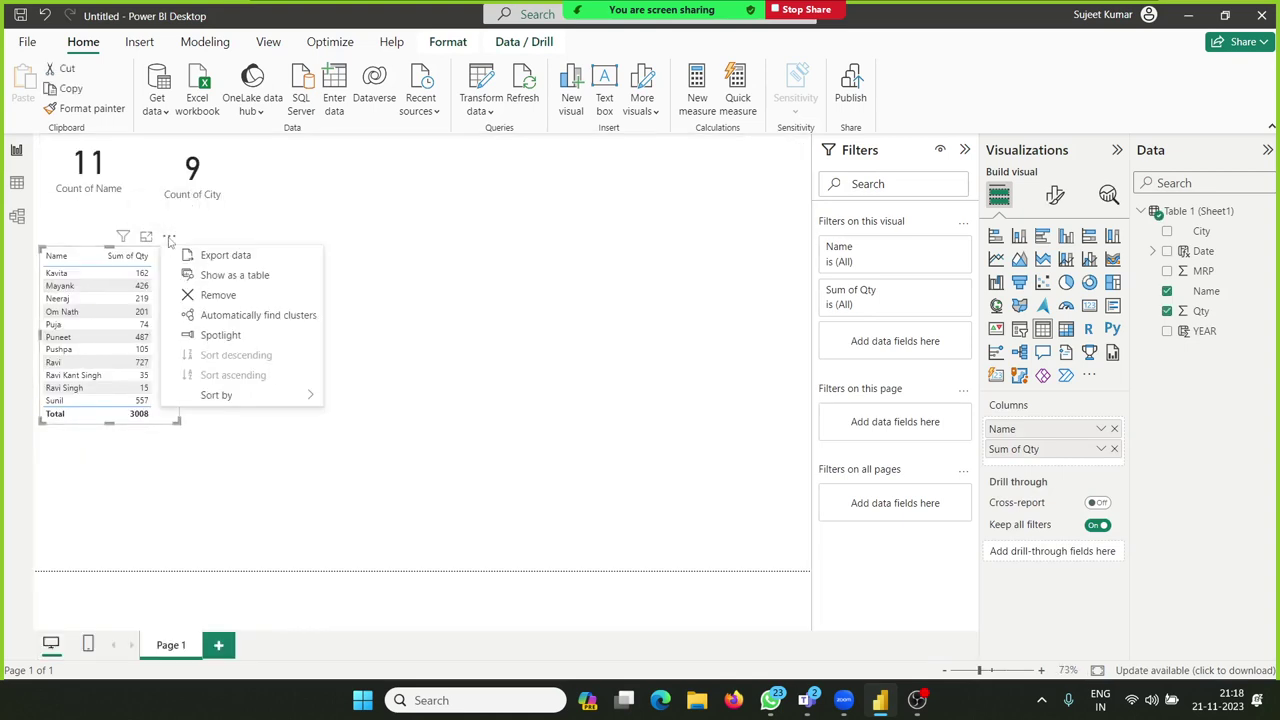
pyautogui.click(307, 320)
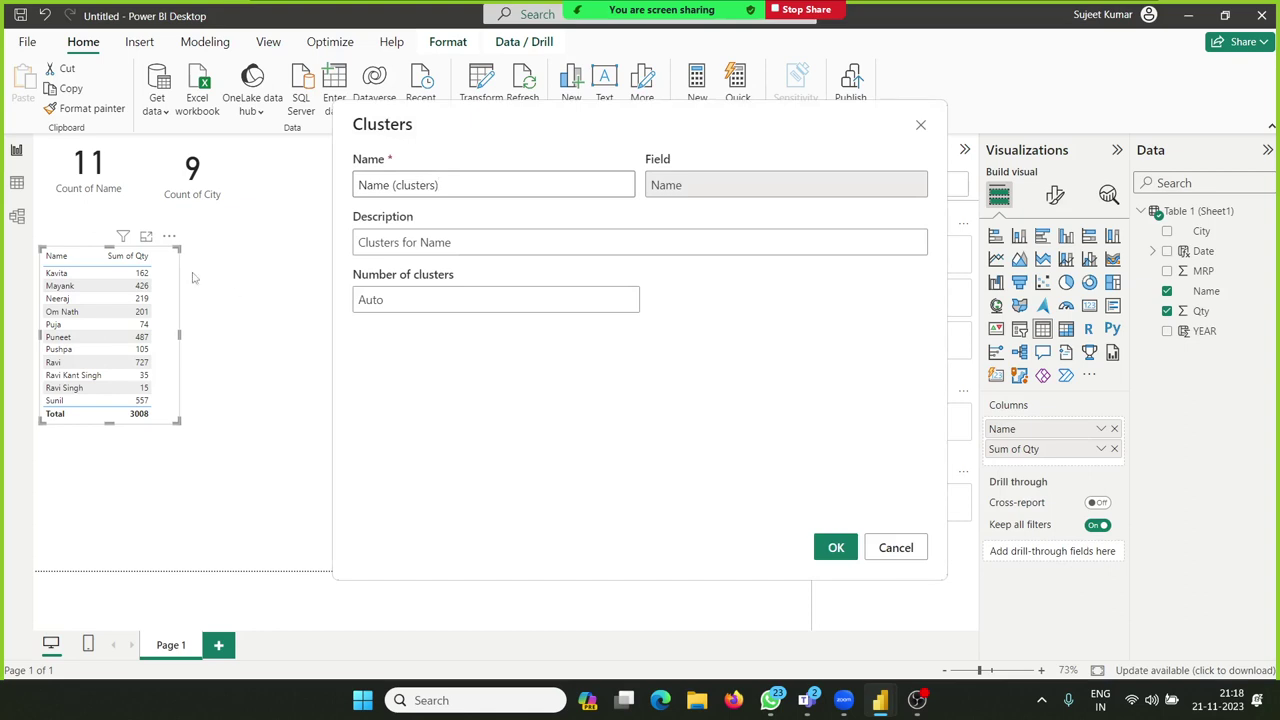
pyautogui.click(921, 124)
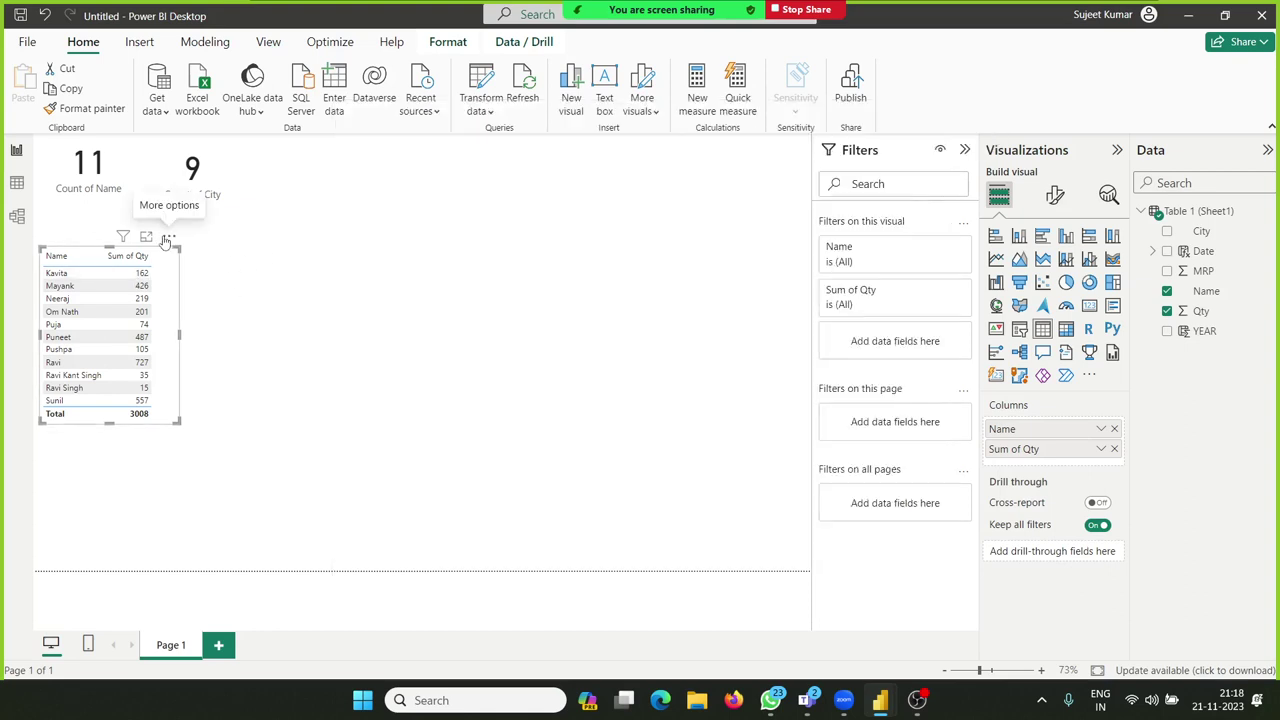
pyautogui.click(169, 236)
pyautogui.click(218, 340)
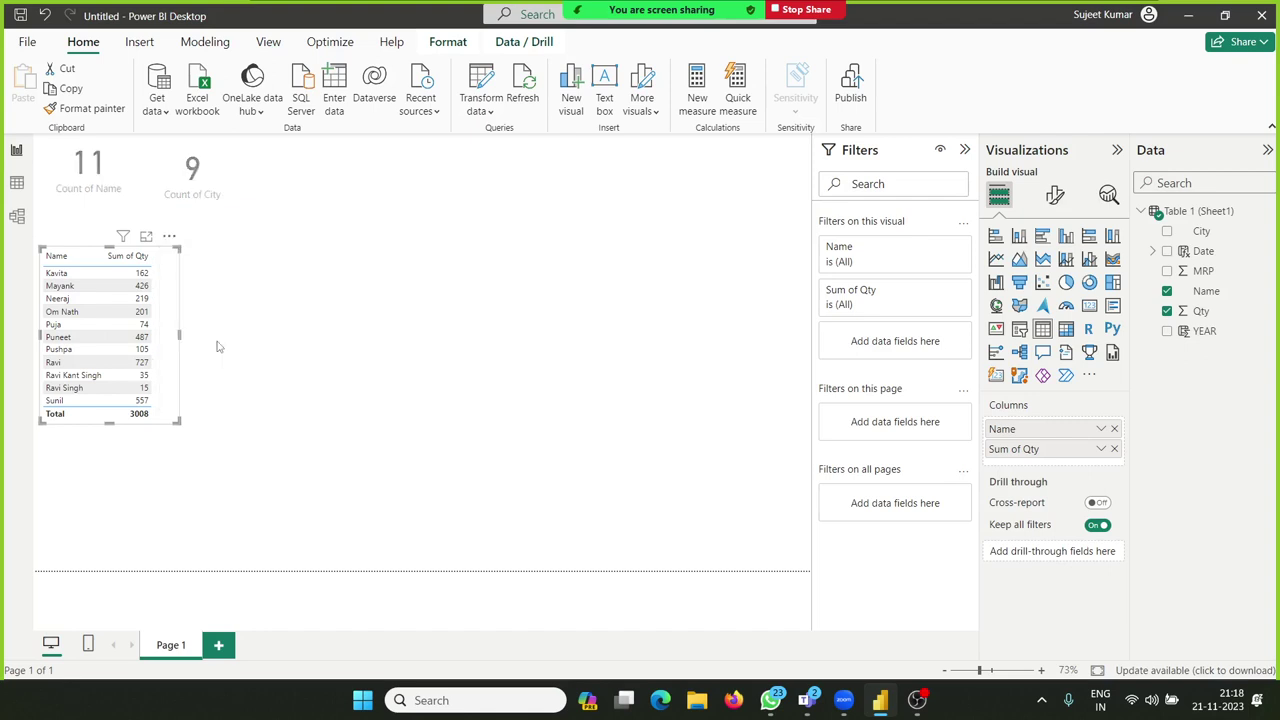
pyautogui.click(329, 464)
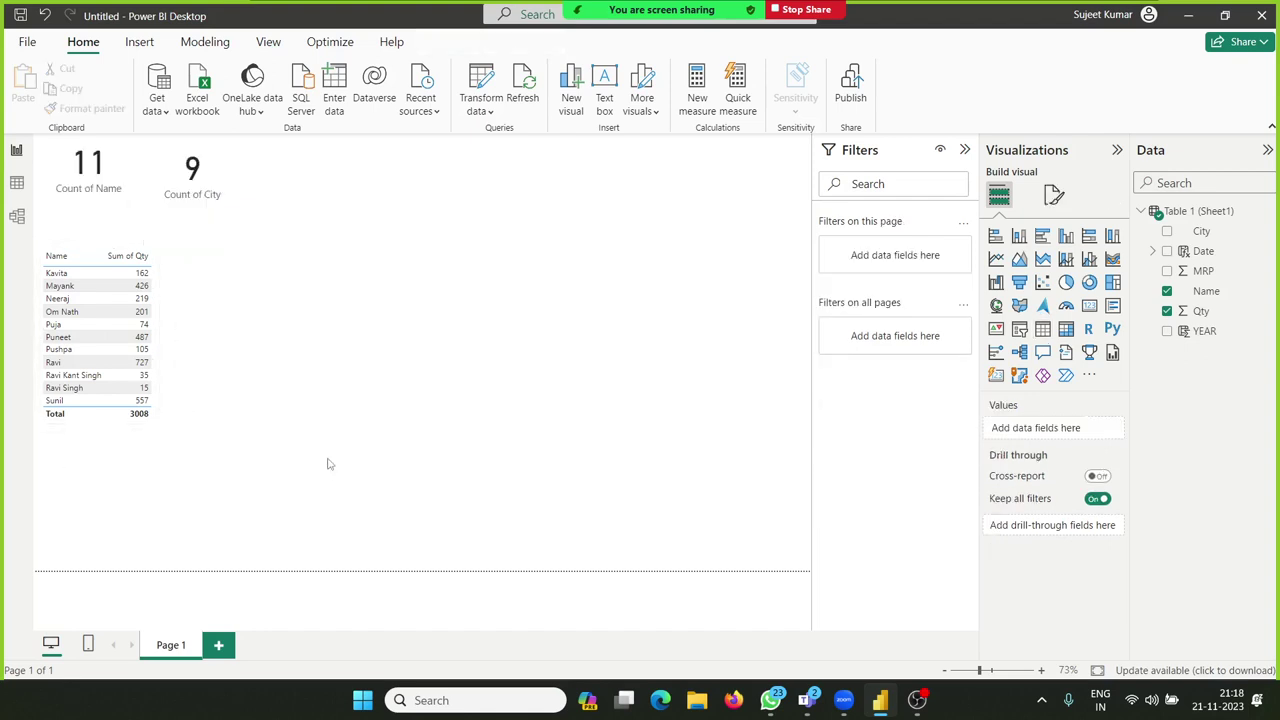
pyautogui.click(169, 397)
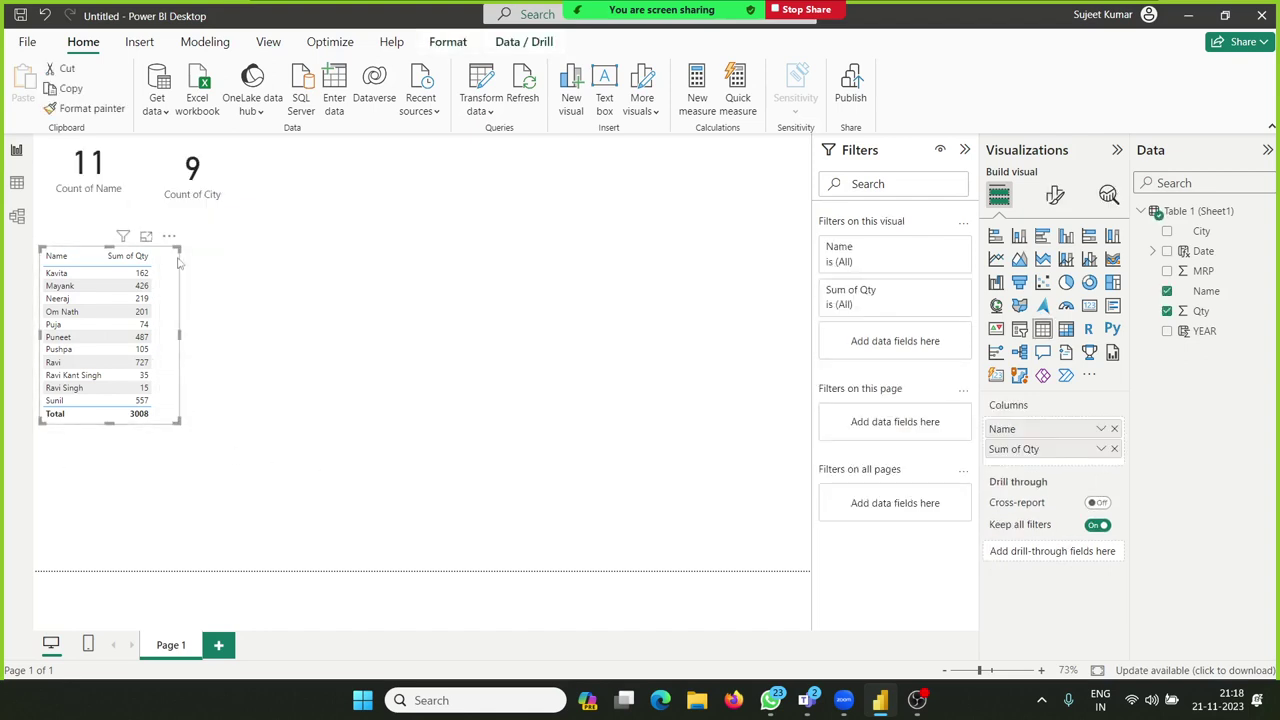
pyautogui.click(169, 237)
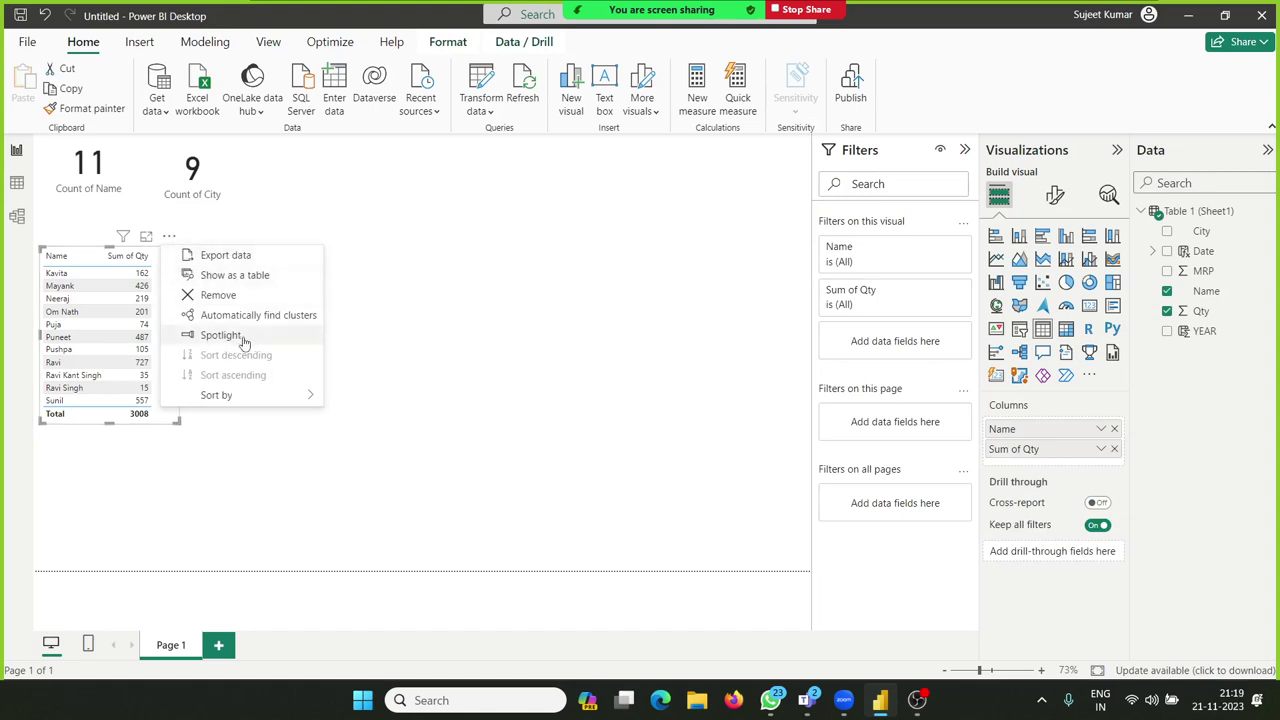
pyautogui.moveTo(251, 395)
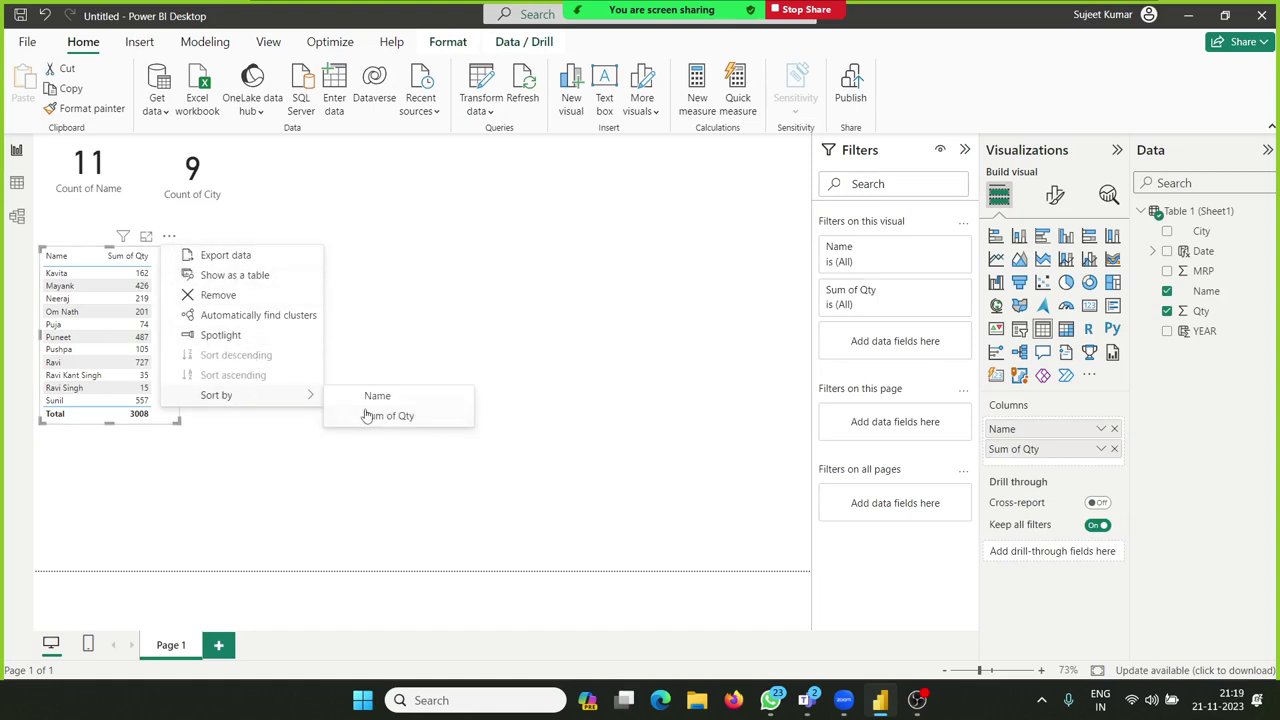
pyautogui.click(403, 304)
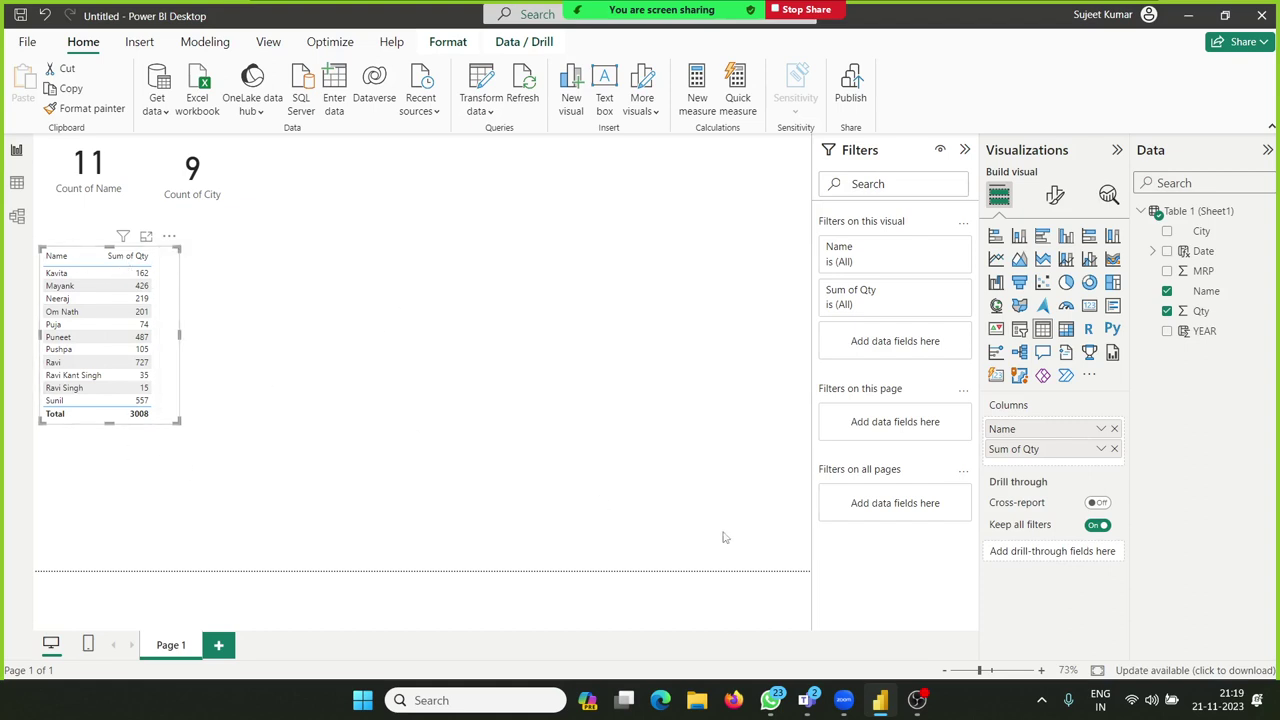
# Step: Look through the Analytics and Build visual panes, ending on the table's Format visual options
pyautogui.click(1107, 200)
pyautogui.click(1058, 199)
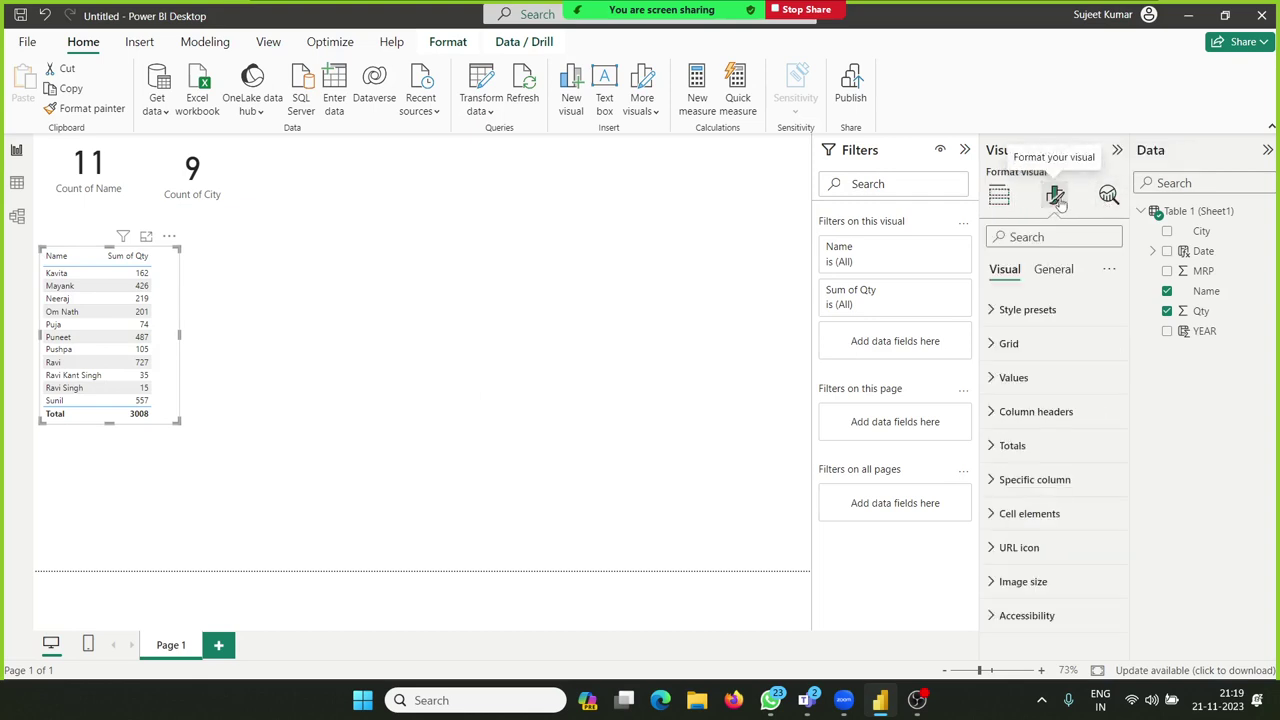
pyautogui.click(1108, 198)
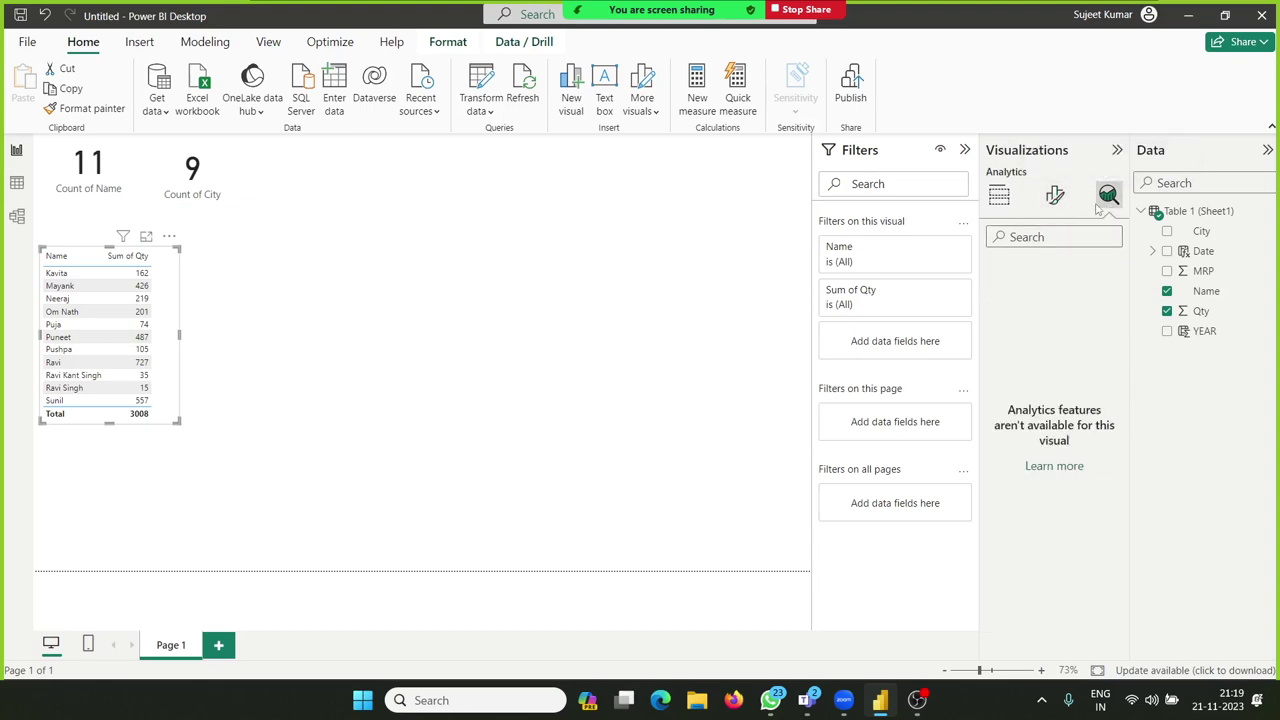
pyautogui.click(1055, 196)
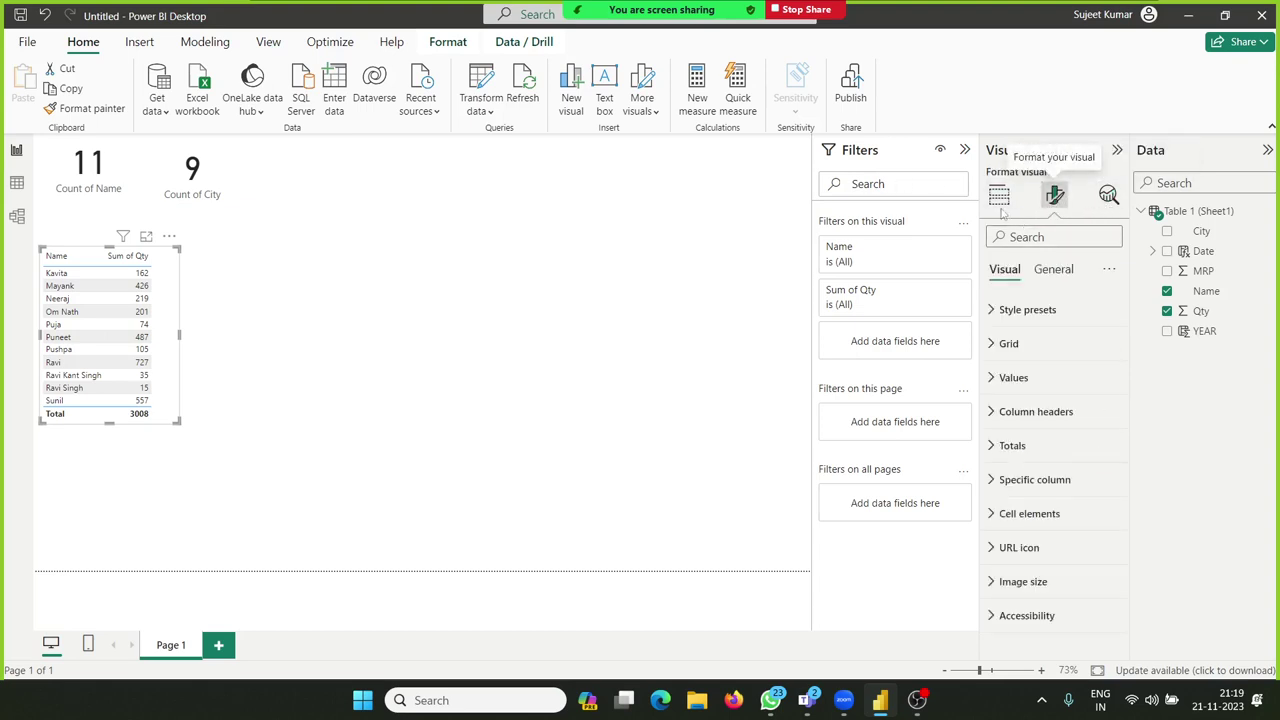
pyautogui.click(998, 197)
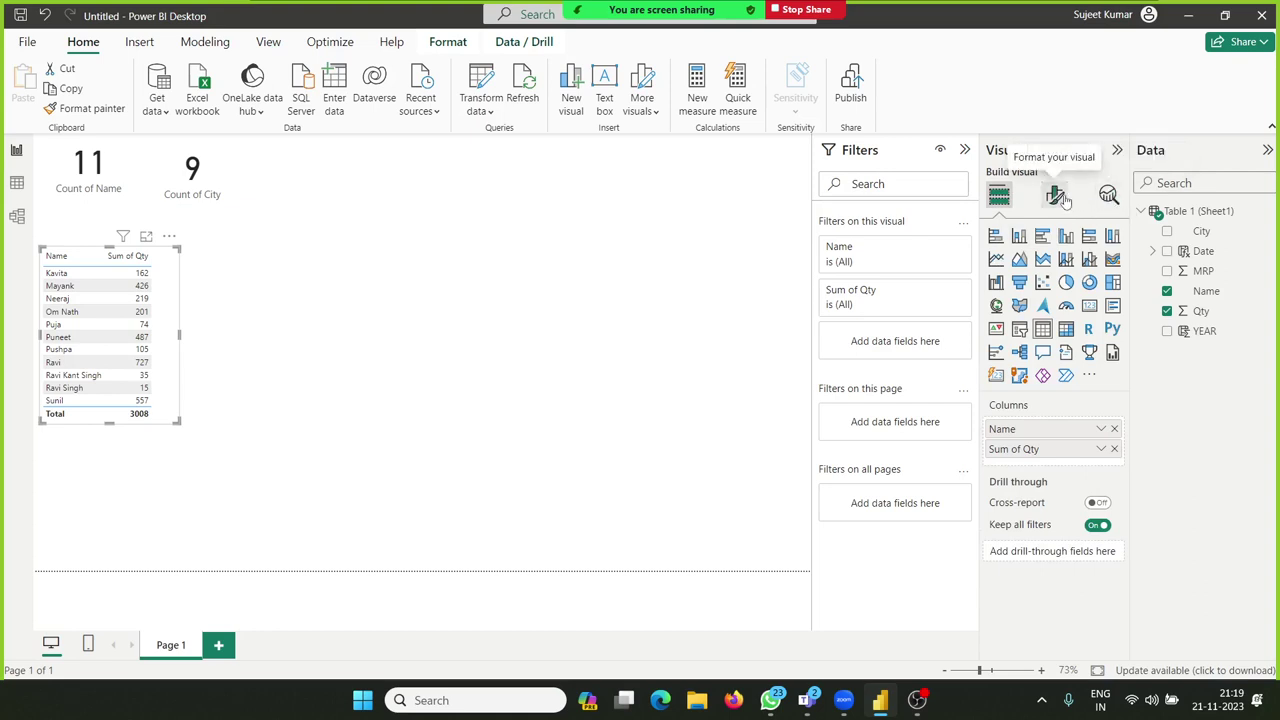
pyautogui.click(1065, 200)
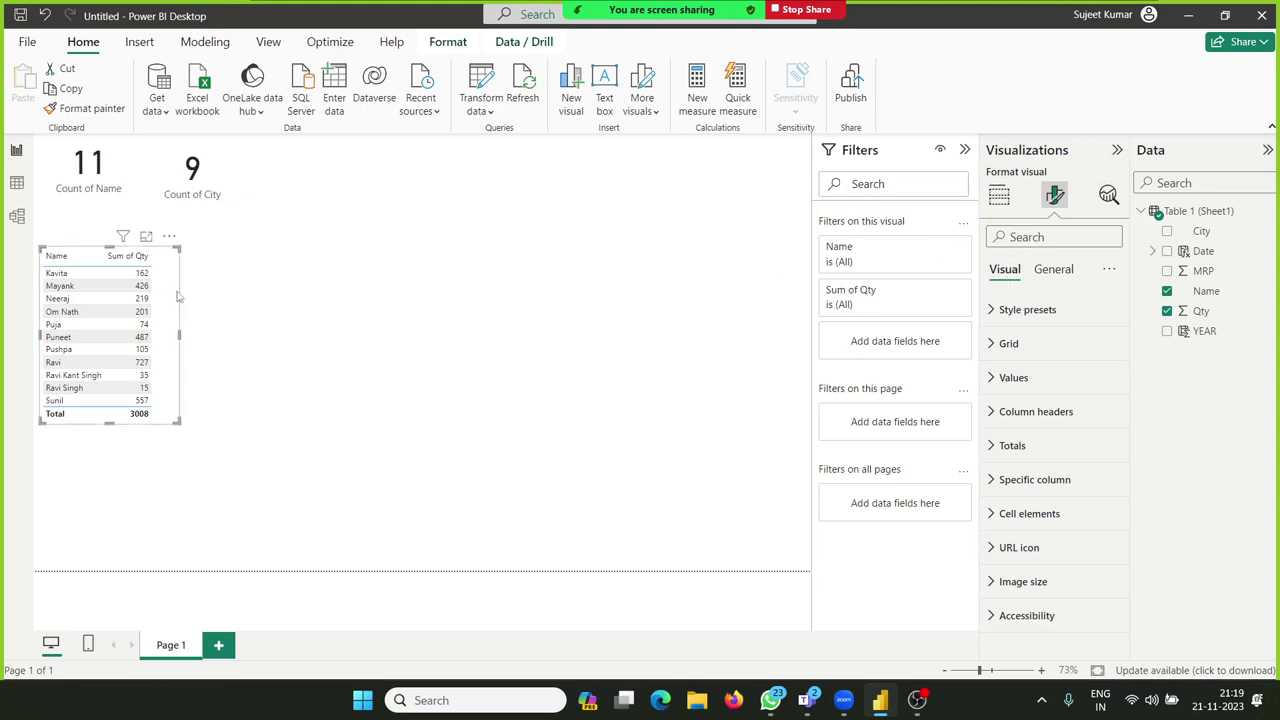
# Step: In General settings, toggle the size-and-position aspect-ratio lock on and back off
pyautogui.click(1055, 270)
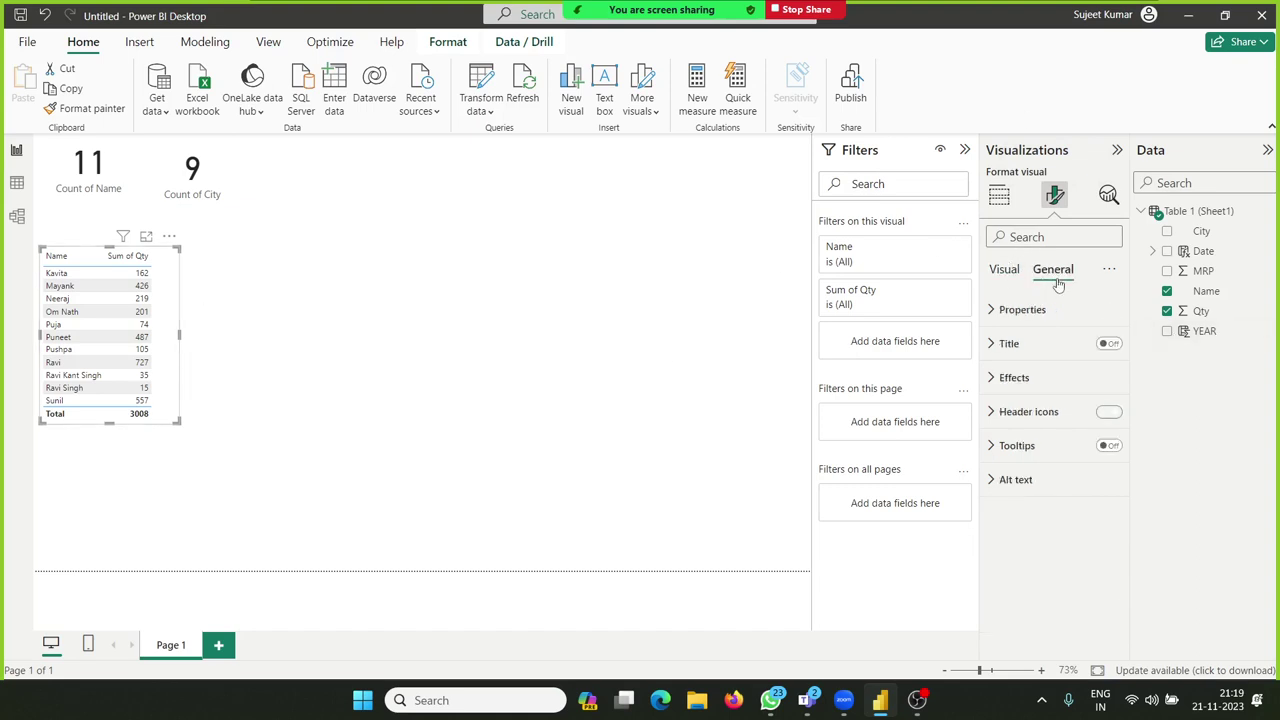
pyautogui.click(1008, 272)
pyautogui.click(1052, 270)
pyautogui.click(995, 311)
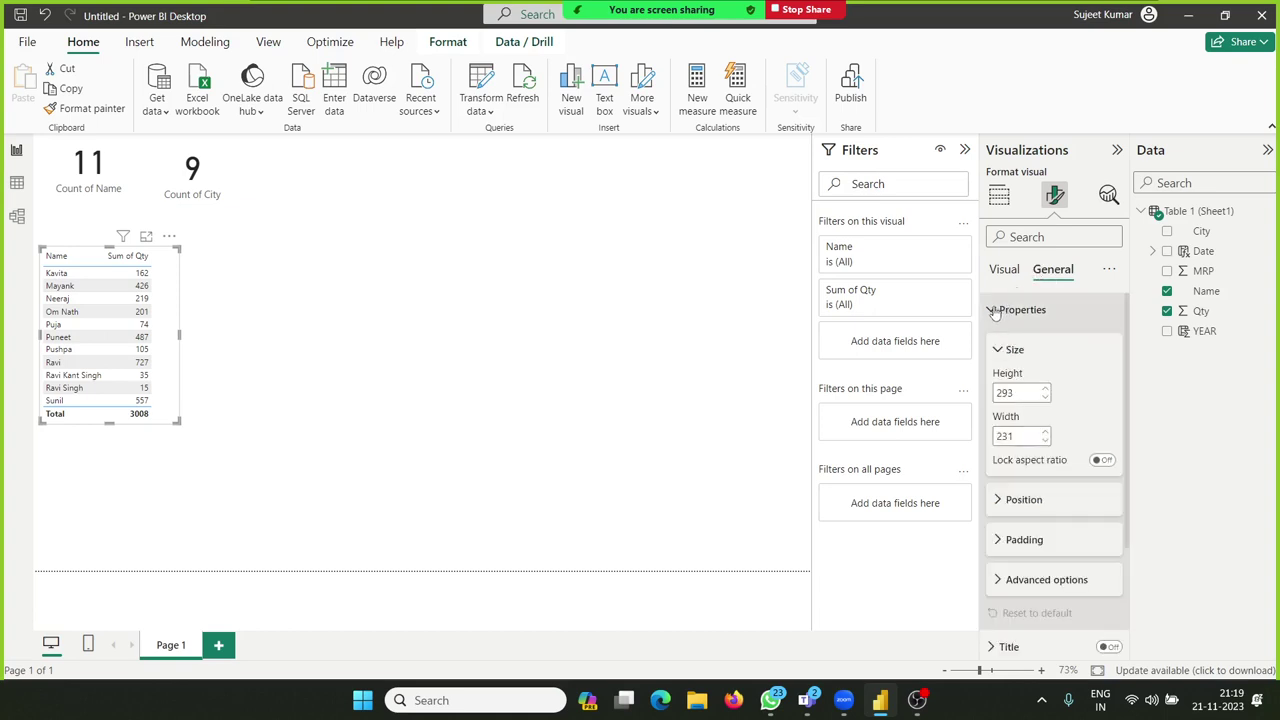
pyautogui.click(1106, 461)
pyautogui.click(1104, 461)
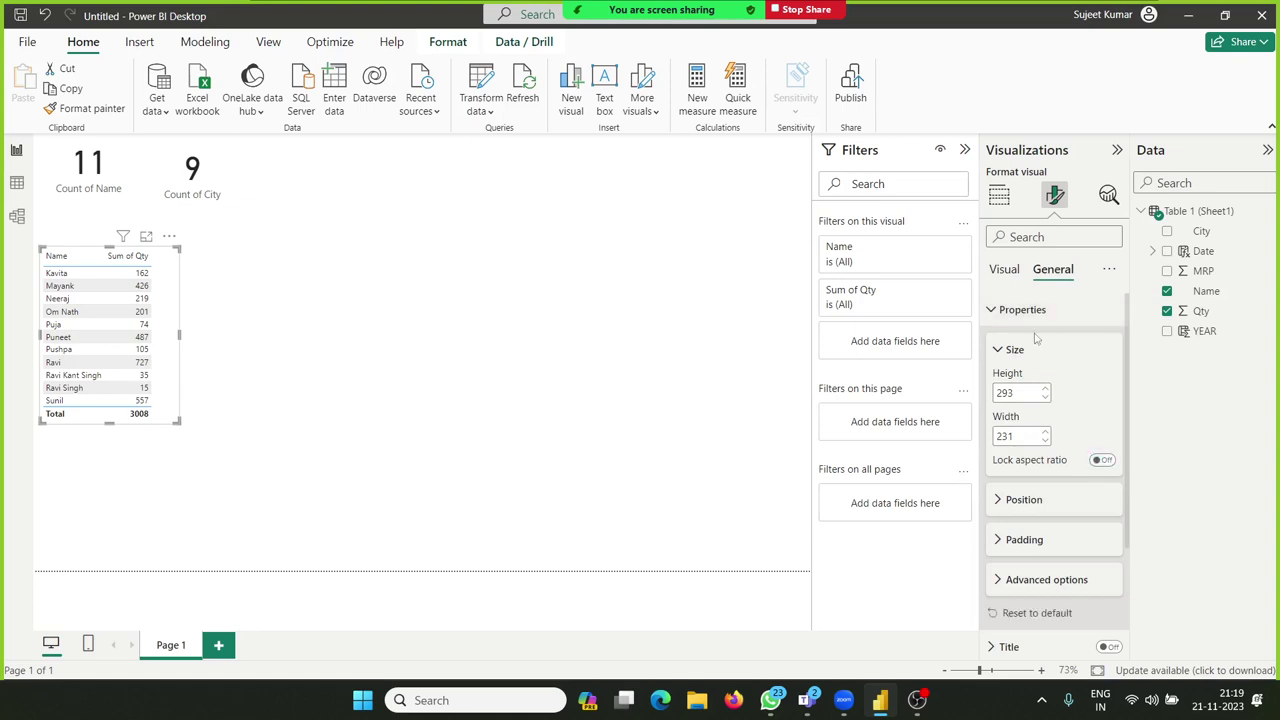
pyautogui.click(1003, 312)
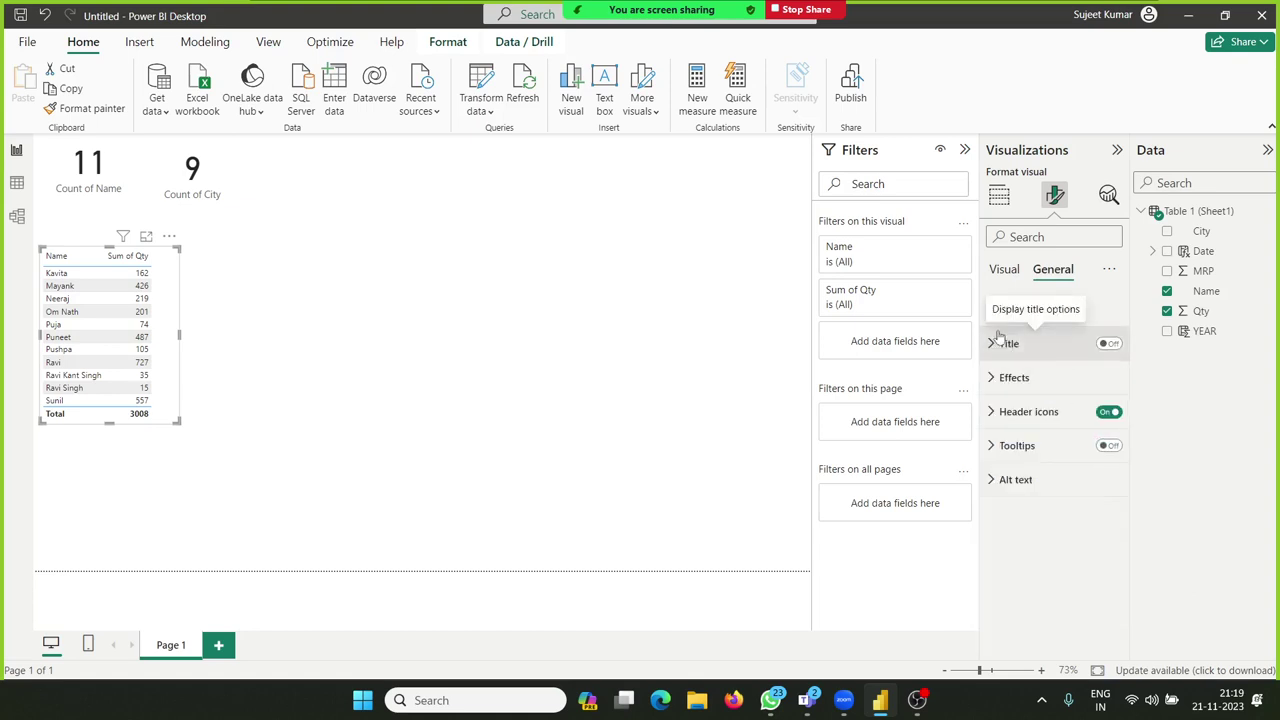
# Step: Turn on the table title, enter 'Sales Summery' and keep the Heading 3 style
pyautogui.click(1108, 344)
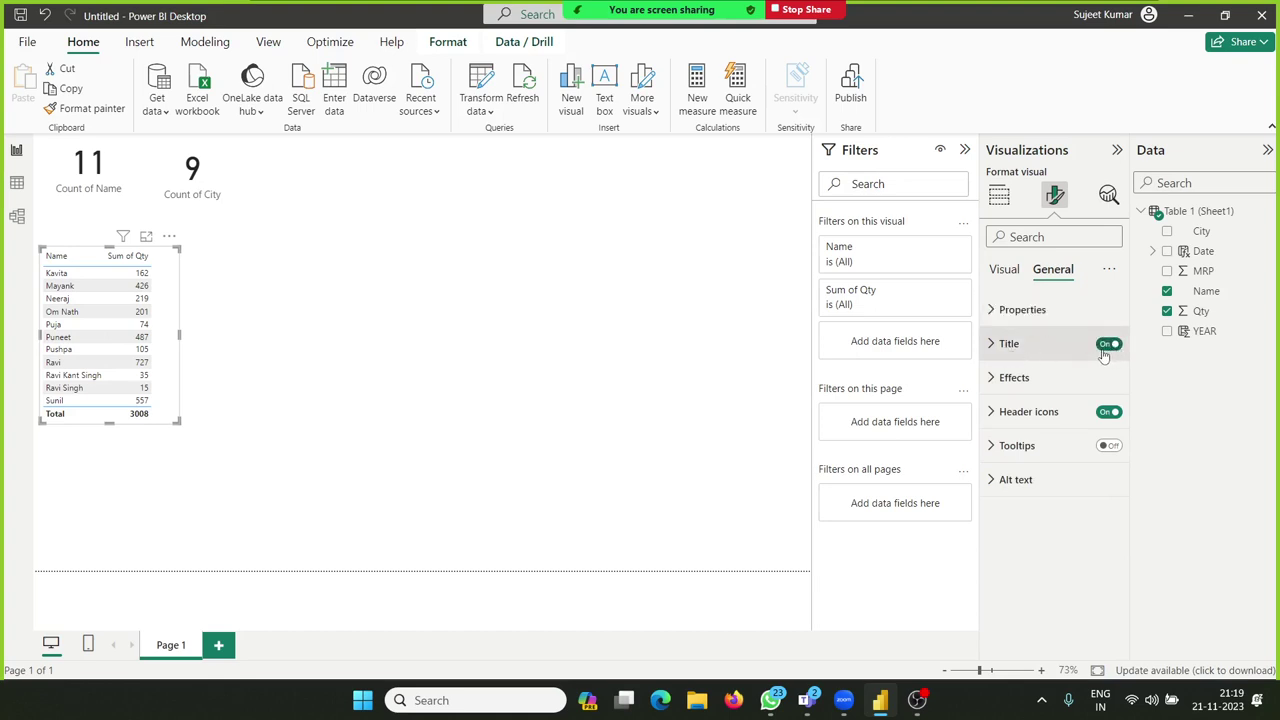
pyautogui.click(994, 344)
pyautogui.write('Sales')
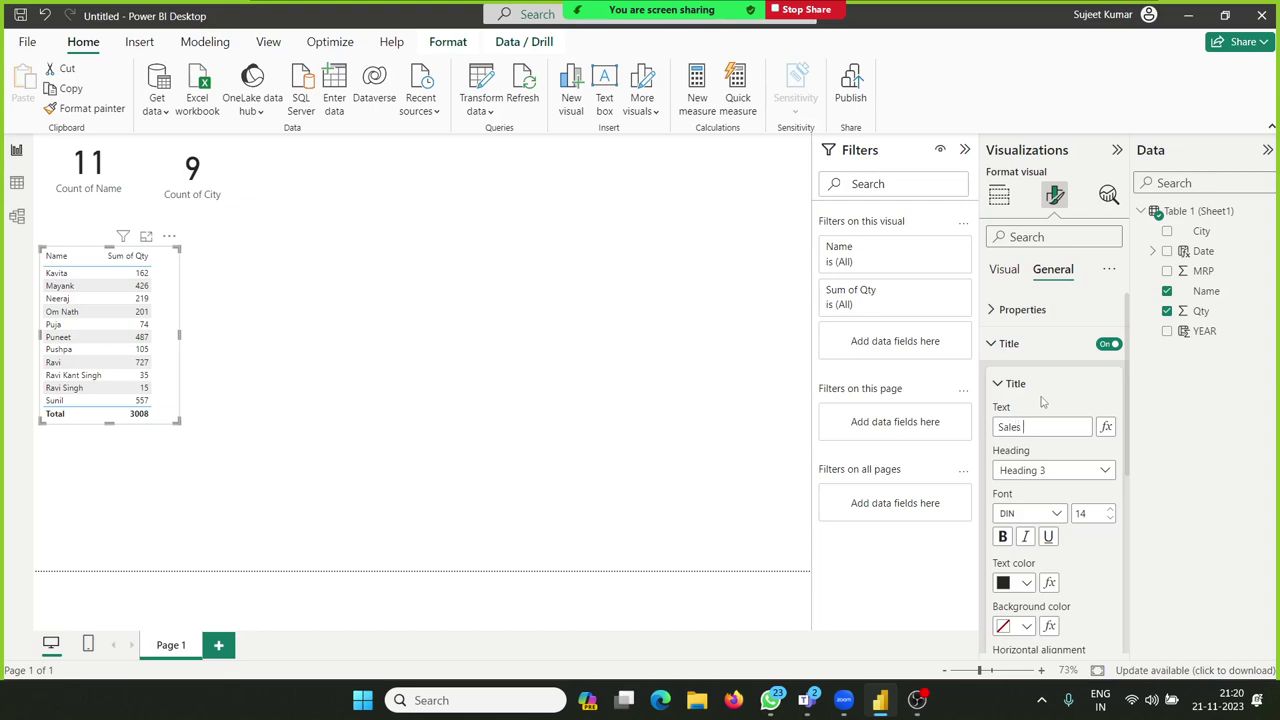
pyautogui.write('Summery')
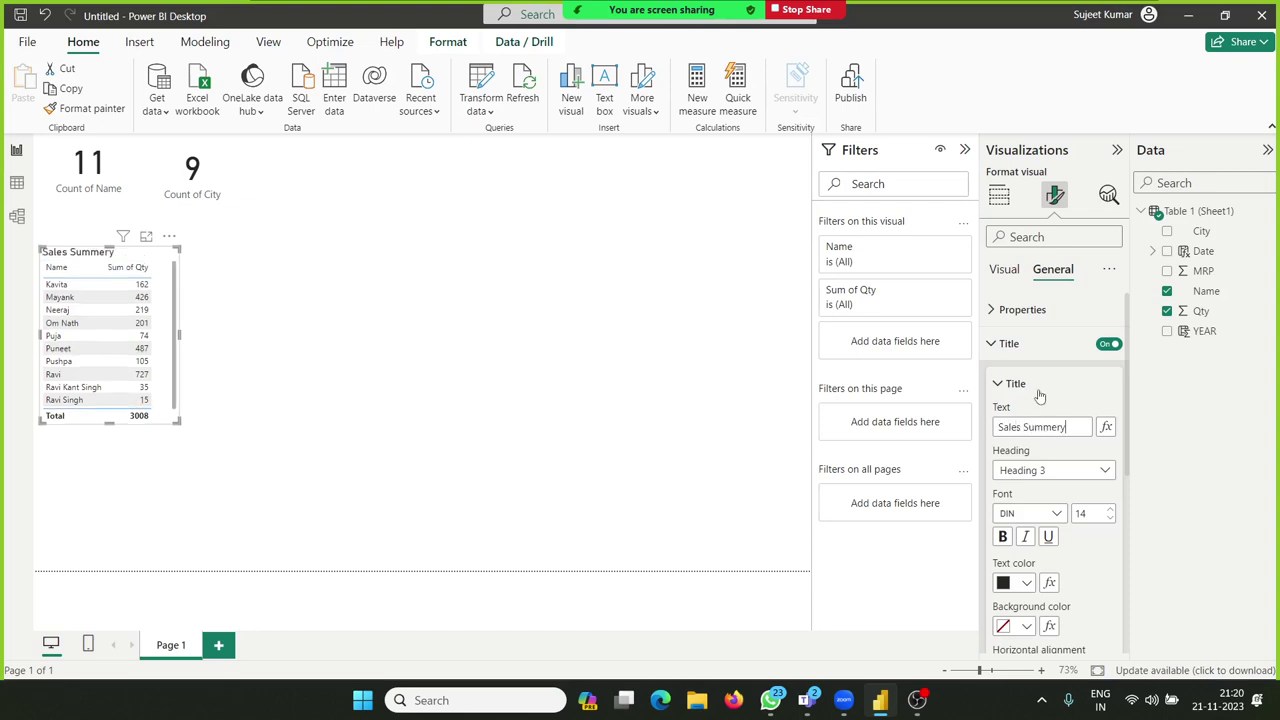
pyautogui.click(1057, 476)
pyautogui.click(1057, 478)
pyautogui.scroll(-3, 1070, 555)
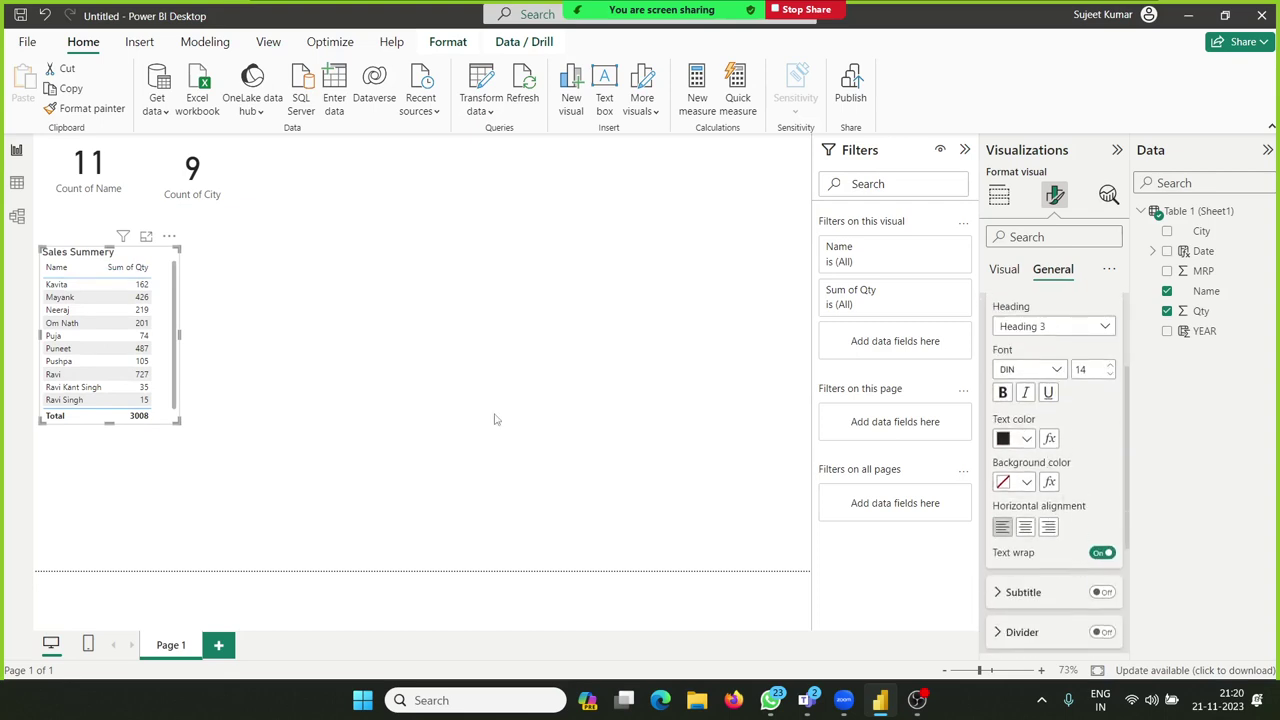
pyautogui.scroll(3, 1000, 474)
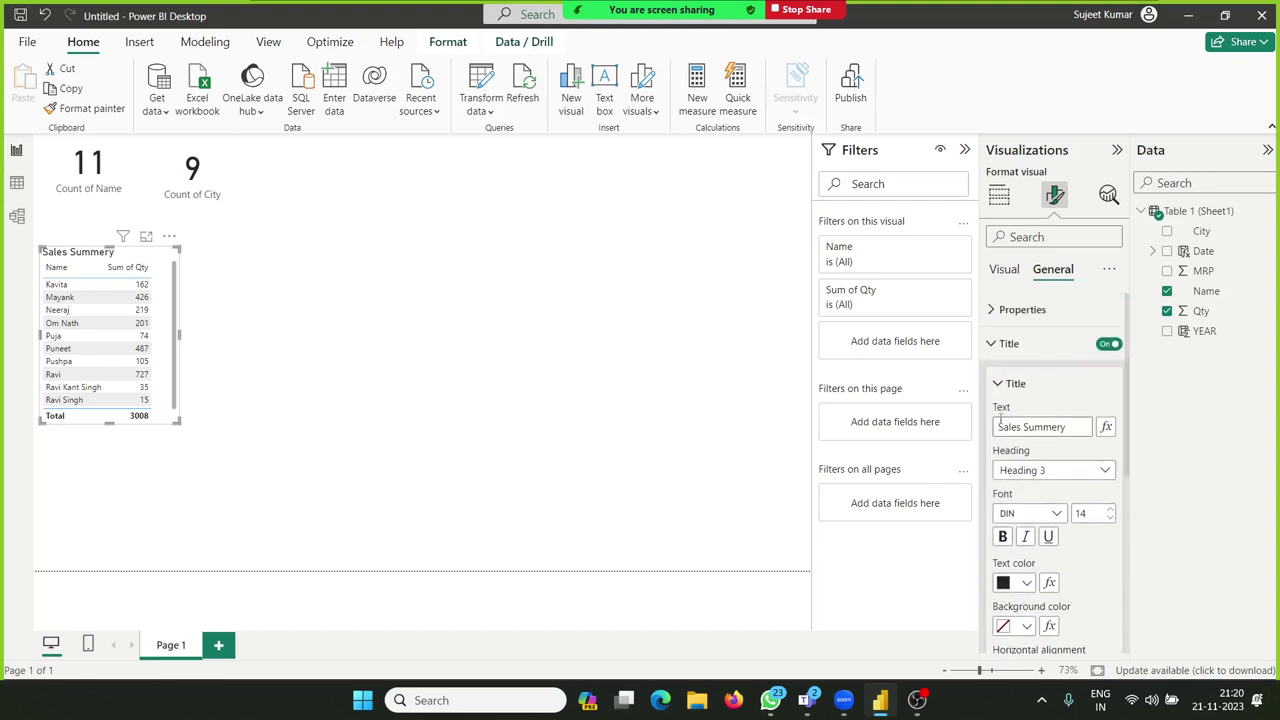
# Step: Try a blue background on the table, then switch the background fill off
pyautogui.click(992, 344)
pyautogui.click(993, 378)
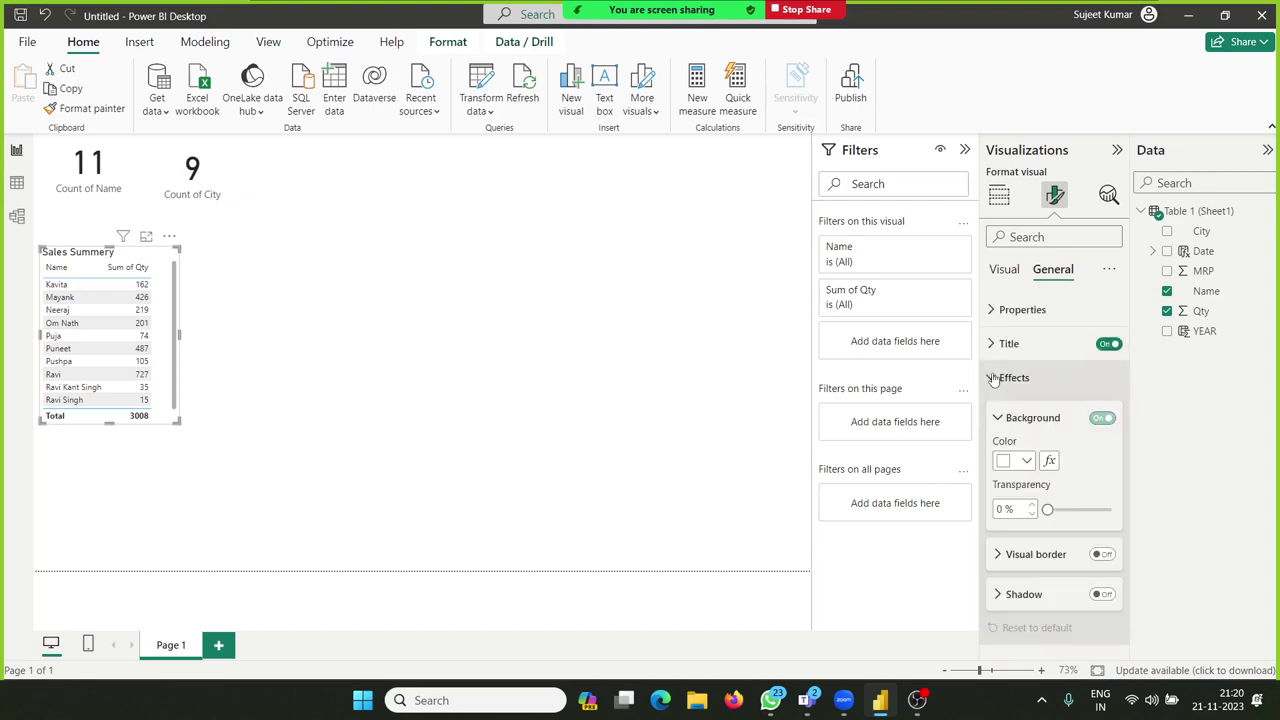
pyautogui.click(1030, 461)
pyautogui.click(1035, 460)
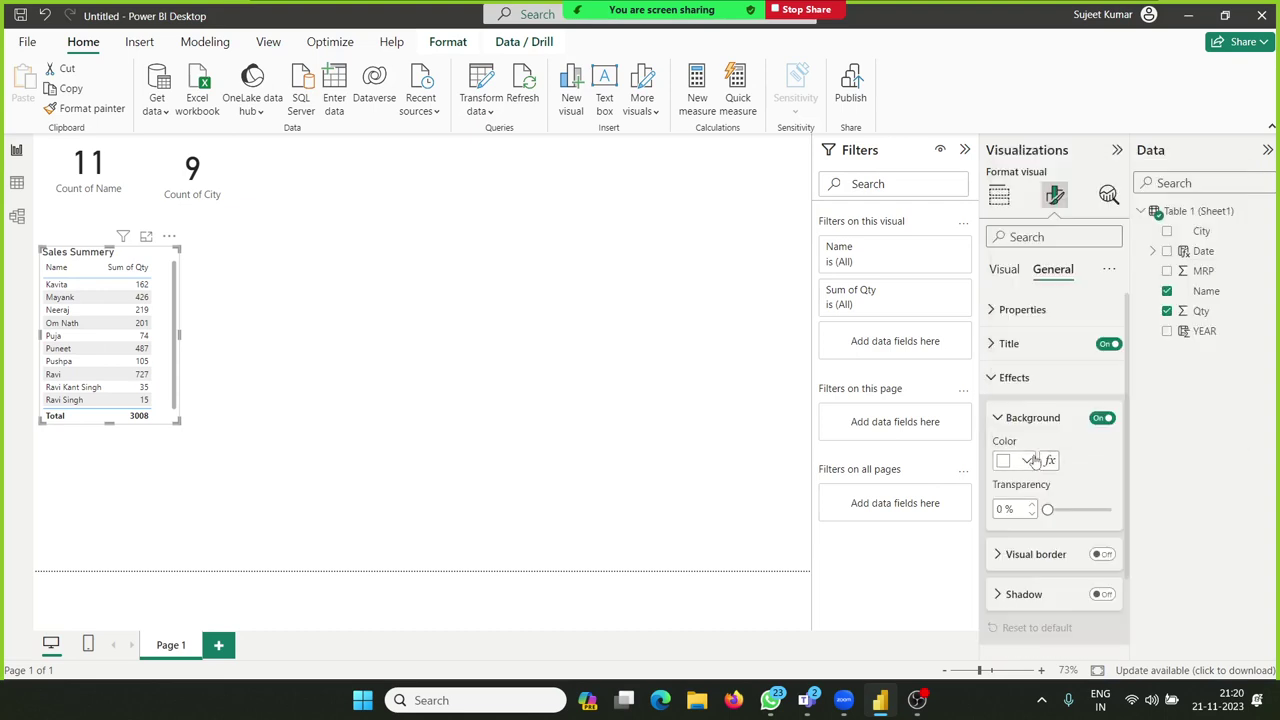
pyautogui.click(1103, 419)
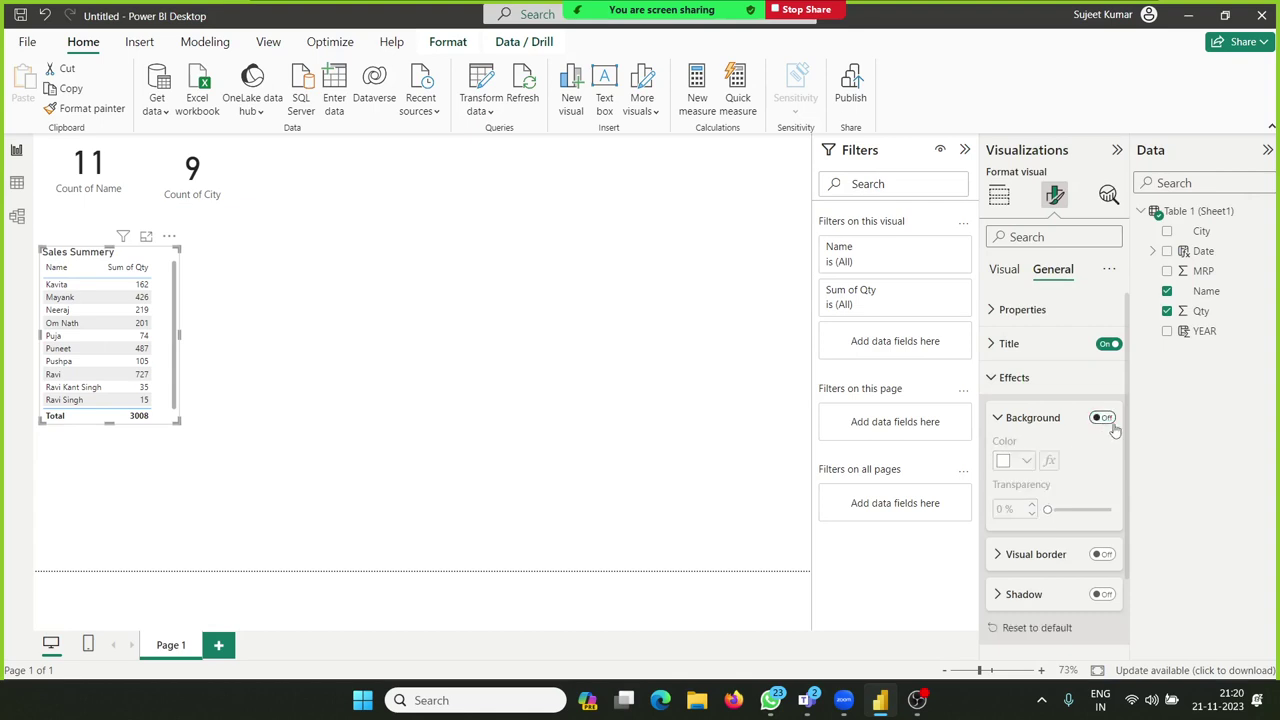
pyautogui.click(1106, 419)
pyautogui.click(1026, 460)
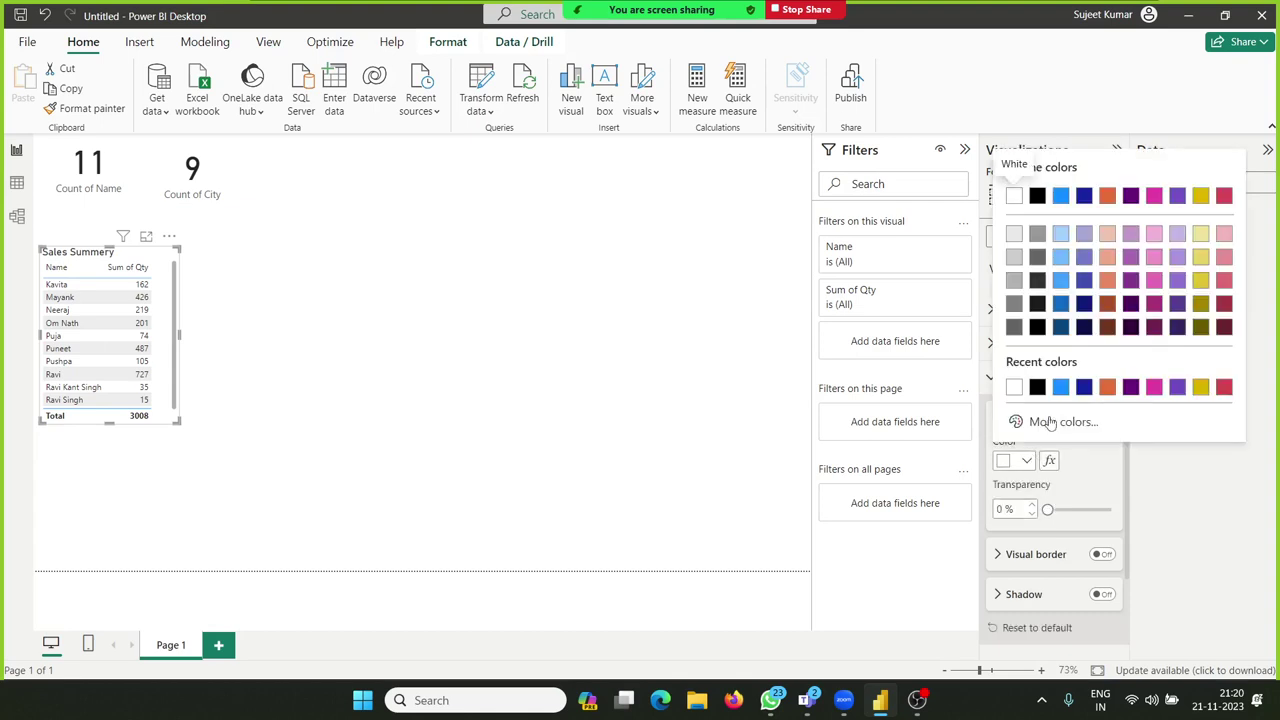
pyautogui.click(1060, 387)
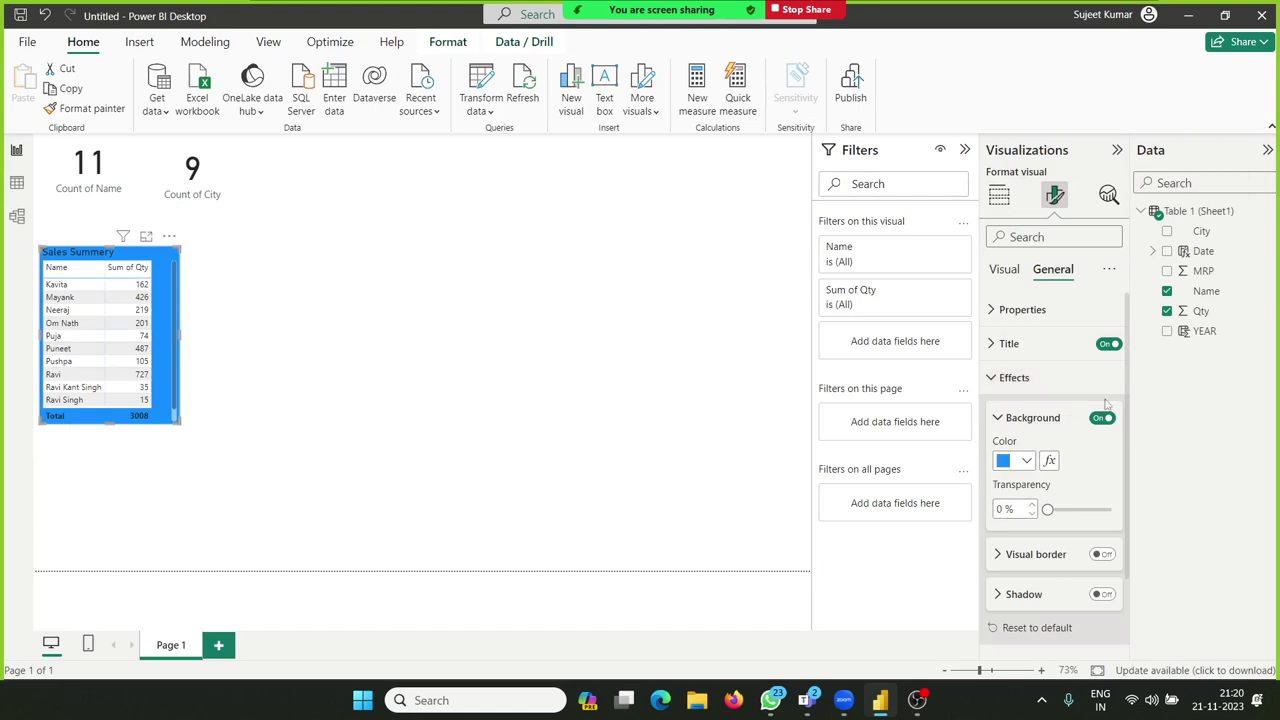
pyautogui.click(1102, 418)
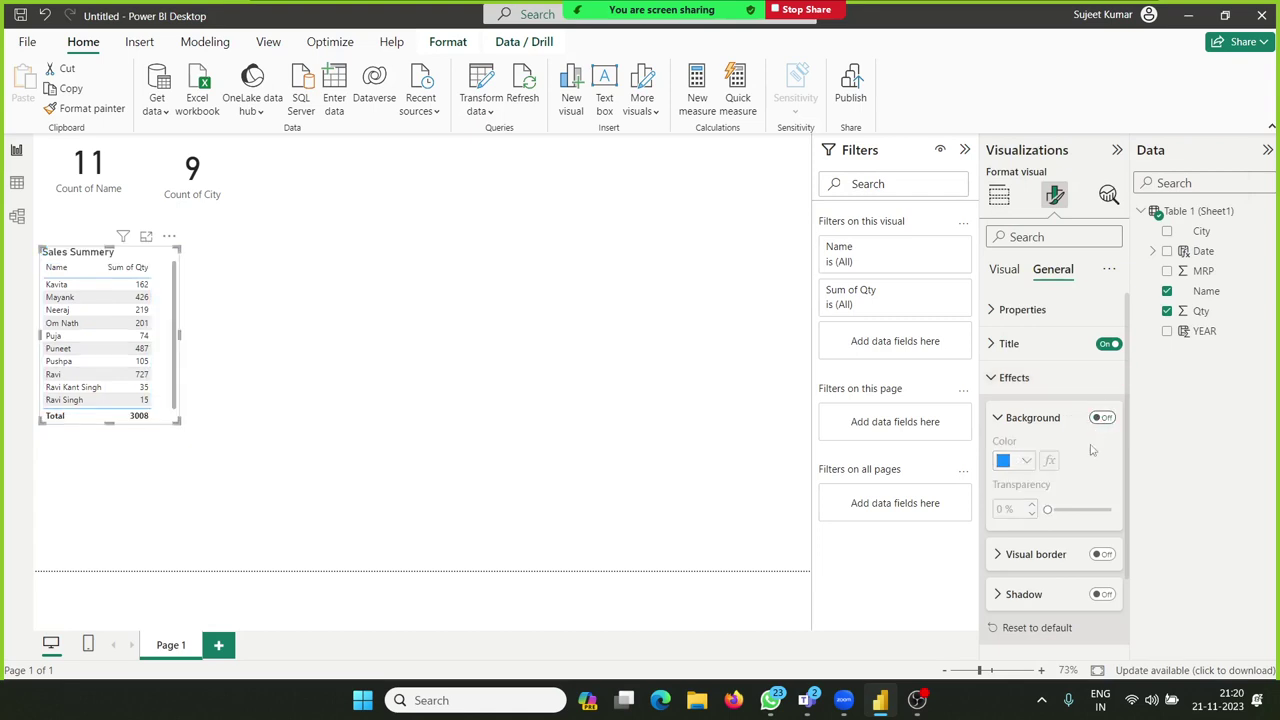
# Step: Turn on a visual border and a drop shadow for the table
pyautogui.click(1102, 554)
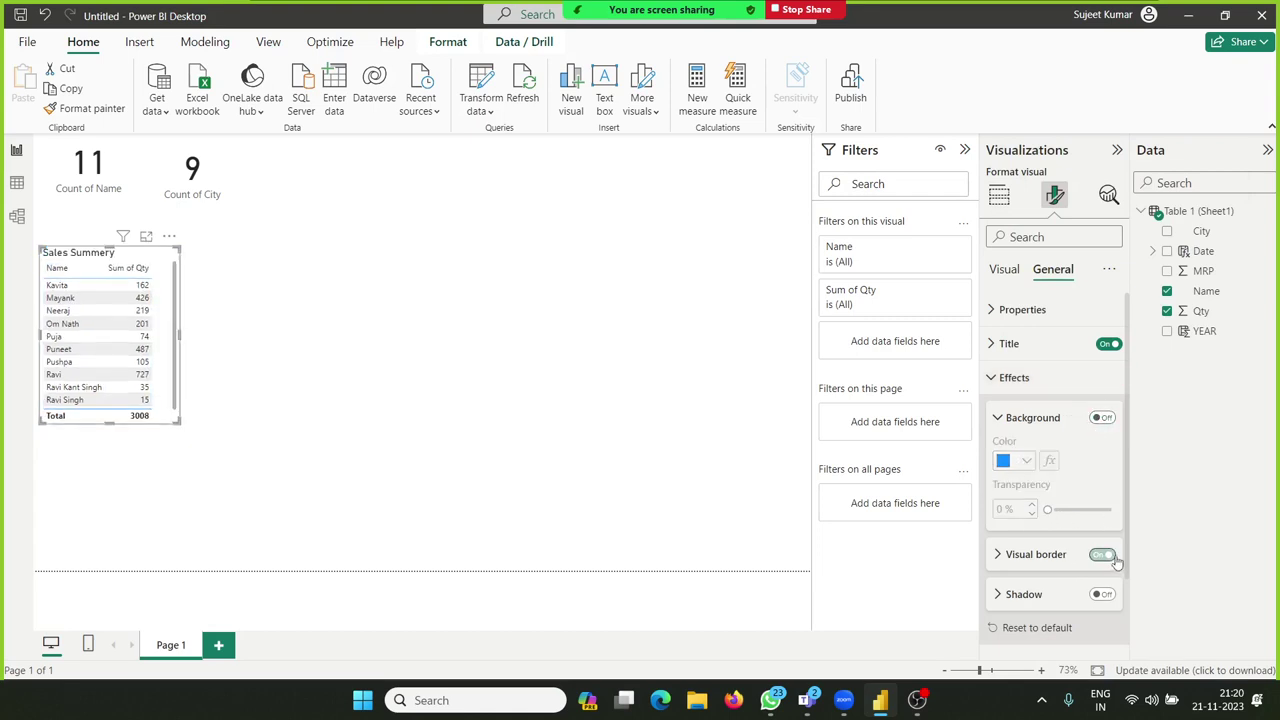
pyautogui.click(997, 556)
pyautogui.click(997, 556)
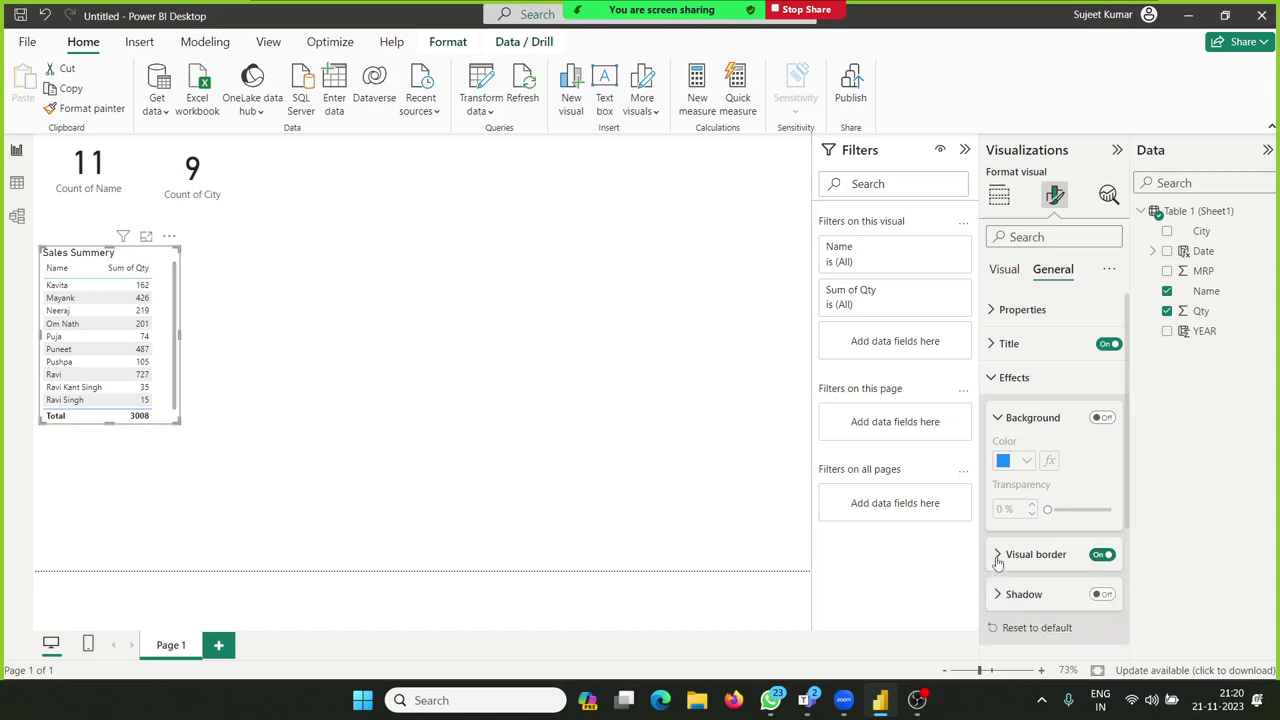
pyautogui.click(1102, 594)
pyautogui.scroll(-1, 1030, 590)
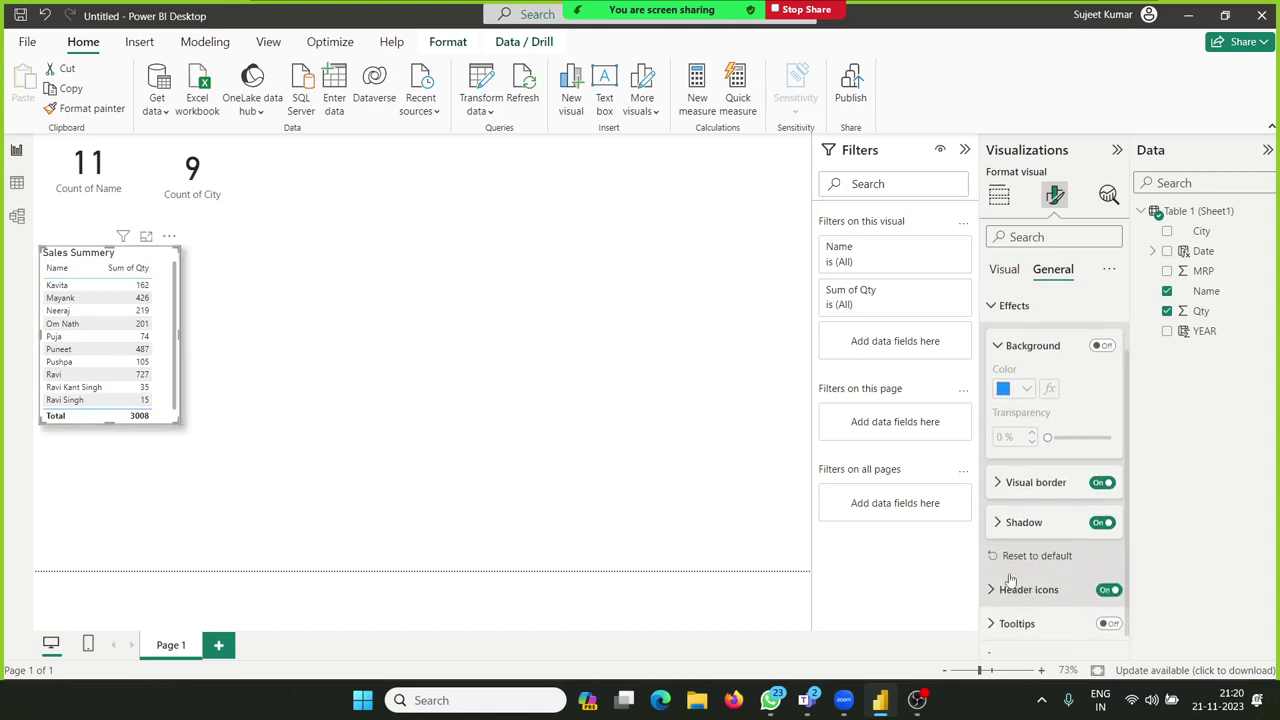
pyautogui.scroll(-1, 1011, 570)
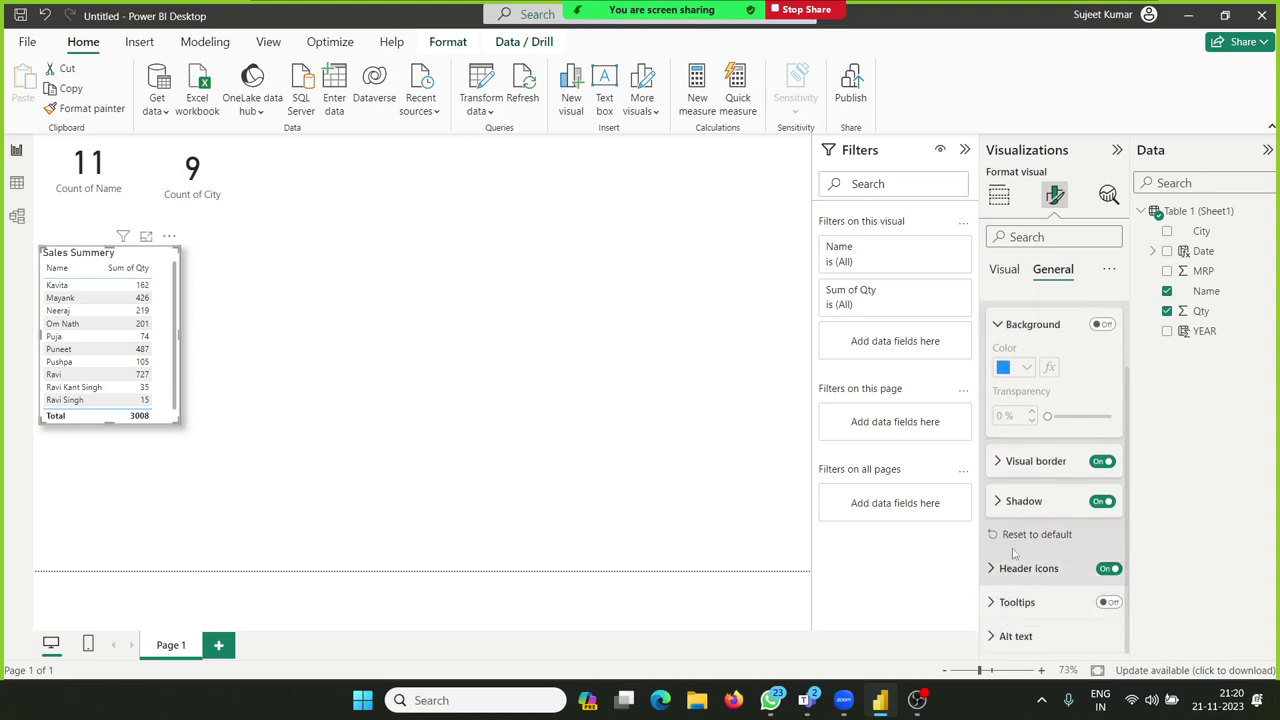
# Step: Turn tooltips on for the table and set the tooltip type to Default
pyautogui.click(1108, 569)
pyautogui.click(1109, 569)
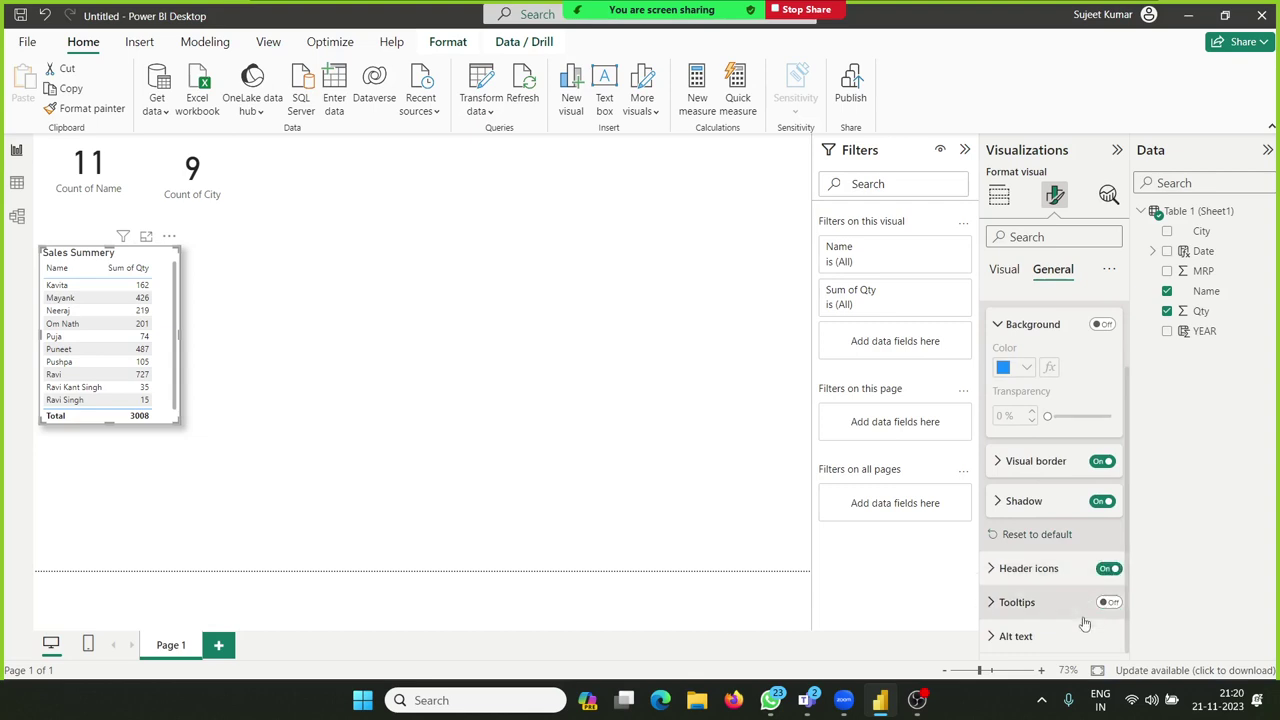
pyautogui.click(1108, 605)
pyautogui.click(1013, 611)
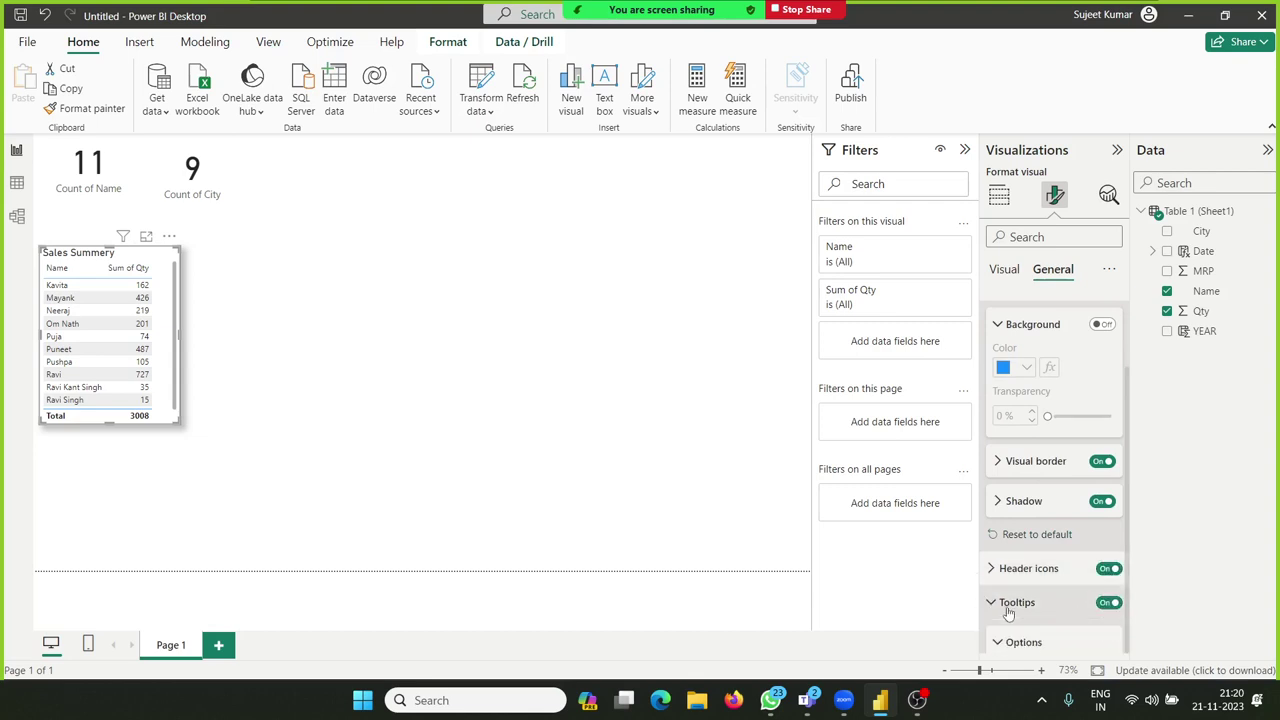
pyautogui.scroll(-2, 1013, 611)
pyautogui.click(1035, 446)
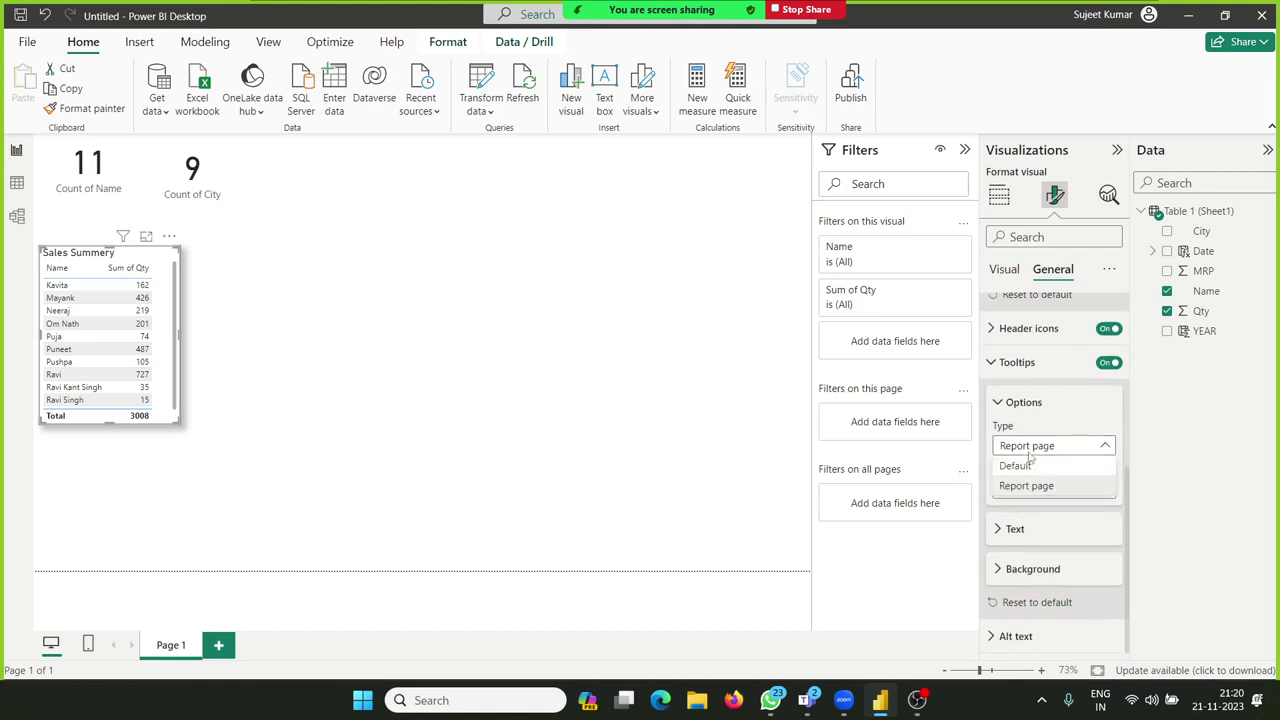
pyautogui.click(1032, 468)
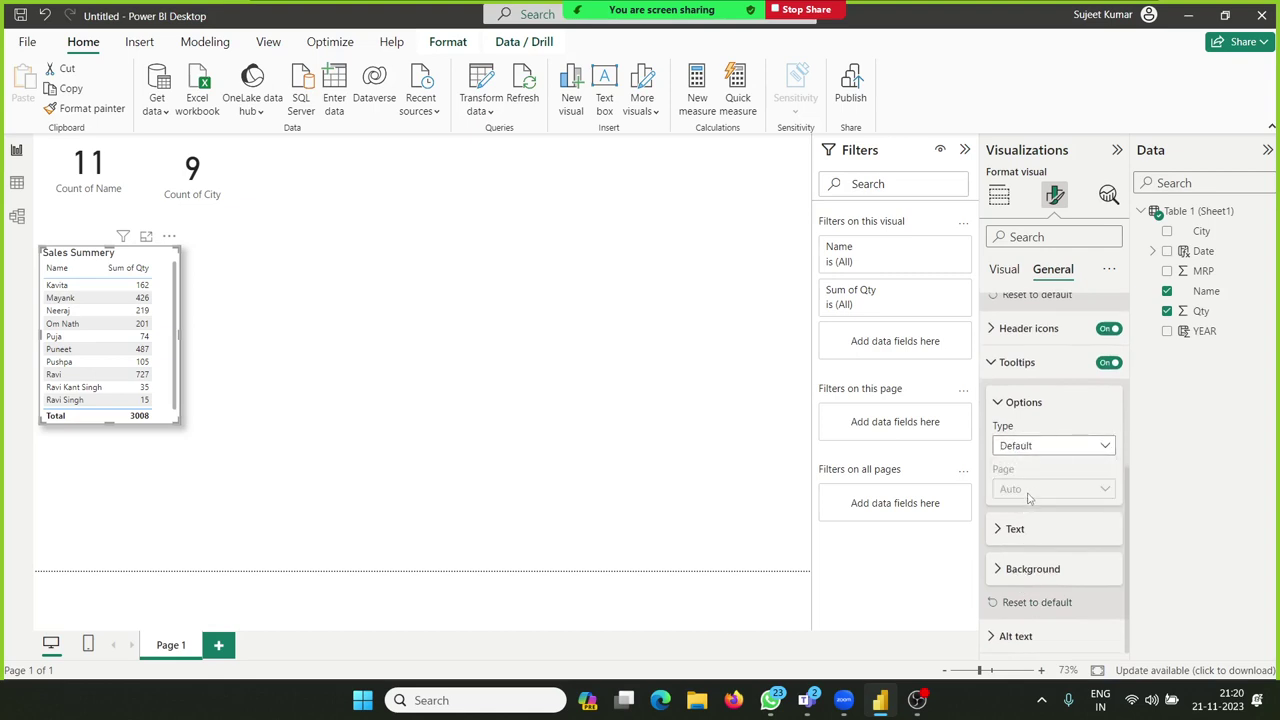
# Step: Collapse the Effects and Tooltips sections and move to the table's Visual formatting settings
pyautogui.click(1015, 530)
pyautogui.scroll(-1, 1025, 570)
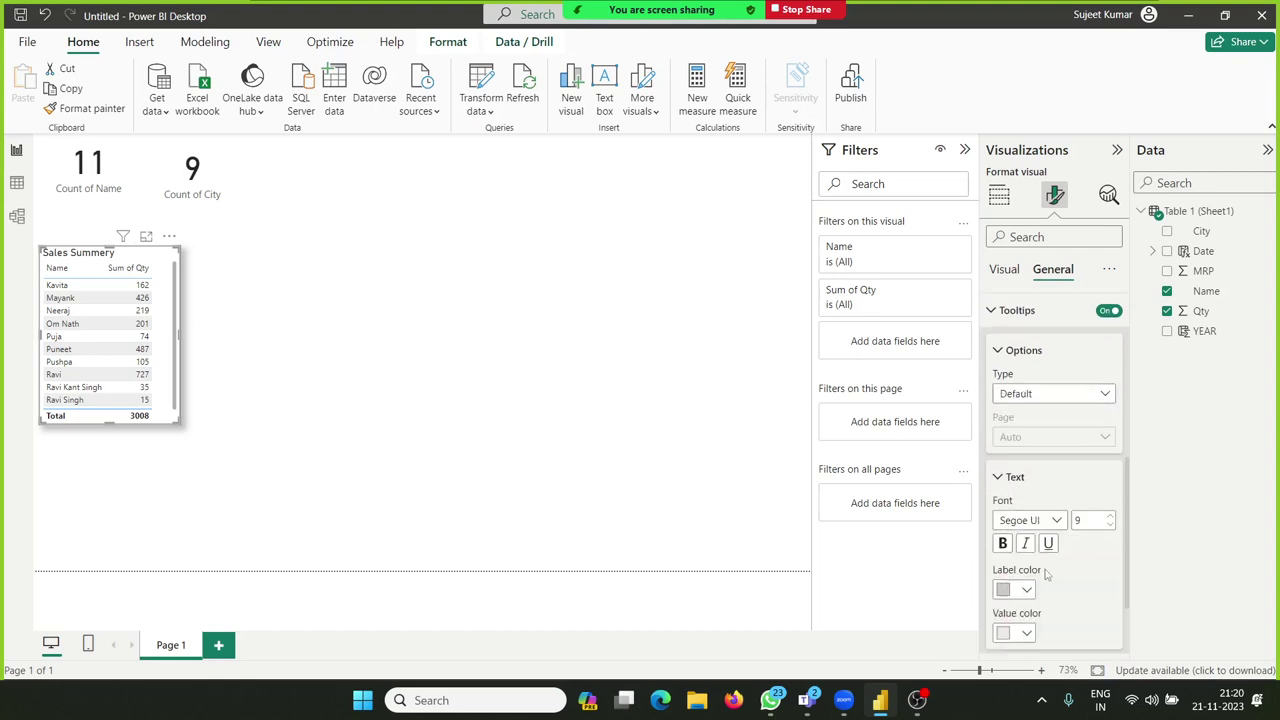
pyautogui.scroll(2, 1047, 578)
pyautogui.scroll(4, 1040, 540)
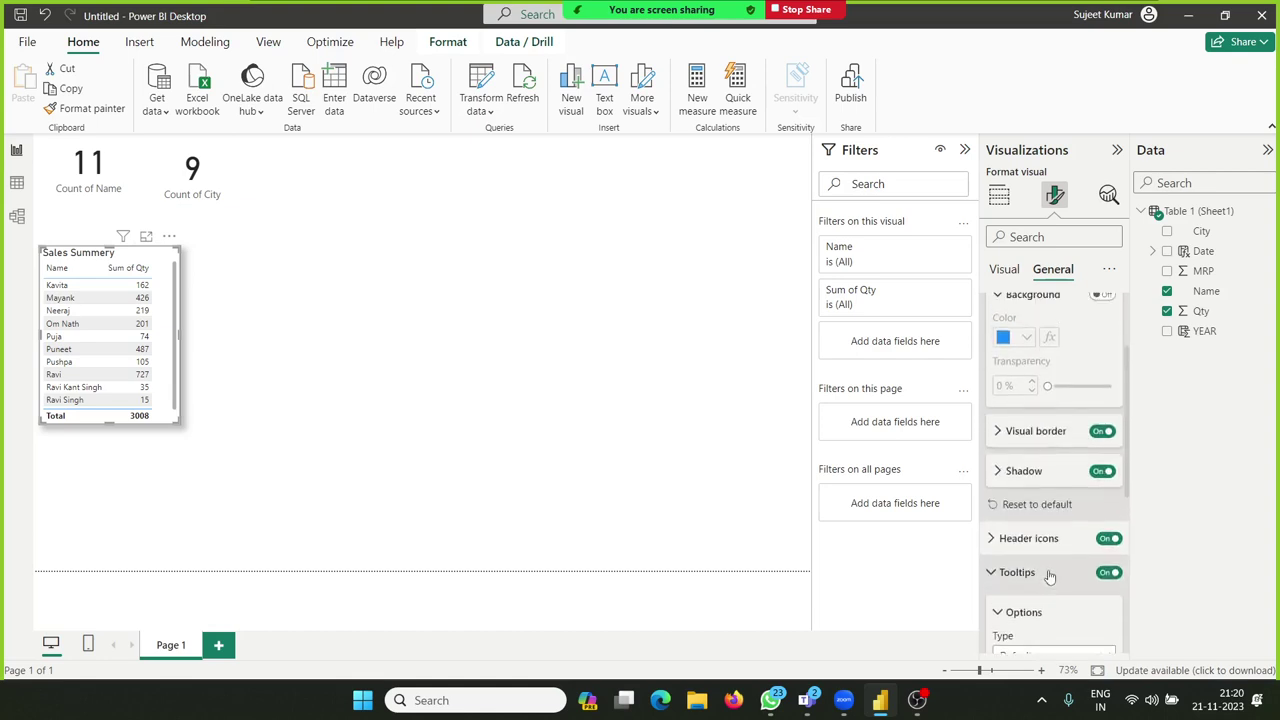
pyautogui.scroll(2, 1031, 502)
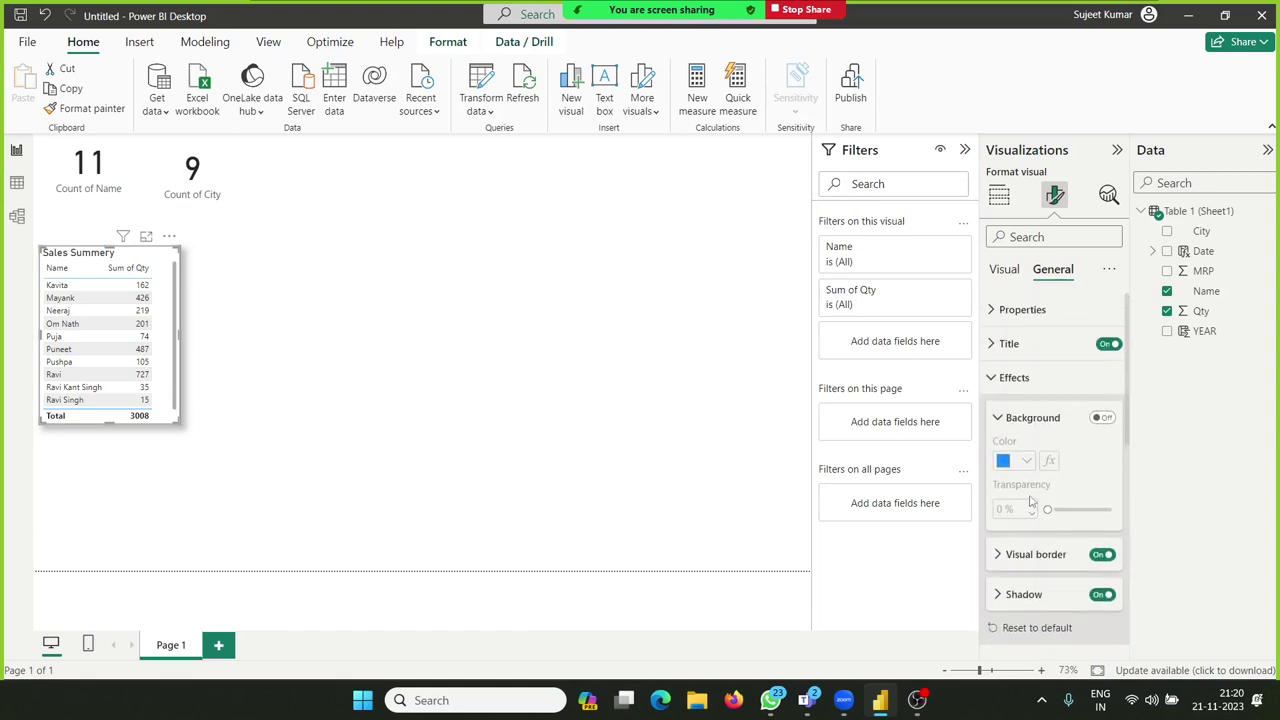
pyautogui.click(995, 378)
pyautogui.click(993, 445)
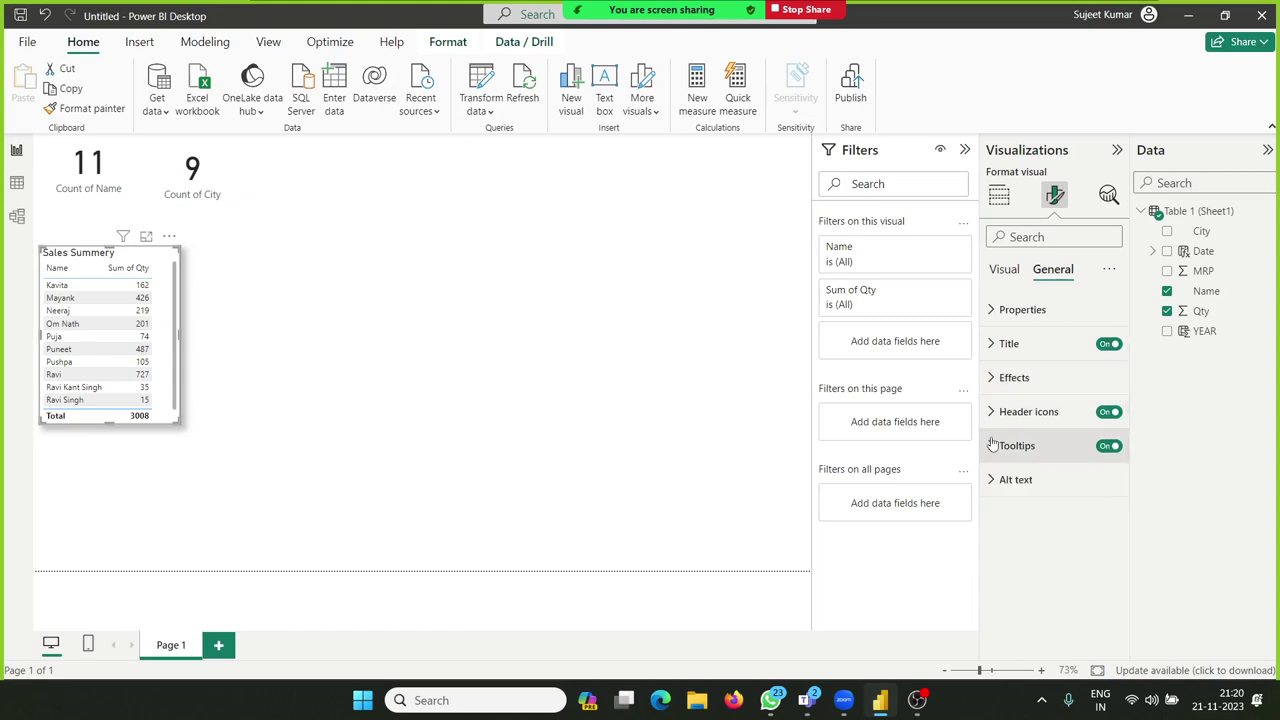
pyautogui.click(1004, 269)
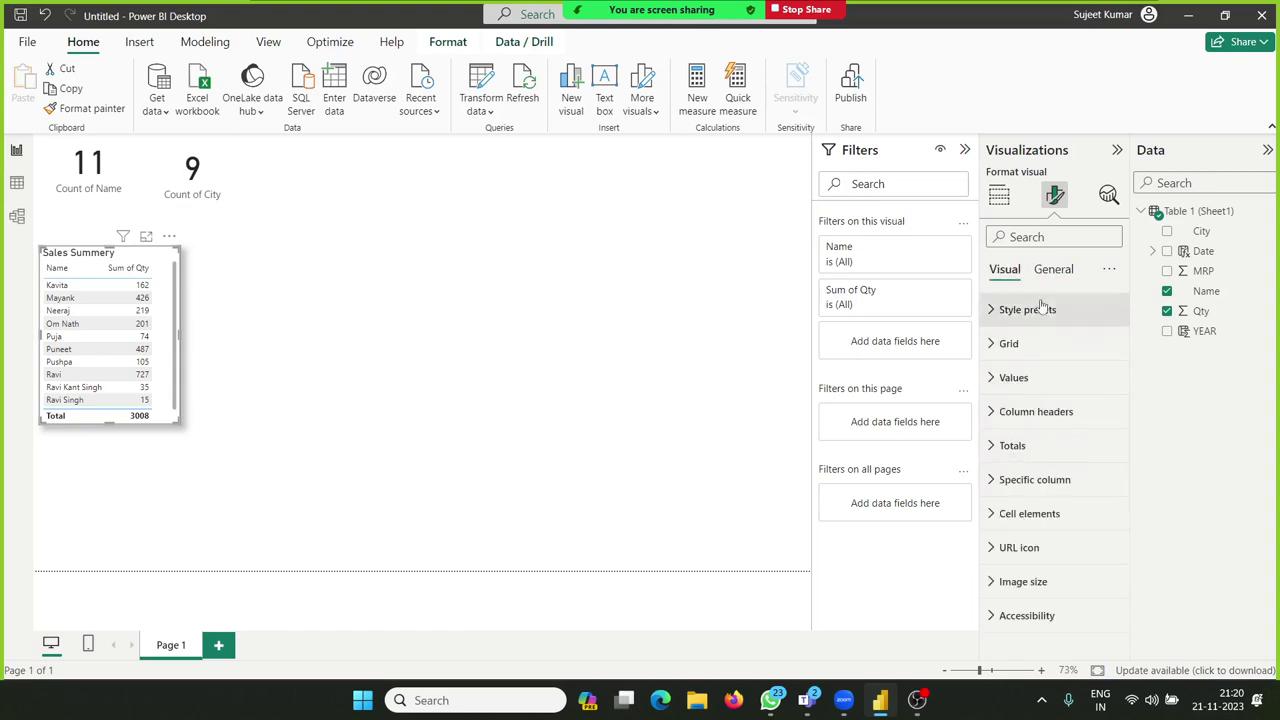
# Step: Try the Minimal, Bold header, Alternating rows and Flashy rows style presets on the table
pyautogui.click(1034, 312)
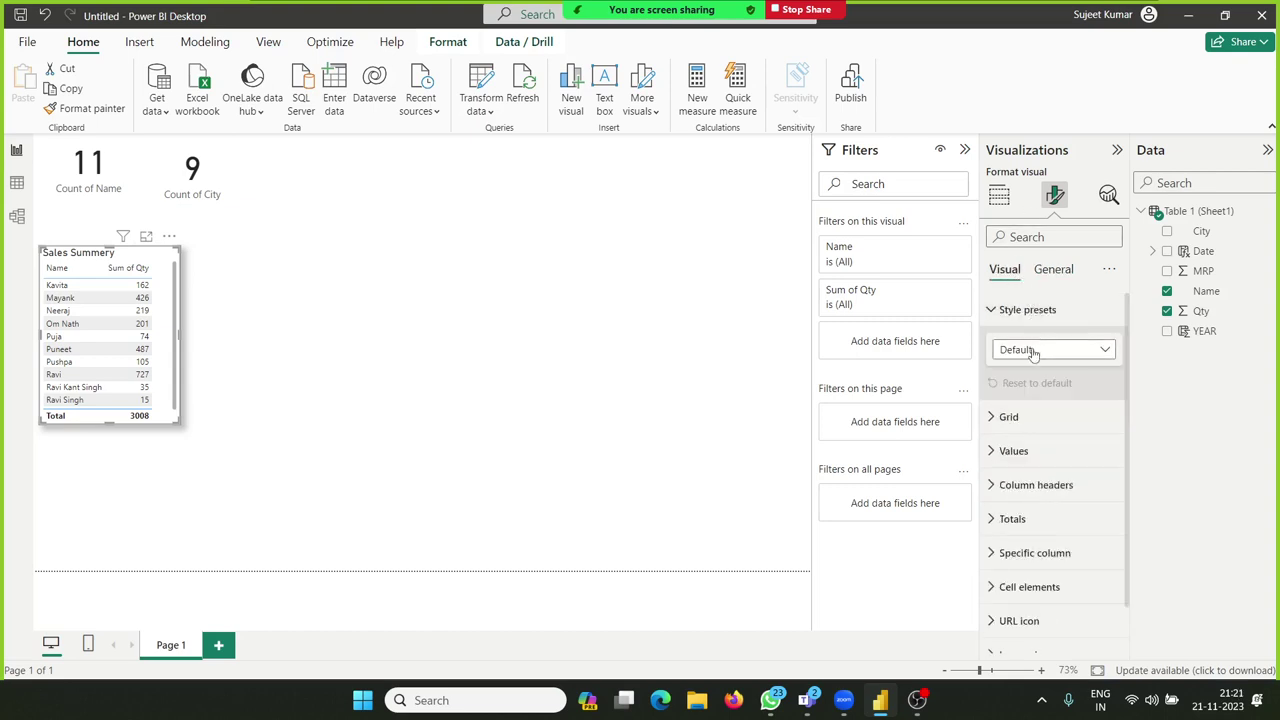
pyautogui.click(1034, 350)
pyautogui.click(1017, 409)
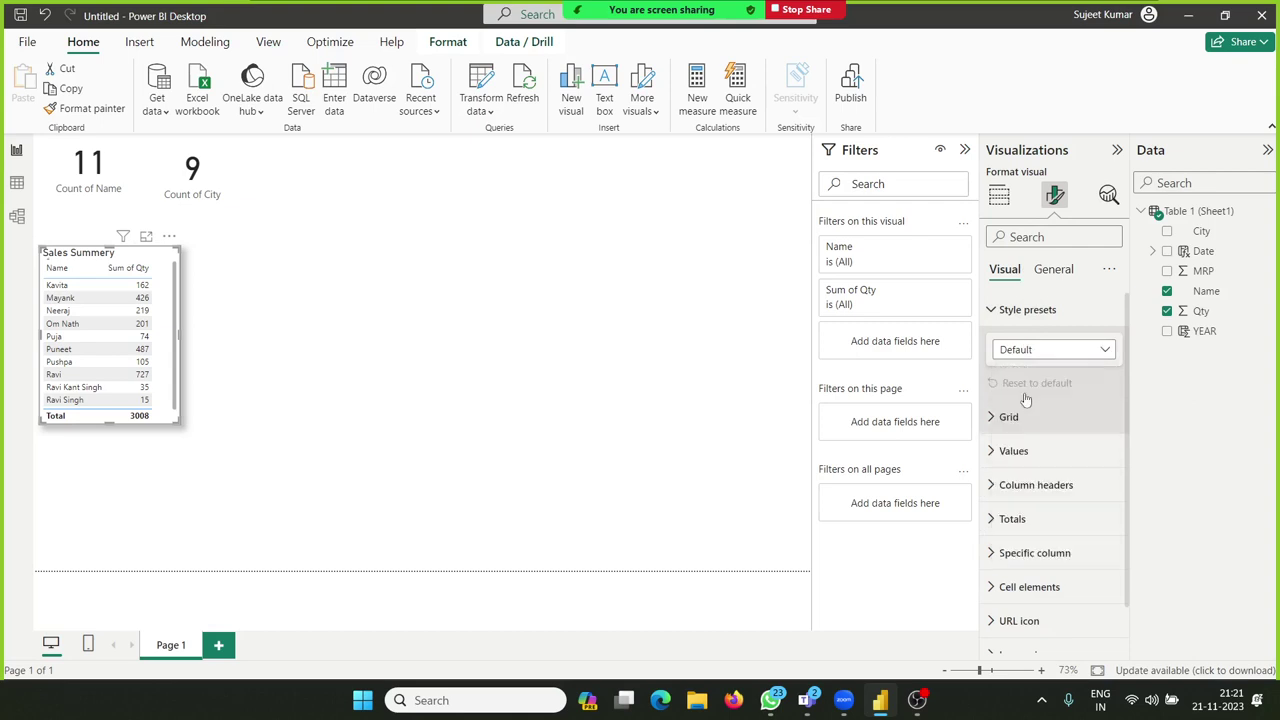
pyautogui.click(1033, 350)
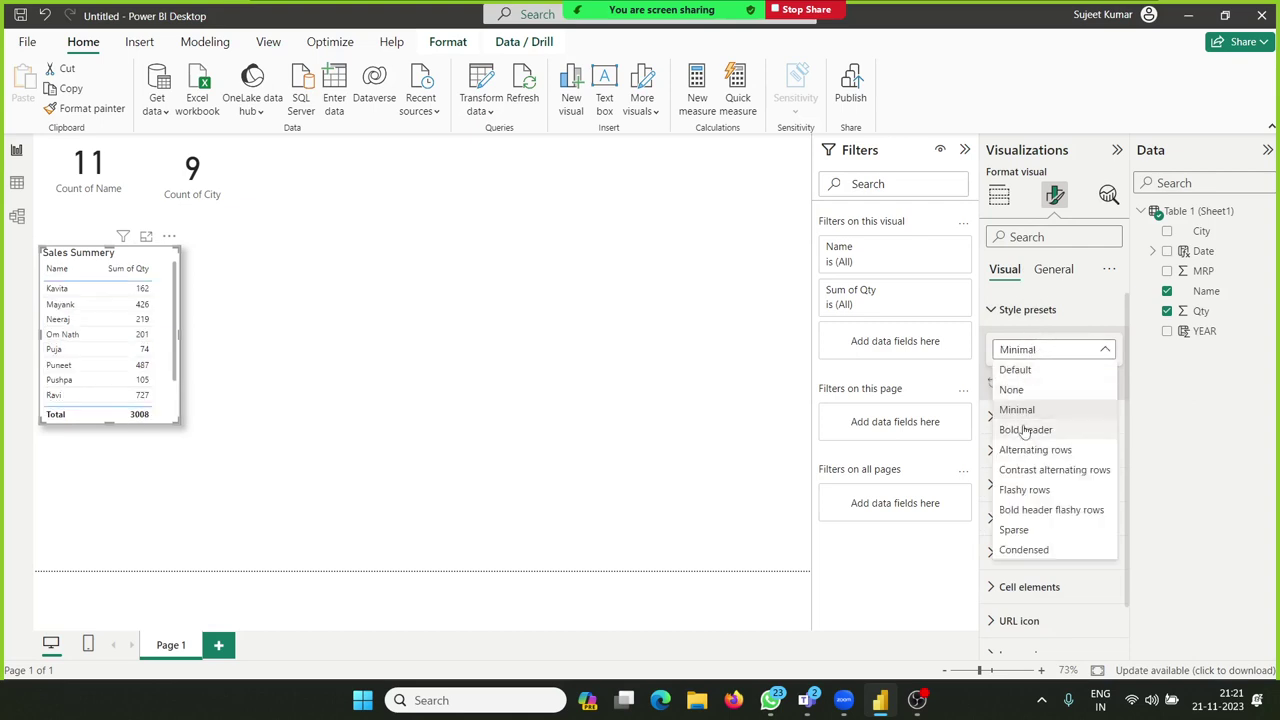
pyautogui.click(1022, 430)
pyautogui.click(1035, 352)
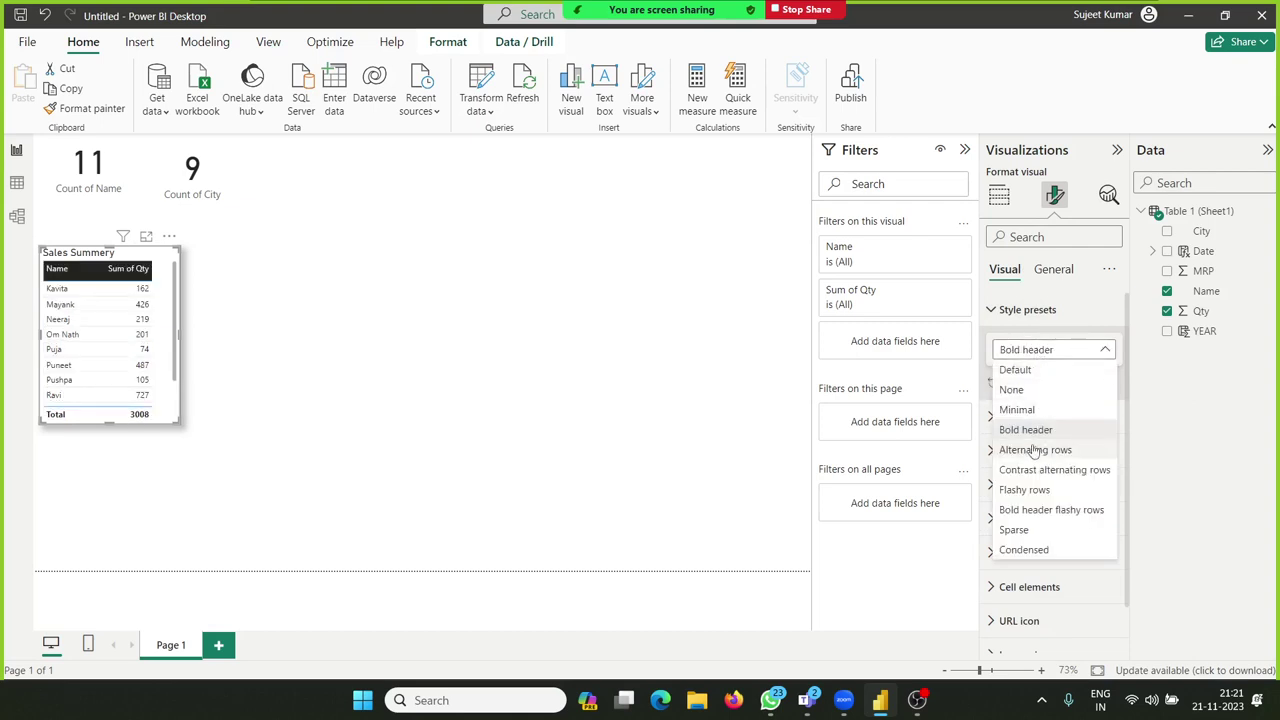
pyautogui.click(1035, 451)
pyautogui.click(1035, 355)
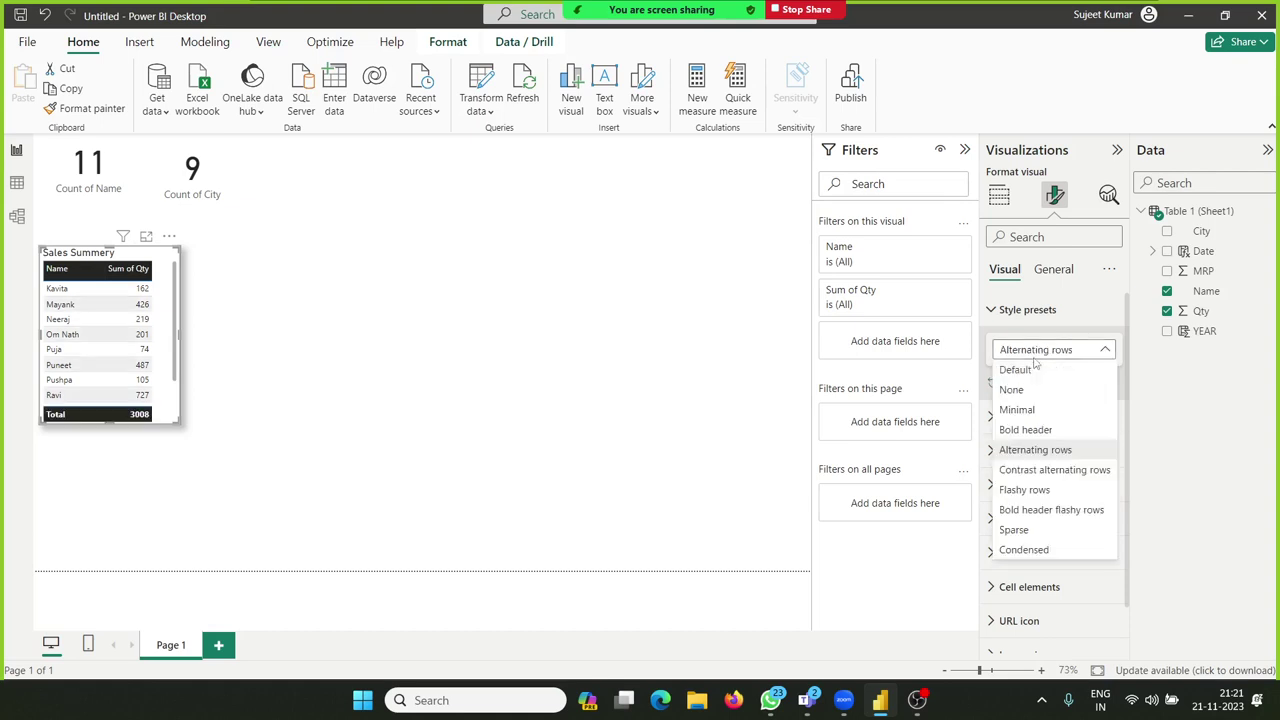
pyautogui.click(1025, 489)
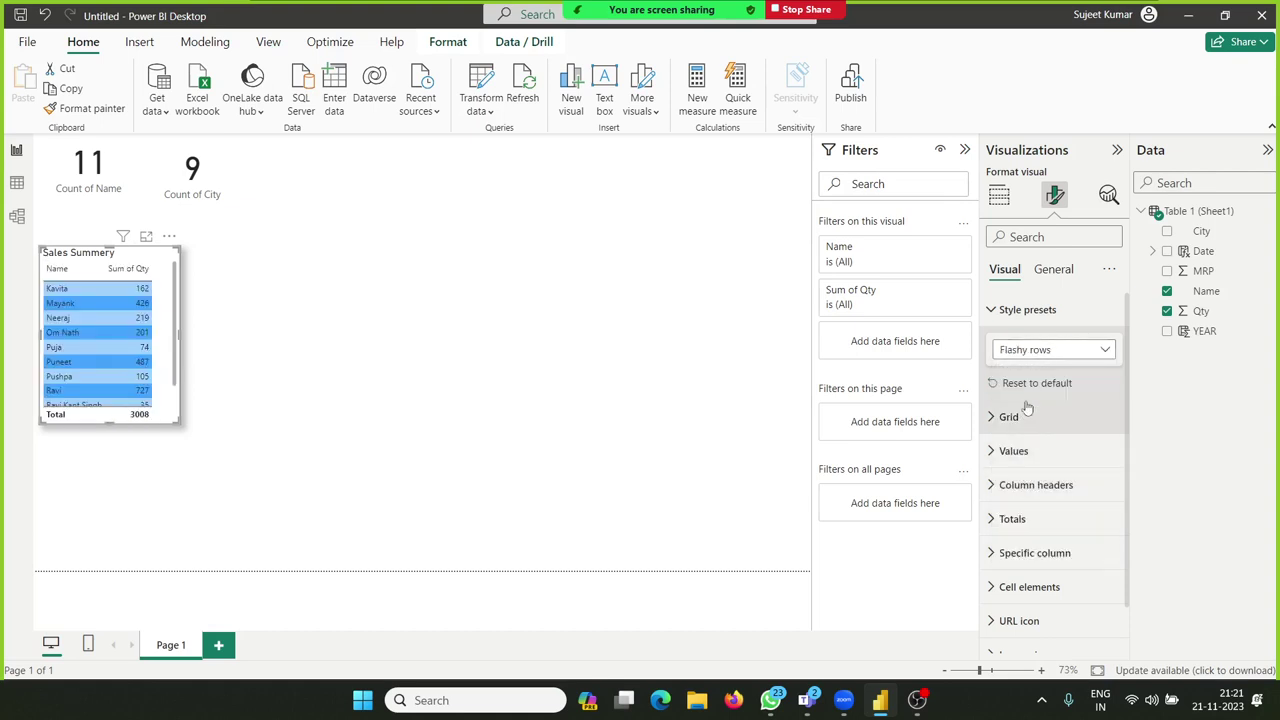
# Step: Try Bold header flashy rows and Sparse, then settle on the Condensed preset
pyautogui.click(1031, 352)
pyautogui.click(1028, 510)
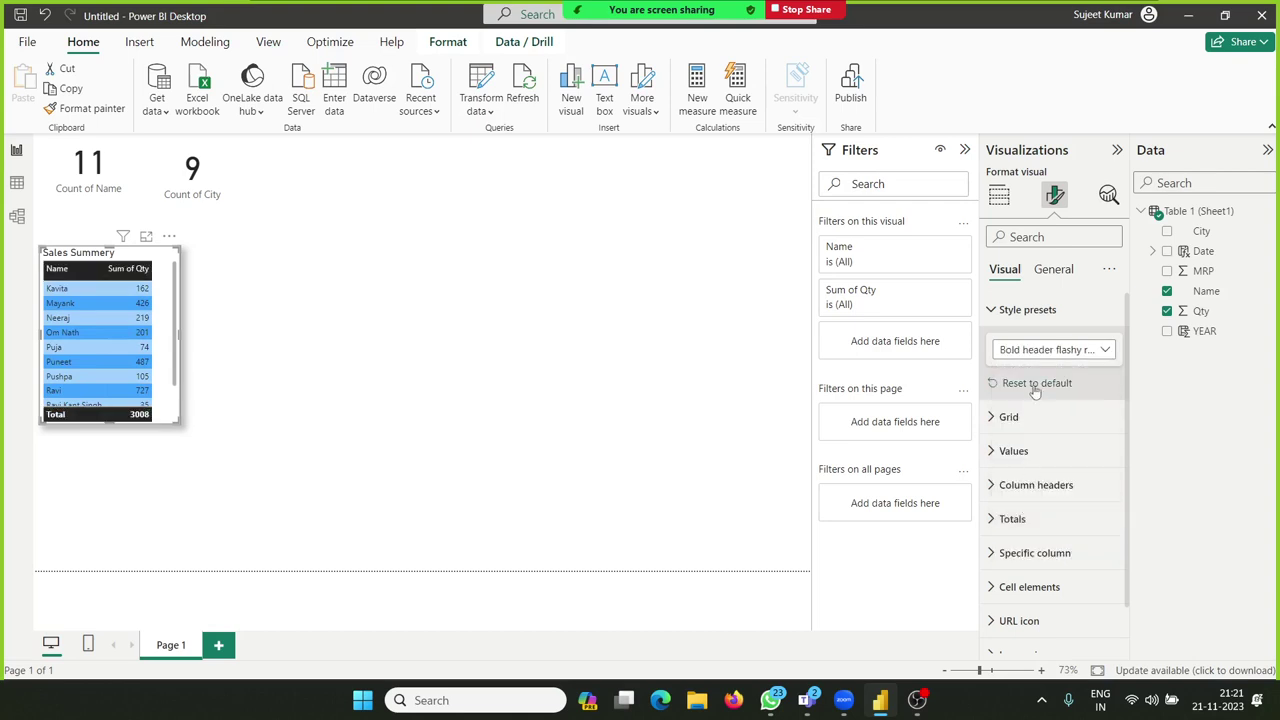
pyautogui.click(1036, 352)
pyautogui.click(1013, 529)
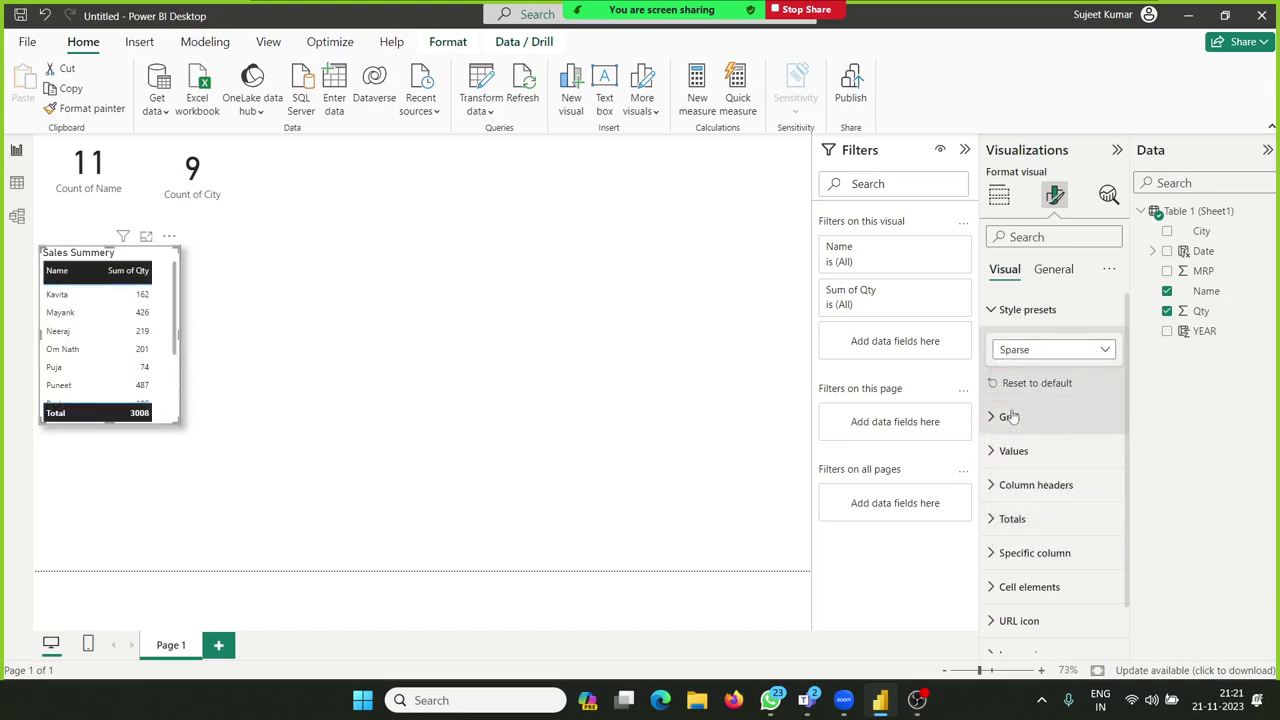
pyautogui.click(1025, 350)
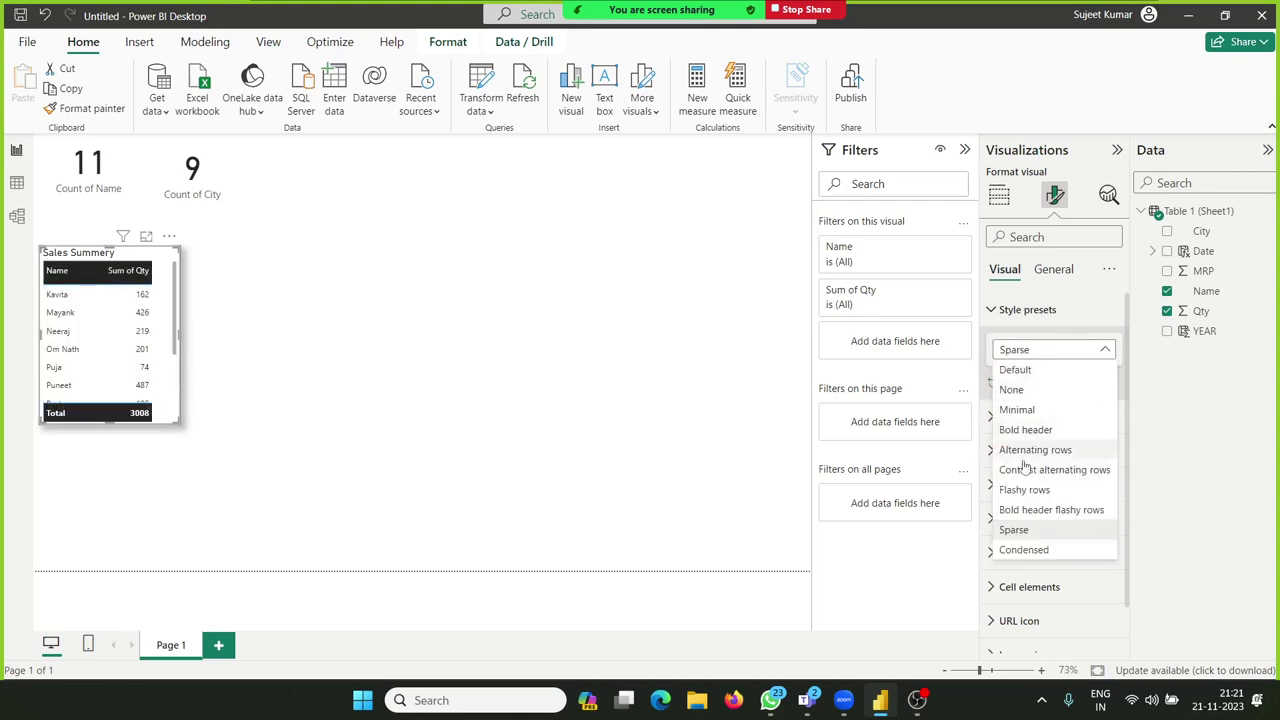
pyautogui.click(1020, 549)
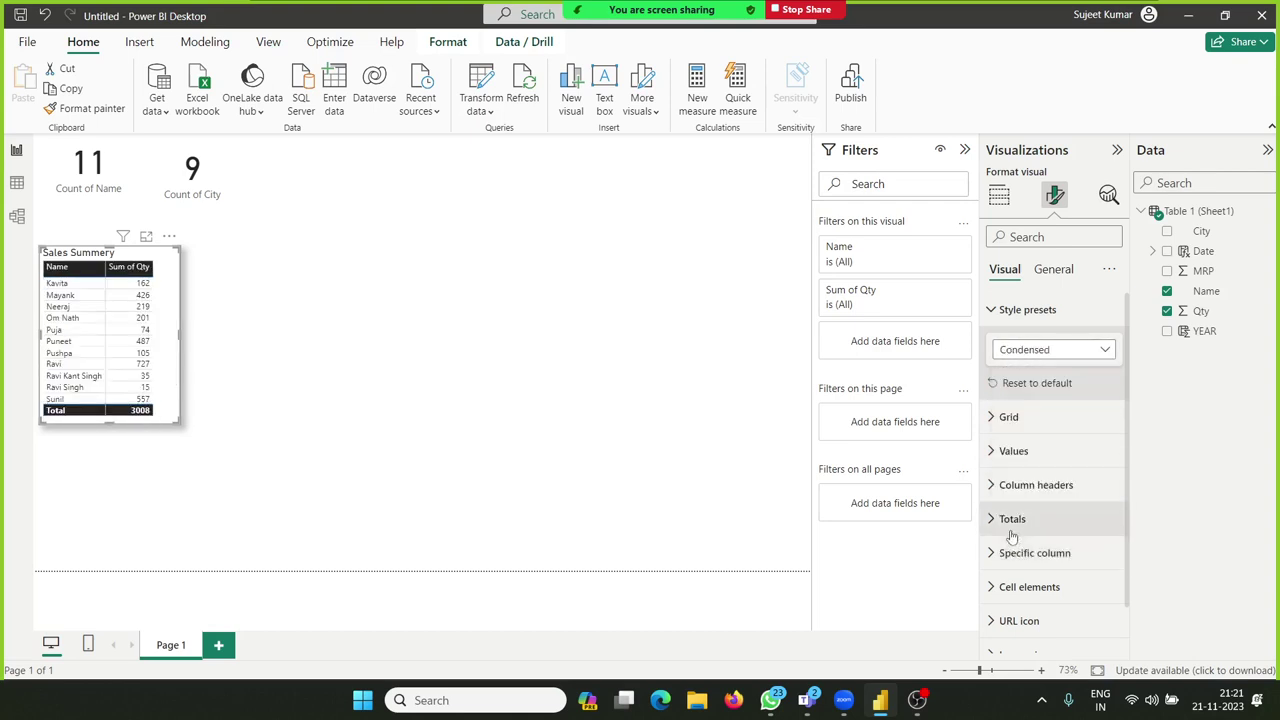
# Step: Make the horizontal gridlines black at width 4 and enlarge the table visual
pyautogui.click(1034, 426)
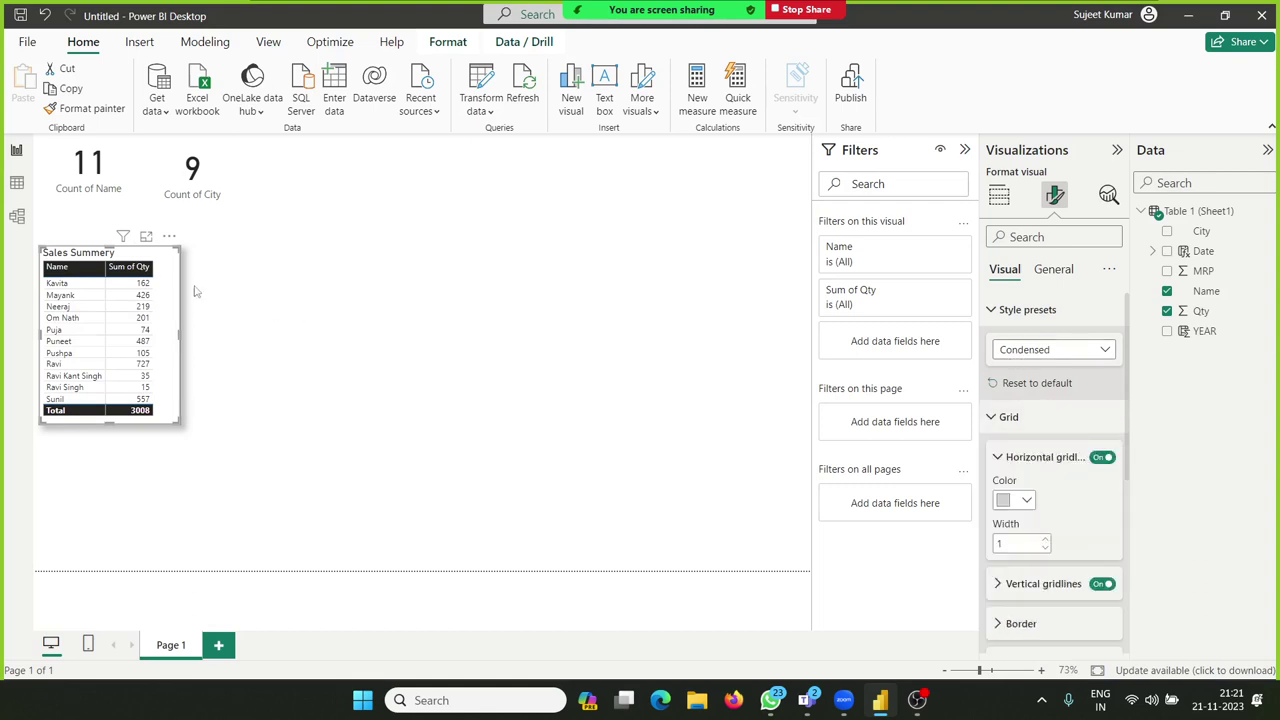
pyautogui.click(1030, 503)
pyautogui.click(1060, 436)
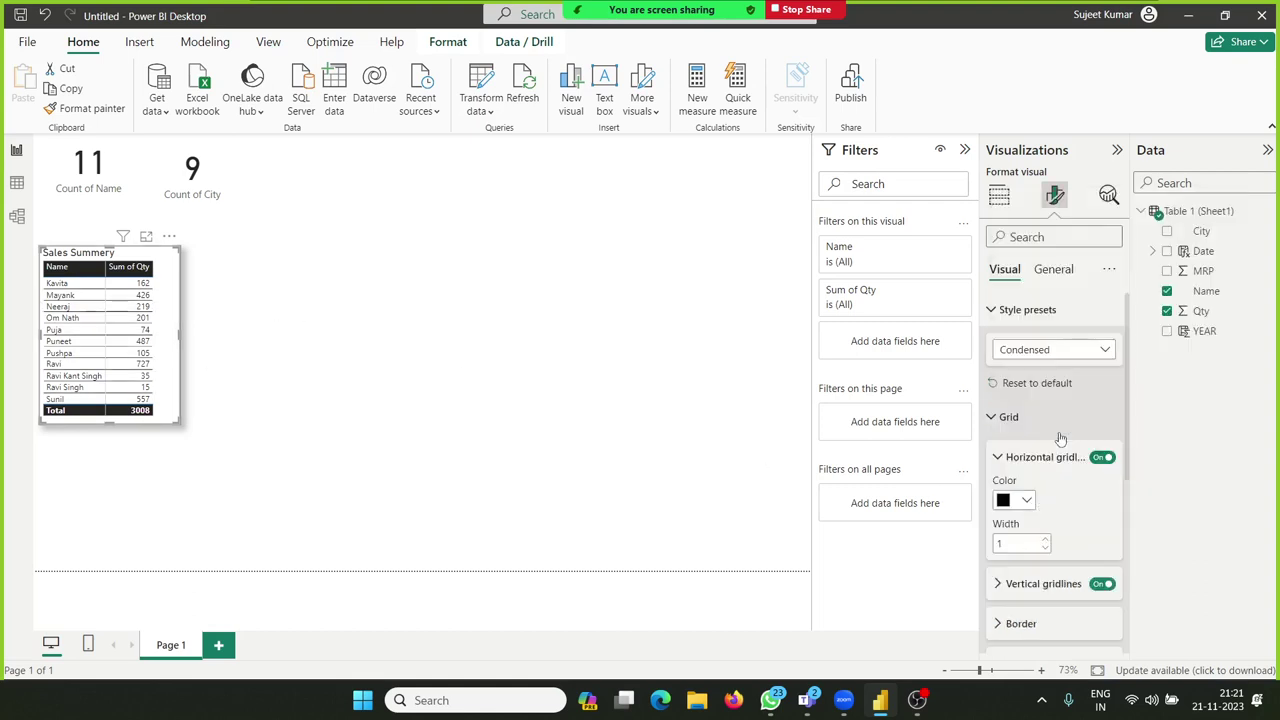
pyautogui.click(1045, 539)
pyautogui.click(1045, 539)
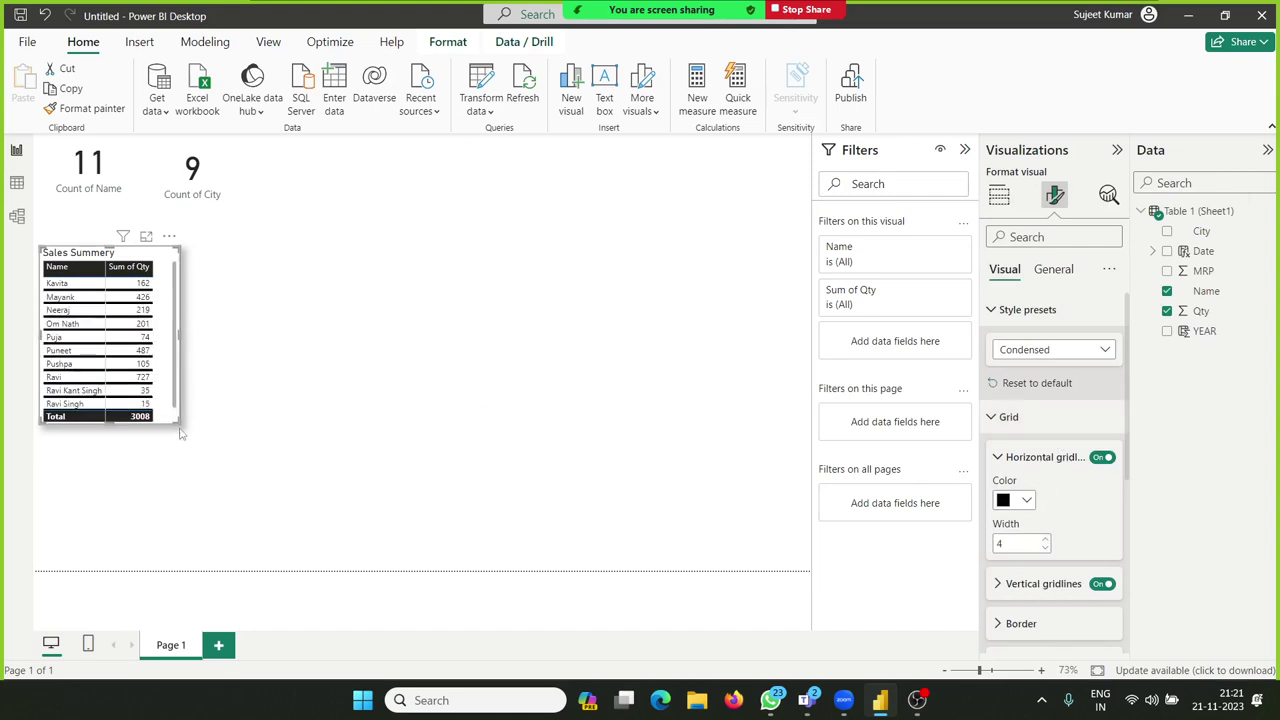
pyautogui.moveTo(190, 434); pyautogui.dragTo(276, 517)
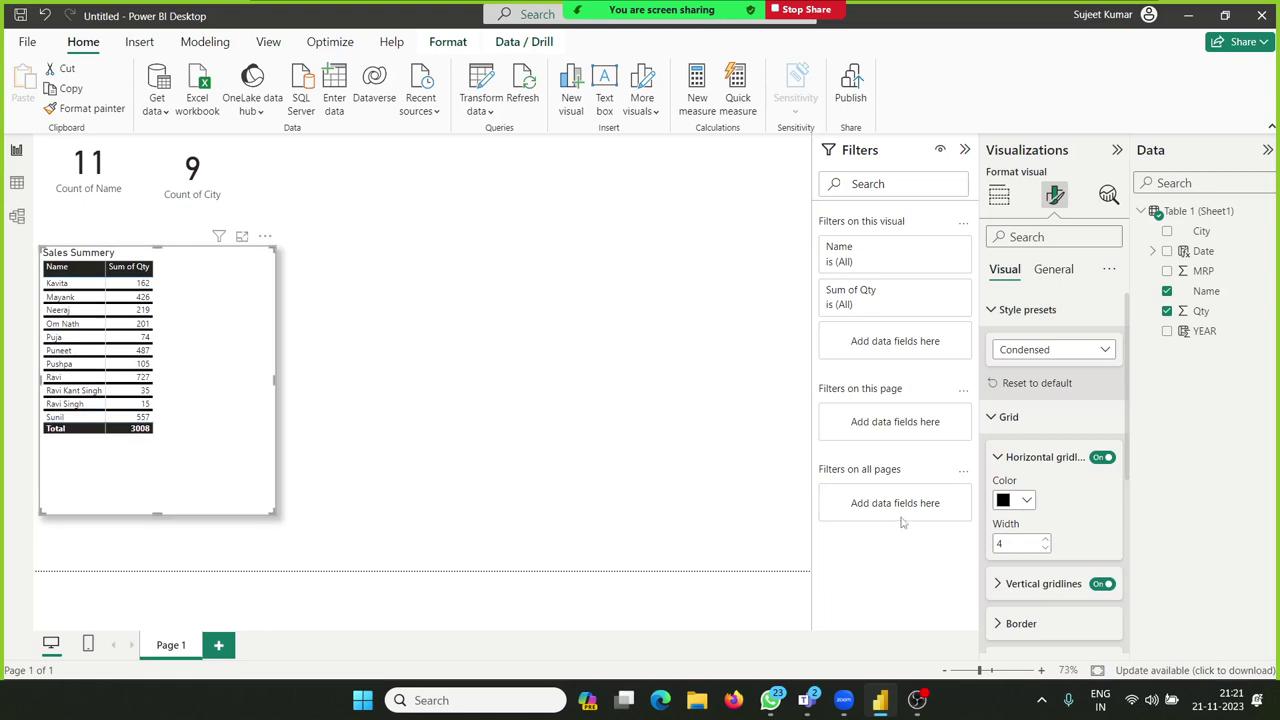
pyautogui.scroll(-4, 1053, 416)
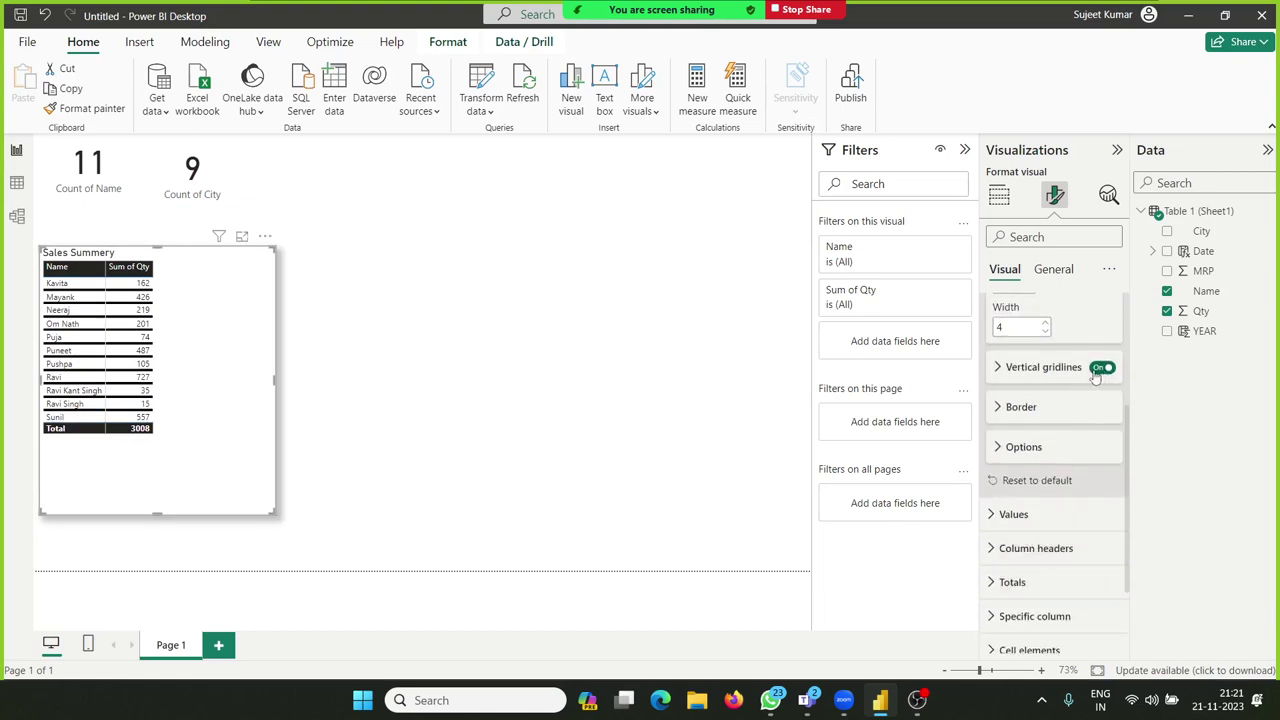
# Step: Make the vertical gridlines black at width 5
pyautogui.click(1104, 368)
pyautogui.click(1104, 368)
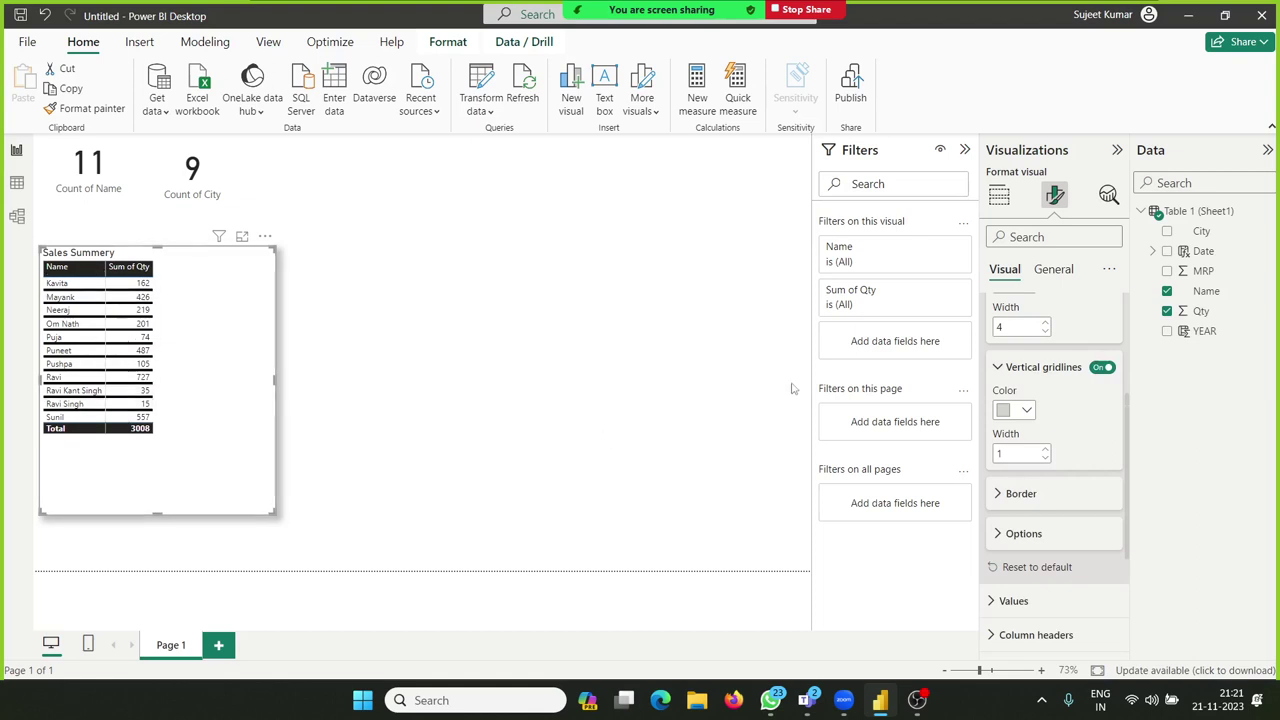
pyautogui.click(1015, 410)
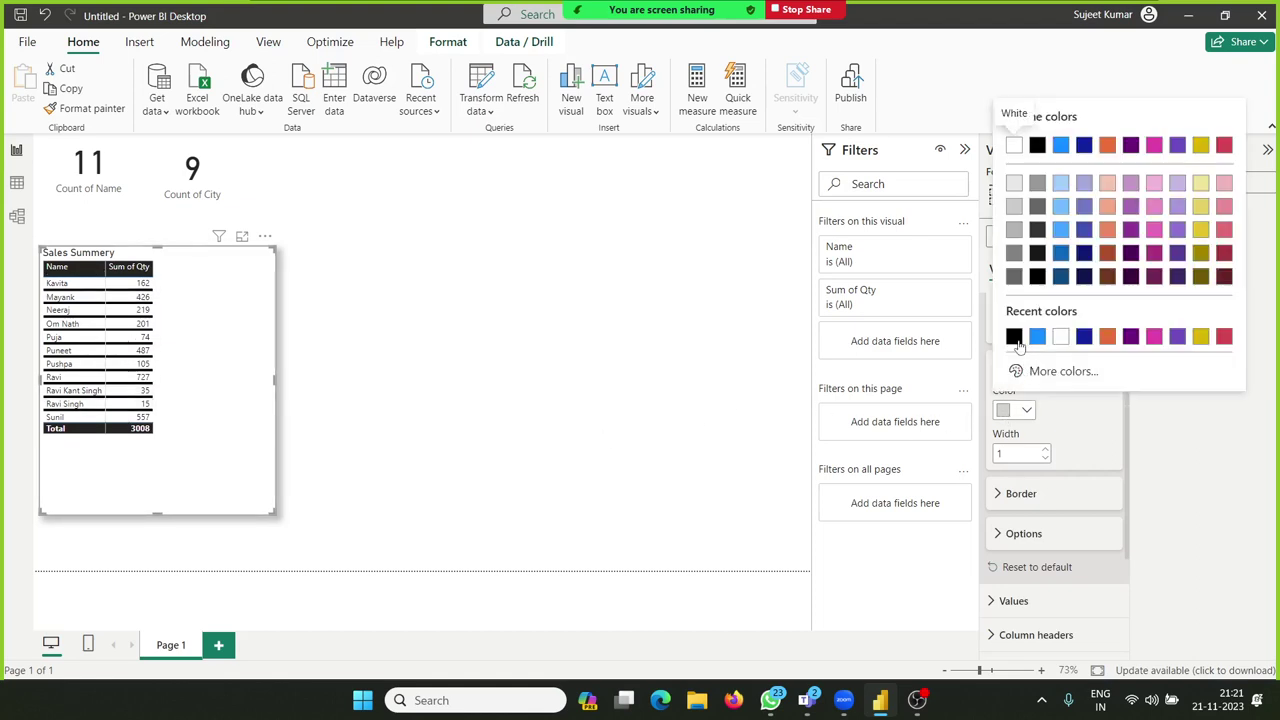
pyautogui.click(1015, 338)
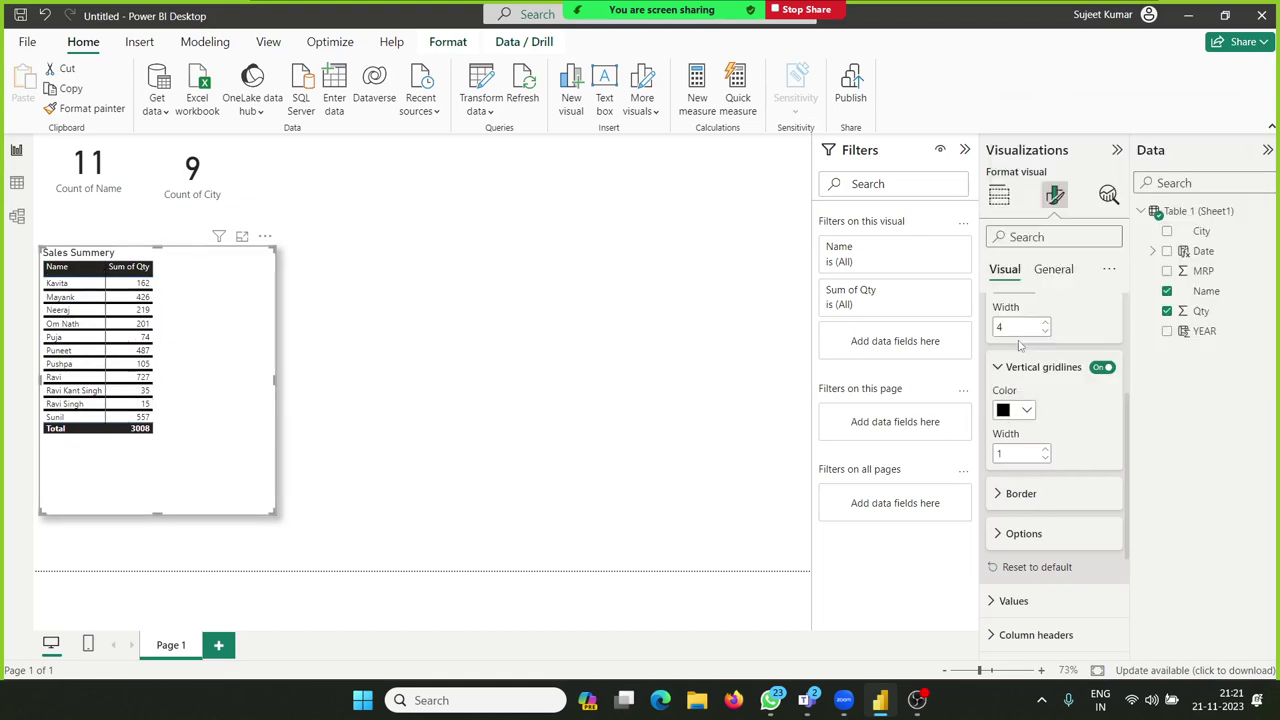
pyautogui.click(1045, 449)
pyautogui.click(1045, 449)
pyautogui.click(1045, 449)
pyautogui.click(1045, 449)
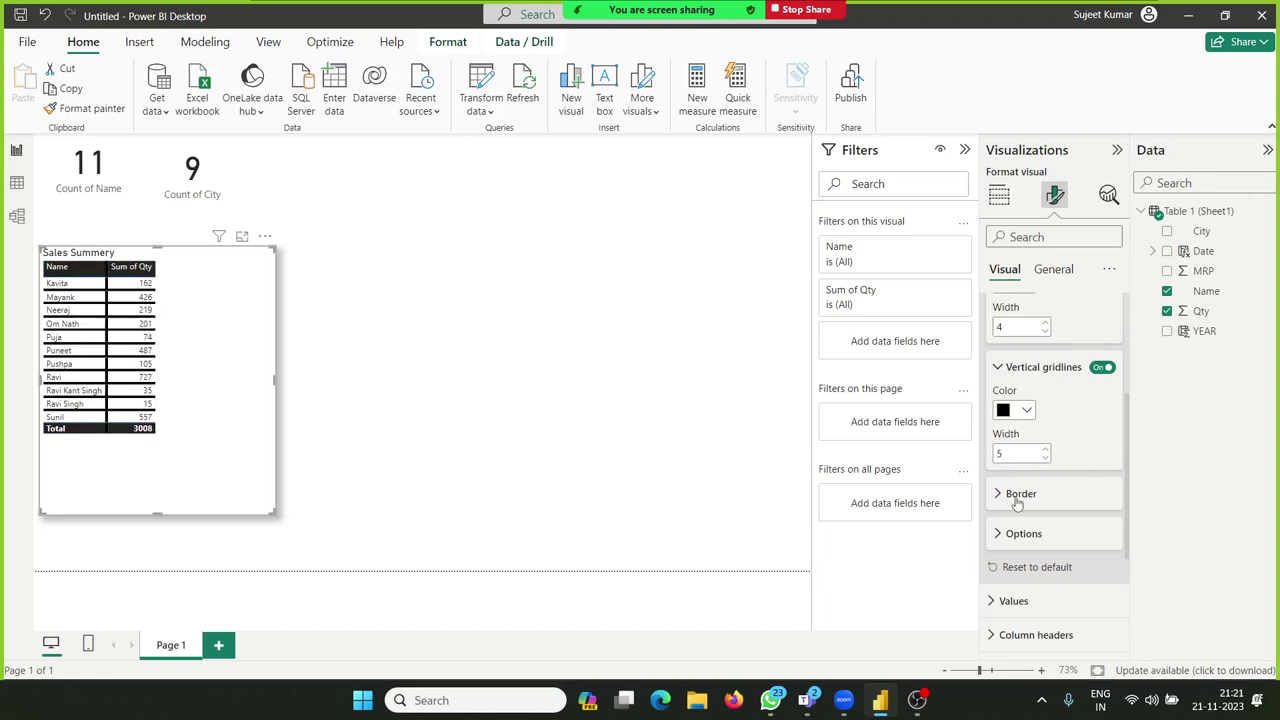
pyautogui.scroll(1, 1017, 503)
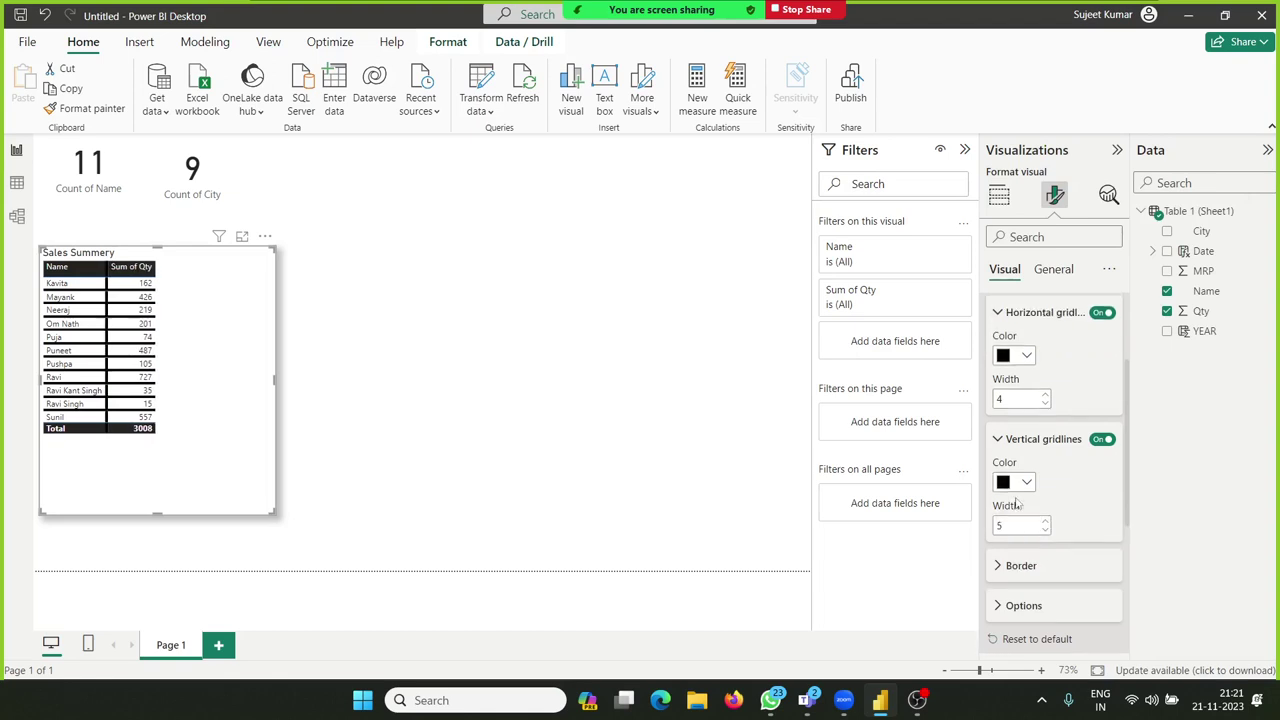
pyautogui.scroll(-1, 1017, 505)
pyautogui.scroll(-1, 1017, 505)
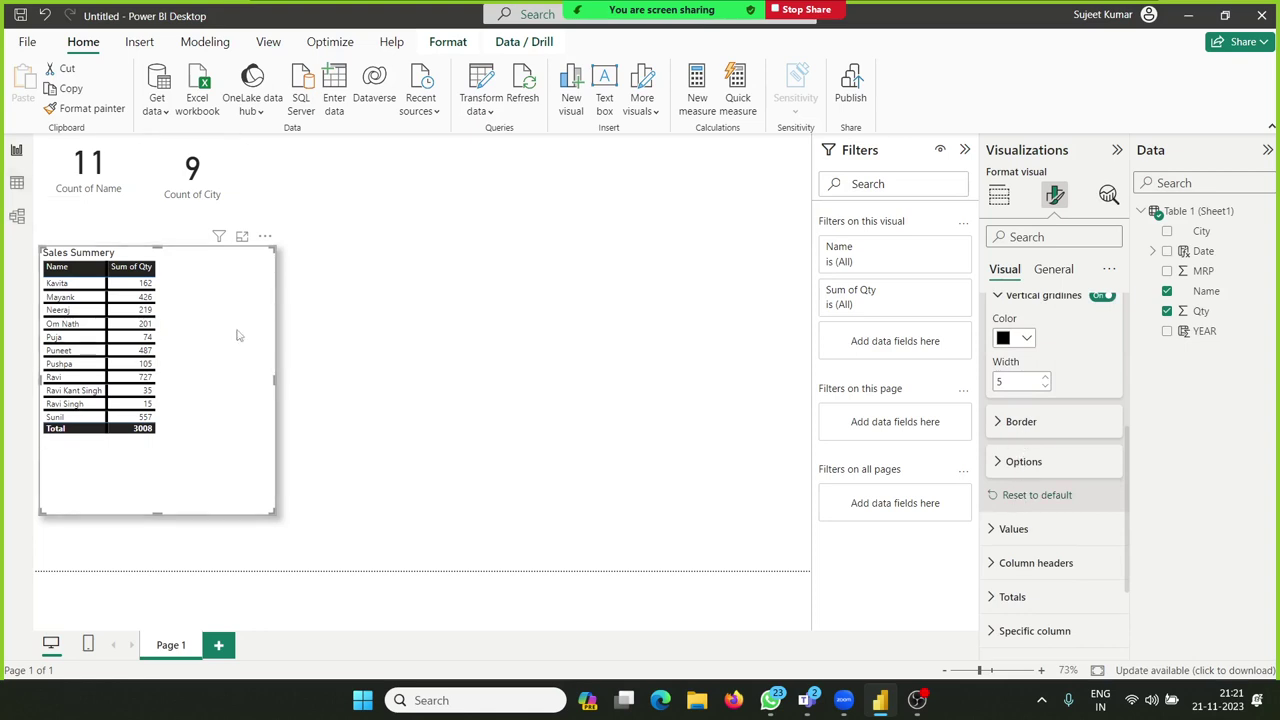
# Step: Add top, bottom, left and right borders to the table
pyautogui.click(1024, 430)
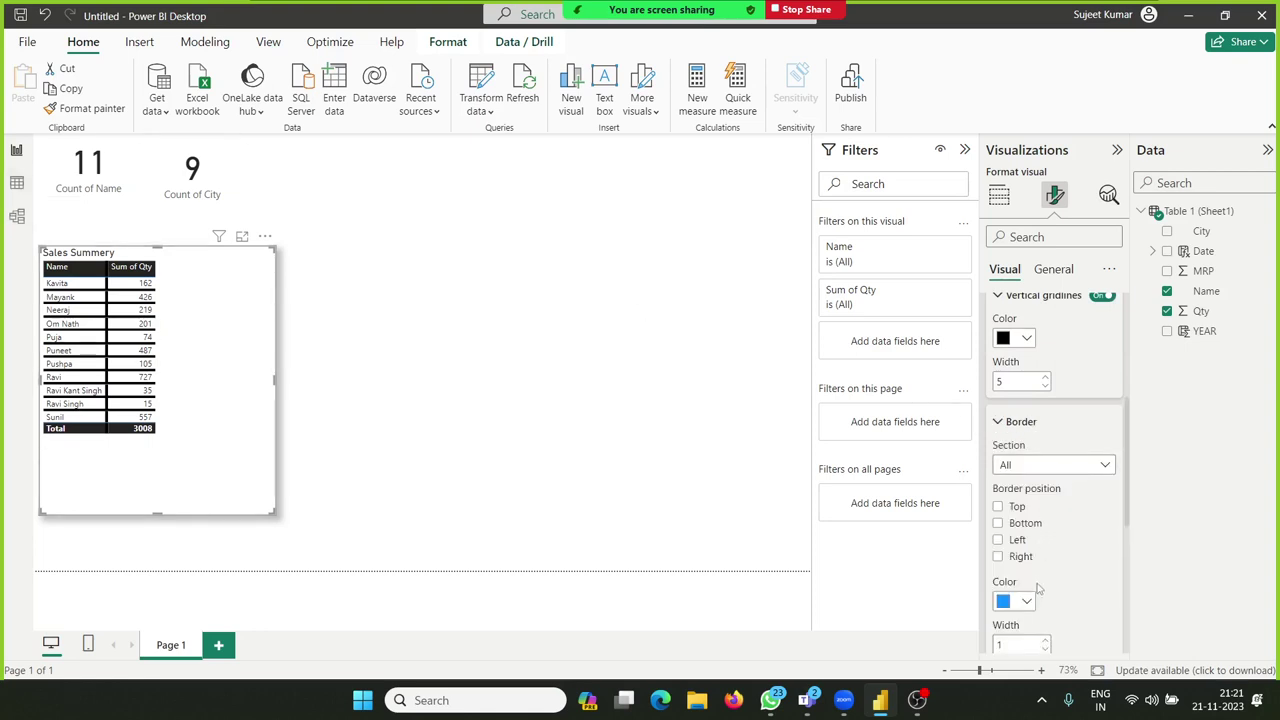
pyautogui.click(1018, 508)
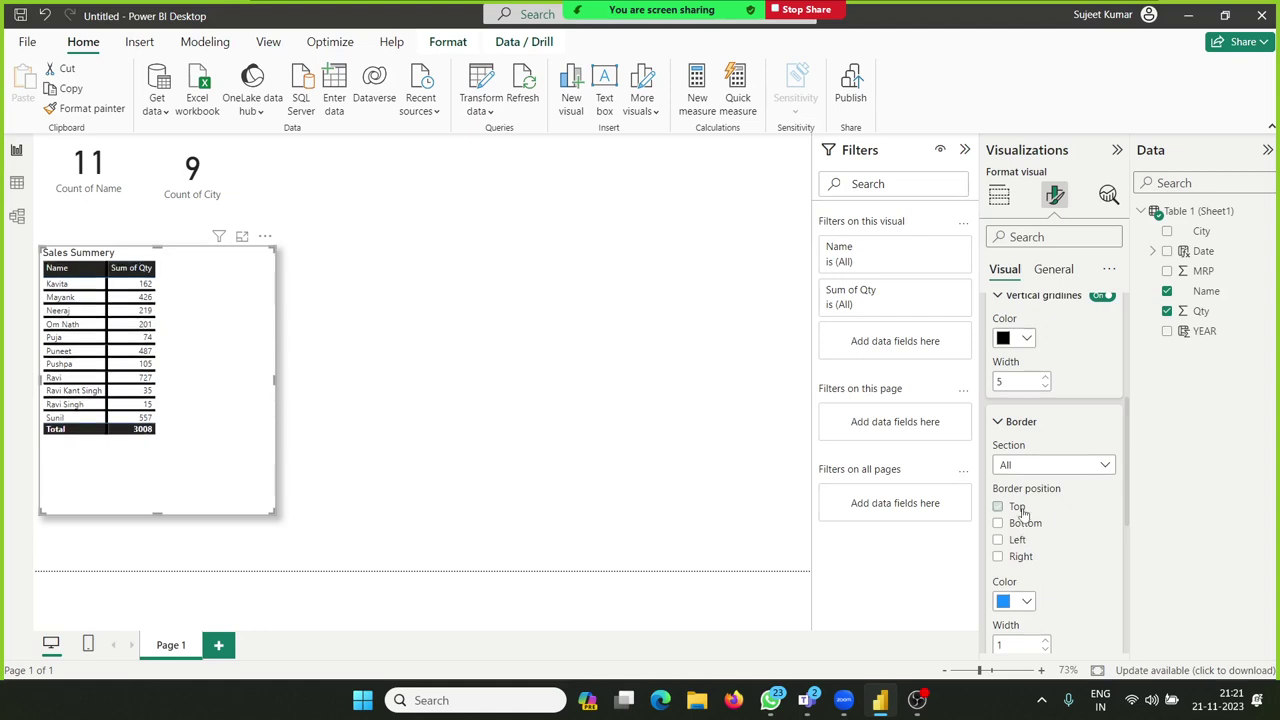
pyautogui.click(1022, 524)
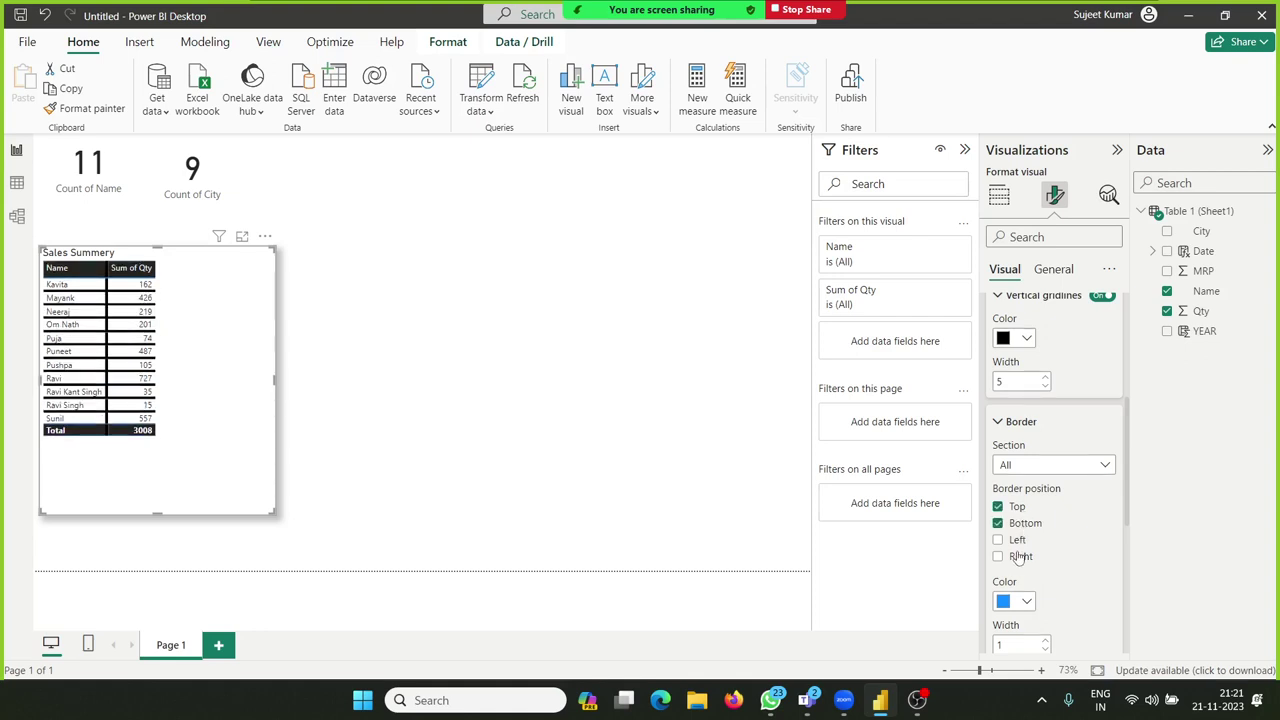
pyautogui.click(1018, 541)
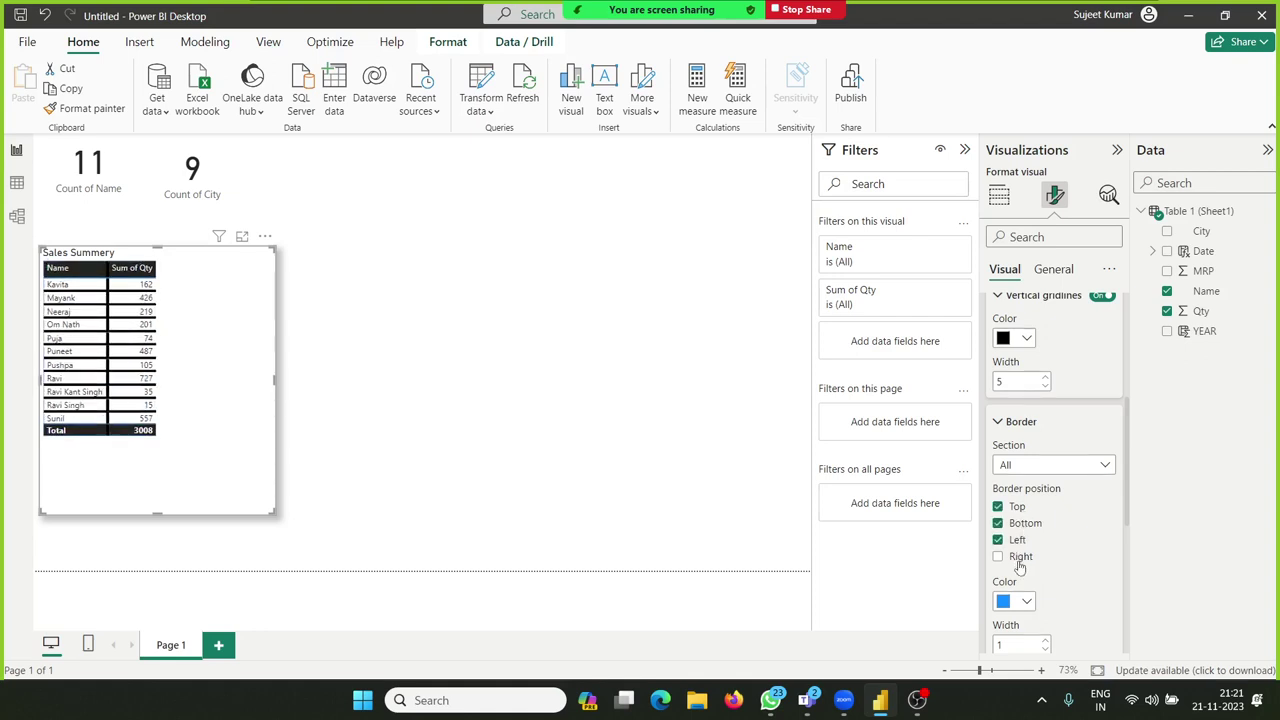
pyautogui.click(1019, 561)
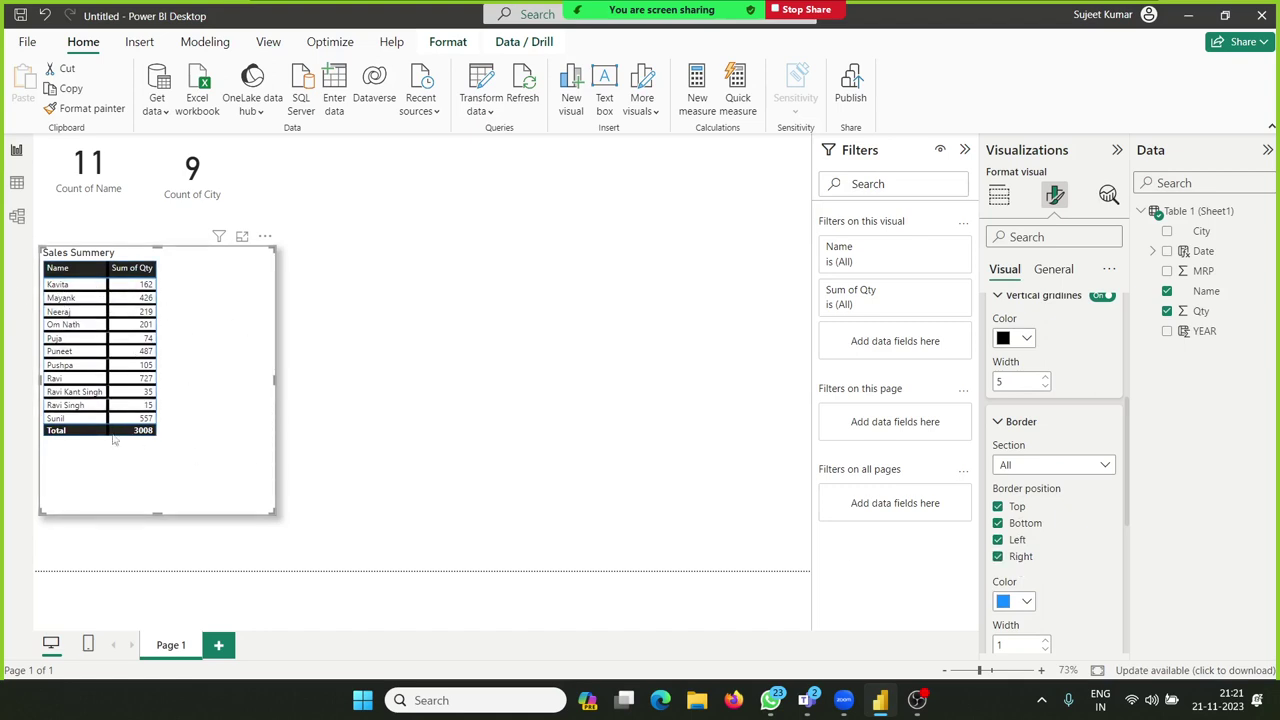
# Step: Keep the border colour blue and raise the border width to 5
pyautogui.click(1006, 603)
pyautogui.click(1062, 599)
pyautogui.click(1045, 640)
pyautogui.click(1045, 640)
pyautogui.click(1045, 640)
pyautogui.click(1045, 640)
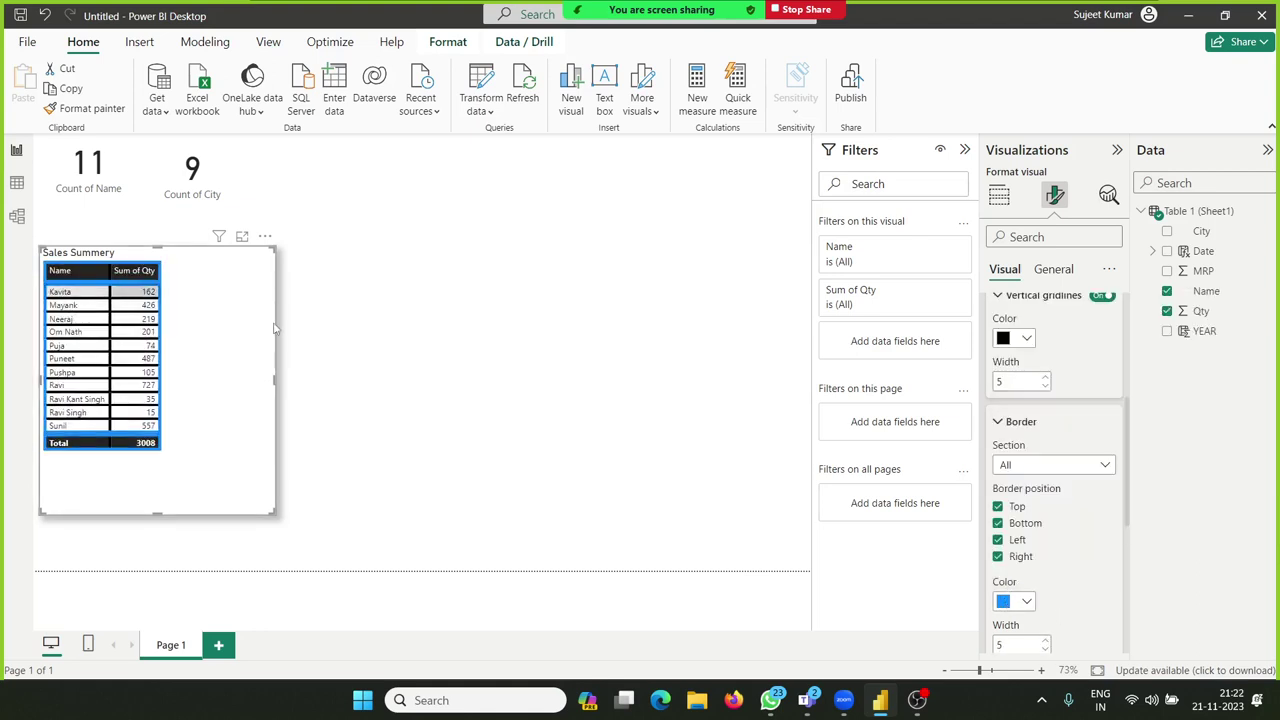
pyautogui.scroll(-3, 1068, 518)
pyautogui.scroll(-3, 1068, 518)
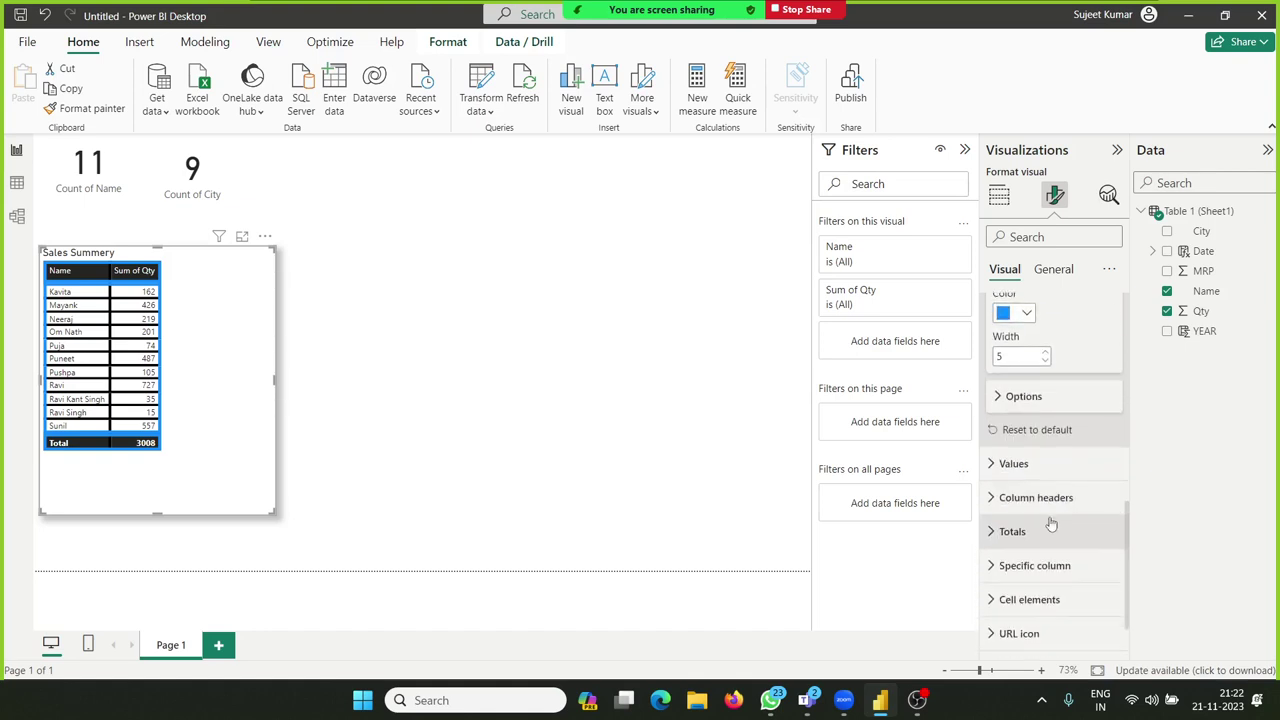
# Step: Set the table's value text colour to dark blue
pyautogui.click(1000, 470)
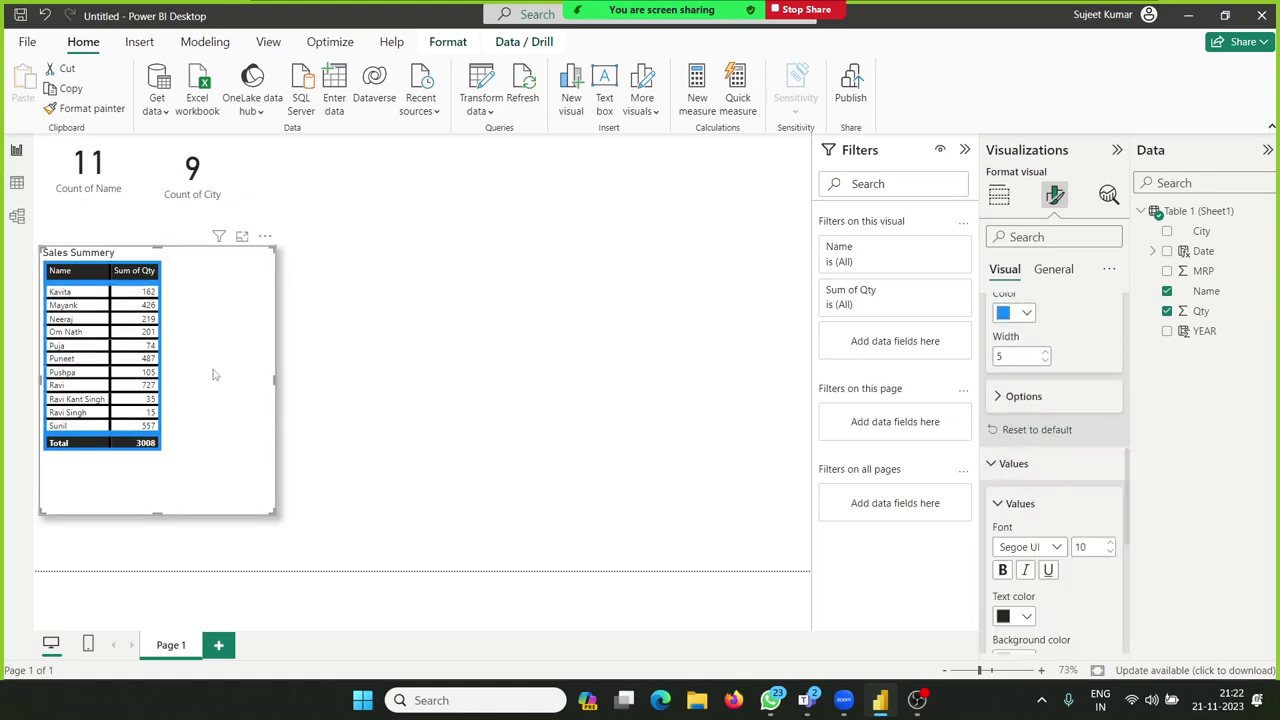
pyautogui.scroll(-5, 1086, 546)
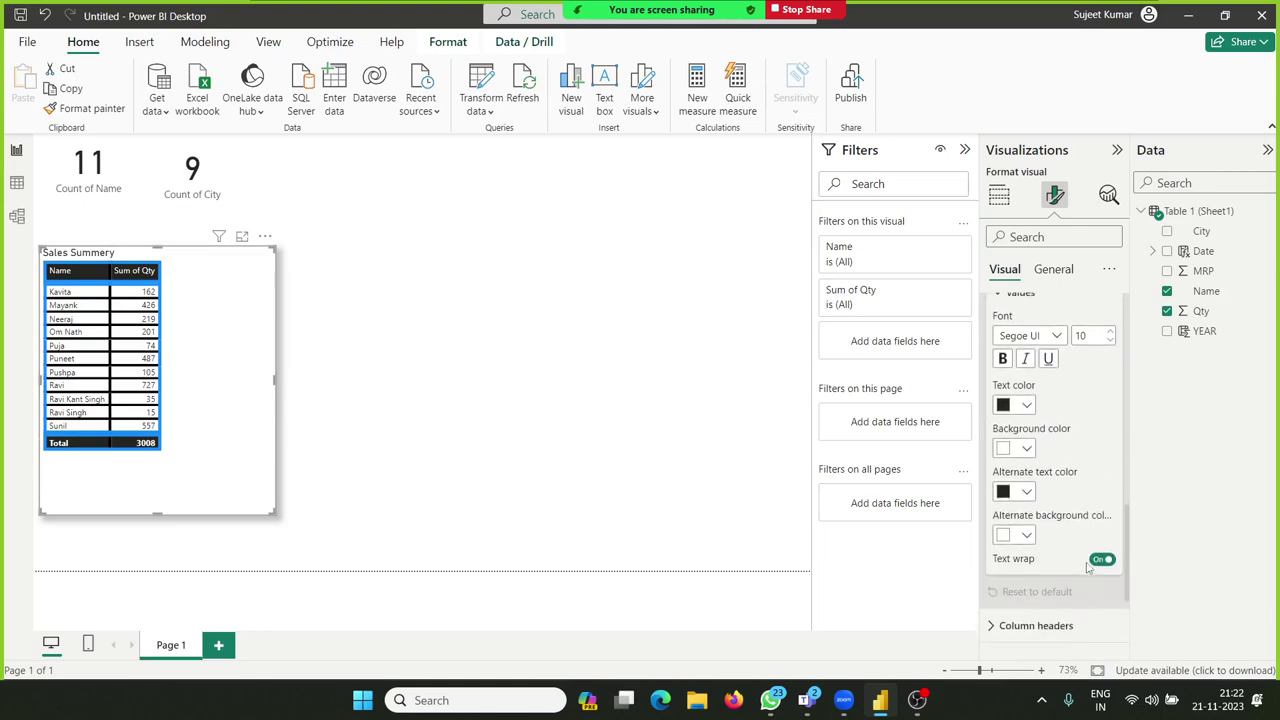
pyautogui.click(1028, 402)
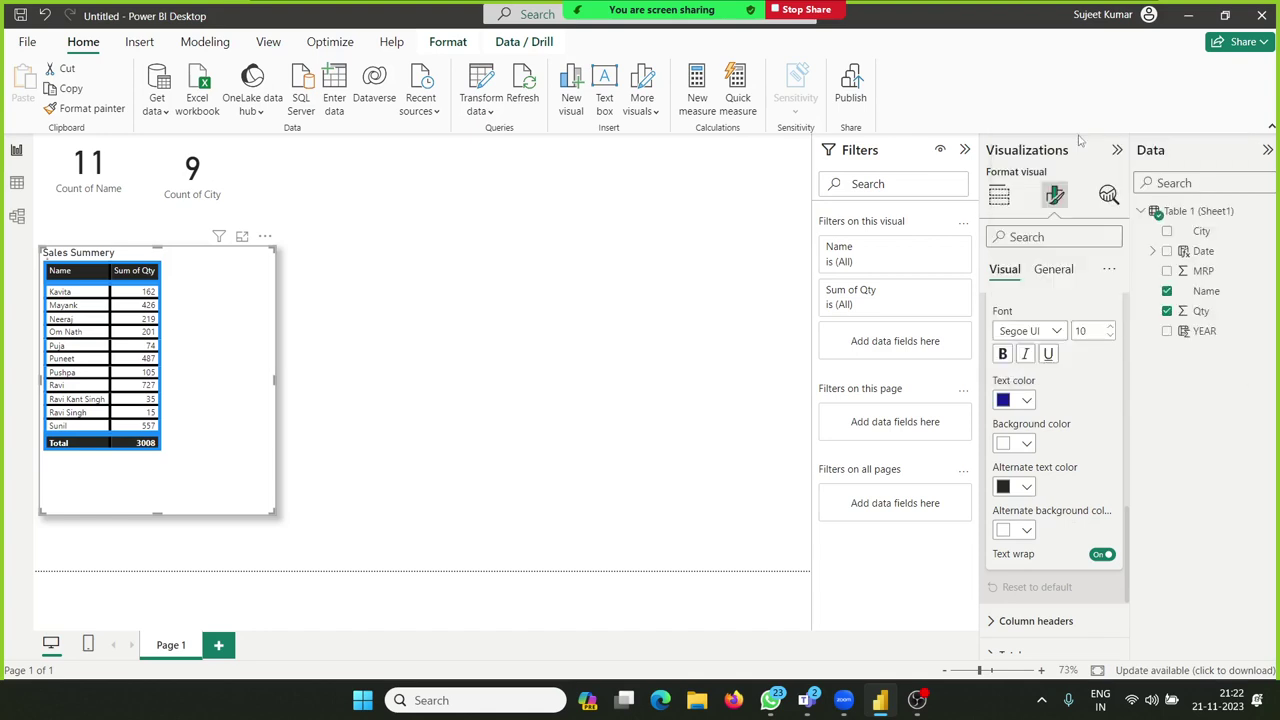
pyautogui.click(1082, 136)
# Step: Set the value font size to 15 and make the values bold and italic
pyautogui.click(1110, 336)
pyautogui.click(1110, 336)
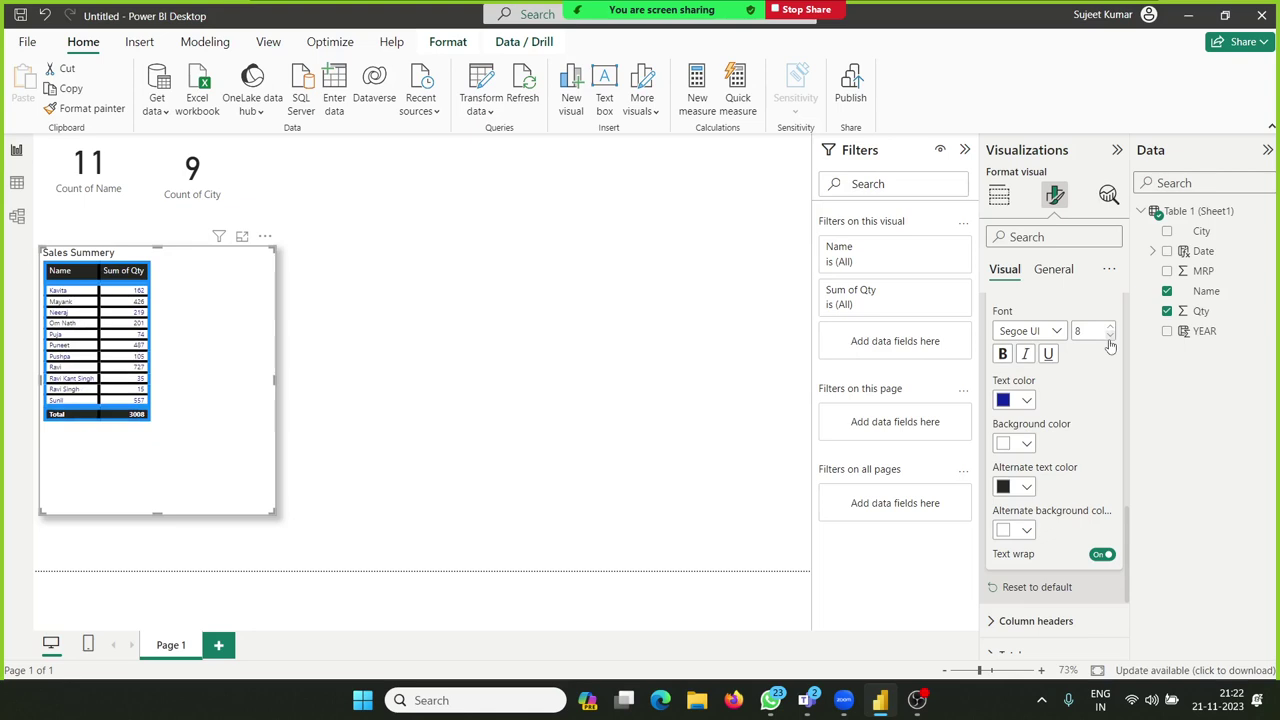
pyautogui.doubleClick(1077, 330)
pyautogui.write('15')
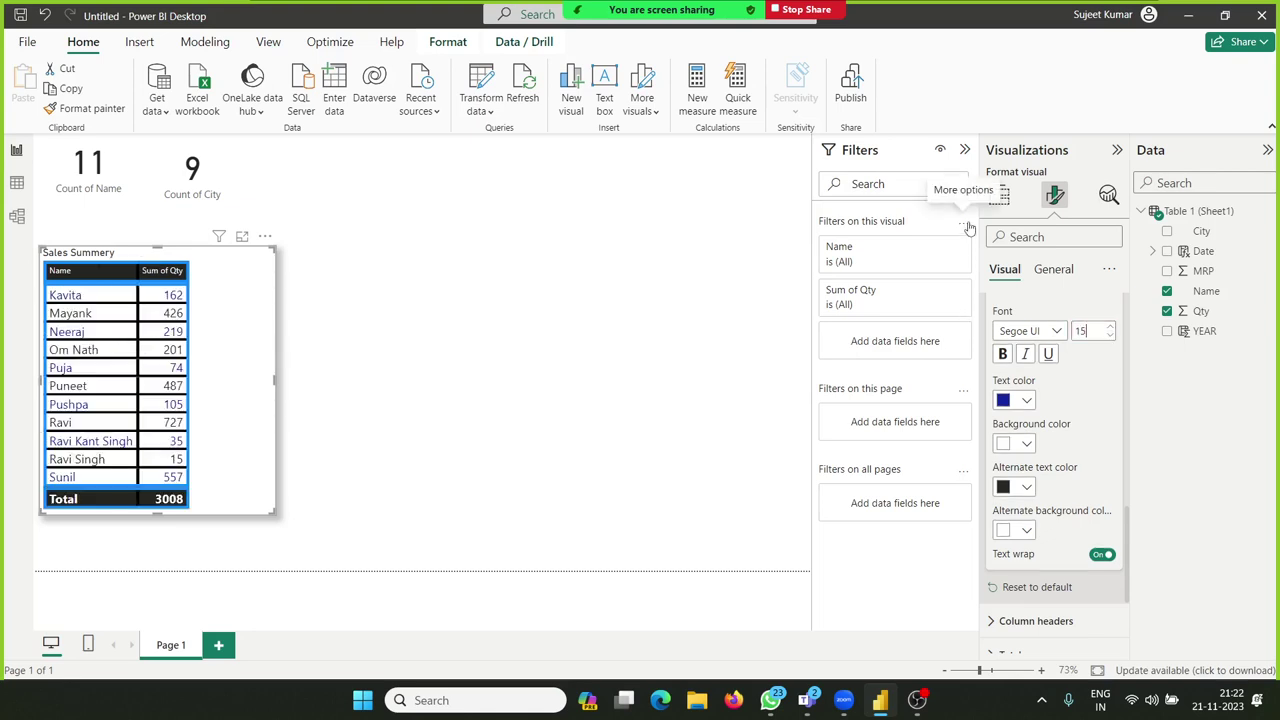
pyautogui.click(1010, 359)
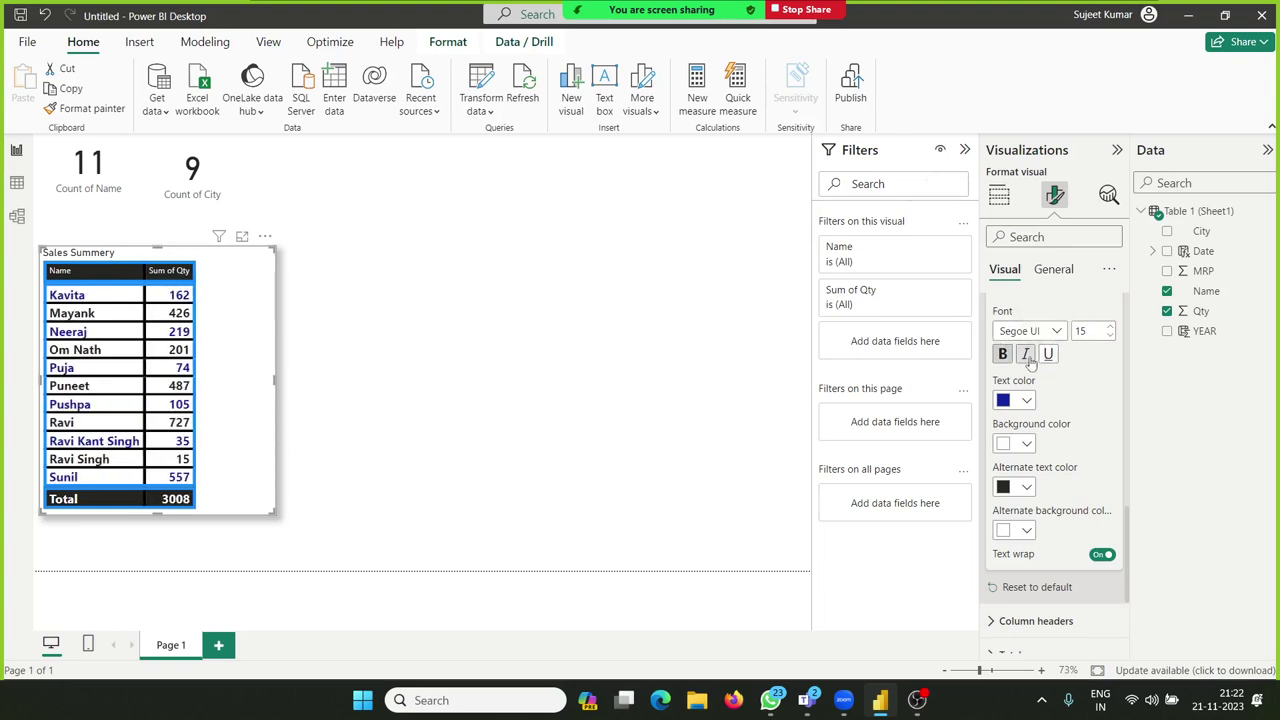
pyautogui.click(1027, 358)
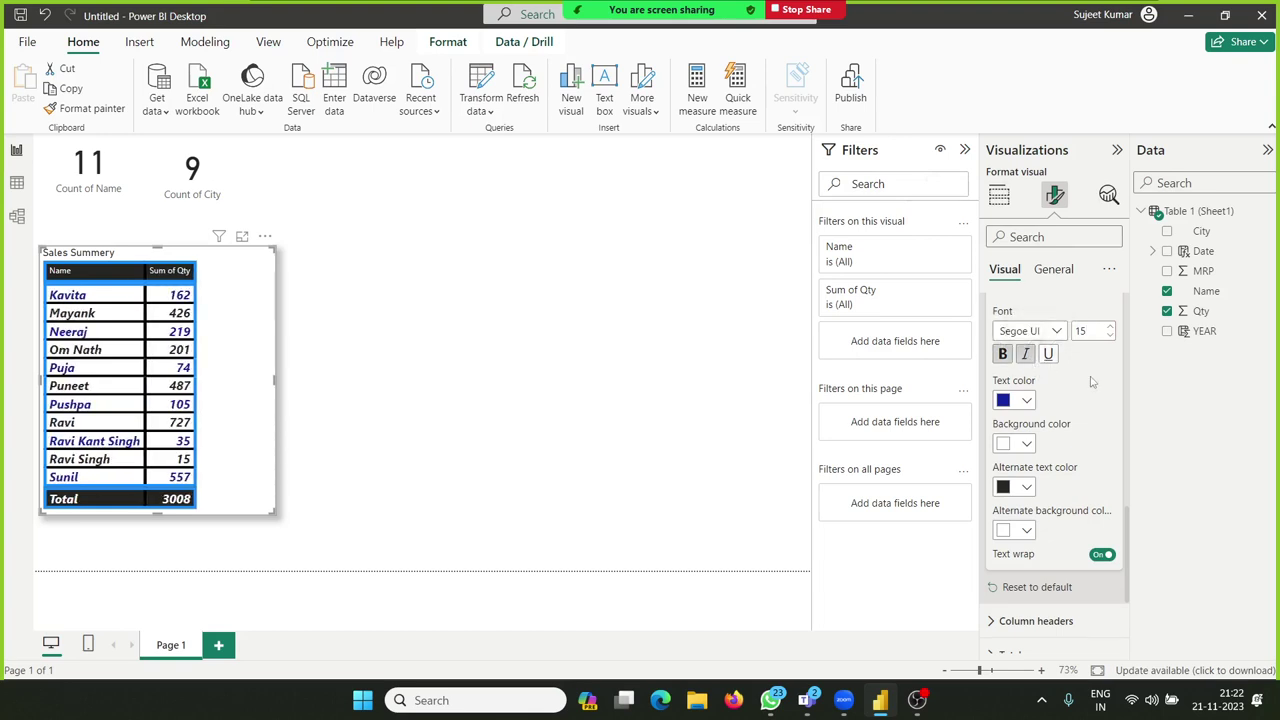
pyautogui.scroll(1, 1093, 381)
pyautogui.scroll(-3, 1092, 381)
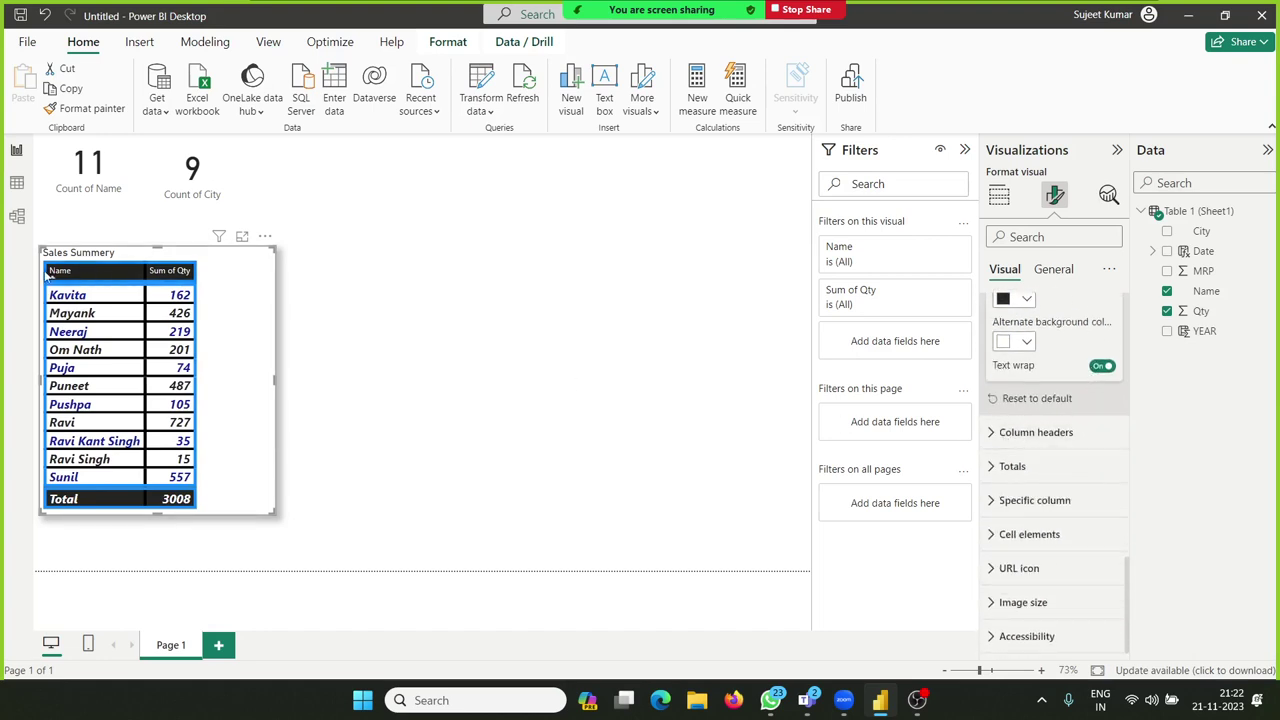
# Step: Center the column header text and make it blue
pyautogui.click(1003, 432)
pyautogui.scroll(-2, 1006, 462)
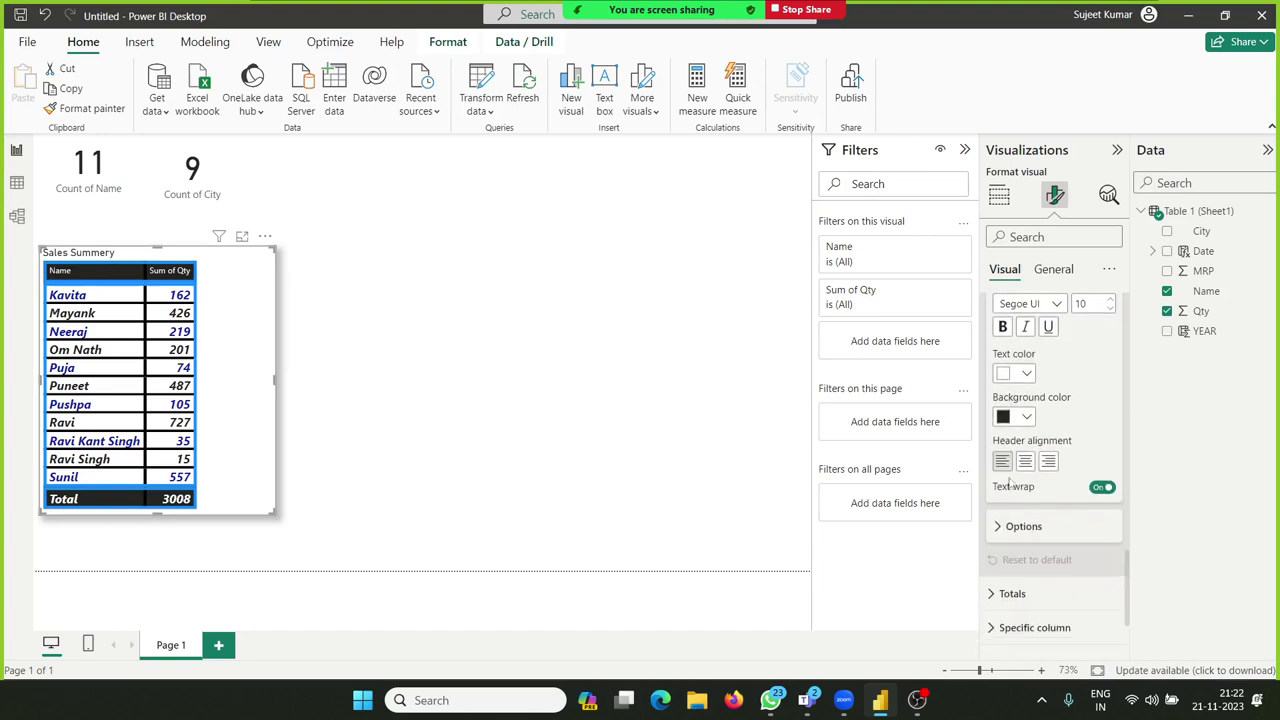
pyautogui.click(1026, 462)
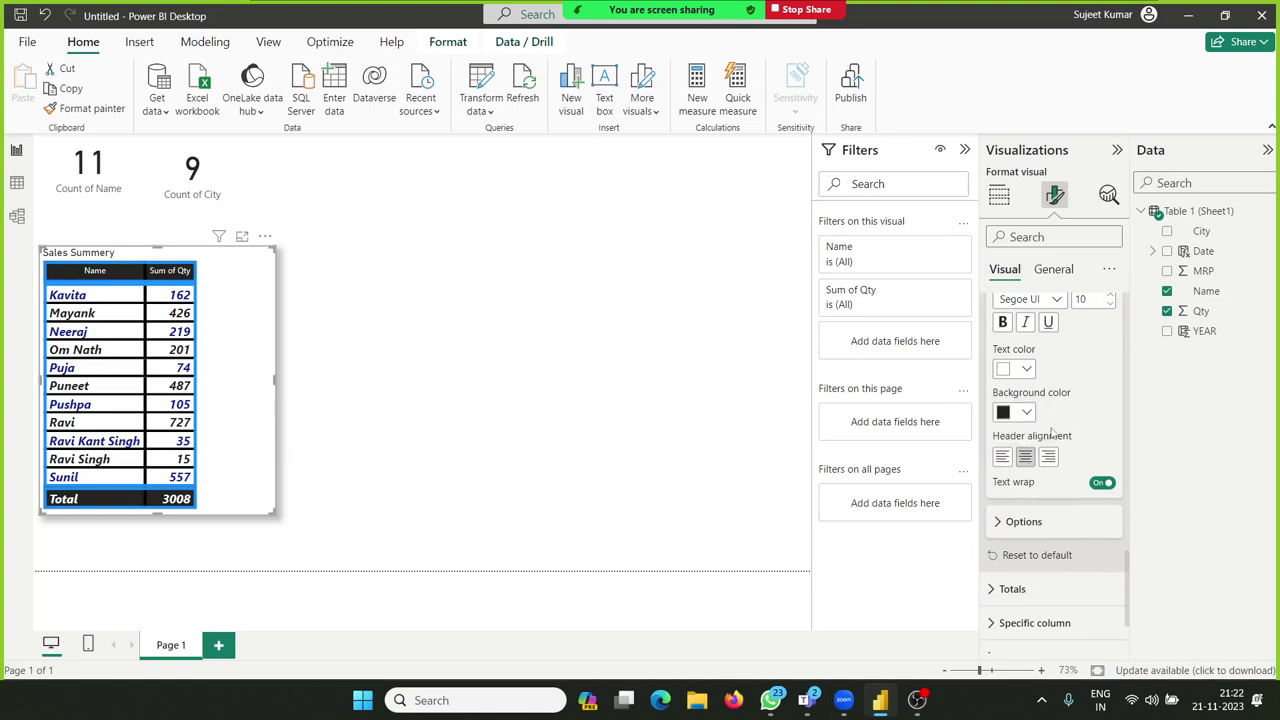
pyautogui.click(1027, 412)
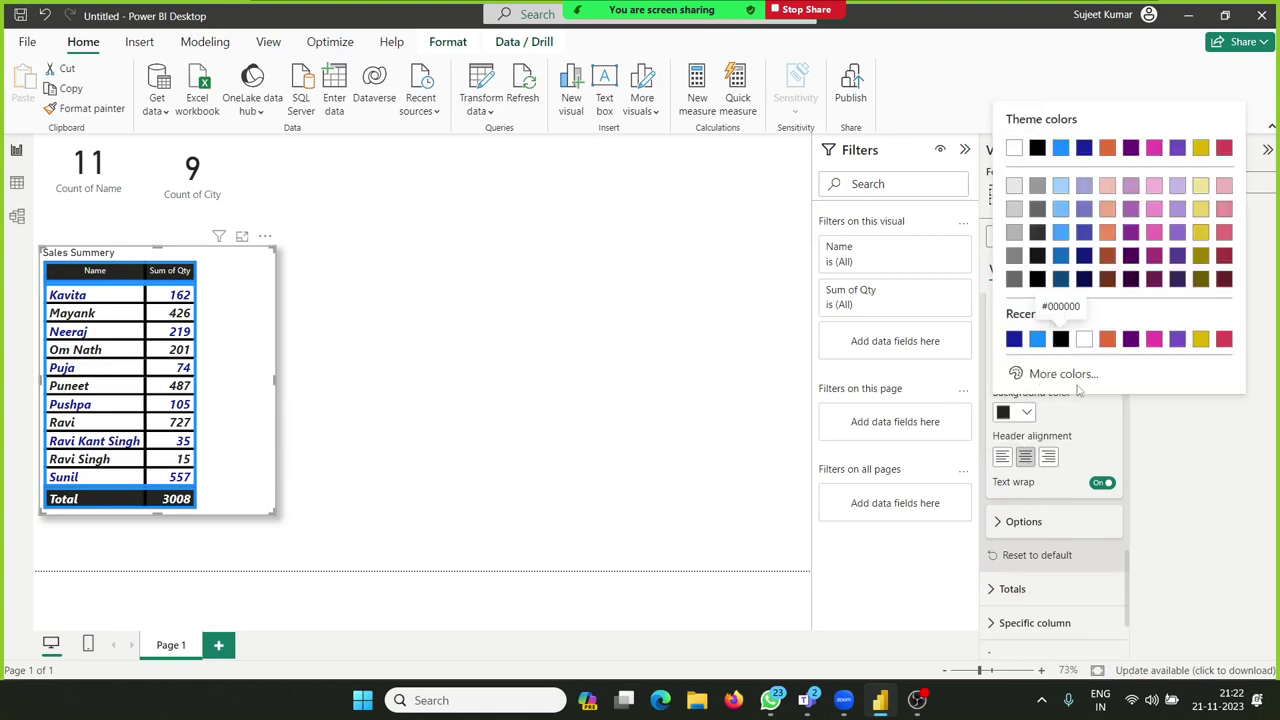
pyautogui.click(1107, 340)
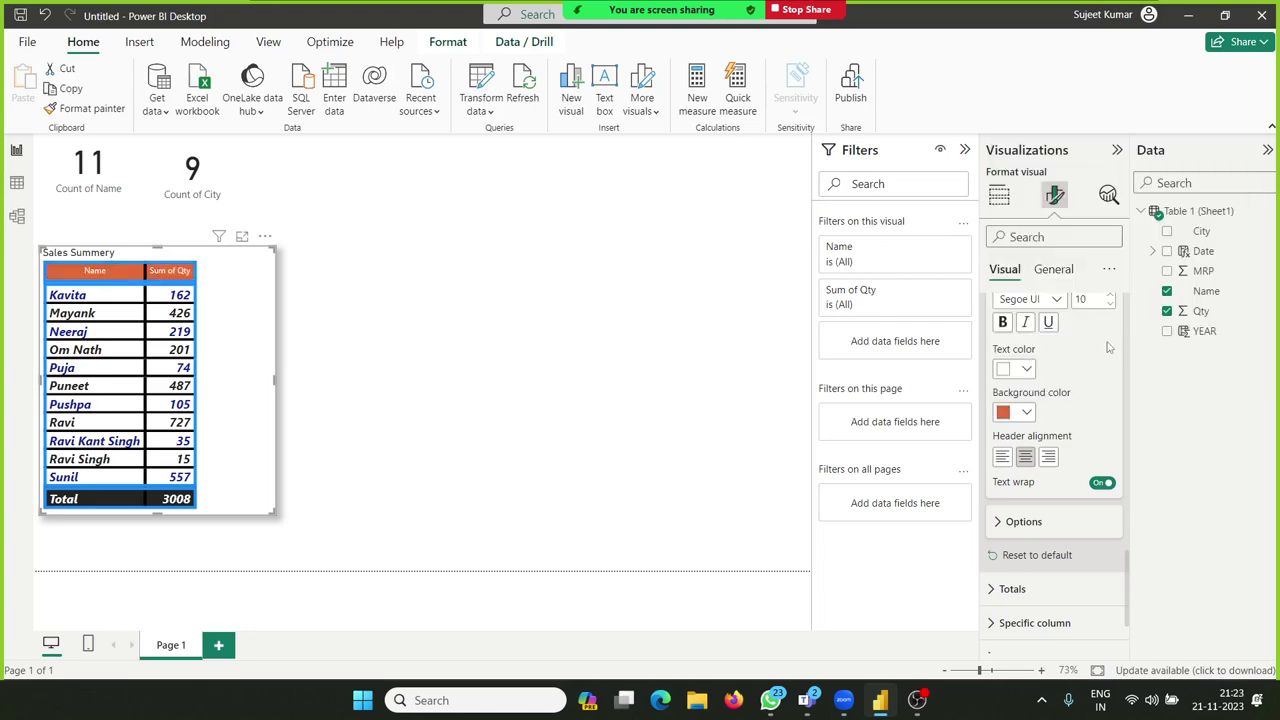
pyautogui.click(1027, 369)
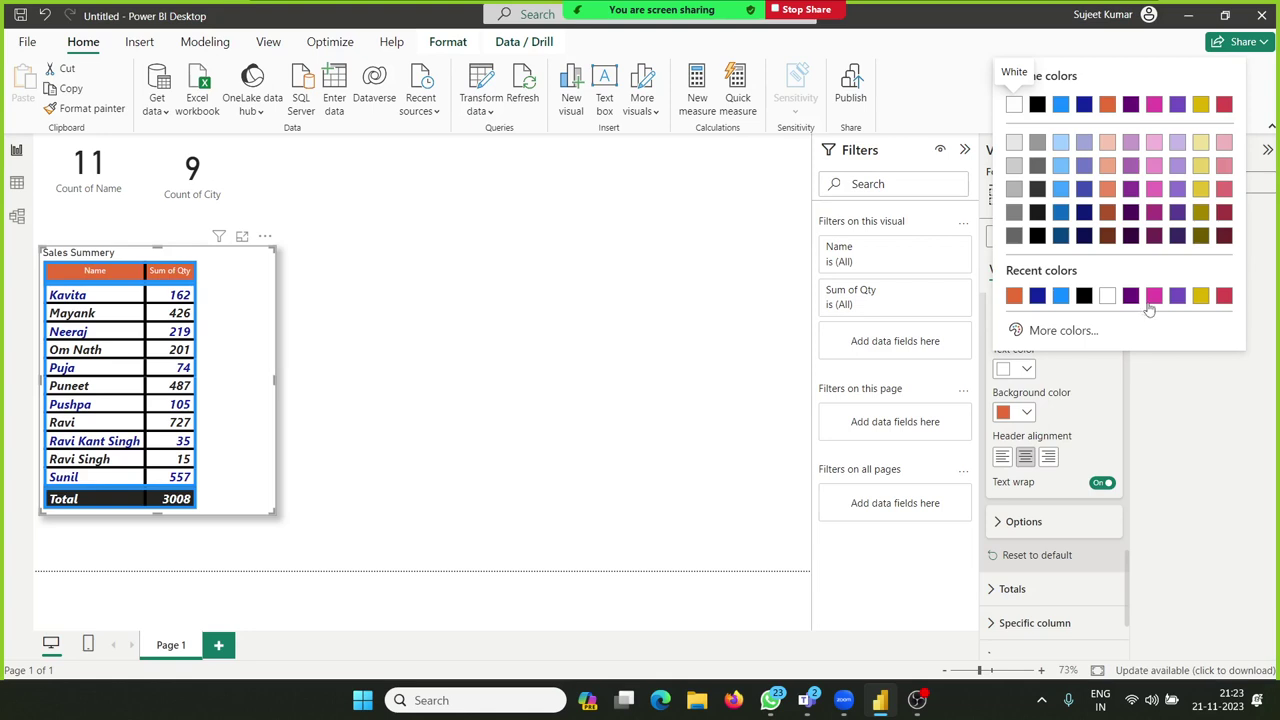
pyautogui.click(1061, 105)
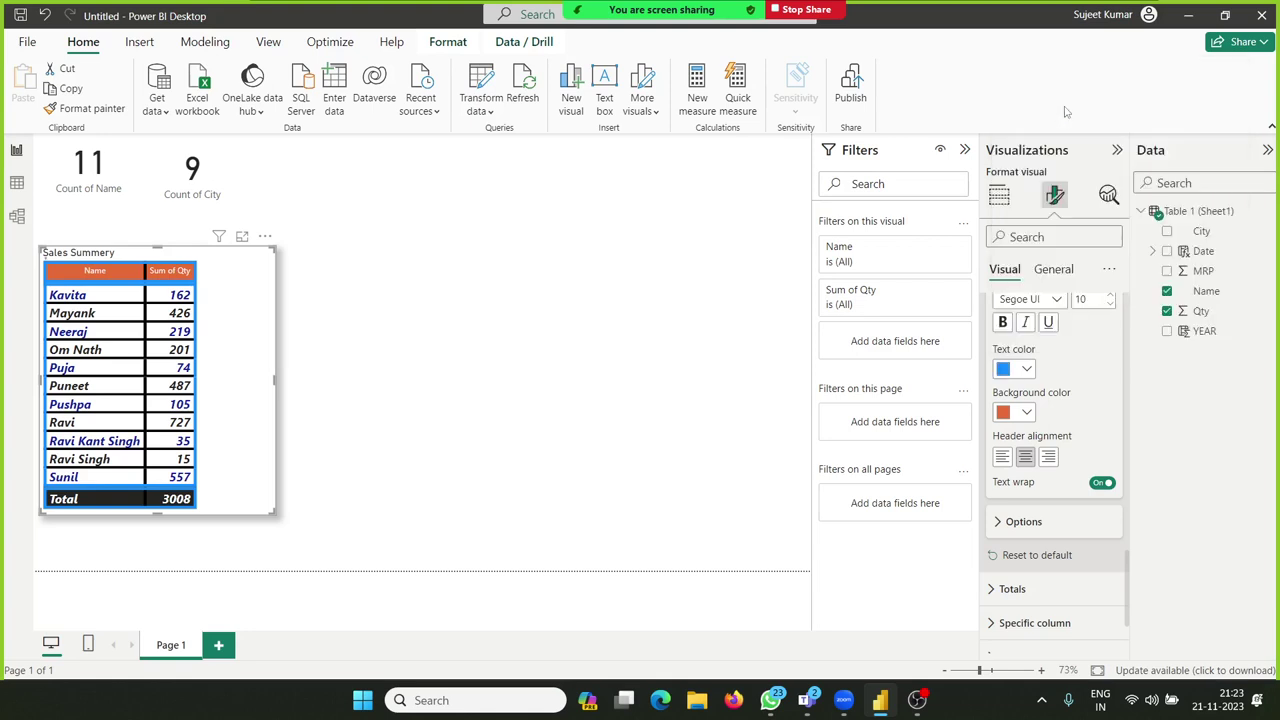
# Step: Change the column header background to white
pyautogui.click(1027, 412)
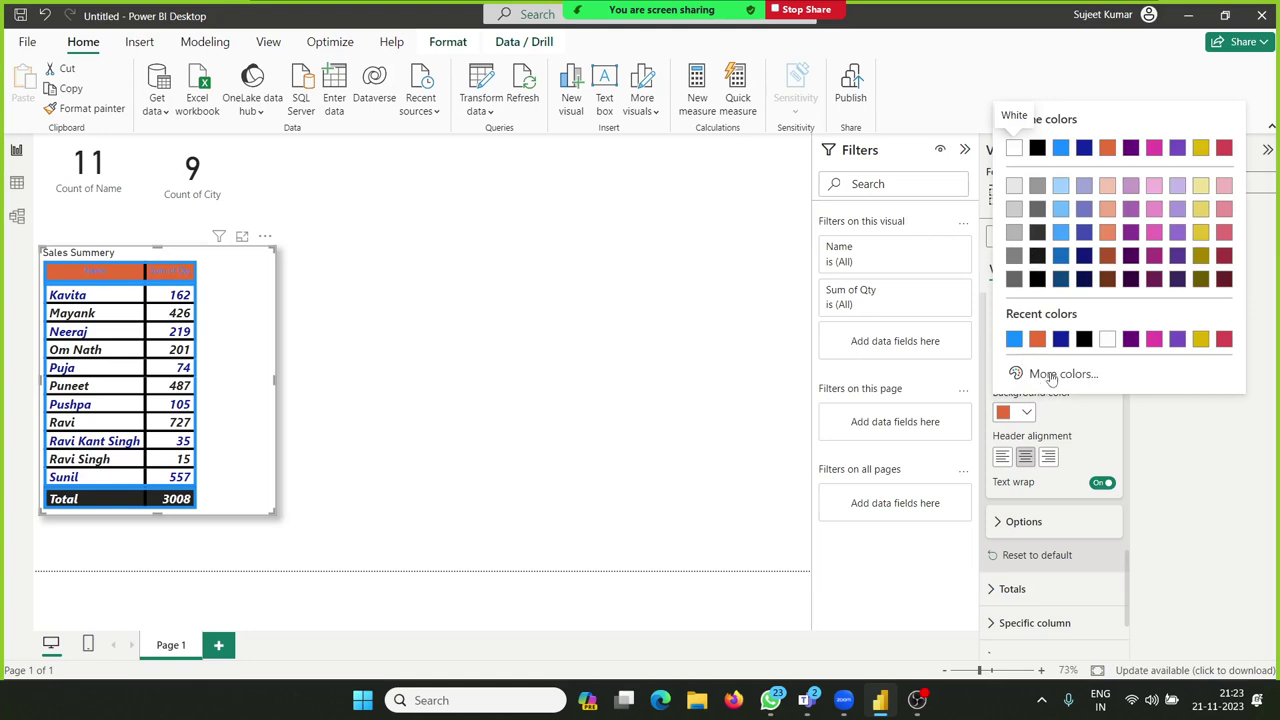
pyautogui.click(1055, 438)
pyautogui.click(1027, 416)
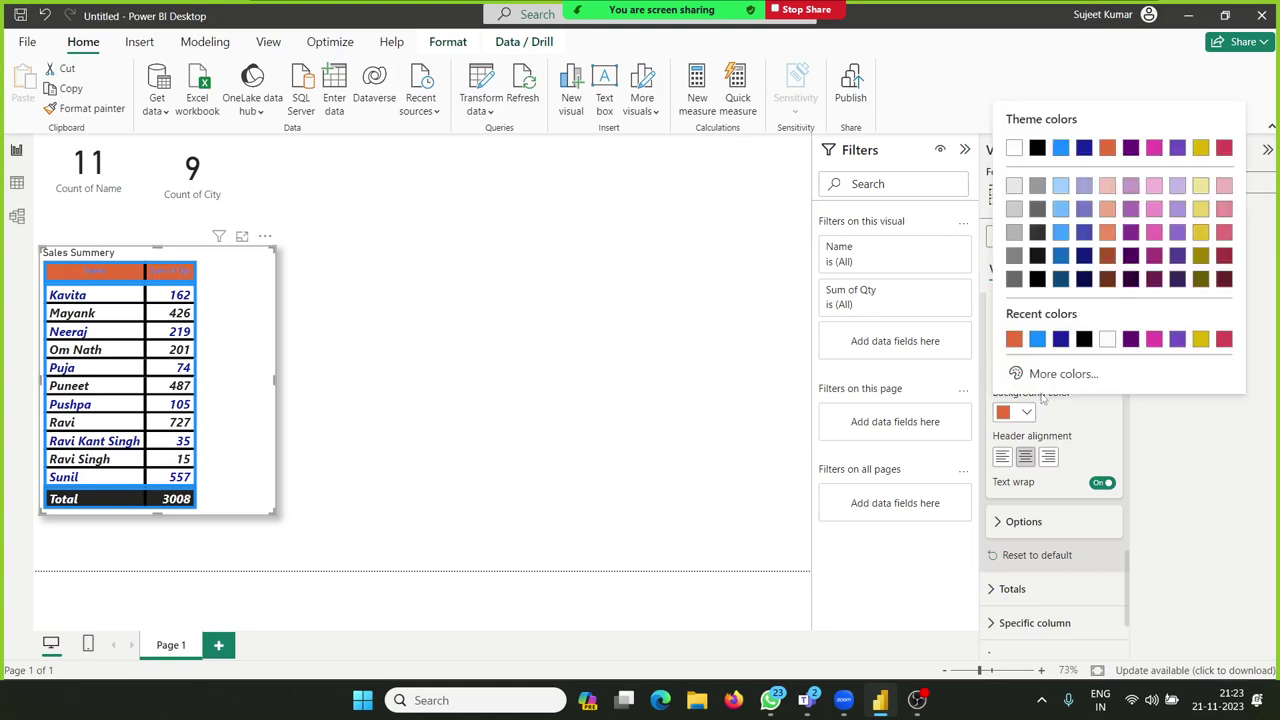
pyautogui.click(1016, 149)
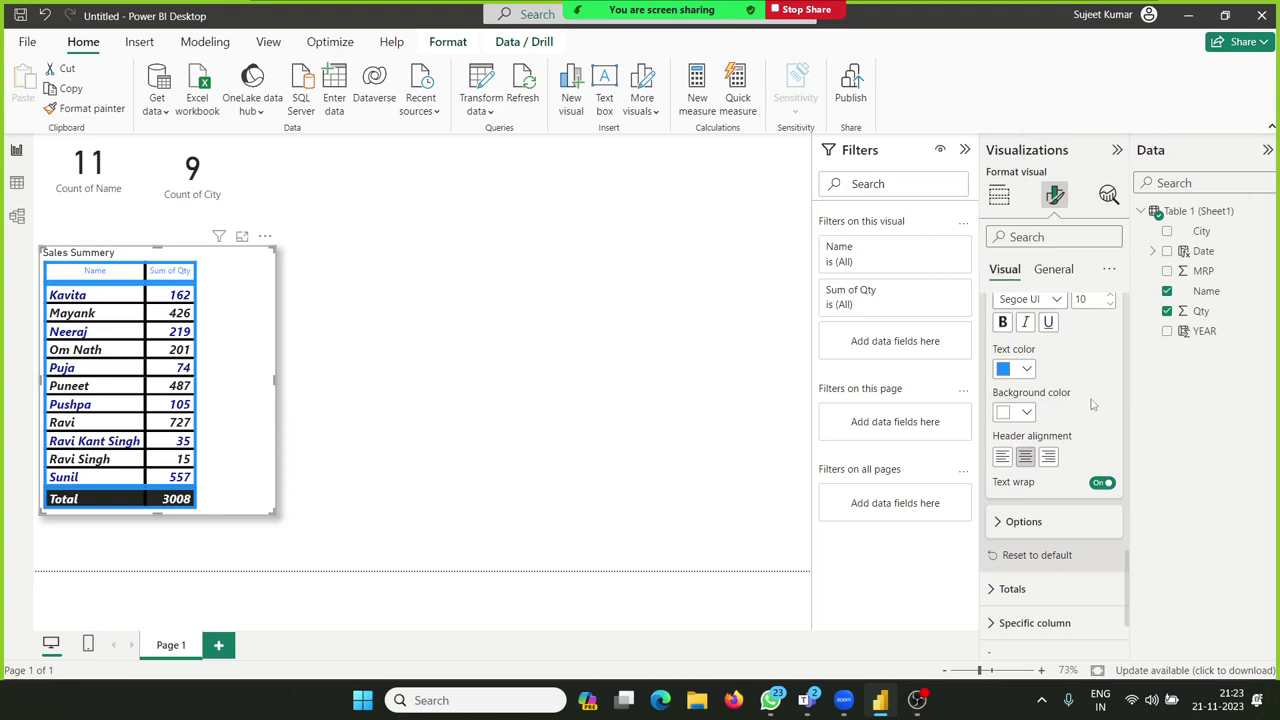
pyautogui.scroll(-3, 1096, 453)
pyautogui.scroll(3, 1094, 453)
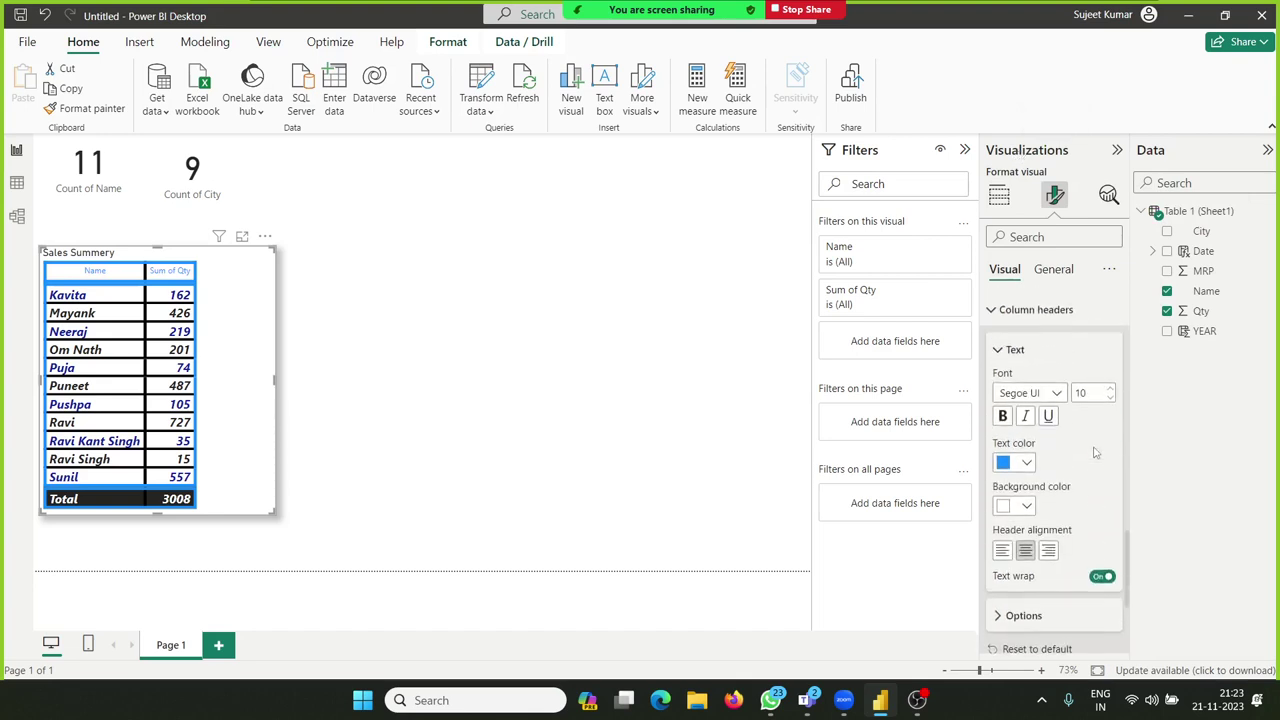
pyautogui.scroll(-1, 1094, 453)
pyautogui.scroll(-2, 1094, 453)
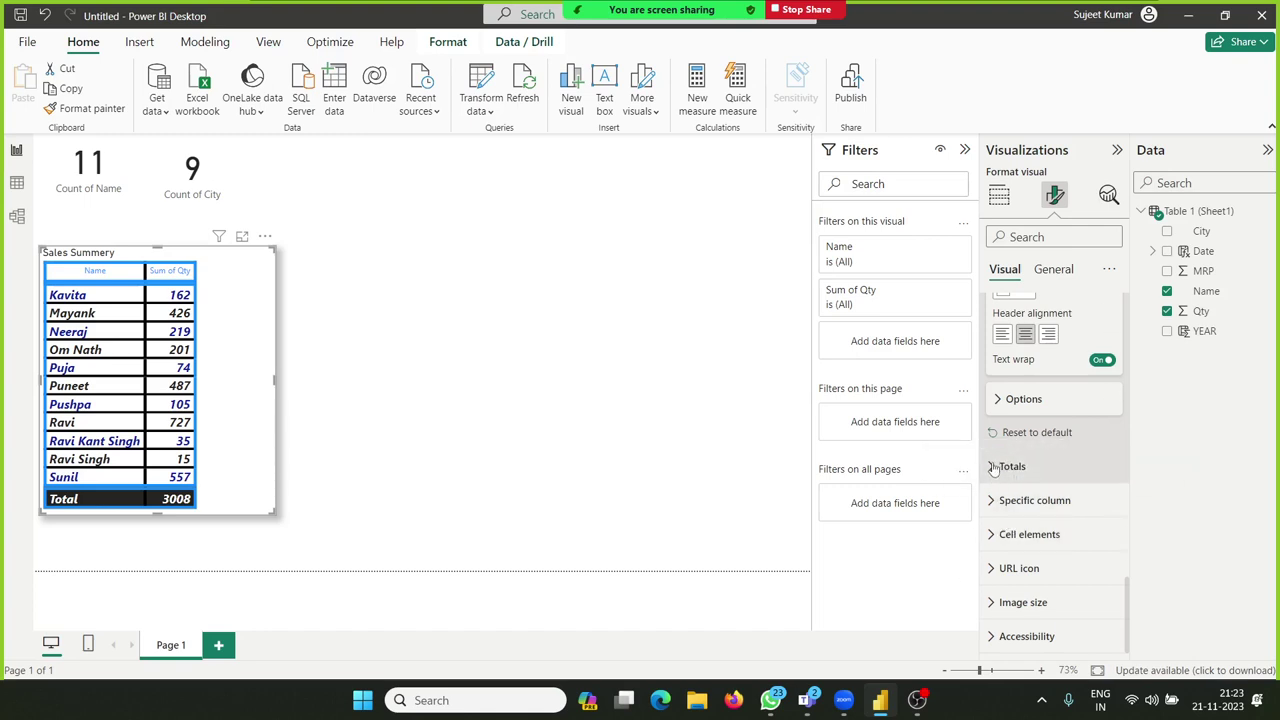
pyautogui.click(995, 467)
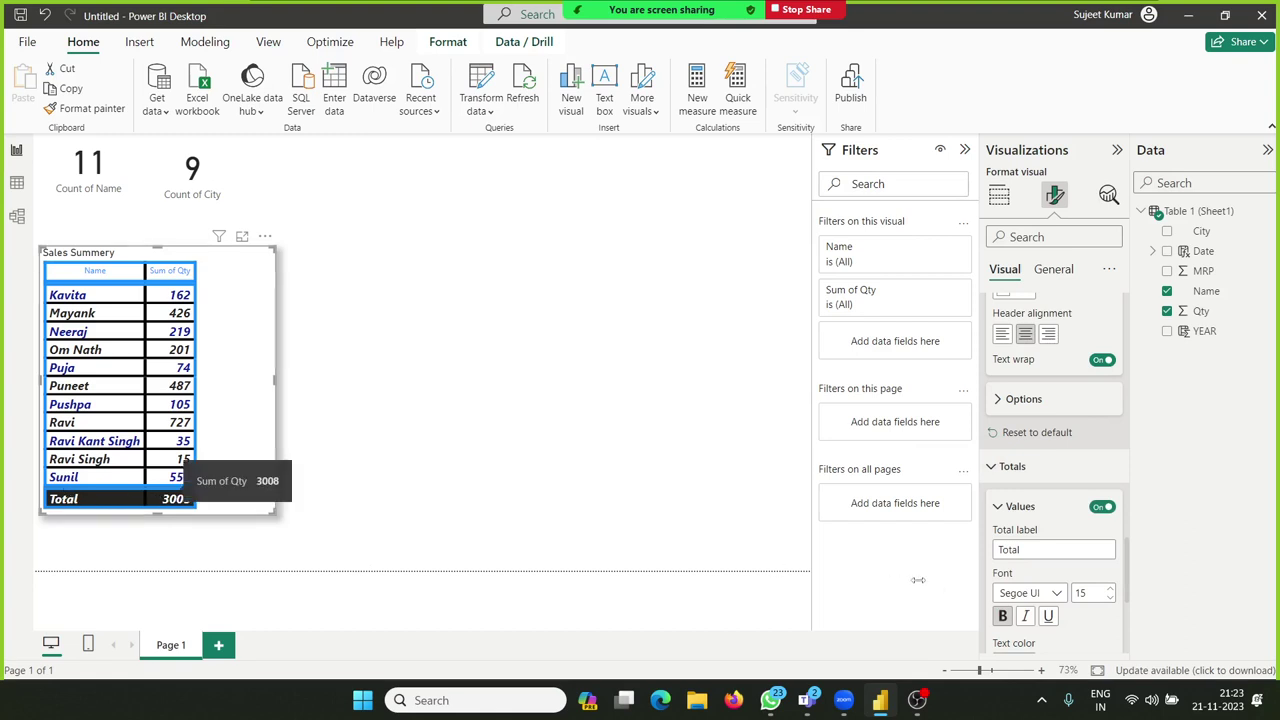
# Step: Target the Name column in Specific column settings, applying to values only
pyautogui.scroll(-3, 1047, 588)
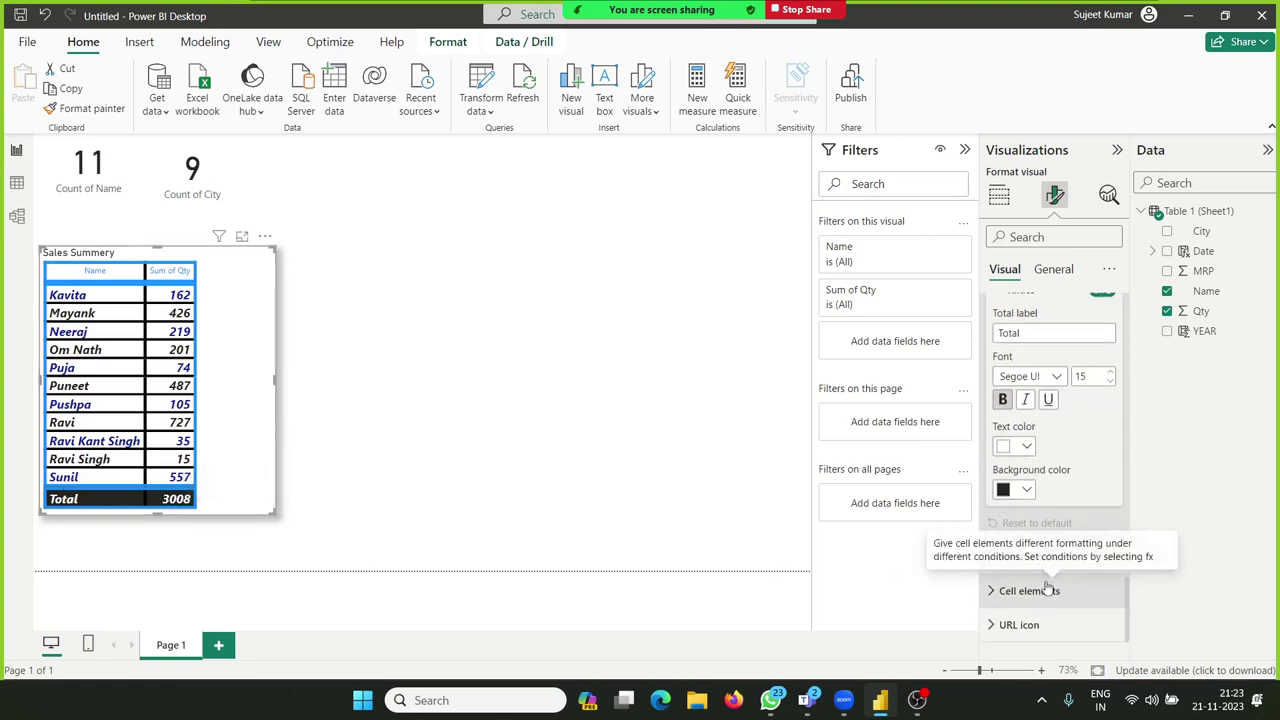
pyautogui.scroll(-1, 1090, 570)
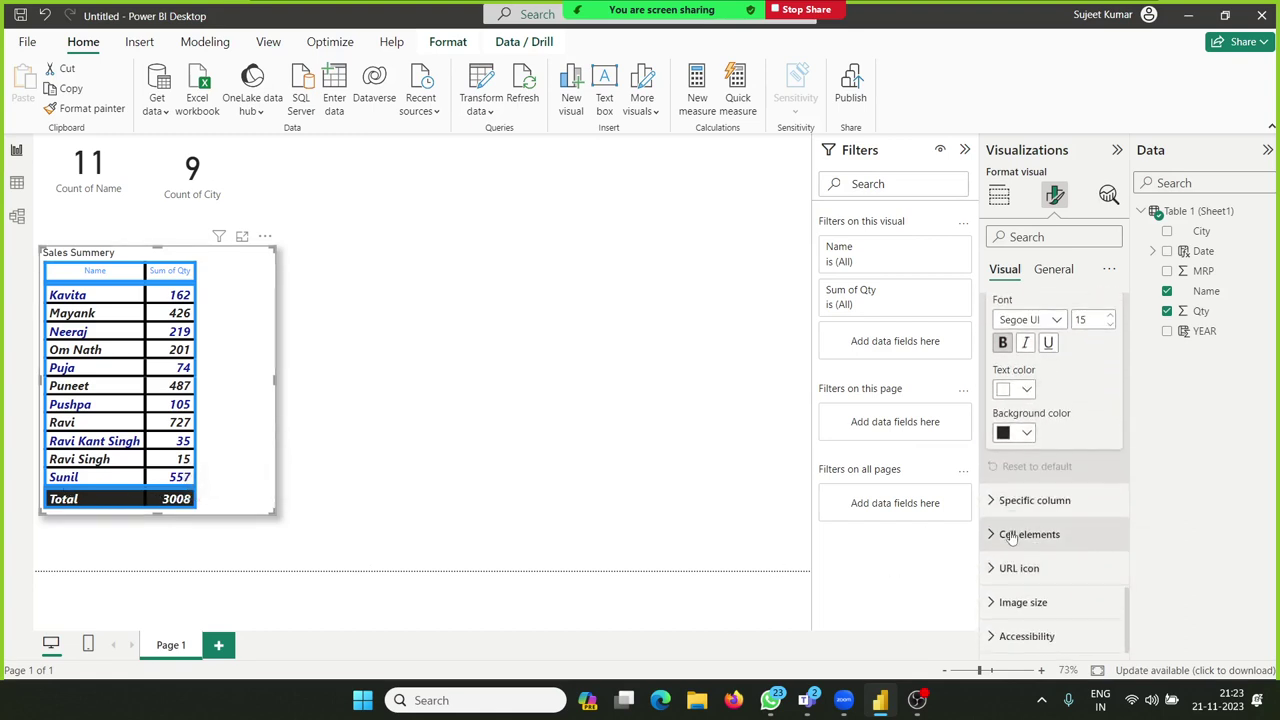
pyautogui.click(1035, 500)
pyautogui.scroll(-3, 1035, 485)
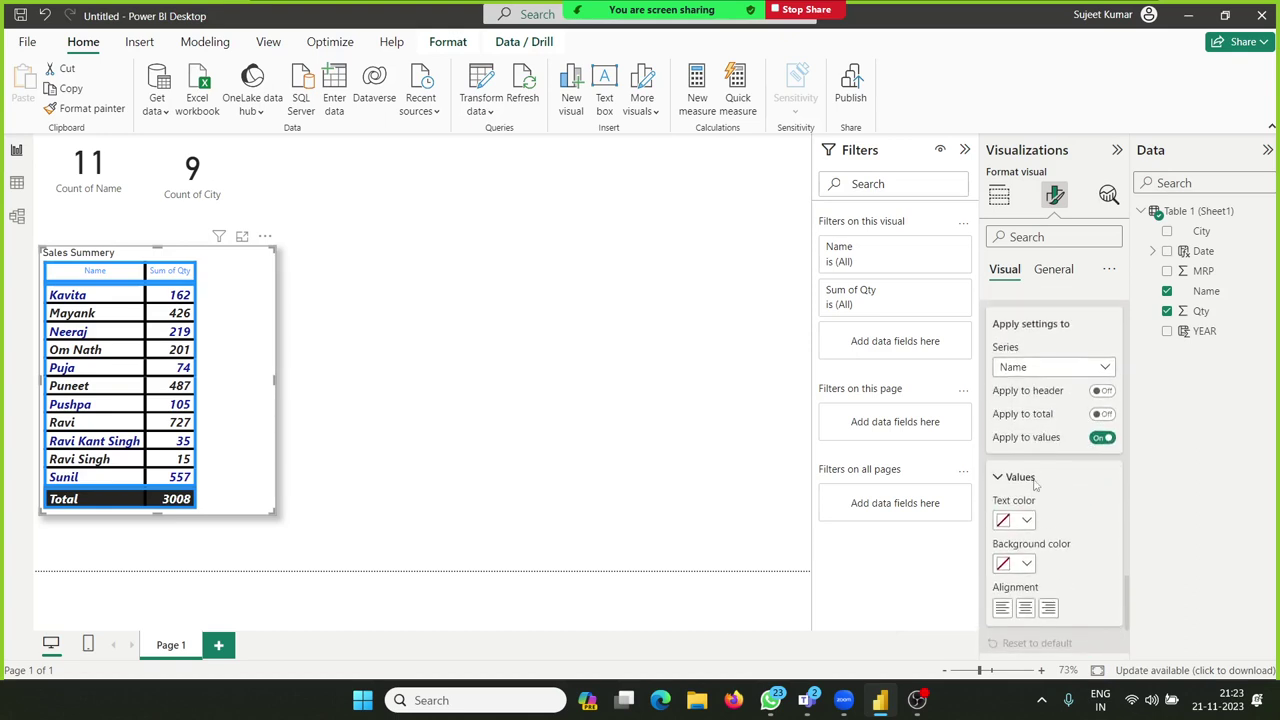
pyautogui.click(1006, 372)
pyautogui.click(1012, 387)
pyautogui.click(1104, 414)
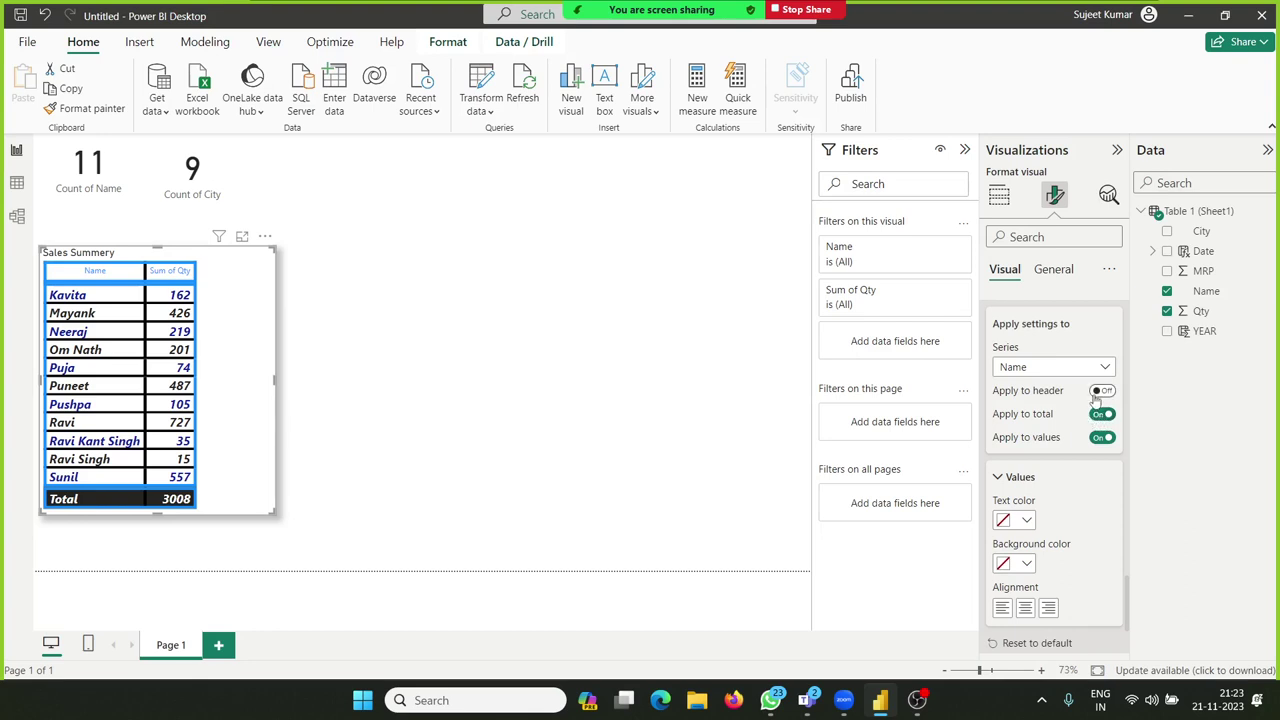
pyautogui.click(1102, 414)
pyautogui.click(1100, 391)
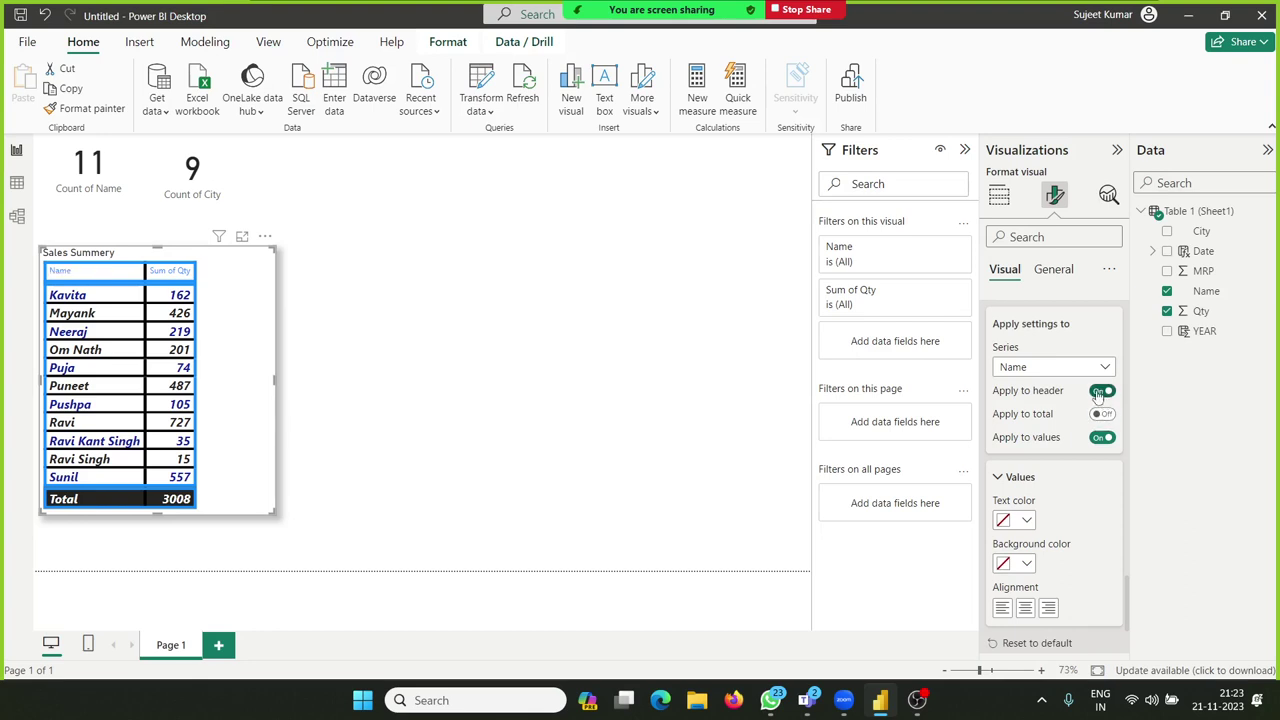
pyautogui.click(1099, 392)
# Step: Center-align the values in the Name column
pyautogui.scroll(-3, 1096, 460)
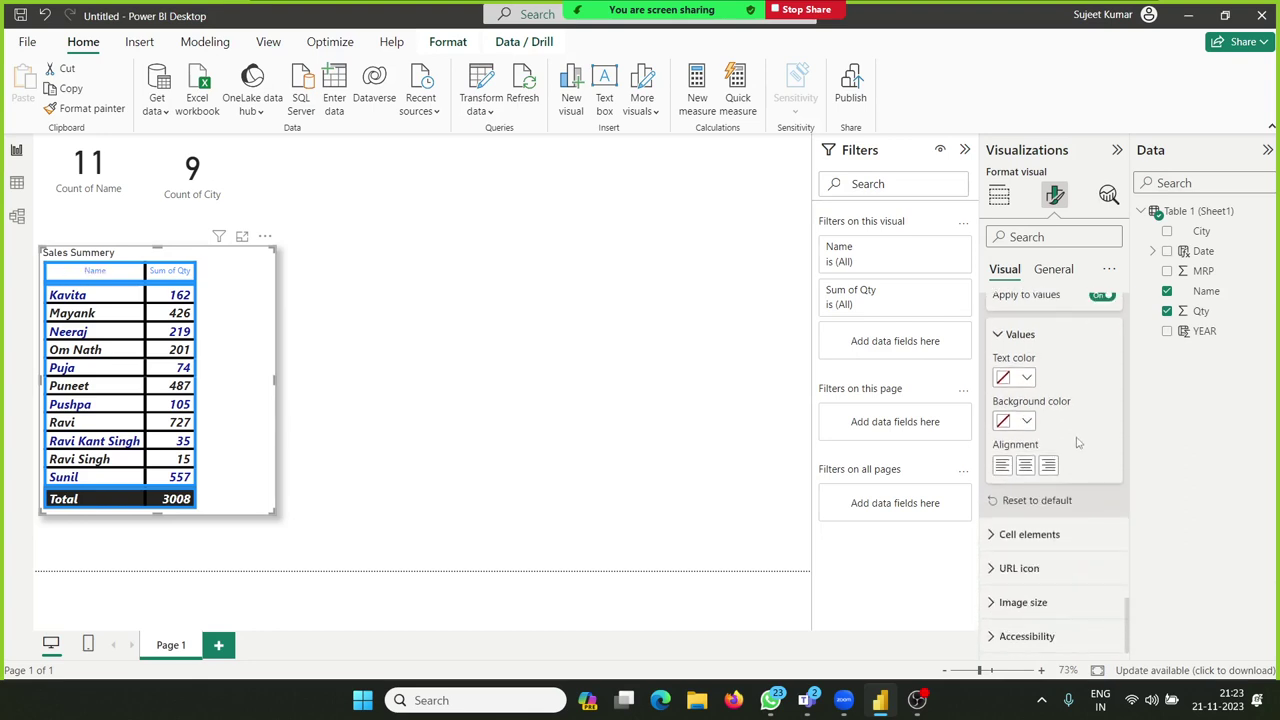
pyautogui.scroll(2, 1063, 415)
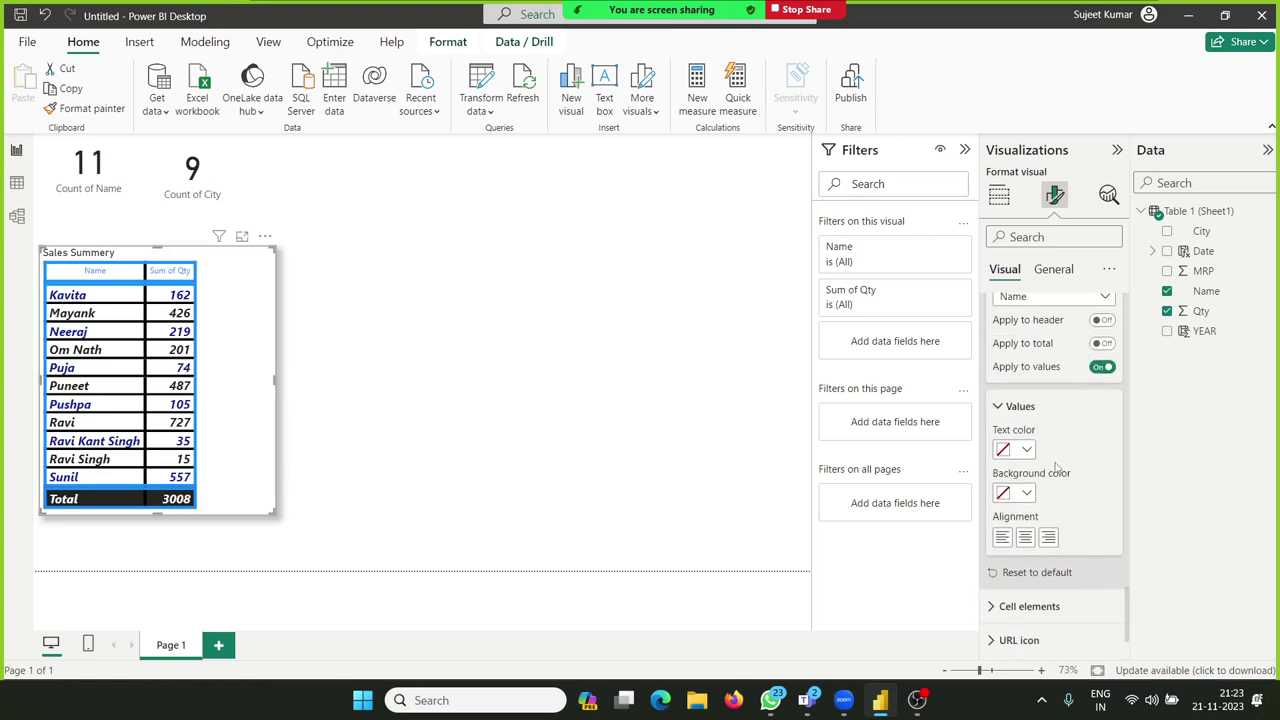
pyautogui.click(1026, 452)
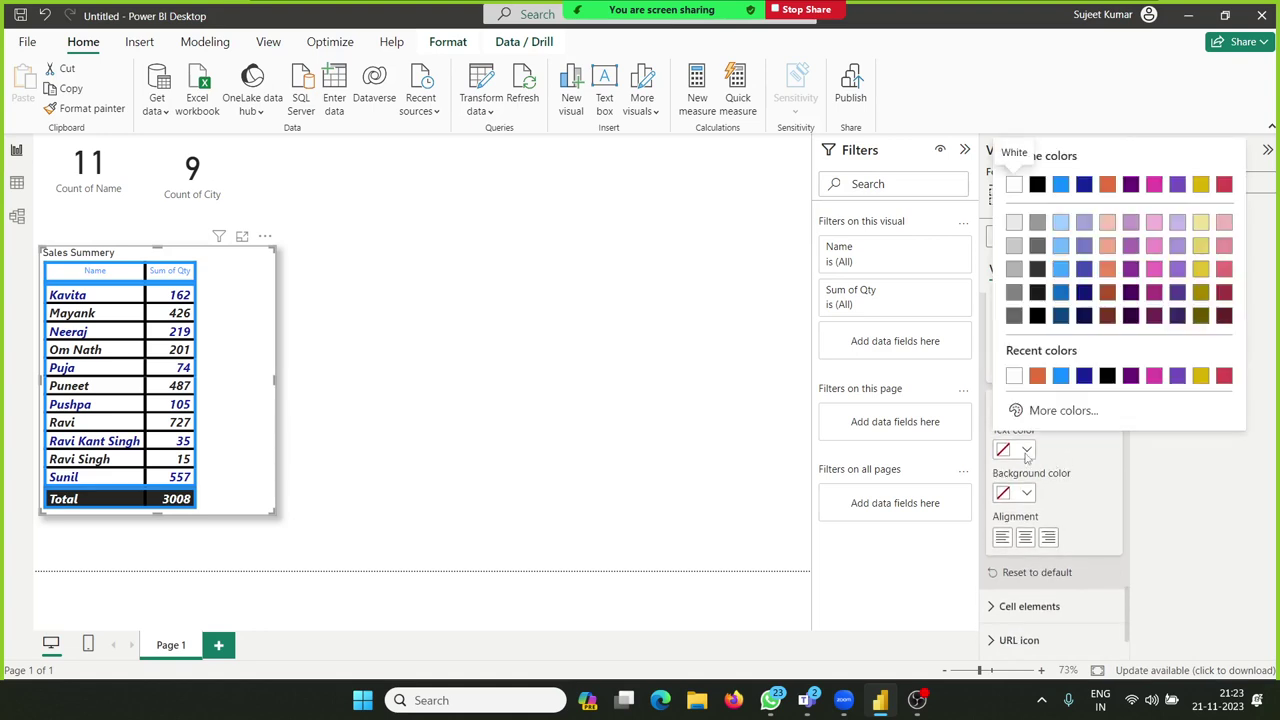
pyautogui.click(1026, 452)
pyautogui.click(1025, 537)
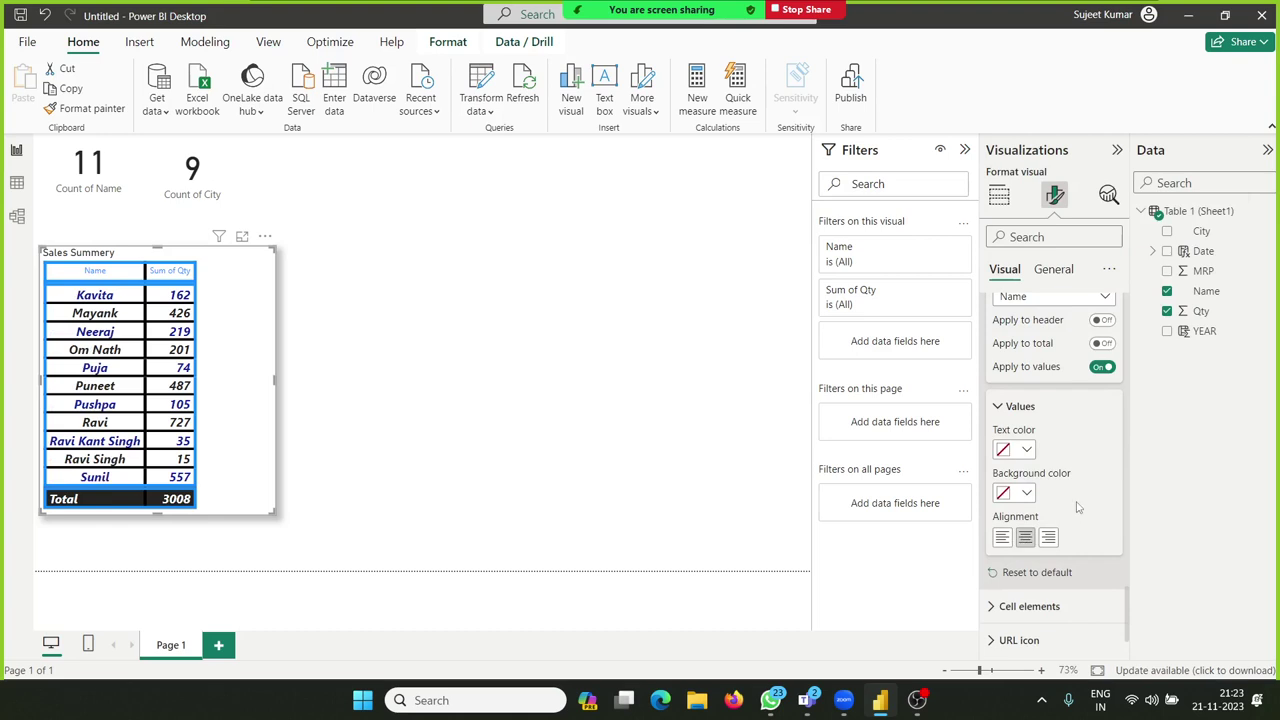
pyautogui.scroll(-2, 1077, 507)
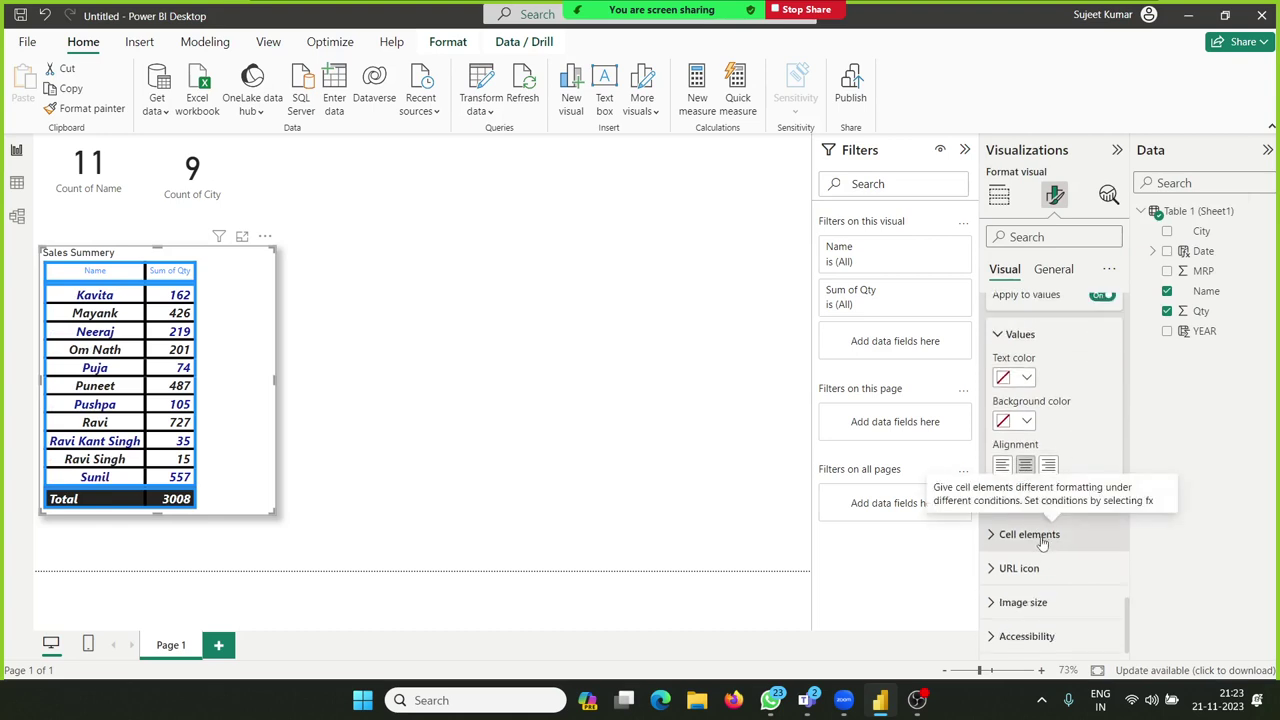
# Step: Choose Sum of Qty under Cell elements and turn its Font color formatting on
pyautogui.click(1041, 537)
pyautogui.scroll(-5, 1040, 545)
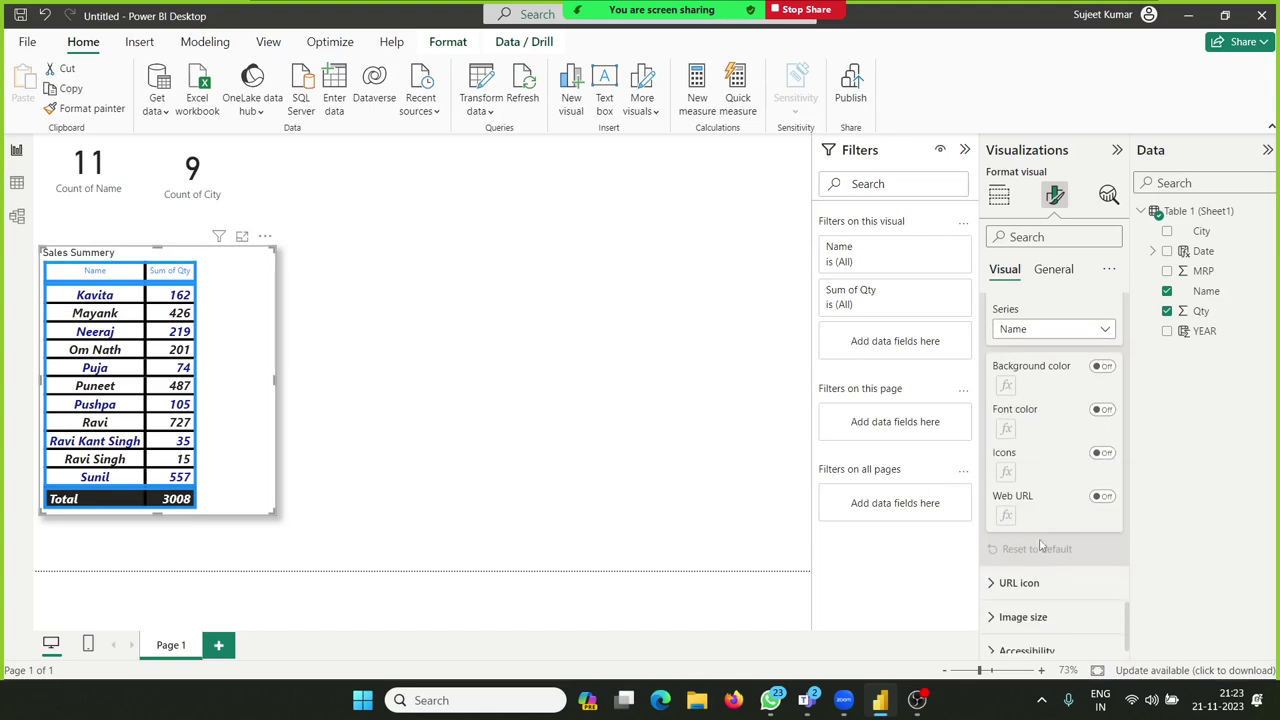
pyautogui.click(1041, 334)
pyautogui.click(1040, 338)
pyautogui.click(1040, 333)
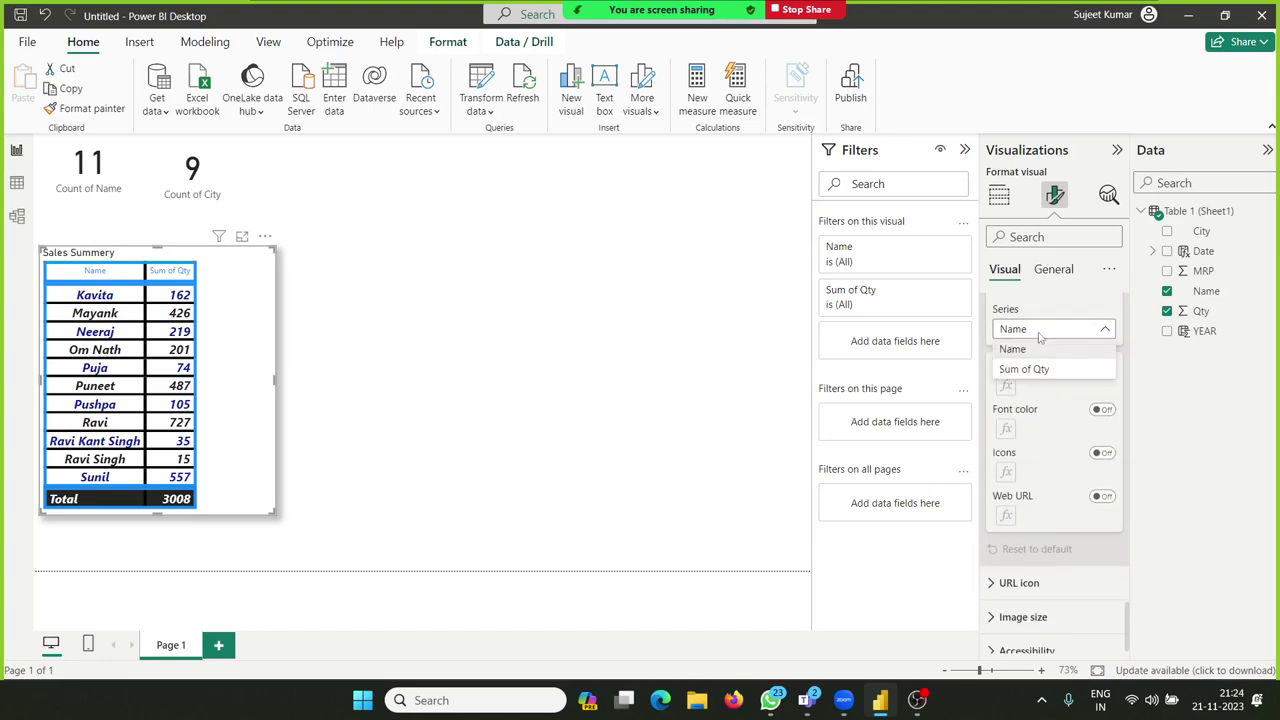
pyautogui.click(1027, 372)
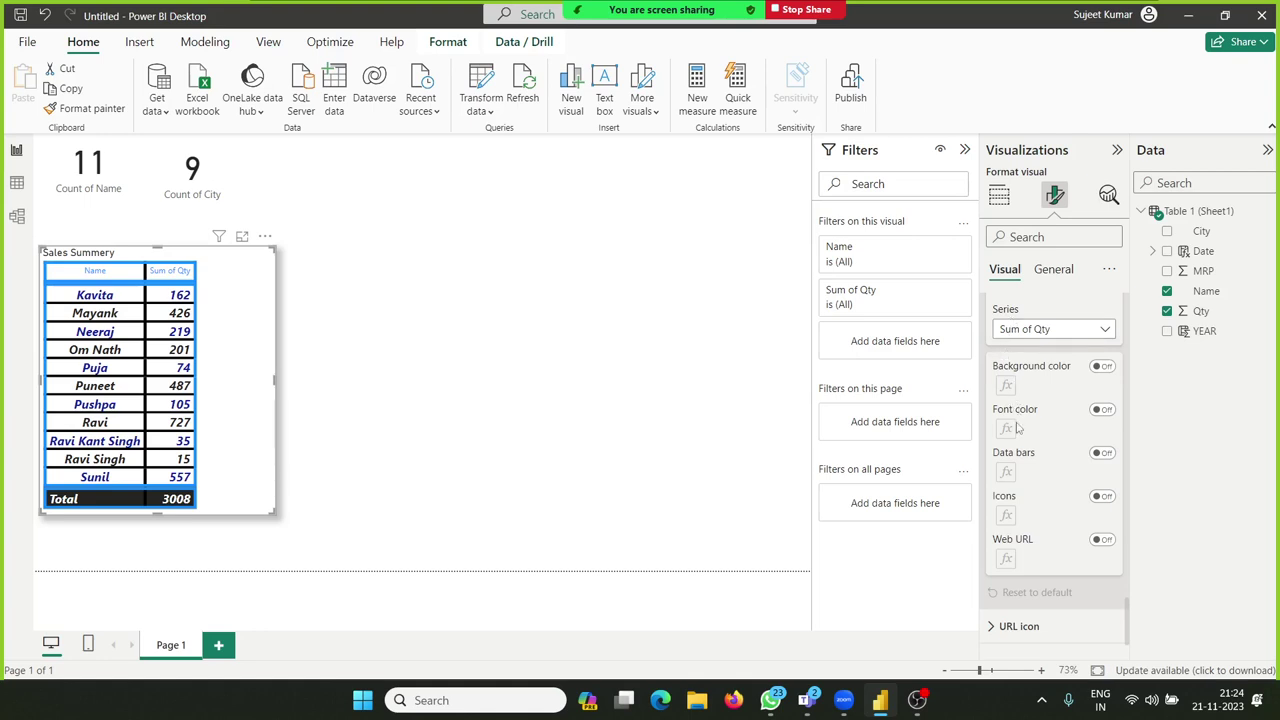
pyautogui.click(1103, 411)
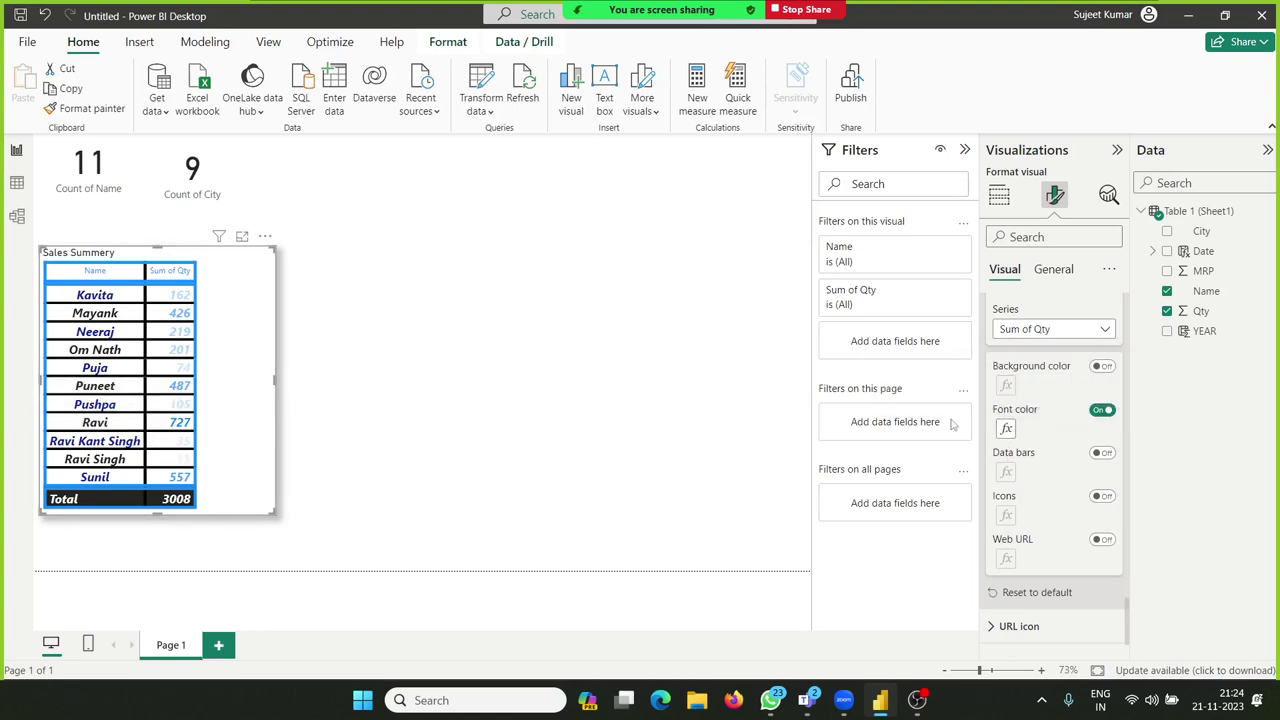
# Step: In the Sum of Qty font colour dialog, try a custom gradient minimum of 1
pyautogui.click(1007, 429)
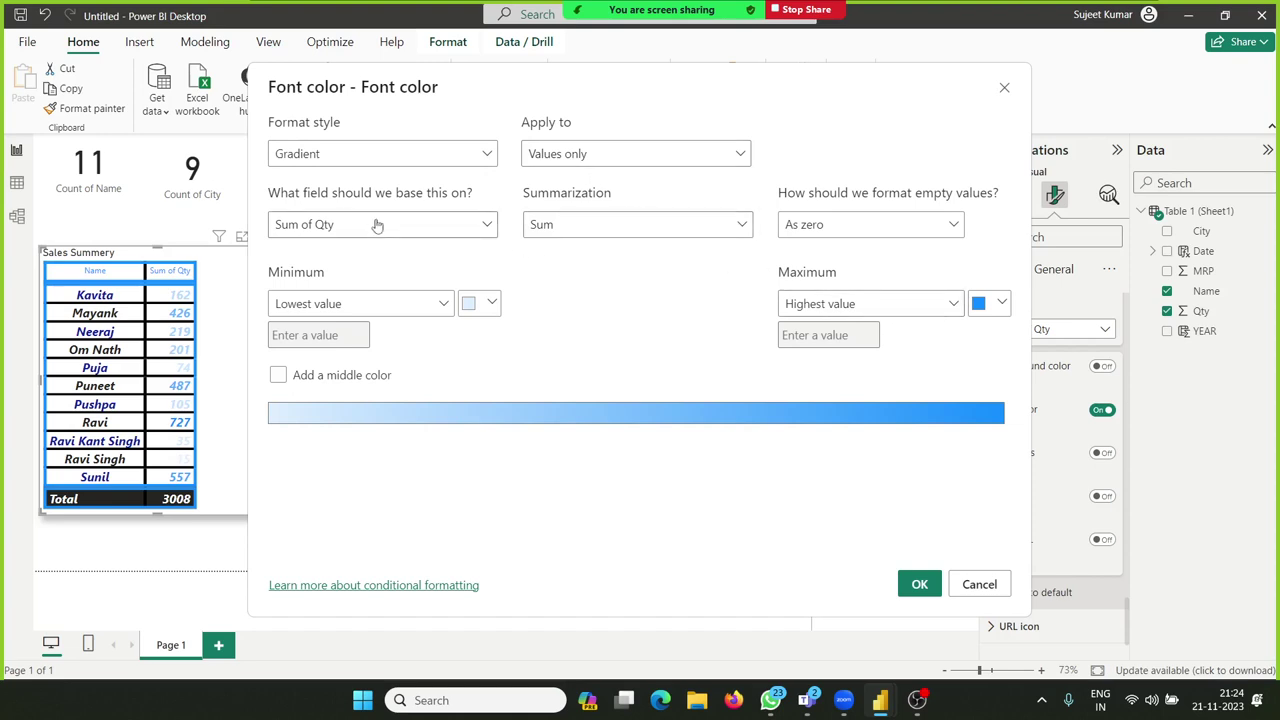
pyautogui.click(788, 232)
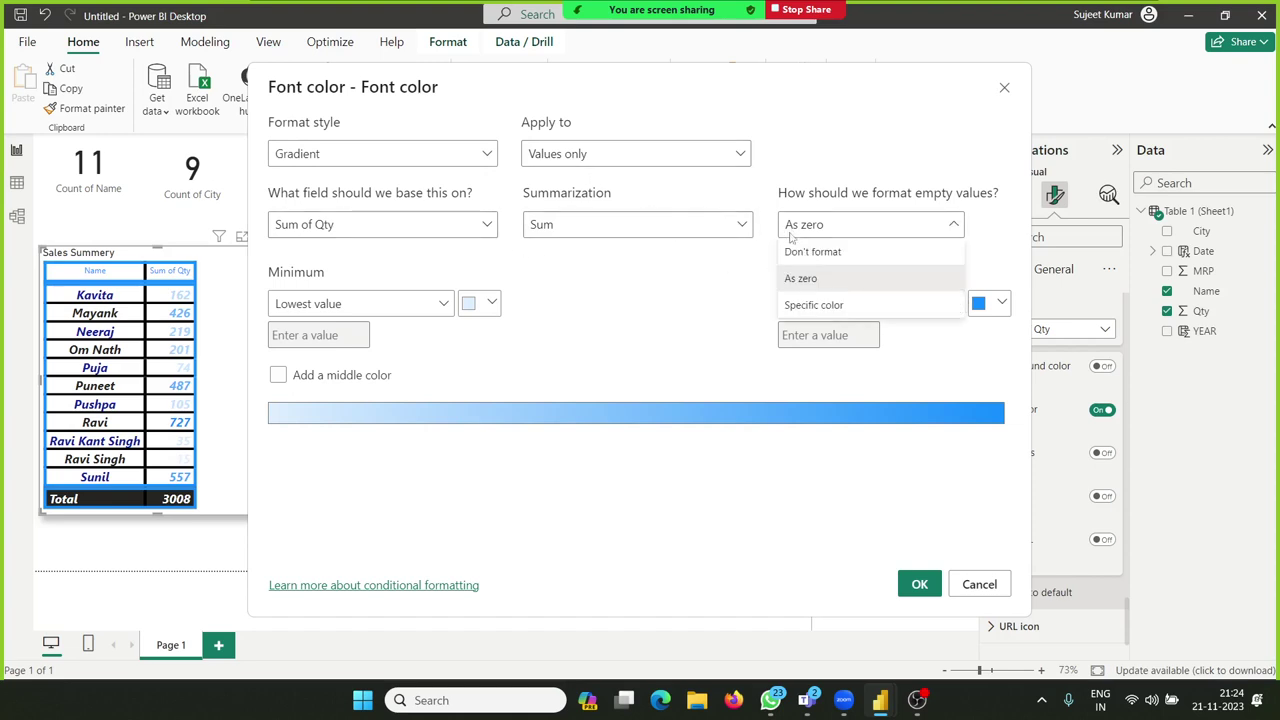
pyautogui.click(795, 237)
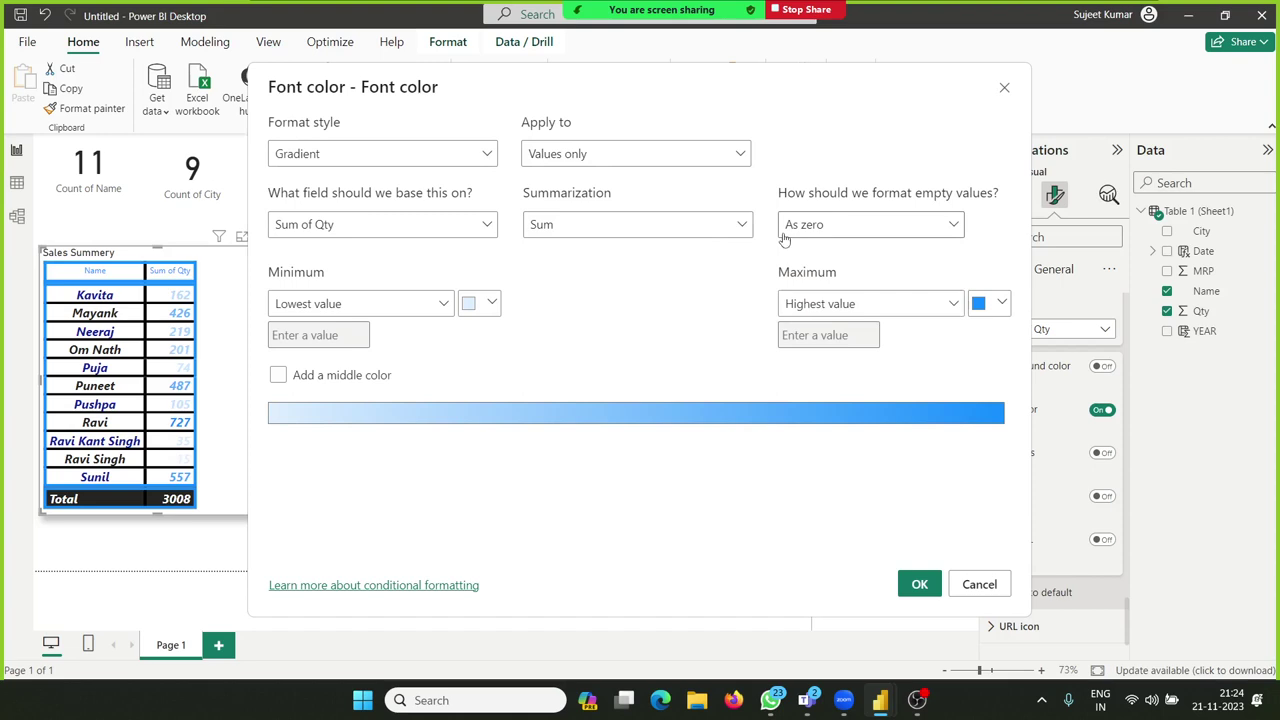
pyautogui.click(450, 308)
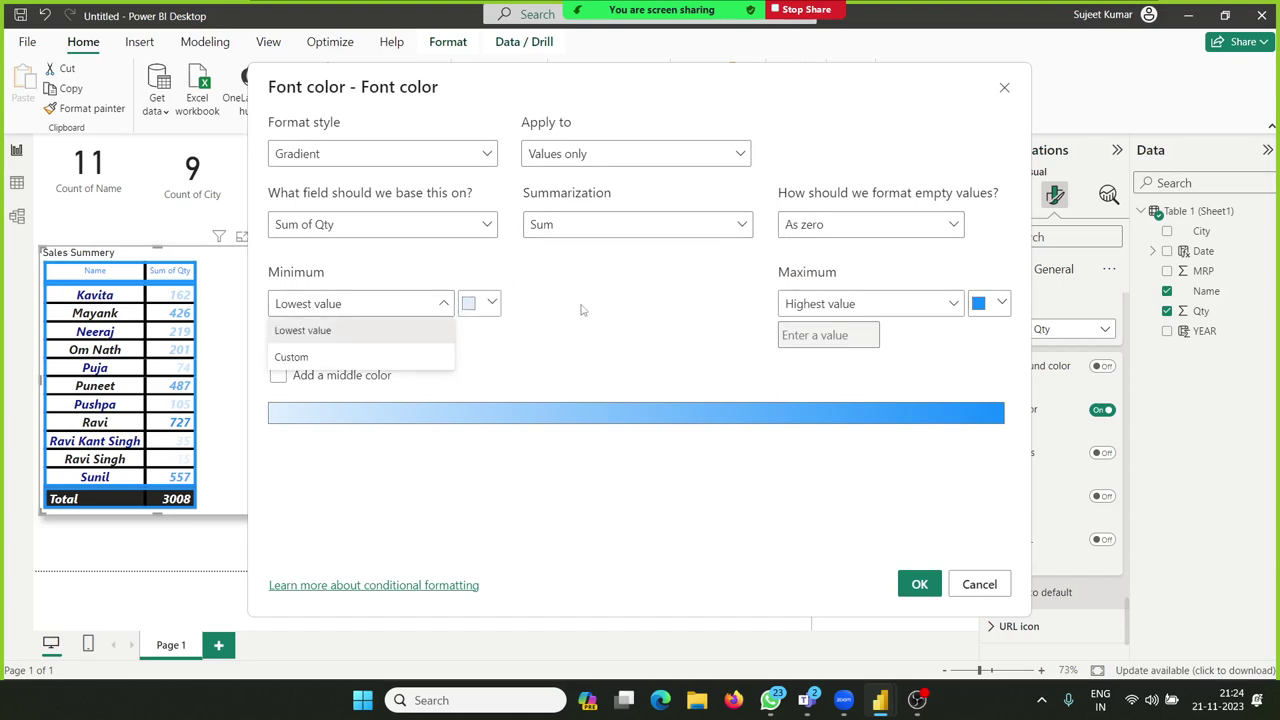
pyautogui.click(390, 360)
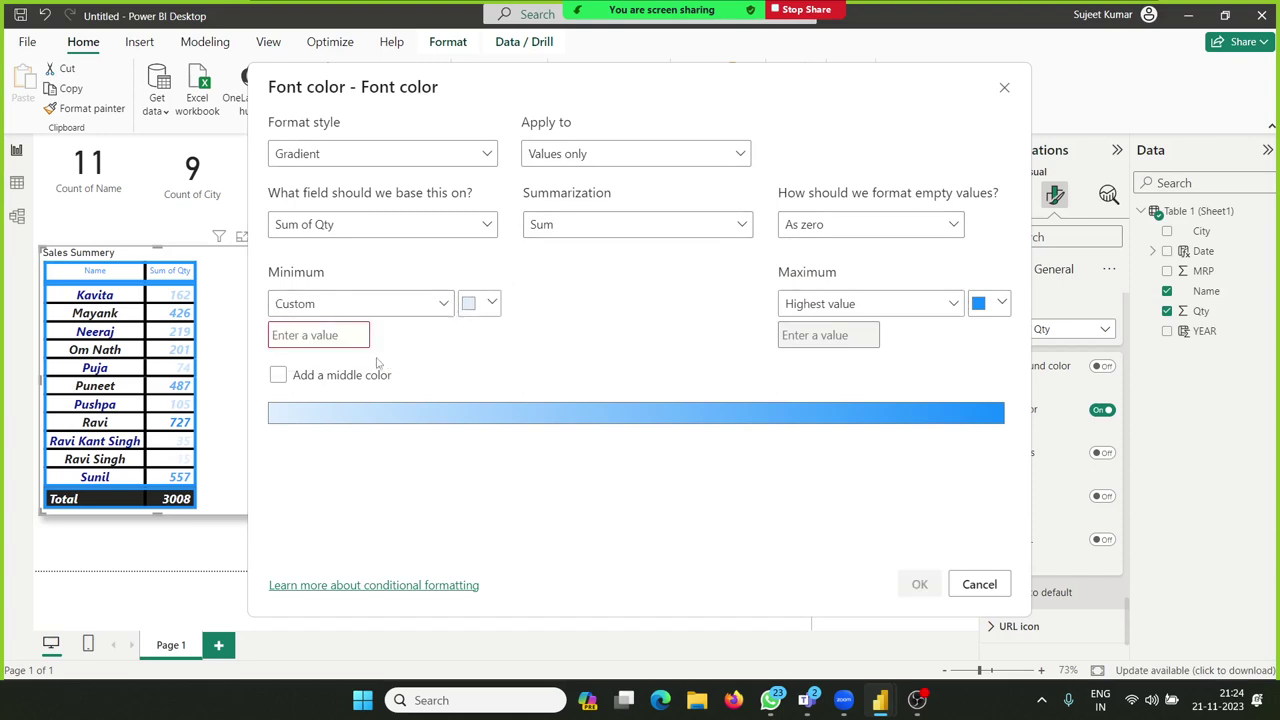
pyautogui.click(336, 335)
pyautogui.write('100')
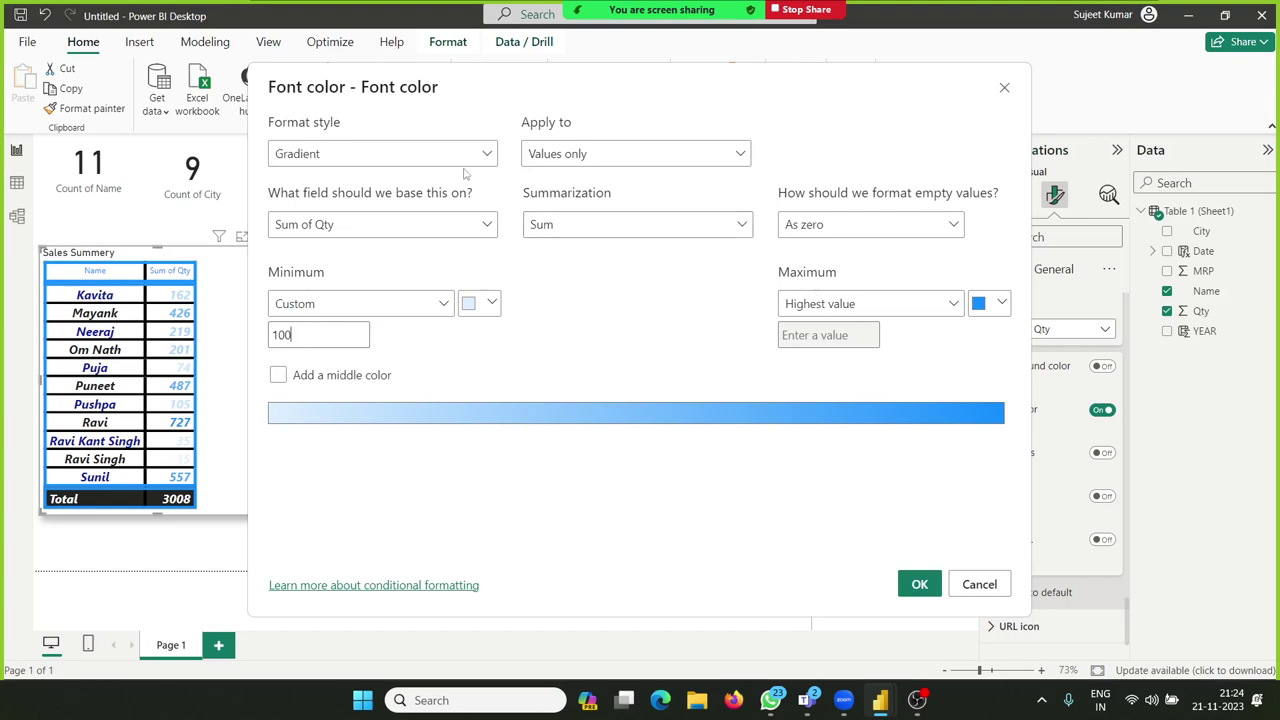
# Step: Switch to Rules on Sum of Qty with condition greater than 0 and at most 100
pyautogui.click(347, 162)
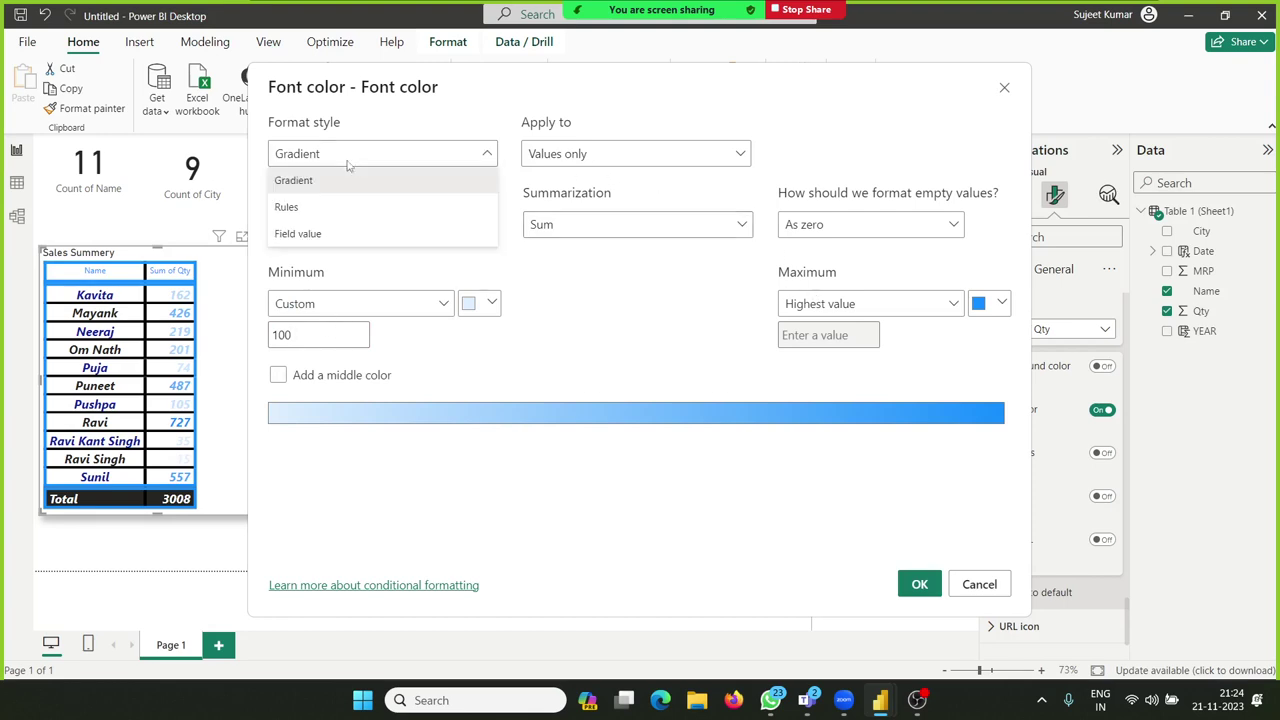
pyautogui.click(313, 213)
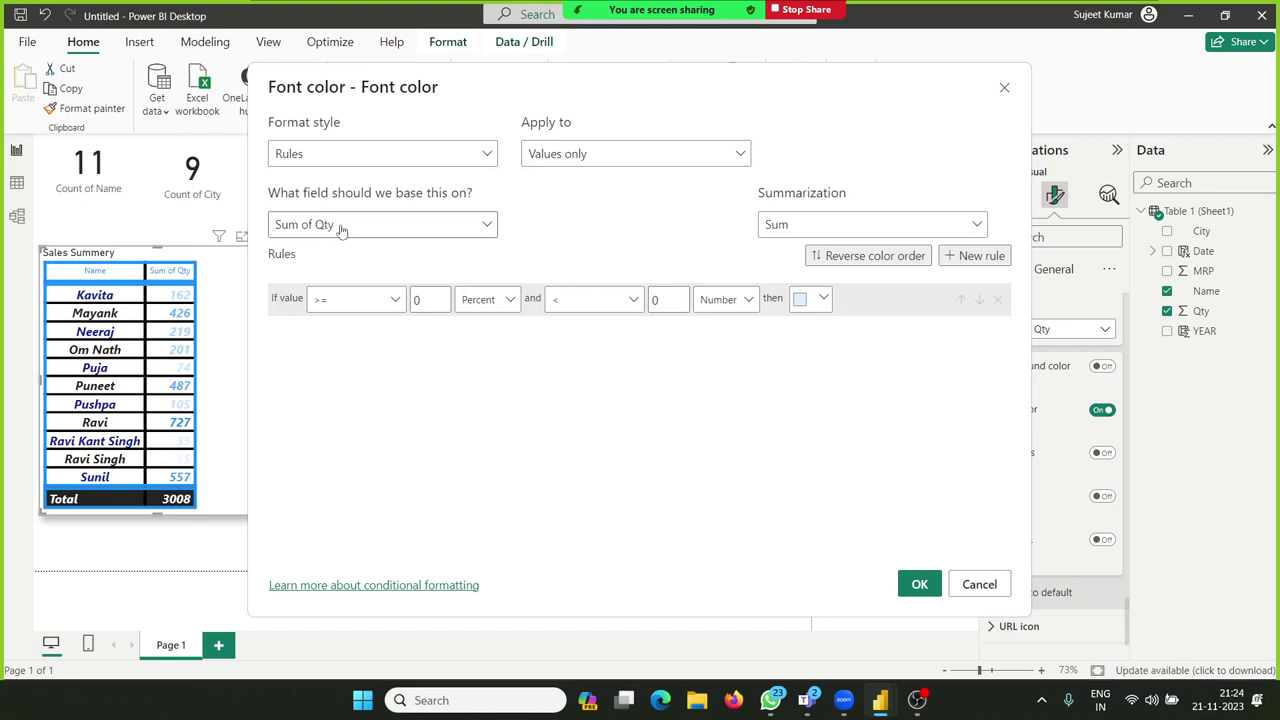
pyautogui.click(413, 228)
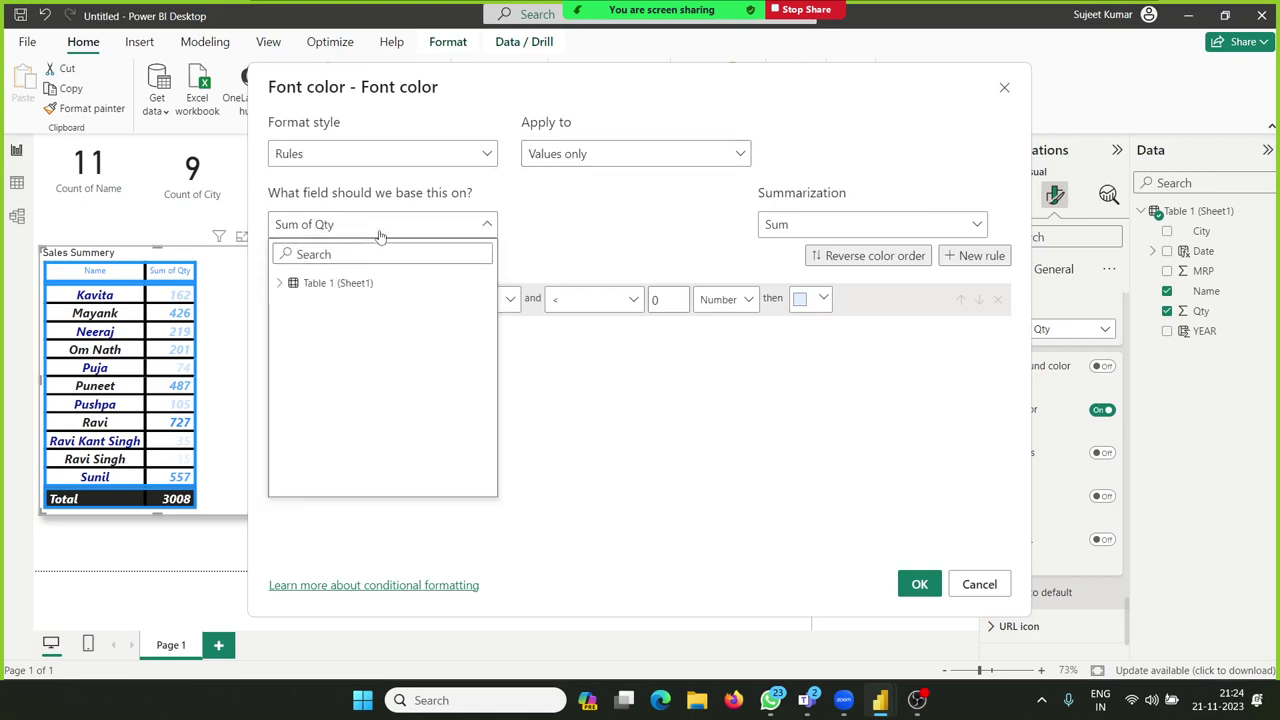
pyautogui.click(531, 235)
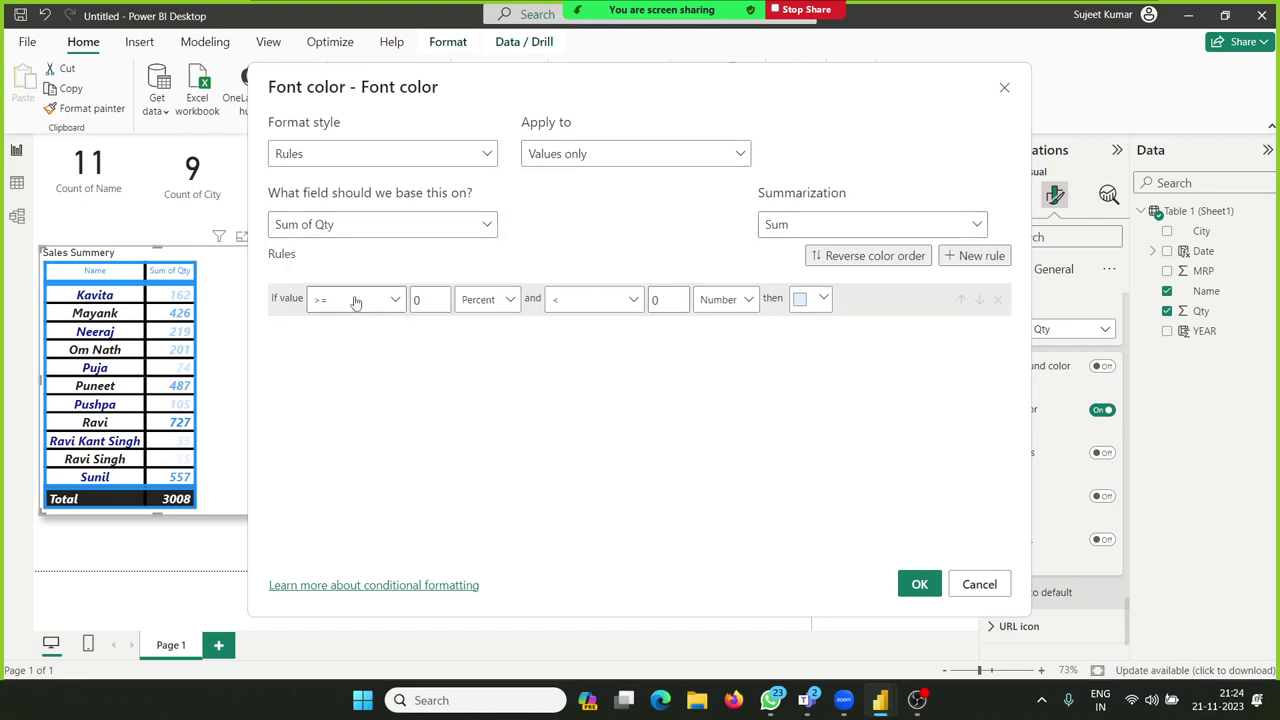
pyautogui.press('Tab')
pyautogui.click(380, 303)
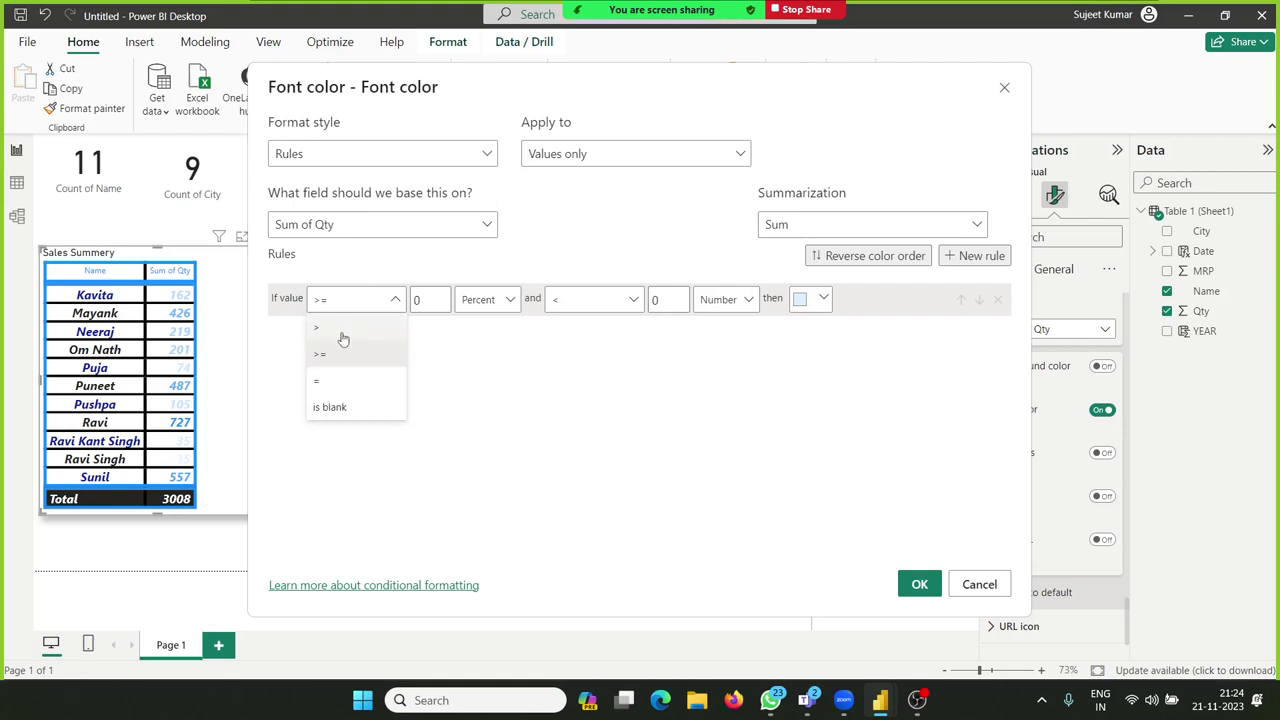
pyautogui.click(340, 330)
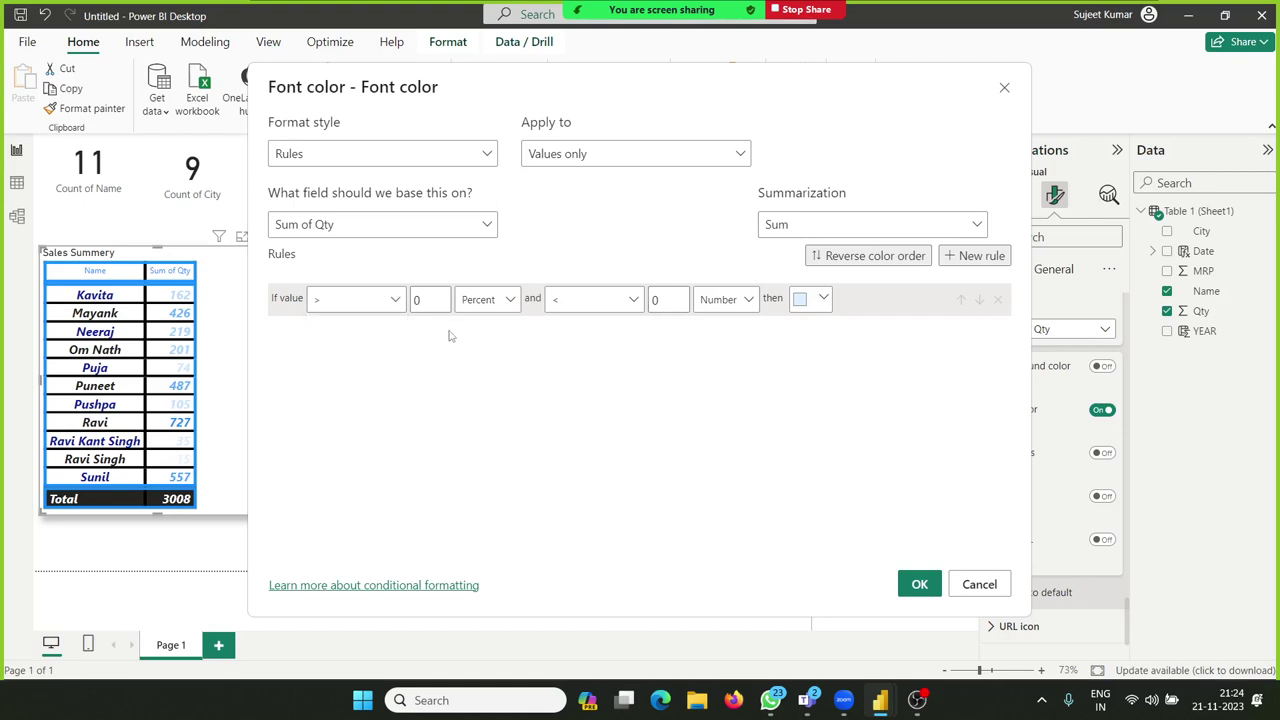
pyautogui.click(586, 303)
pyautogui.click(565, 354)
pyautogui.click(658, 299)
pyautogui.write('100')
# Step: Make the lower bound a Number, colour matching values red, and apply the rule
pyautogui.click(486, 299)
pyautogui.click(478, 325)
pyautogui.click(824, 302)
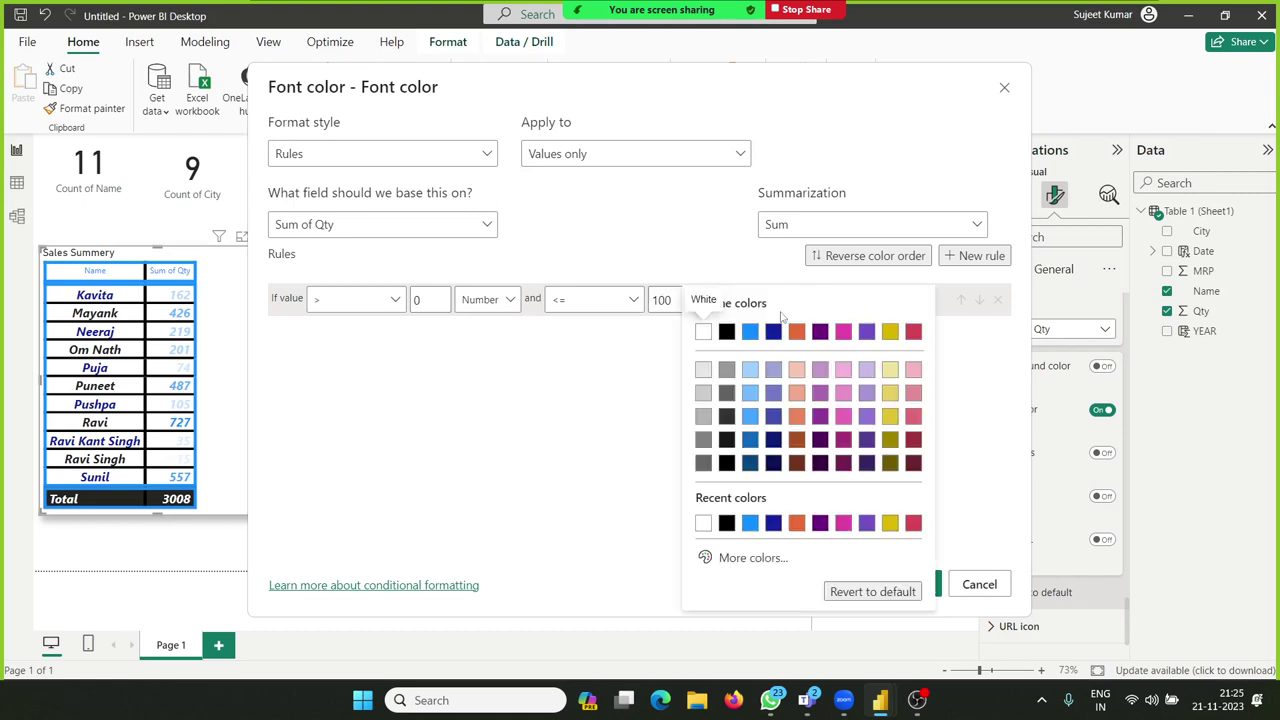
pyautogui.click(913, 332)
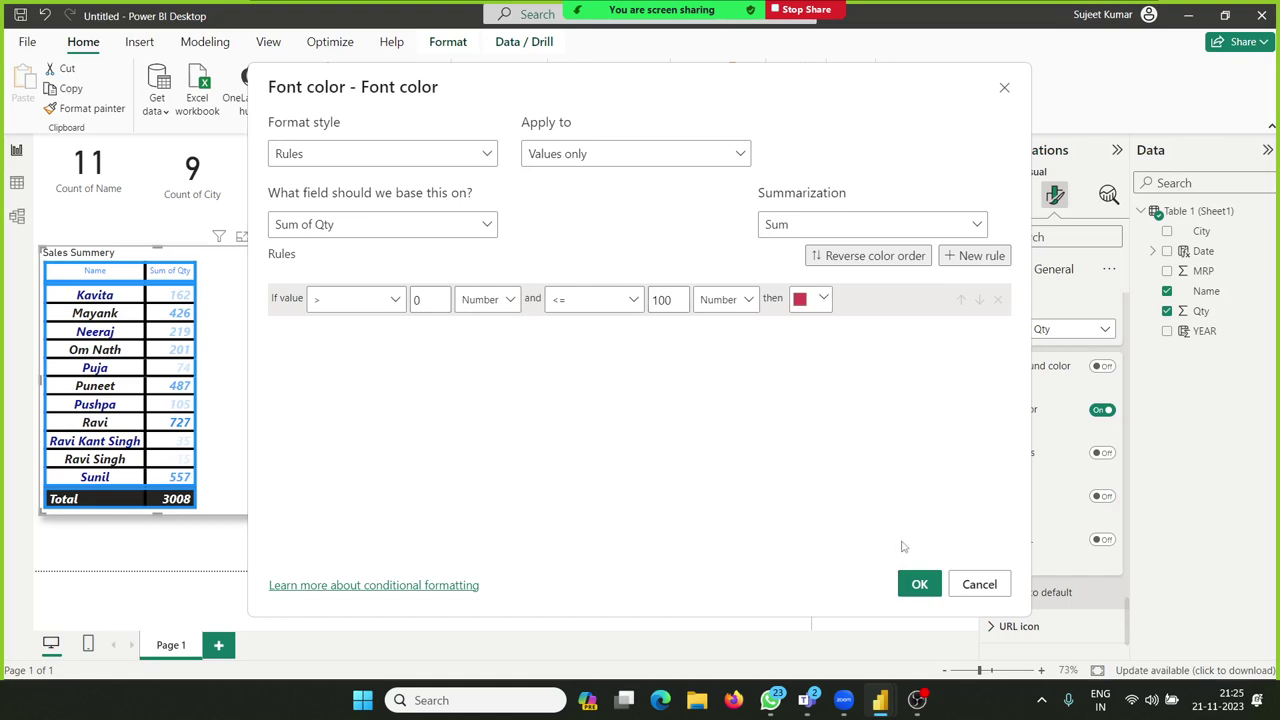
pyautogui.click(918, 584)
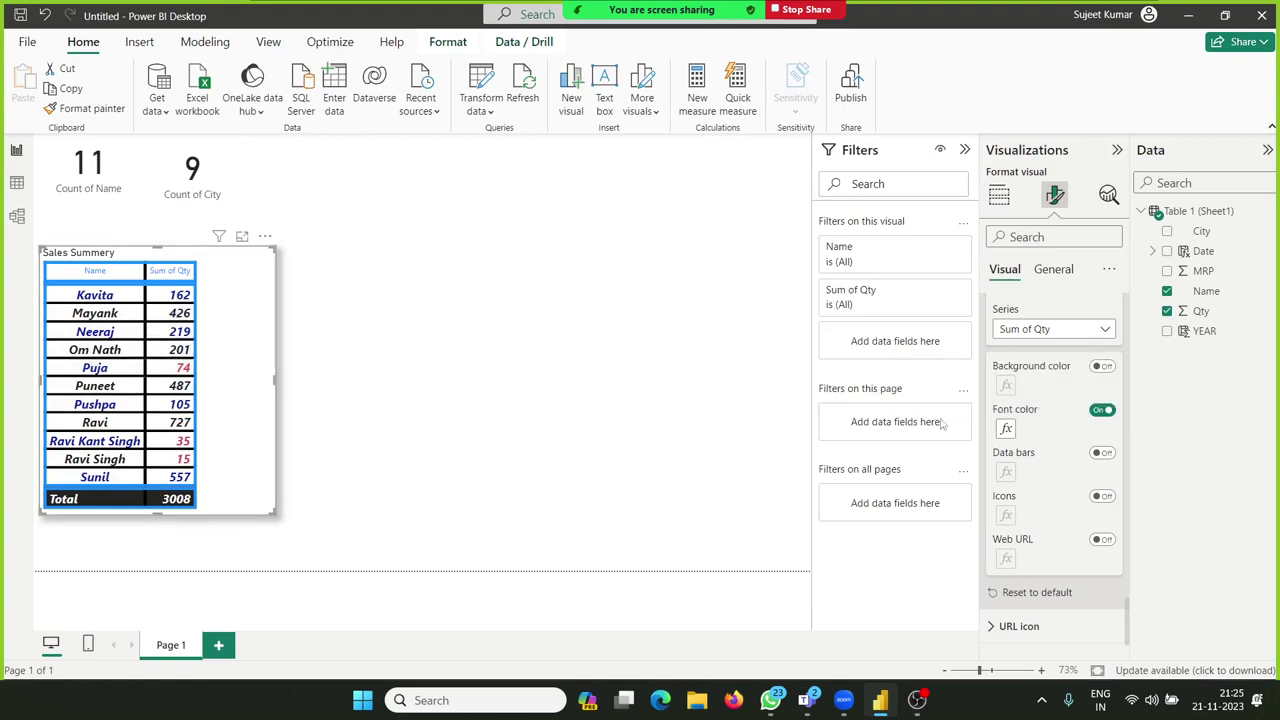
# Step: Turn on Sum of Qty data bars, briefly trying icons before switching them off
pyautogui.click(1104, 454)
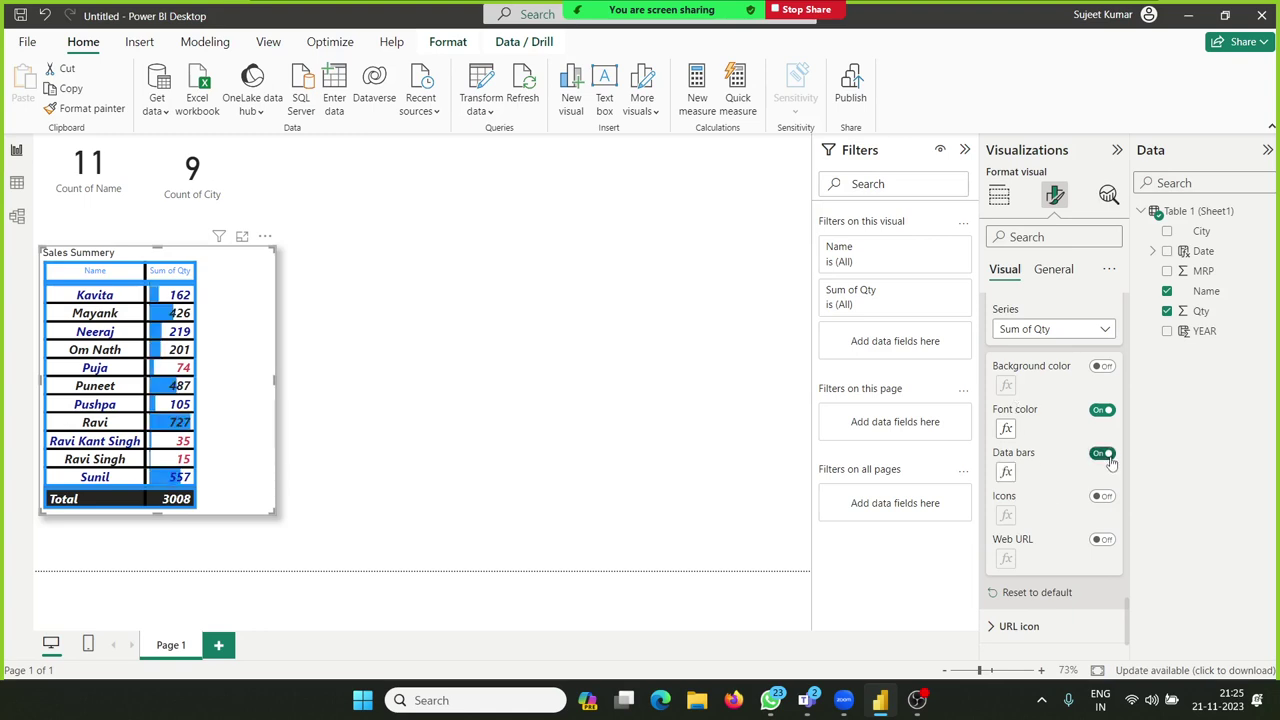
pyautogui.click(1106, 497)
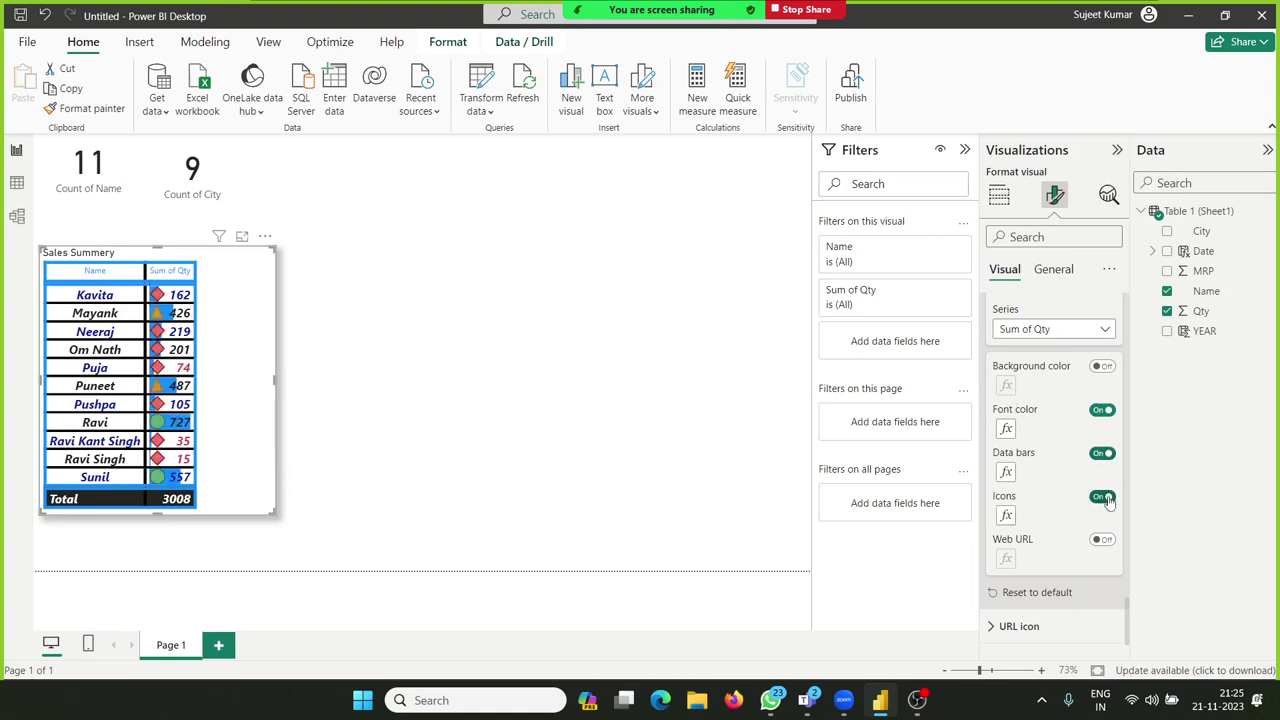
pyautogui.click(1006, 515)
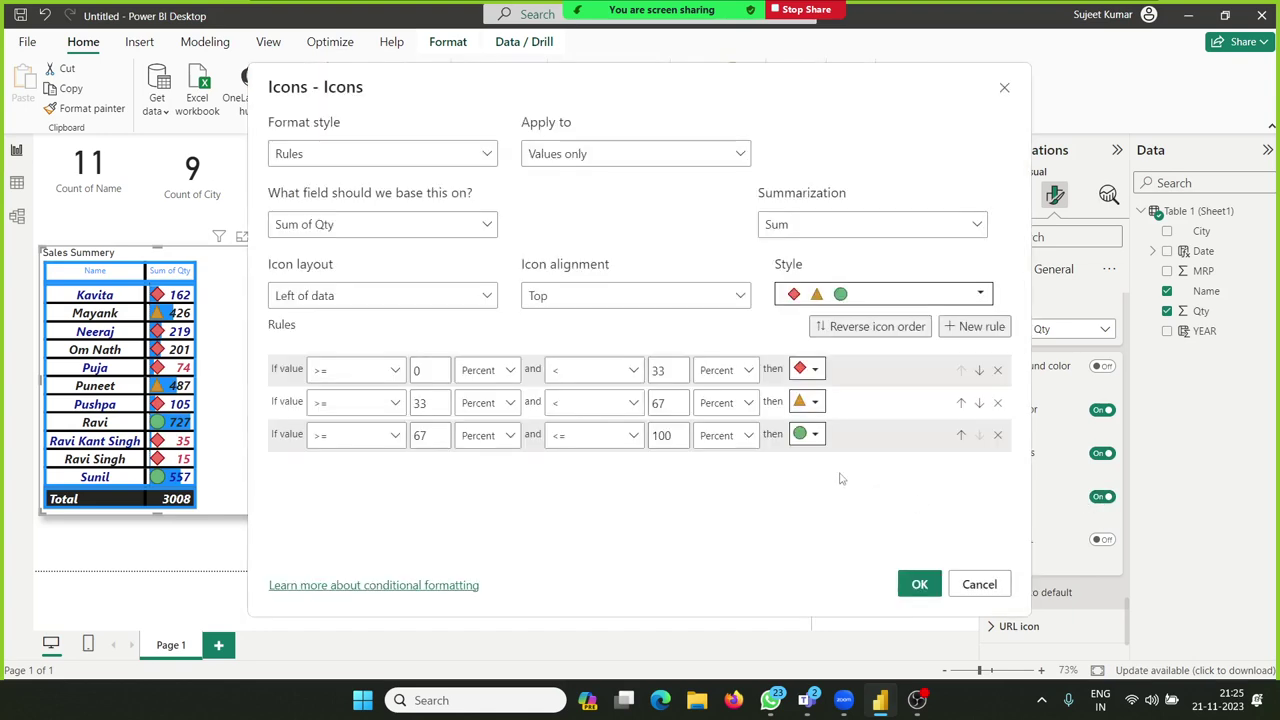
pyautogui.click(867, 300)
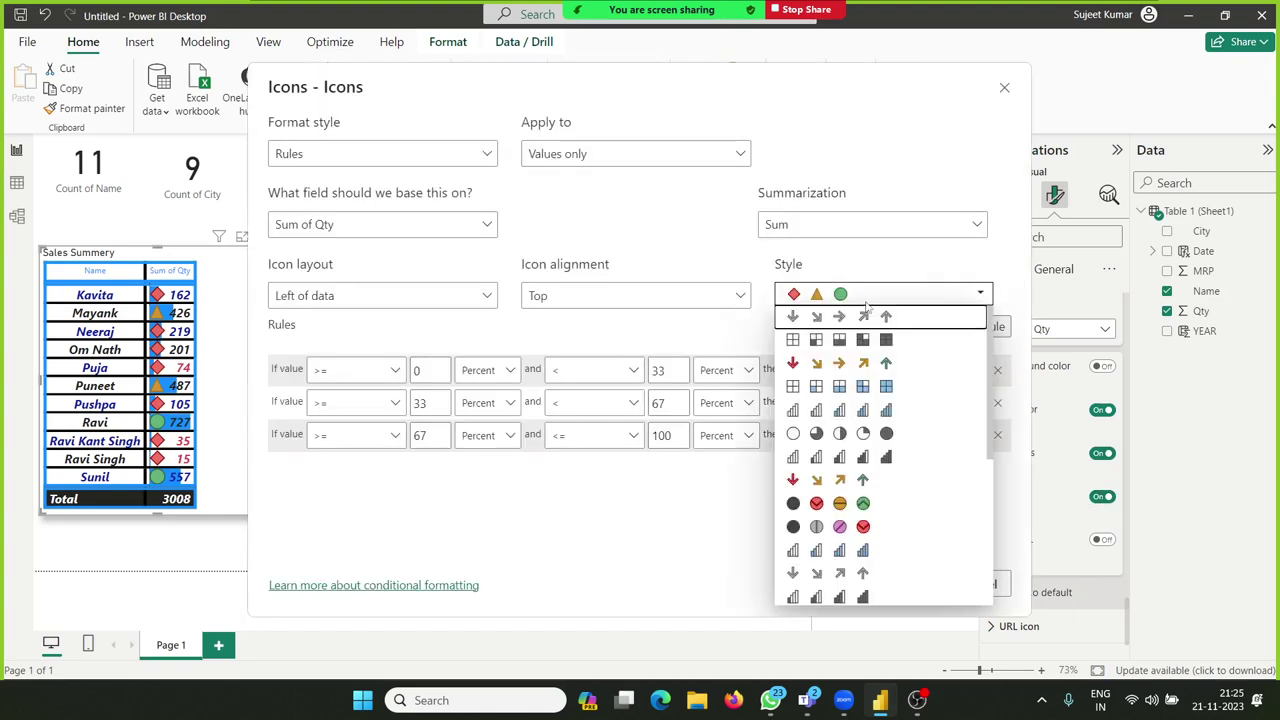
pyautogui.click(618, 514)
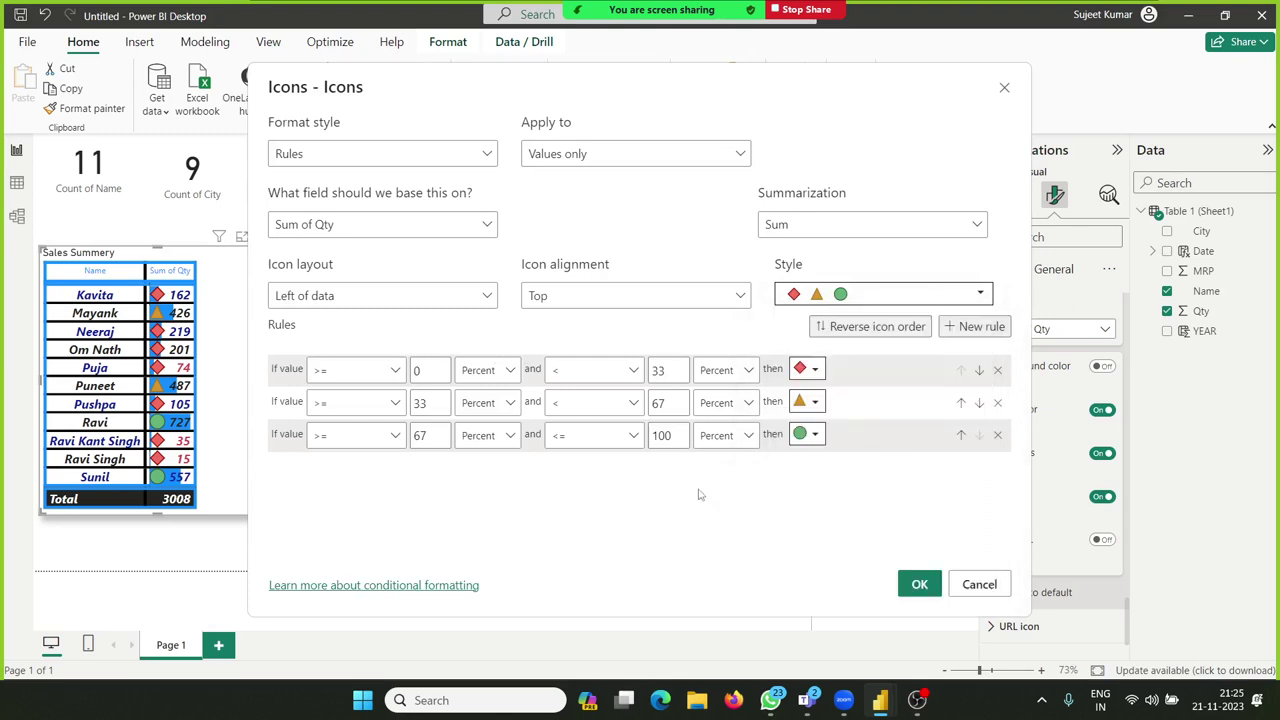
pyautogui.click(979, 584)
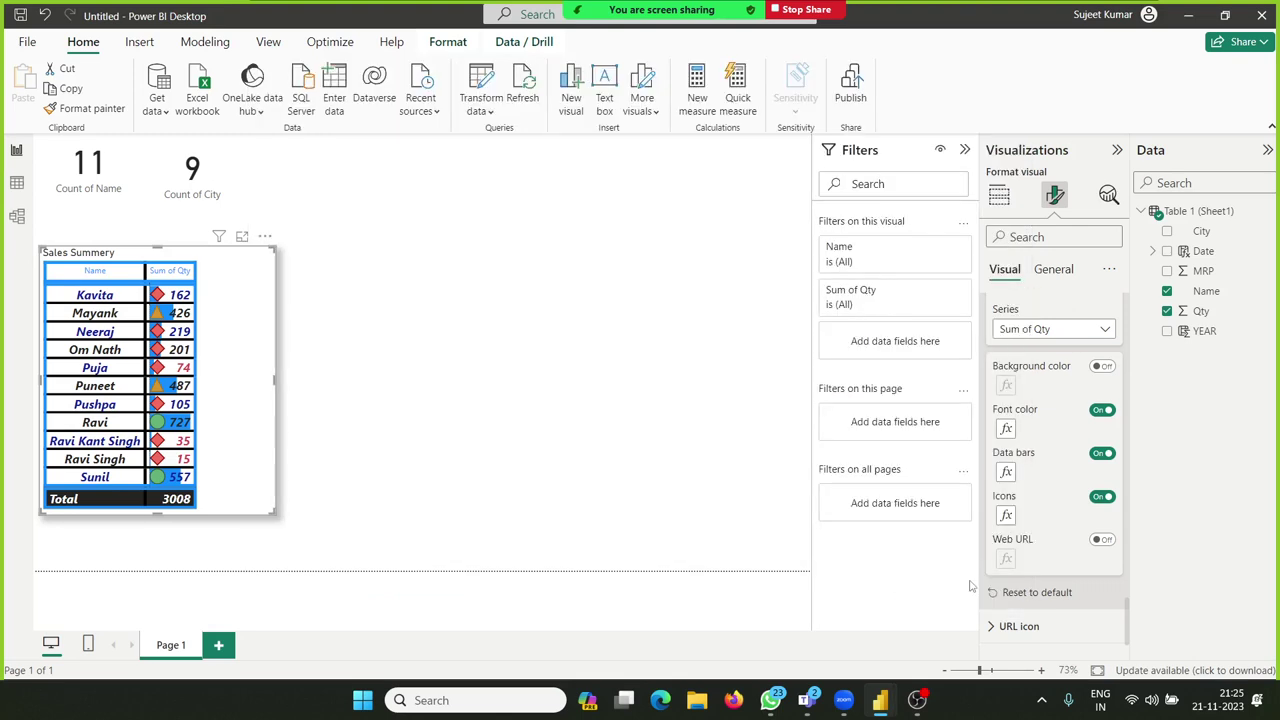
pyautogui.click(1101, 497)
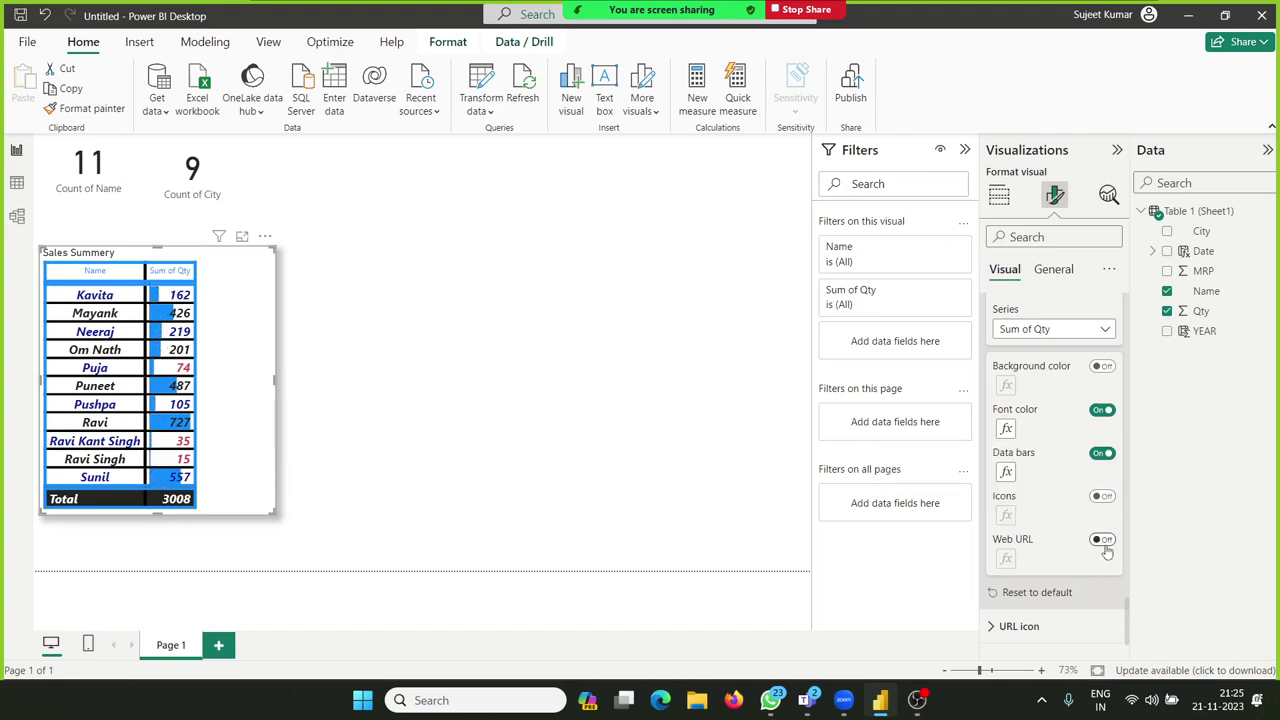
pyautogui.click(1102, 540)
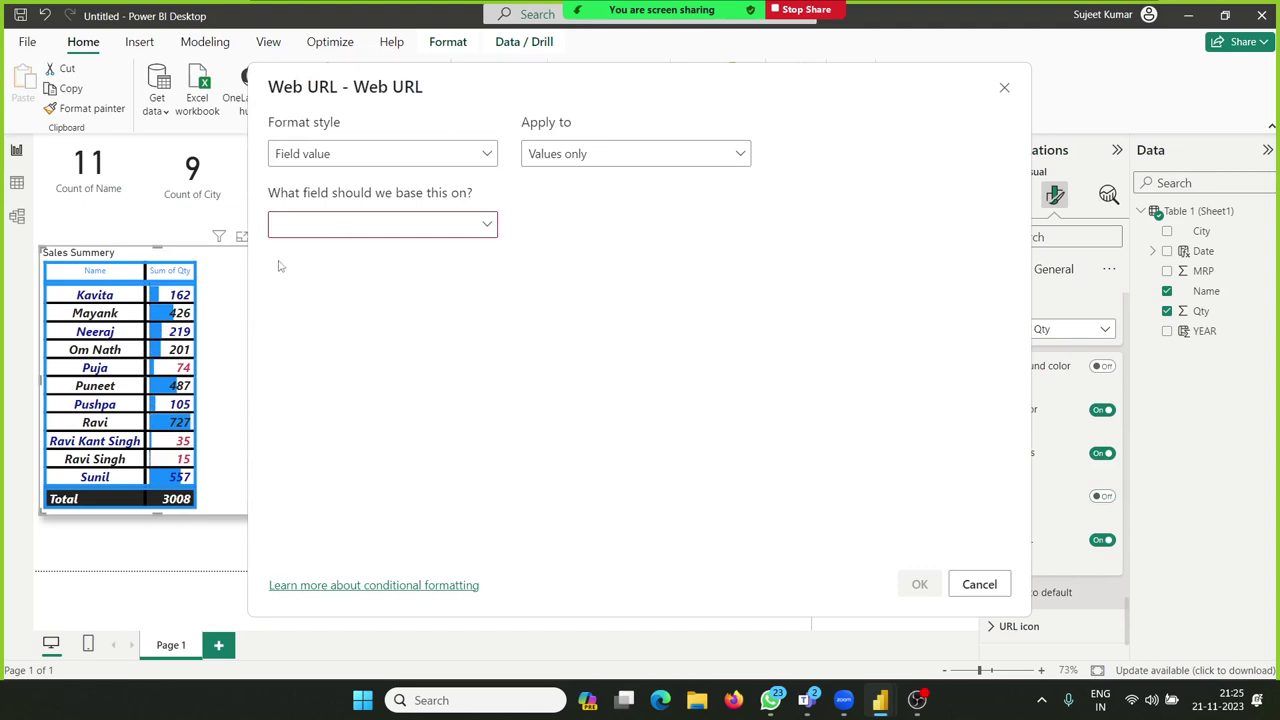
pyautogui.click(294, 232)
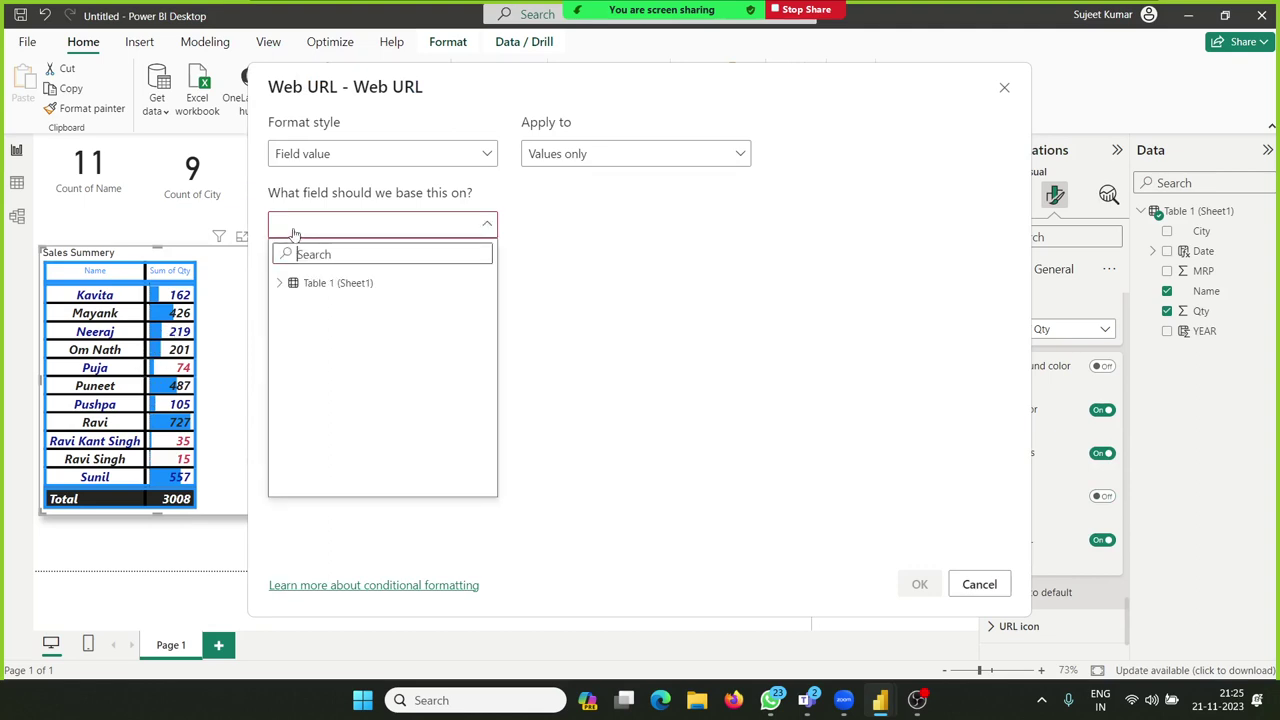
pyautogui.click(620, 249)
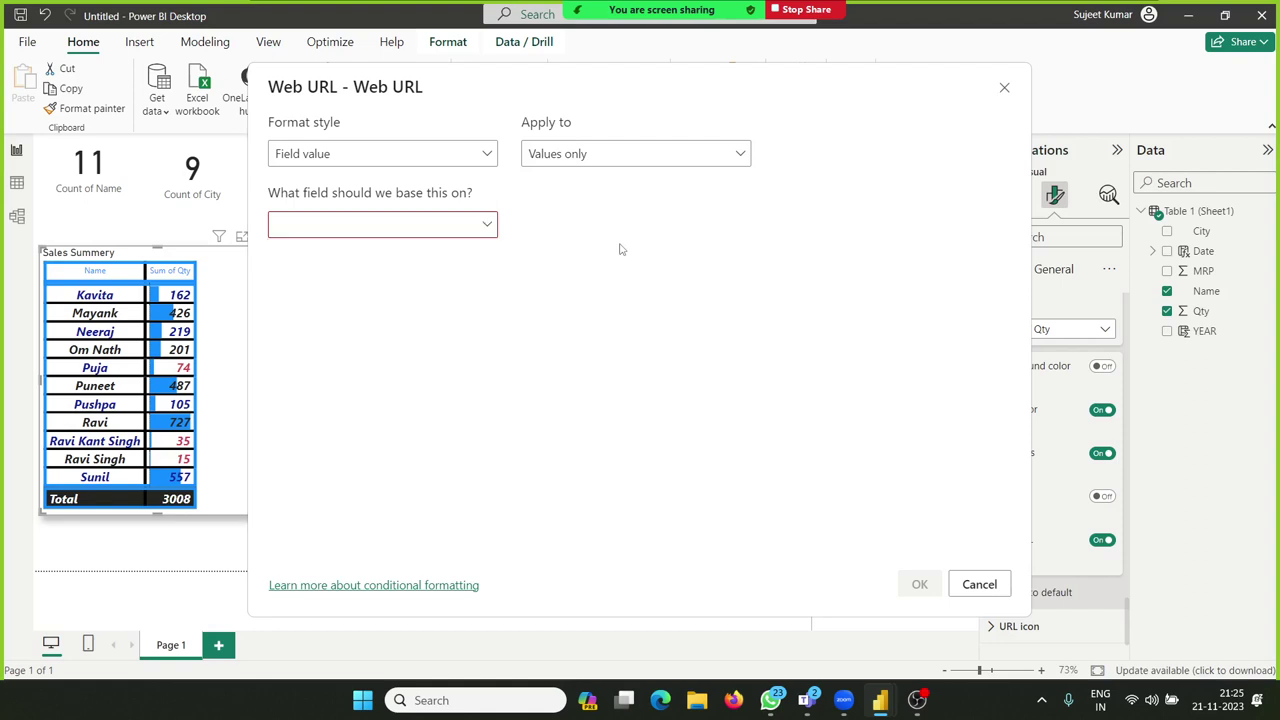
pyautogui.click(980, 584)
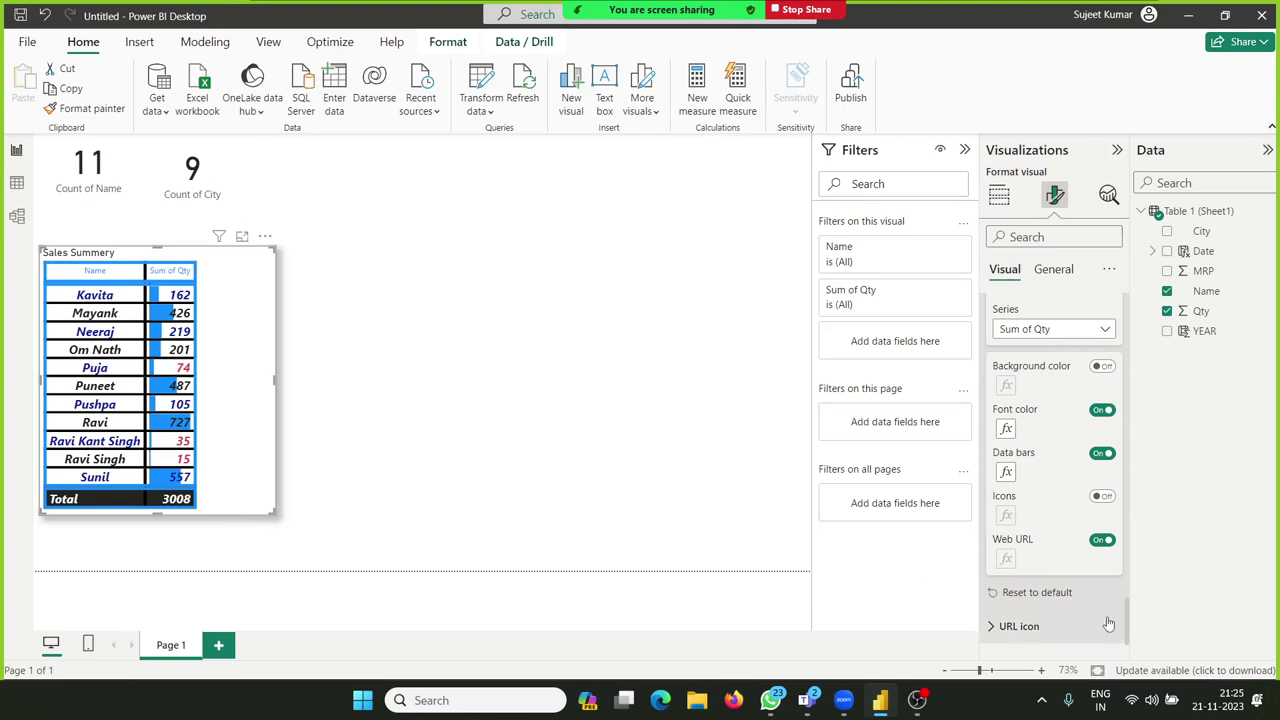
pyautogui.scroll(3, 1060, 625)
pyautogui.scroll(-4, 1055, 537)
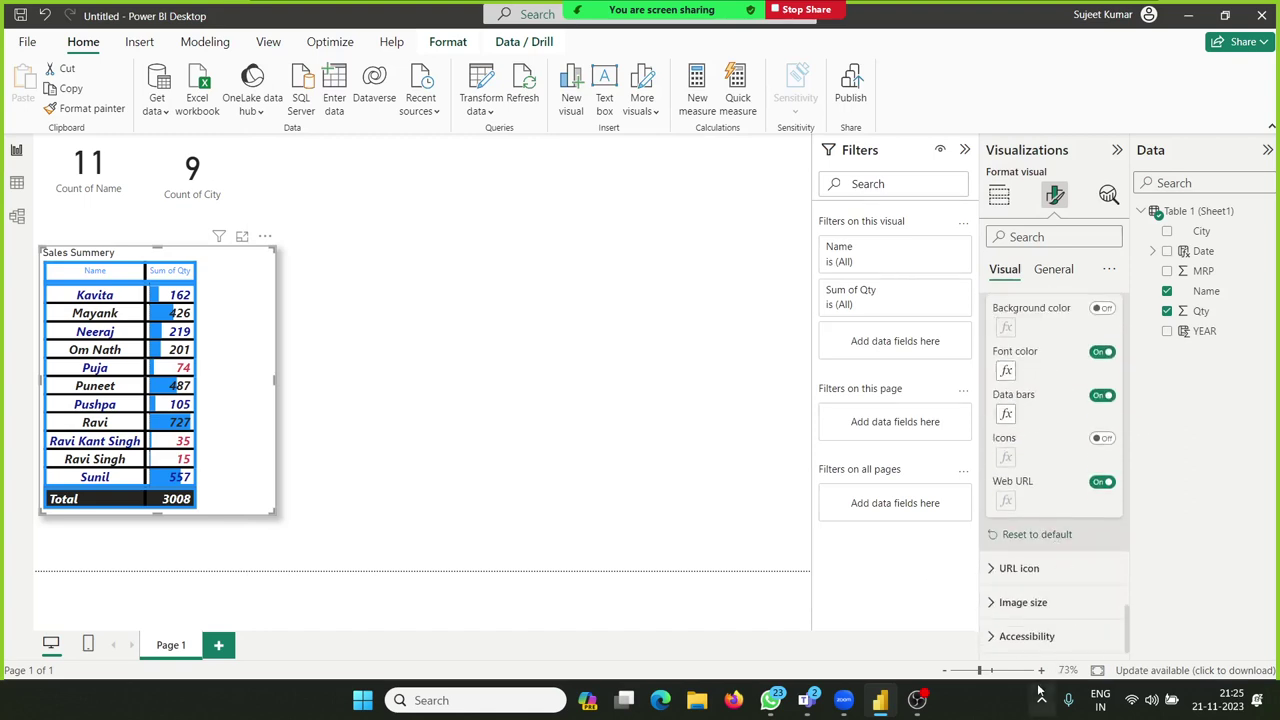
pyautogui.click(993, 570)
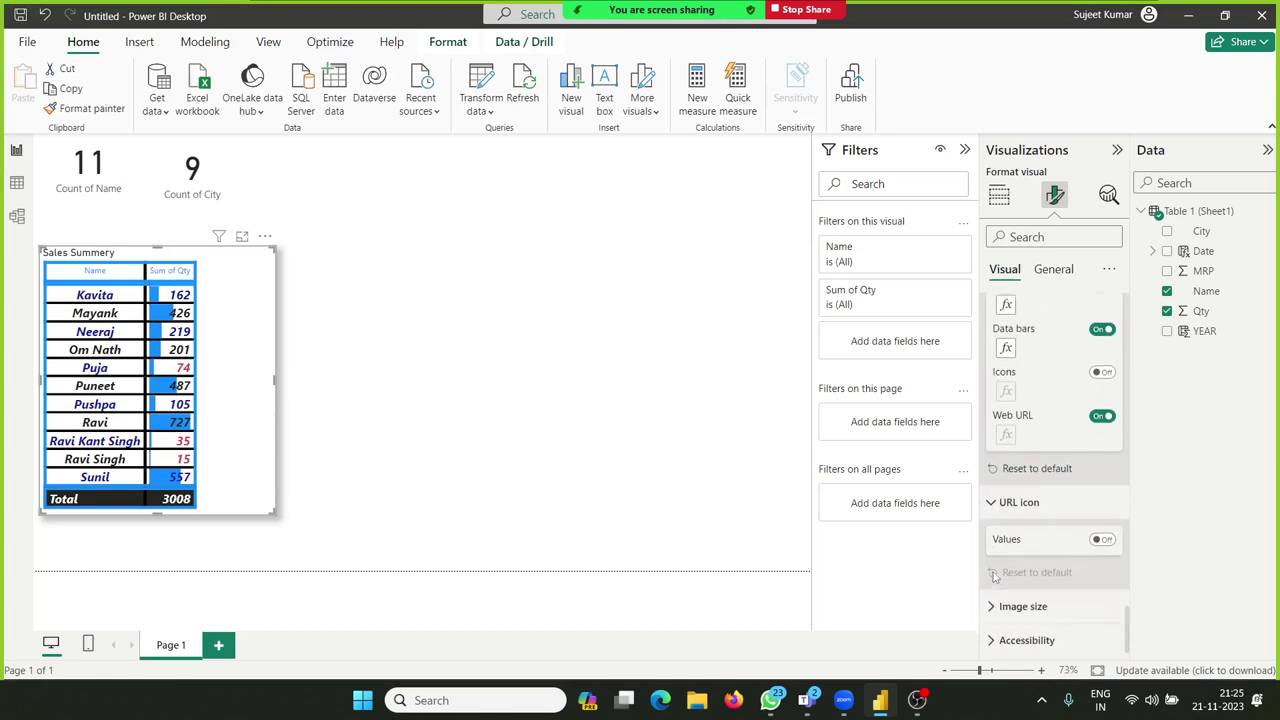
pyautogui.click(1103, 536)
pyautogui.click(1103, 536)
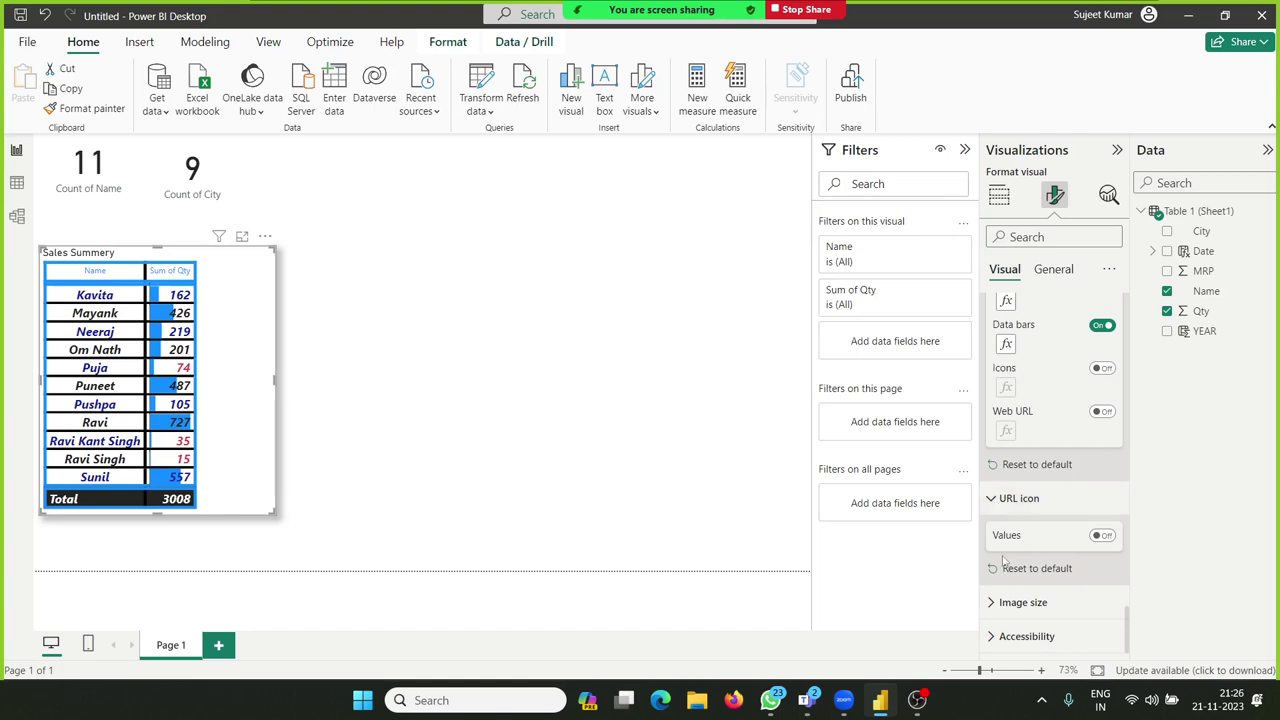
pyautogui.click(994, 508)
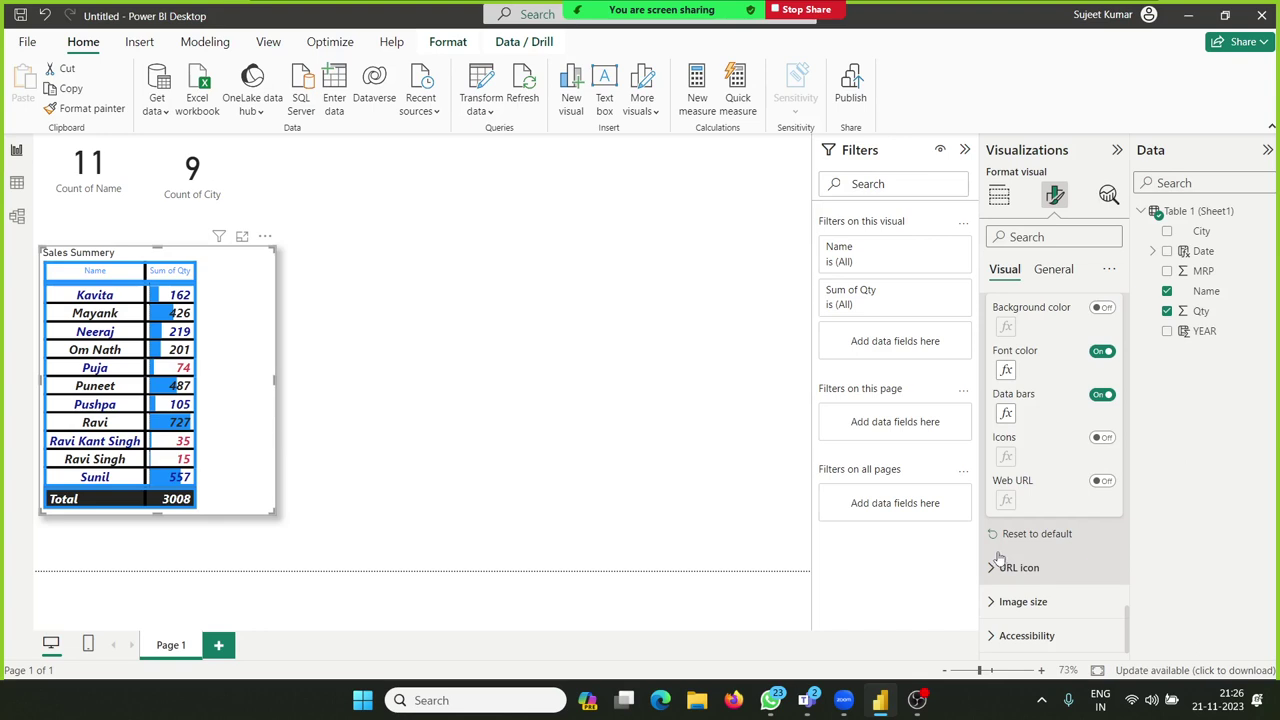
# Step: Return the Sales Summary table's image size to the default 75 px
pyautogui.click(1024, 606)
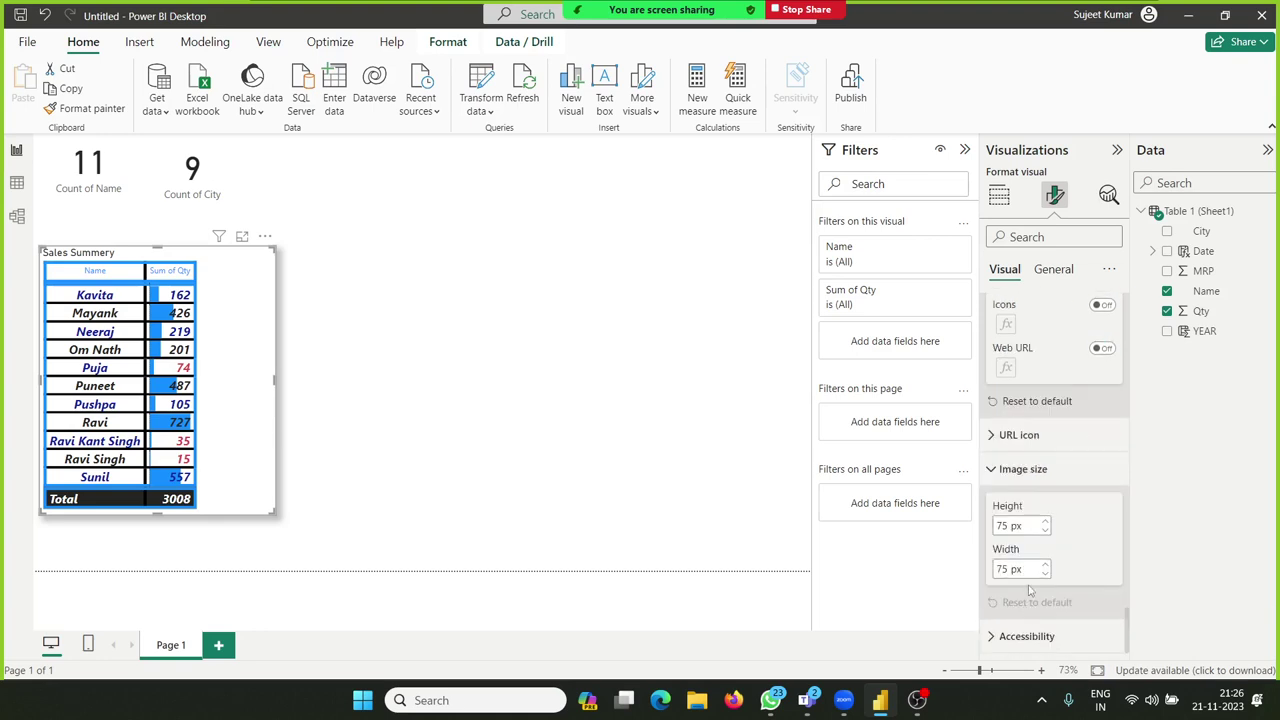
pyautogui.click(1045, 521)
pyautogui.click(1045, 521)
pyautogui.click(1045, 521)
pyautogui.click(1045, 521)
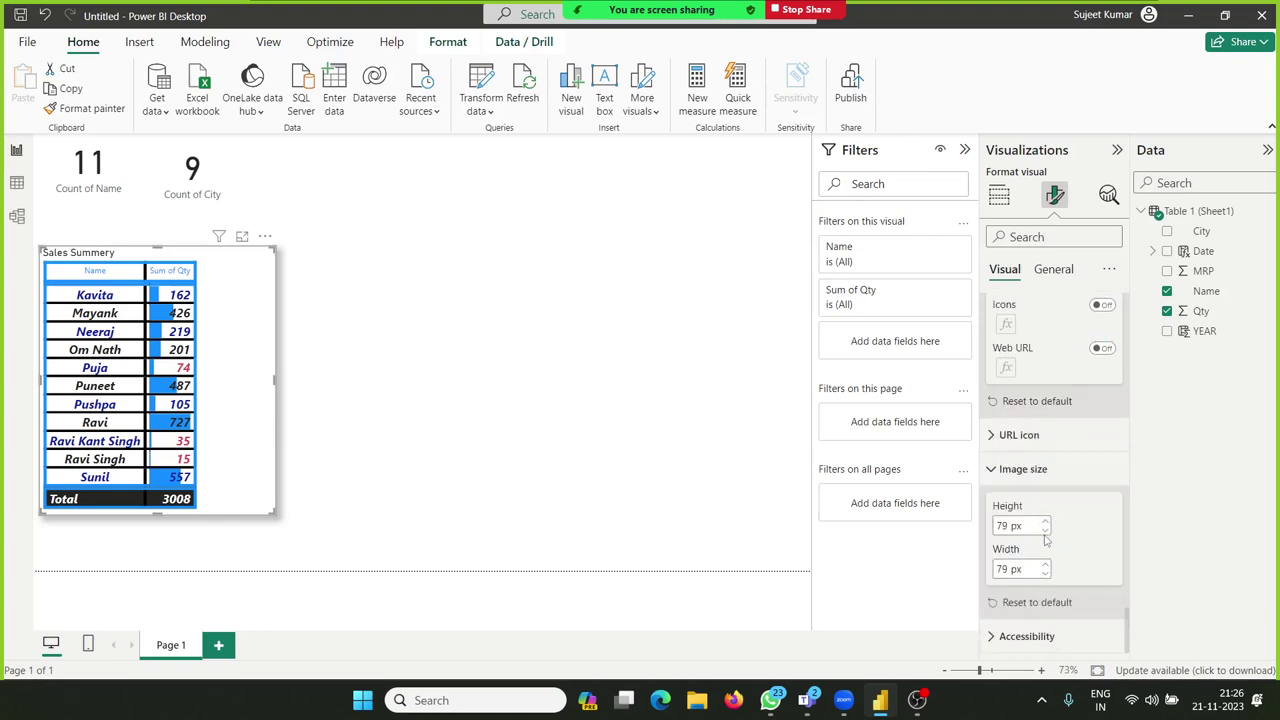
pyautogui.click(998, 472)
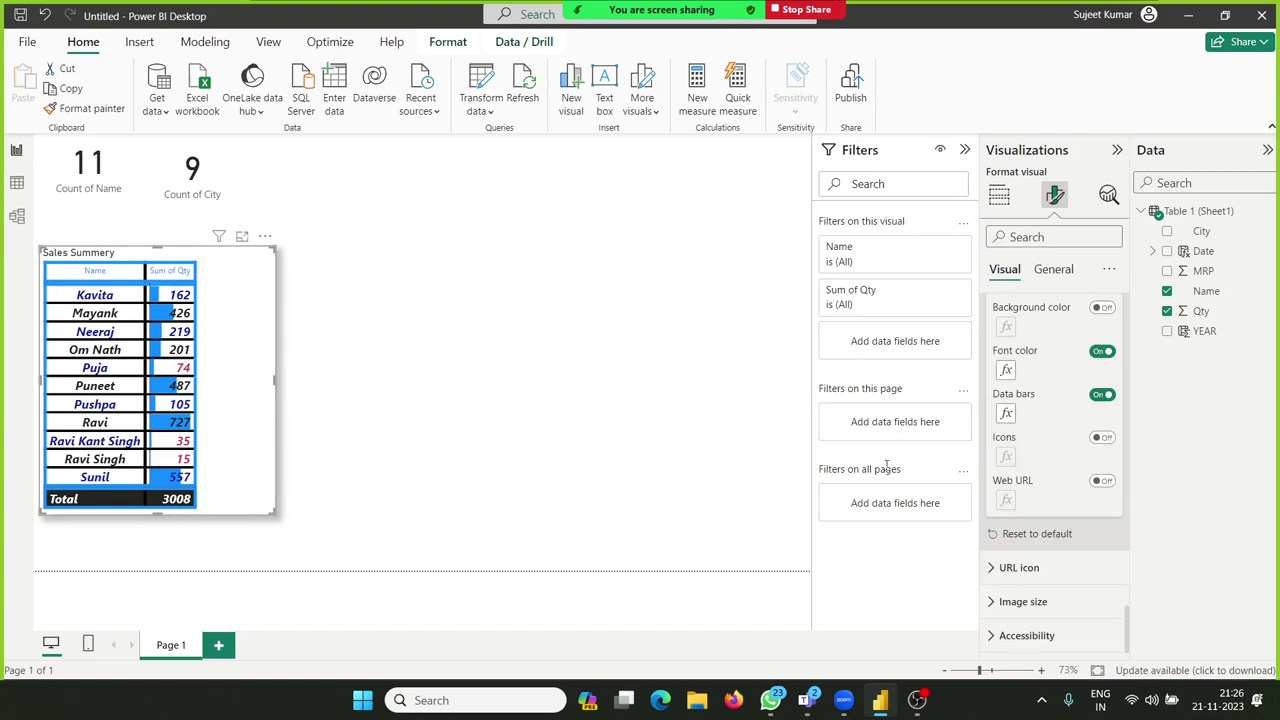
pyautogui.scroll(2, 1006, 389)
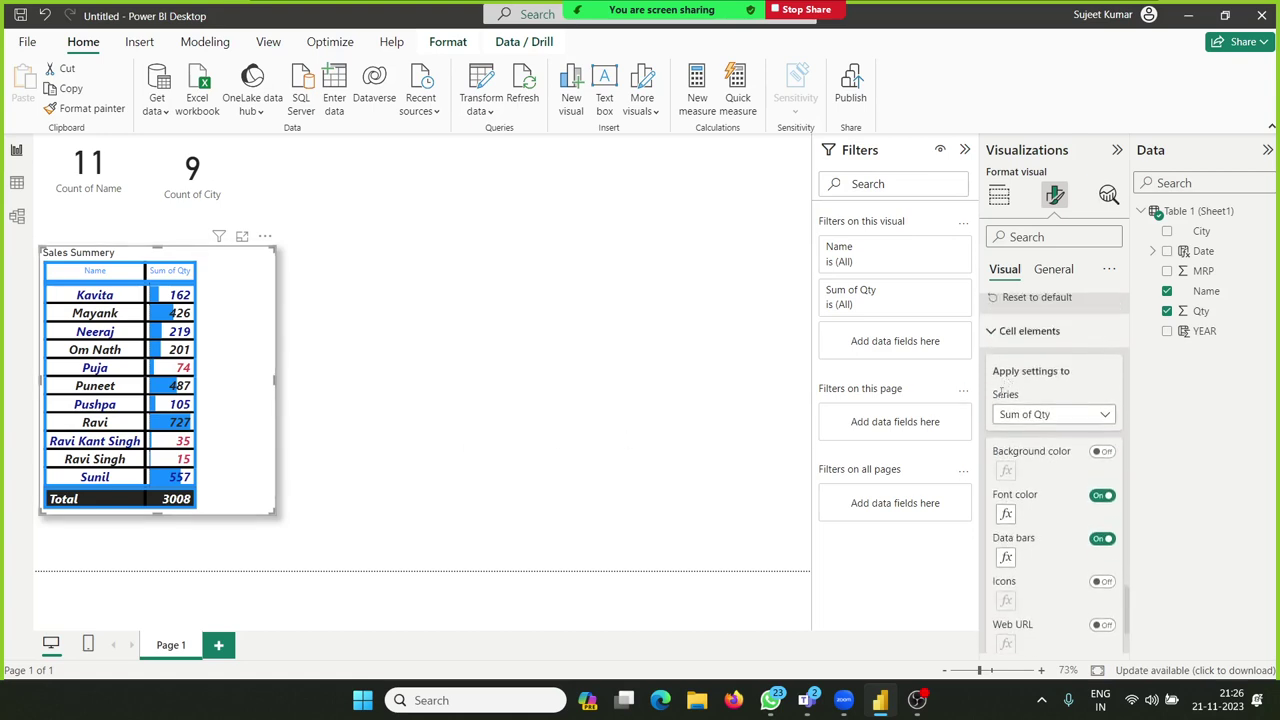
pyautogui.click(992, 340)
pyautogui.click(999, 337)
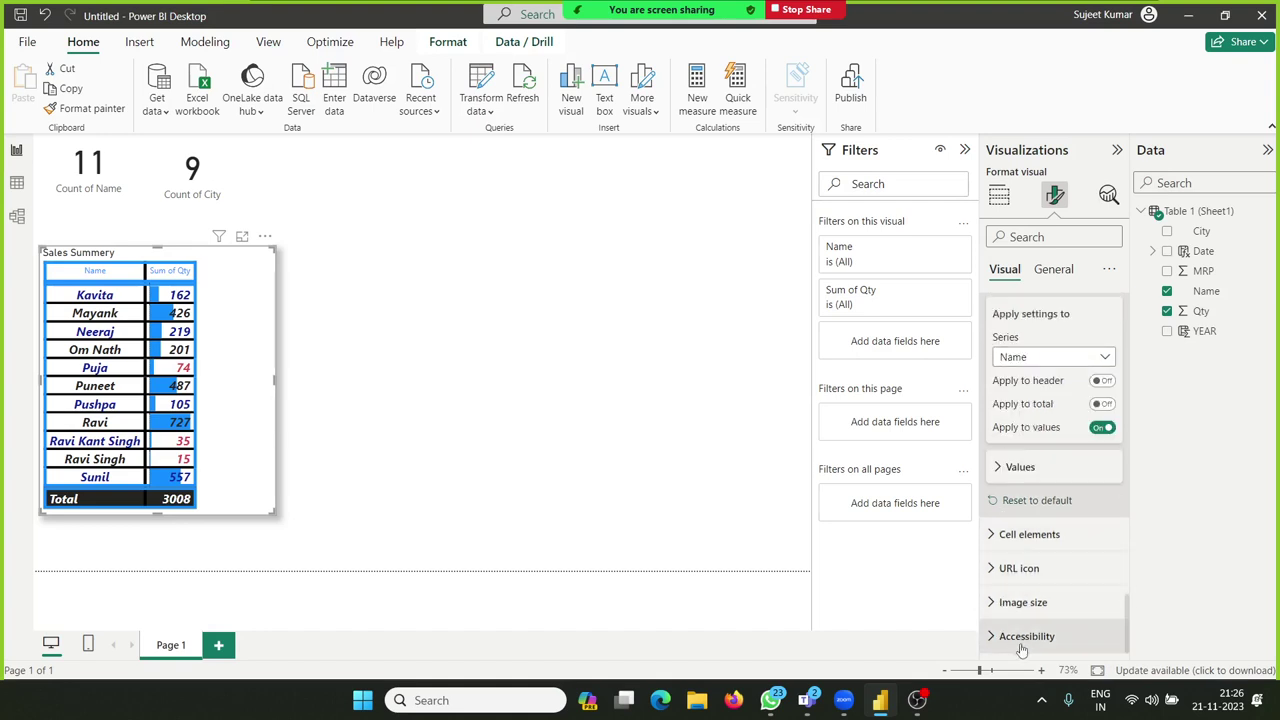
pyautogui.click(1008, 612)
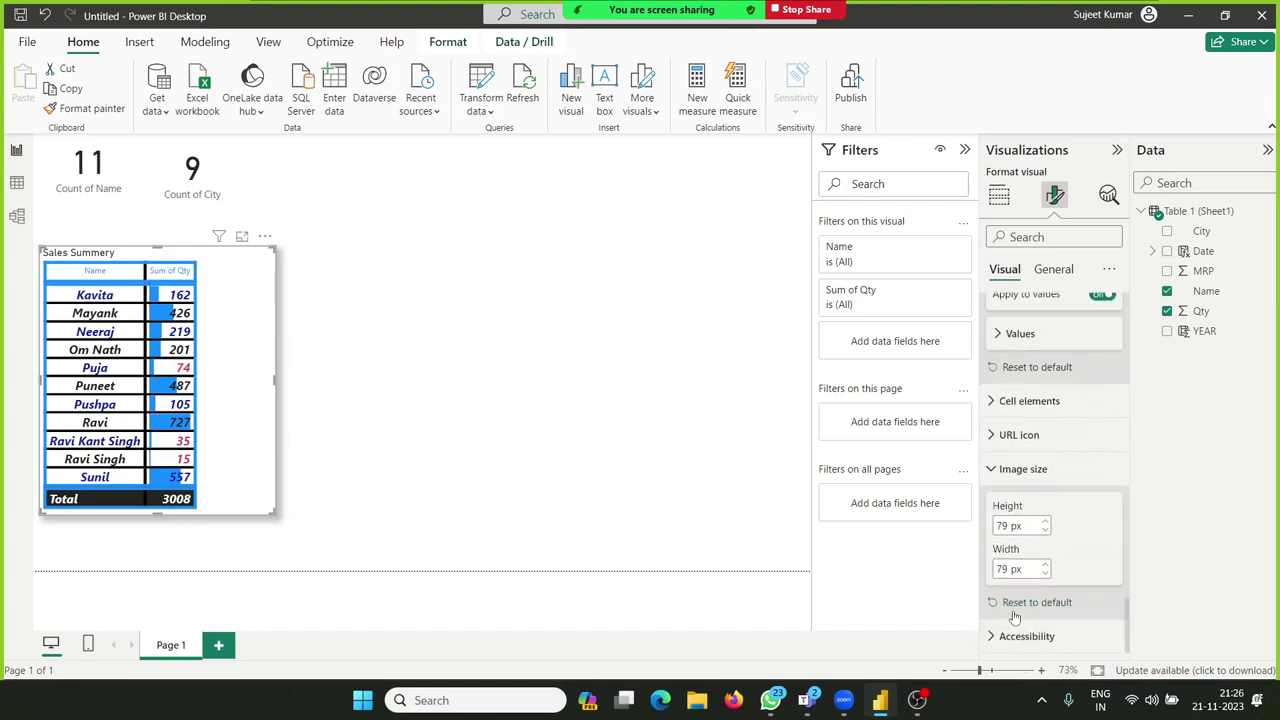
pyautogui.click(1028, 605)
# Step: Collapse Style presets and narrow the Sales Summary table's frame to hug its columns
pyautogui.scroll(2, 1028, 608)
pyautogui.scroll(2, 1028, 608)
pyautogui.scroll(2, 1028, 608)
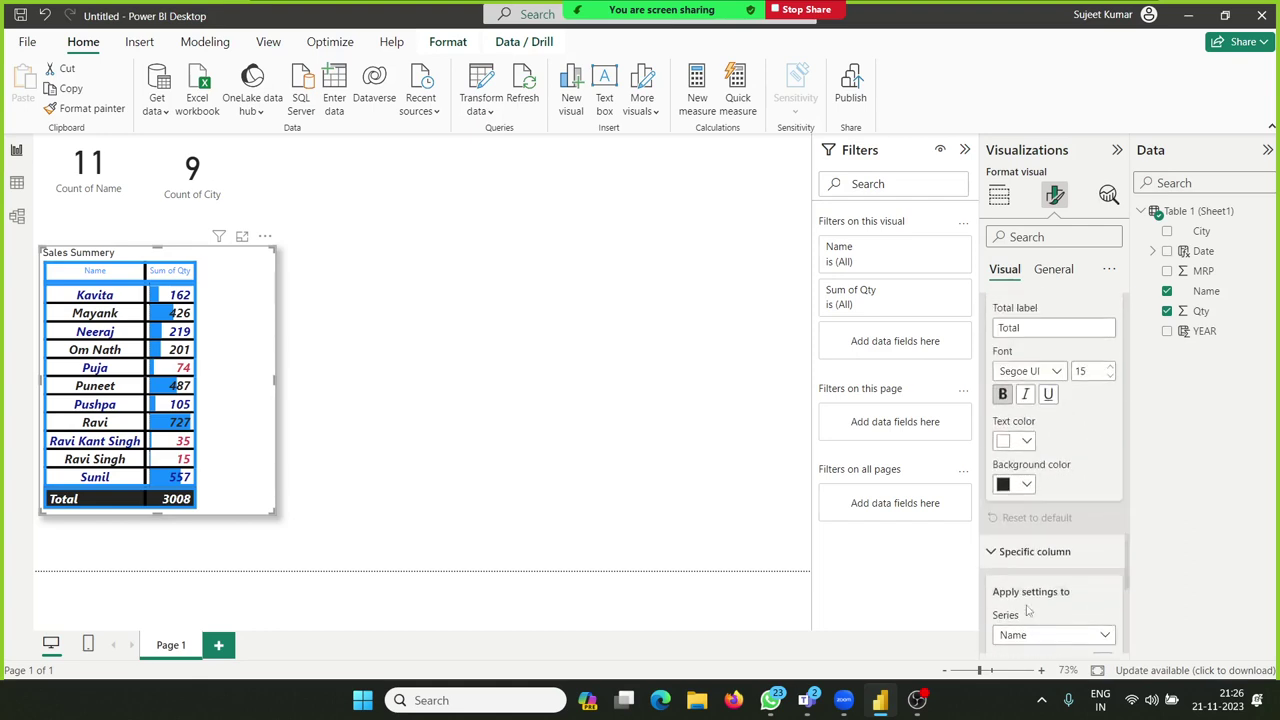
pyautogui.scroll(2, 1027, 606)
pyautogui.scroll(2, 1027, 606)
pyautogui.scroll(2, 1027, 606)
pyautogui.scroll(1, 1027, 607)
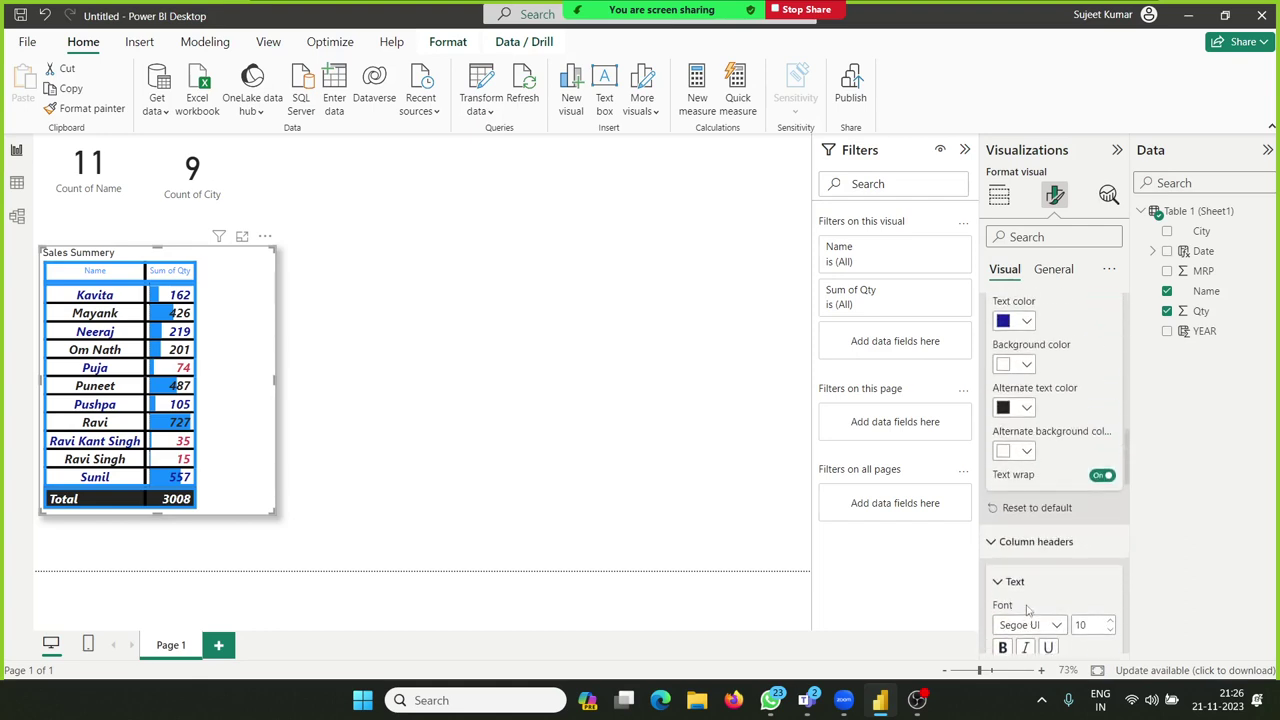
pyautogui.scroll(-3, 1027, 608)
pyautogui.scroll(-3, 1030, 606)
pyautogui.scroll(-1, 1040, 604)
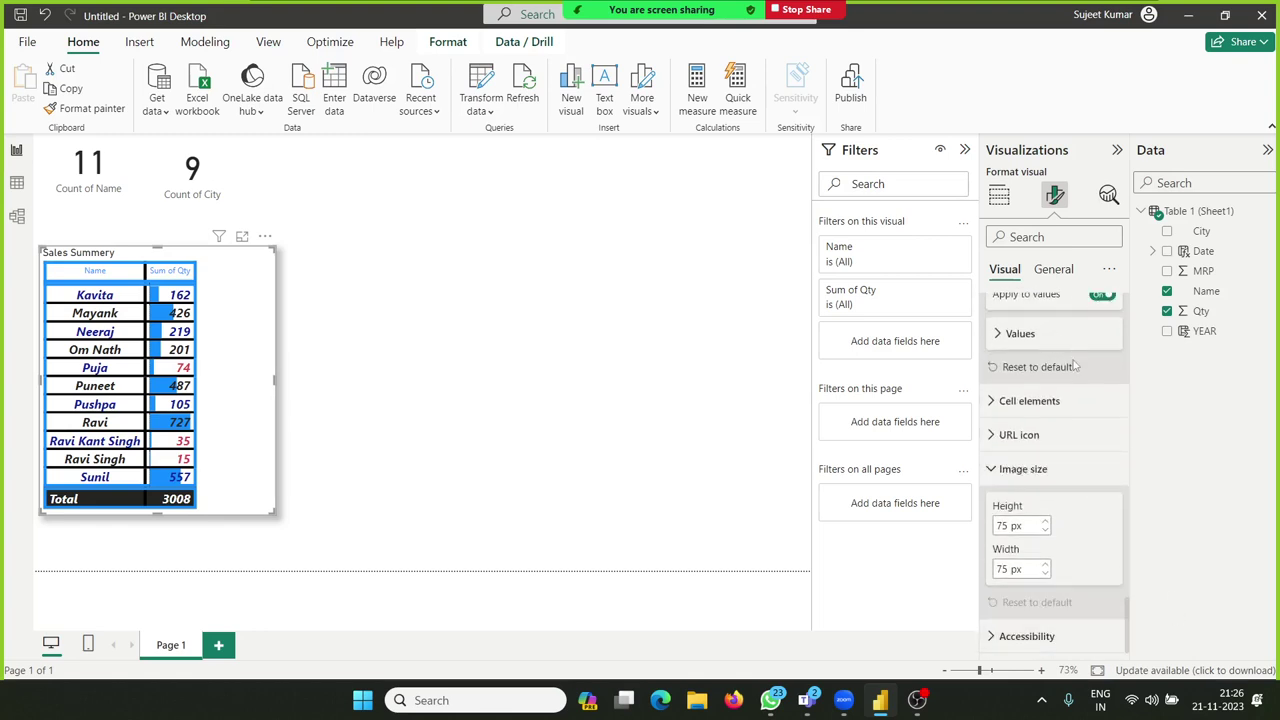
pyautogui.scroll(2, 1075, 471)
pyautogui.scroll(2, 1075, 471)
pyautogui.scroll(2, 1076, 480)
pyautogui.scroll(2, 1077, 490)
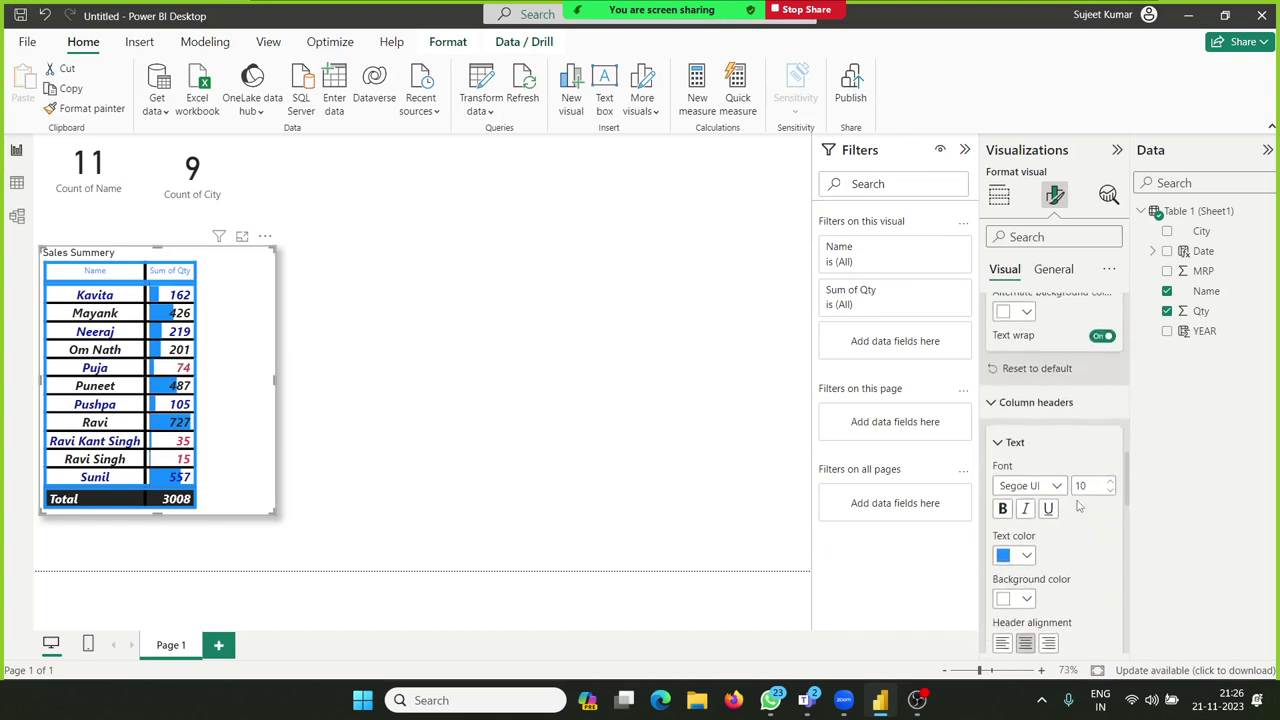
pyautogui.scroll(2, 1079, 507)
pyautogui.scroll(2, 1078, 507)
pyautogui.scroll(2, 1078, 506)
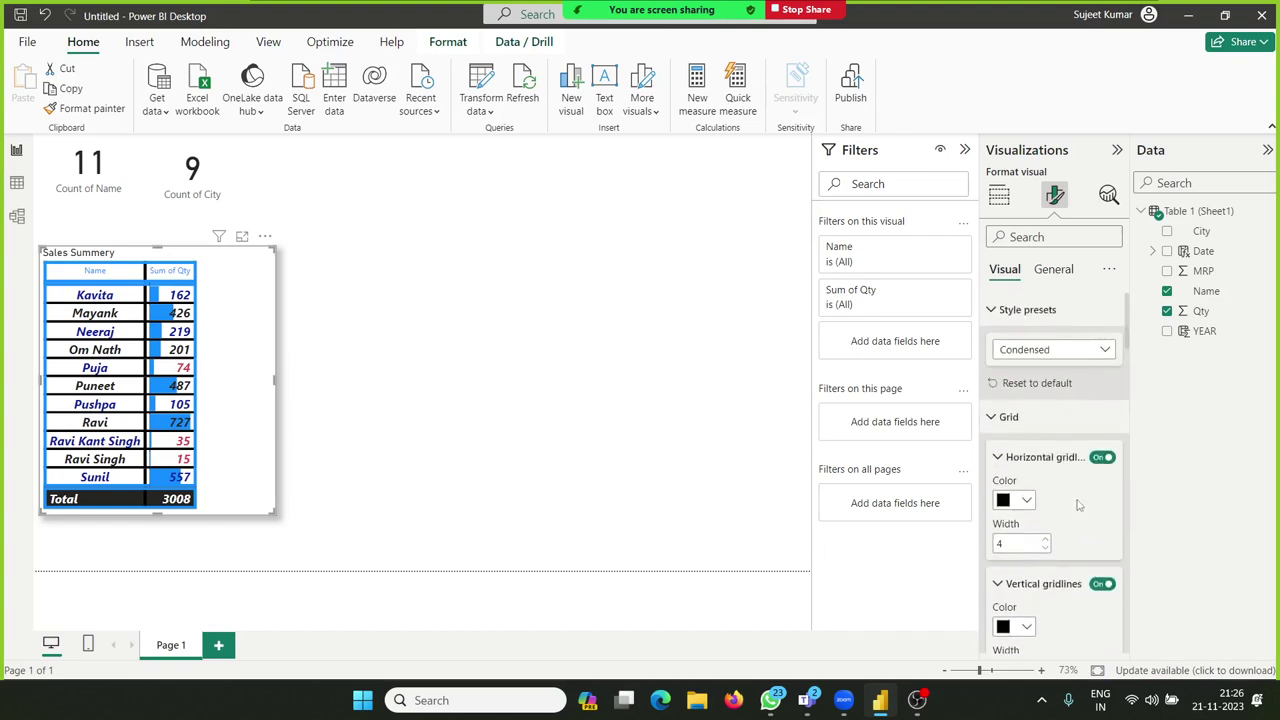
pyautogui.click(996, 311)
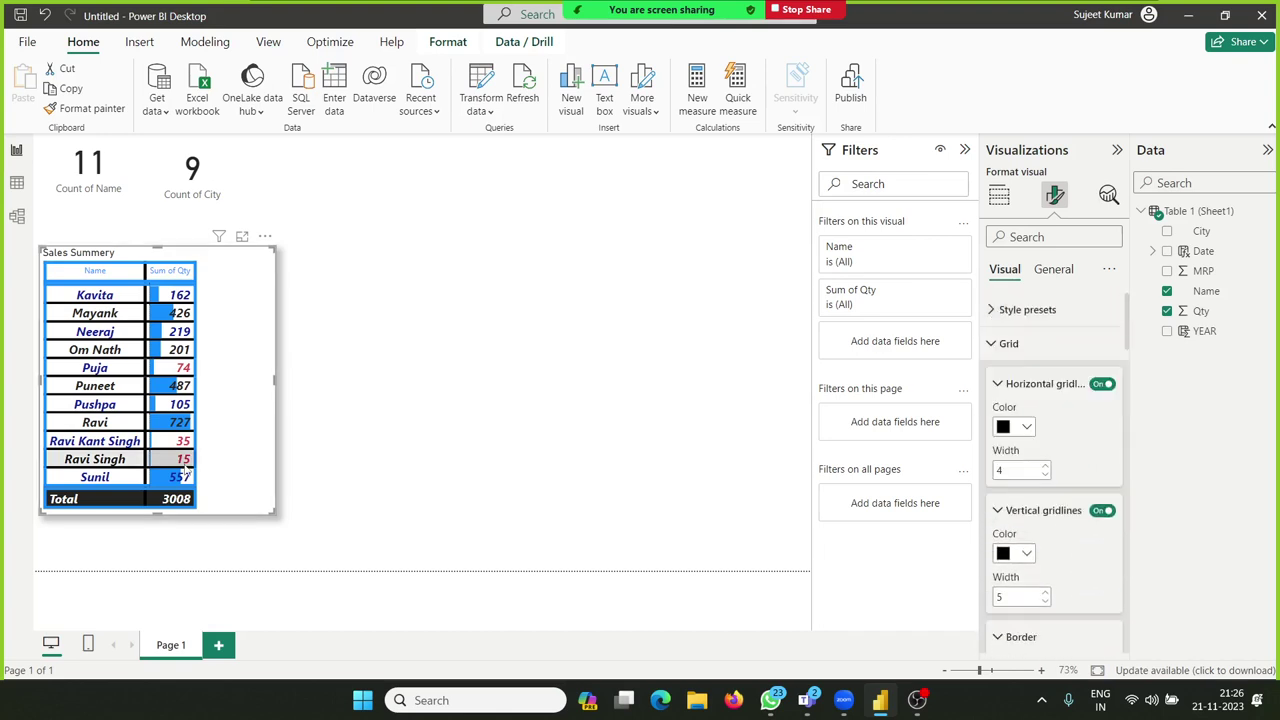
pyautogui.click(282, 507)
pyautogui.click(268, 512)
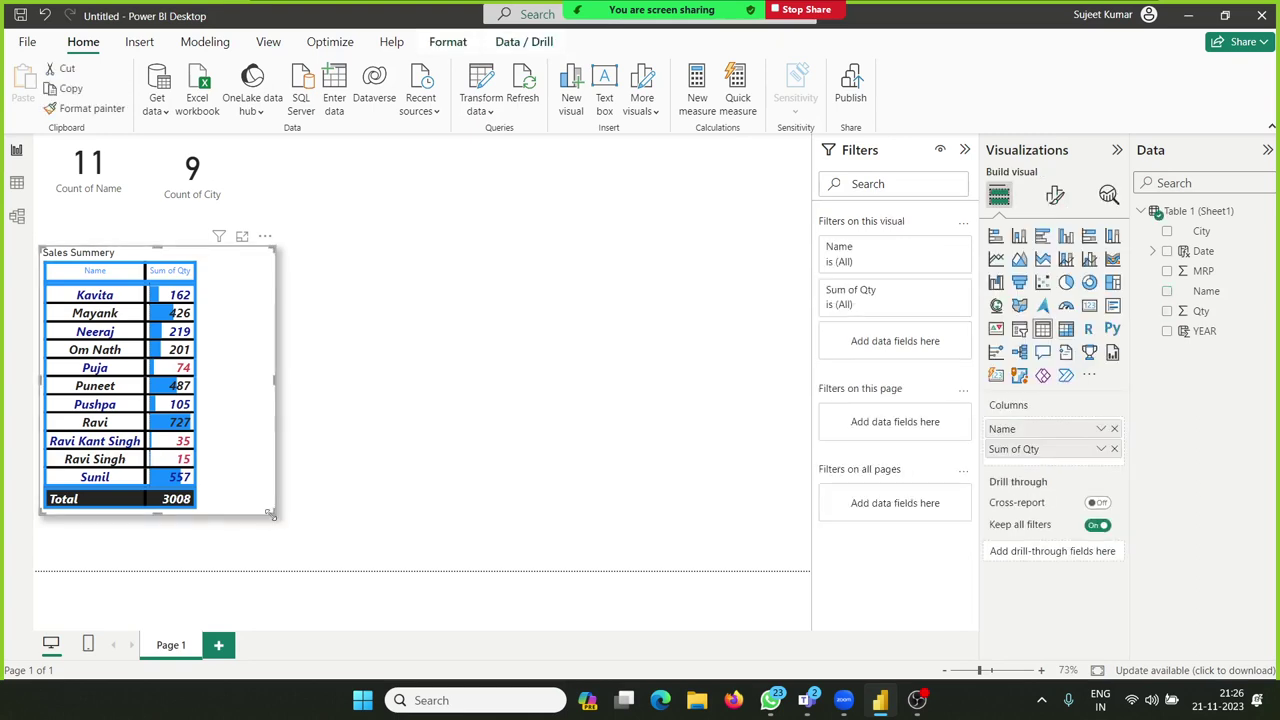
pyautogui.click(280, 507)
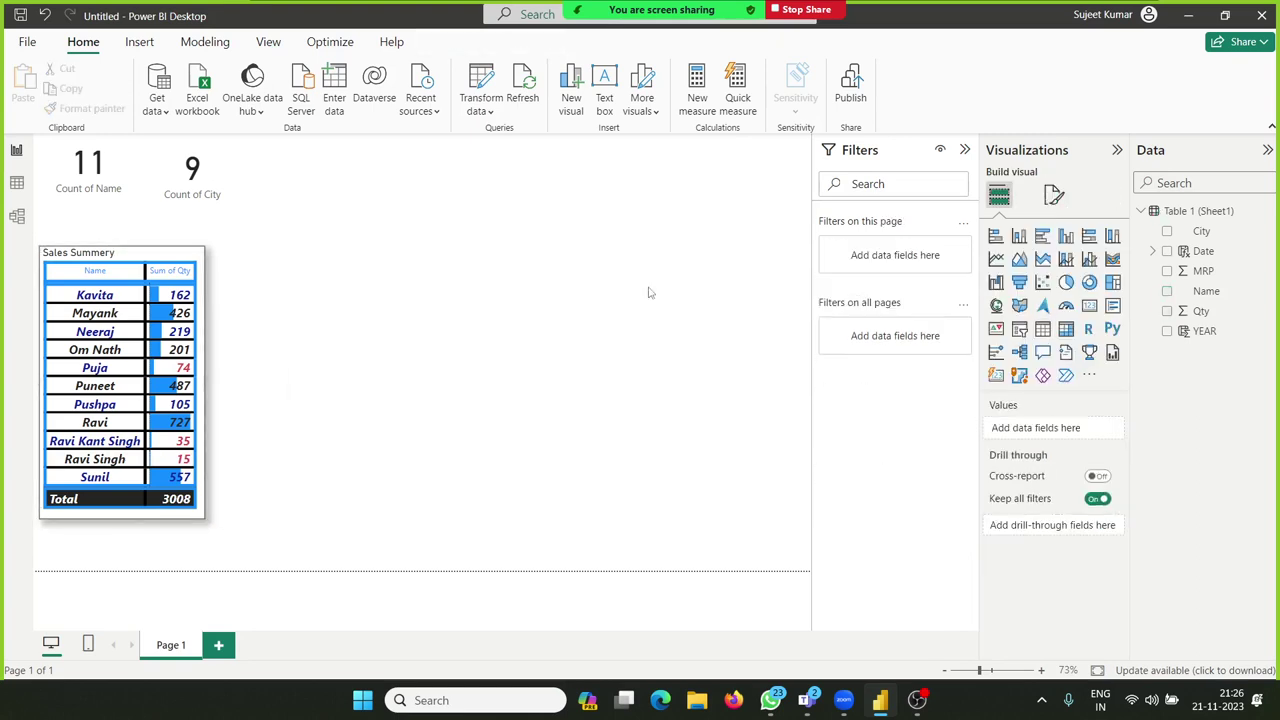
# Step: Add a second table beside Sales Summary with Name and Qty columns
pyautogui.click(1042, 332)
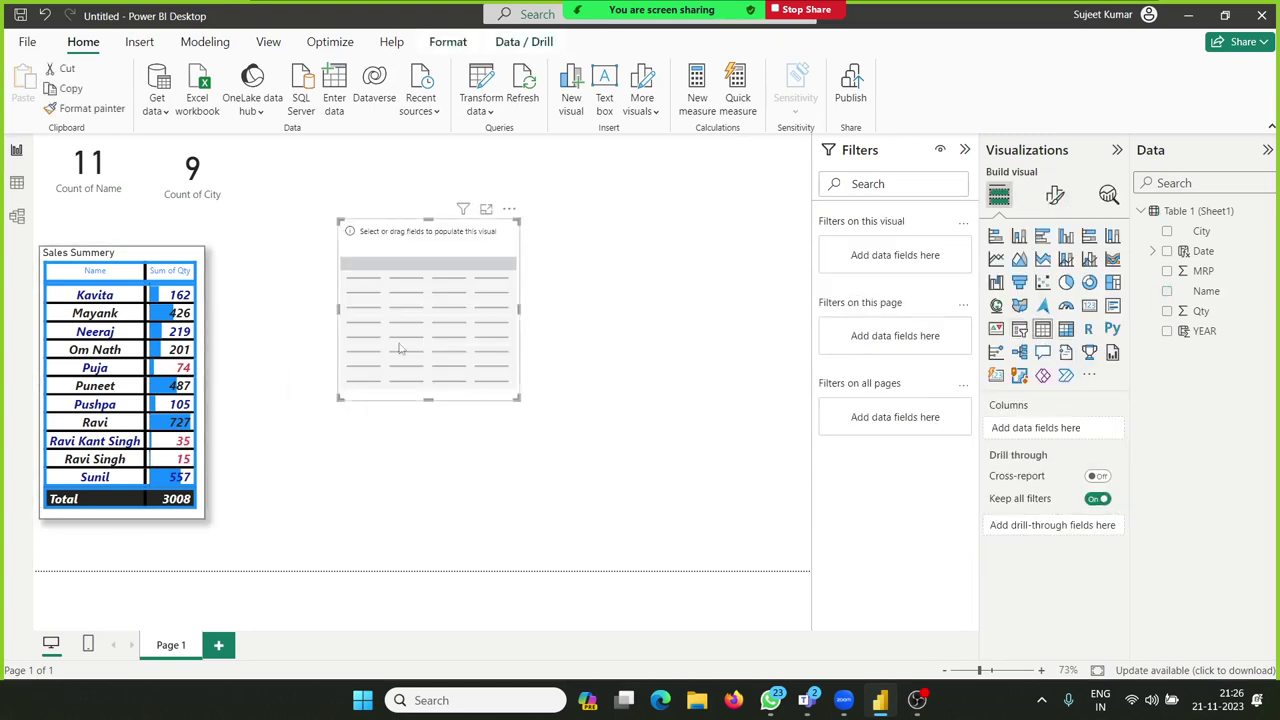
pyautogui.moveTo(518, 399); pyautogui.dragTo(571, 496)
pyautogui.moveTo(430, 266); pyautogui.dragTo(320, 297)
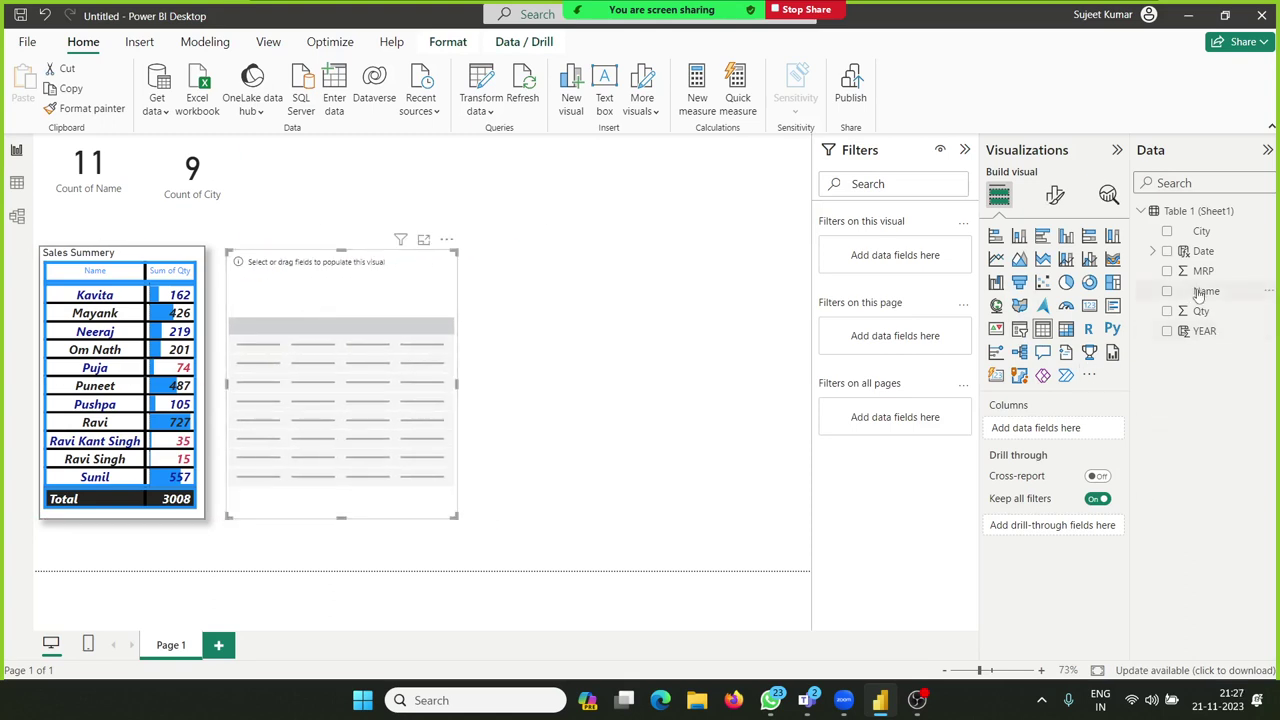
pyautogui.moveTo(1197, 293); pyautogui.dragTo(356, 422)
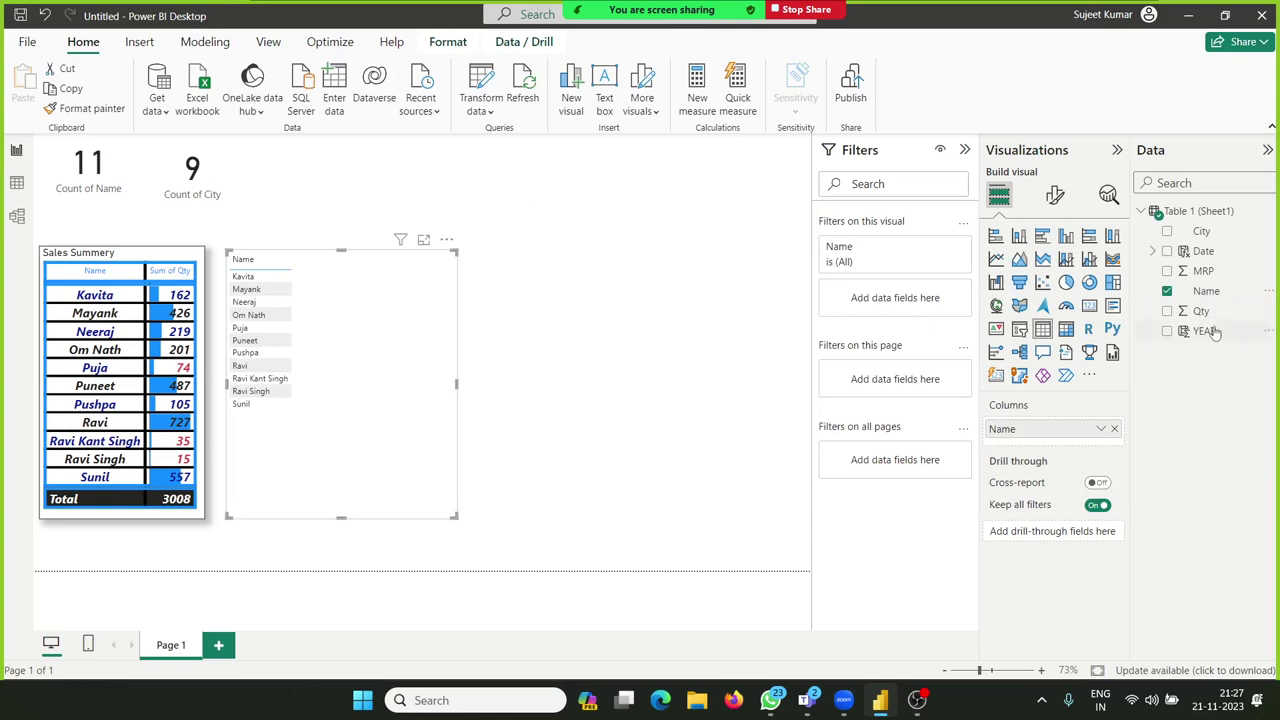
pyautogui.moveTo(1200, 311)
pyautogui.mouseDown()
pyautogui.moveTo(897, 355)
pyautogui.moveTo(380, 367)
pyautogui.mouseUp()
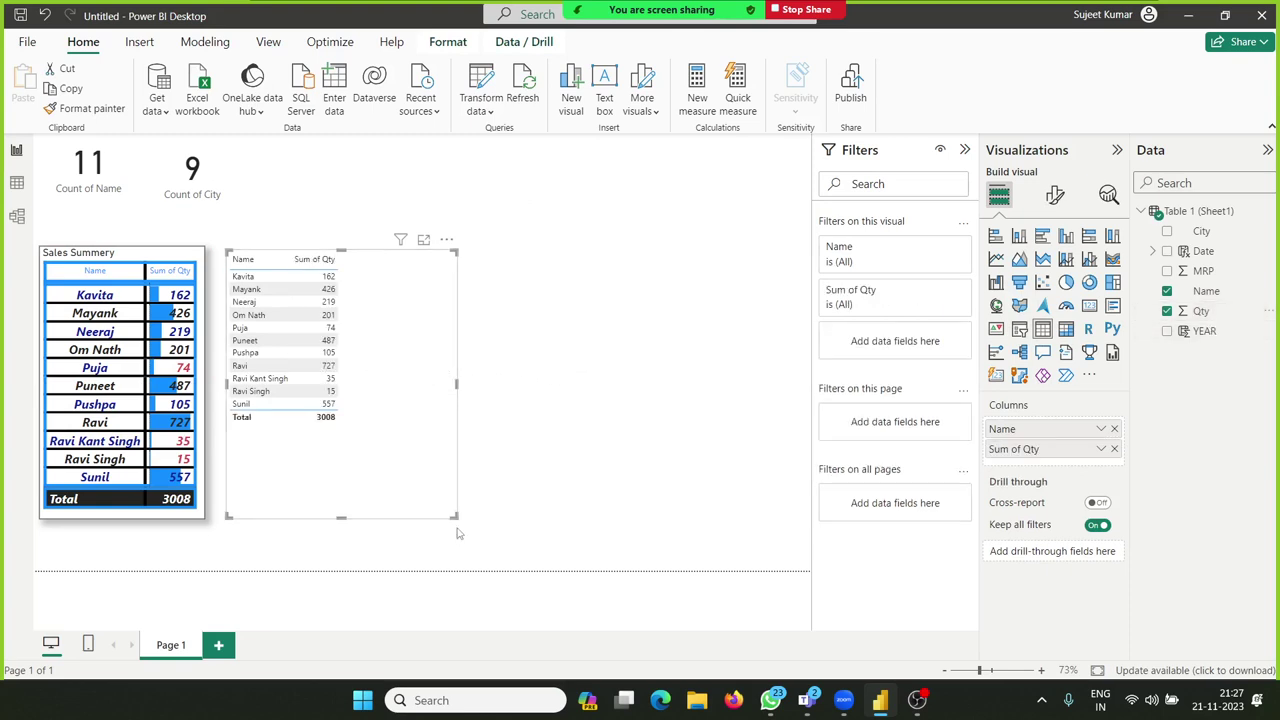
pyautogui.click(630, 420)
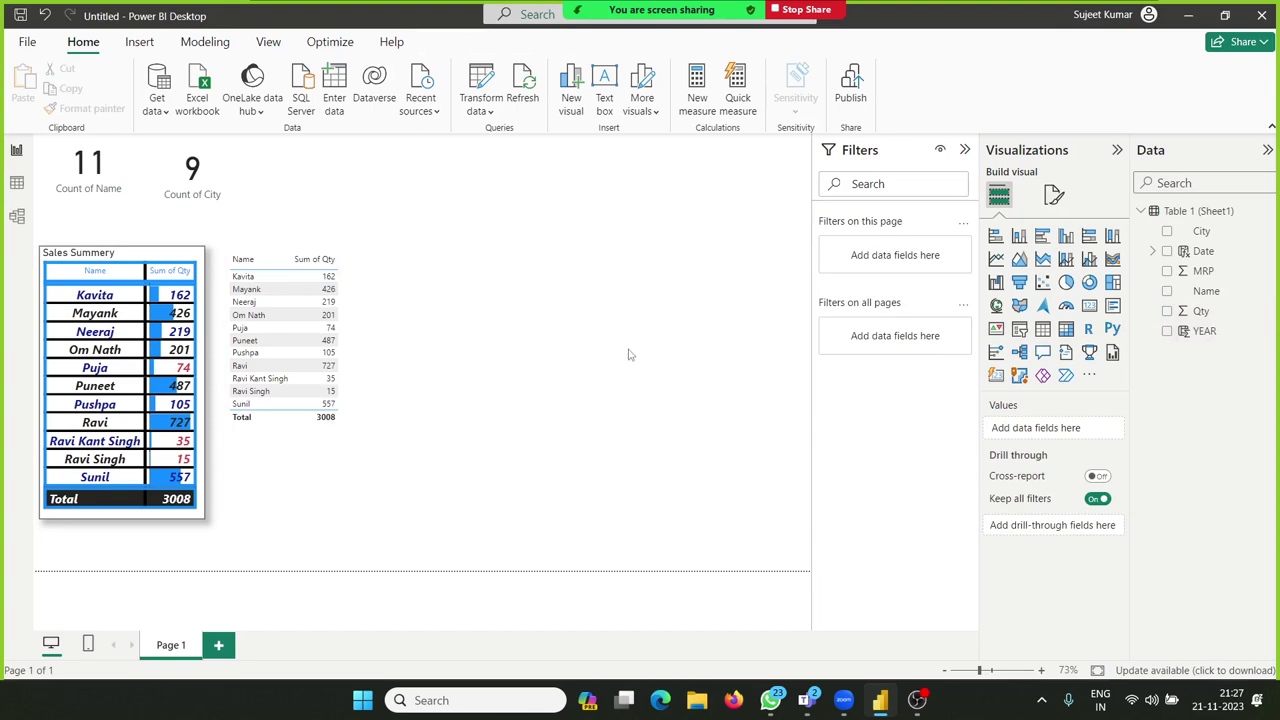
# Step: Bring up the page's Wallpaper formatting settings
pyautogui.click(1053, 195)
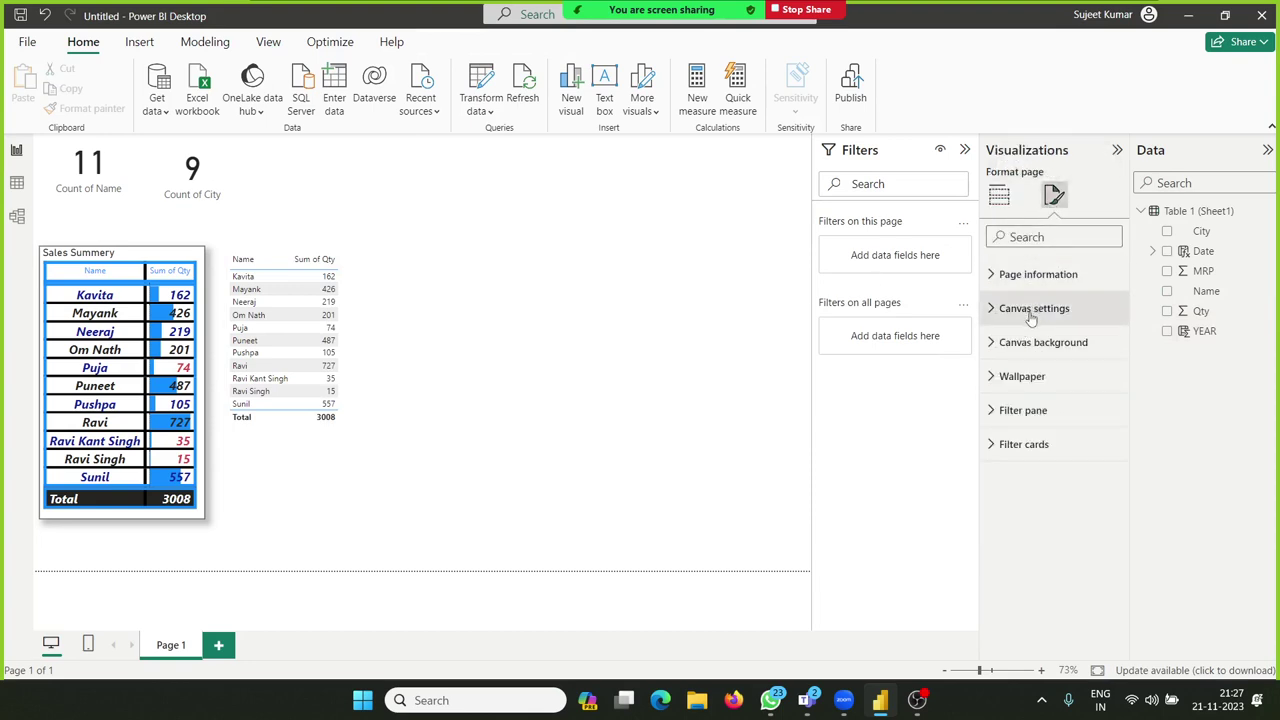
pyautogui.click(1031, 318)
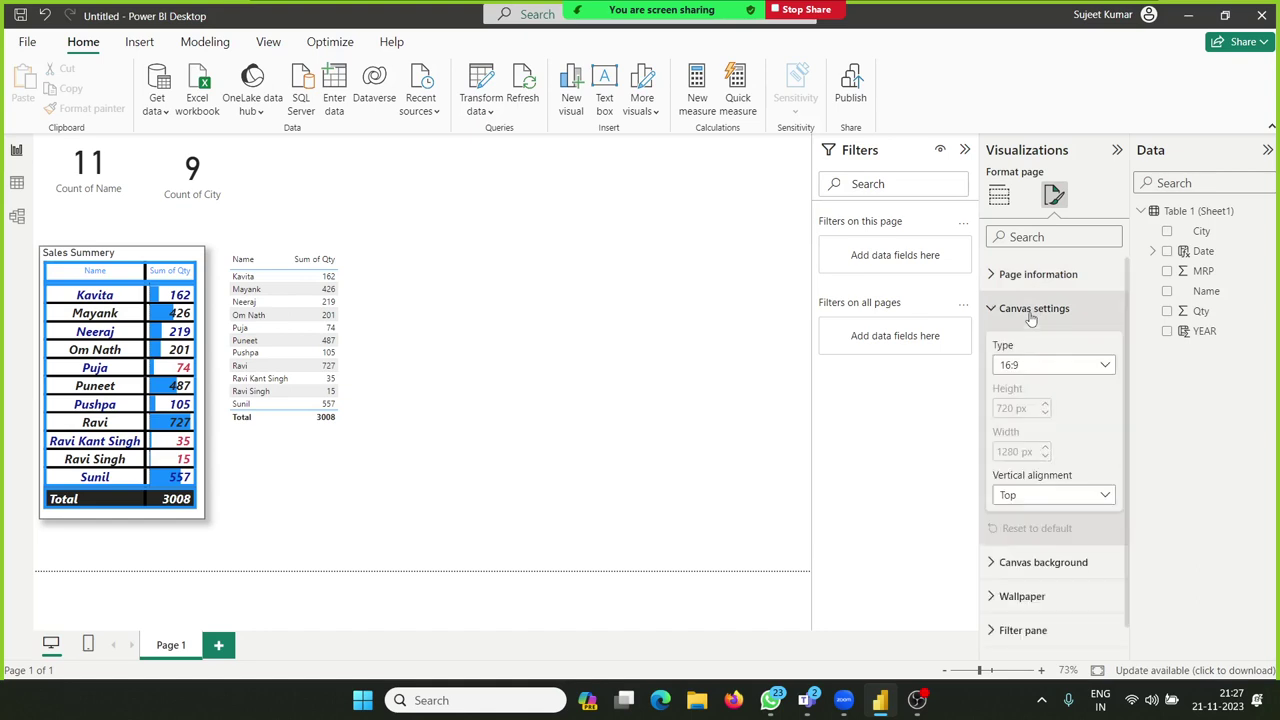
pyautogui.click(1031, 316)
pyautogui.click(1023, 380)
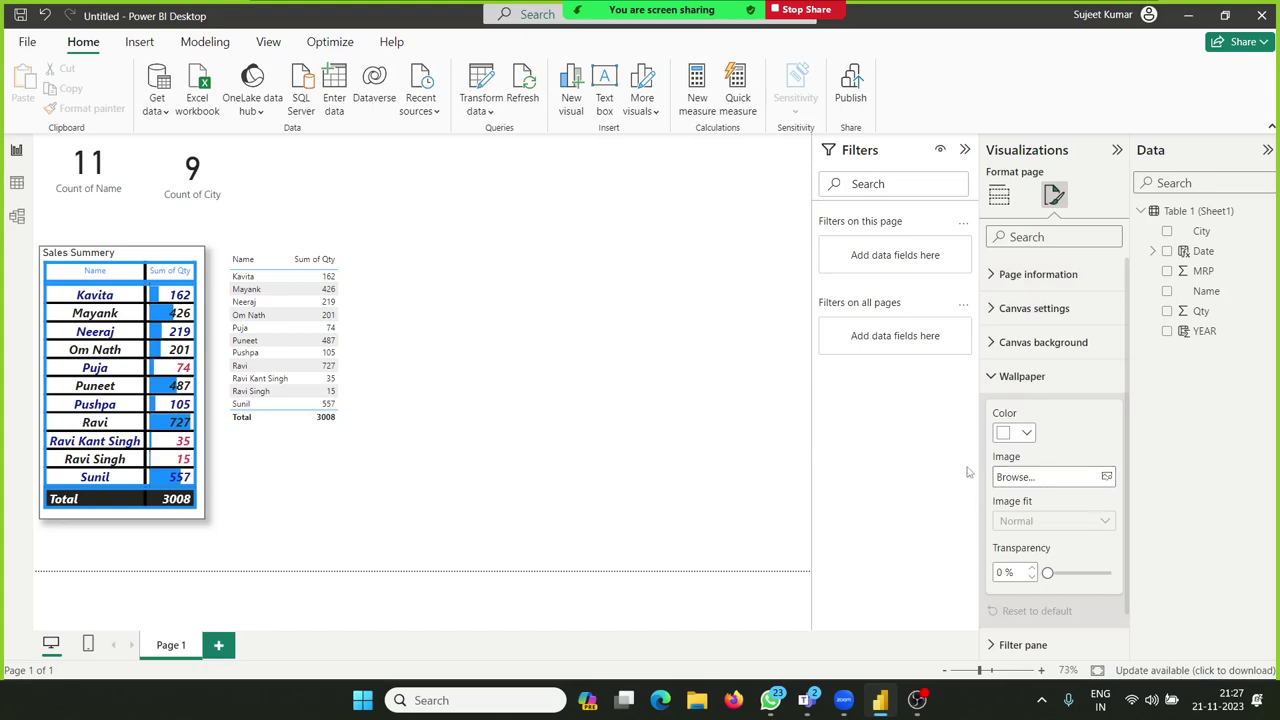
# Step: Set bg.jpg as the page wallpaper image
pyautogui.click(1042, 481)
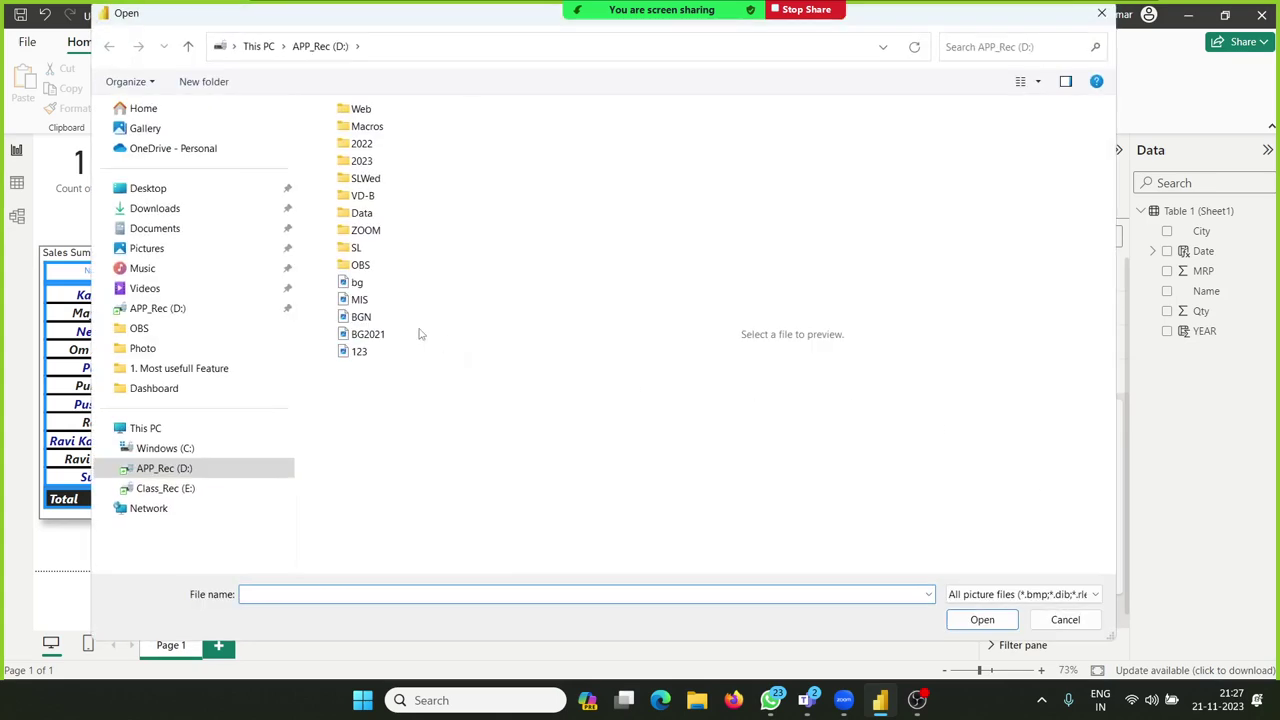
pyautogui.click(357, 283)
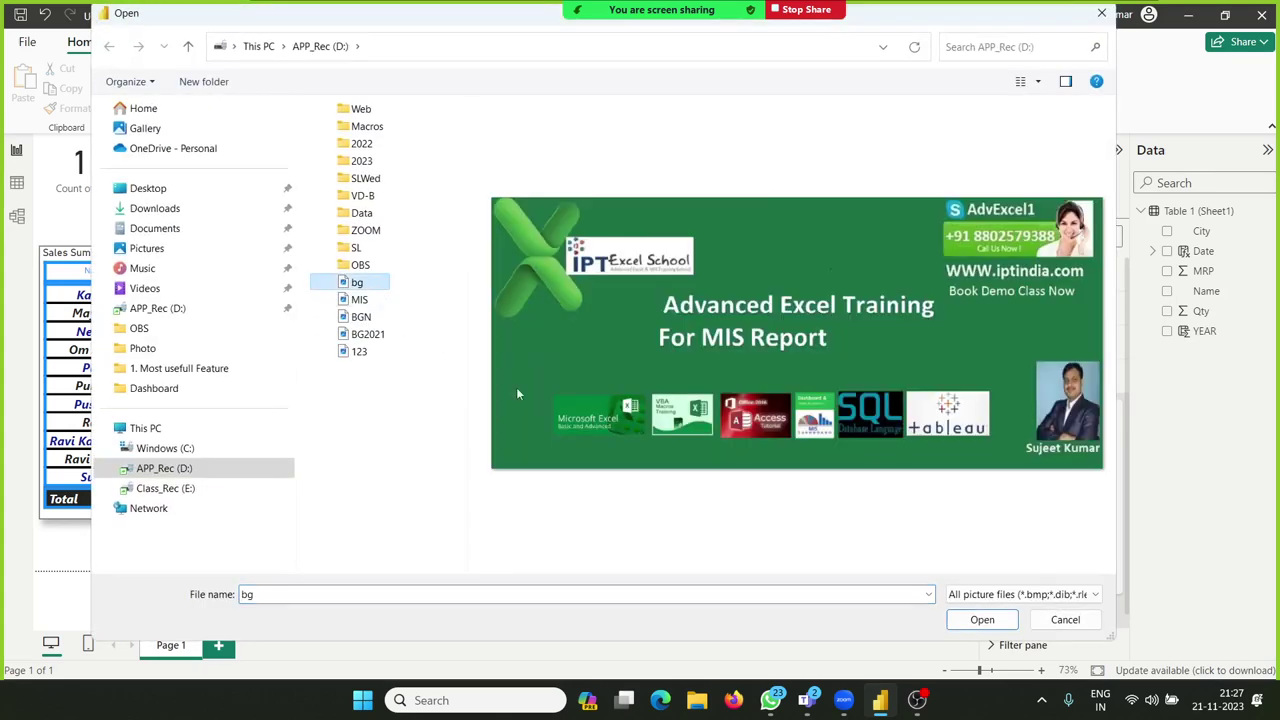
pyautogui.click(982, 621)
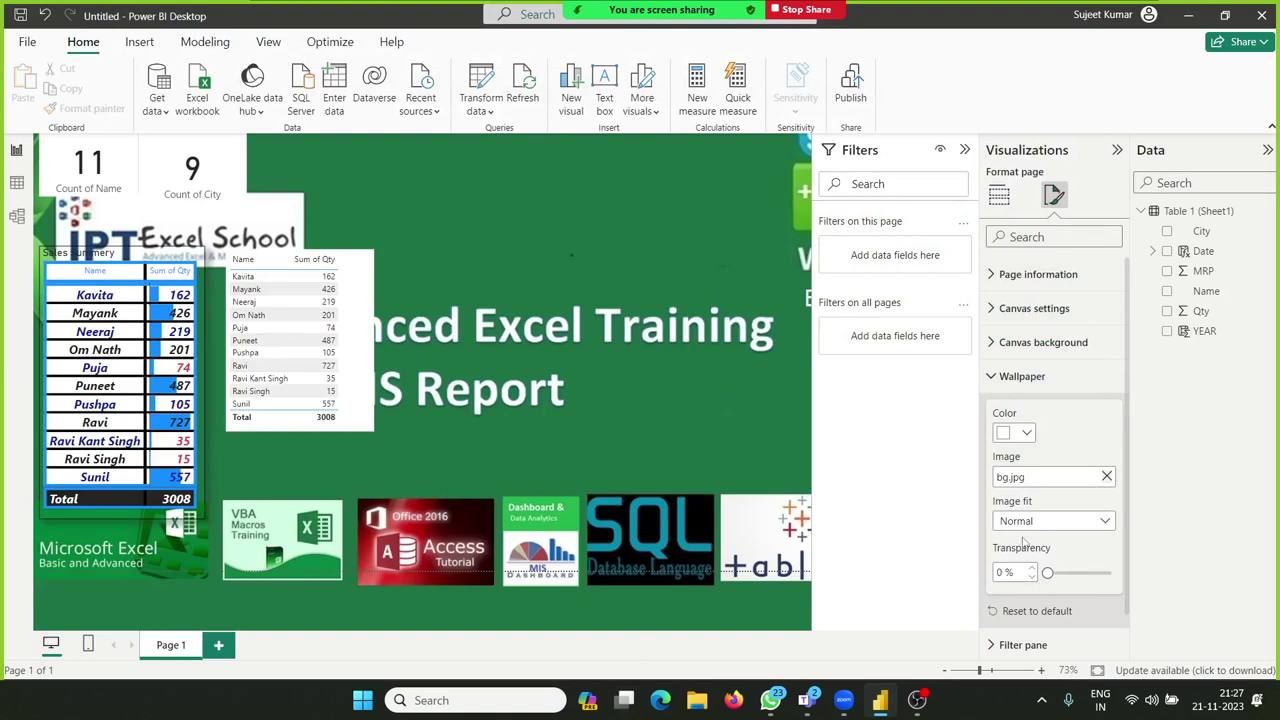
pyautogui.click(1048, 572)
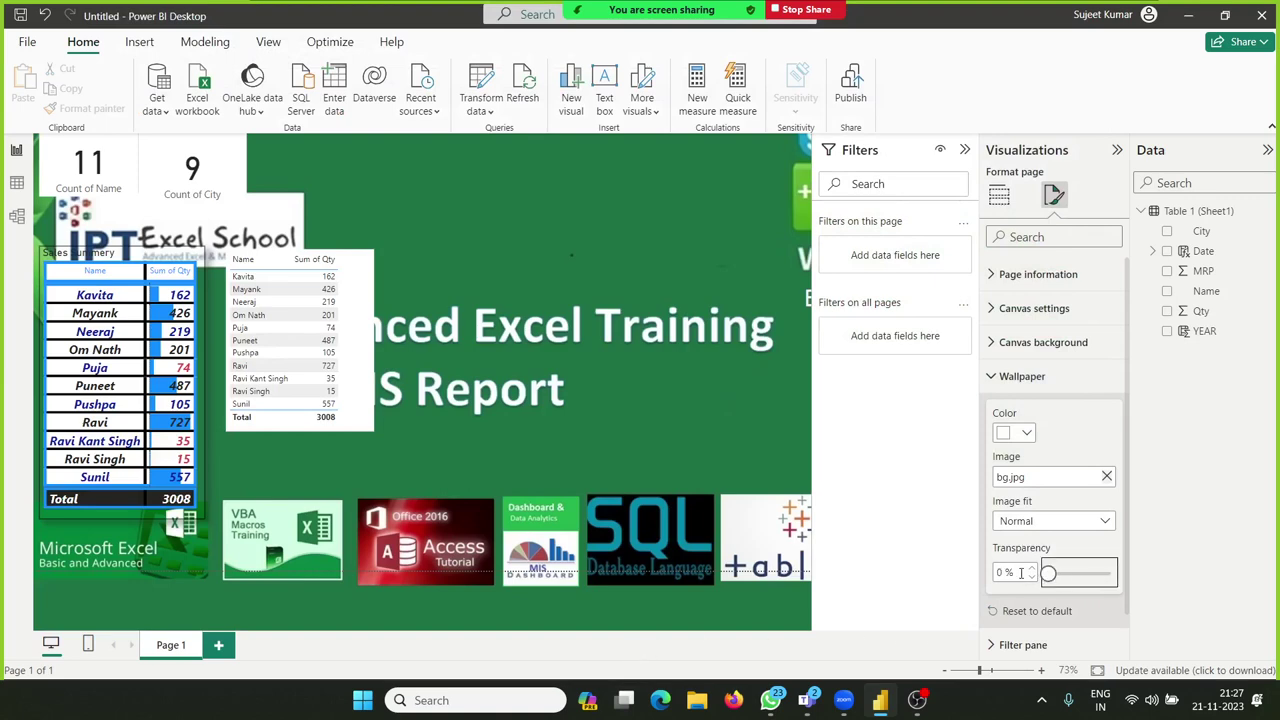
# Step: Set the wallpaper image fit to Fill and its transparency to 83%
pyautogui.click(1026, 527)
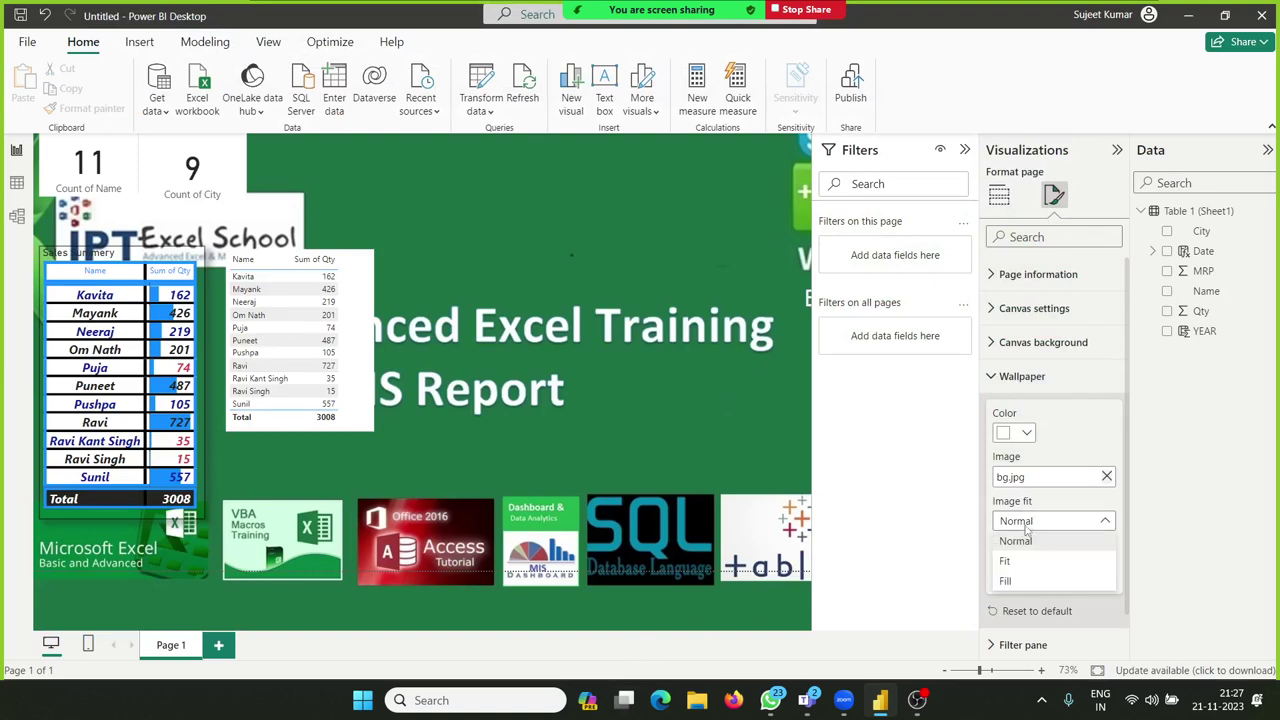
pyautogui.click(1008, 580)
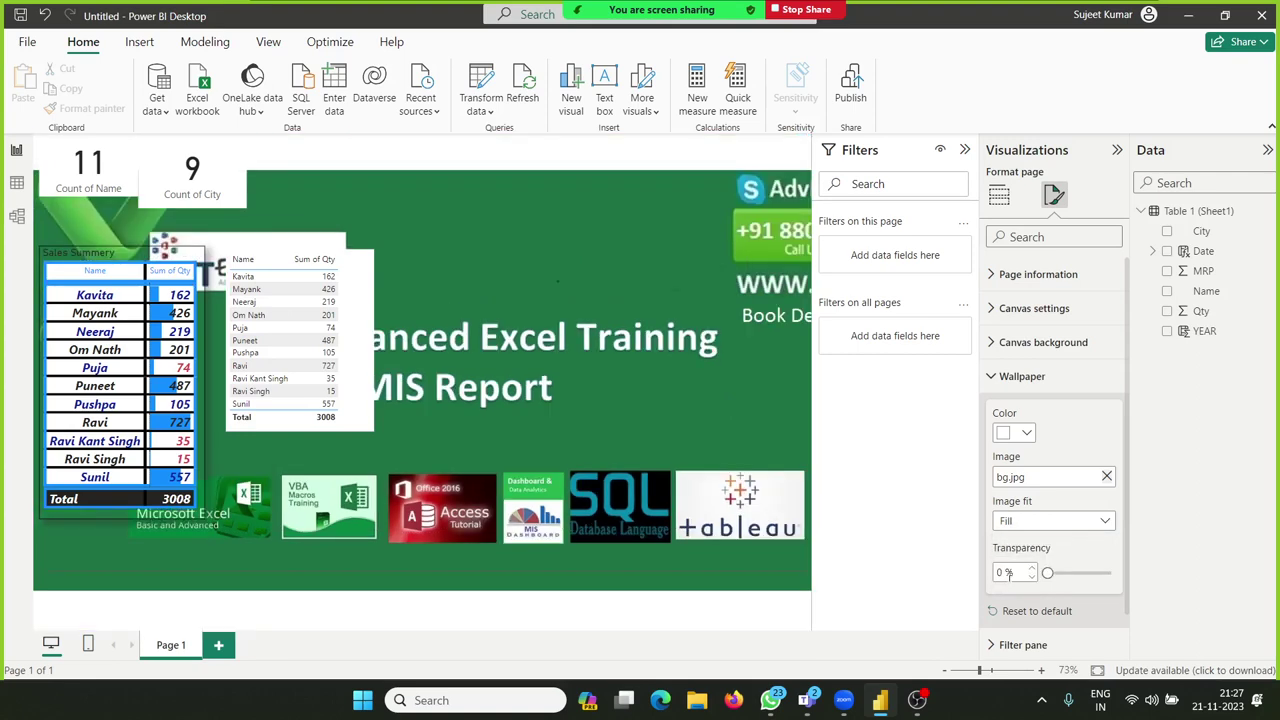
pyautogui.click(1024, 522)
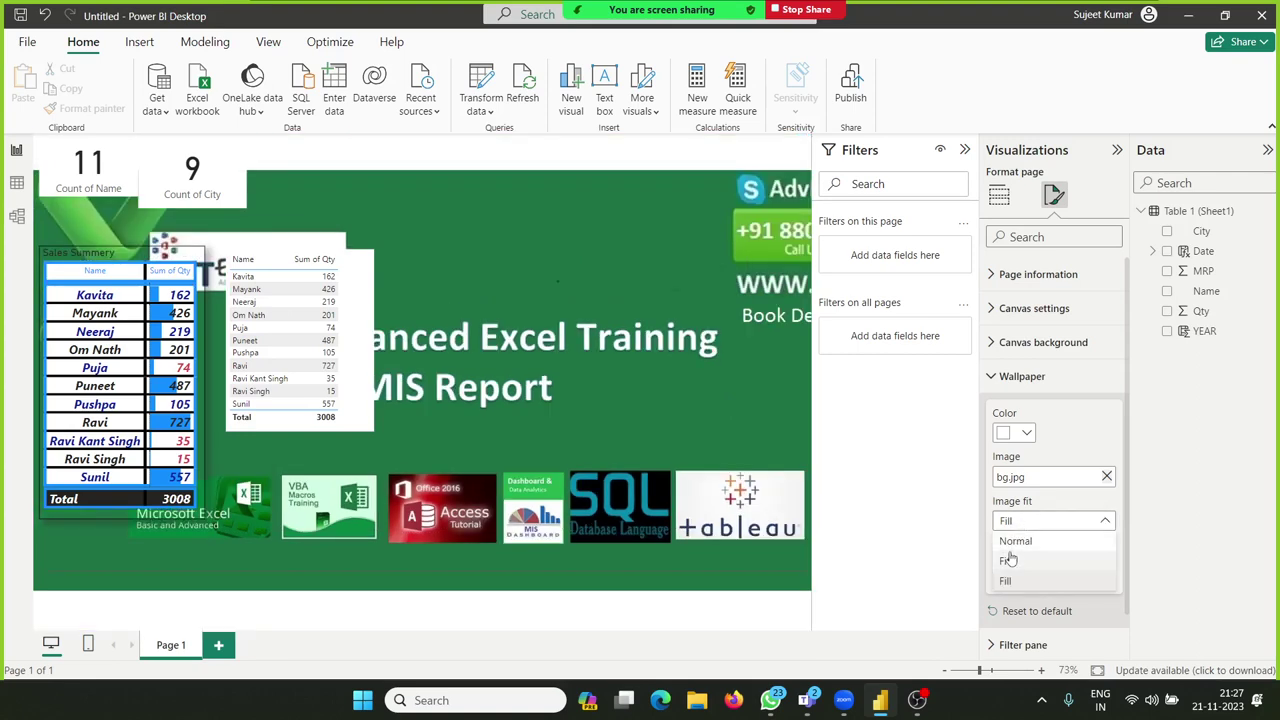
pyautogui.click(1008, 560)
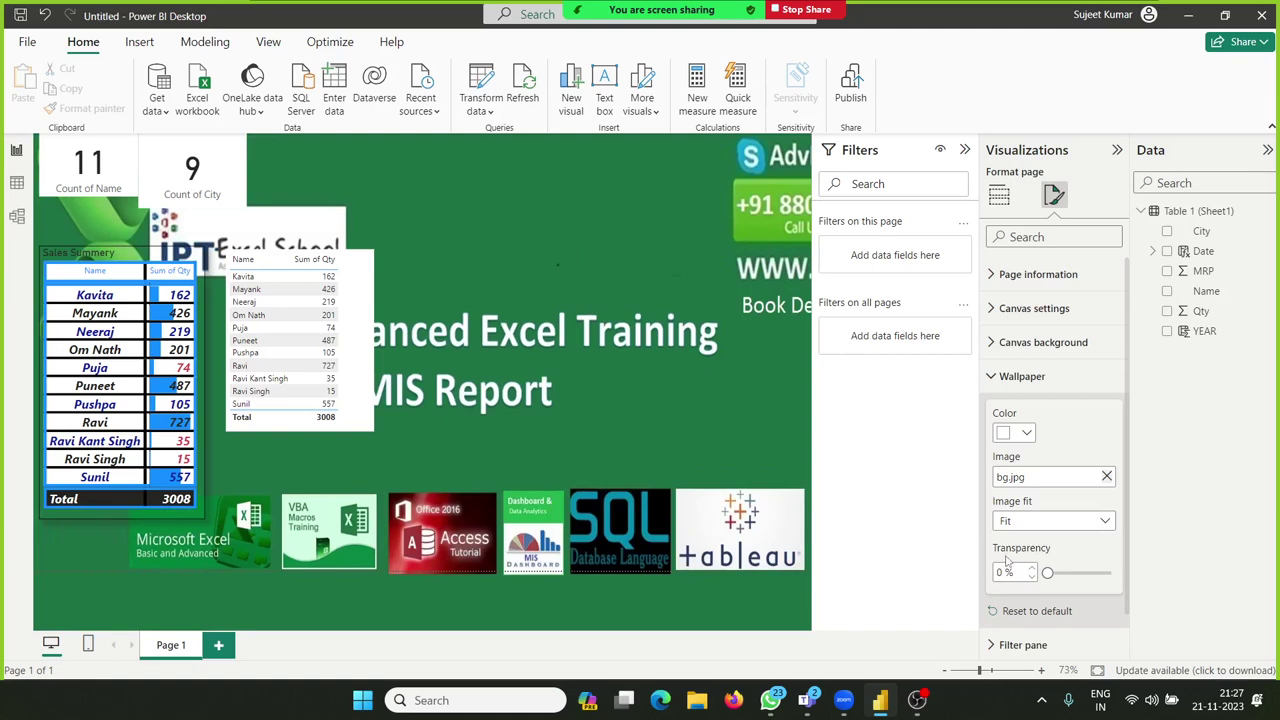
pyautogui.click(1012, 522)
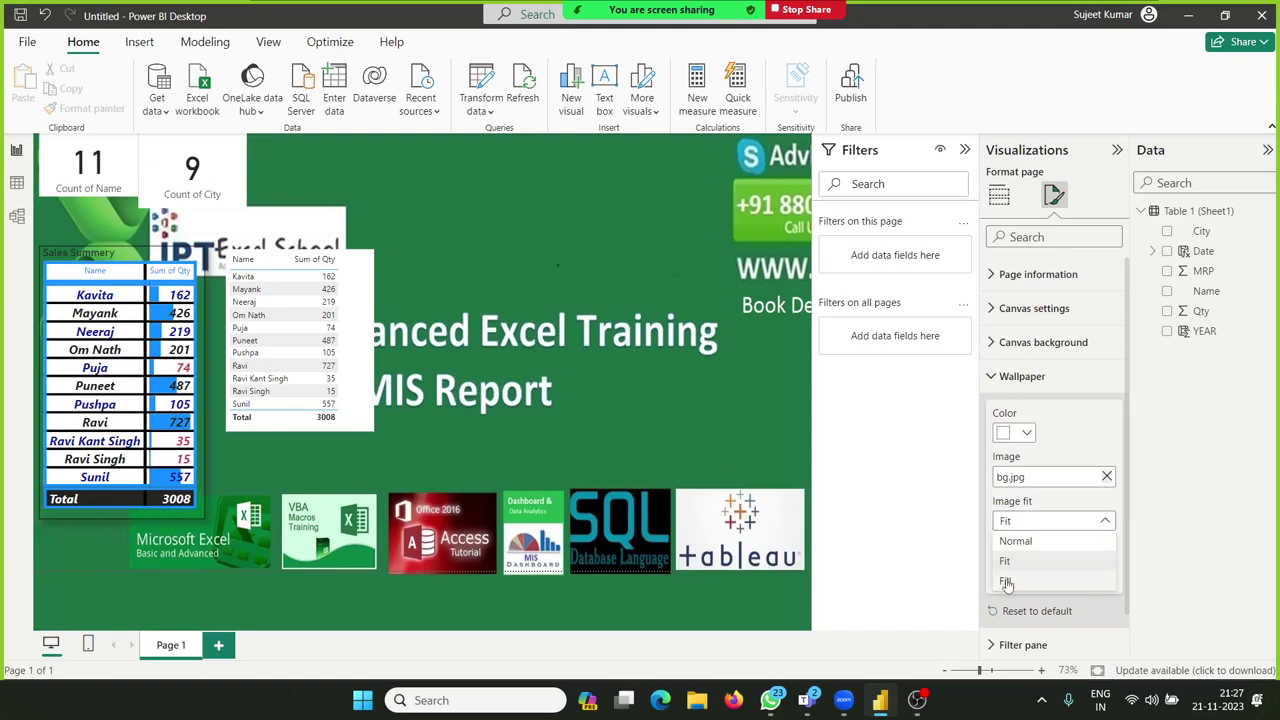
pyautogui.click(1007, 582)
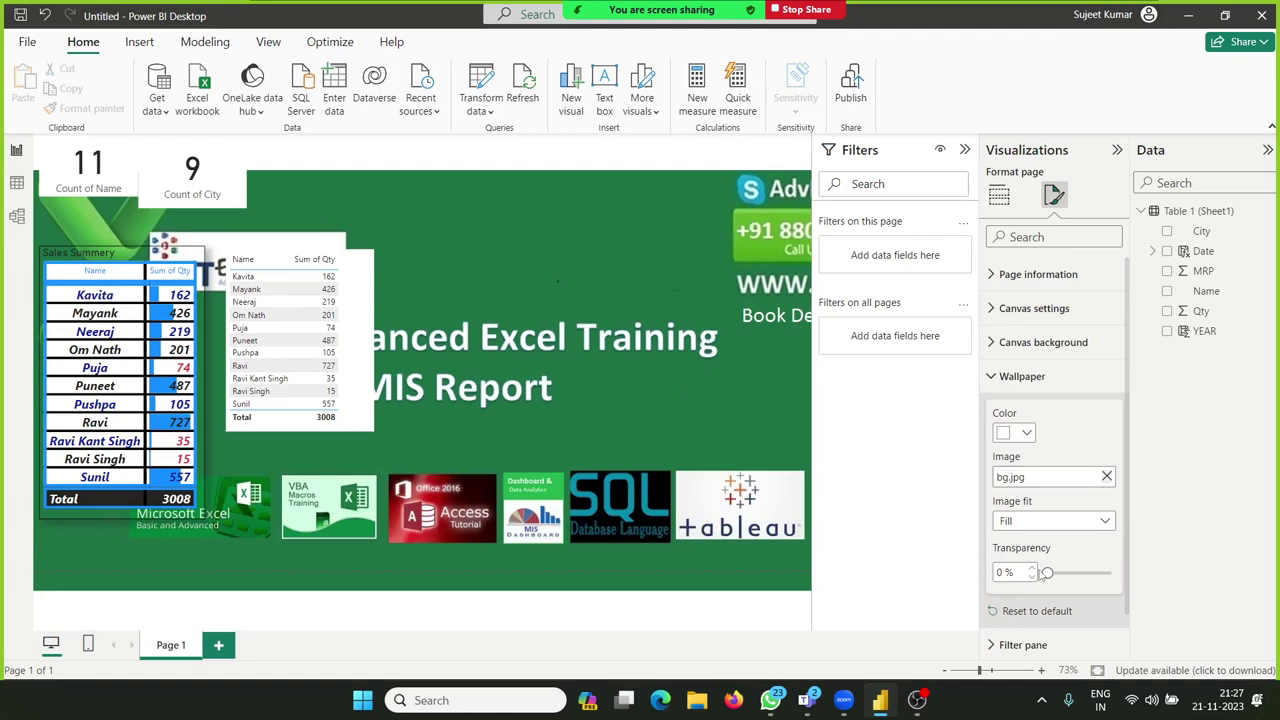
pyautogui.moveTo(1044, 571); pyautogui.dragTo(1100, 574)
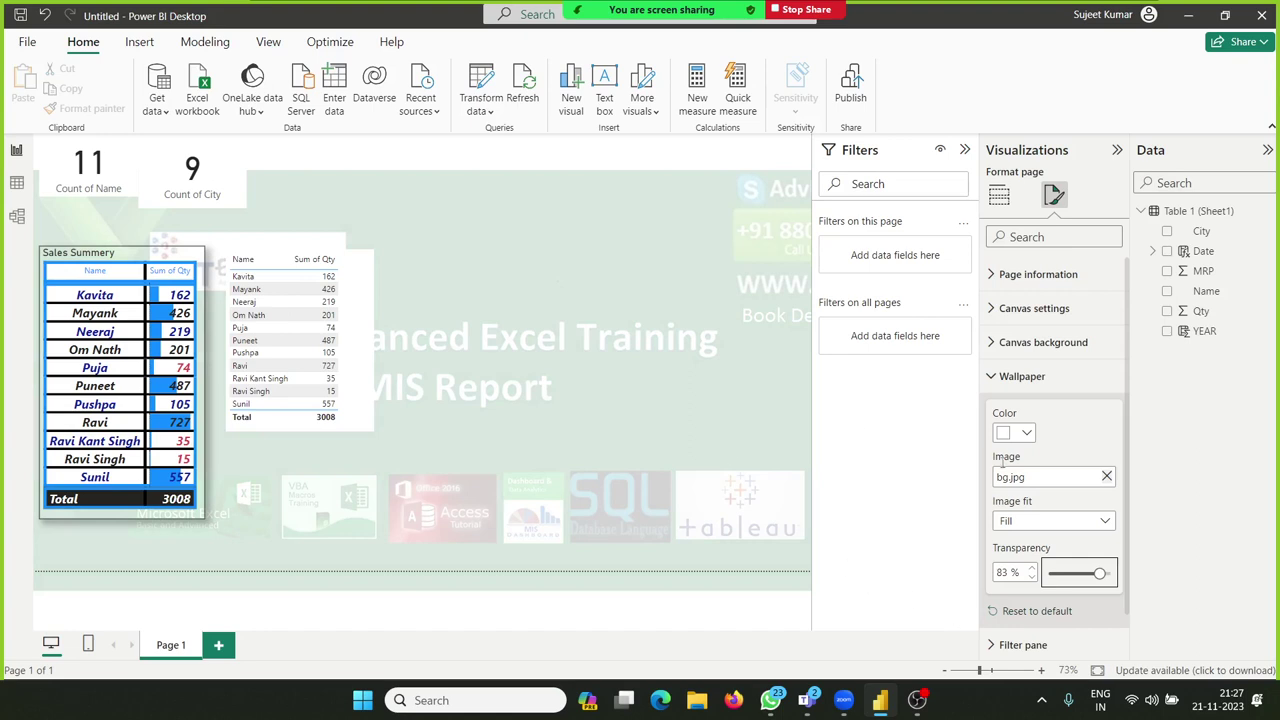
pyautogui.click(998, 195)
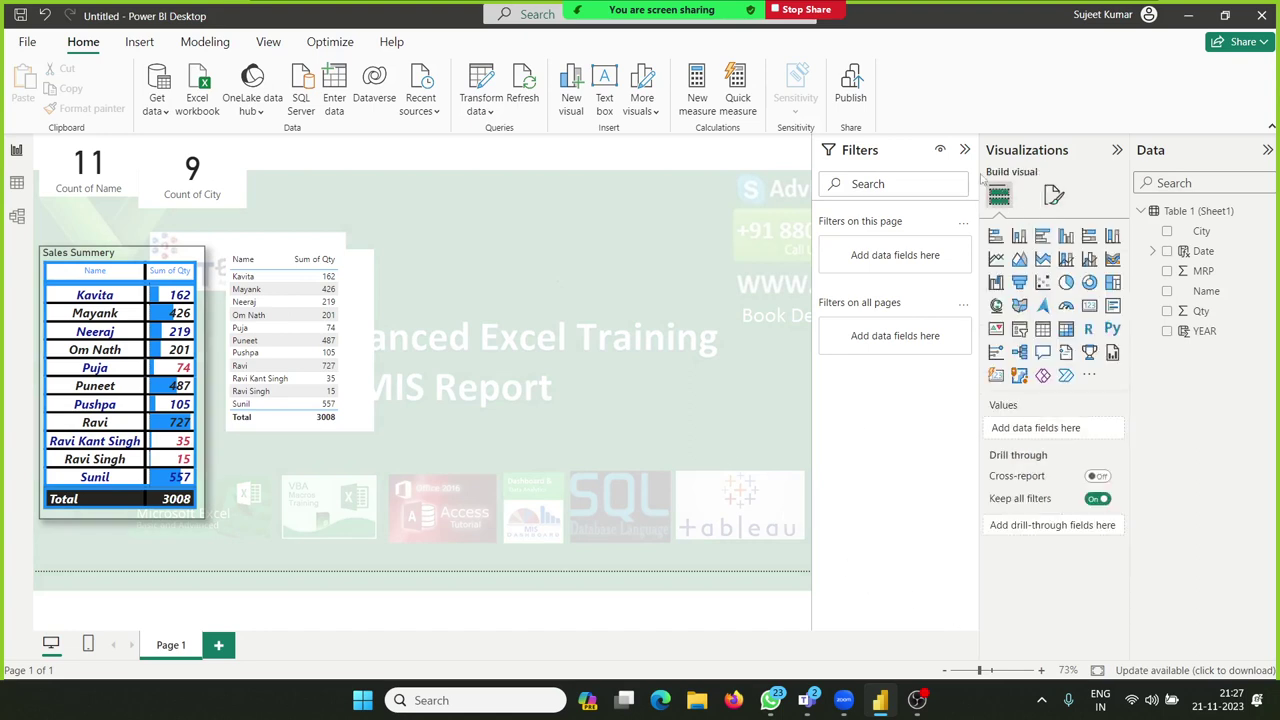
# Step: Collapse the Filters pane and start adding a sparkline for the second table's Sum of Qty
pyautogui.click(964, 149)
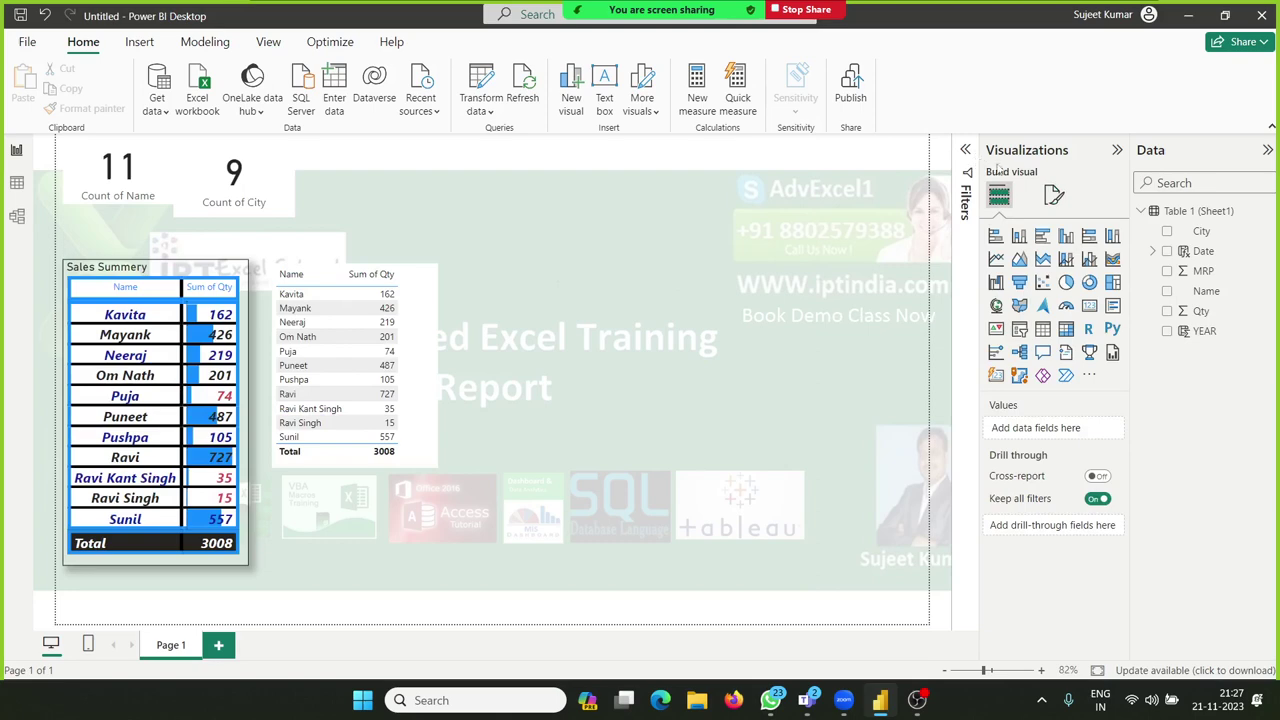
pyautogui.click(1117, 150)
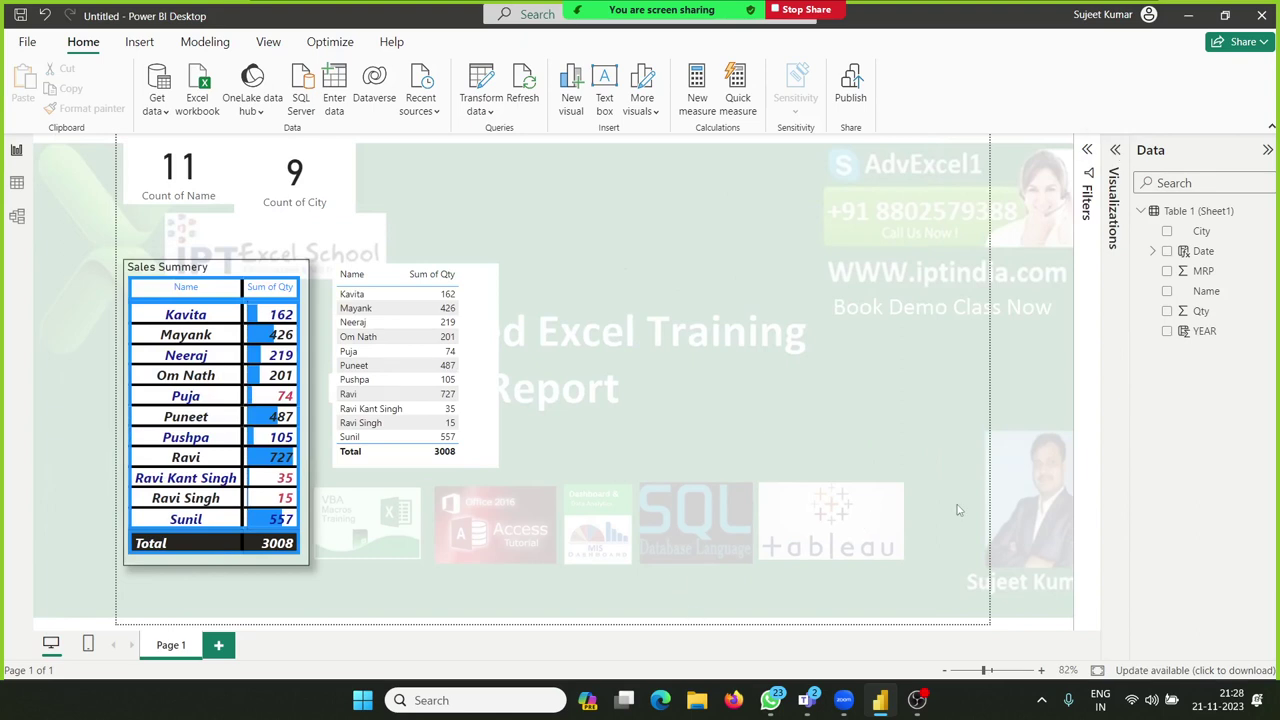
pyautogui.click(1115, 152)
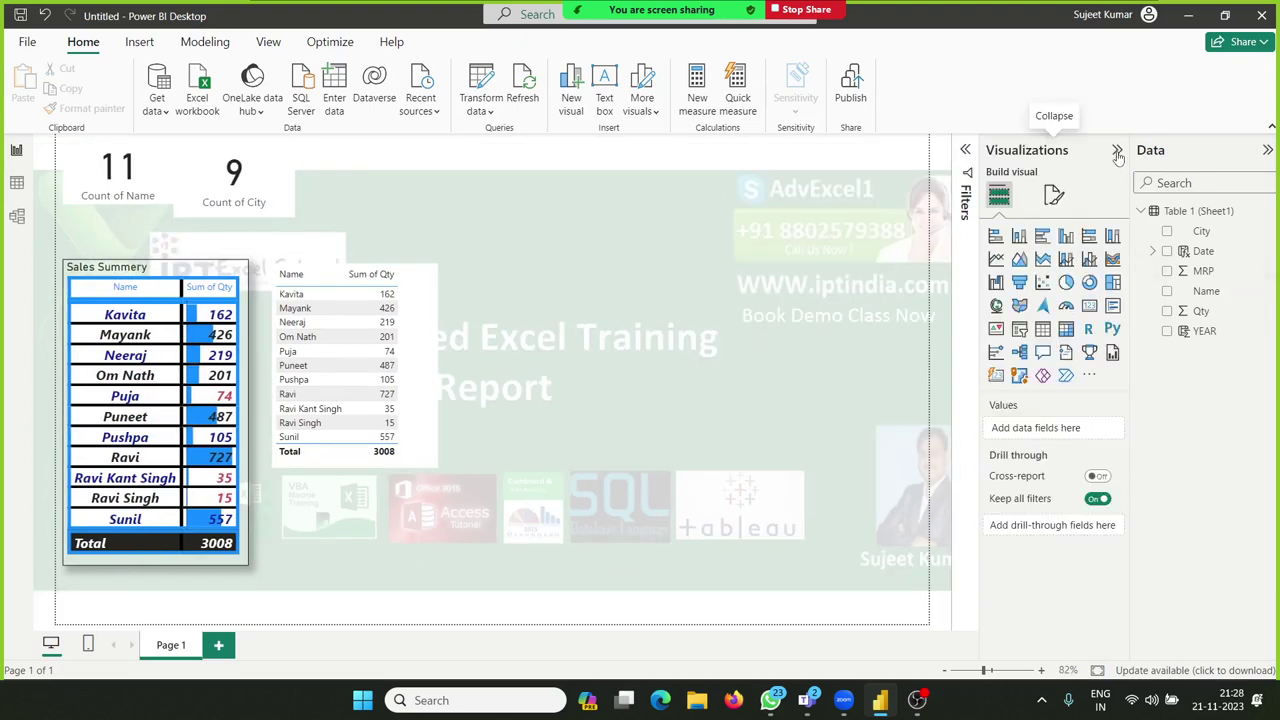
pyautogui.click(408, 445)
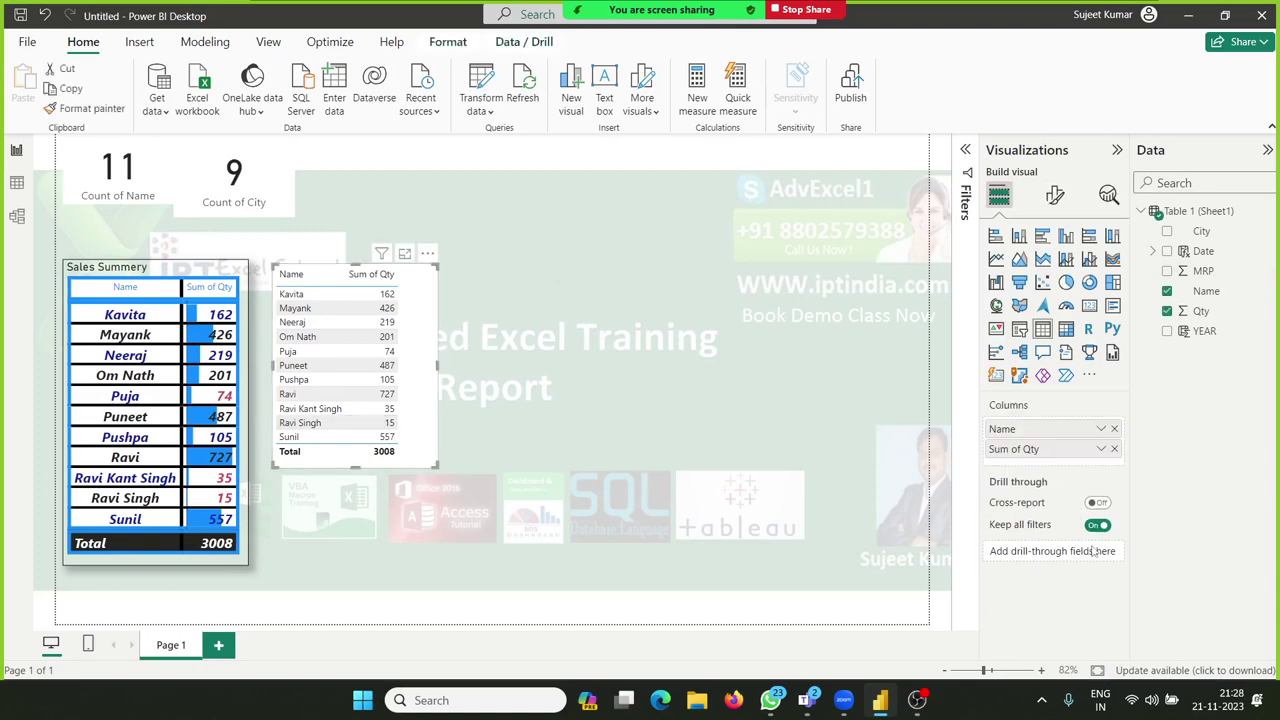
pyautogui.click(1101, 450)
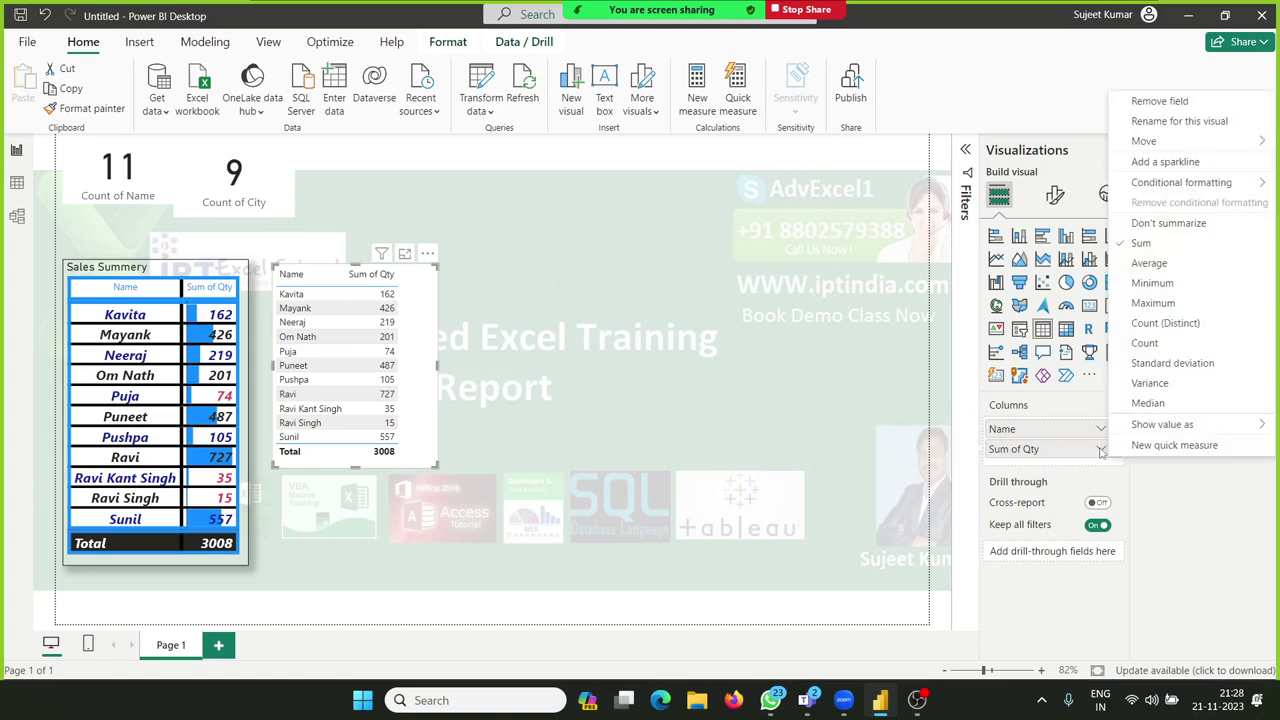
pyautogui.moveTo(1138, 428)
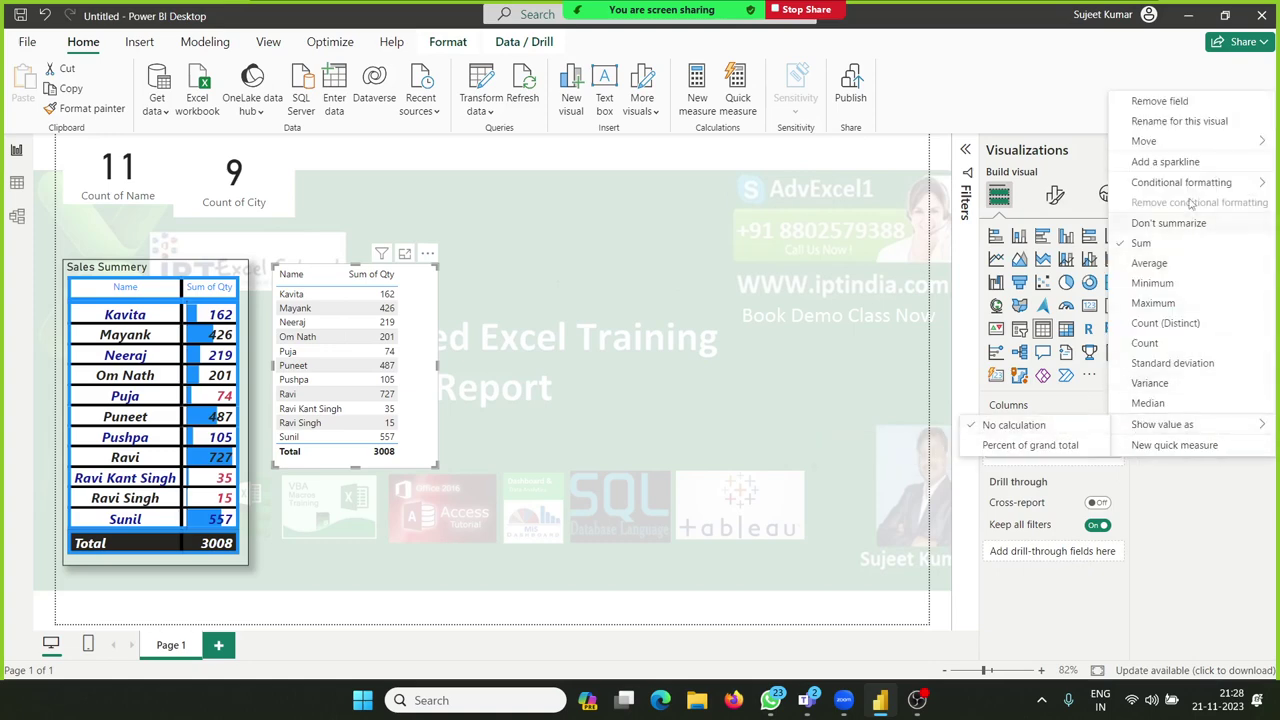
pyautogui.moveTo(1180, 186)
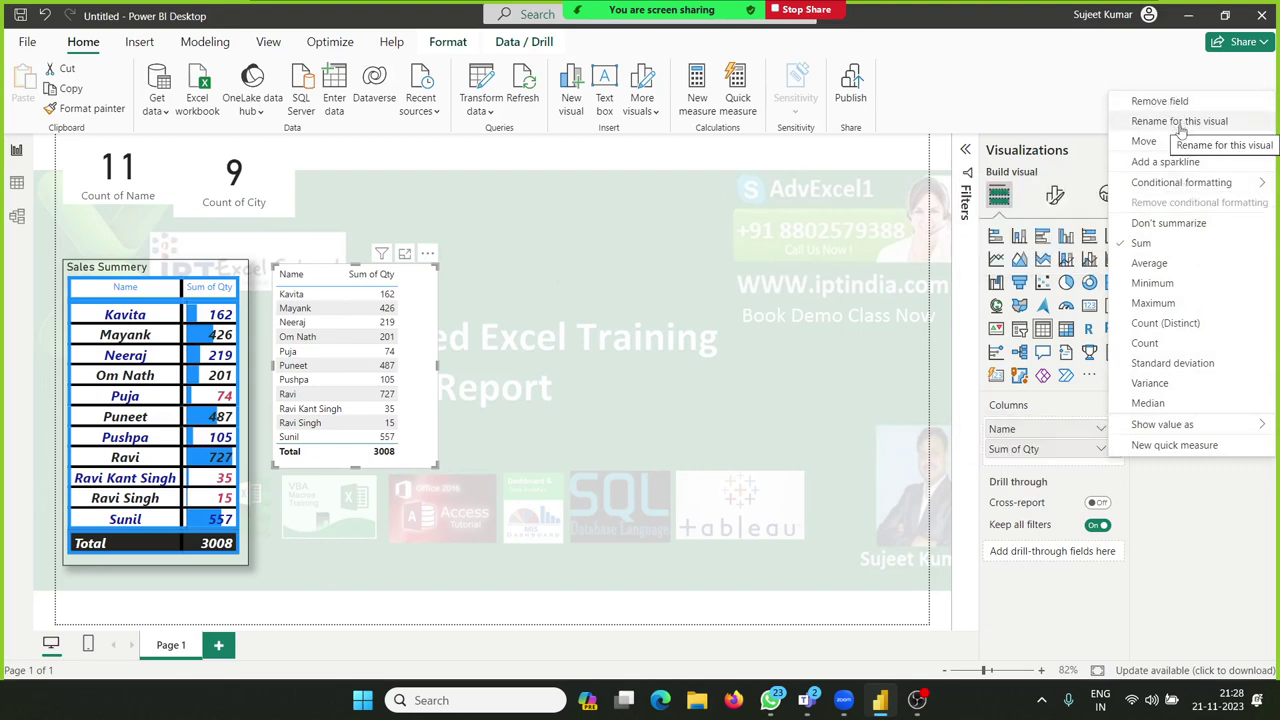
pyautogui.moveTo(1174, 145)
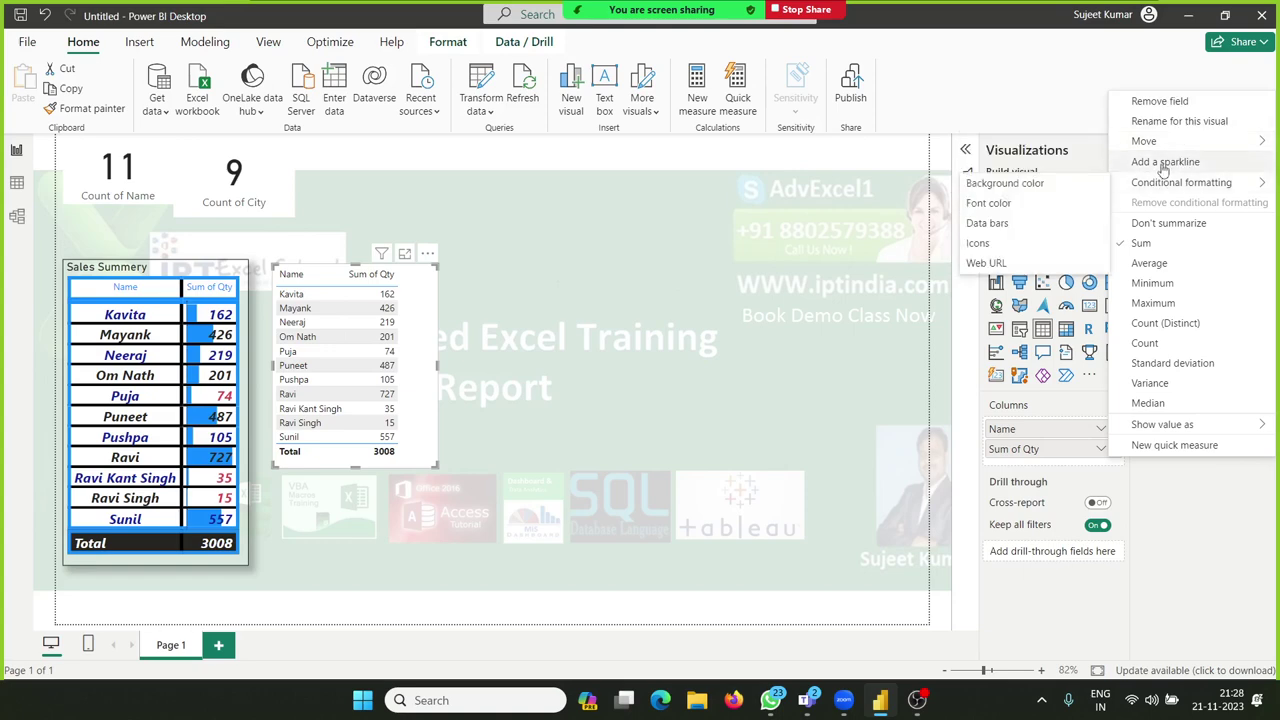
pyautogui.click(1163, 163)
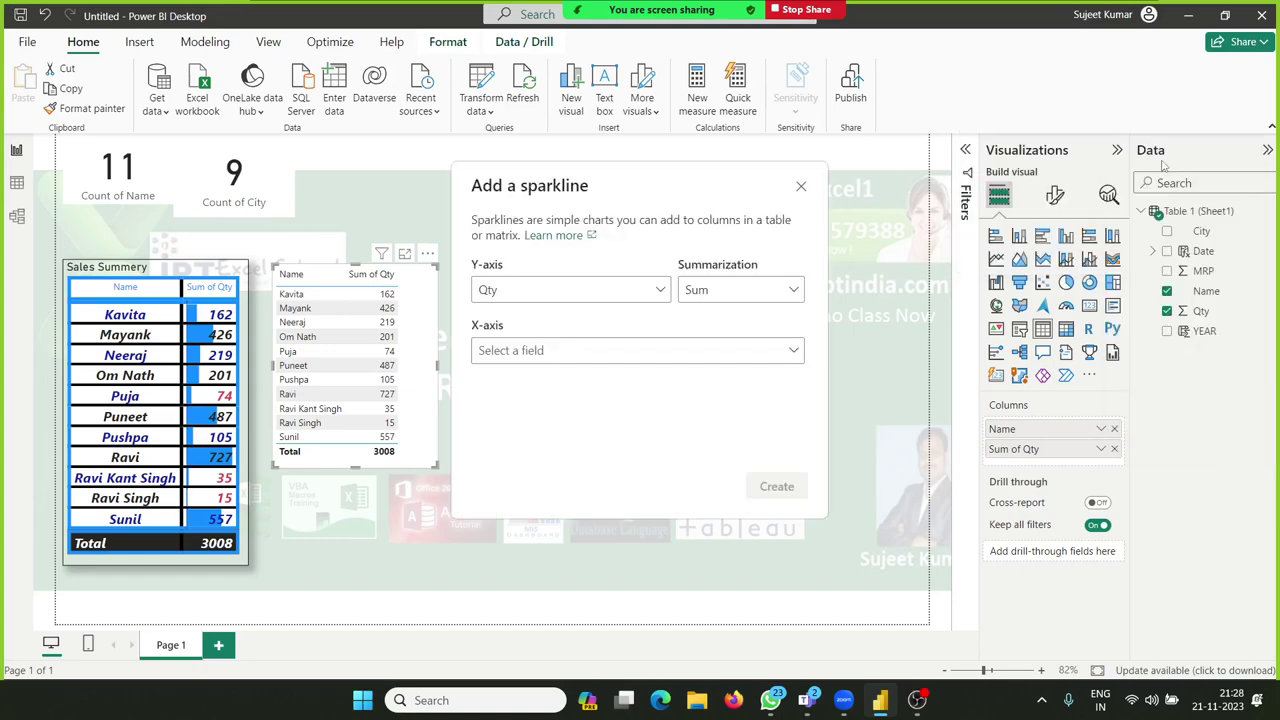
# Step: Create a Sum of Qty sparkline with Qty on the X-axis and widen the table
pyautogui.click(733, 356)
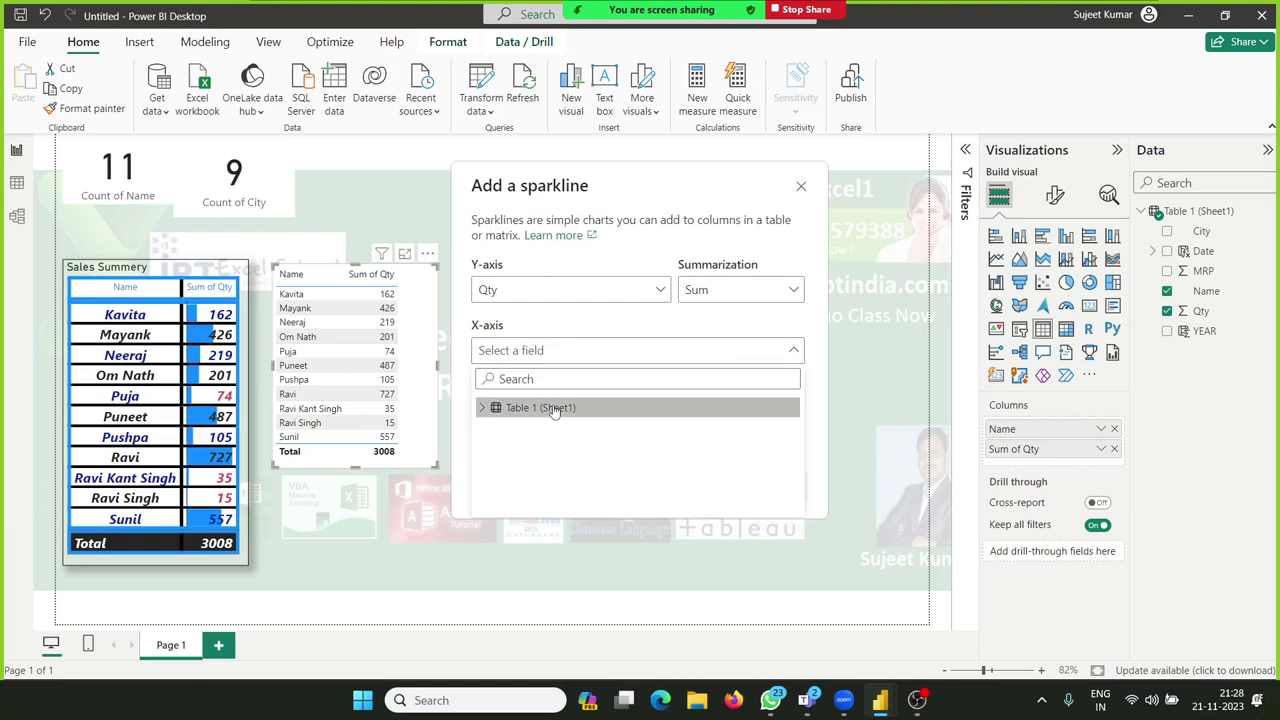
pyautogui.click(485, 409)
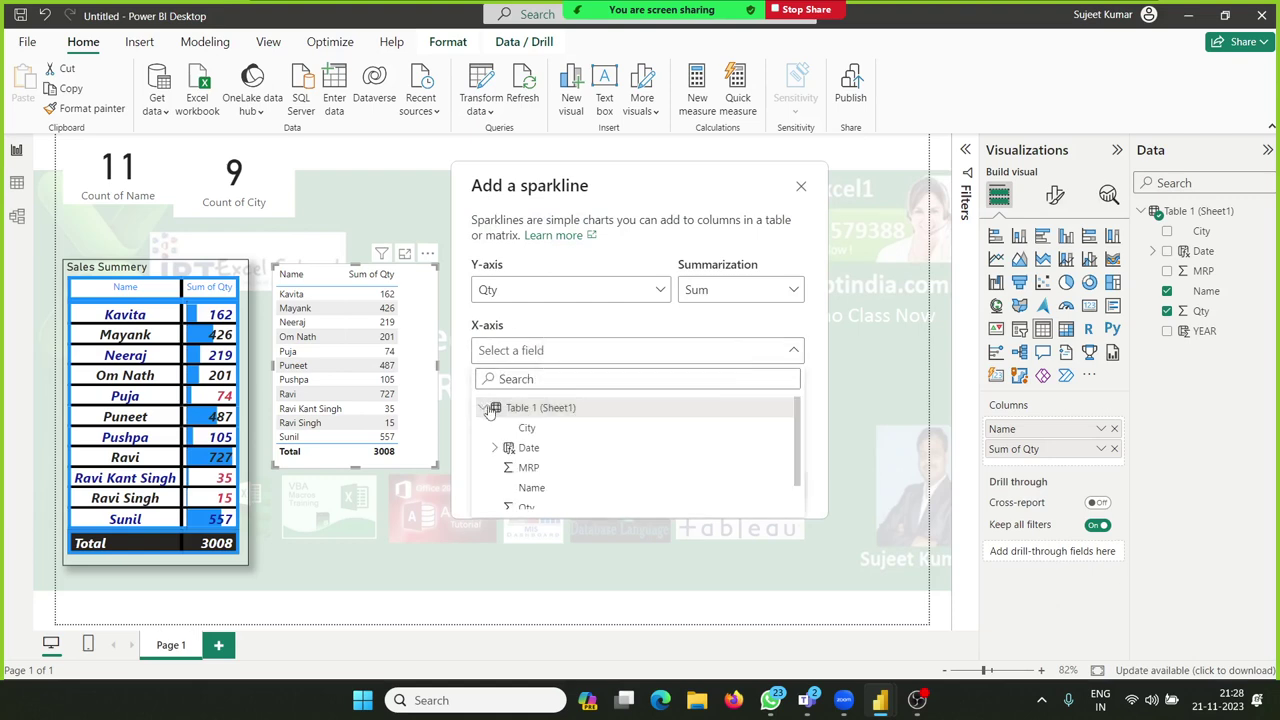
pyautogui.click(527, 509)
pyautogui.click(776, 486)
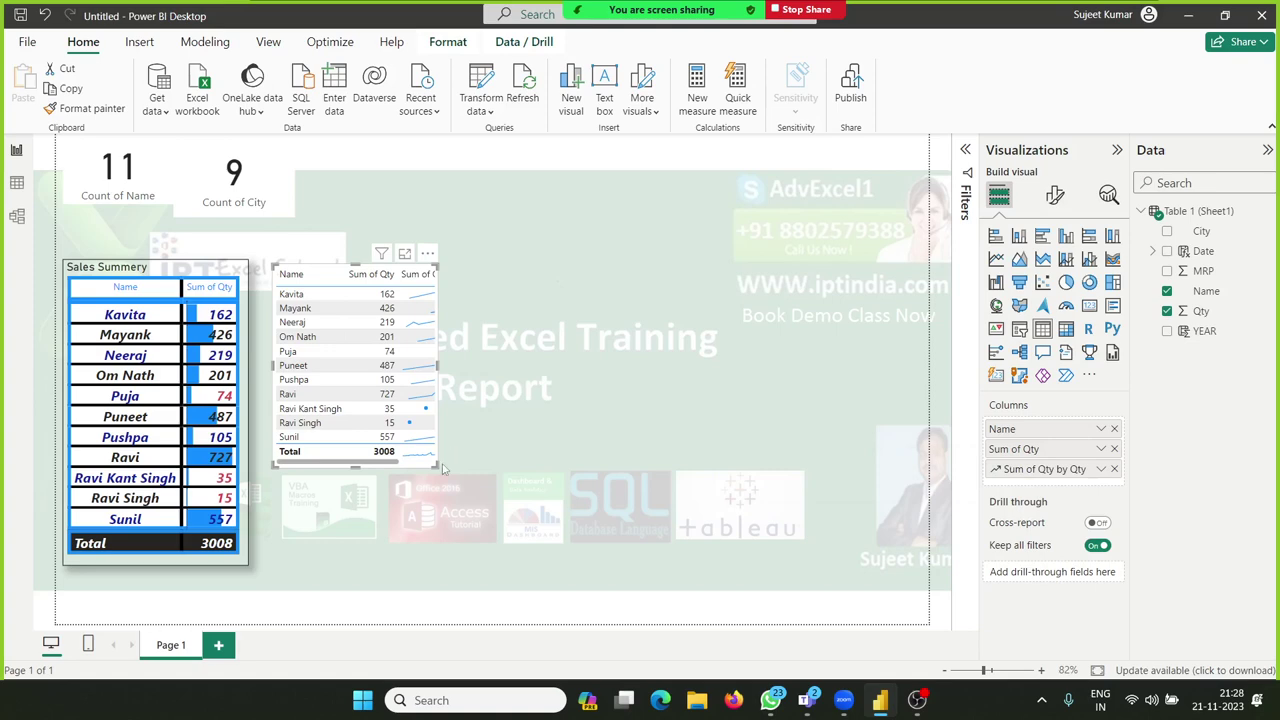
pyautogui.moveTo(435, 466); pyautogui.dragTo(494, 465)
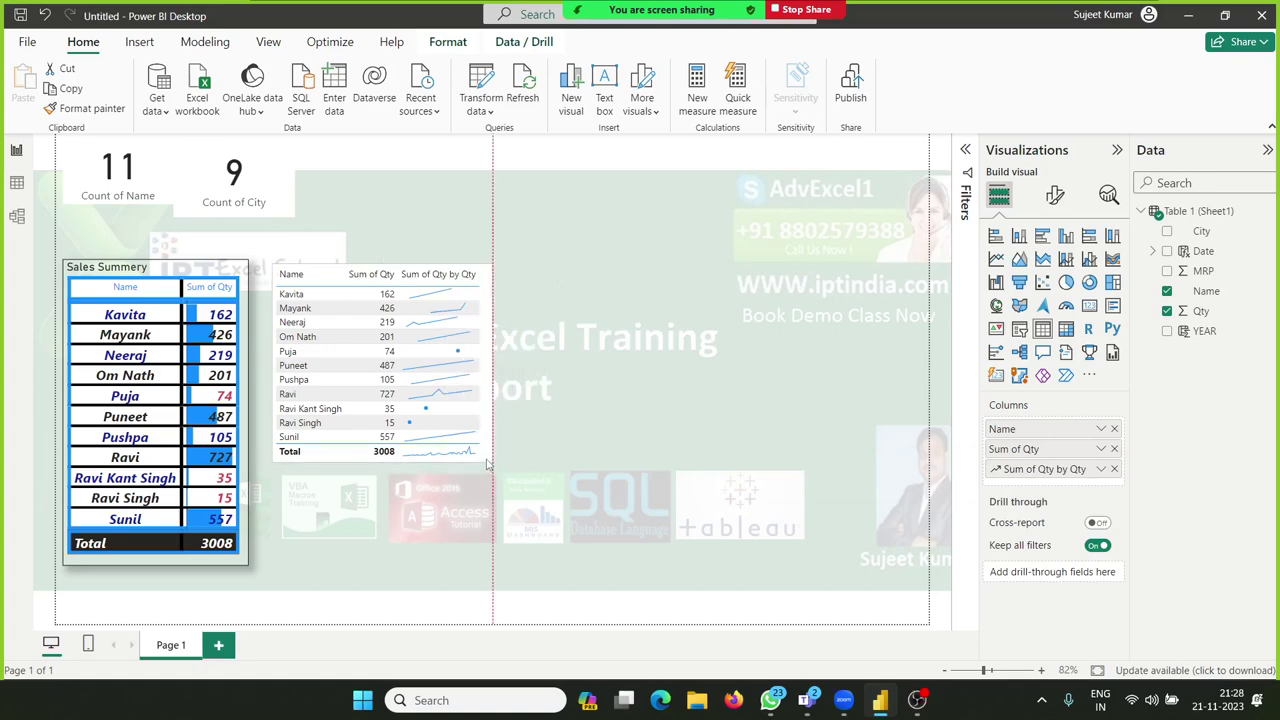
pyautogui.moveTo(494, 465); pyautogui.dragTo(493, 464)
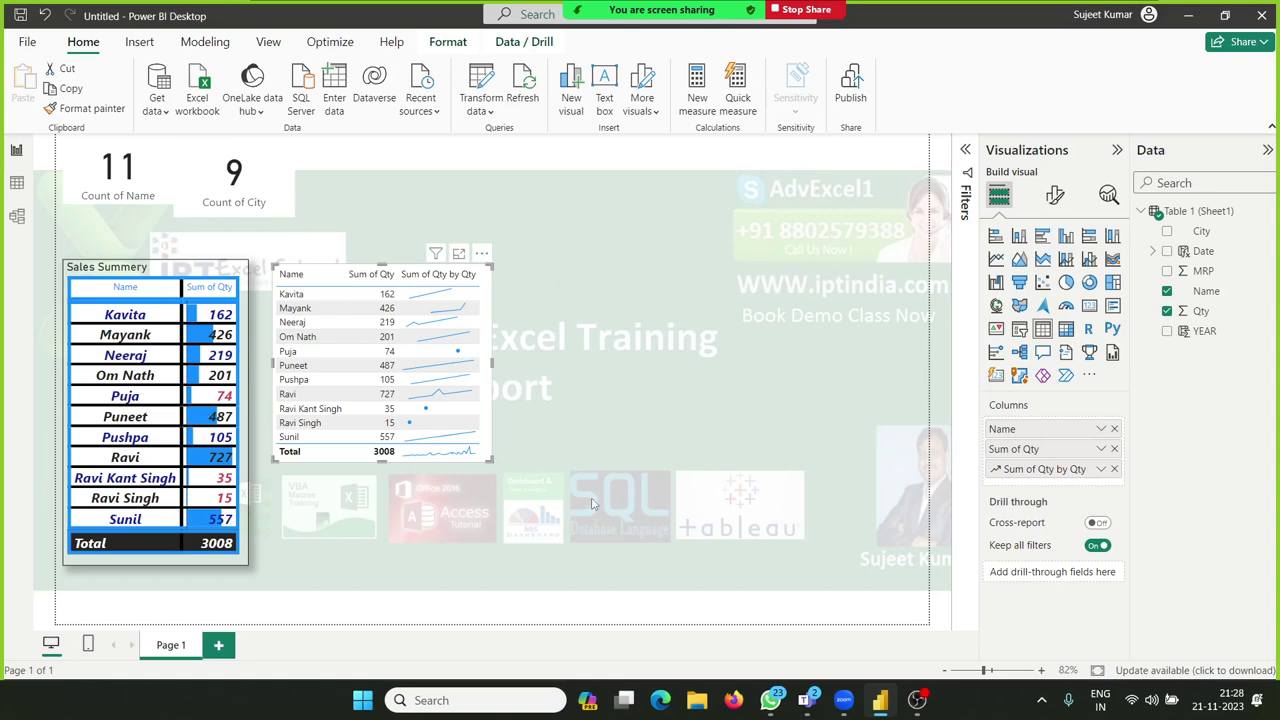
pyautogui.click(1101, 470)
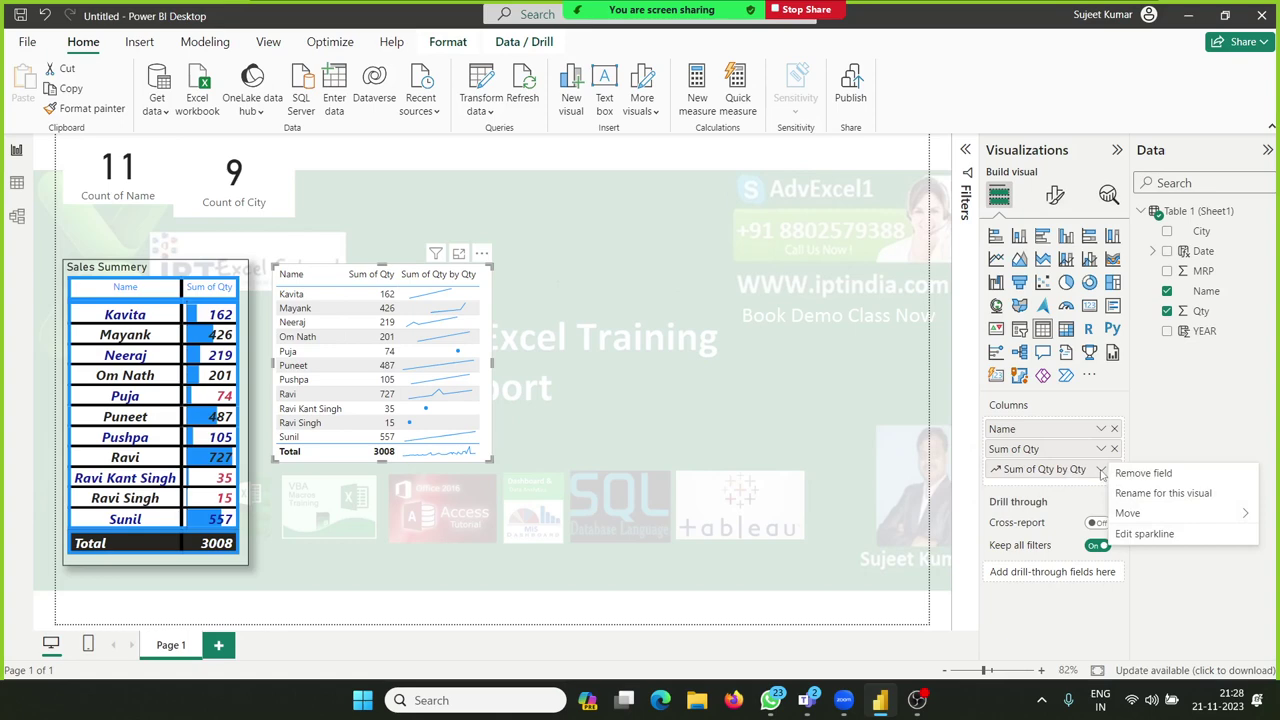
# Step: Give Sum of Qty a Gradient background colour, lowest to highest value, without a middle colour
pyautogui.click(1101, 449)
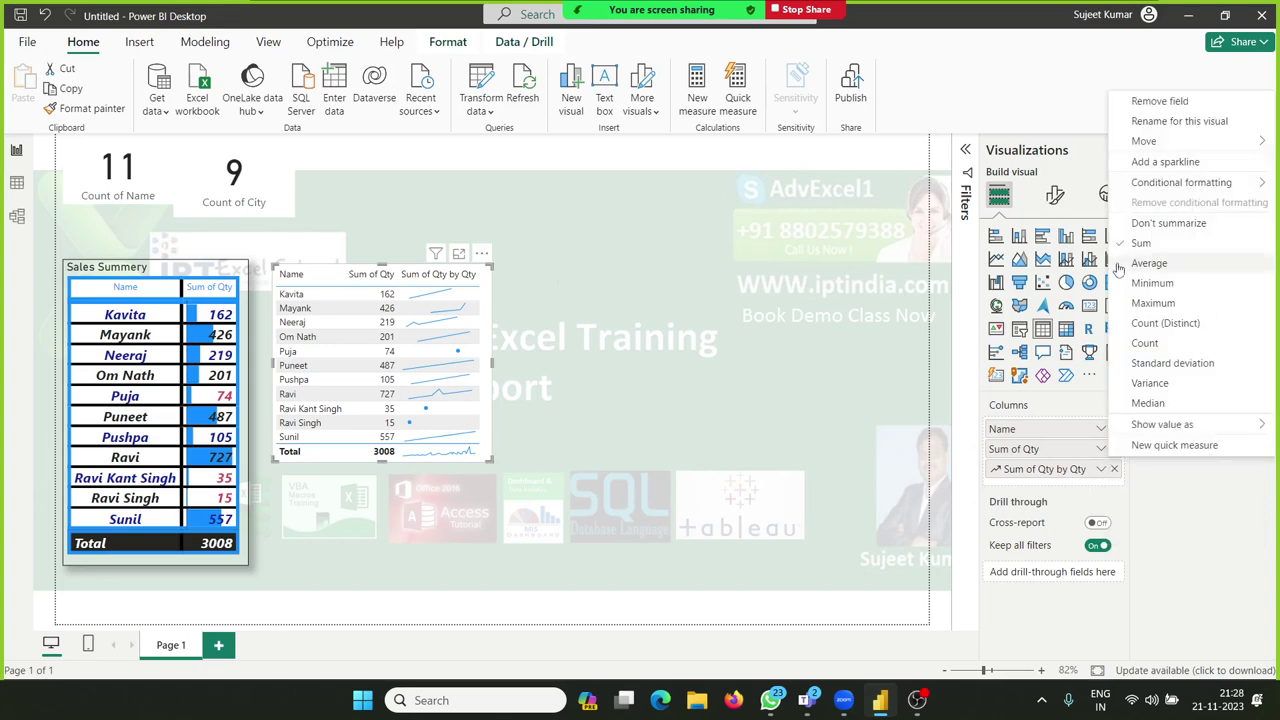
pyautogui.moveTo(1167, 178)
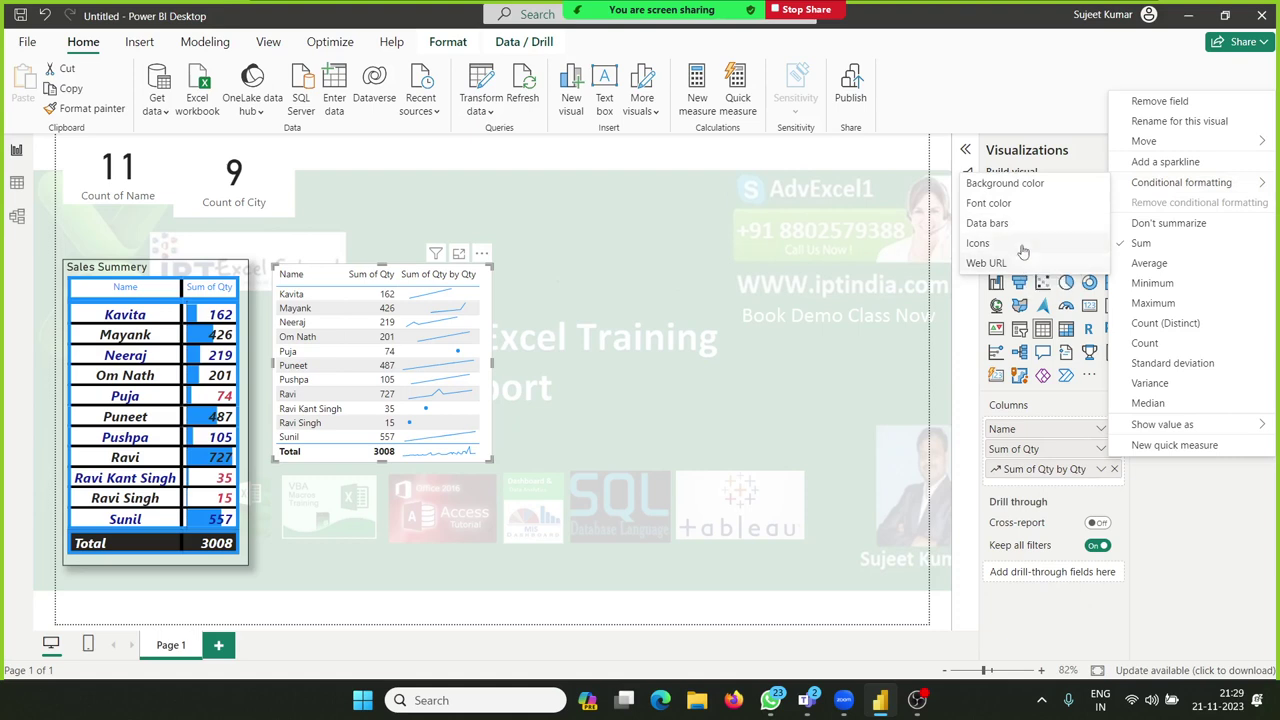
pyautogui.click(1019, 192)
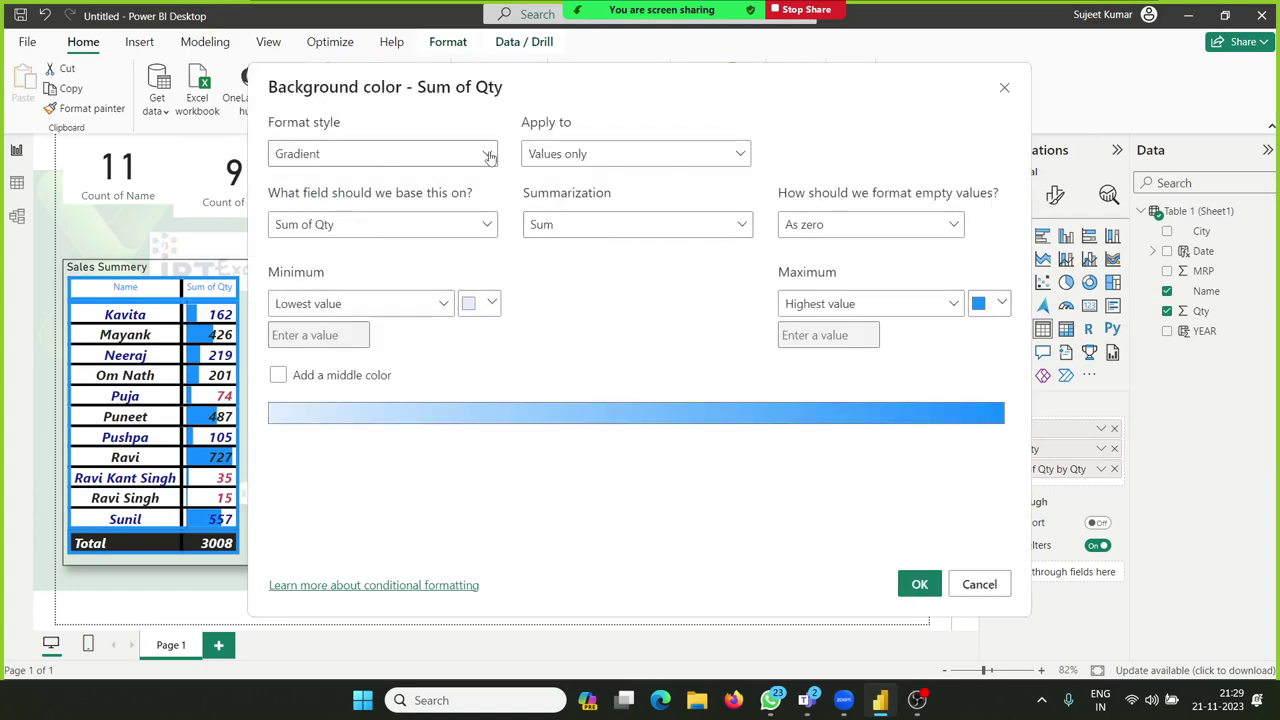
pyautogui.moveTo(455, 87); pyautogui.dragTo(718, 75)
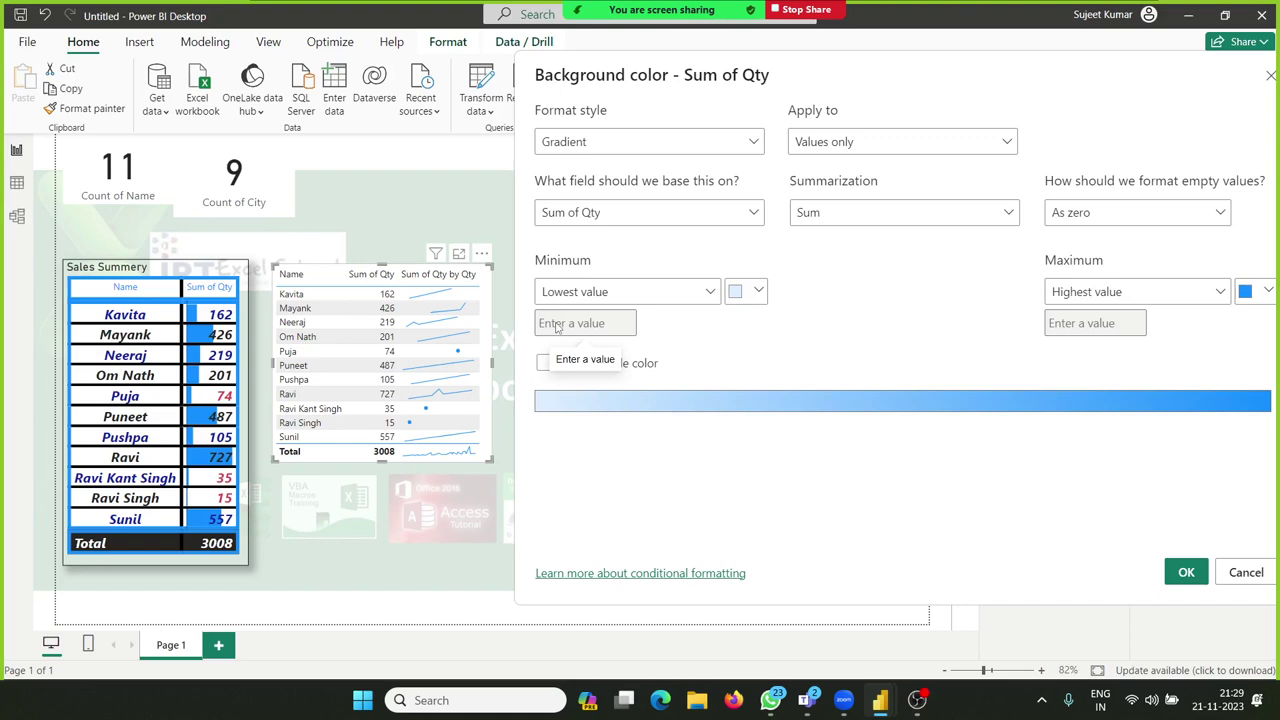
pyautogui.click(606, 369)
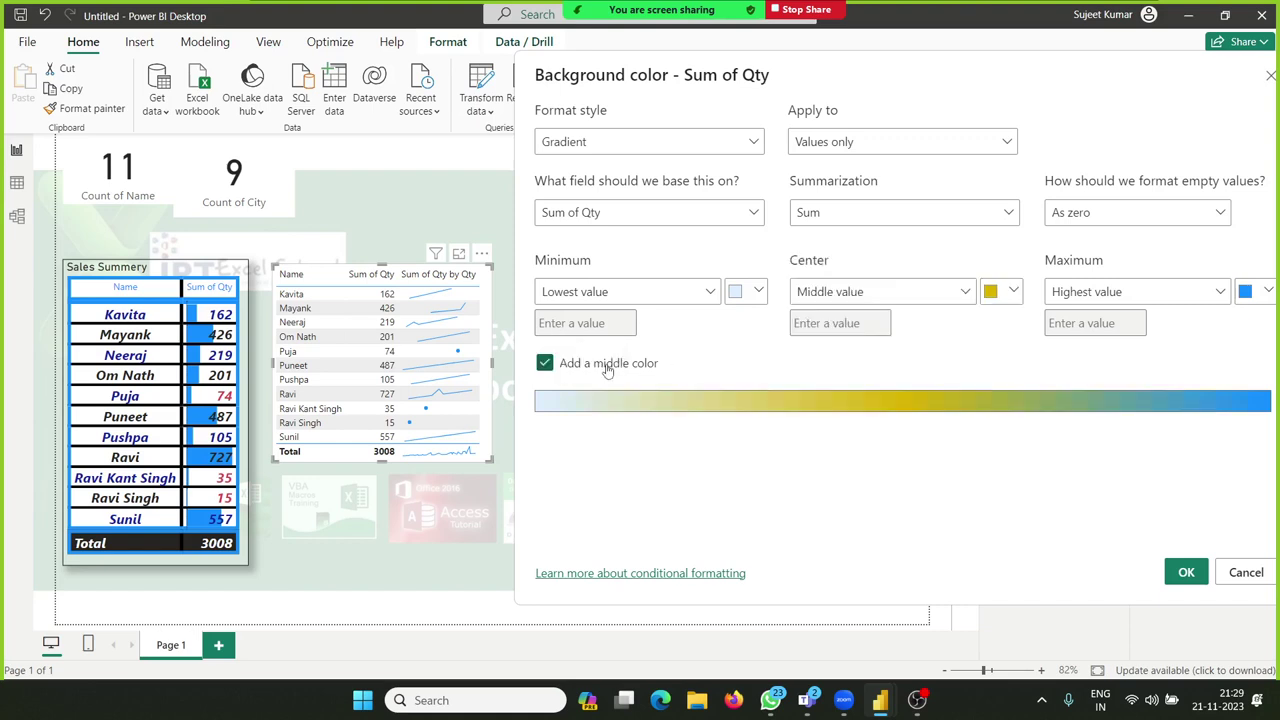
pyautogui.click(606, 366)
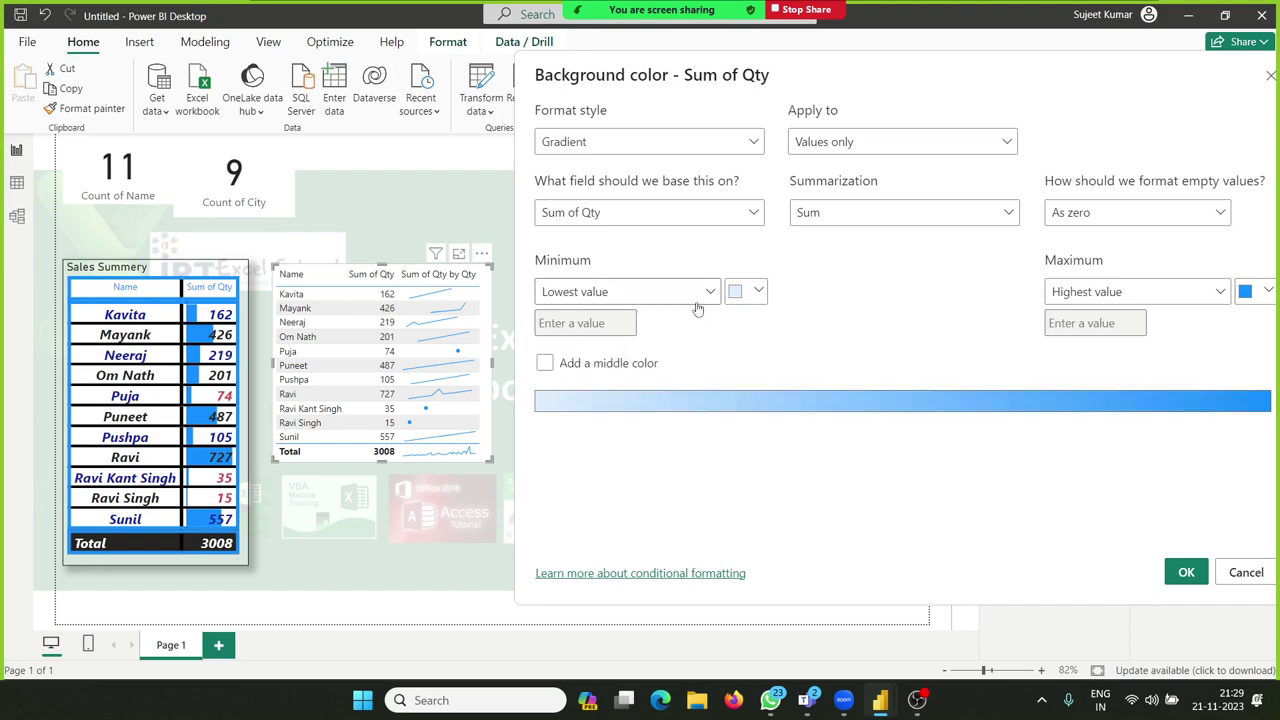
pyautogui.click(645, 295)
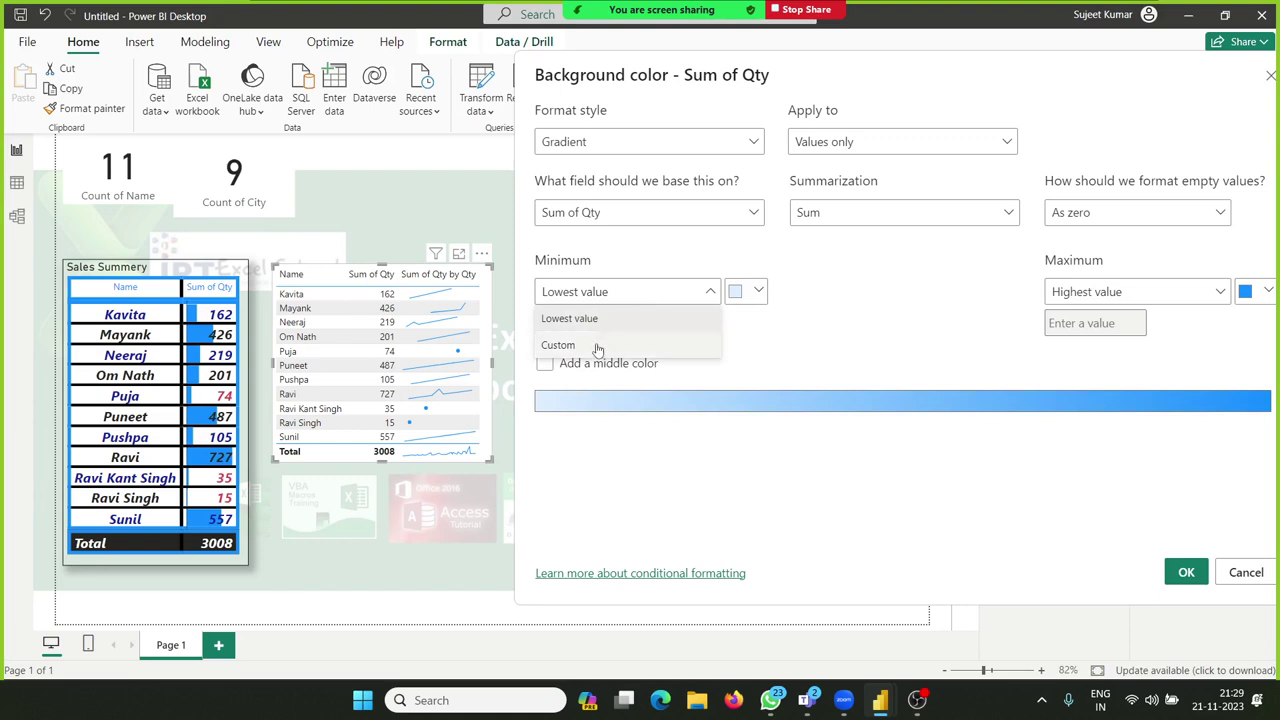
pyautogui.click(760, 351)
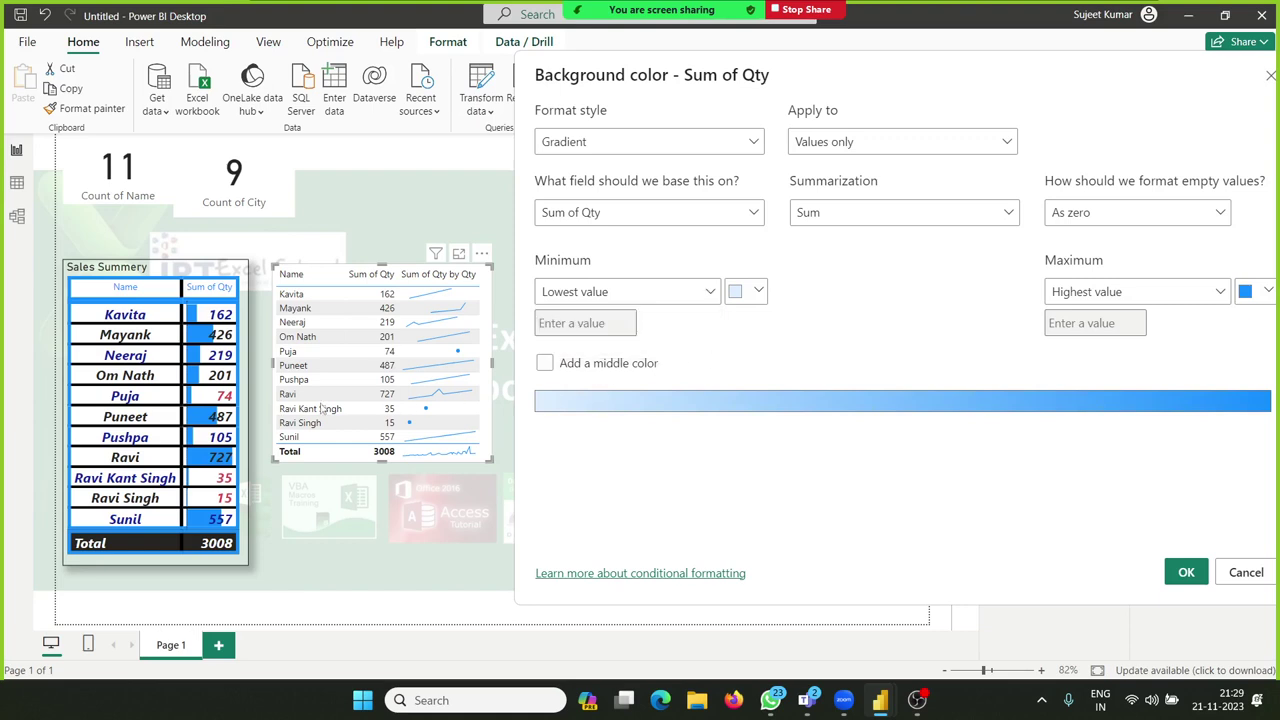
pyautogui.click(1187, 573)
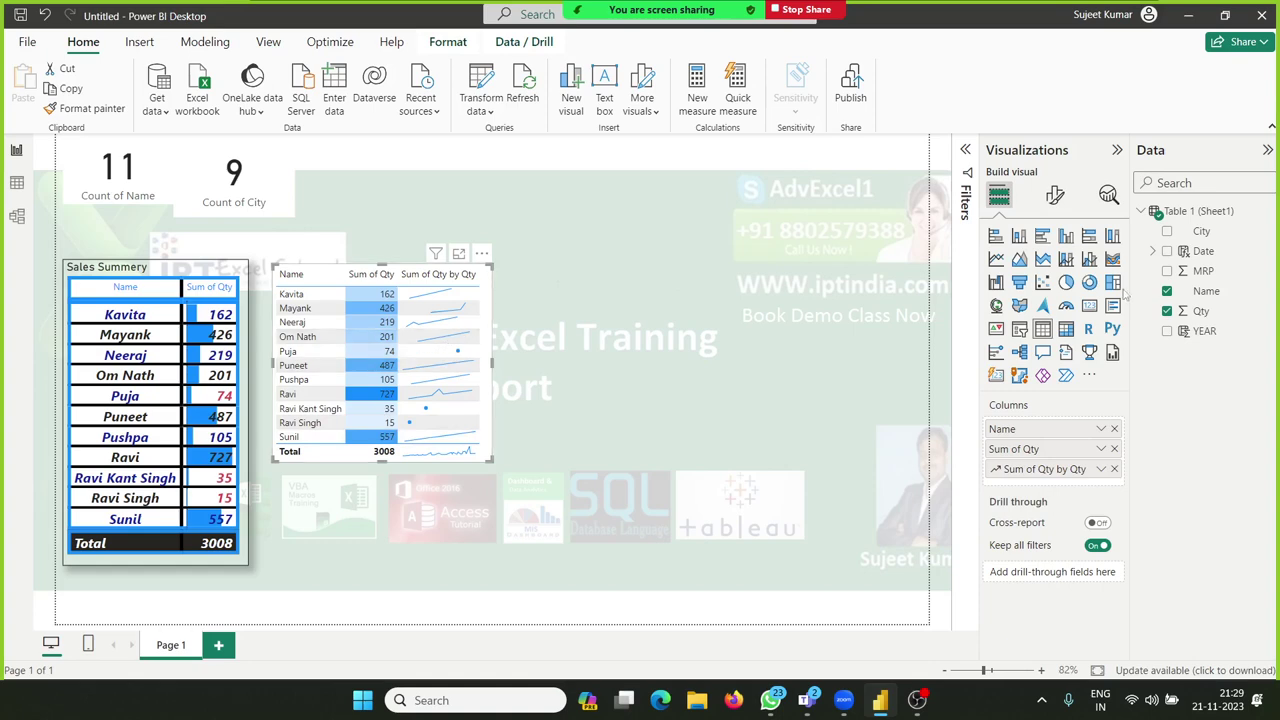
# Step: Remove and re-add Qty, then begin Background color conditional formatting for Sum of Qty
pyautogui.click(1102, 450)
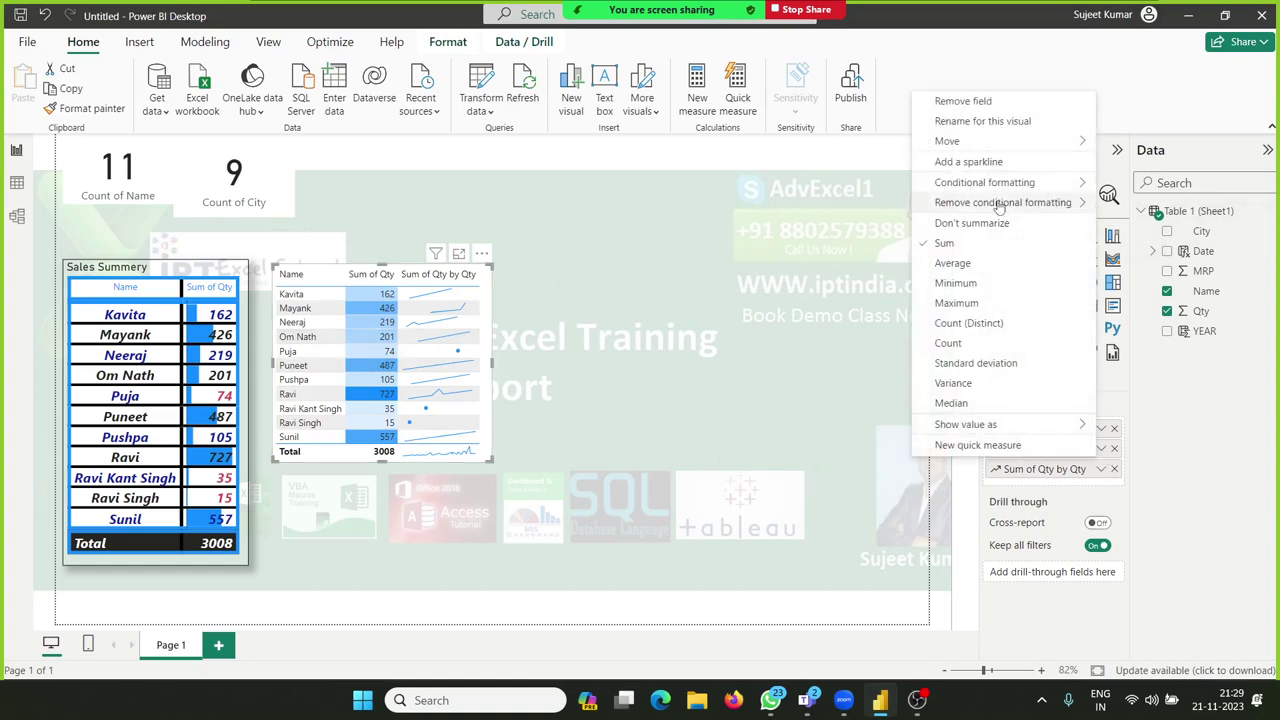
pyautogui.moveTo(1000, 204)
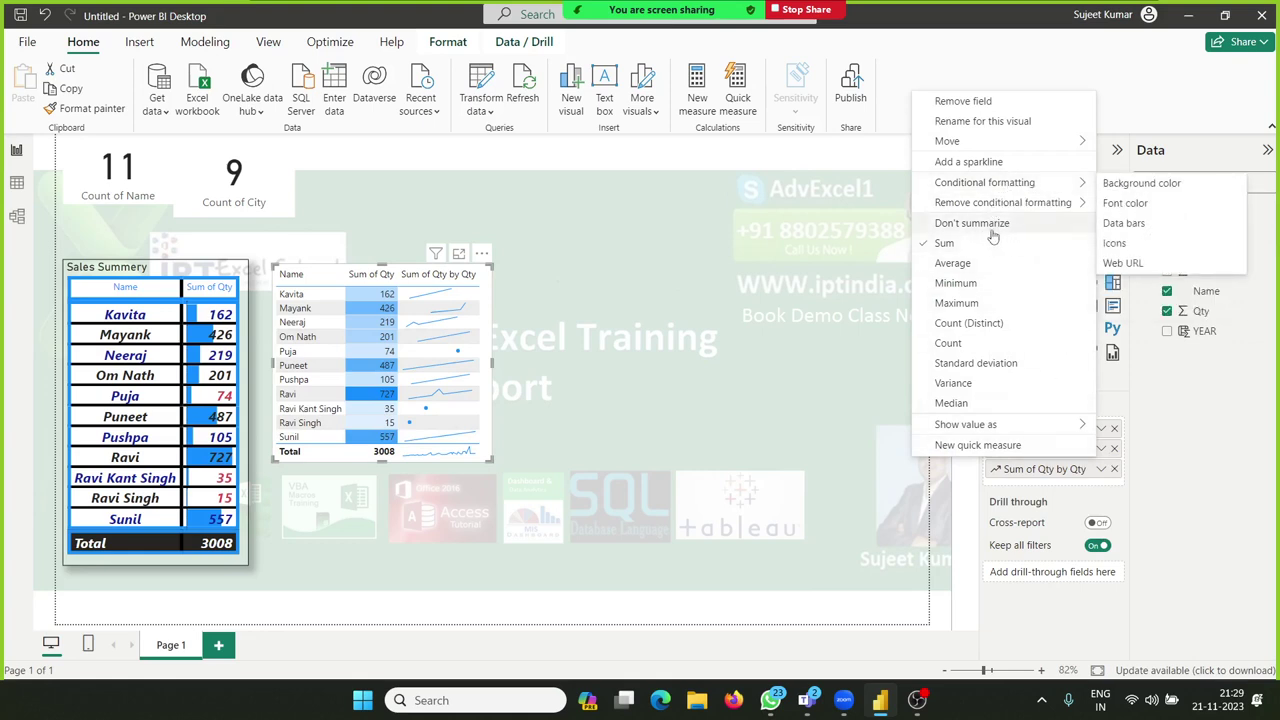
pyautogui.click(1169, 511)
pyautogui.click(1114, 448)
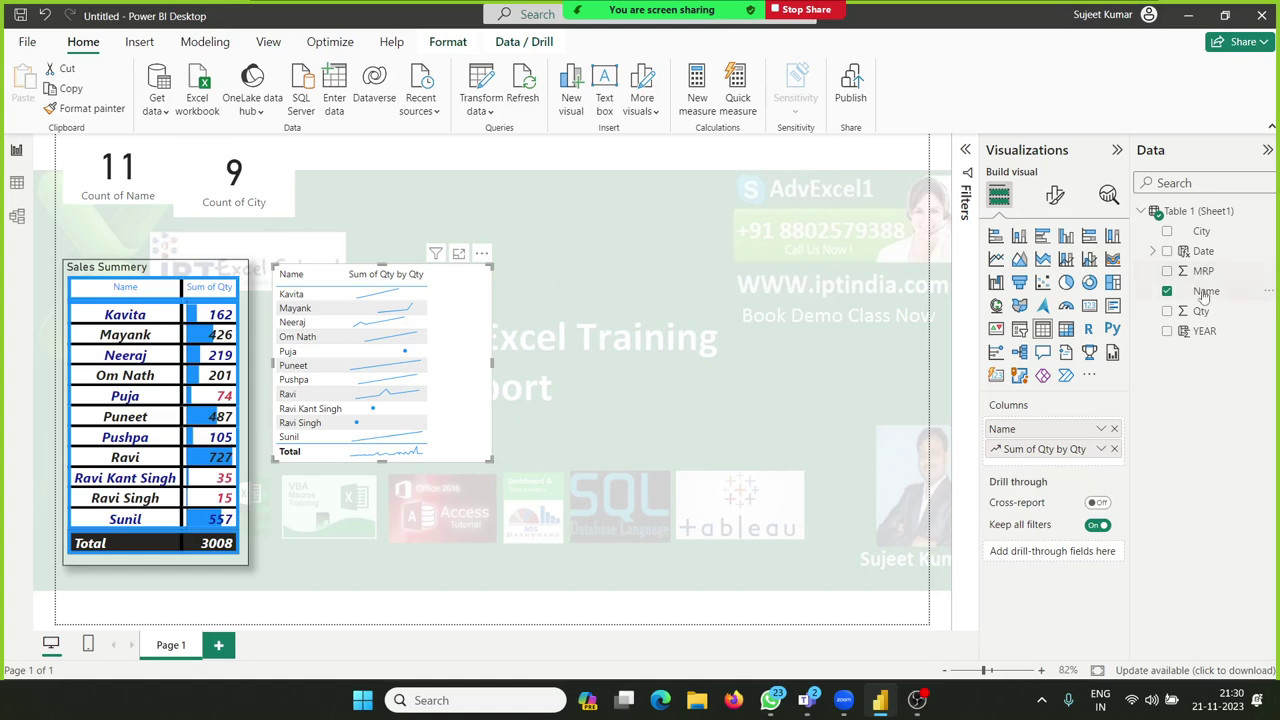
pyautogui.moveTo(1200, 311); pyautogui.dragTo(1070, 440)
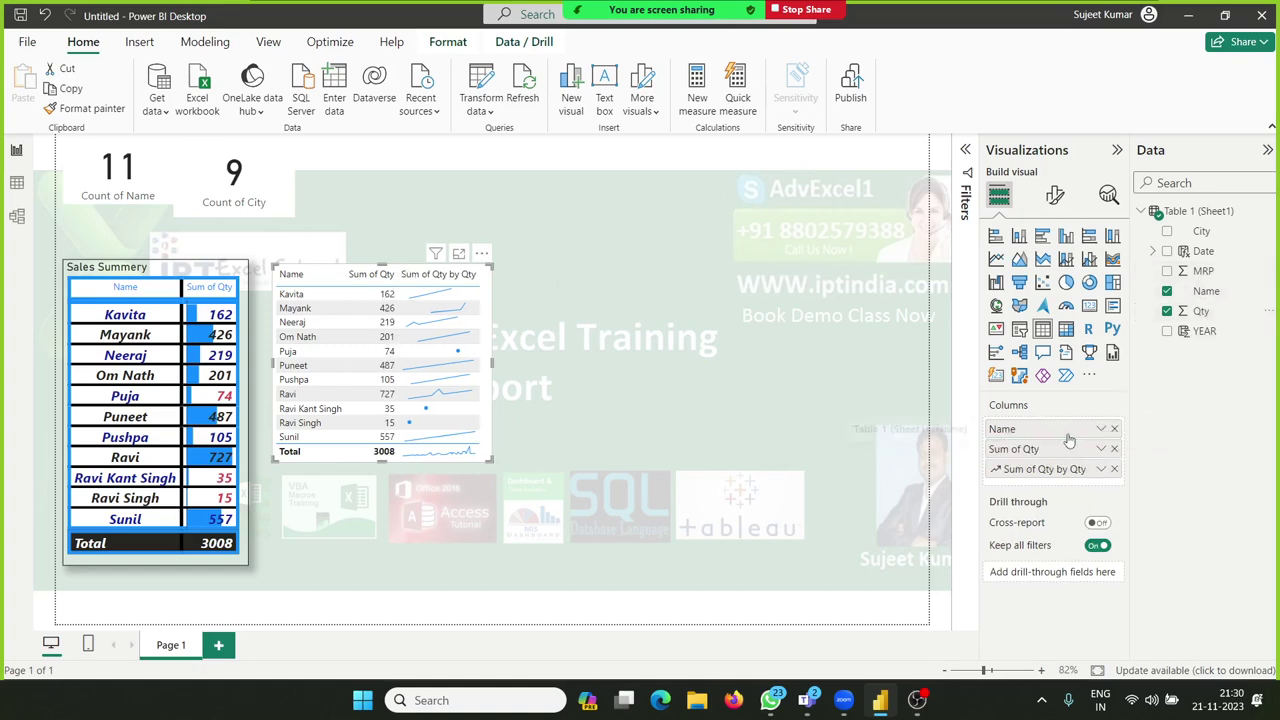
pyautogui.click(1101, 449)
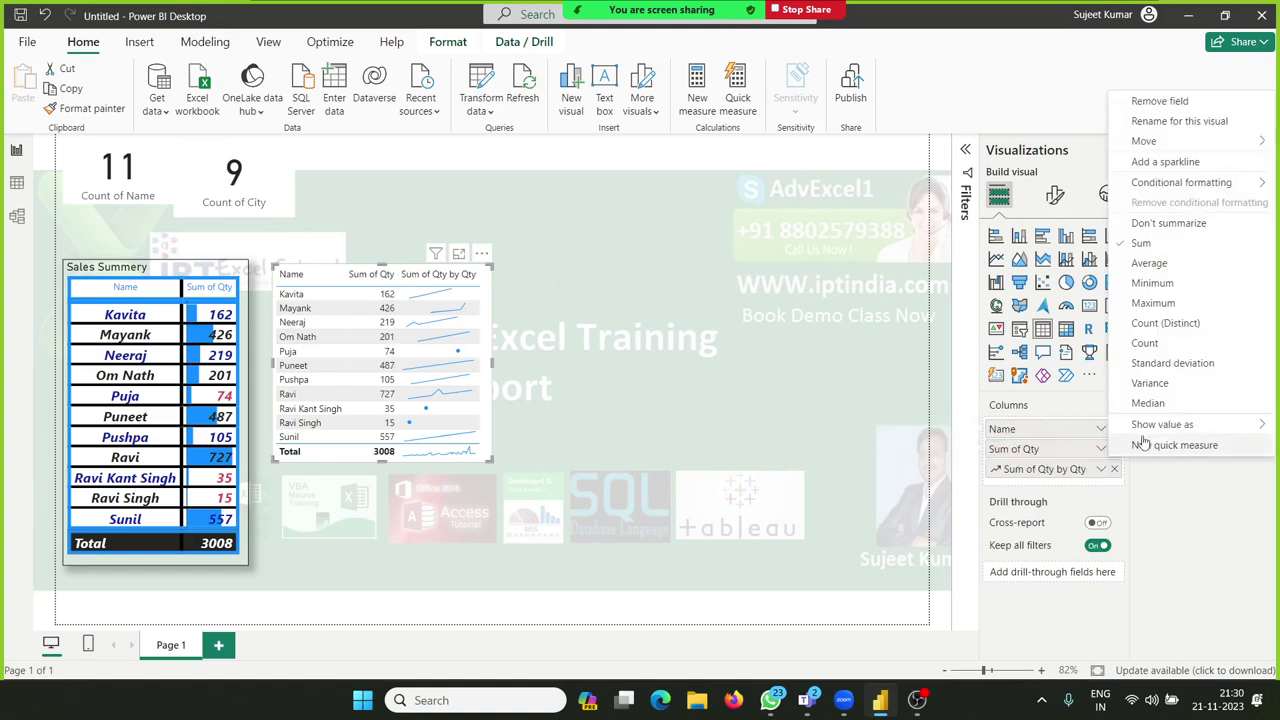
pyautogui.moveTo(1158, 192)
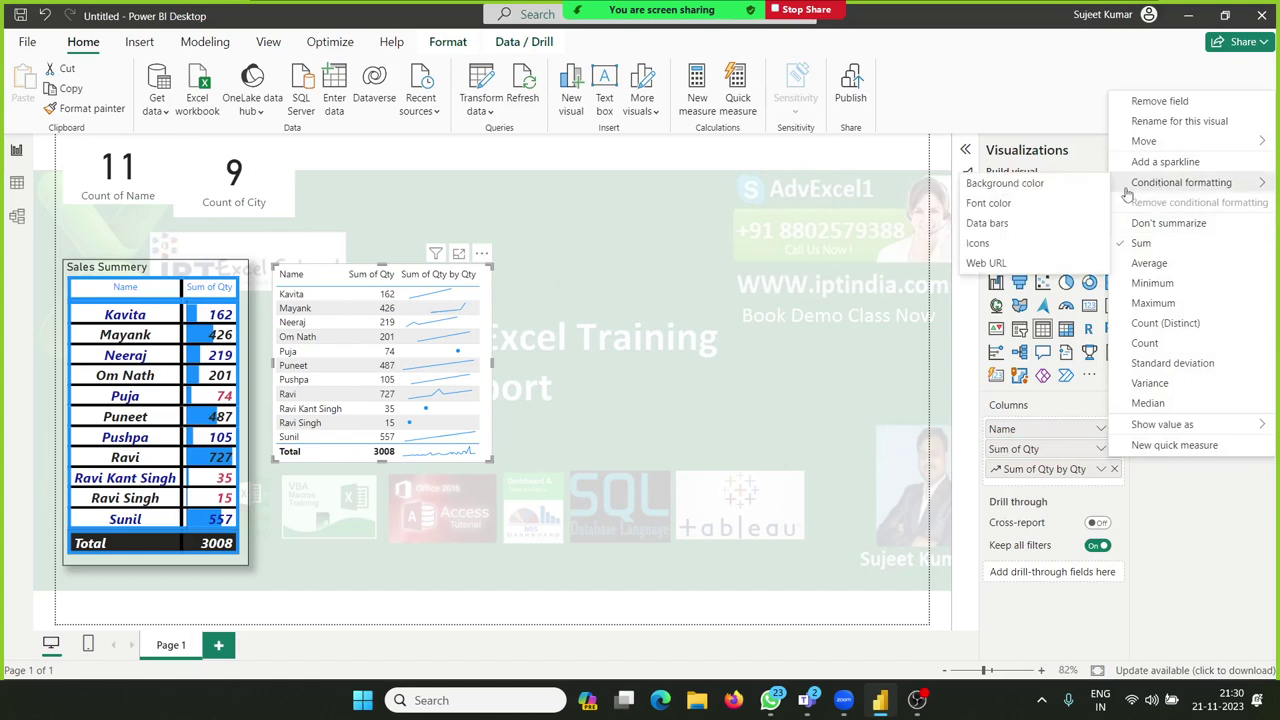
pyautogui.click(1026, 202)
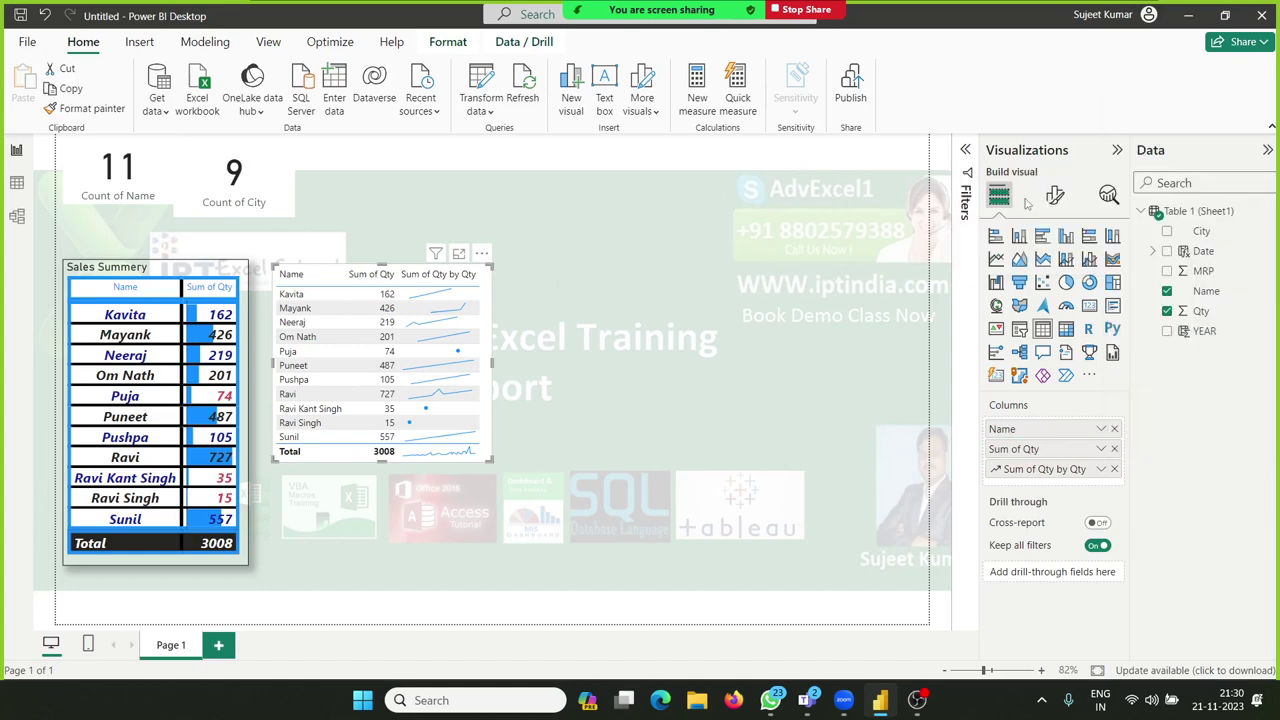
# Step: Try out Format style, Apply to and base-field options in the Background color dialog
pyautogui.click(360, 162)
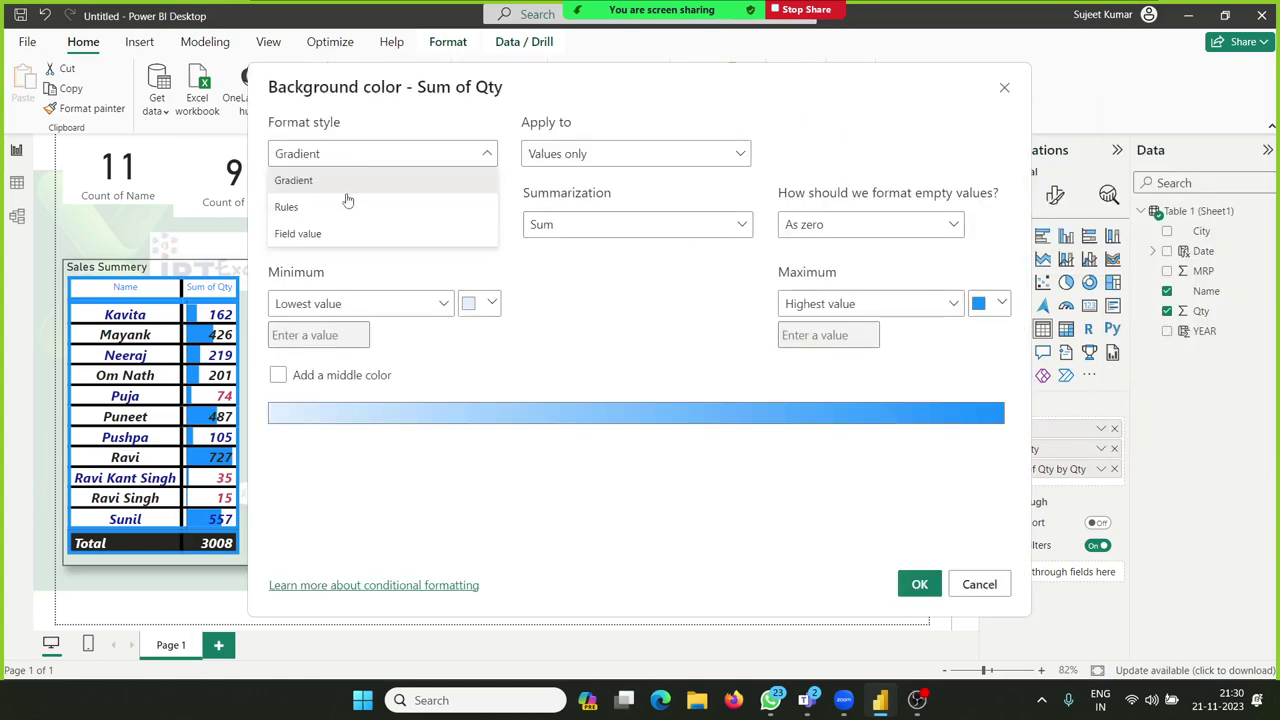
pyautogui.click(338, 208)
pyautogui.click(343, 160)
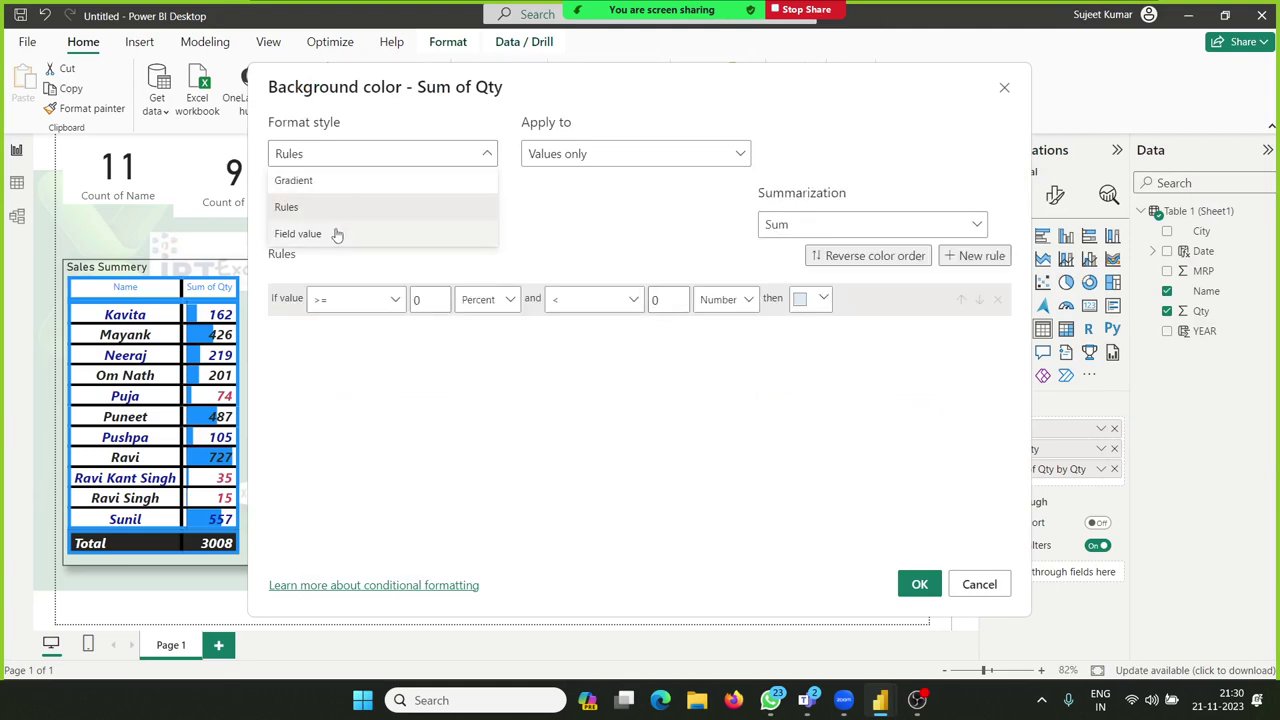
pyautogui.click(337, 234)
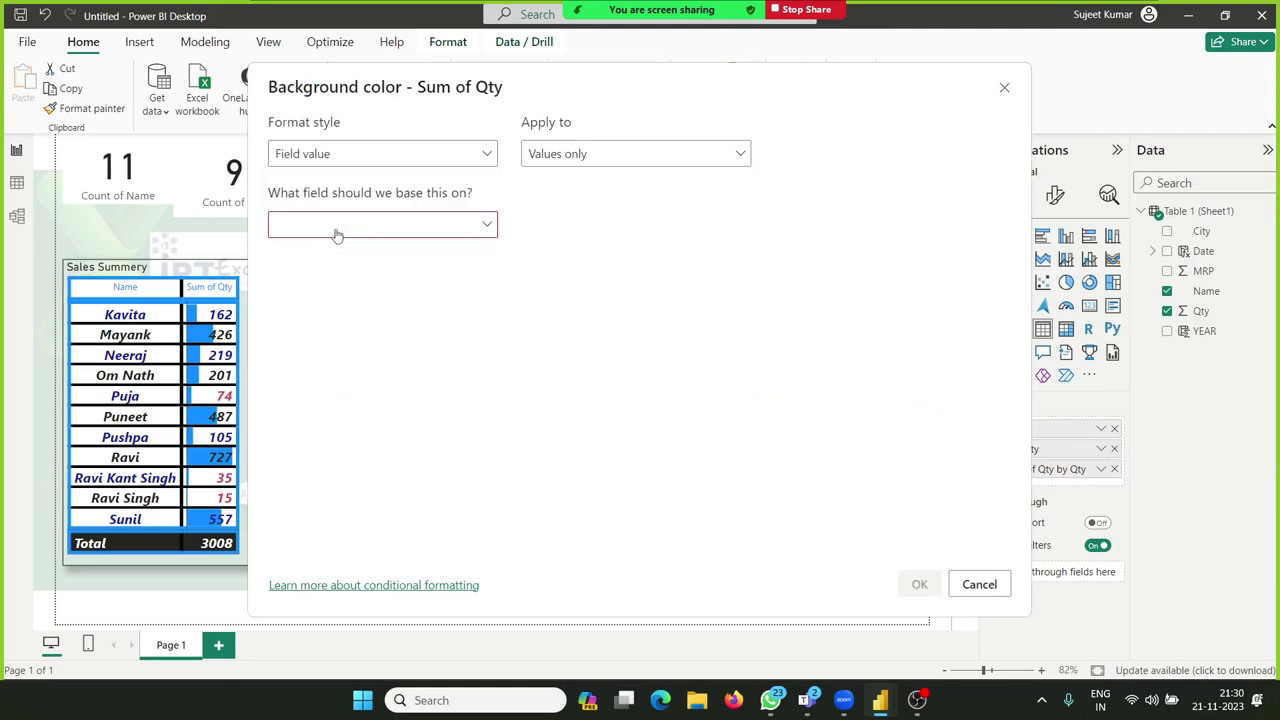
pyautogui.click(612, 165)
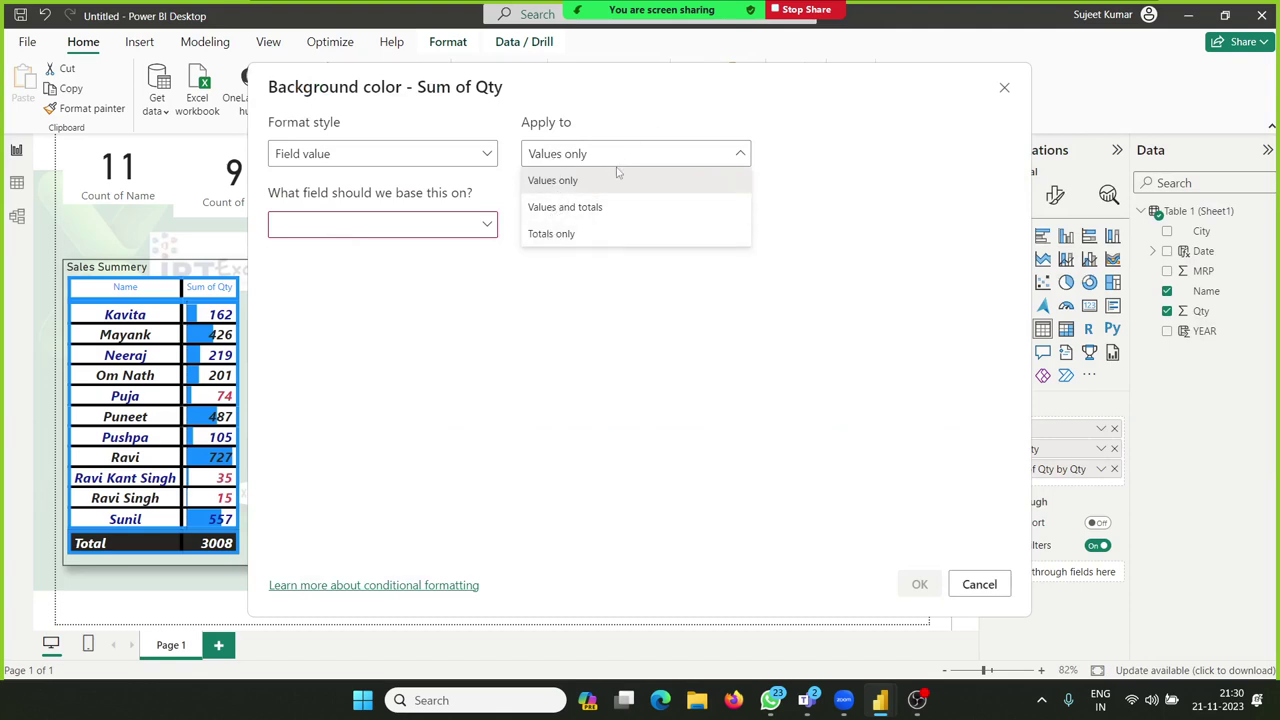
pyautogui.click(604, 185)
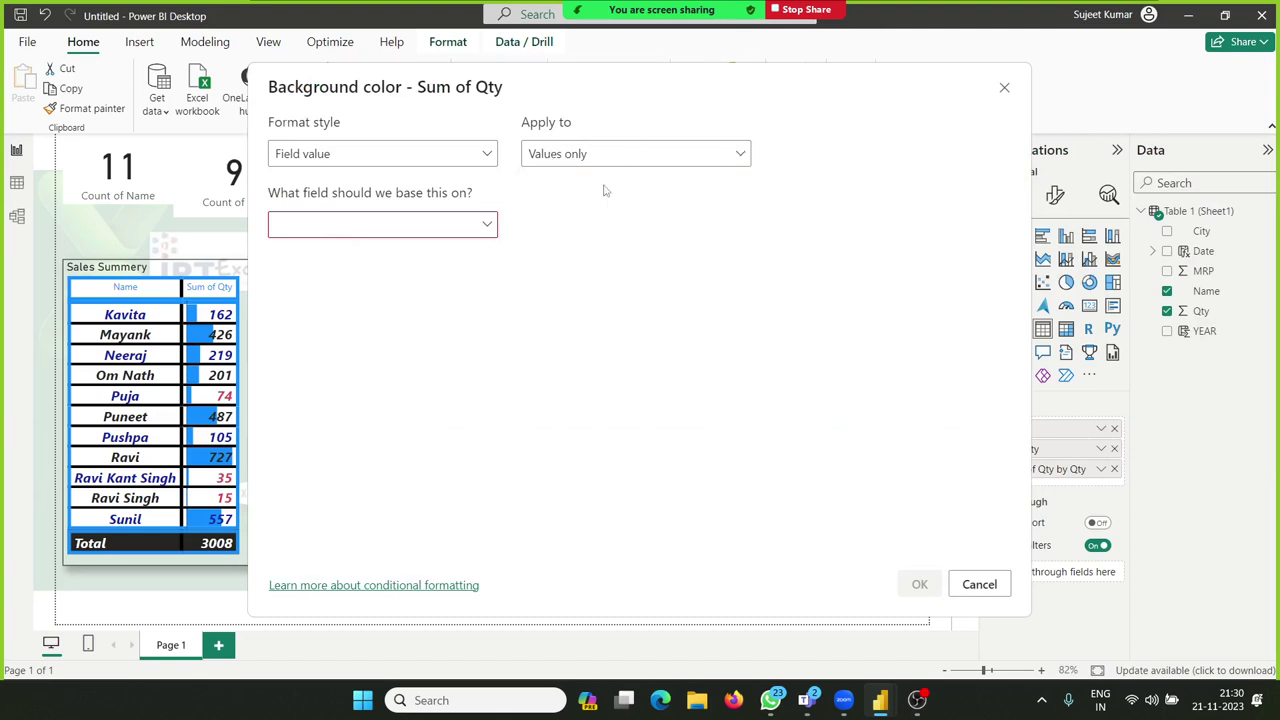
pyautogui.click(407, 234)
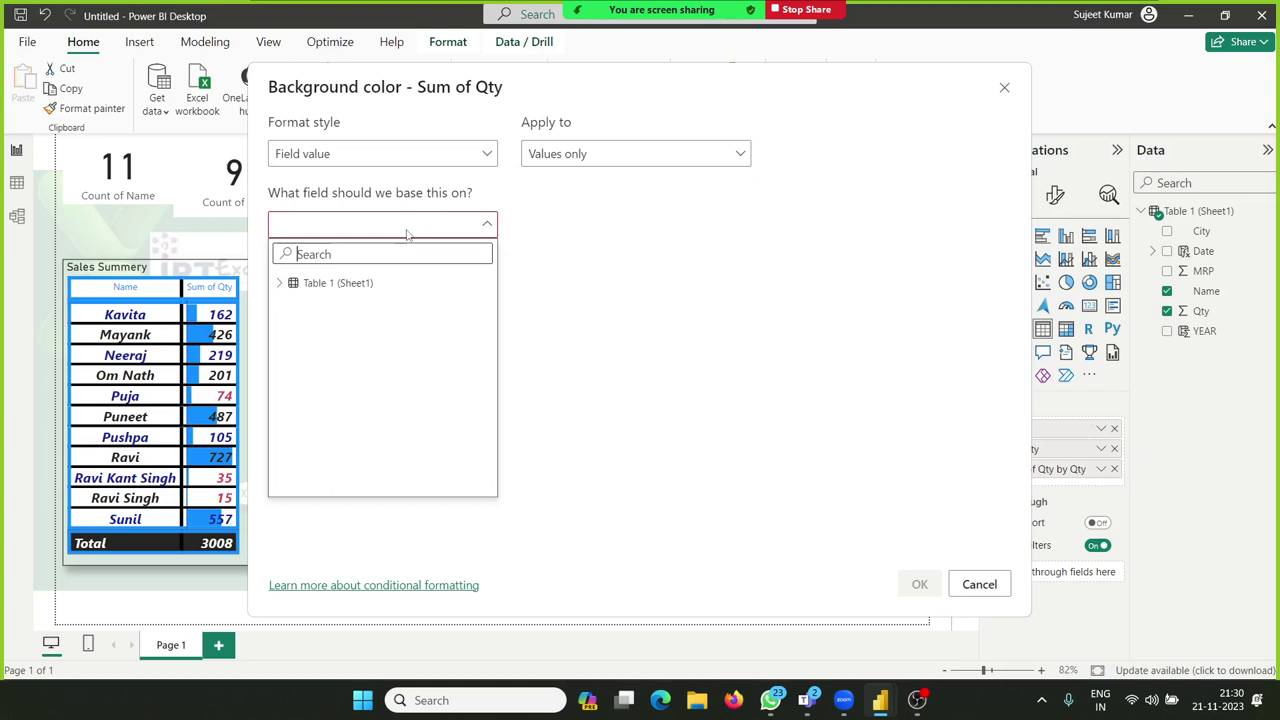
pyautogui.click(281, 286)
pyautogui.click(340, 383)
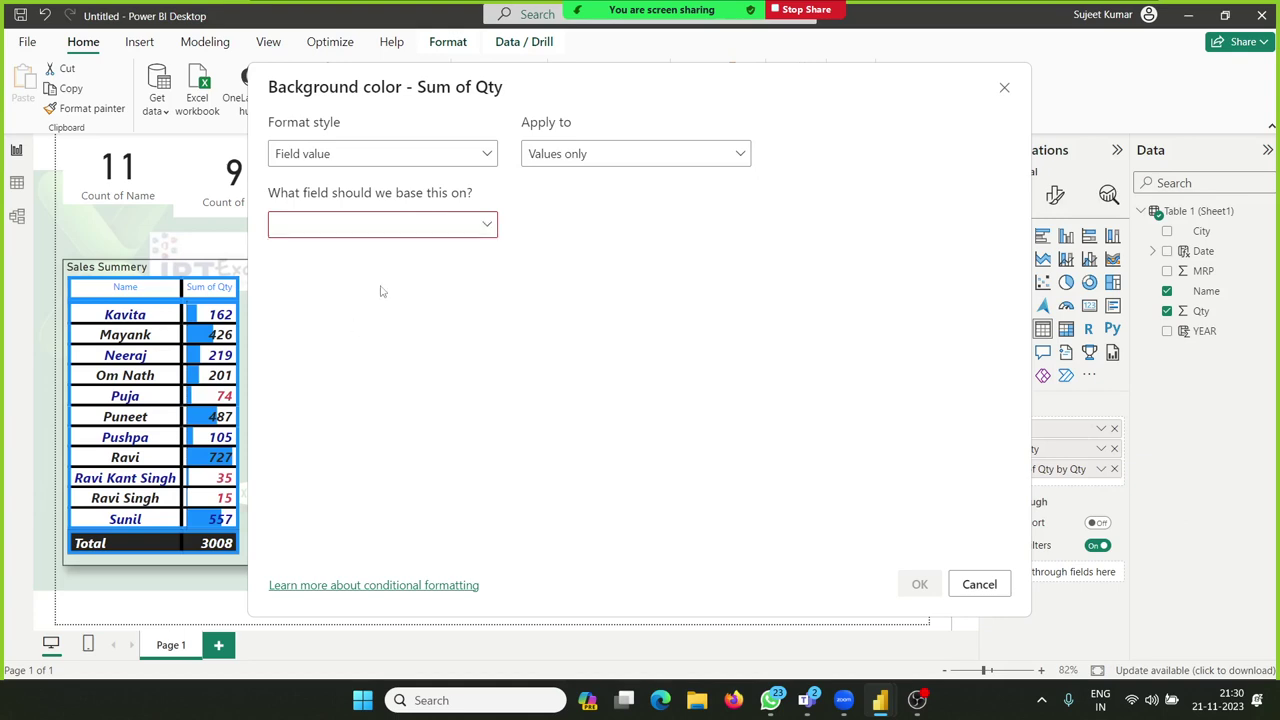
pyautogui.click(380, 237)
pyautogui.click(333, 383)
pyautogui.click(485, 224)
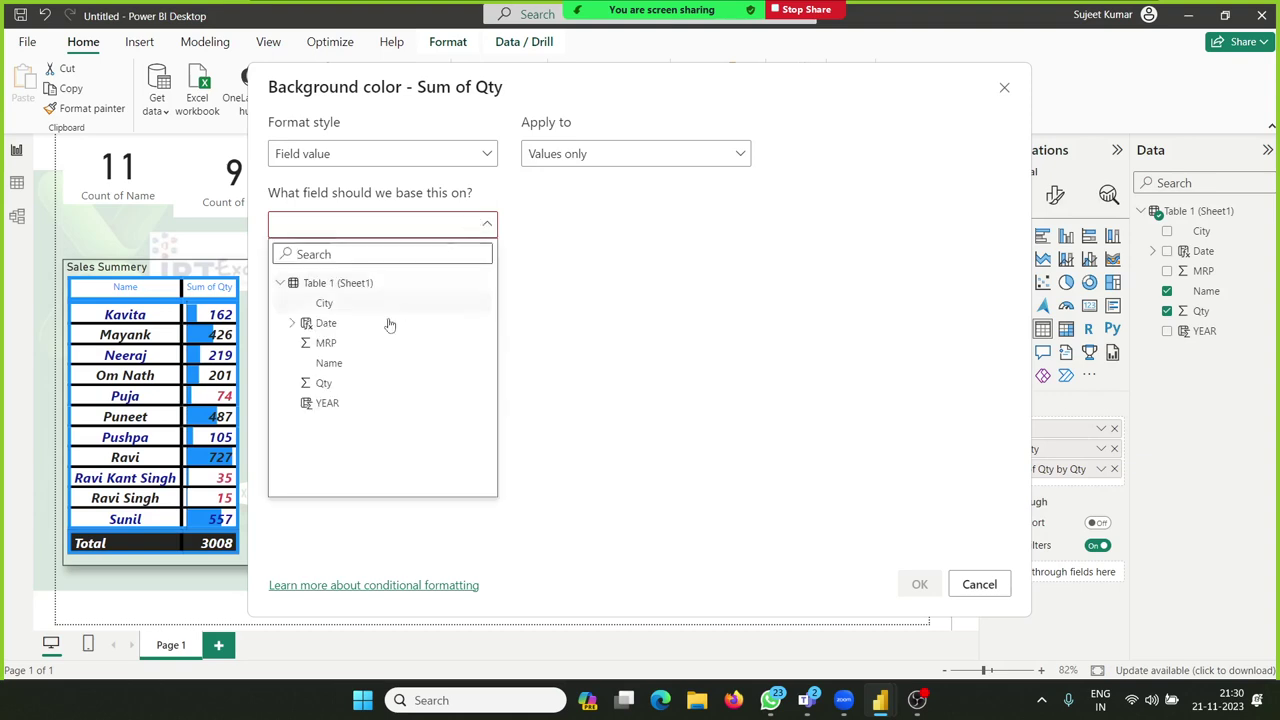
pyautogui.click(346, 403)
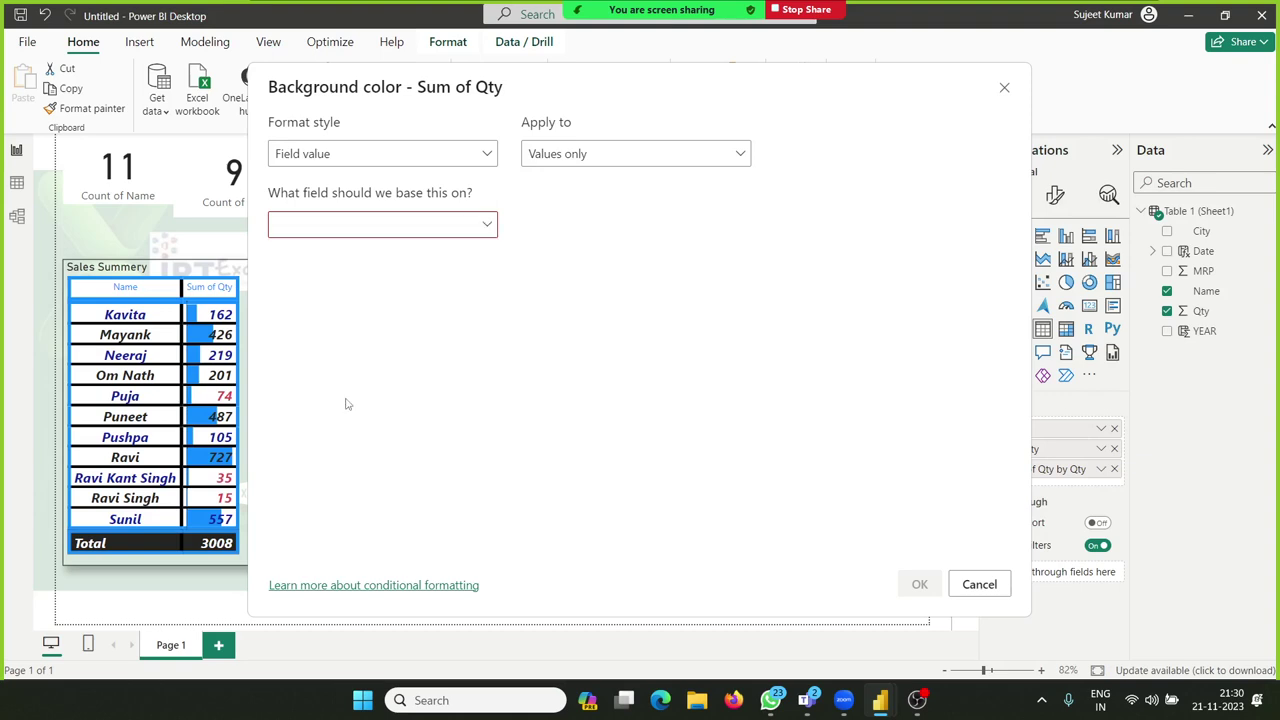
pyautogui.click(486, 224)
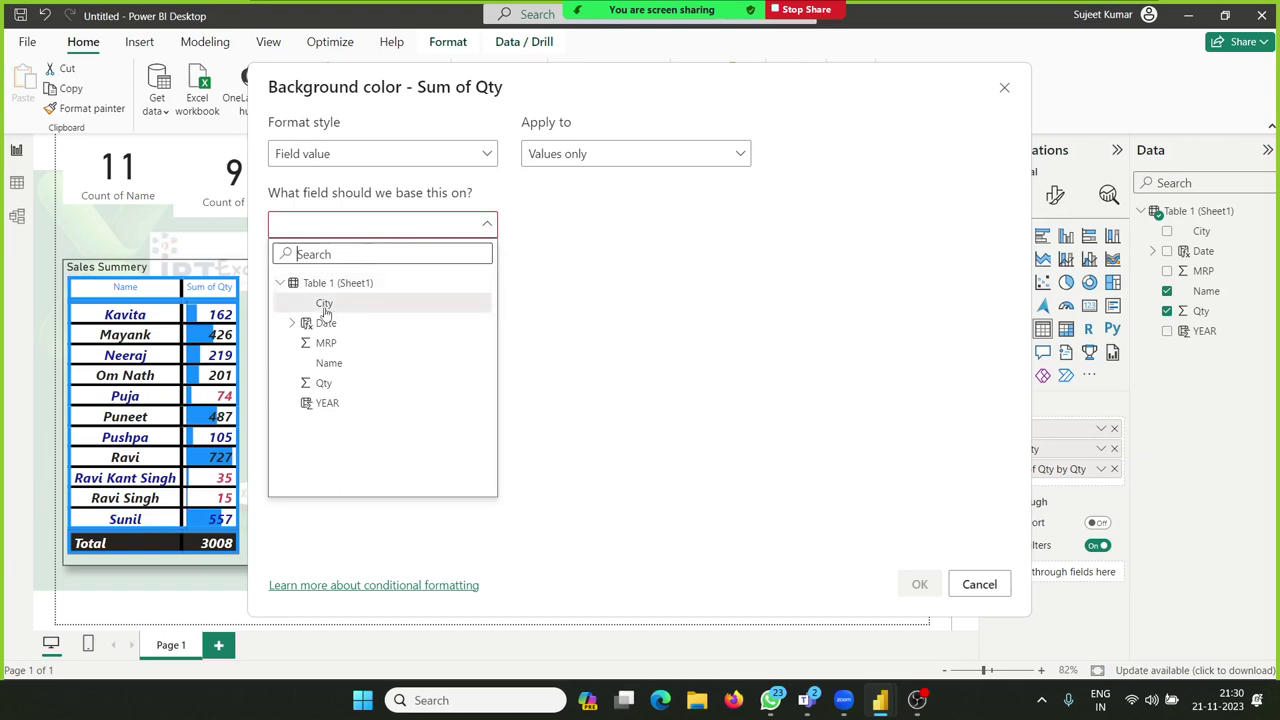
pyautogui.click(314, 383)
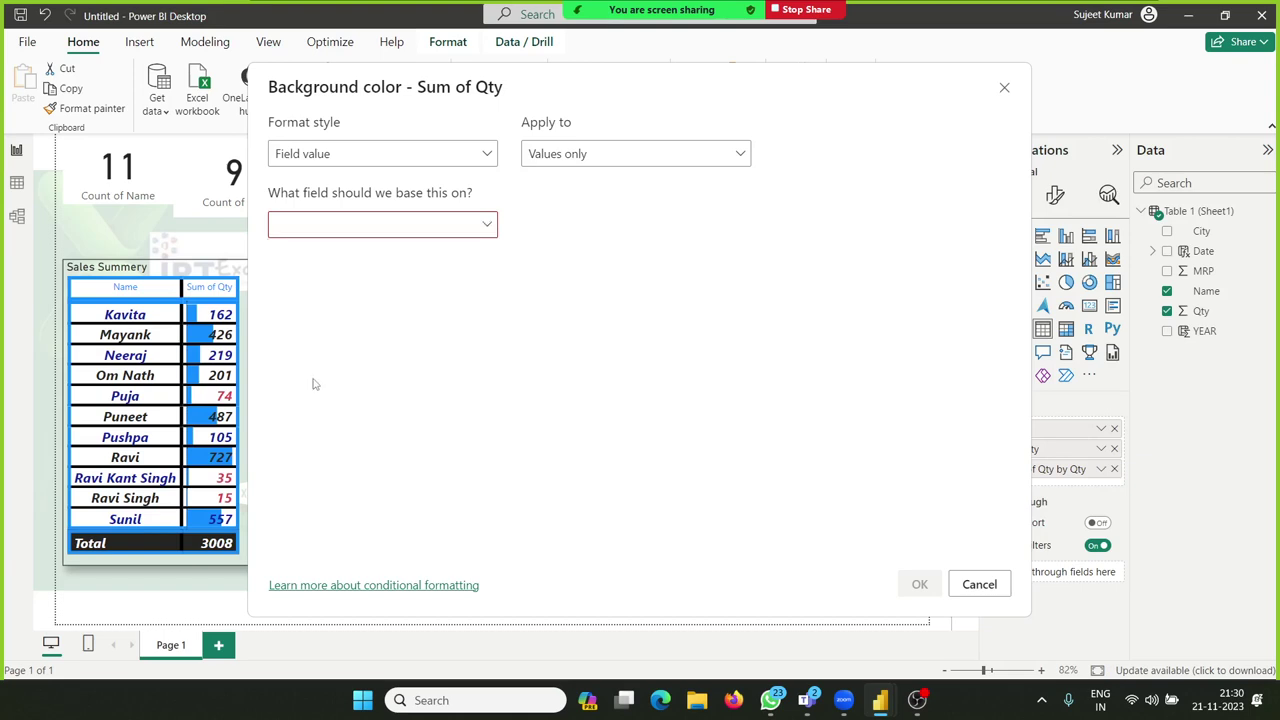
pyautogui.click(606, 164)
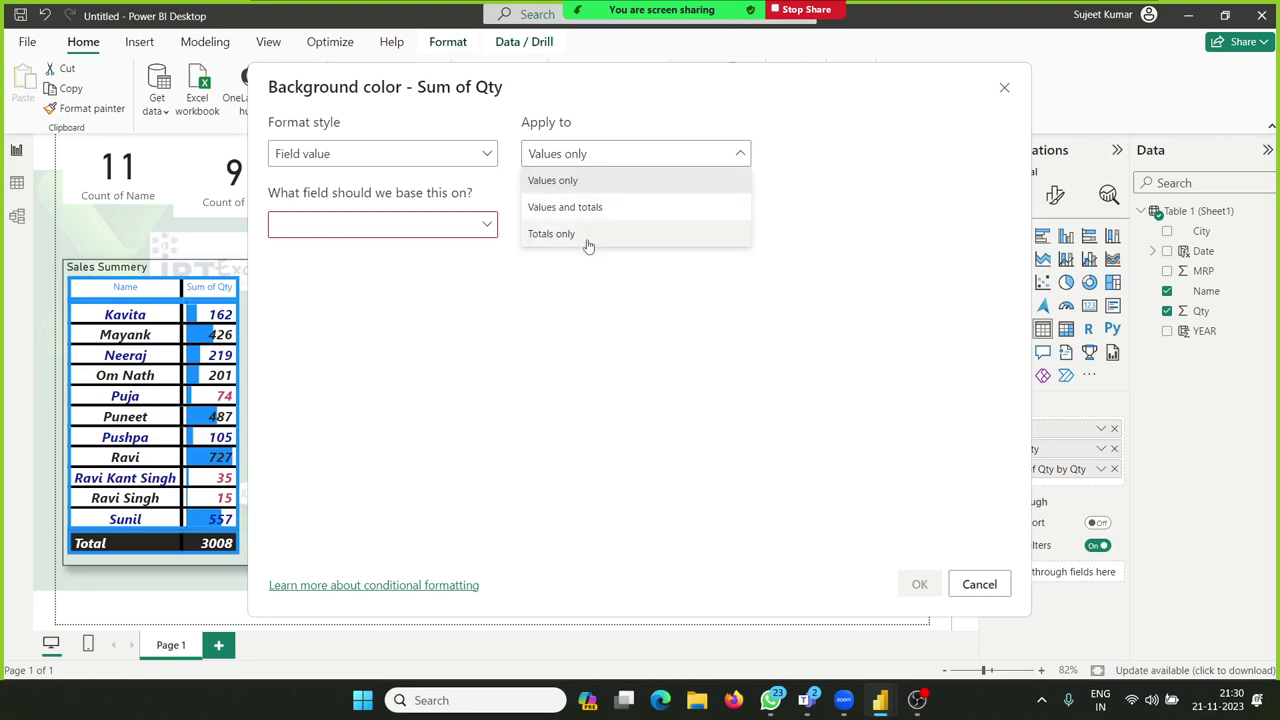
pyautogui.click(583, 208)
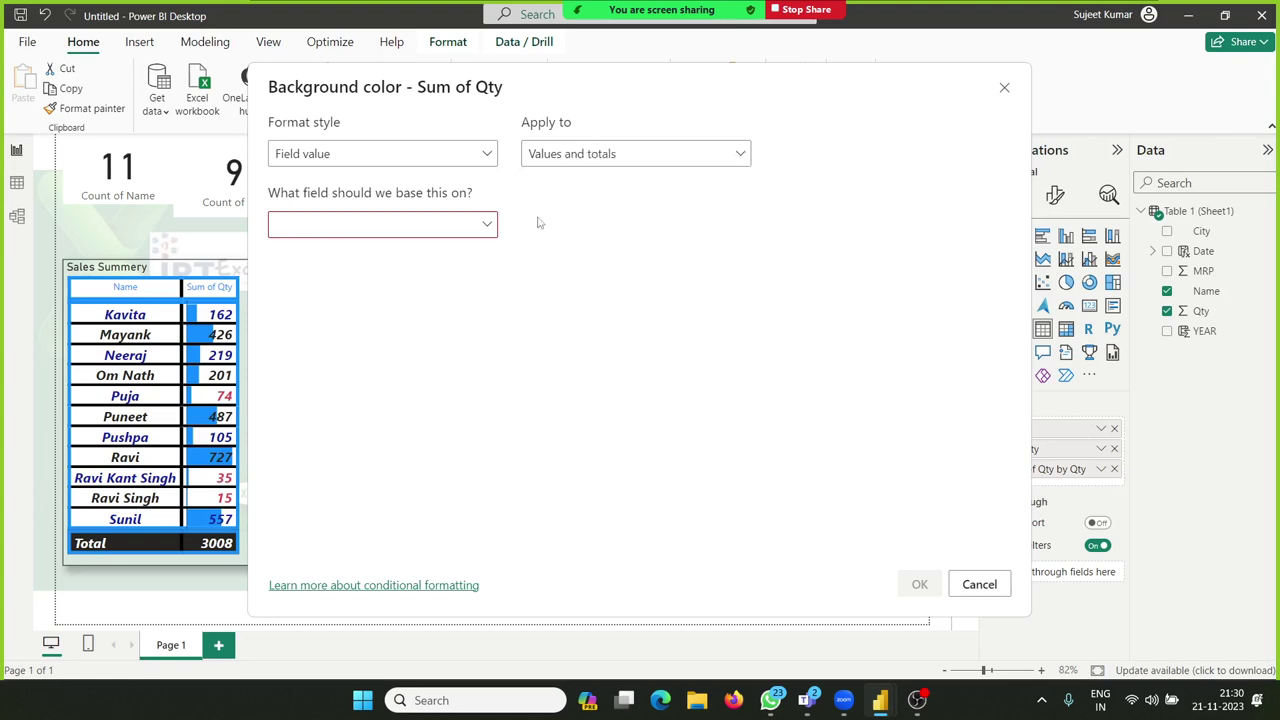
pyautogui.click(484, 228)
pyautogui.click(371, 351)
pyautogui.click(438, 234)
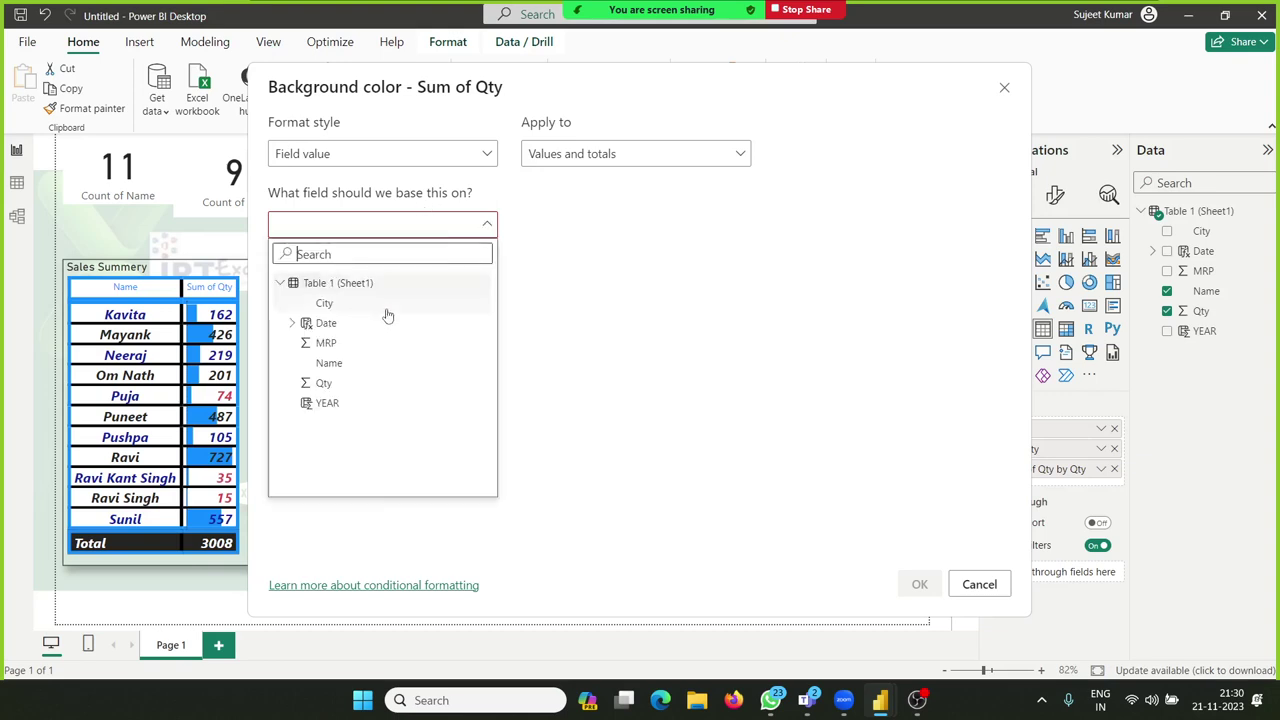
pyautogui.click(323, 377)
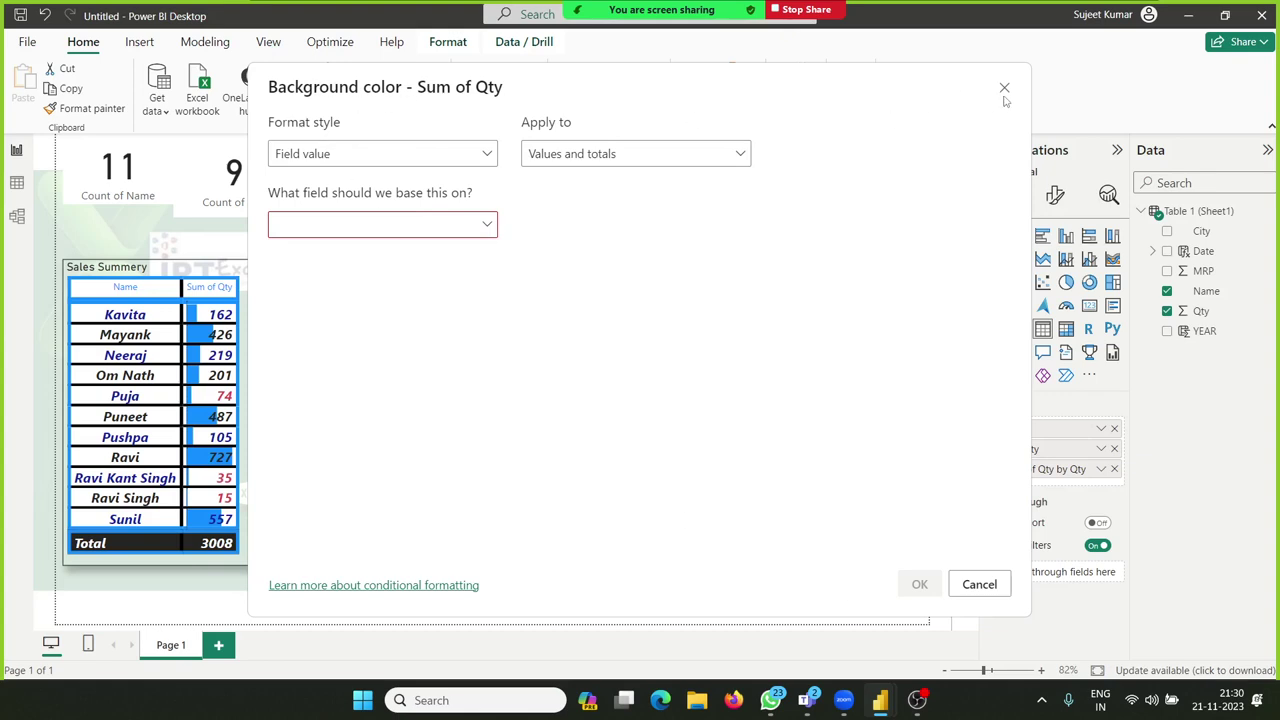
# Step: Set Format style to Rules, Apply to Values only, based on Qty summarized as Sum
pyautogui.click(293, 160)
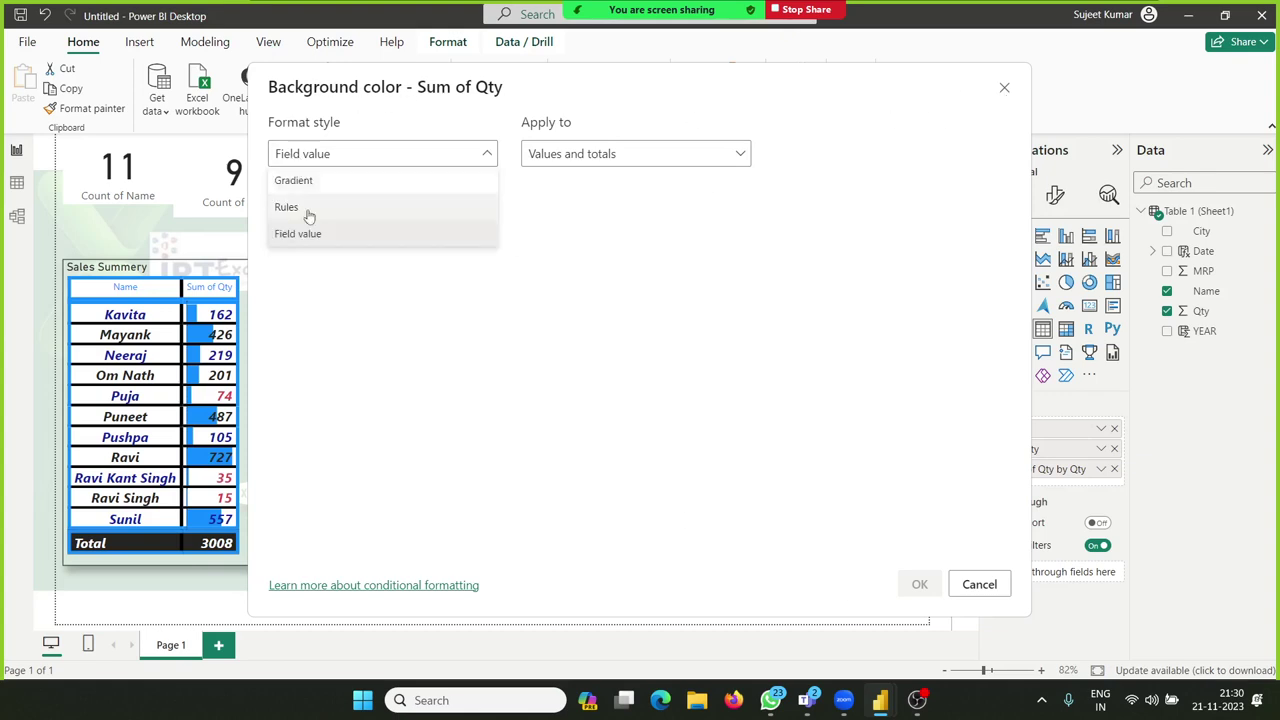
pyautogui.click(303, 210)
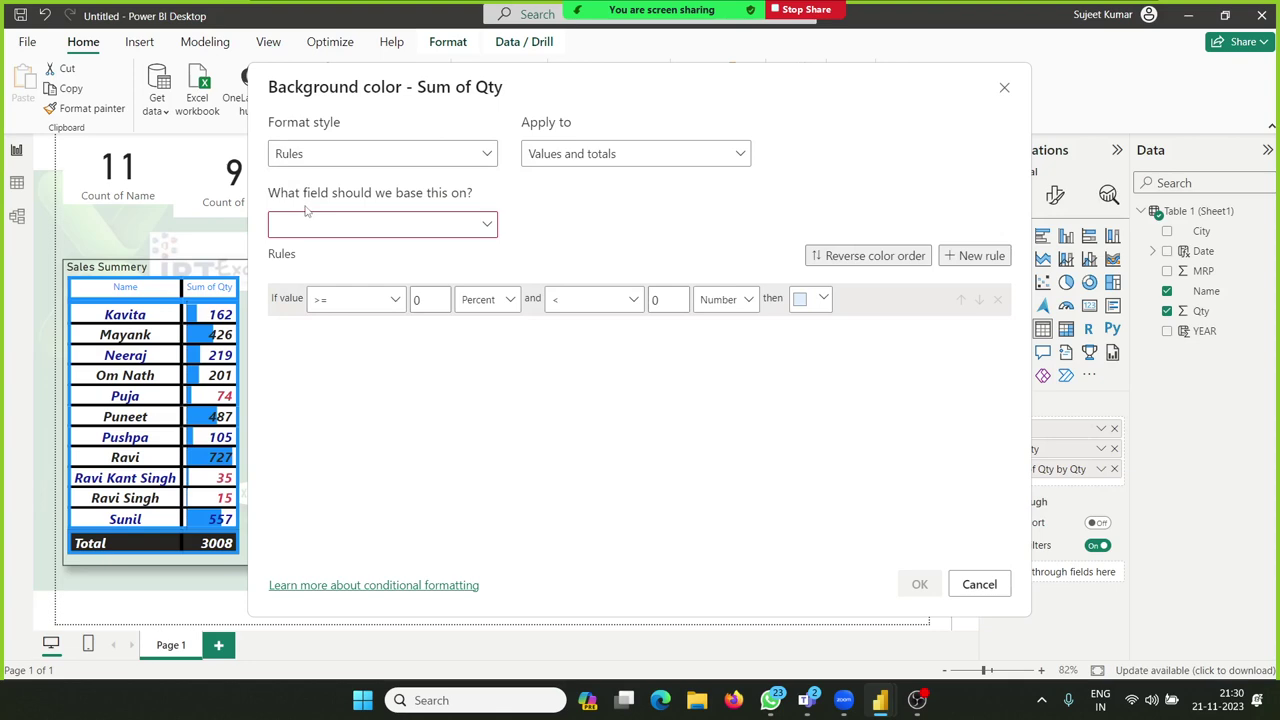
pyautogui.click(583, 160)
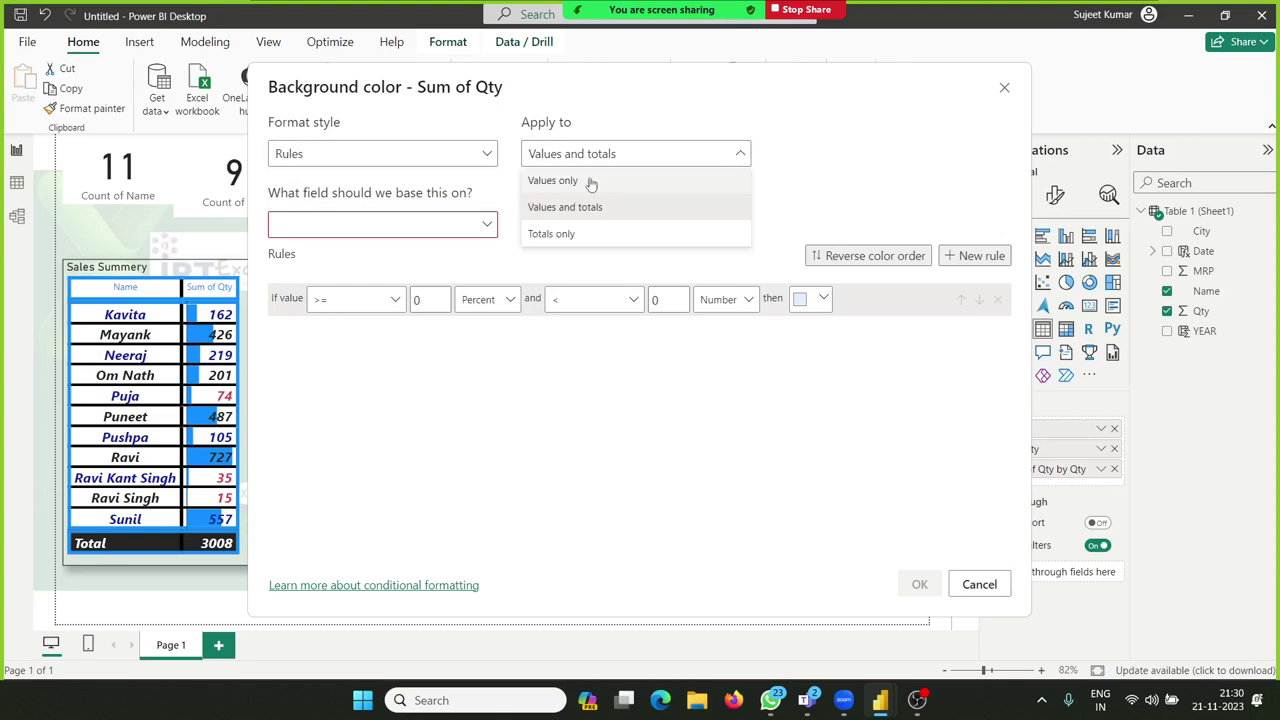
pyautogui.click(578, 184)
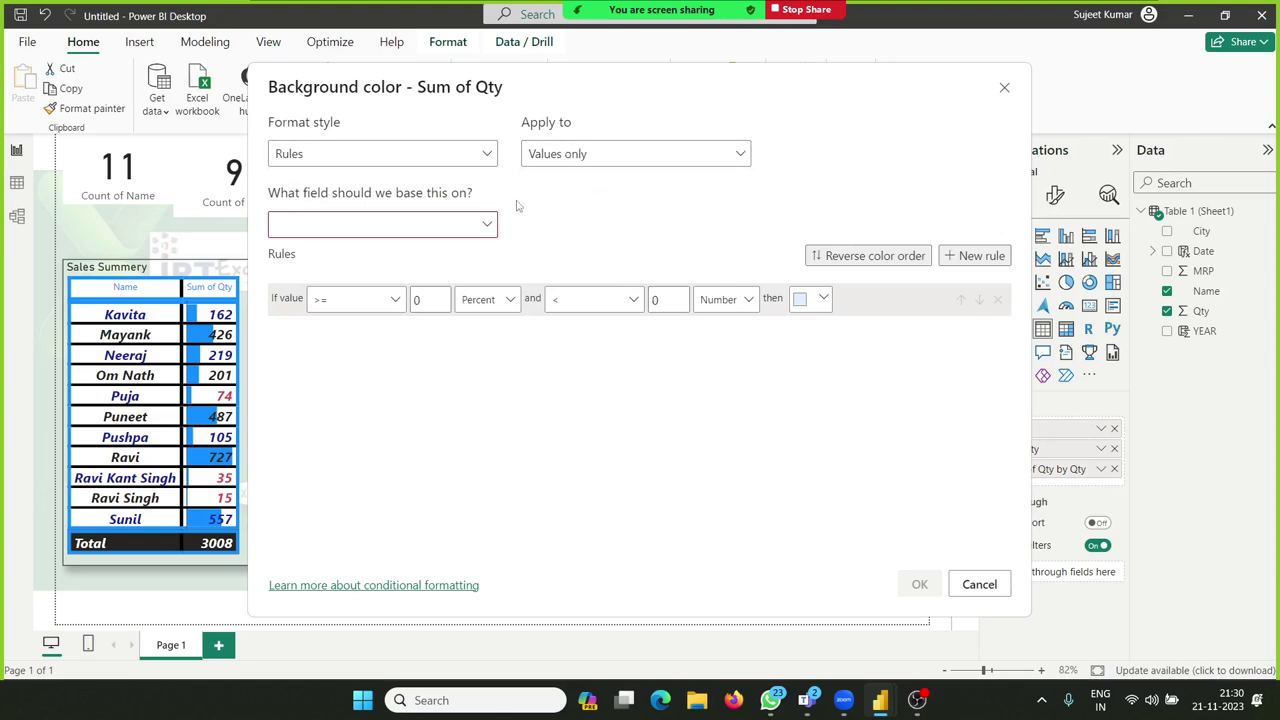
pyautogui.click(455, 225)
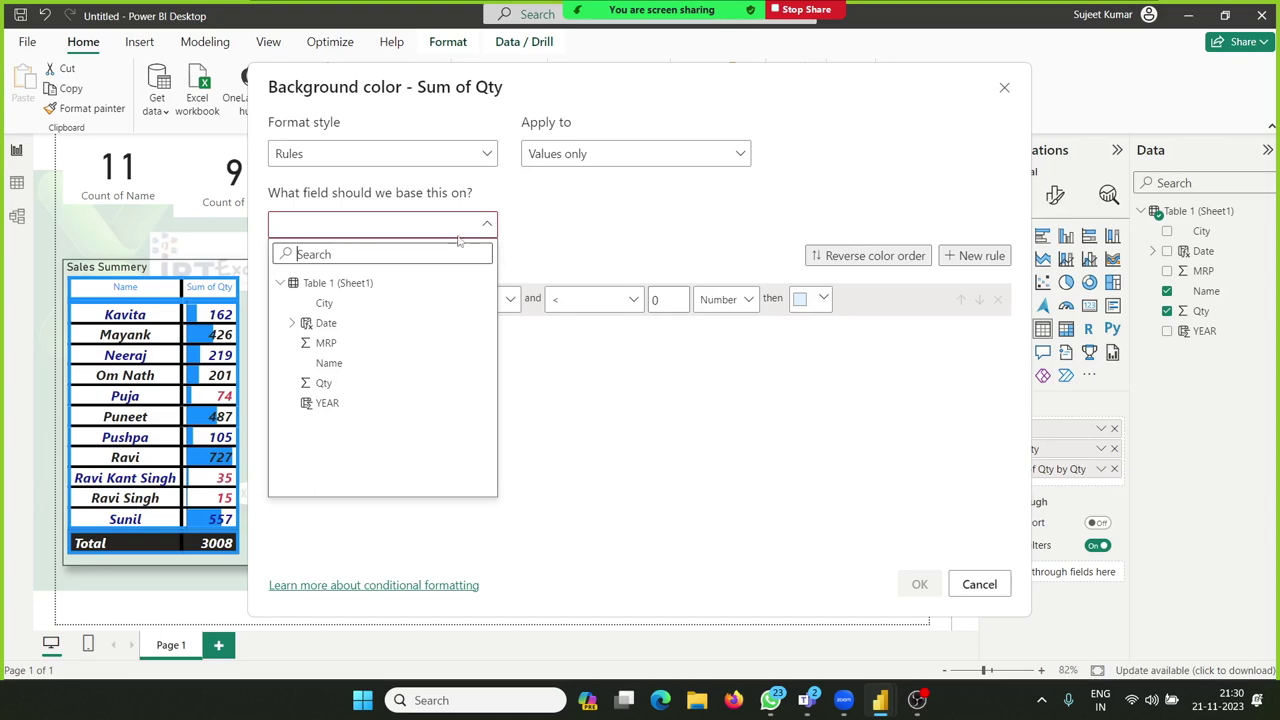
pyautogui.click(322, 383)
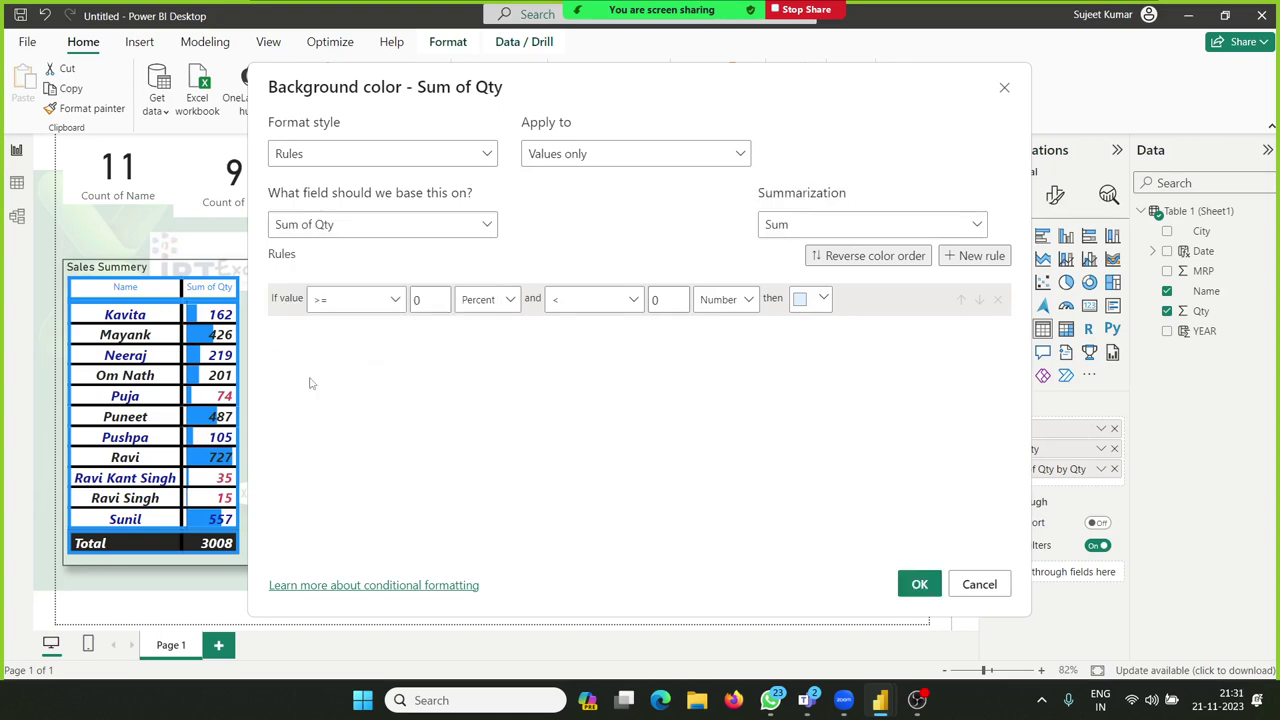
pyautogui.click(769, 232)
pyautogui.click(612, 237)
pyautogui.moveTo(588, 79); pyautogui.dragTo(784, 86)
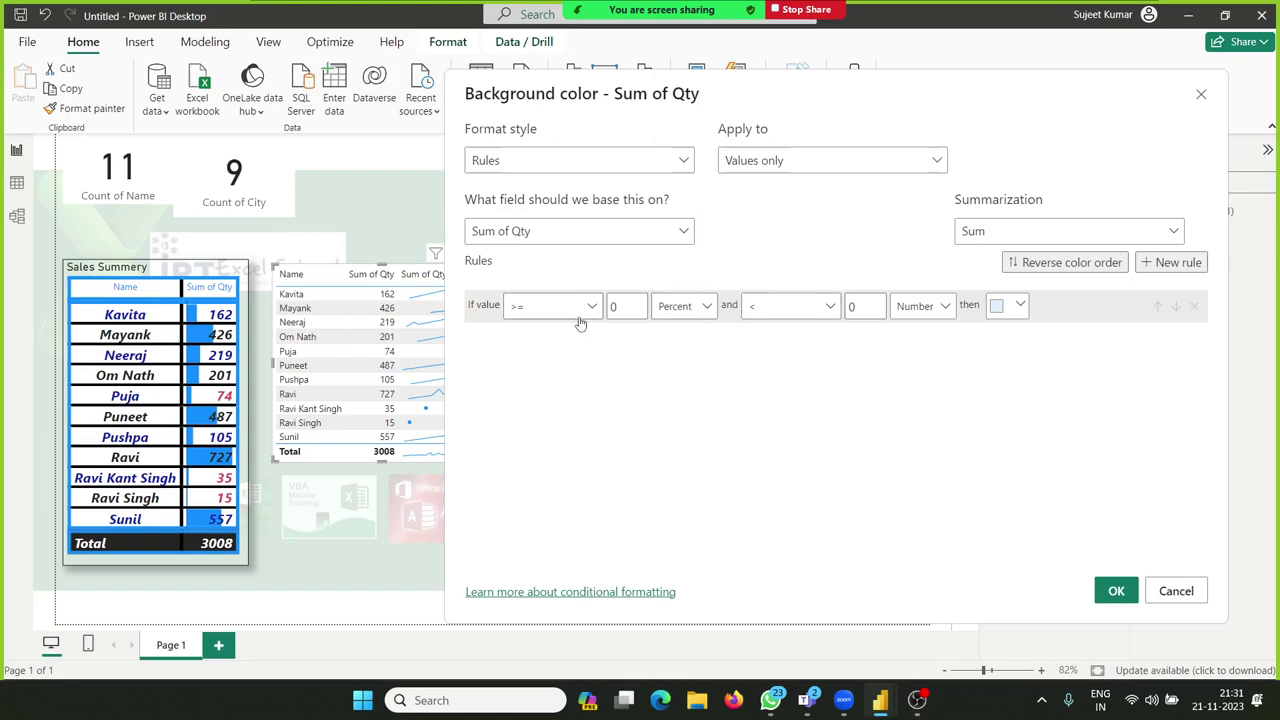
# Step: Make the first rule colour values from 0 (Number) up to <= 100 red
pyautogui.click(620, 306)
pyautogui.press('BackSpace')
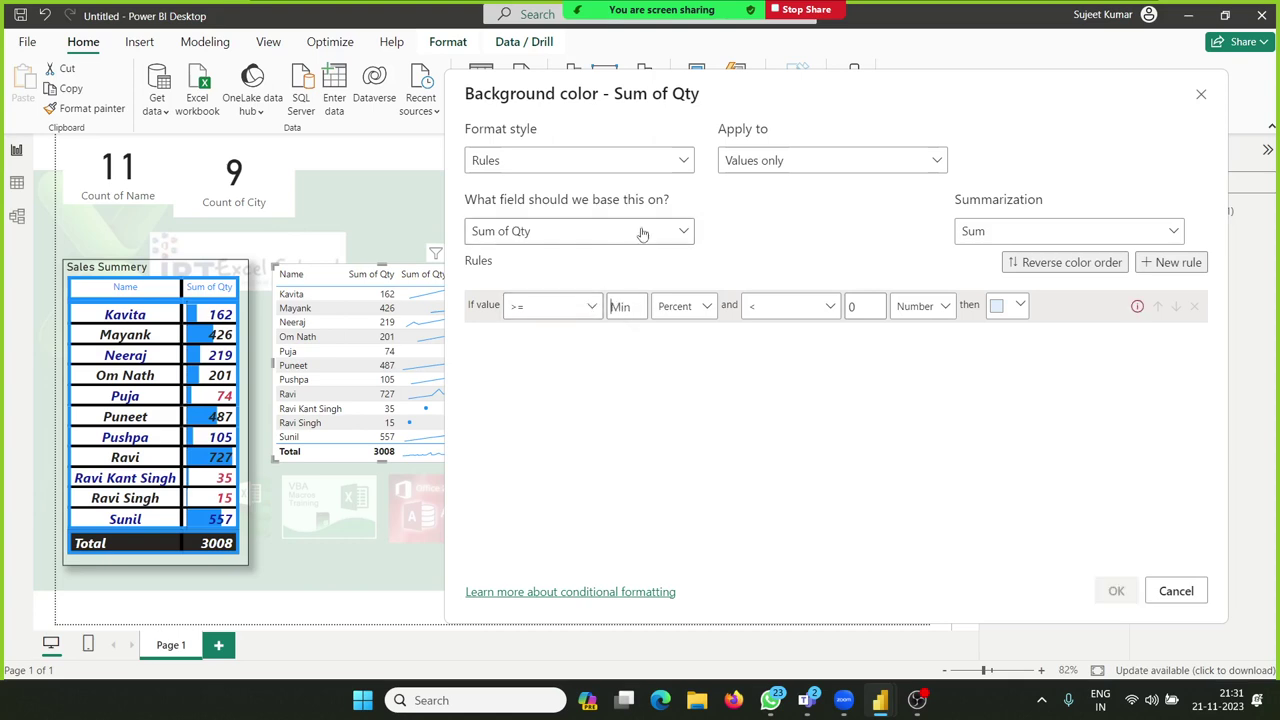
pyautogui.write('0')
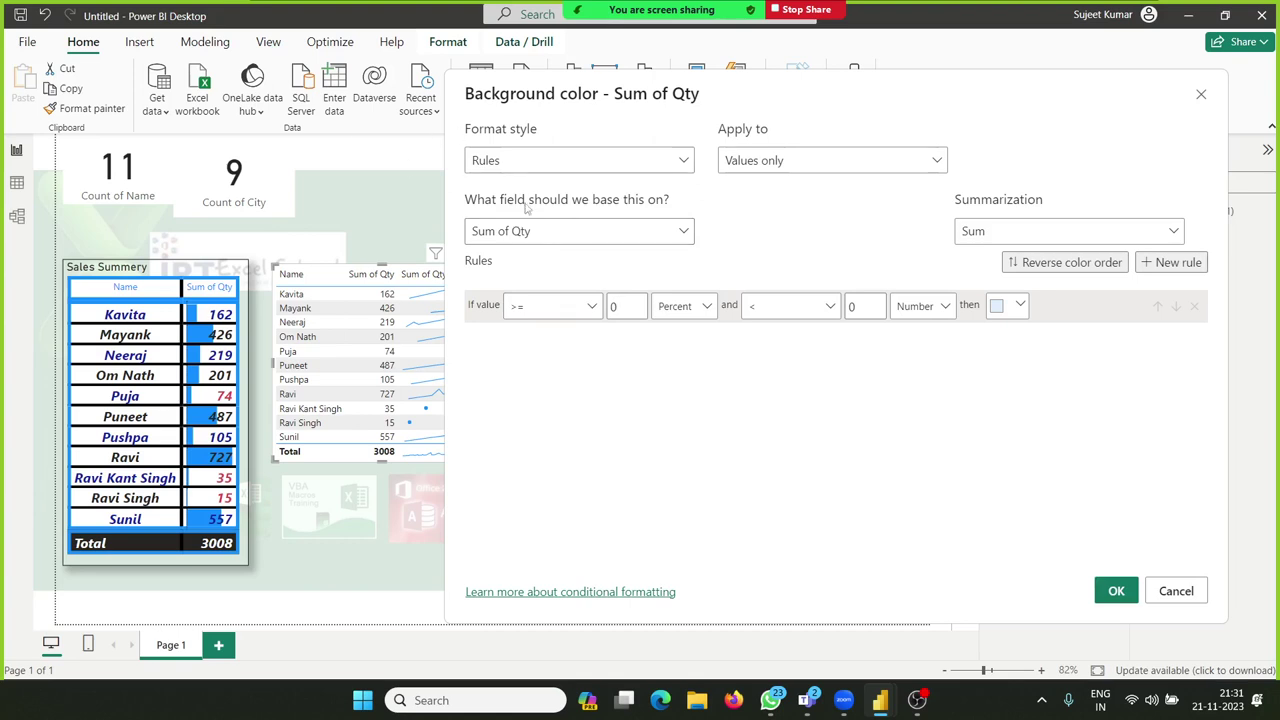
pyautogui.click(670, 307)
pyautogui.click(676, 335)
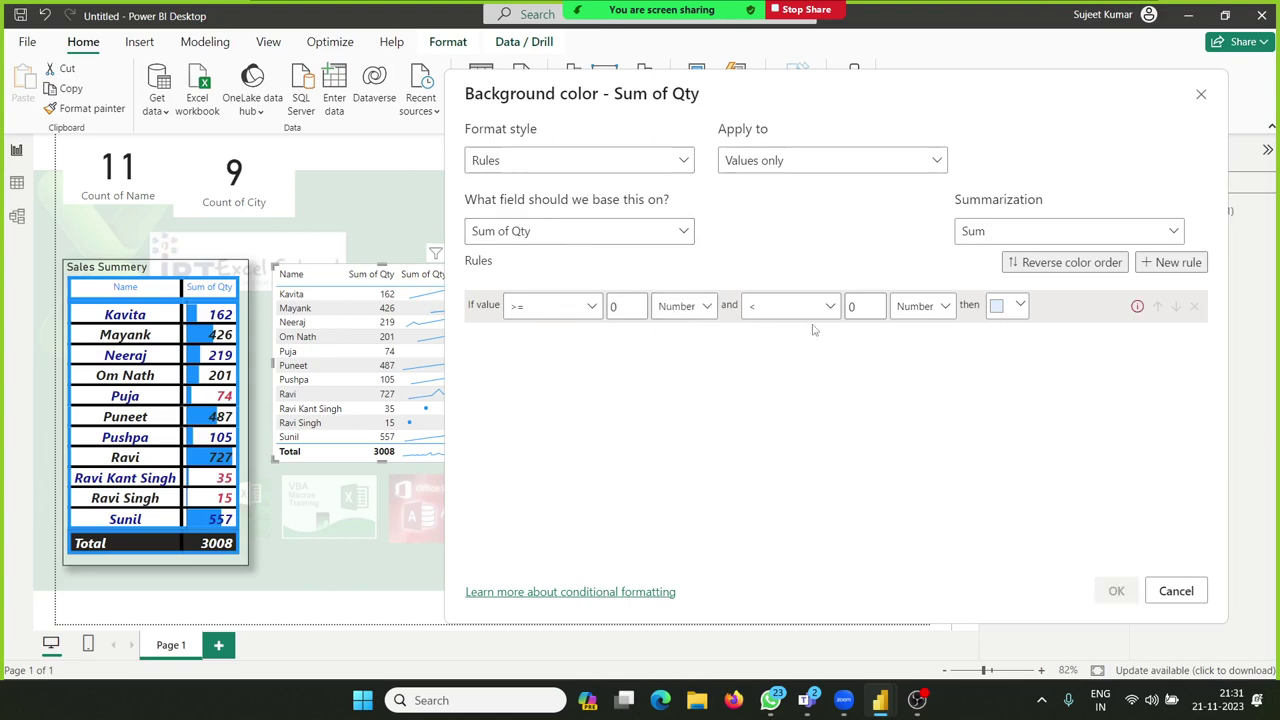
pyautogui.click(791, 311)
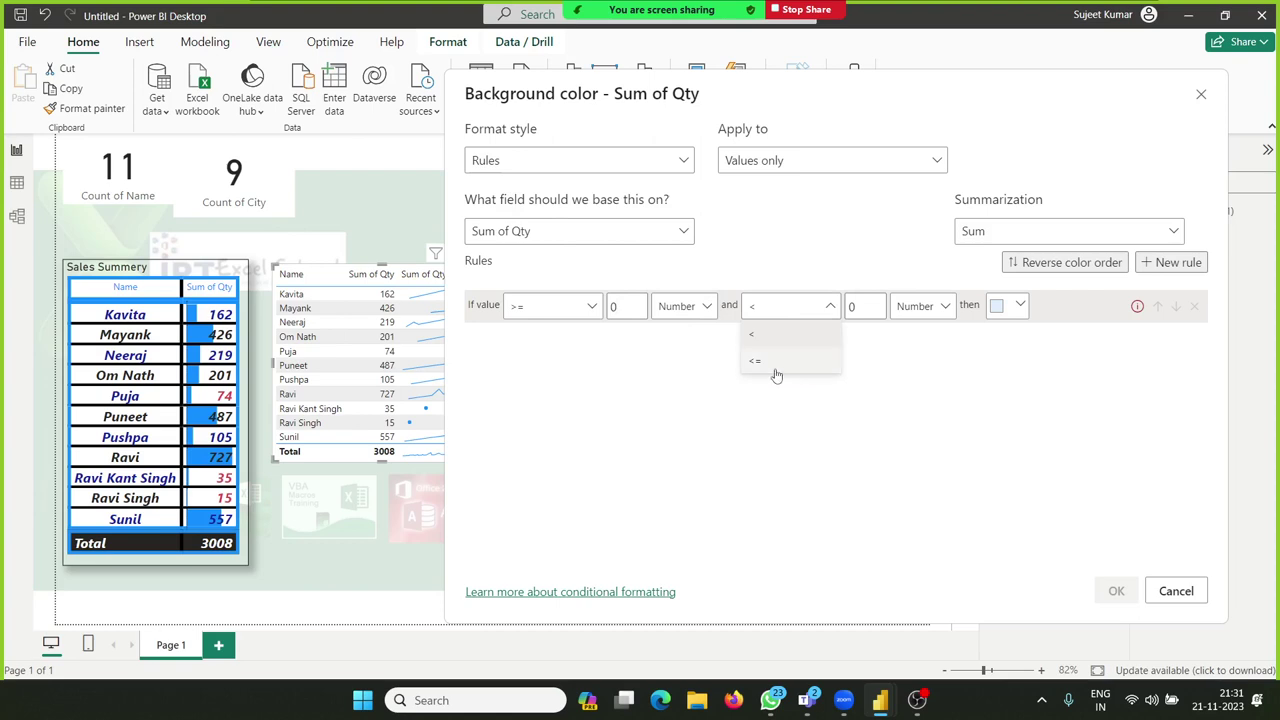
pyautogui.click(788, 361)
pyautogui.click(856, 307)
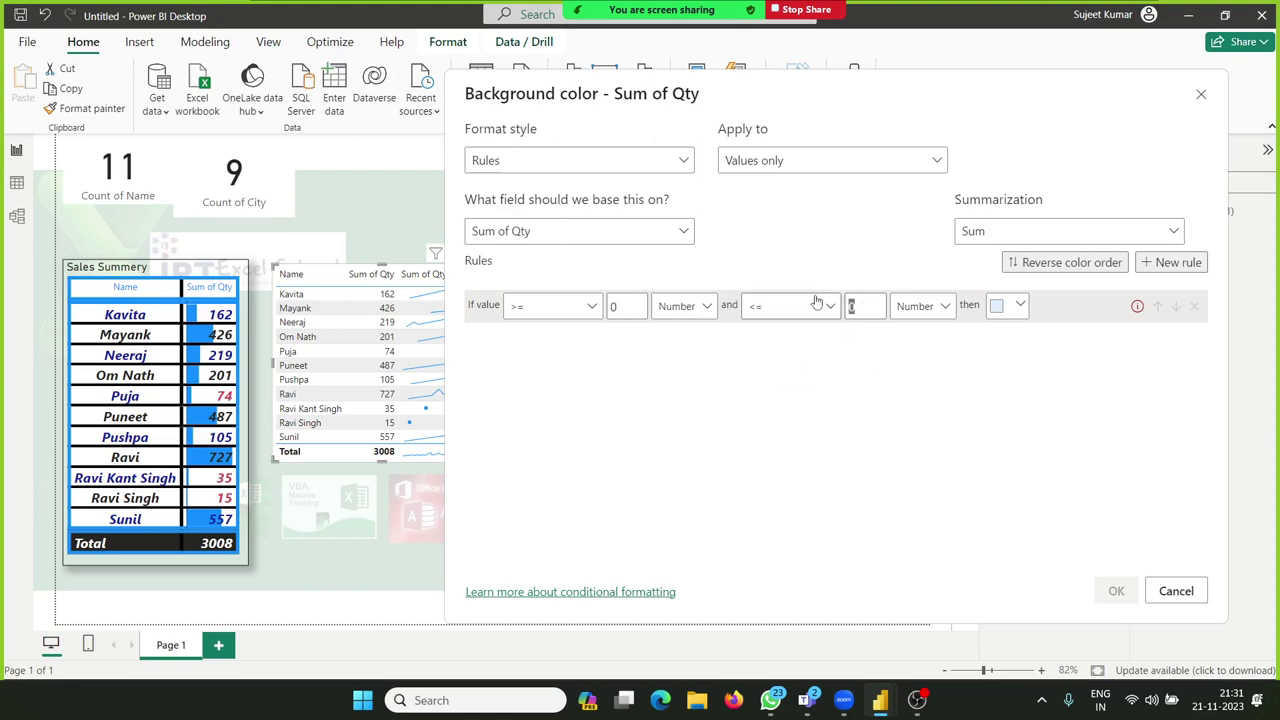
pyautogui.write('100')
pyautogui.click(1024, 313)
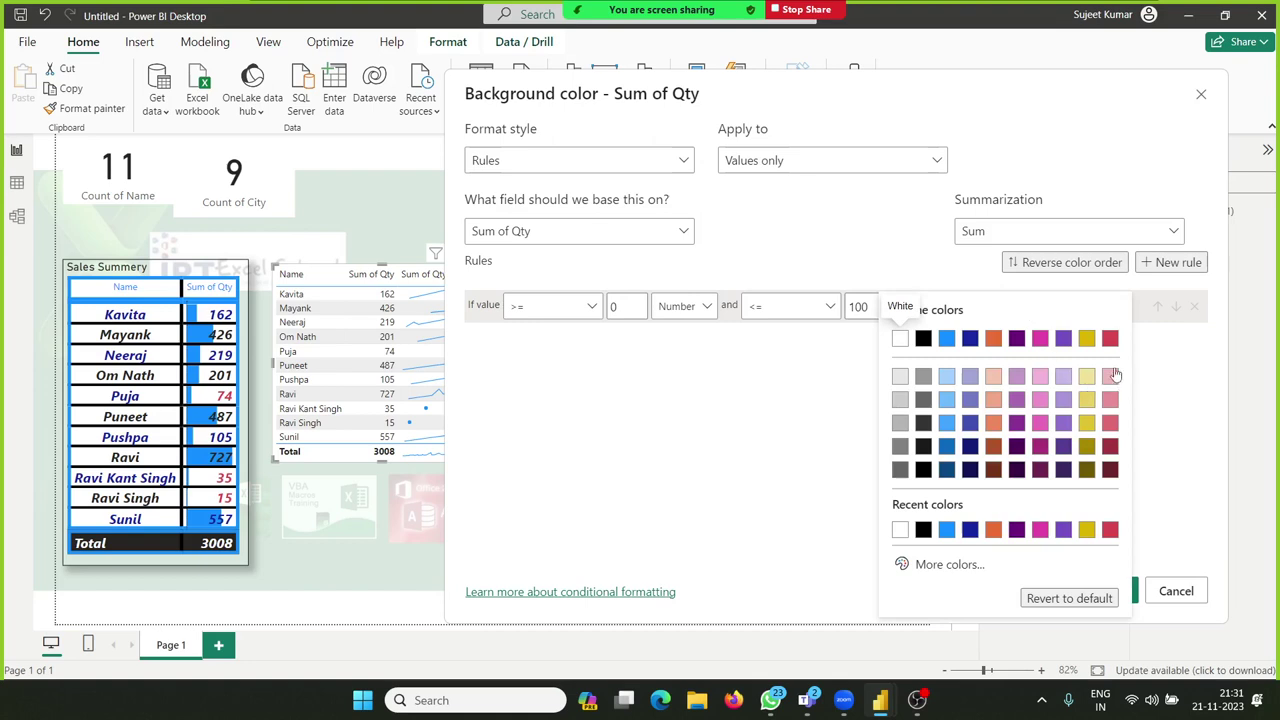
pyautogui.click(1110, 339)
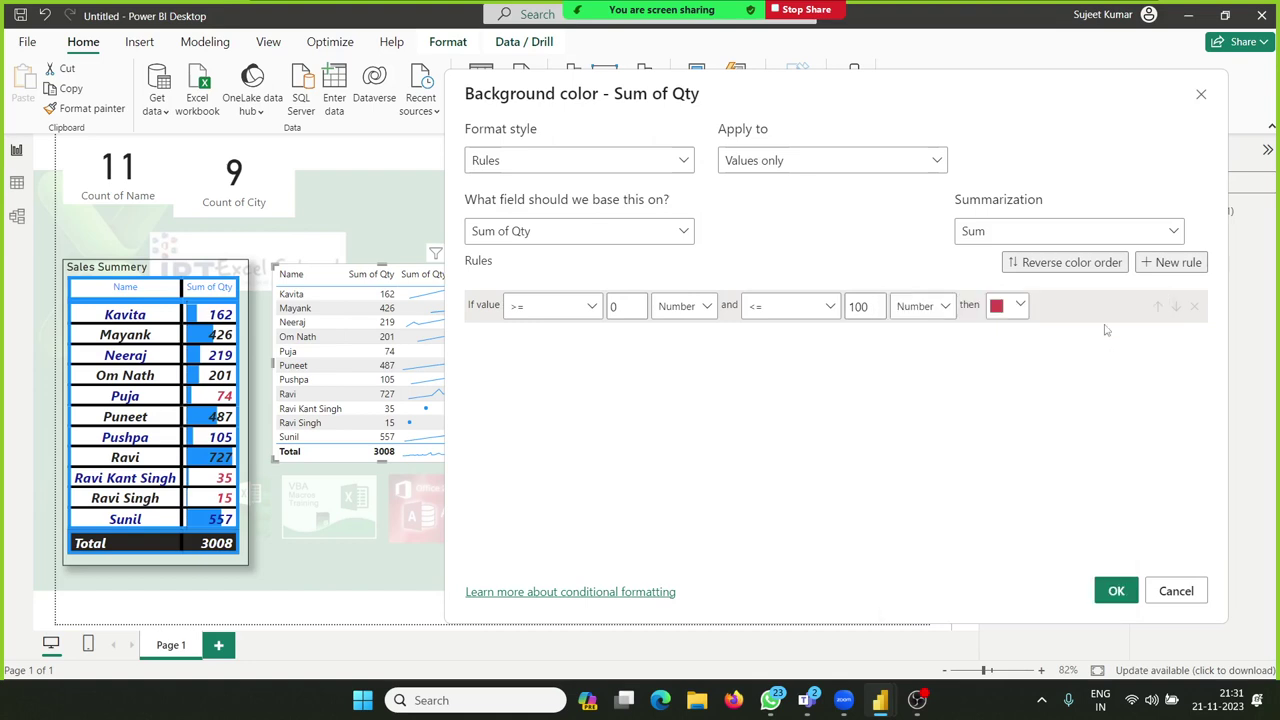
# Step: Add a new Sum of Qty rule running from 100 up to and including 1000
pyautogui.click(1192, 265)
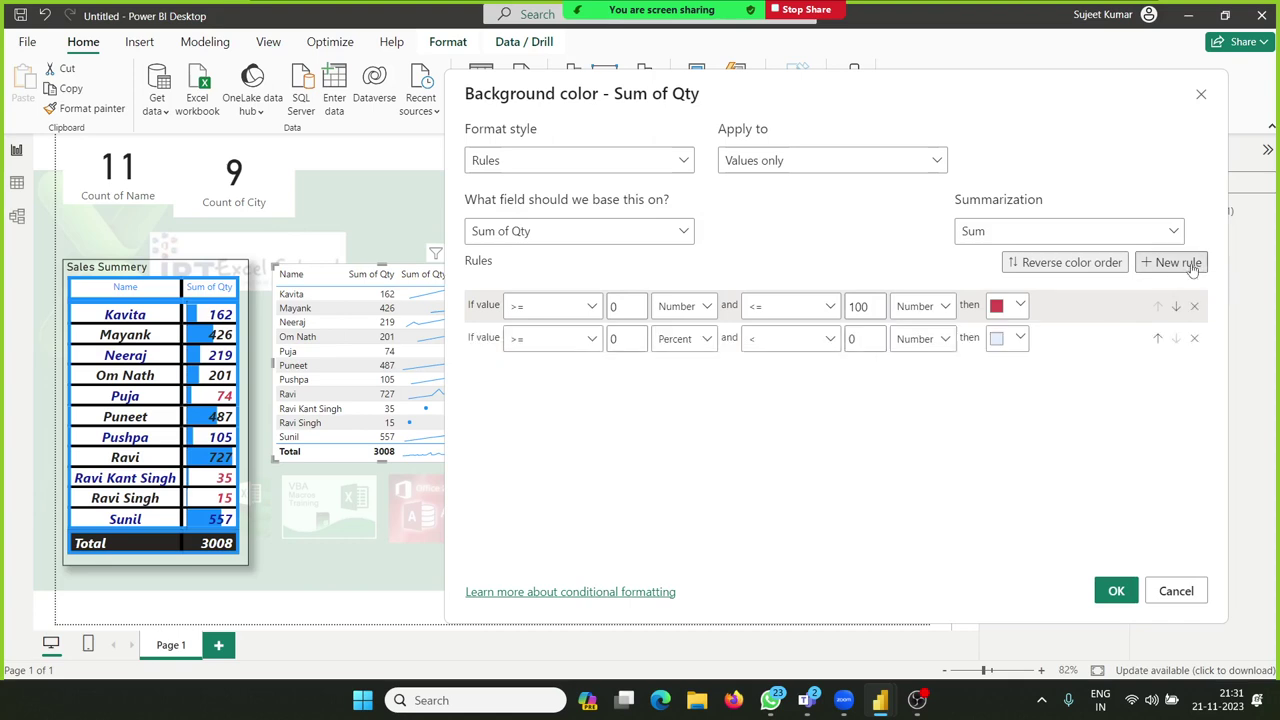
pyautogui.click(620, 339)
pyautogui.write('00')
pyautogui.click(784, 345)
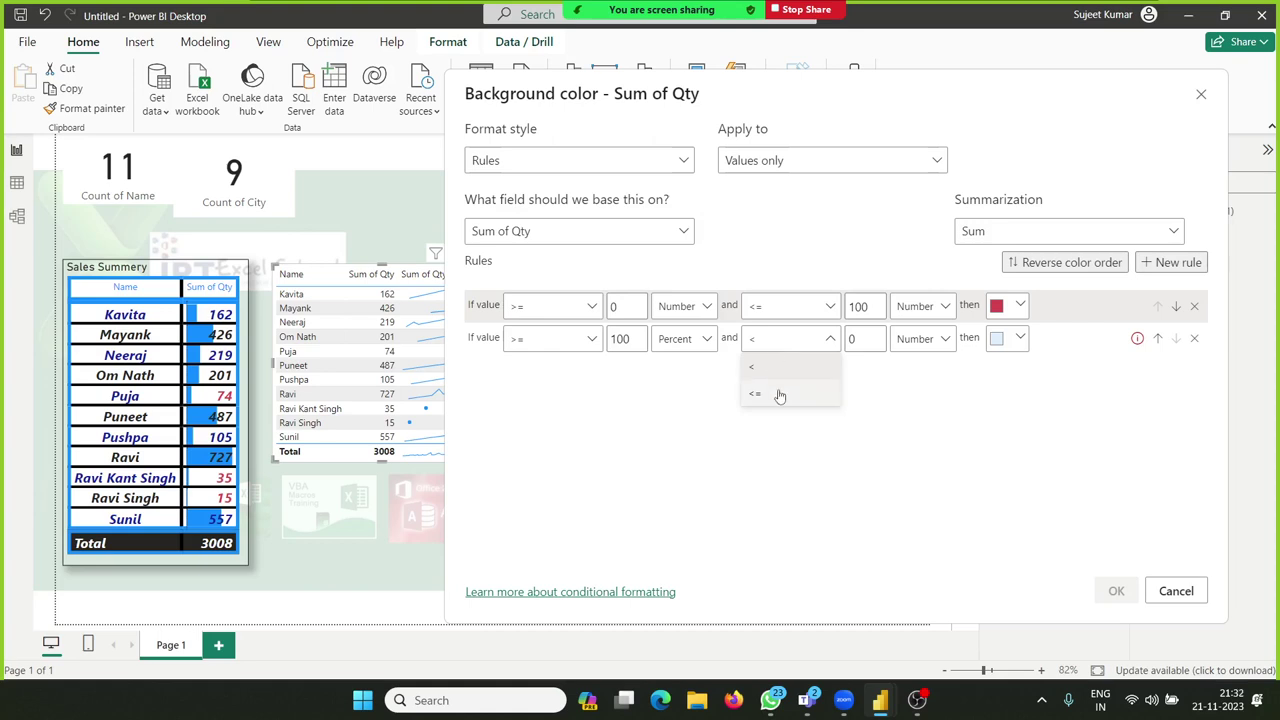
pyautogui.click(781, 395)
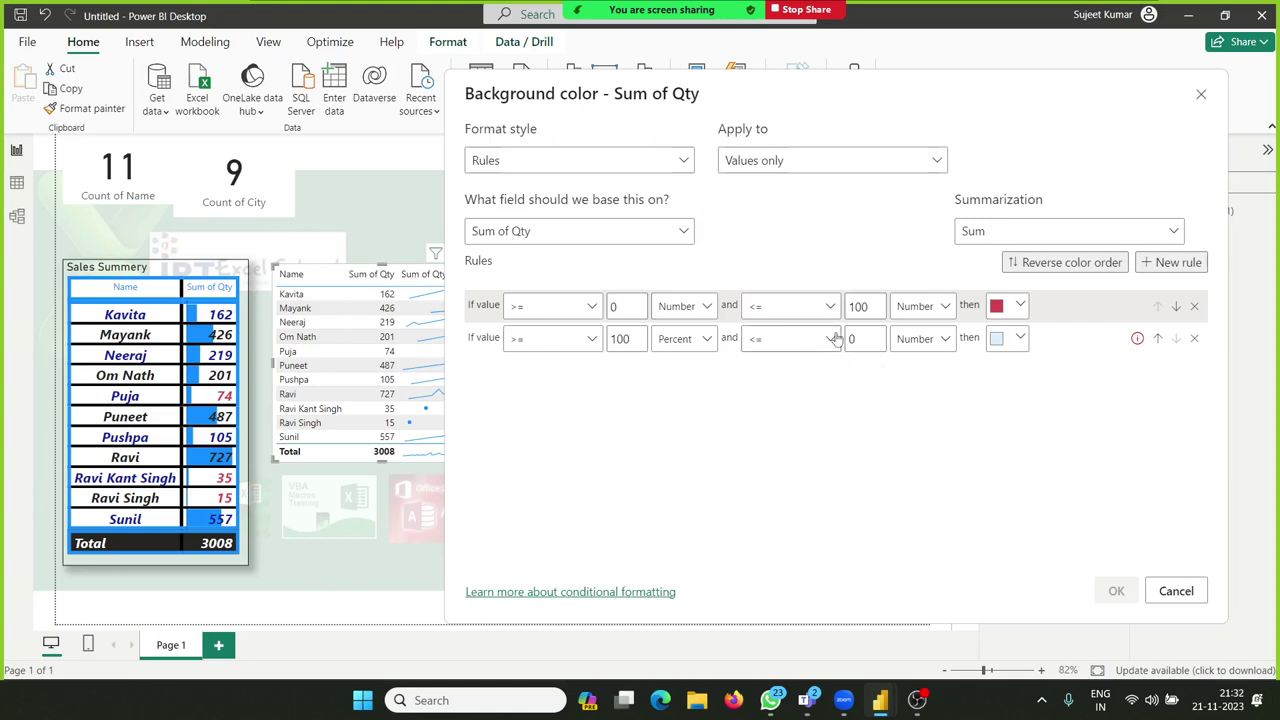
pyautogui.doubleClick(851, 338)
pyautogui.write('1000')
# Step: Give the second rule a vivid bright green from the custom colour picker
pyautogui.click(1010, 342)
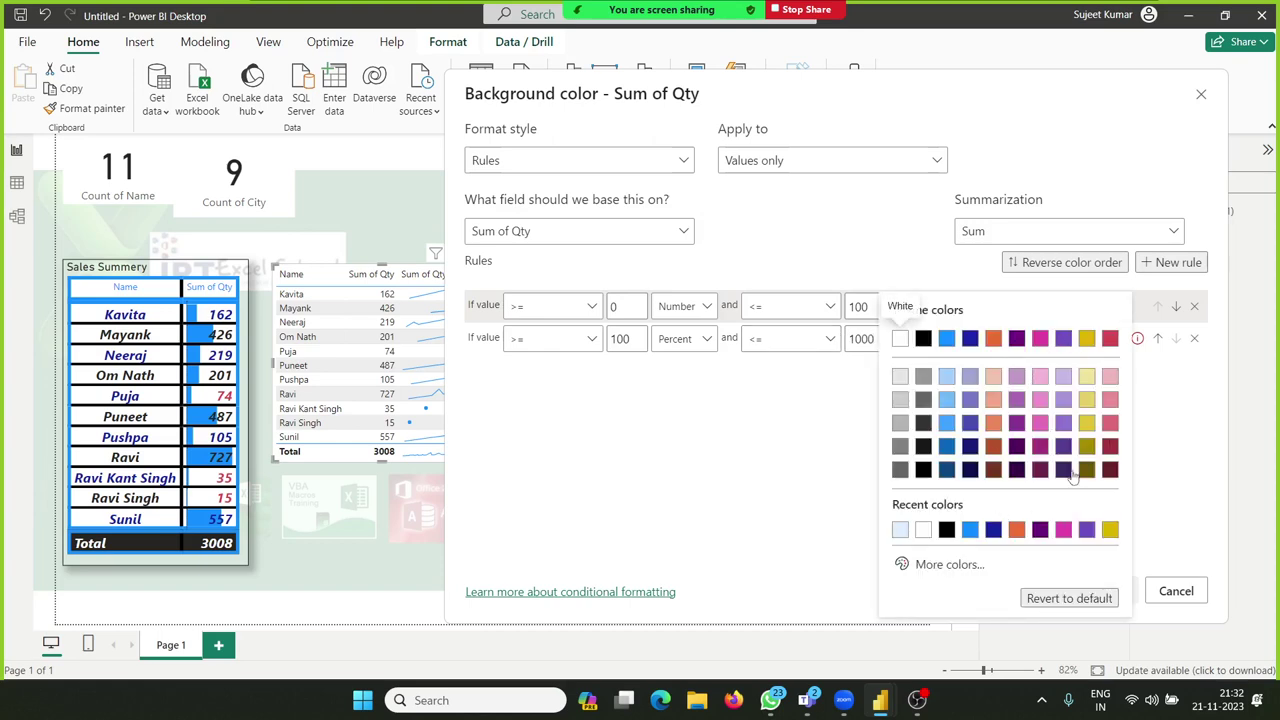
pyautogui.click(940, 565)
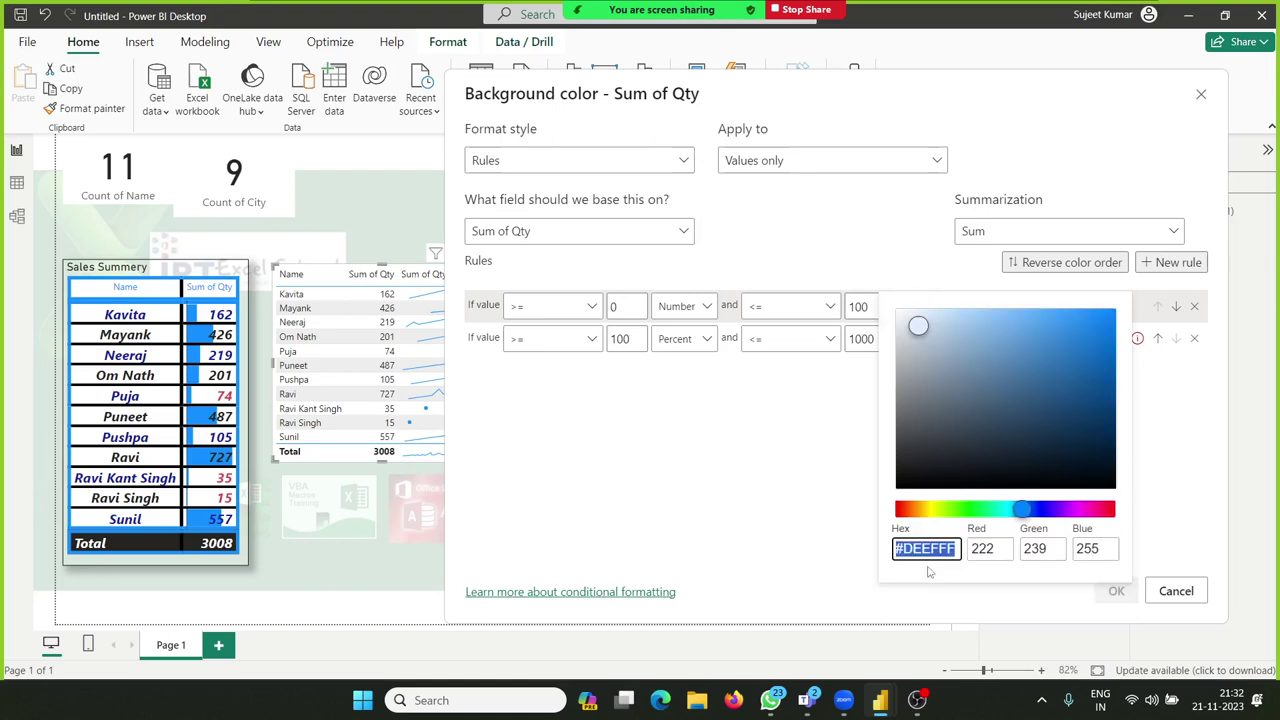
pyautogui.click(958, 510)
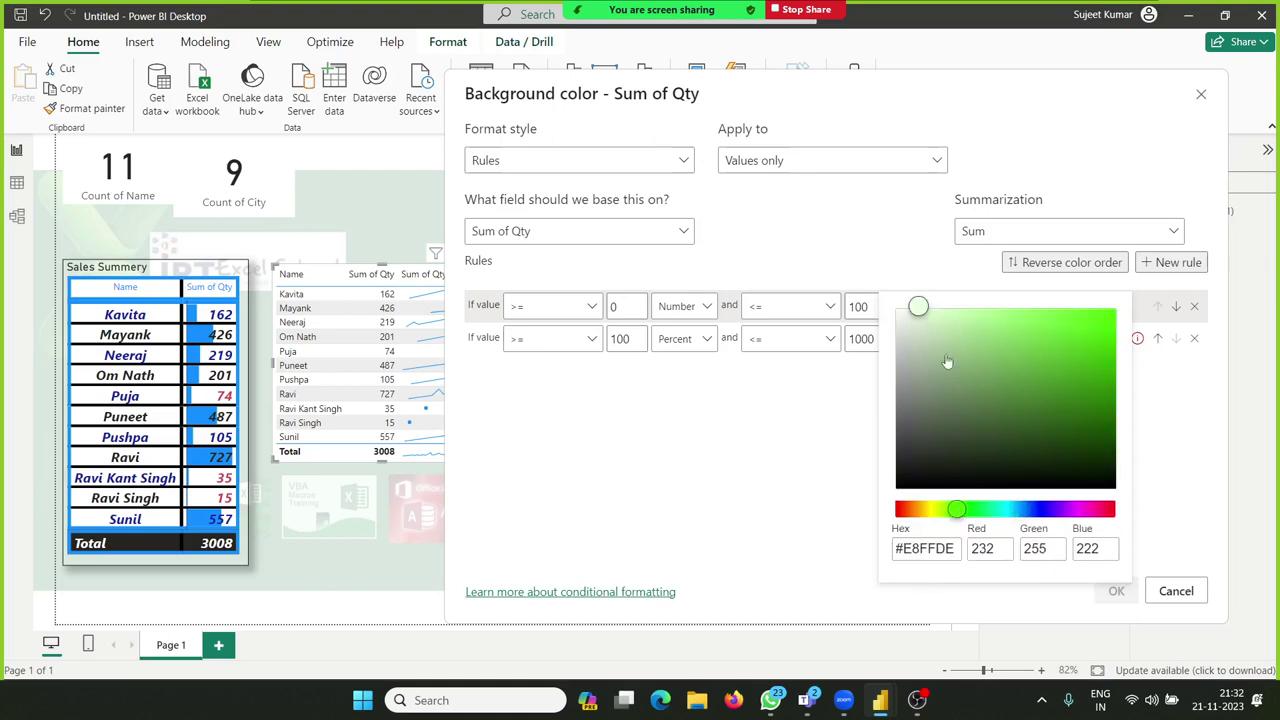
pyautogui.click(1108, 316)
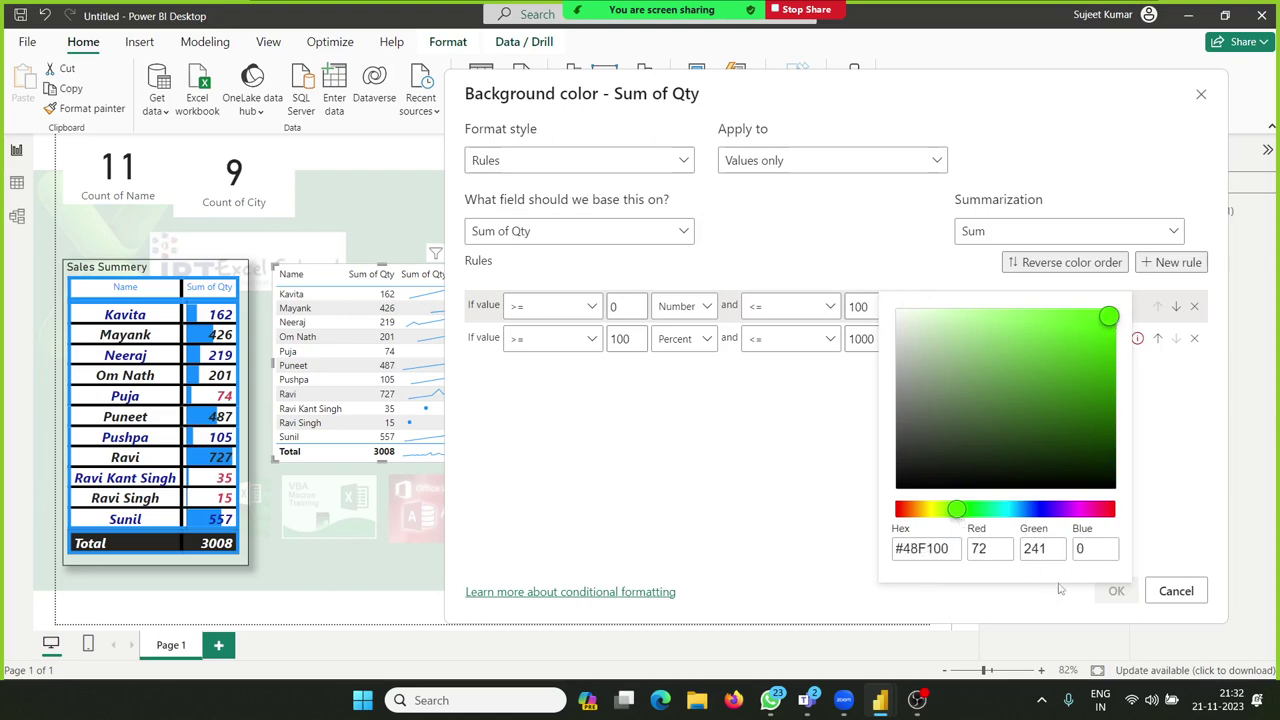
pyautogui.click(868, 497)
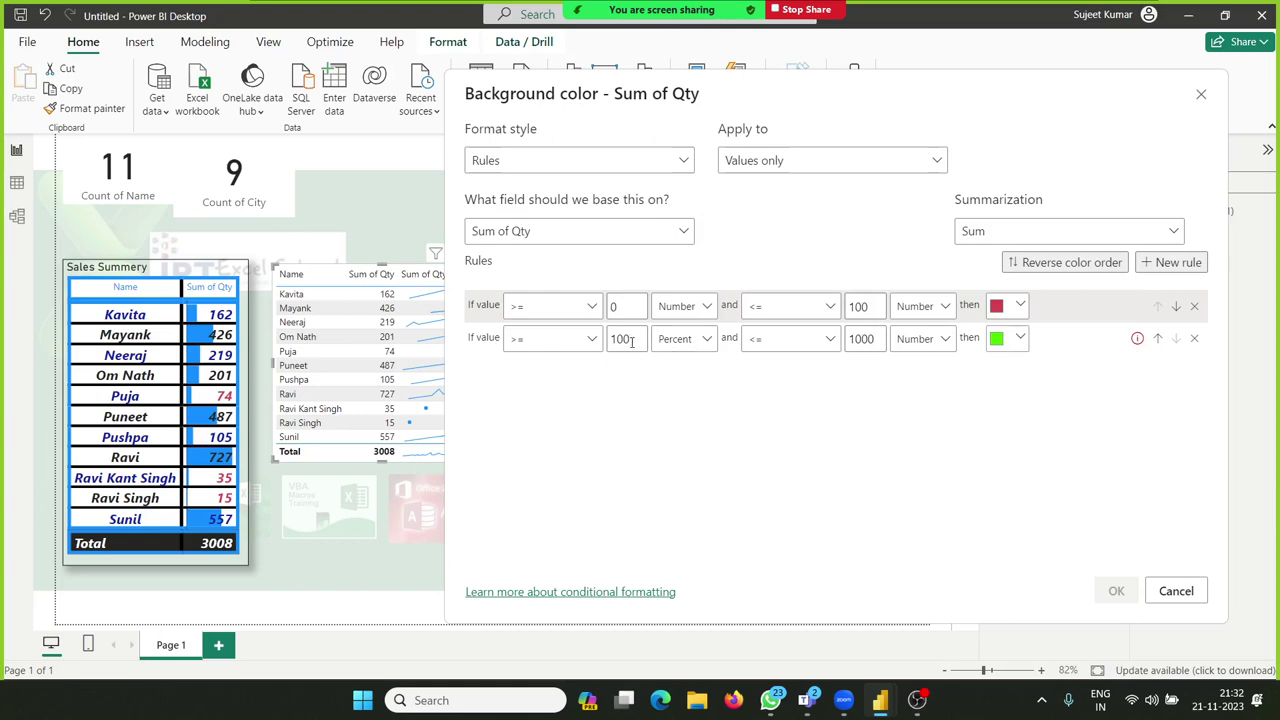
# Step: Set the second rule's bounds to Number instead of Percent
pyautogui.click(680, 340)
pyautogui.click(677, 367)
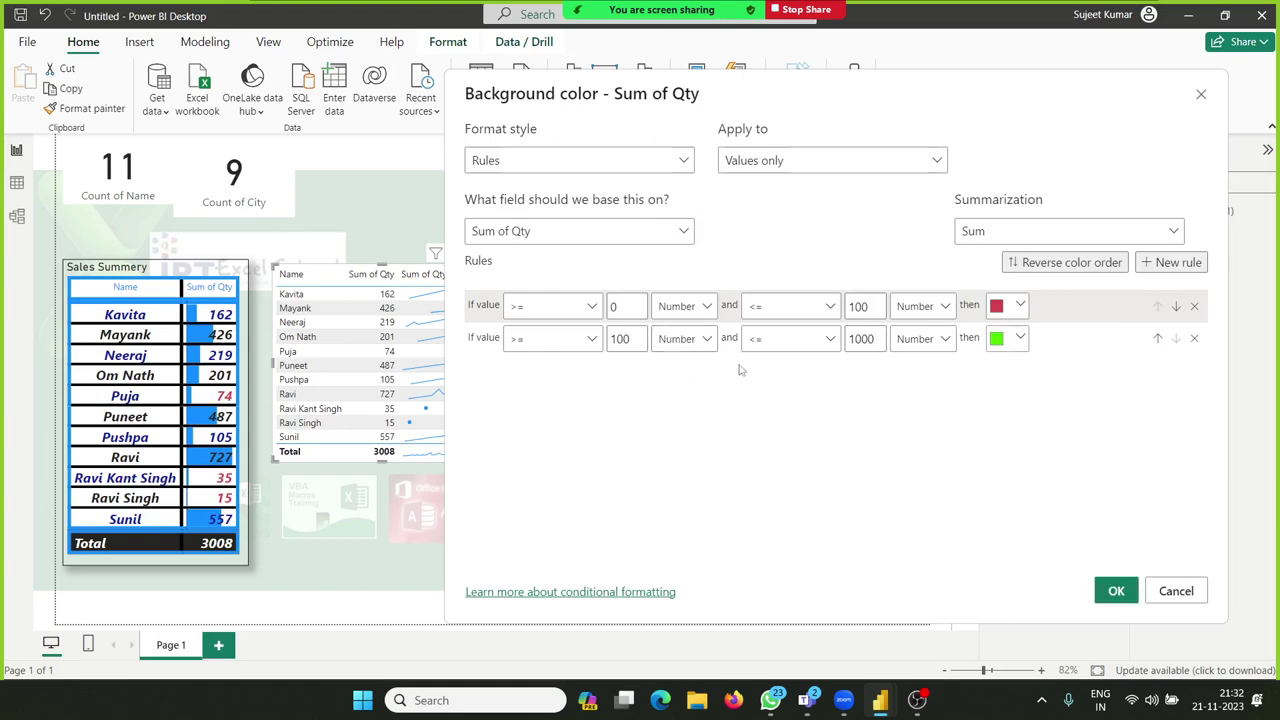
pyautogui.click(698, 340)
pyautogui.click(697, 390)
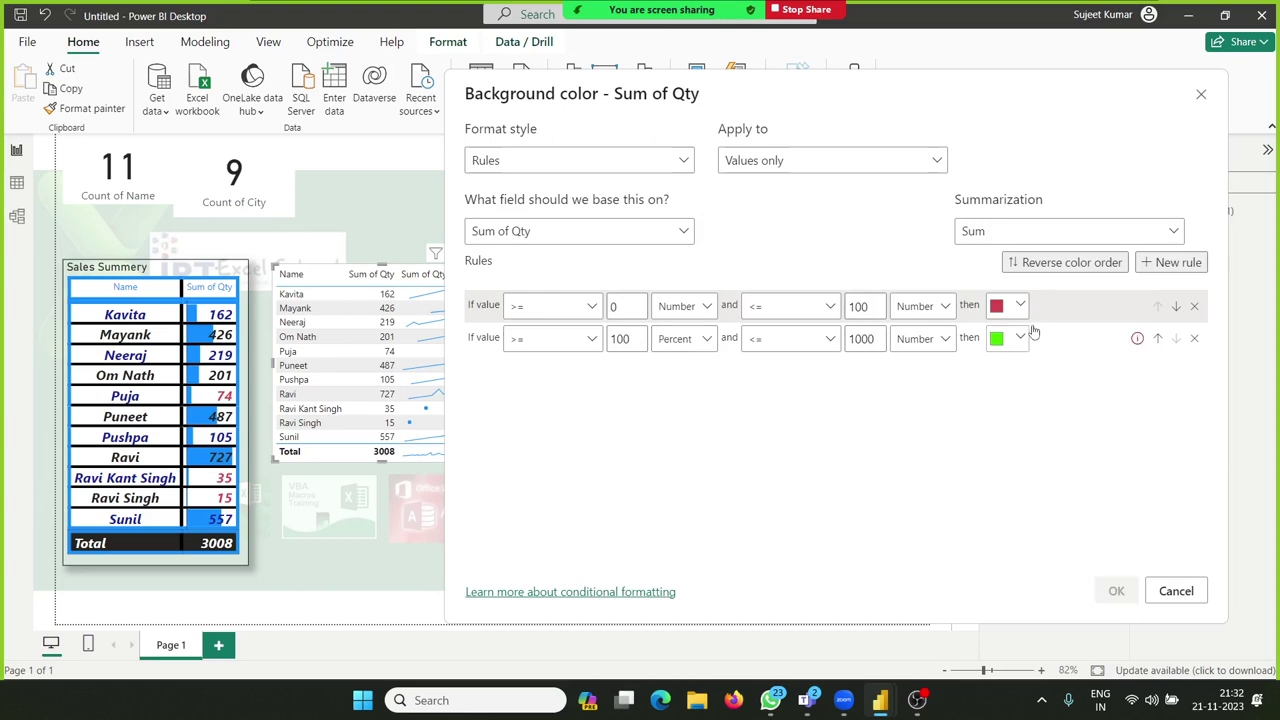
pyautogui.moveTo(1137, 344)
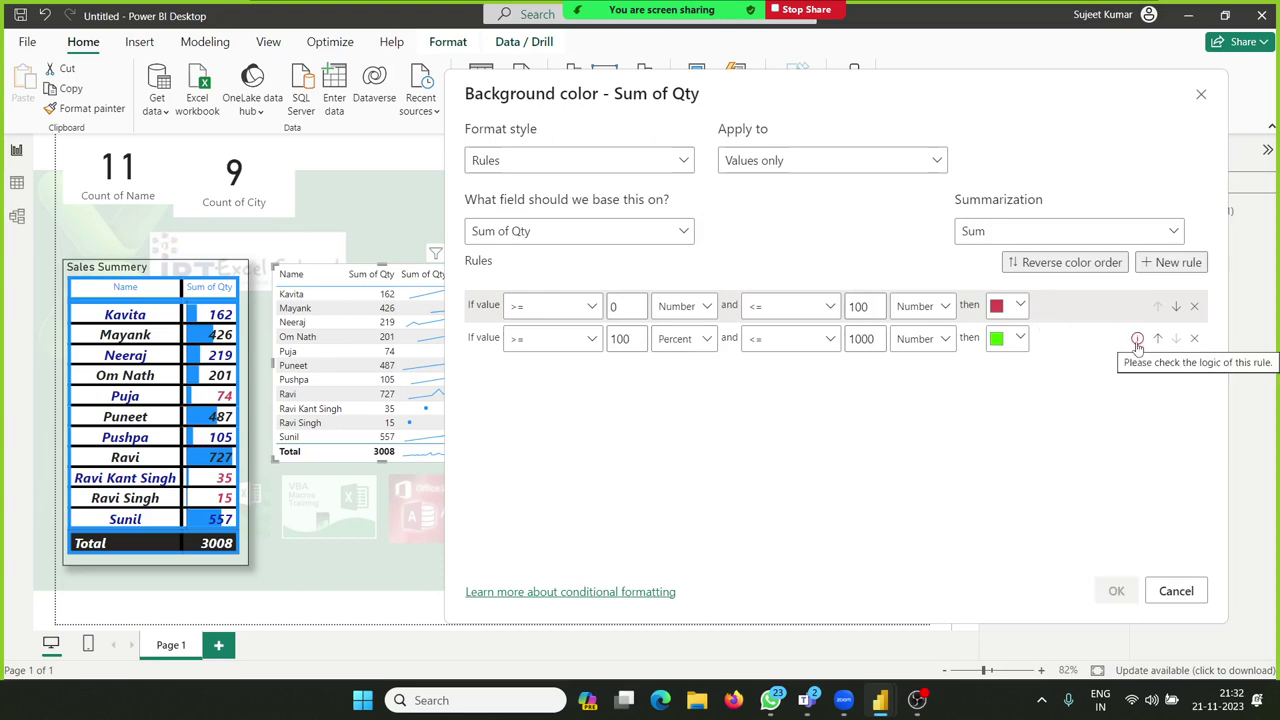
pyautogui.click(677, 348)
pyautogui.click(677, 372)
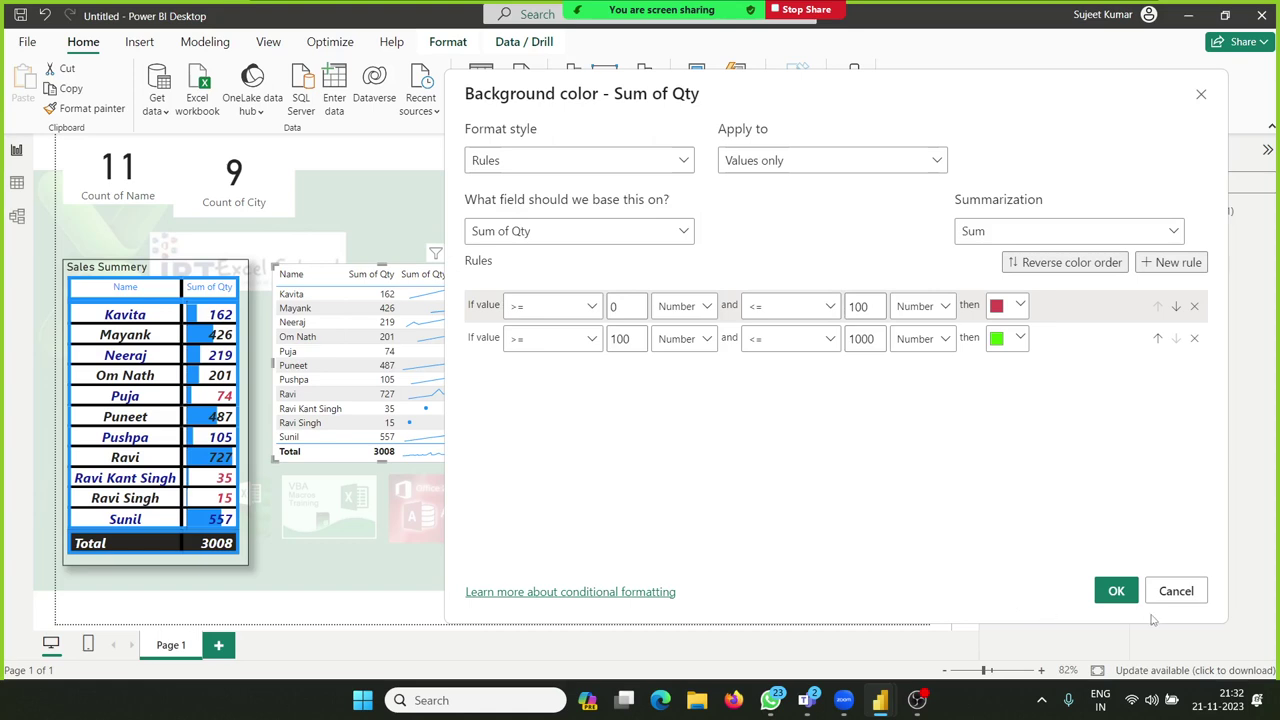
# Step: Apply the red/green background rules, then preview Font color with Rules style and cancel it
pyautogui.click(1120, 594)
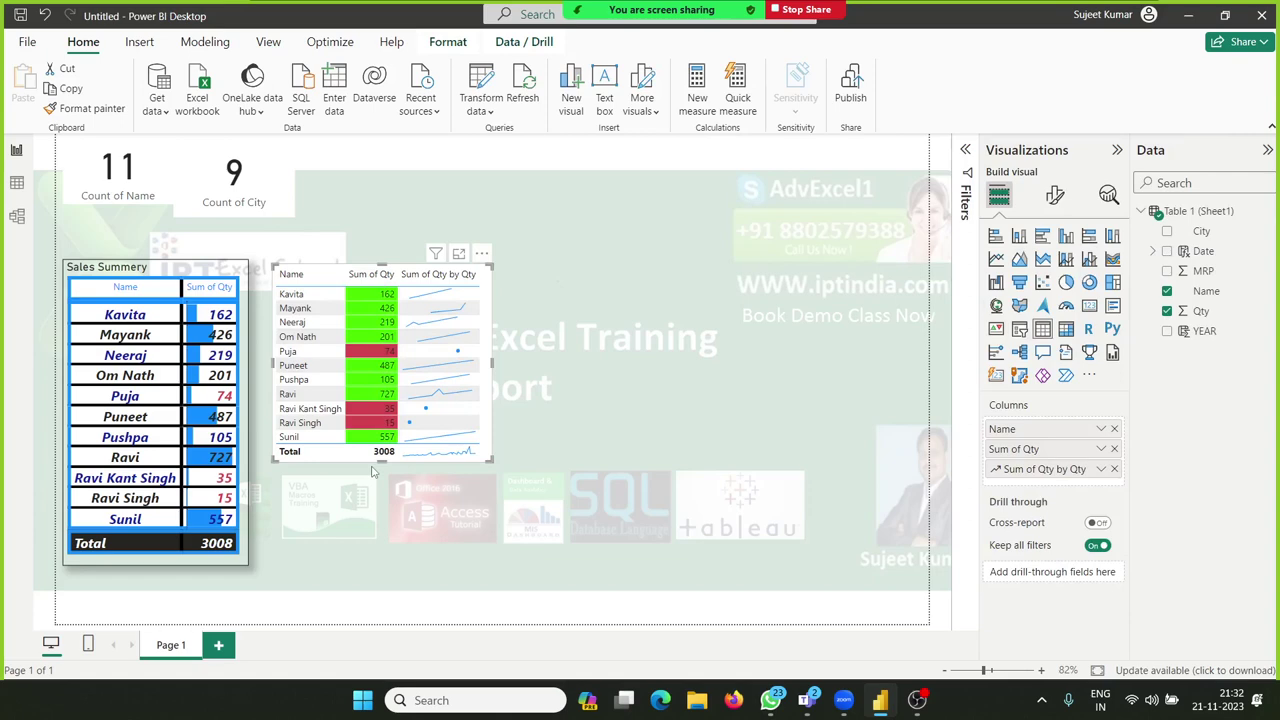
pyautogui.click(1101, 469)
pyautogui.moveTo(1035, 195)
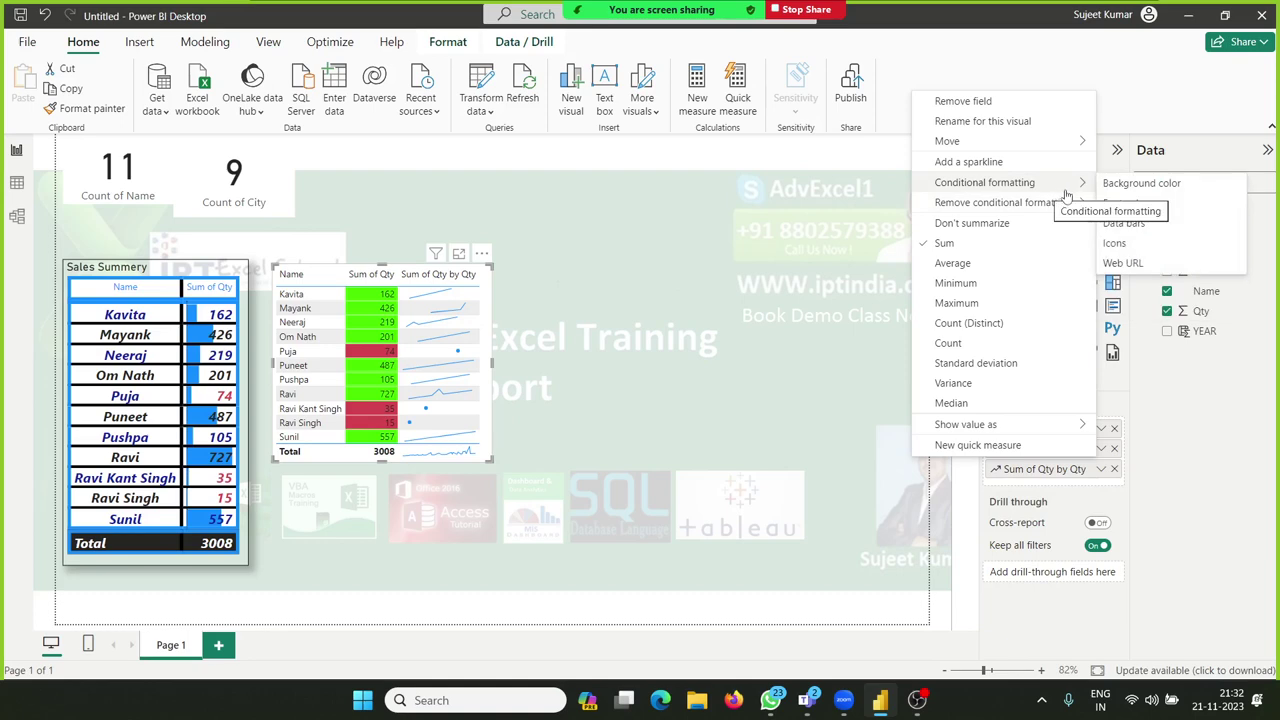
pyautogui.click(1128, 204)
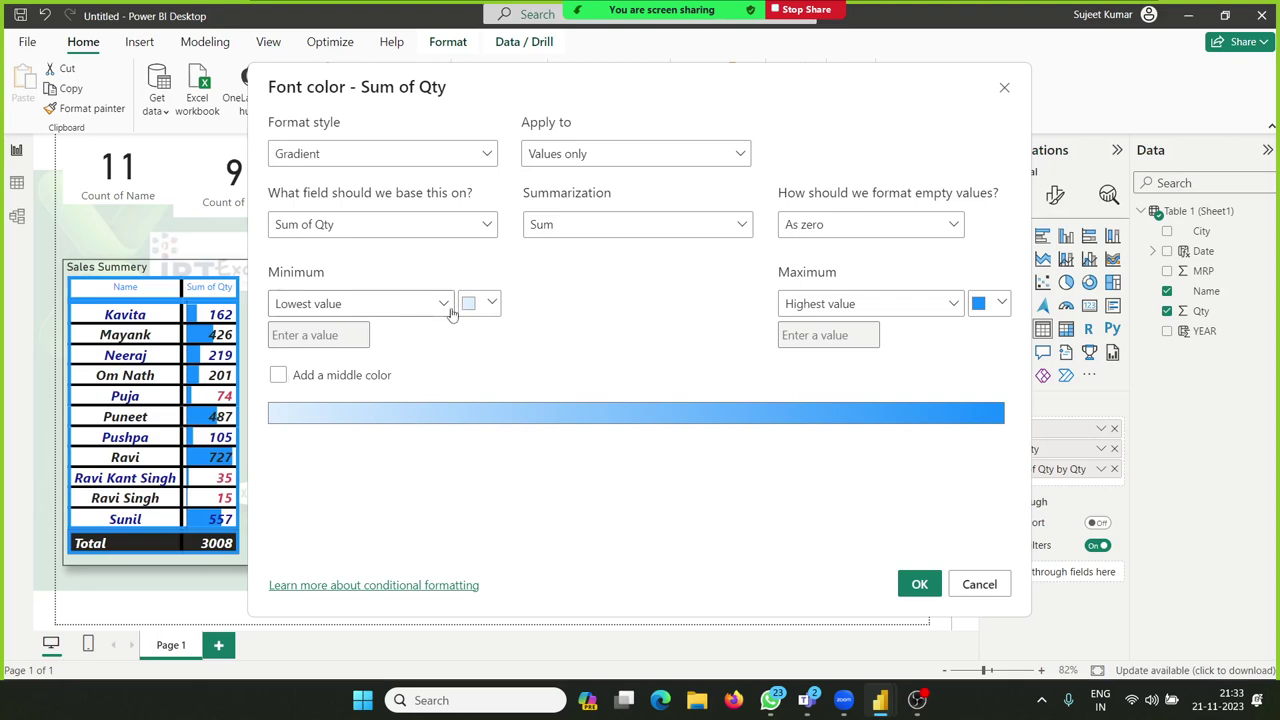
pyautogui.click(346, 157)
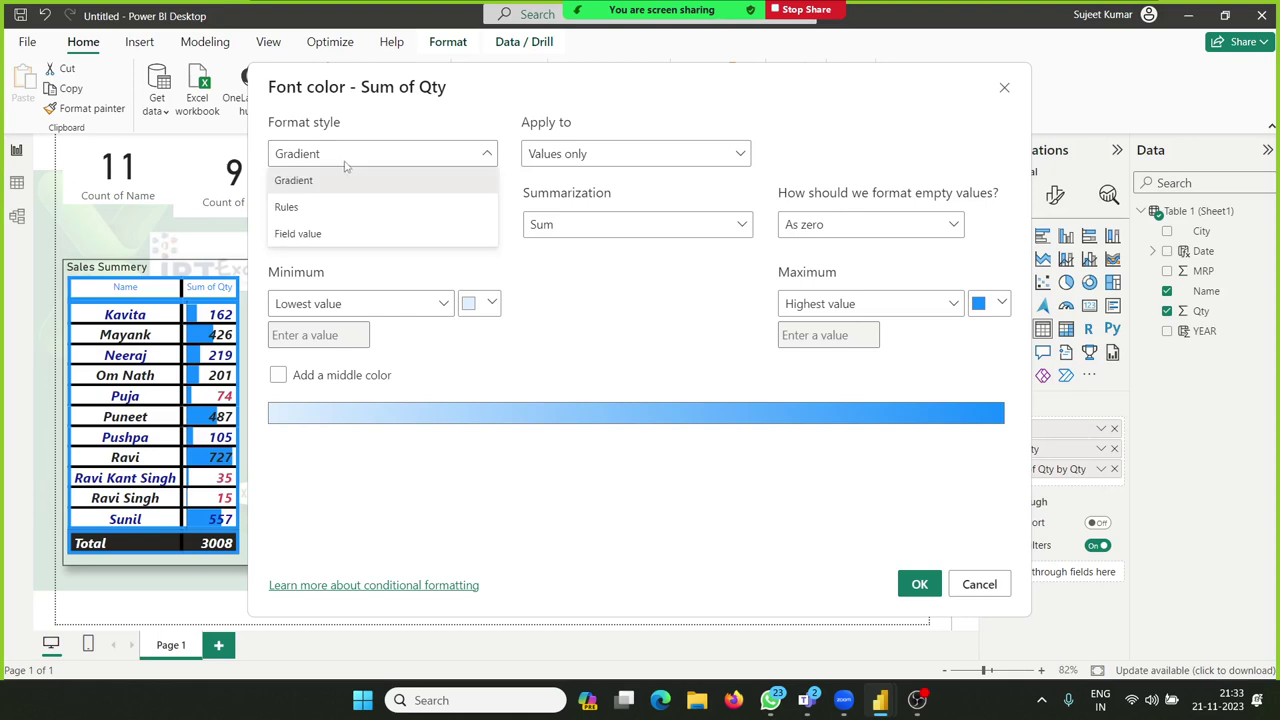
pyautogui.click(336, 207)
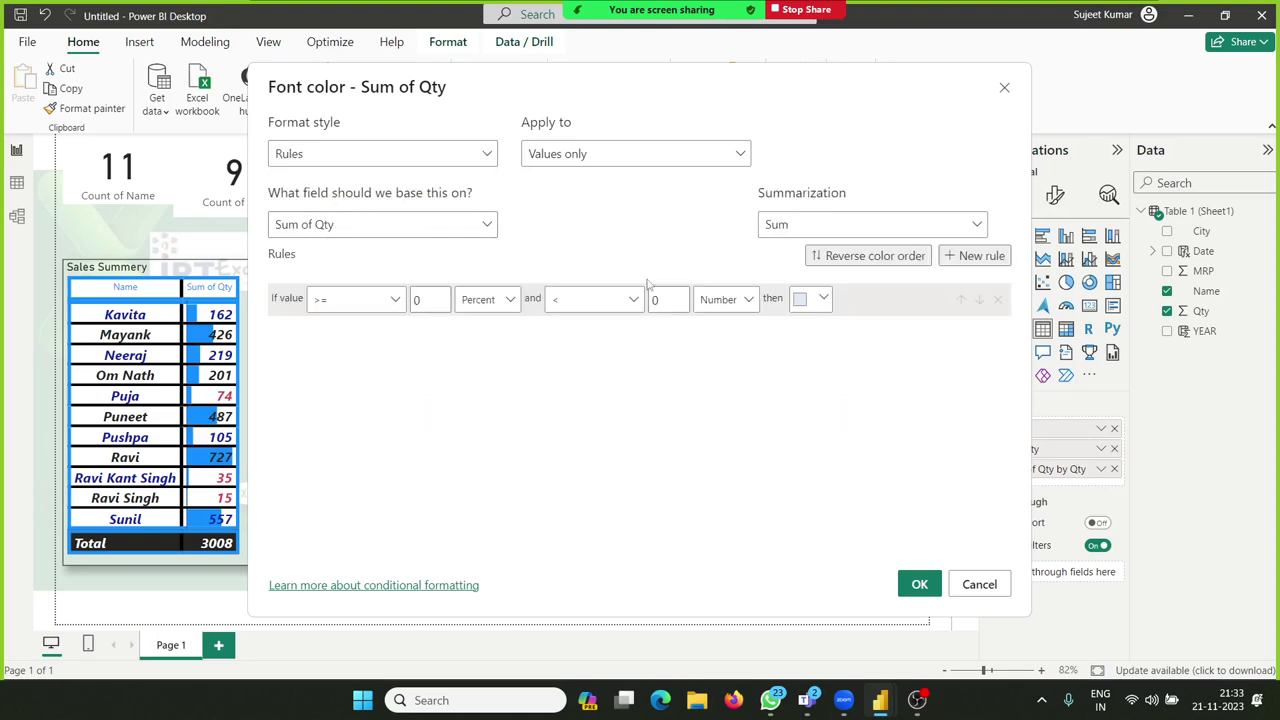
pyautogui.moveTo(450, 78); pyautogui.dragTo(526, 74)
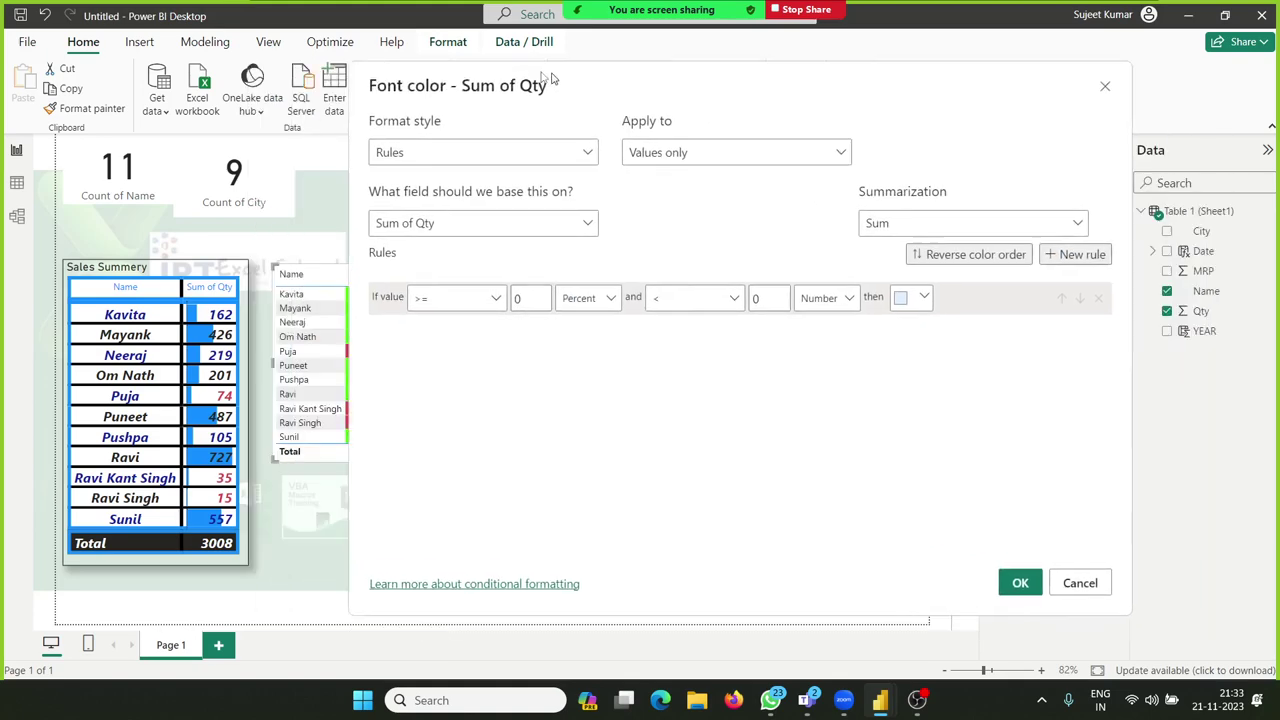
pyautogui.click(1052, 588)
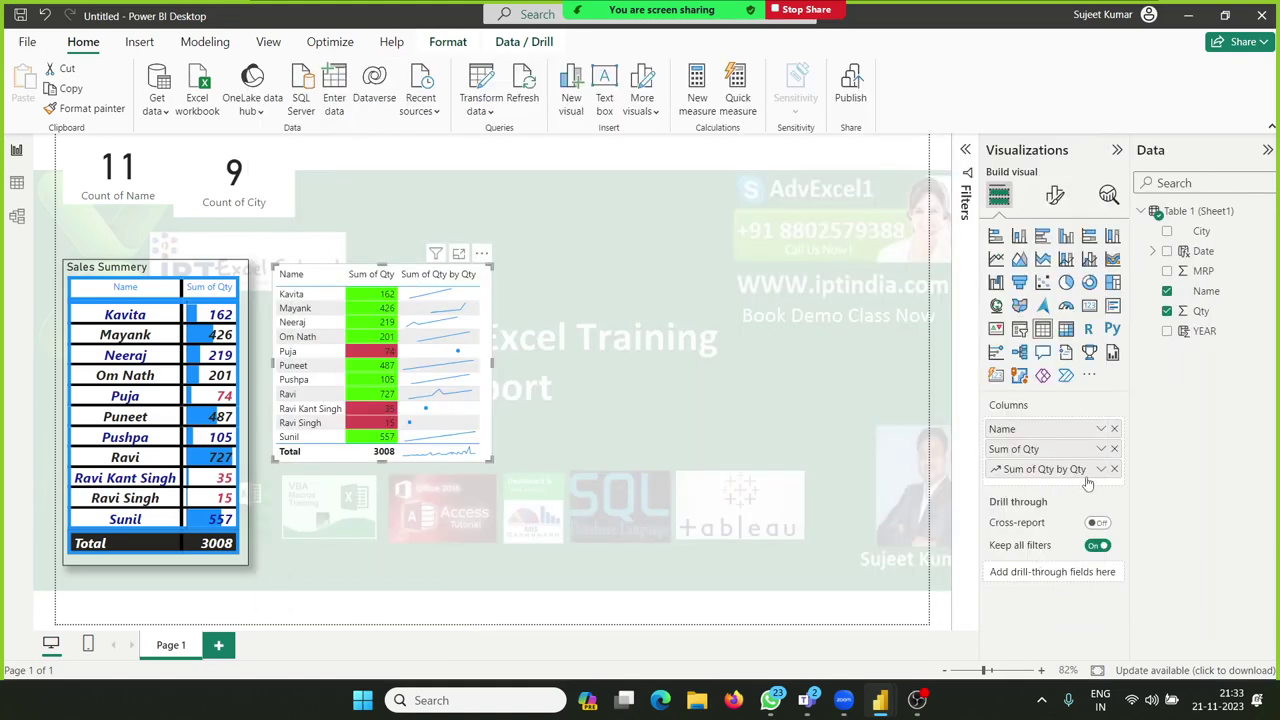
# Step: Remove all conditional formatting from the Sum of Qty column
pyautogui.click(1102, 449)
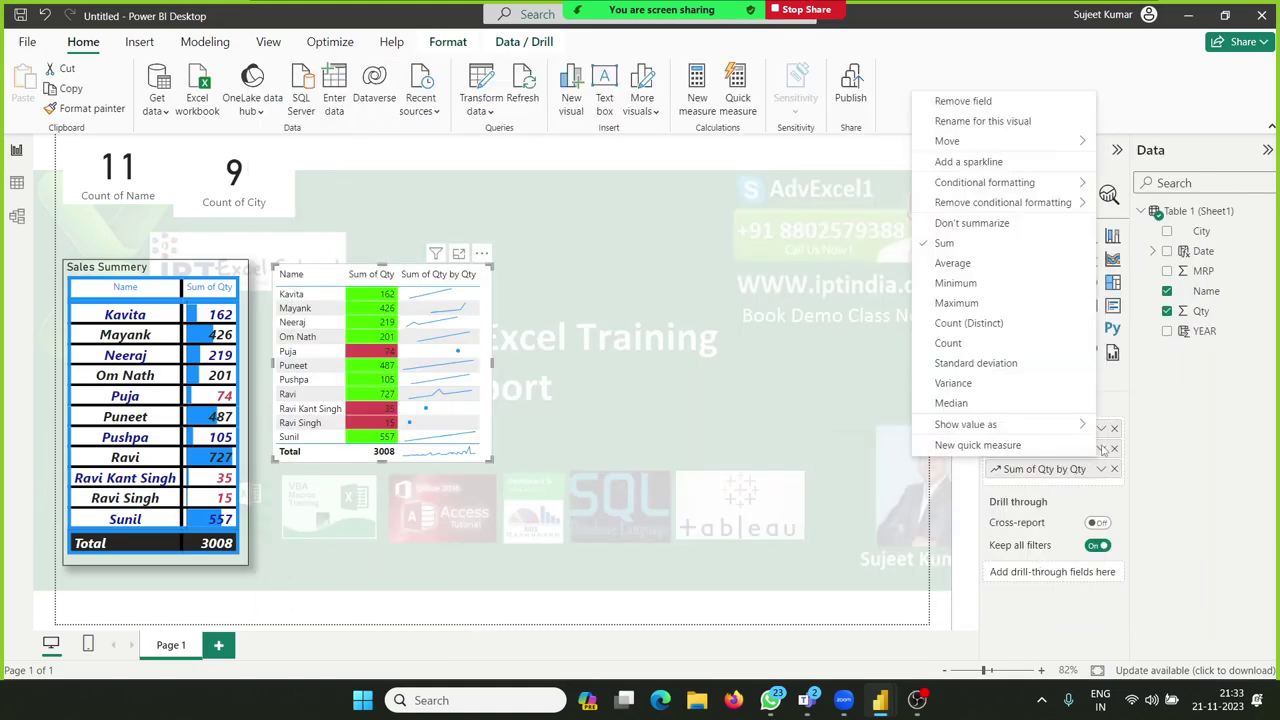
pyautogui.moveTo(1005, 210)
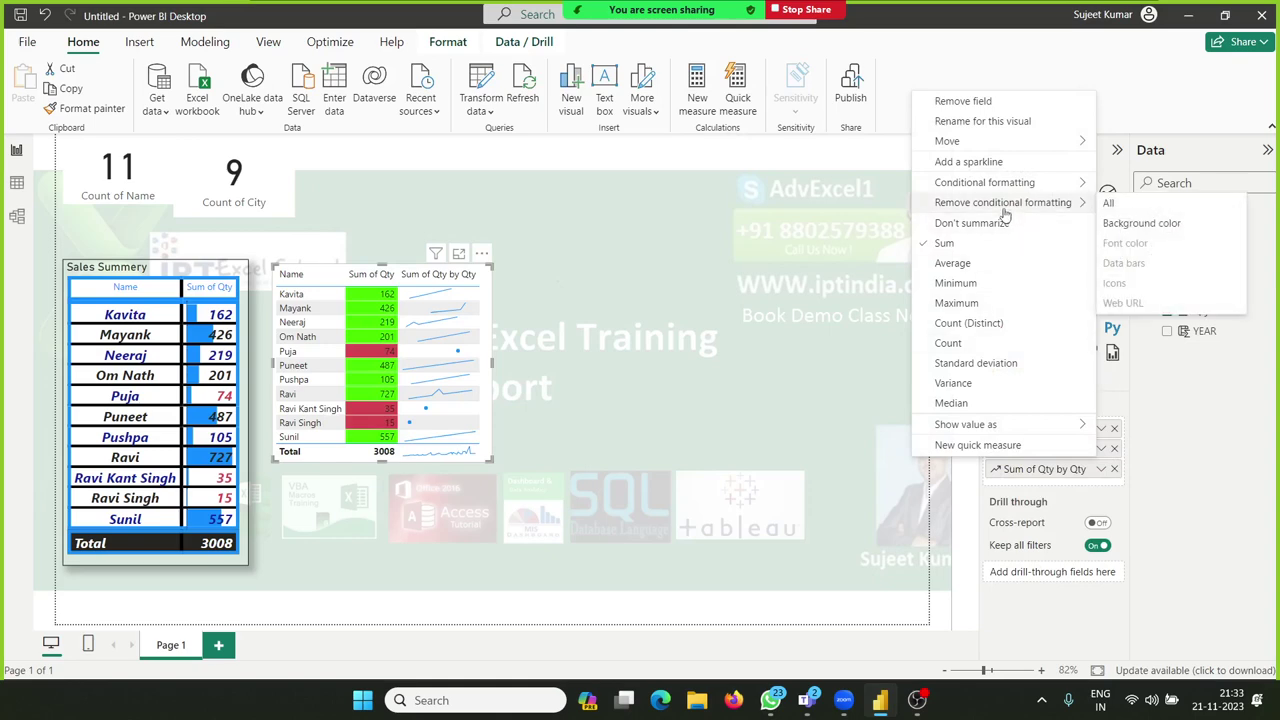
pyautogui.click(1110, 204)
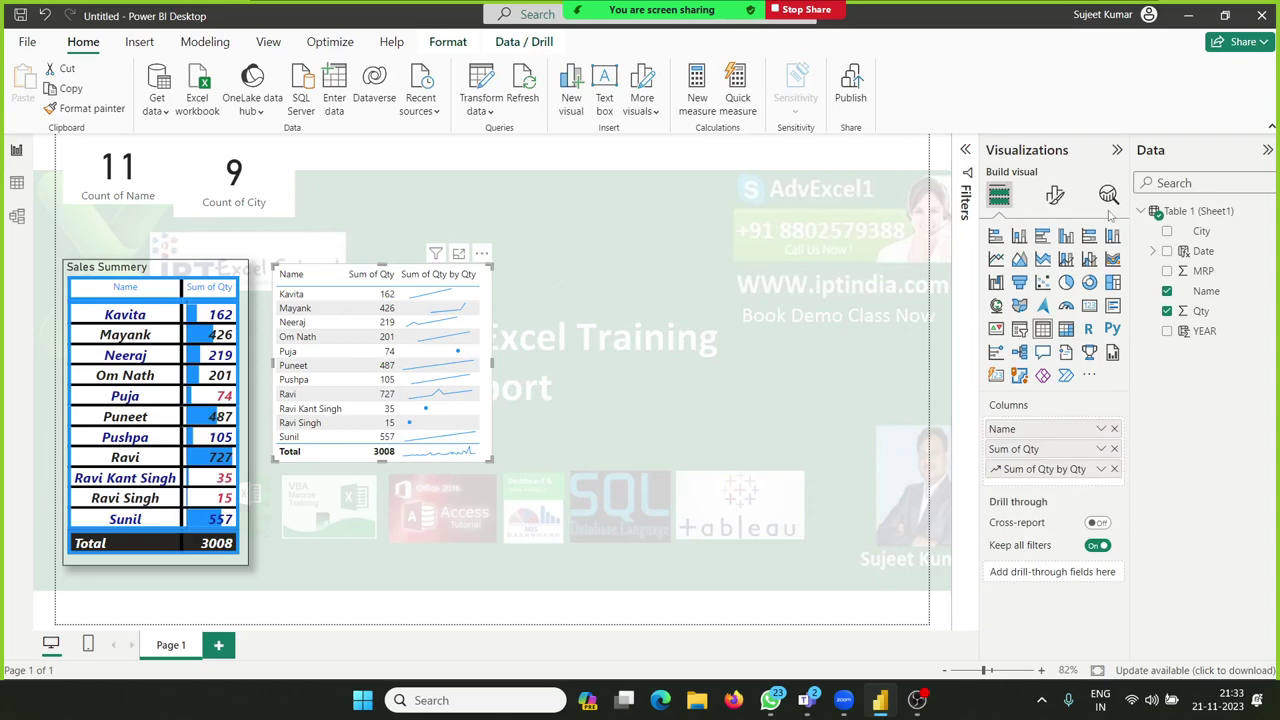
# Step: Open the Data bars settings for Sum of Qty
pyautogui.click(1101, 451)
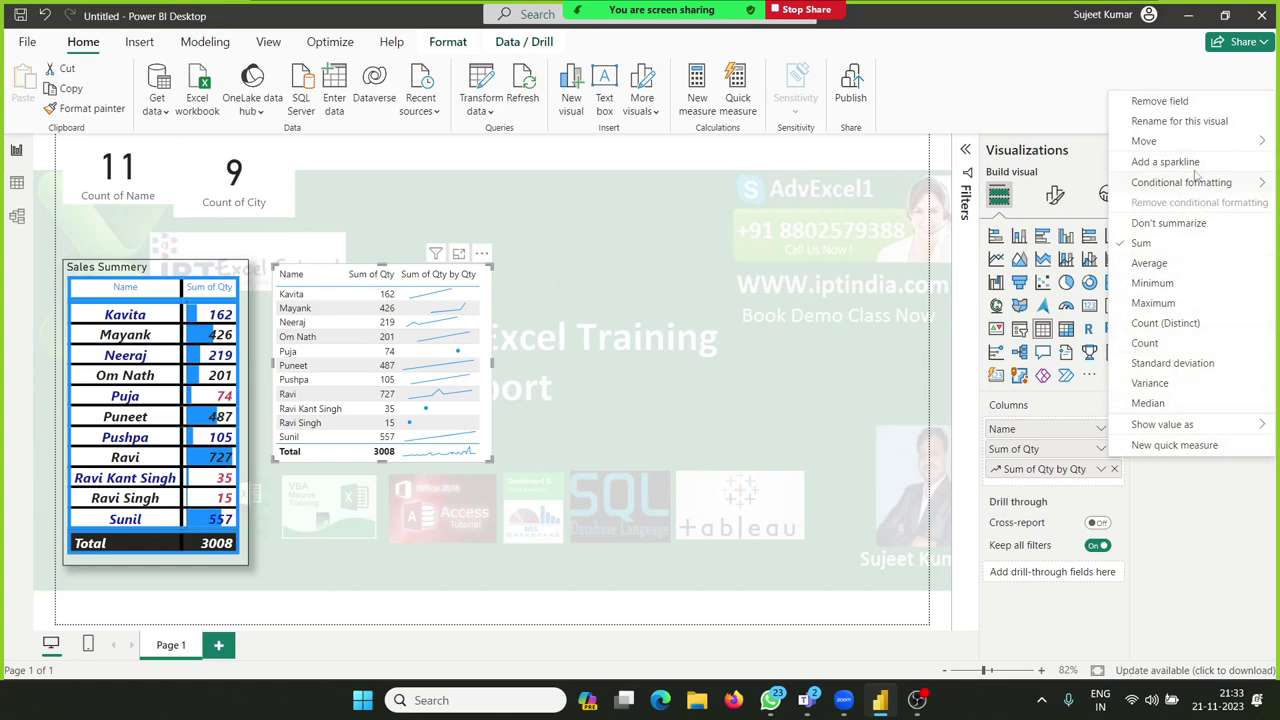
pyautogui.moveTo(1185, 184)
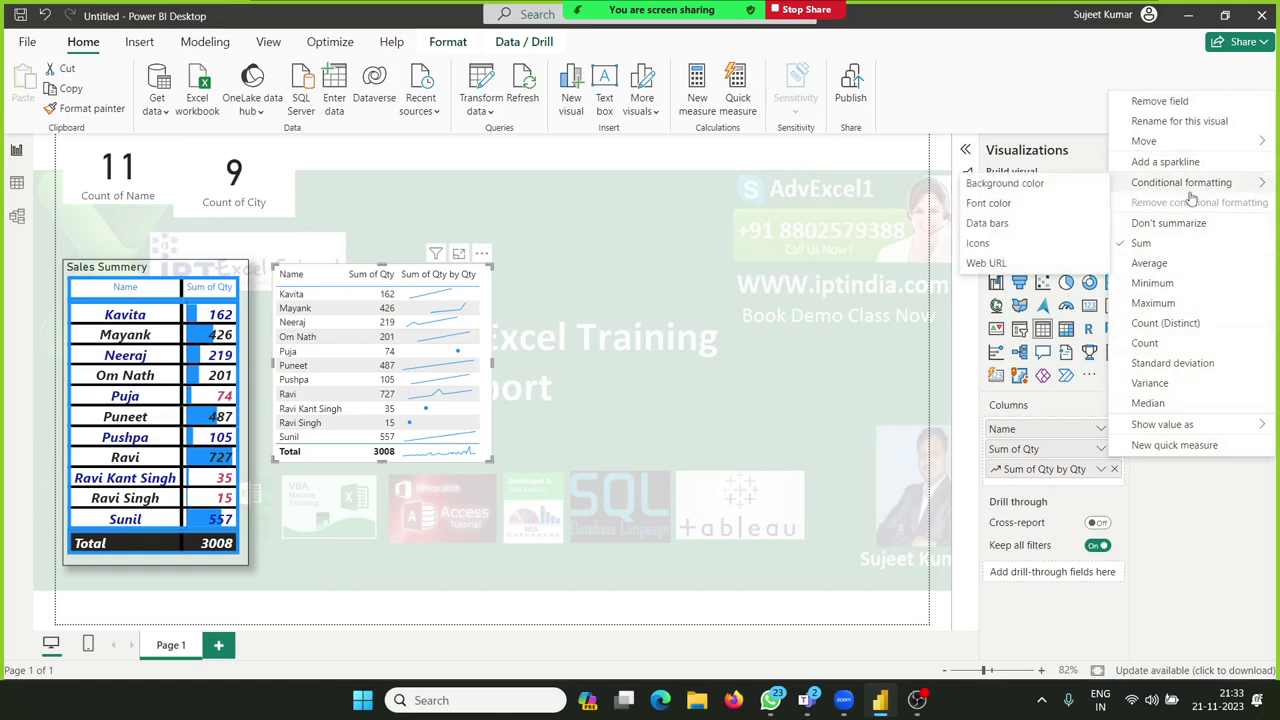
pyautogui.click(1000, 224)
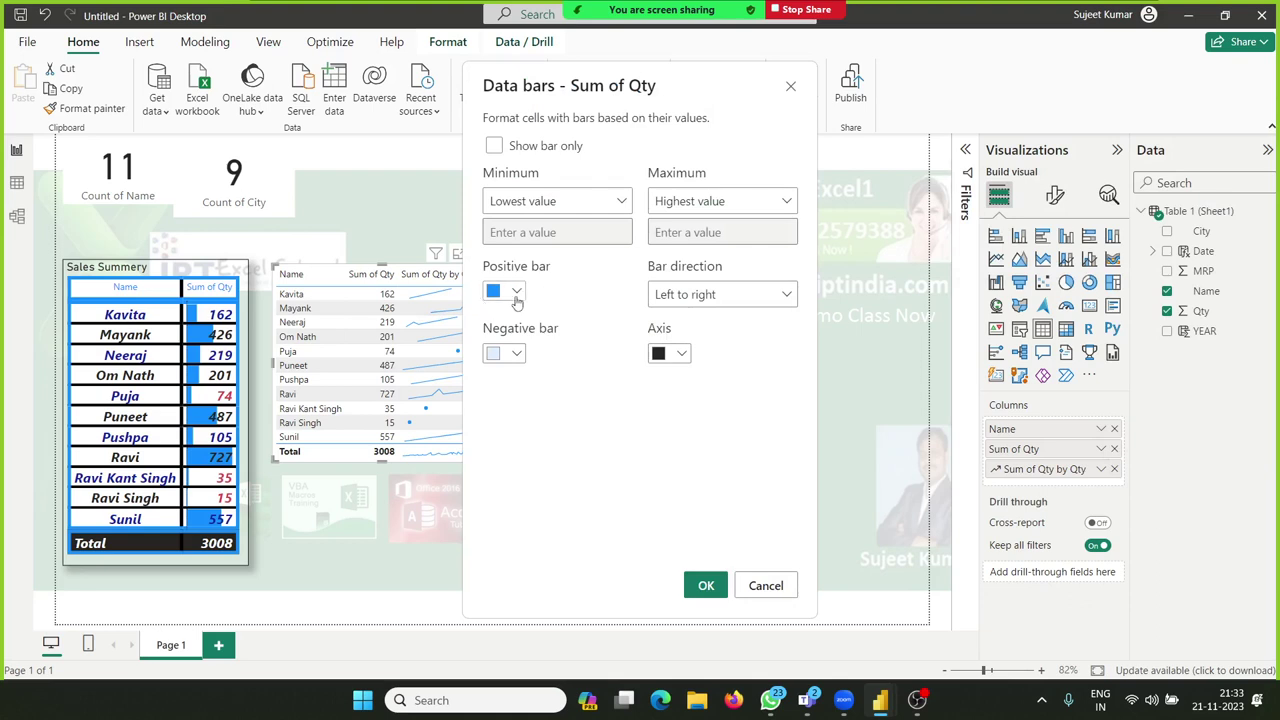
# Step: Show bars only, scaled from a custom minimum of 100 to maximum 1000, left to right
pyautogui.click(496, 147)
pyautogui.click(588, 203)
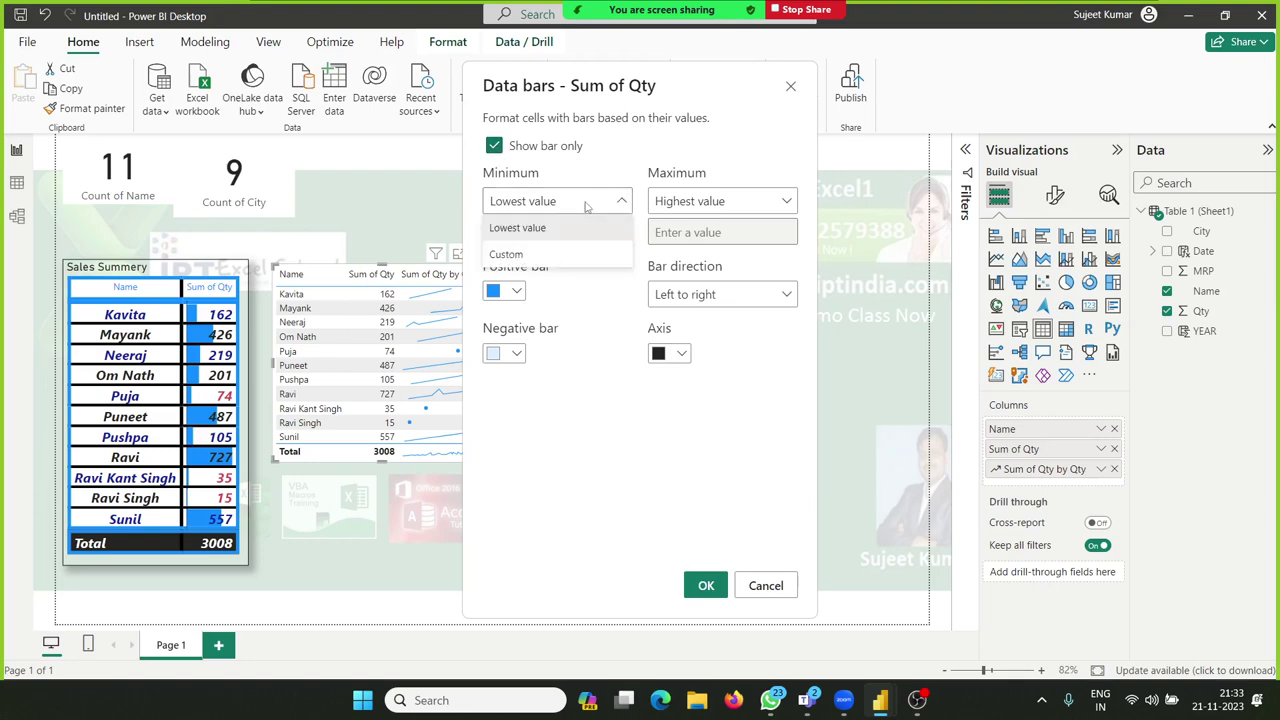
pyautogui.click(540, 256)
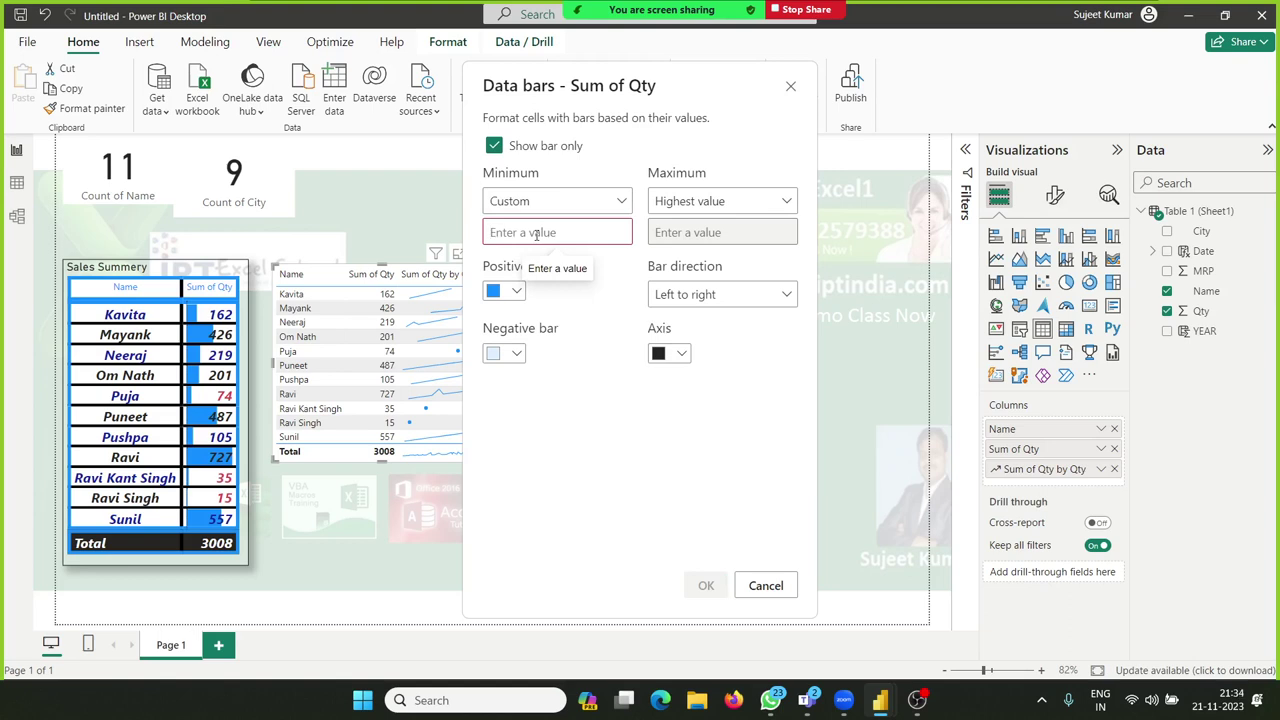
pyautogui.write('100')
pyautogui.click(685, 201)
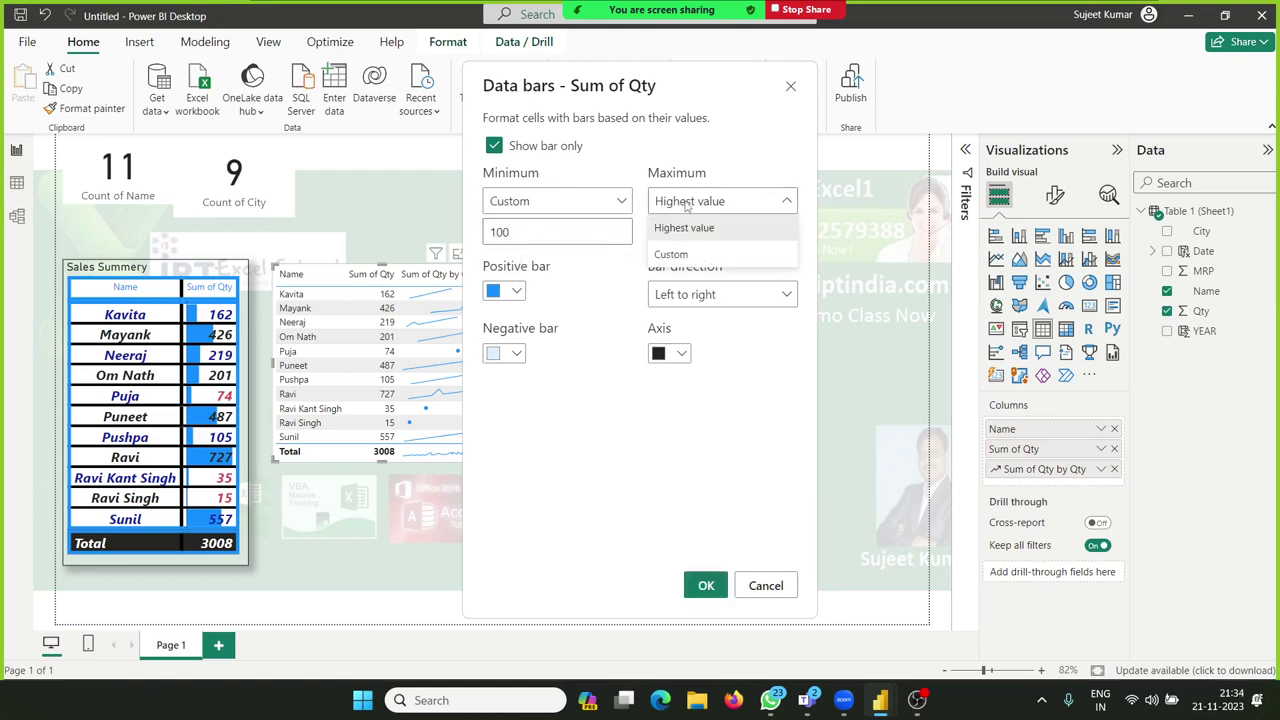
pyautogui.click(680, 258)
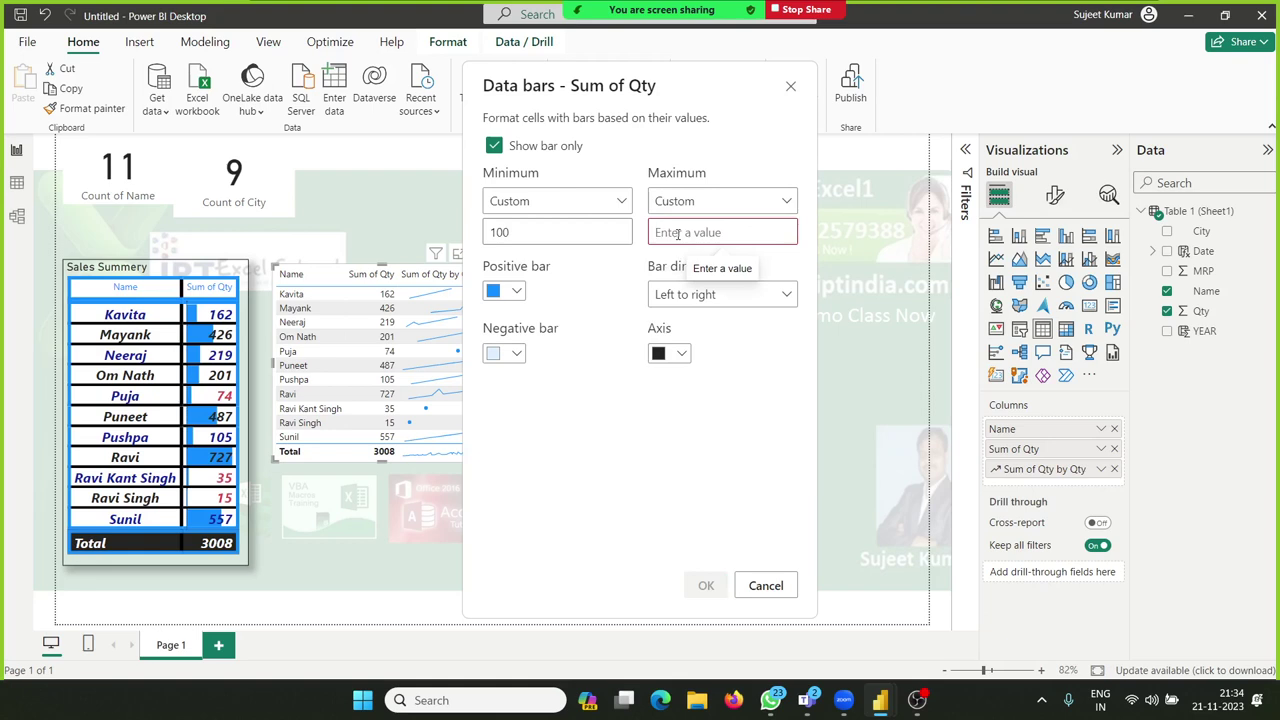
pyautogui.write('1000')
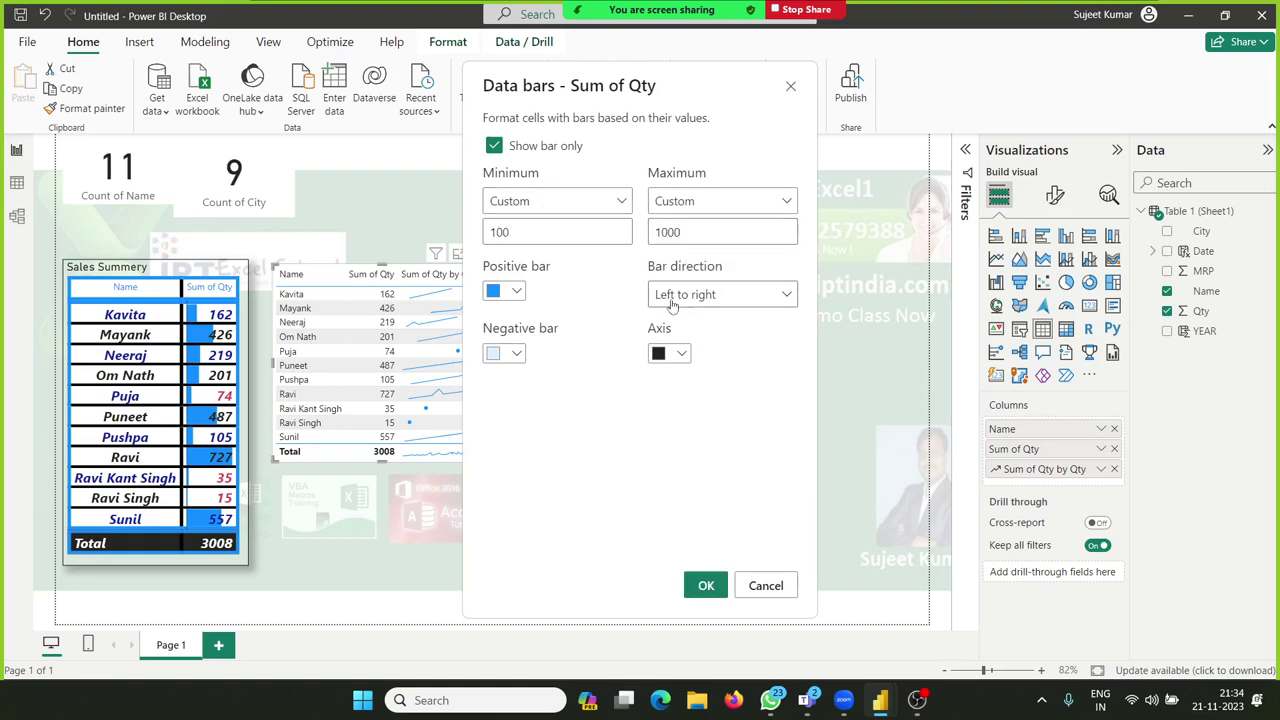
pyautogui.click(677, 304)
pyautogui.click(675, 305)
# Step: Colour negative bars orange and positive bars bright green #74FB06, then confirm
pyautogui.click(516, 355)
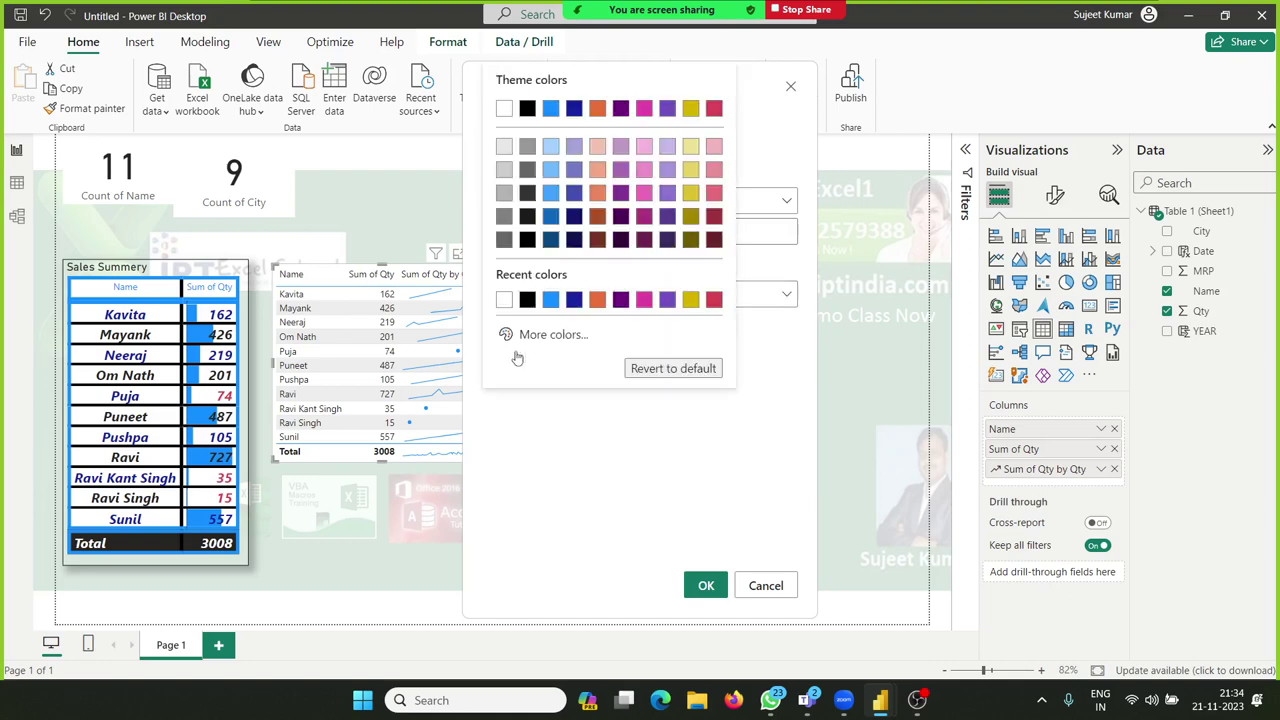
pyautogui.click(598, 303)
pyautogui.click(515, 292)
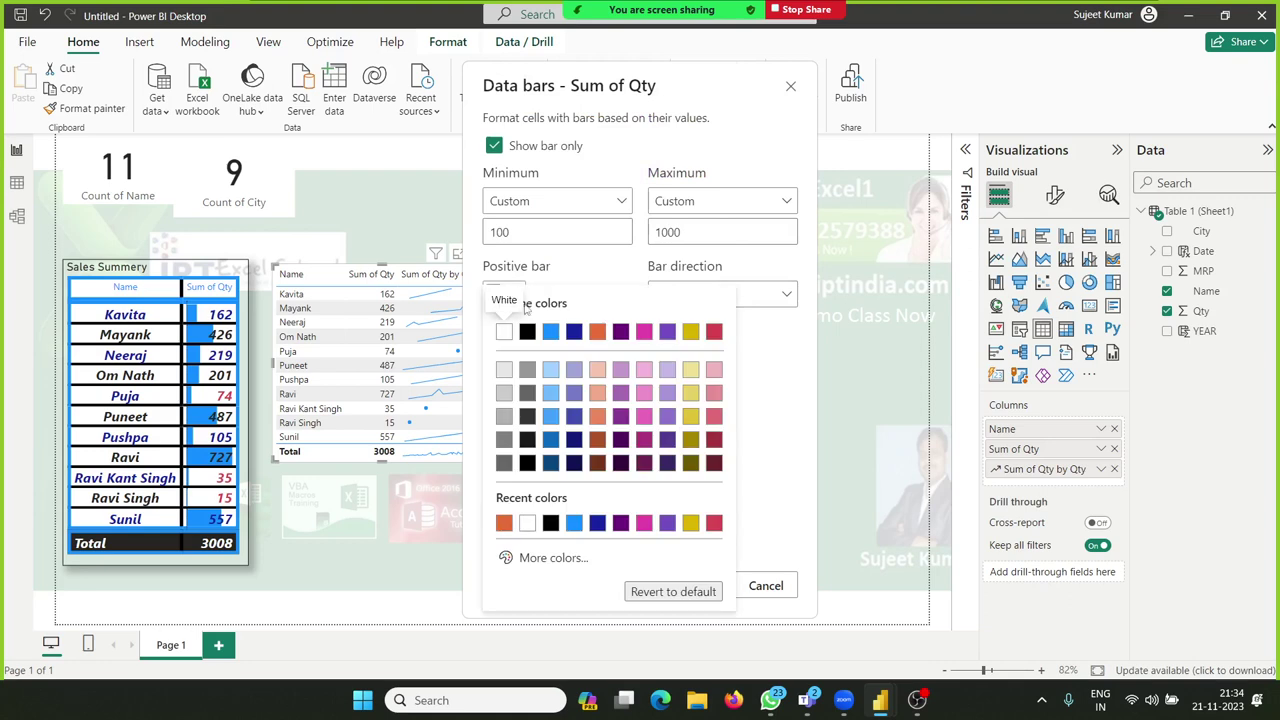
pyautogui.click(548, 558)
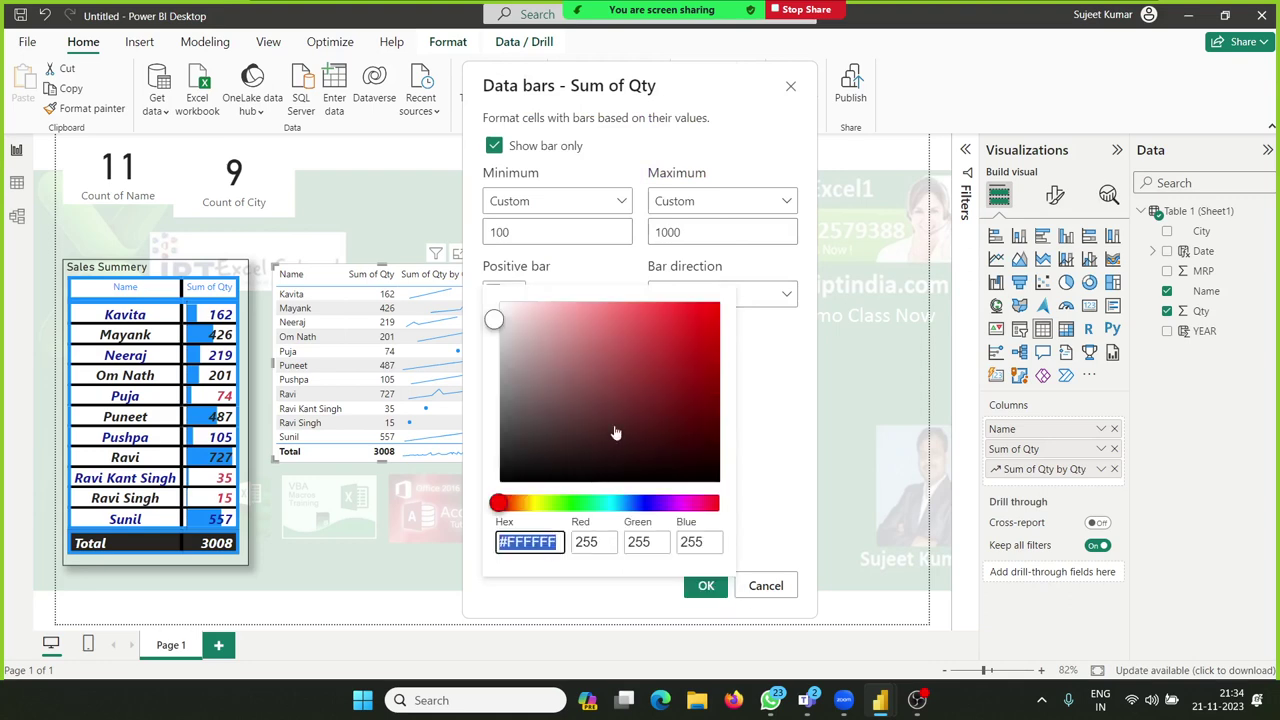
pyautogui.click(597, 503)
pyautogui.click(555, 503)
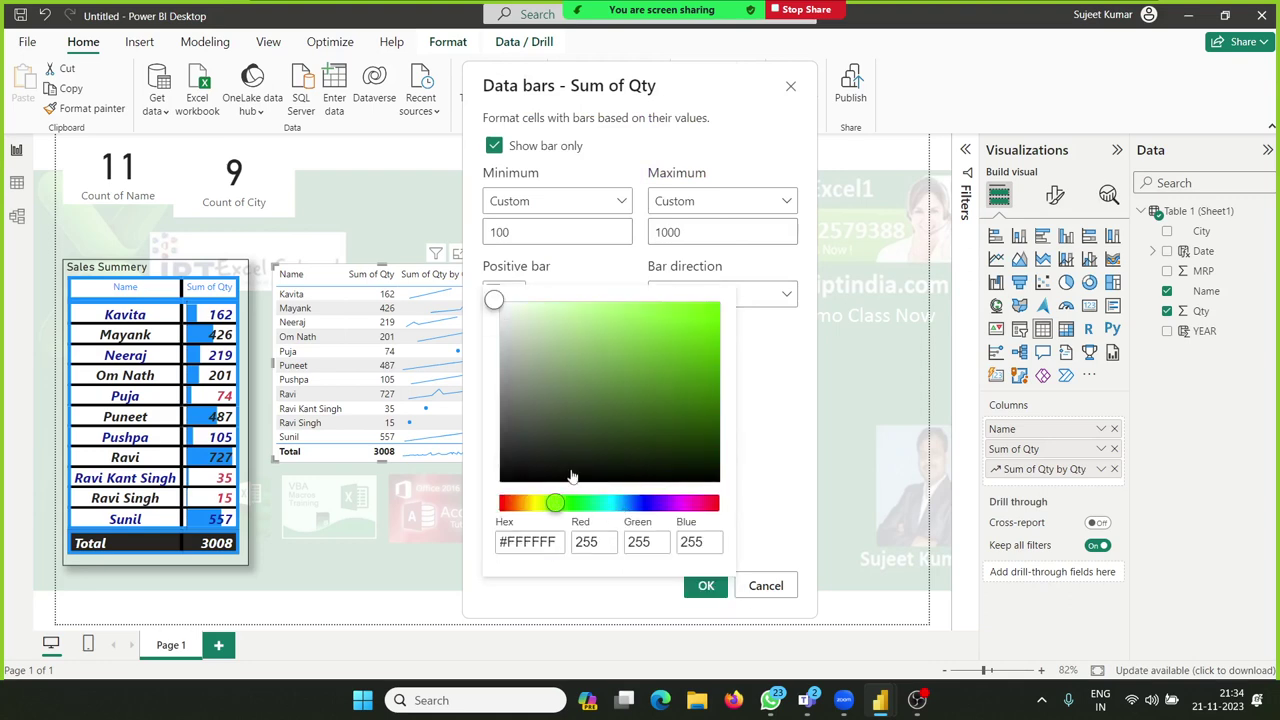
pyautogui.click(709, 304)
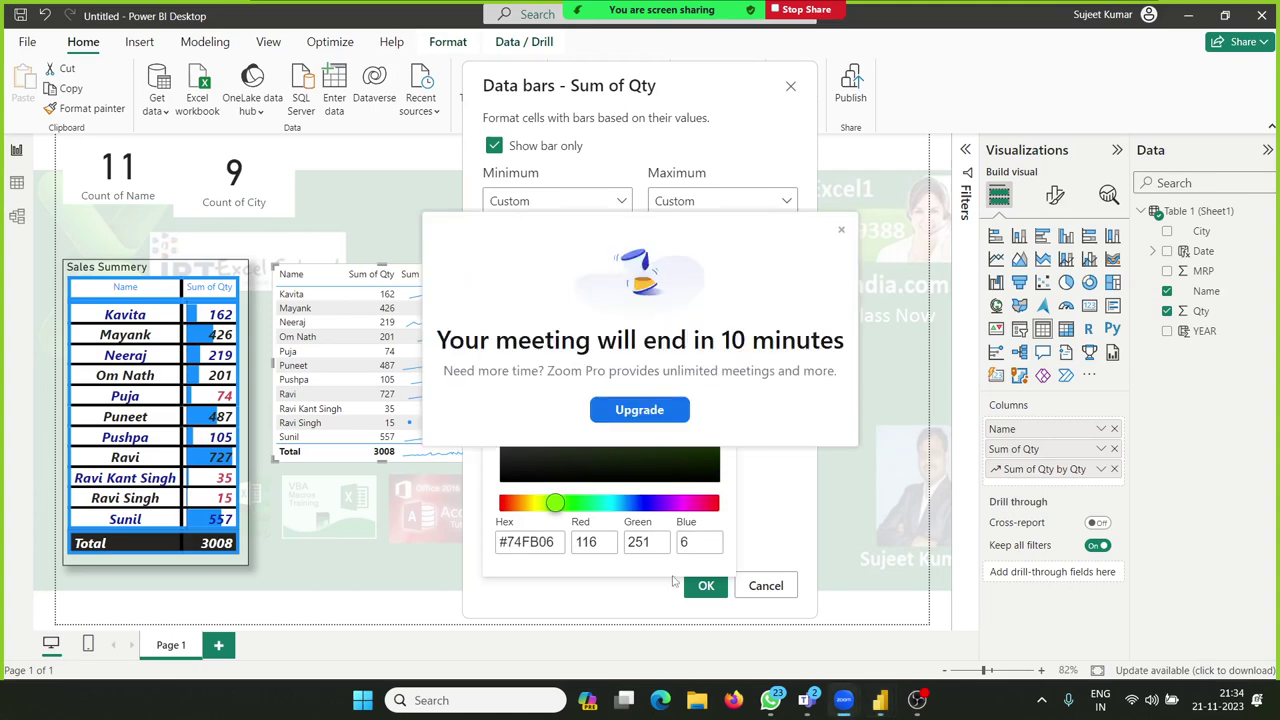
pyautogui.click(840, 231)
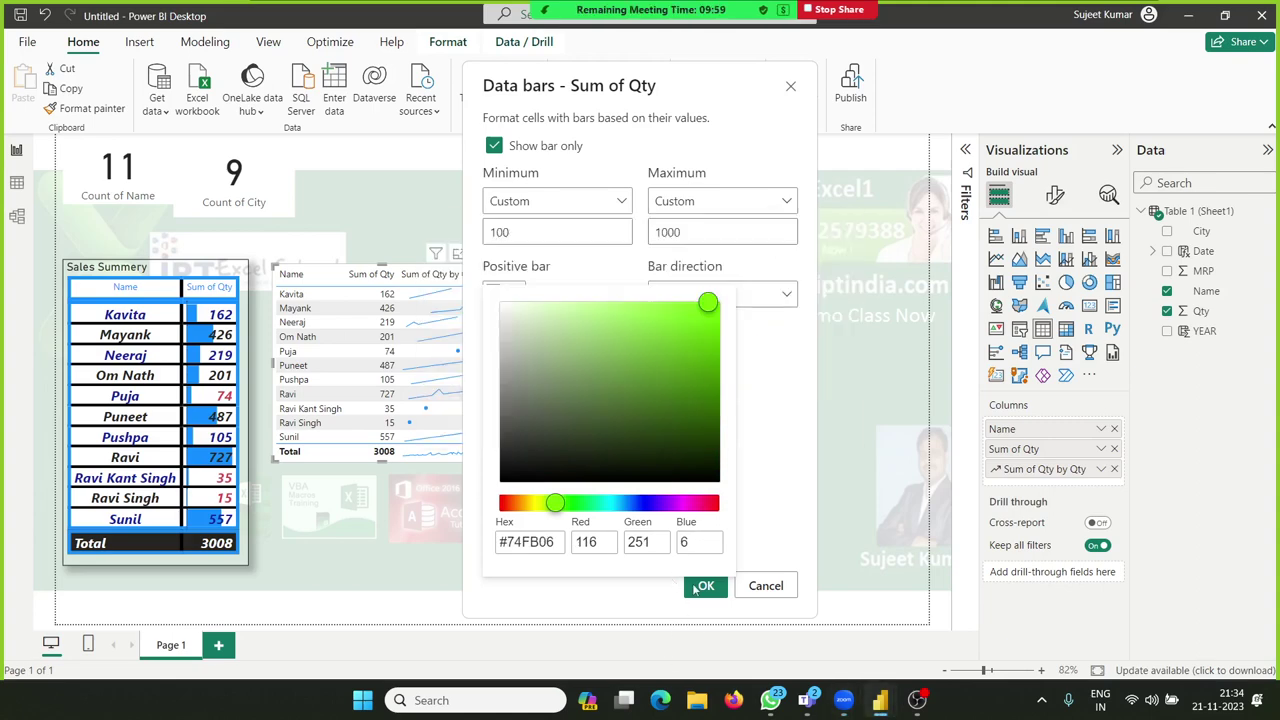
pyautogui.click(772, 471)
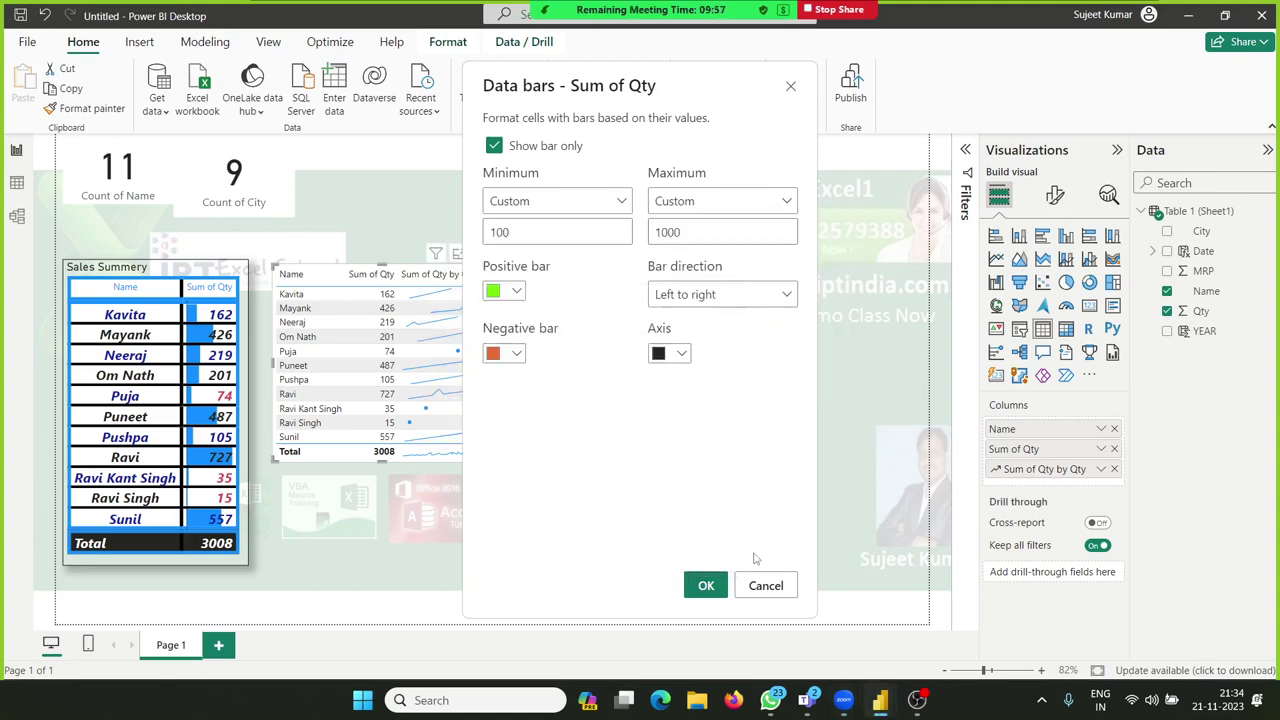
pyautogui.click(700, 586)
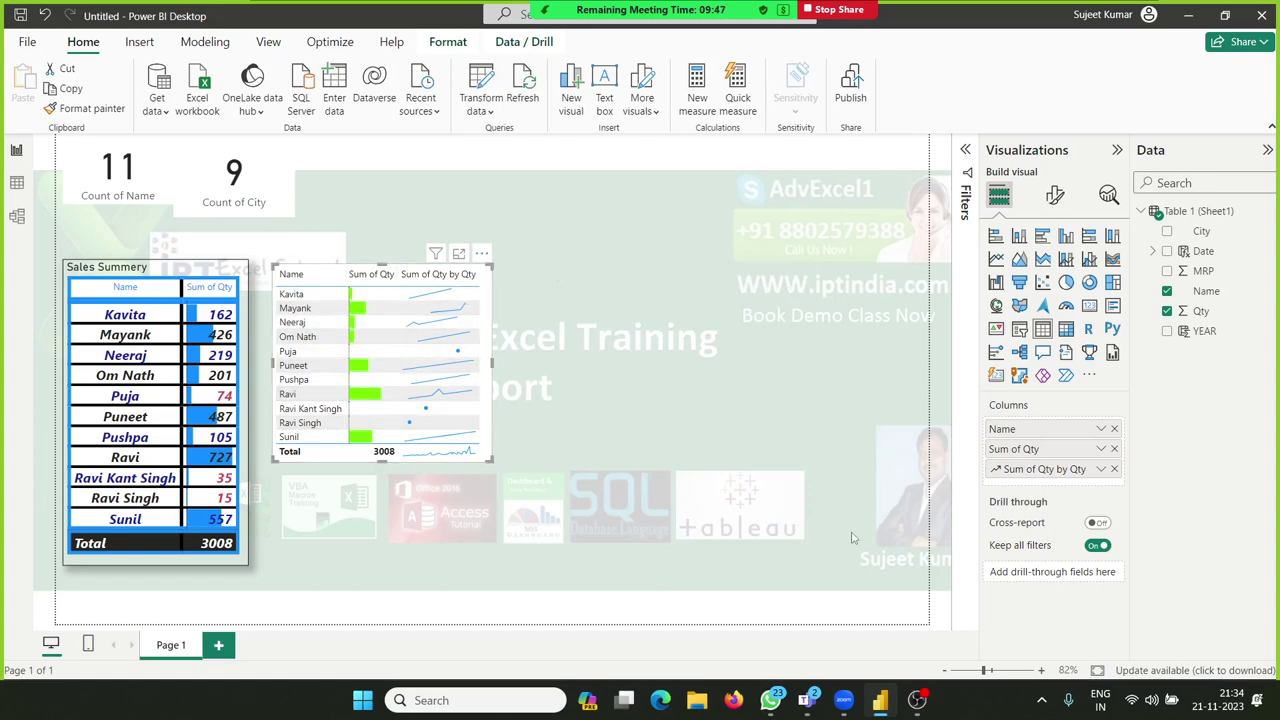
# Step: Add a duplicate Sum of Qty column and clear its conditional formatting
pyautogui.moveTo(1200, 311); pyautogui.dragTo(1085, 487)
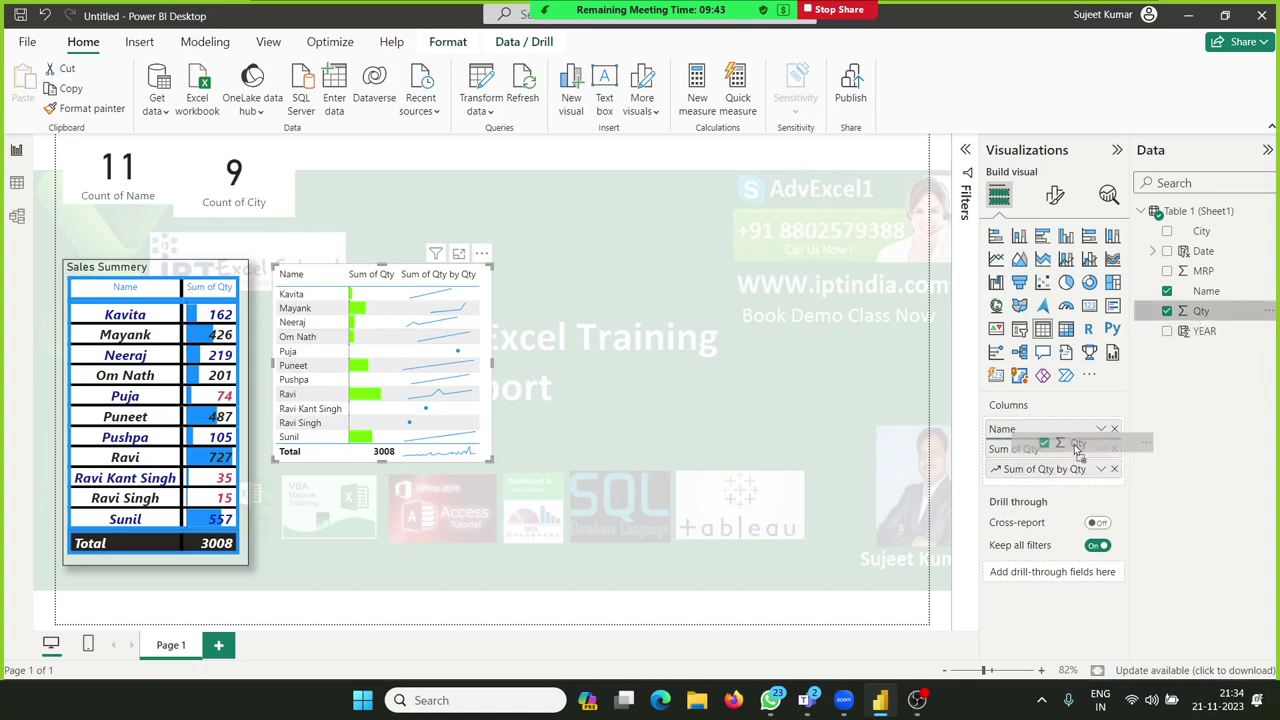
pyautogui.moveTo(1085, 487); pyautogui.dragTo(1058, 455)
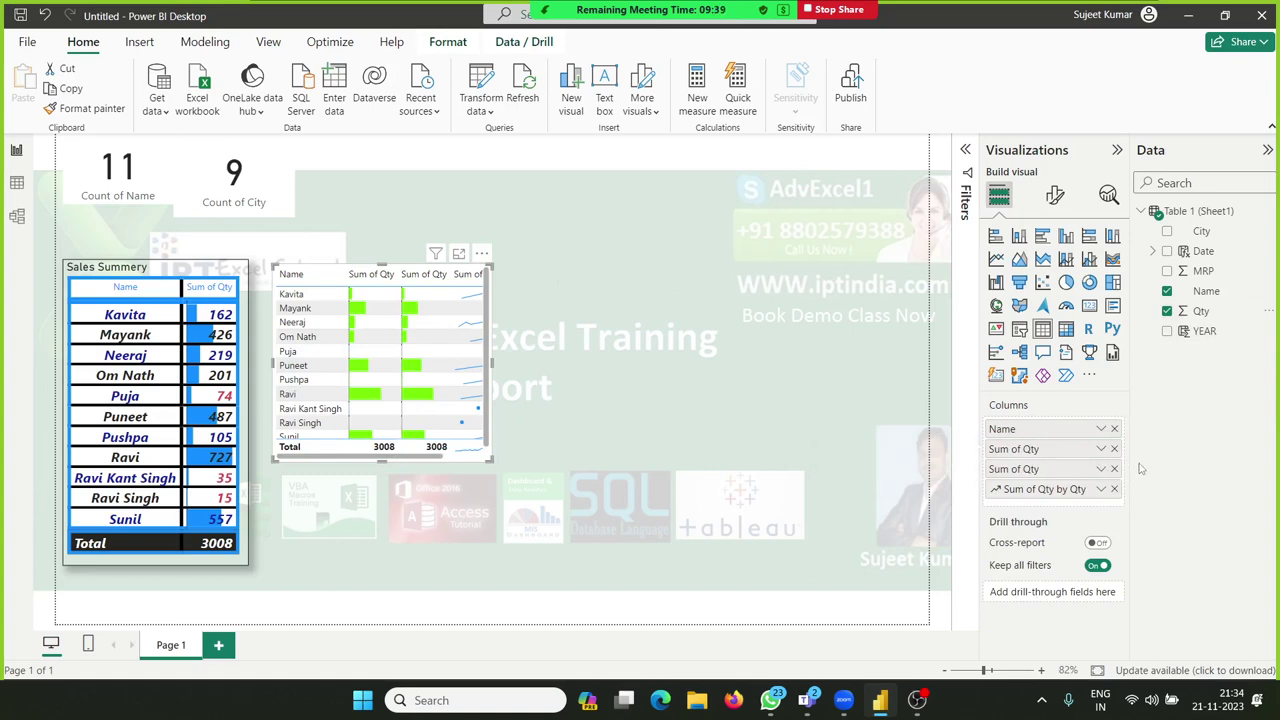
pyautogui.click(1102, 451)
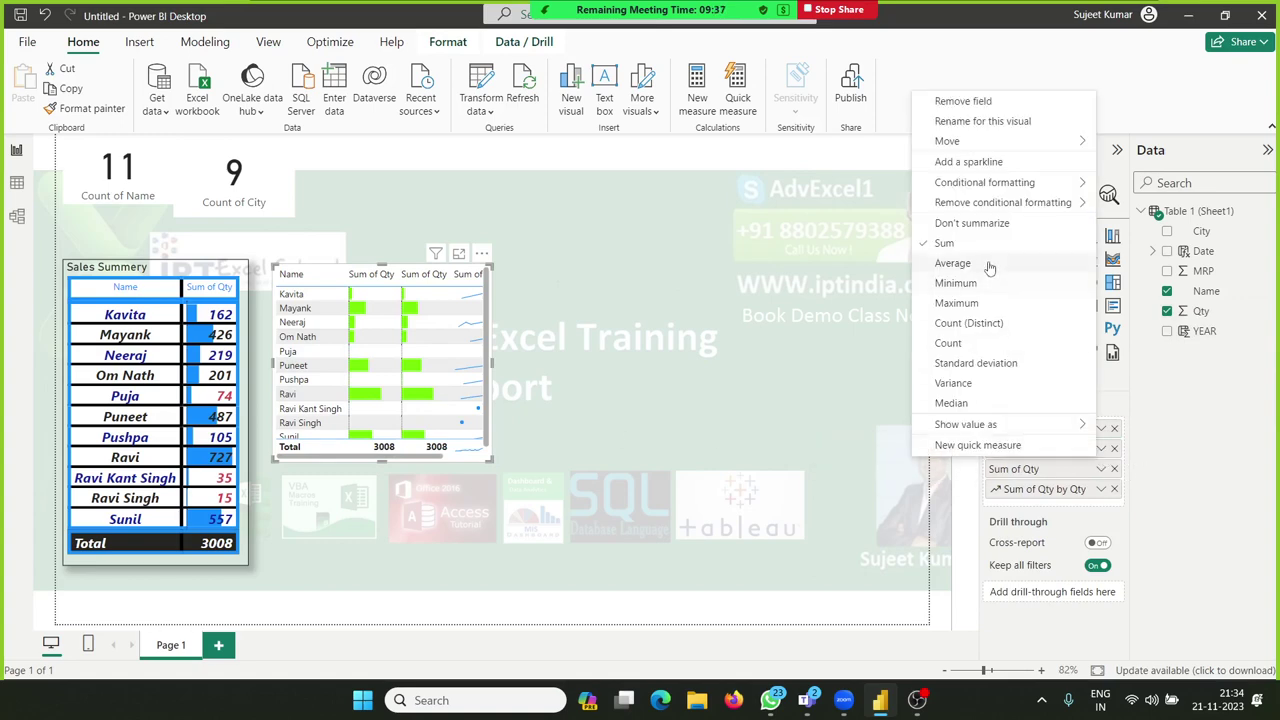
pyautogui.moveTo(977, 208)
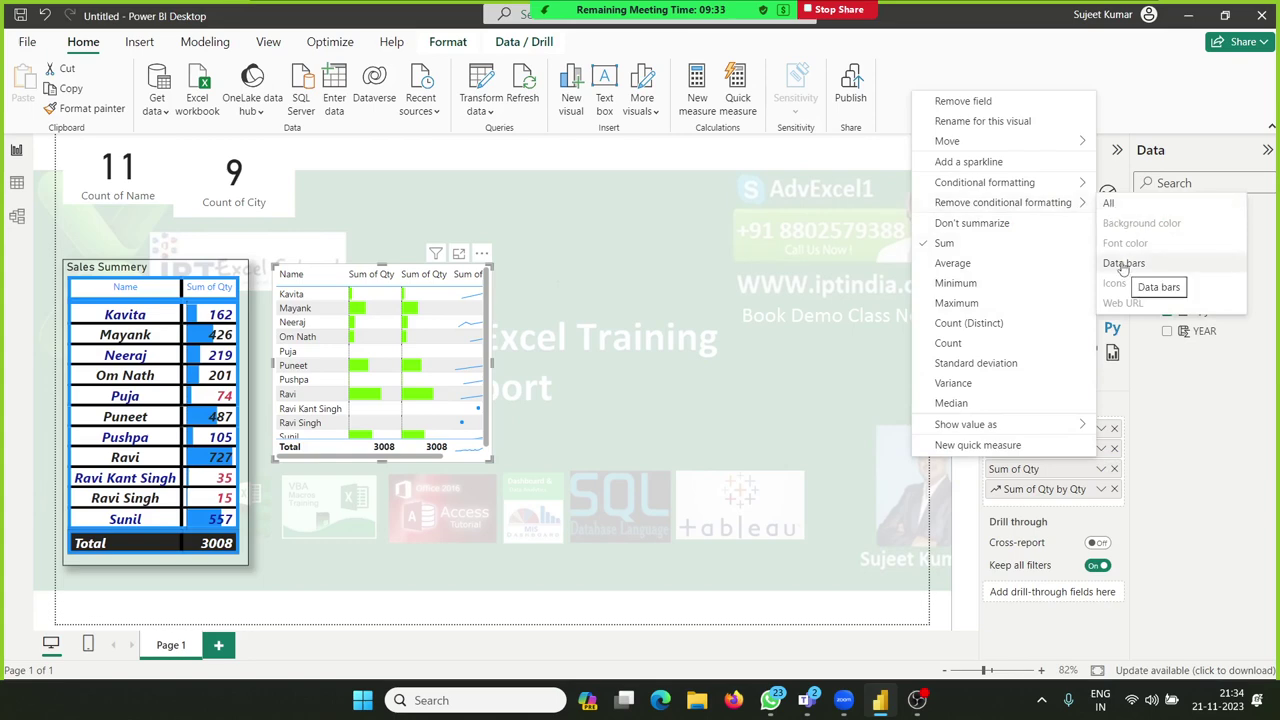
pyautogui.click(1109, 207)
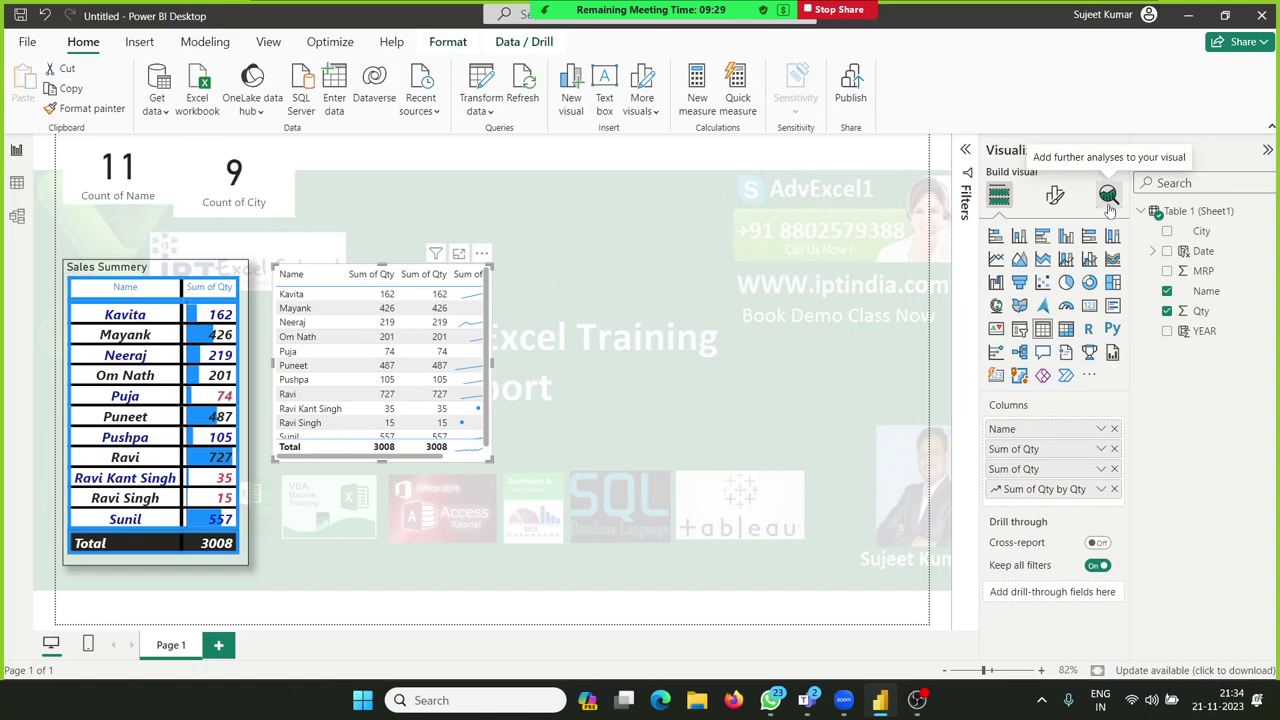
# Step: Undo the formatting removal, delete the duplicate Sum of Qty column, and reopen its options
pyautogui.hotkey('ctrl', 'z')
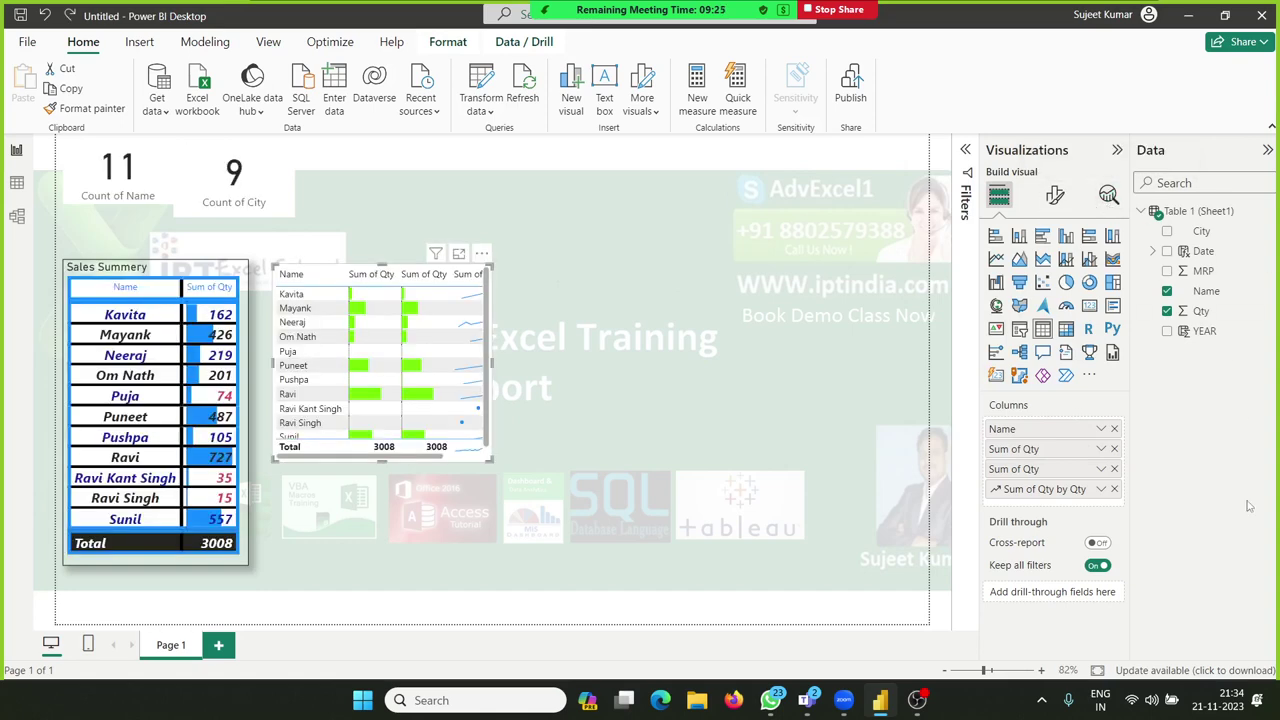
pyautogui.click(1114, 469)
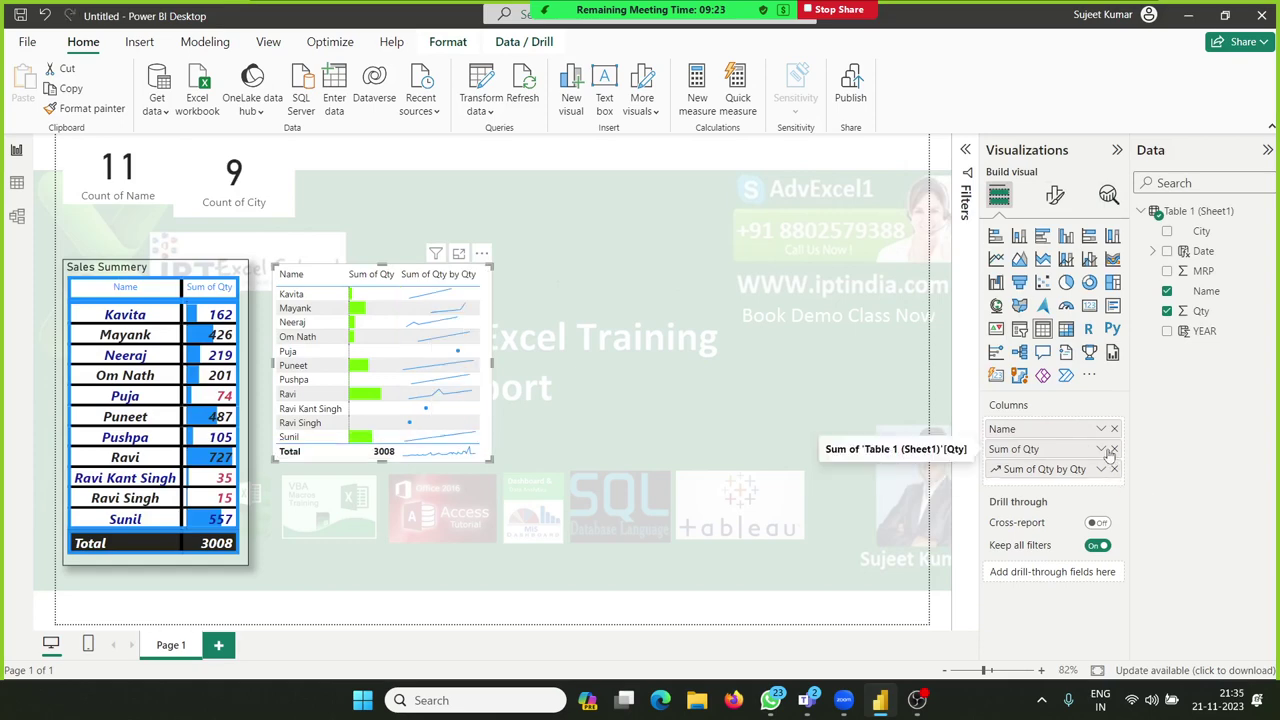
pyautogui.click(1102, 449)
pyautogui.moveTo(1028, 182)
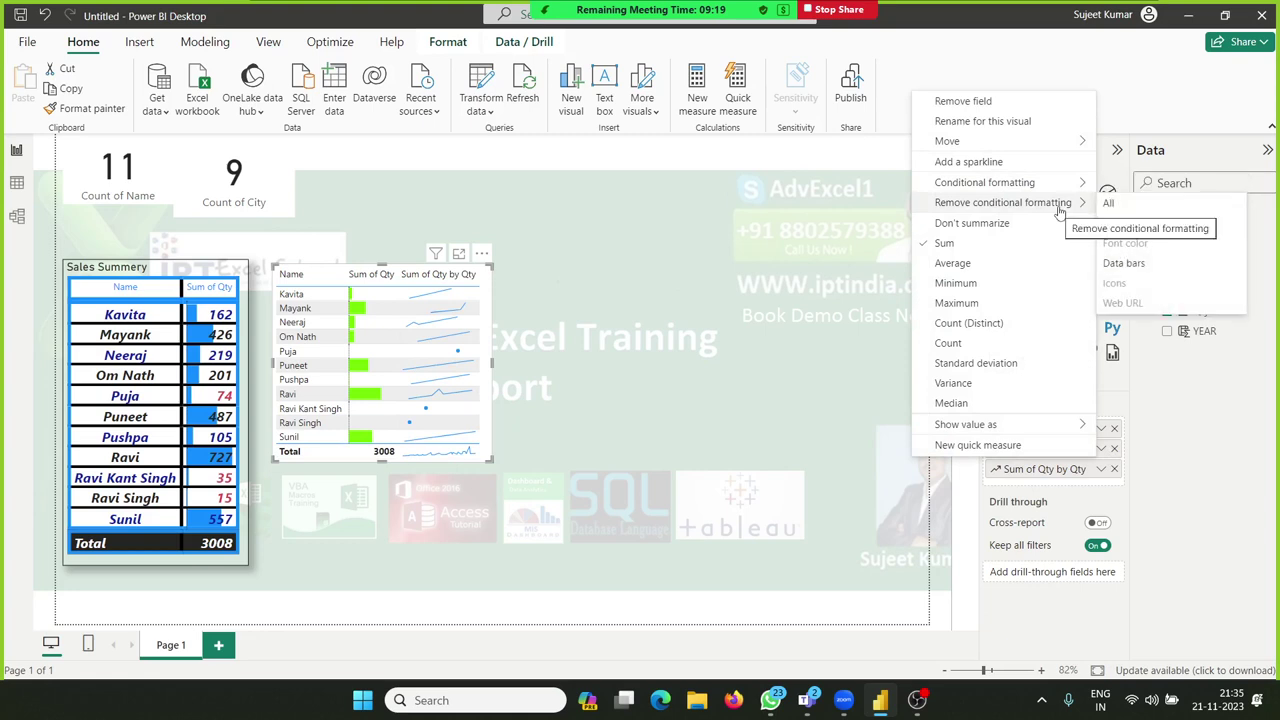
pyautogui.moveTo(1001, 207)
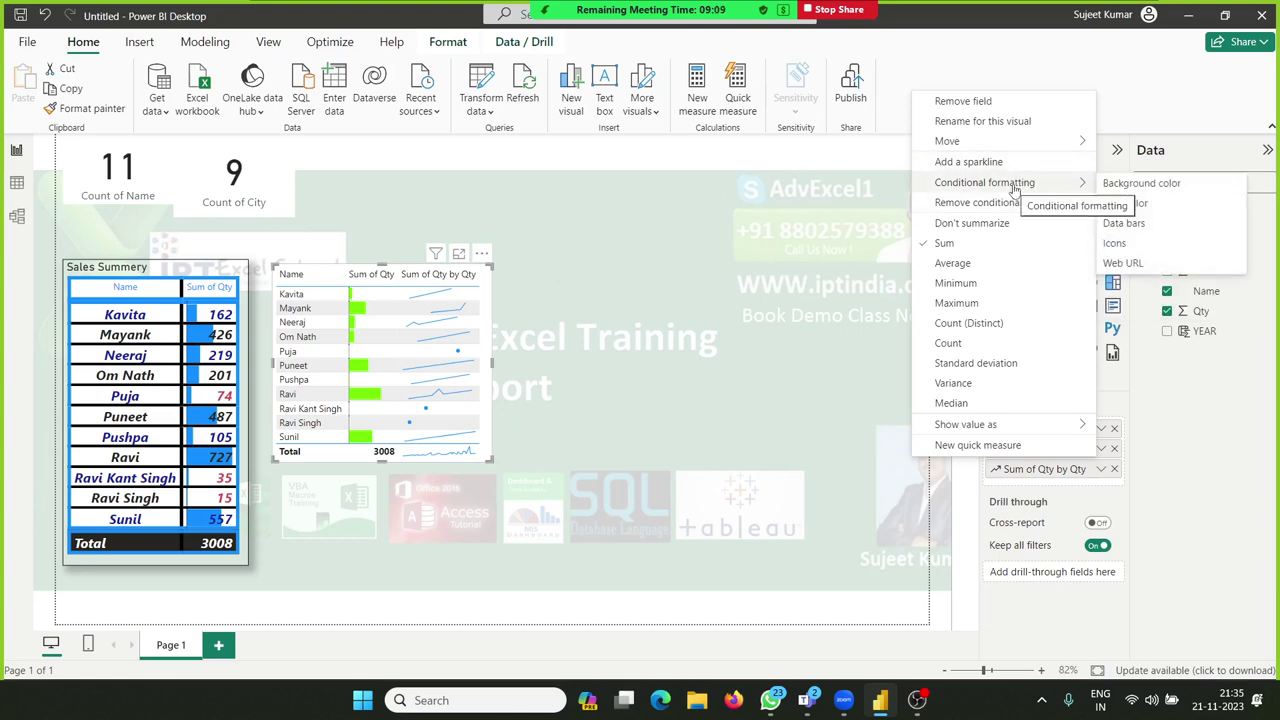
pyautogui.click(1120, 243)
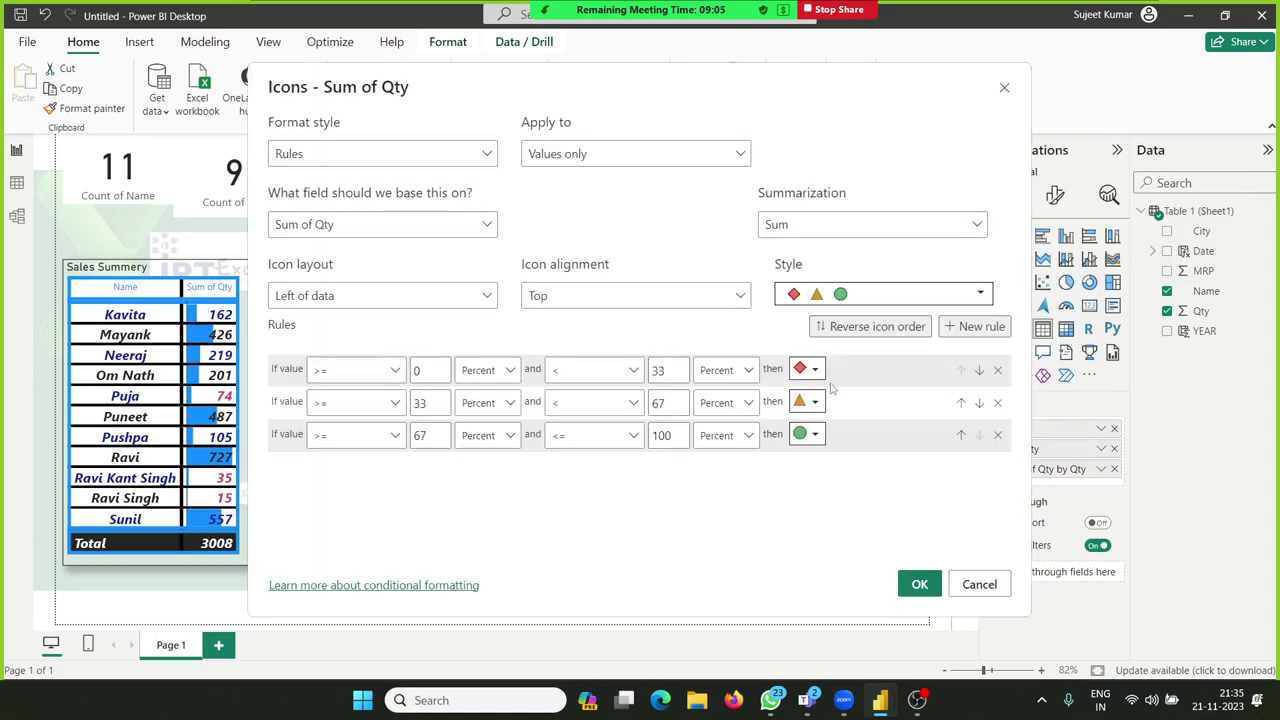
pyautogui.moveTo(603, 84); pyautogui.dragTo(843, 63)
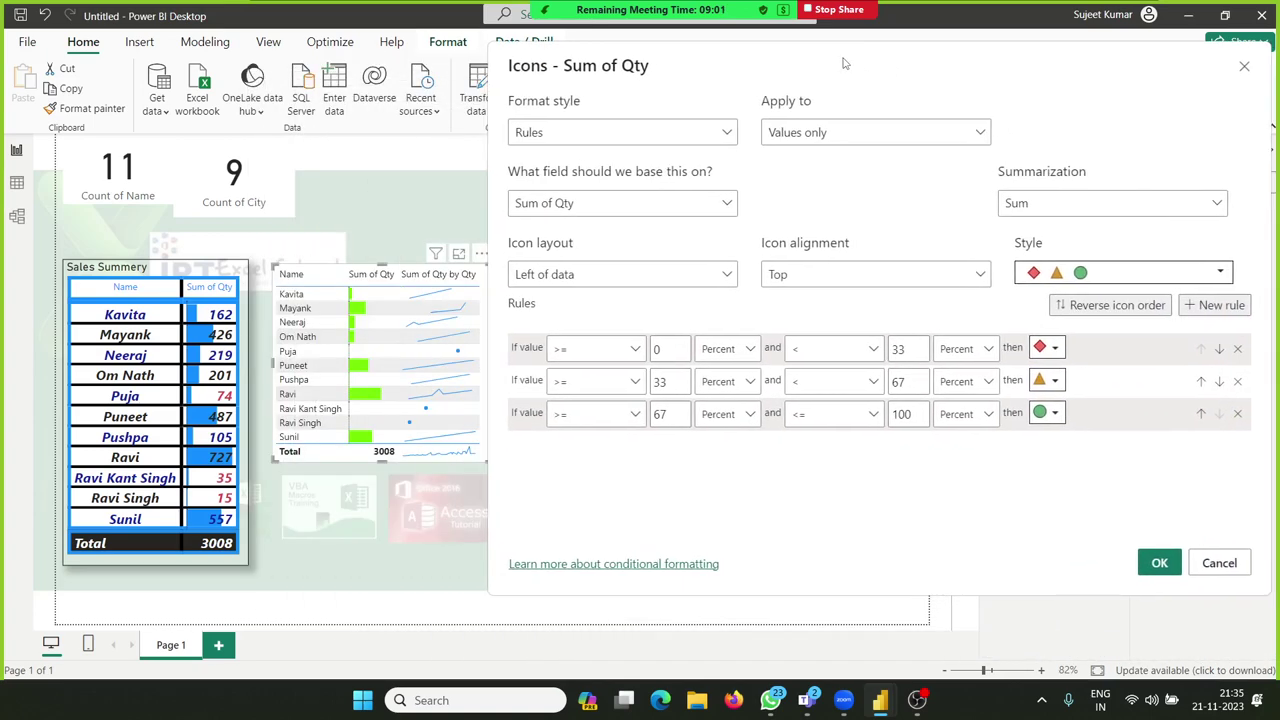
pyautogui.click(1050, 281)
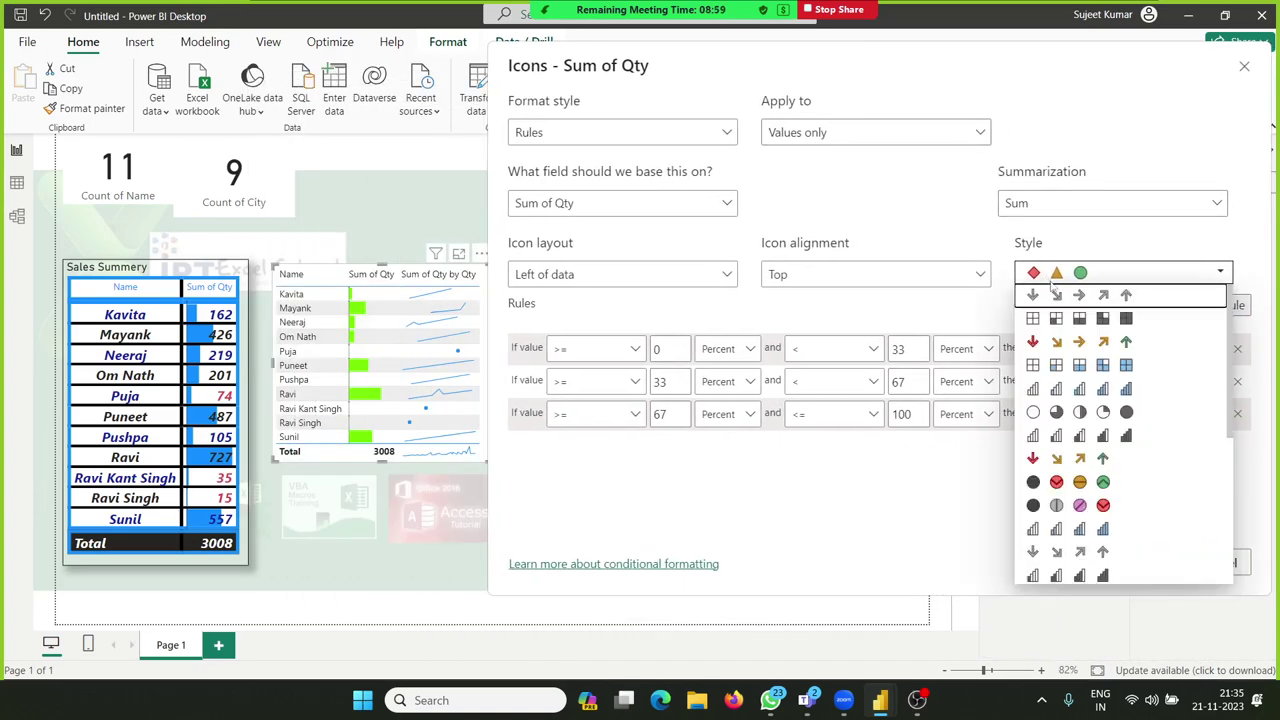
pyautogui.click(1060, 460)
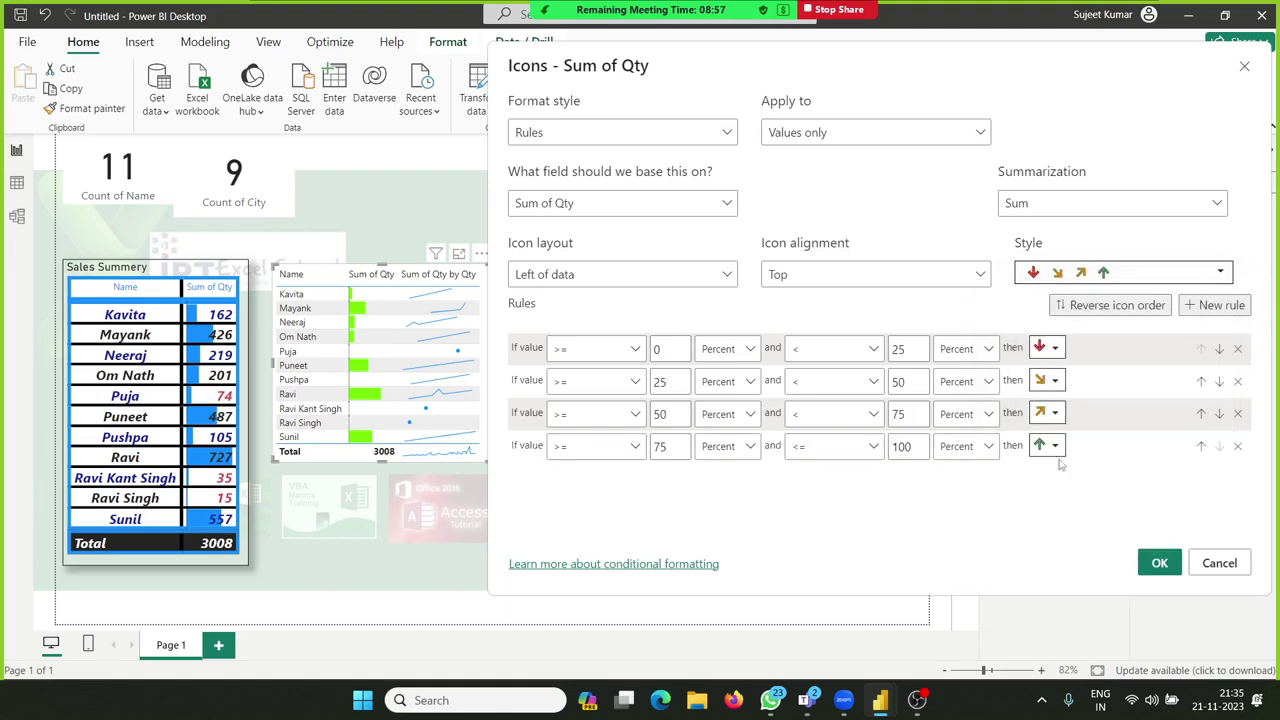
pyautogui.click(722, 349)
pyautogui.click(718, 376)
pyautogui.click(718, 383)
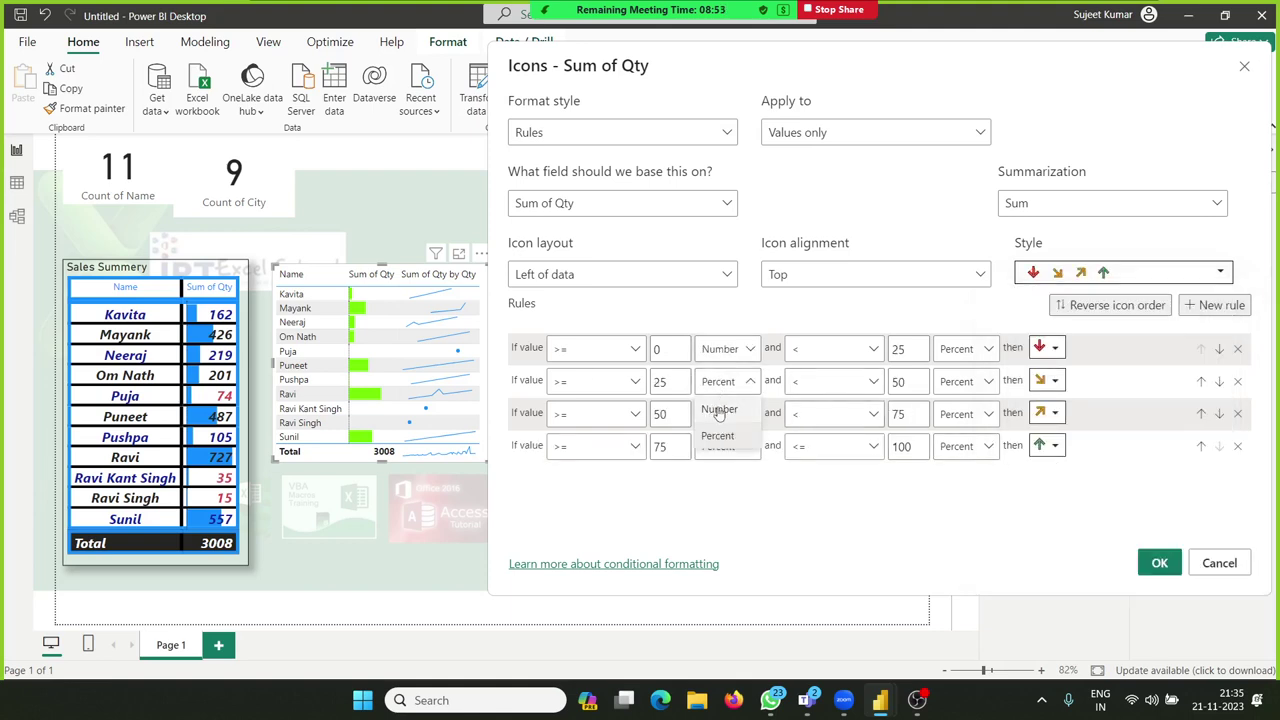
pyautogui.click(718, 409)
pyautogui.click(722, 414)
pyautogui.click(721, 443)
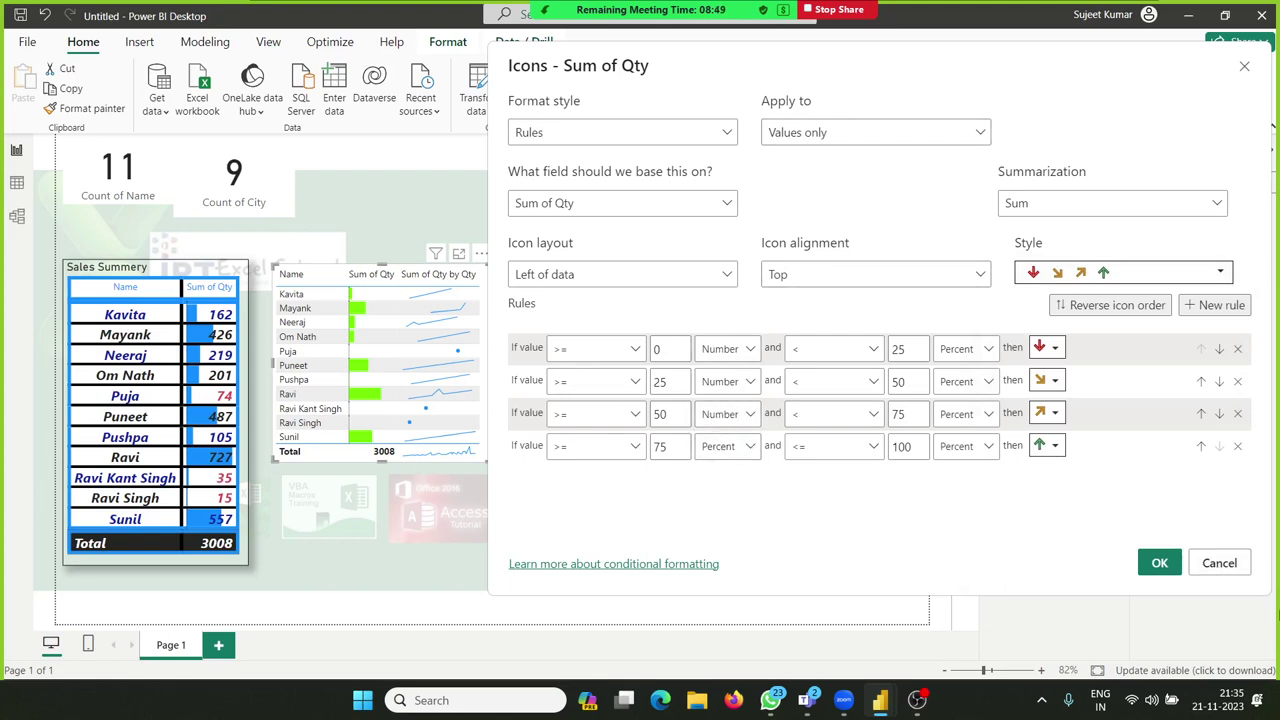
pyautogui.click(1220, 563)
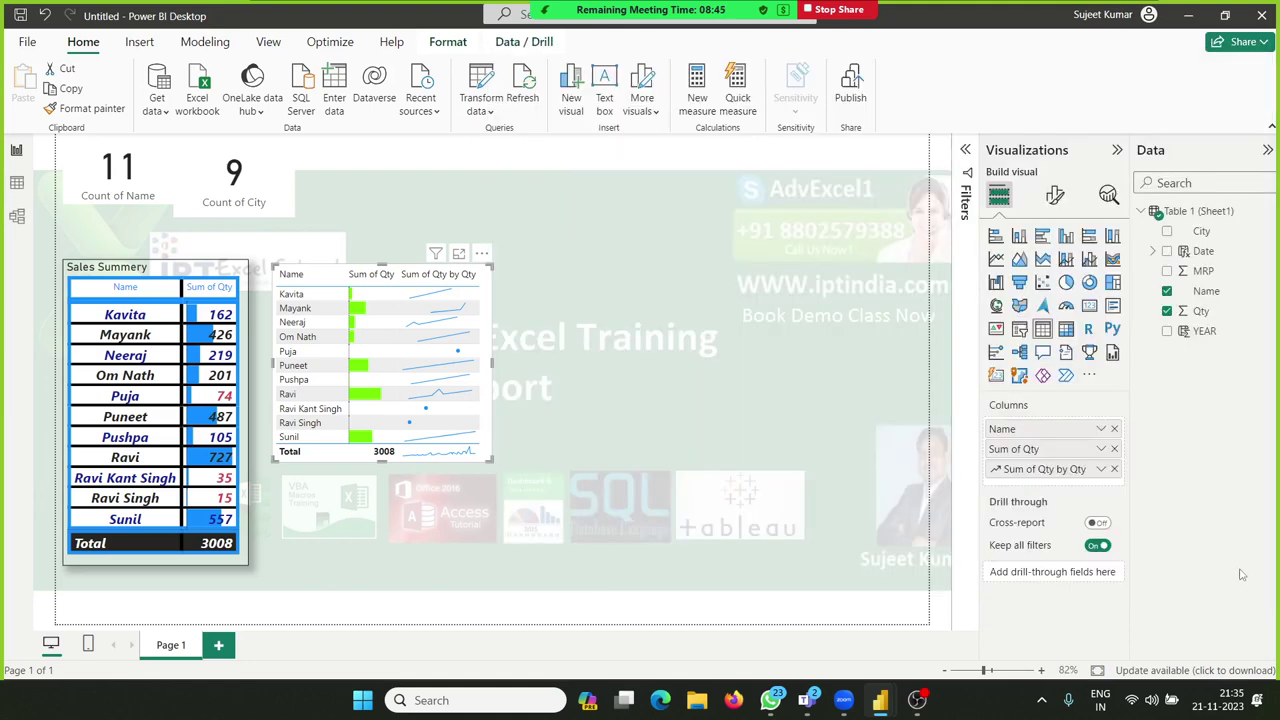
# Step: Remove all conditional formatting, including the green bars, from Sum of Qty
pyautogui.click(1099, 453)
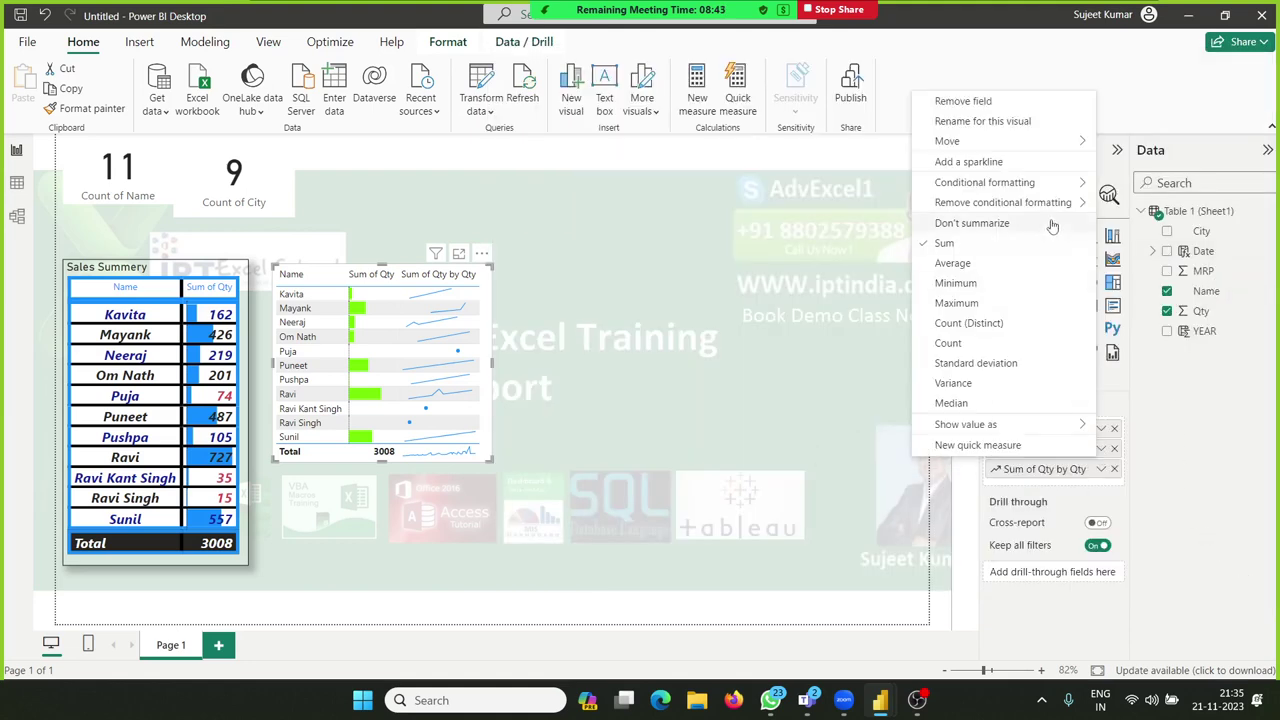
pyautogui.moveTo(1037, 212)
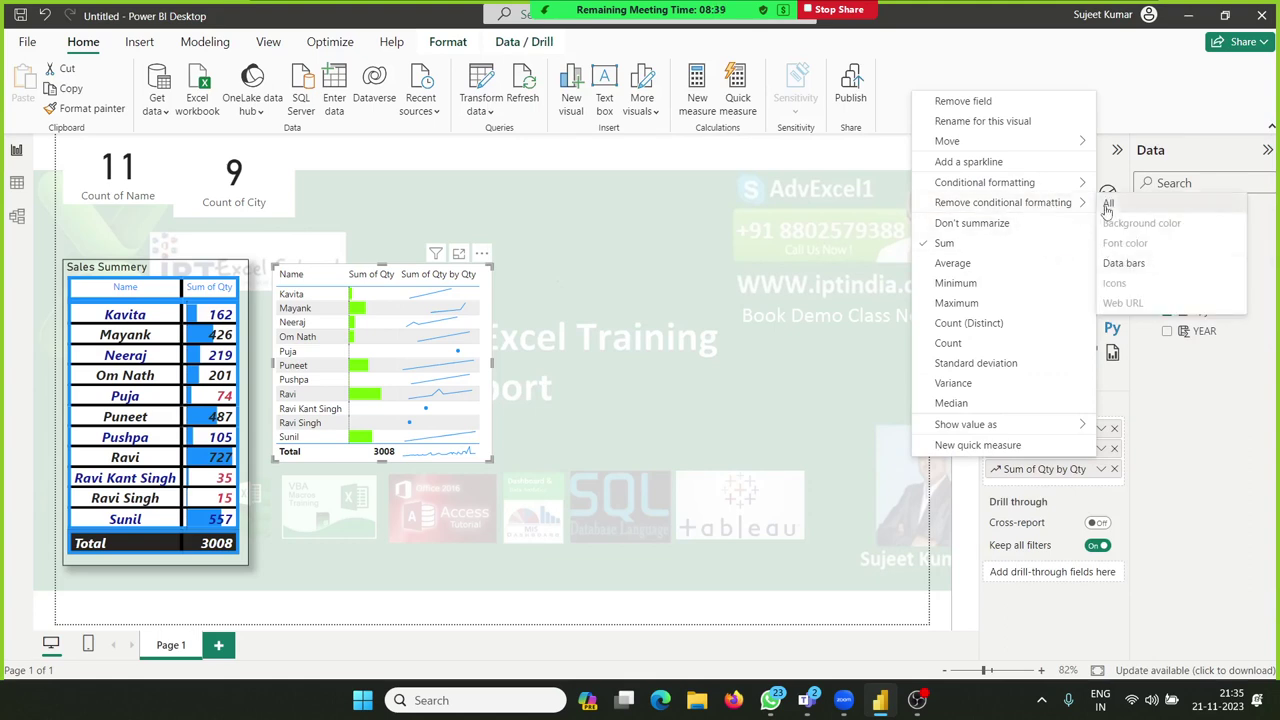
pyautogui.click(1108, 204)
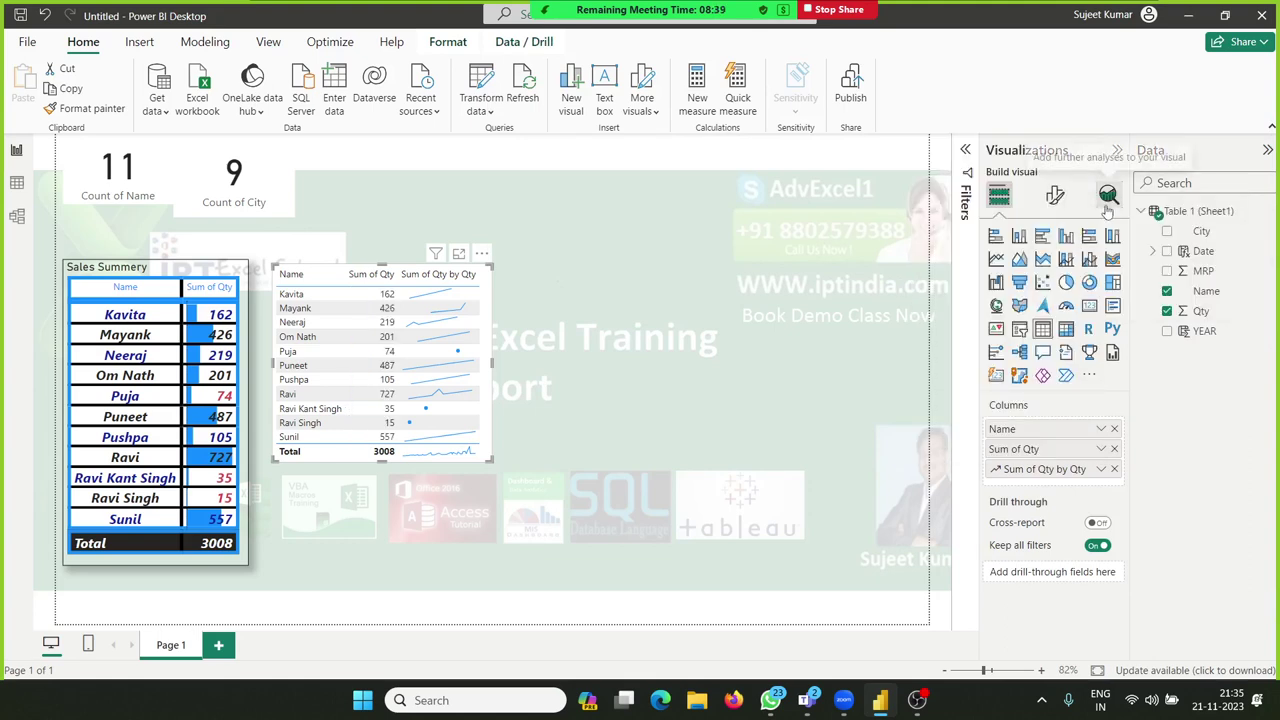
# Step: Add default blue data bars to Sum of Qty with the numbers still shown
pyautogui.click(1102, 449)
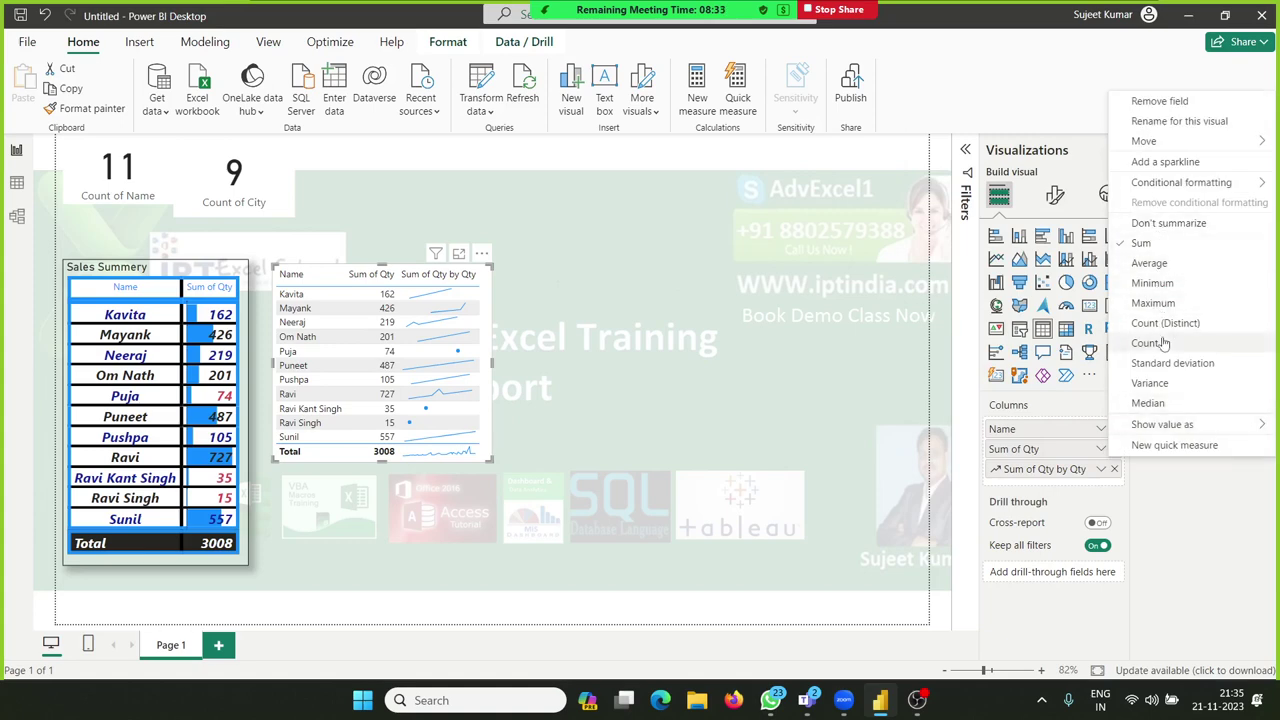
pyautogui.moveTo(1152, 190)
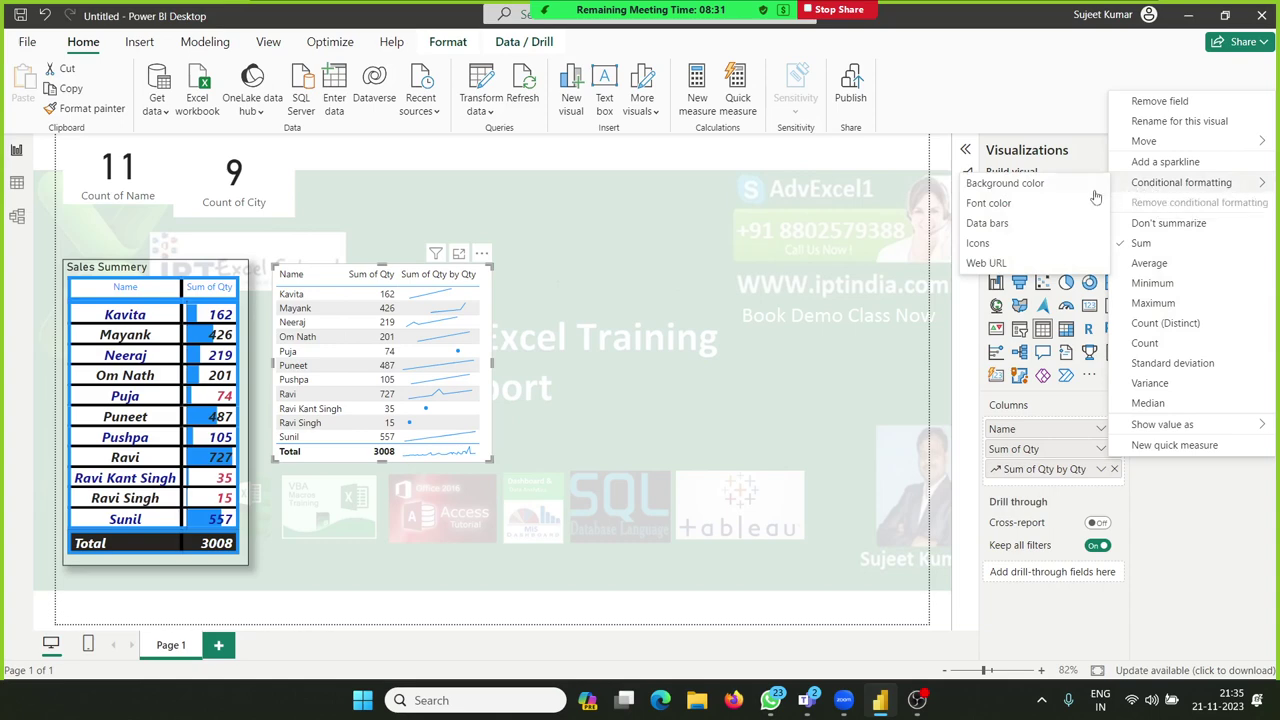
pyautogui.click(1044, 230)
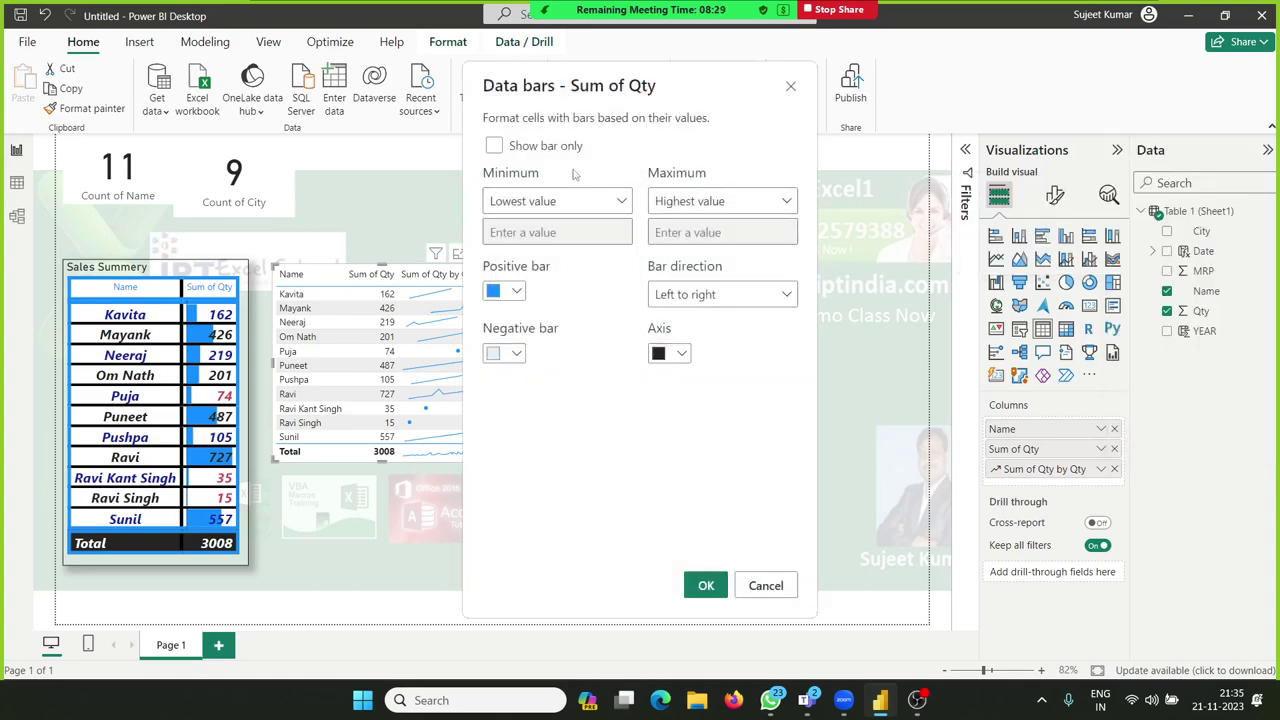
pyautogui.click(512, 152)
pyautogui.click(512, 152)
pyautogui.click(708, 586)
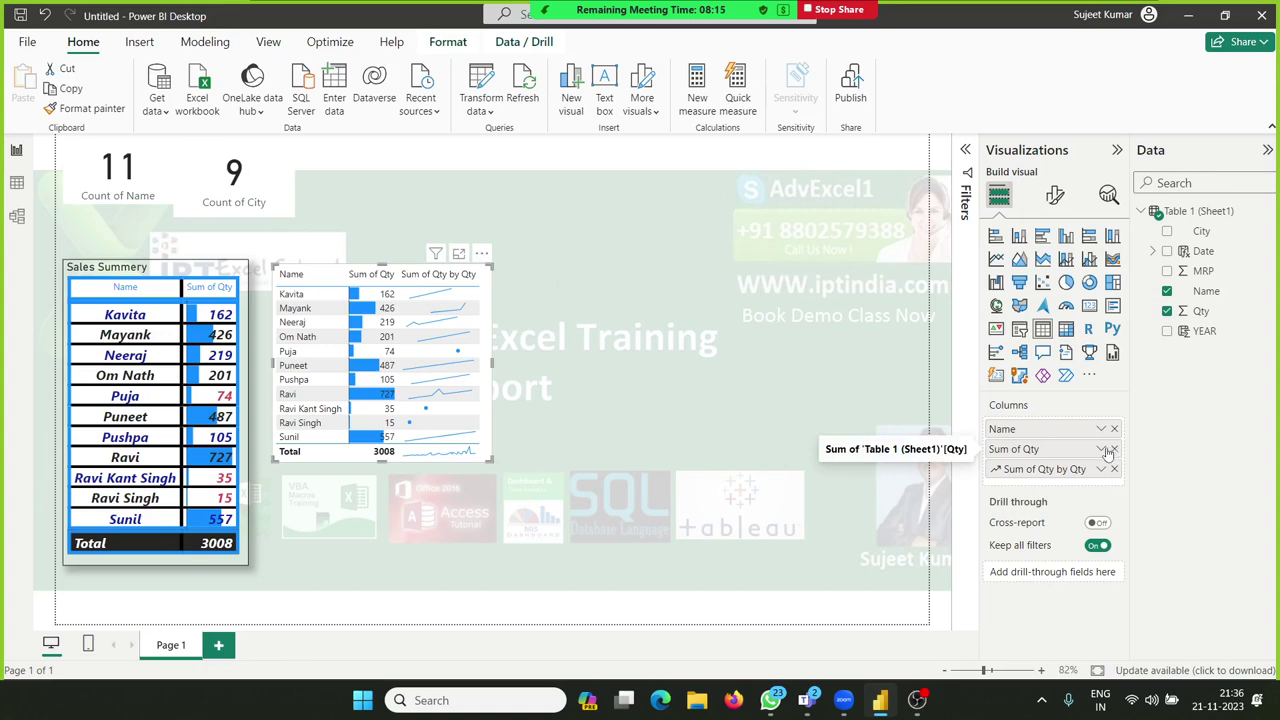
# Step: Clear the data bars from the Sum of Qty column
pyautogui.click(1102, 450)
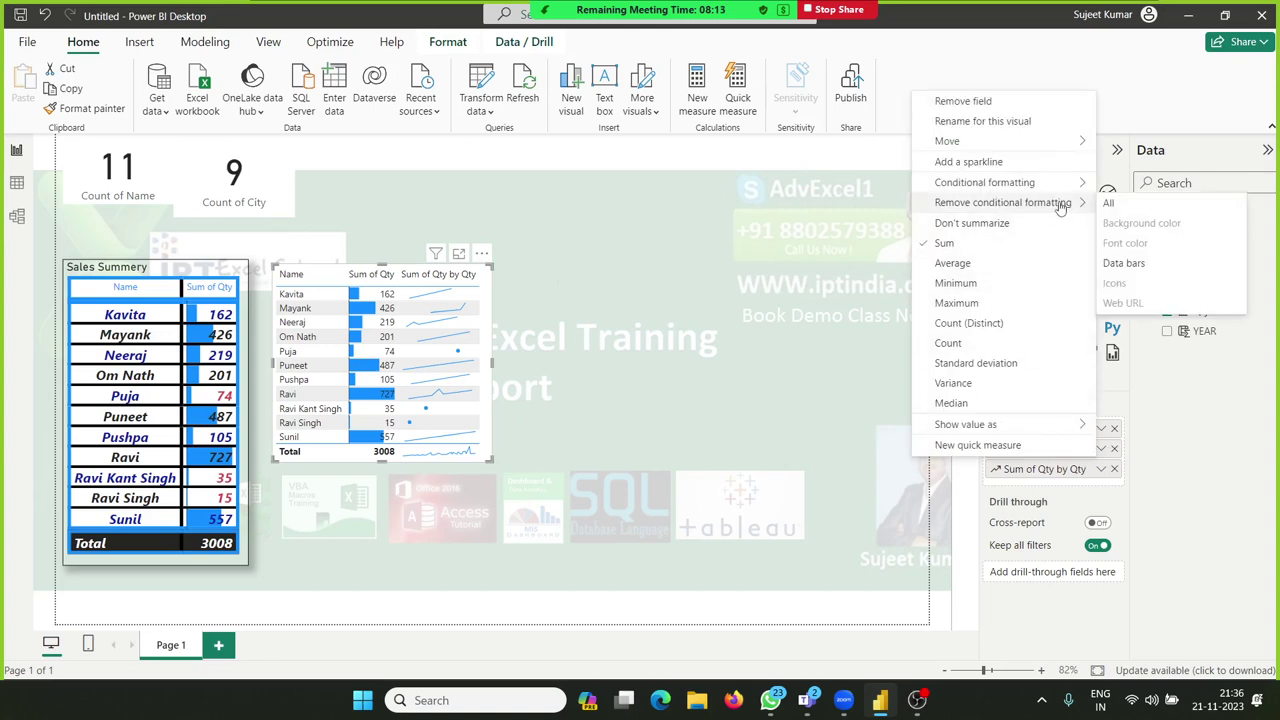
pyautogui.moveTo(1077, 194)
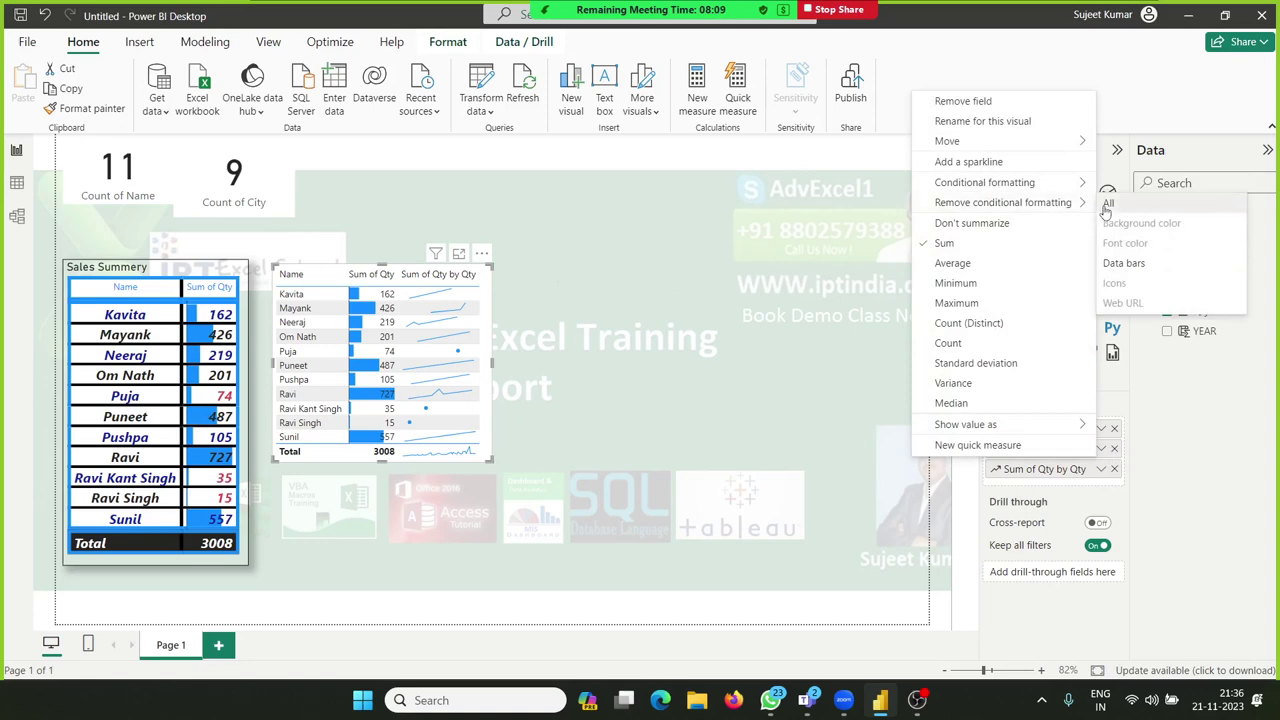
pyautogui.click(1107, 204)
# Step: Set up Icons formatting for Sum of Qty with the three-arrow icon style
pyautogui.click(1101, 468)
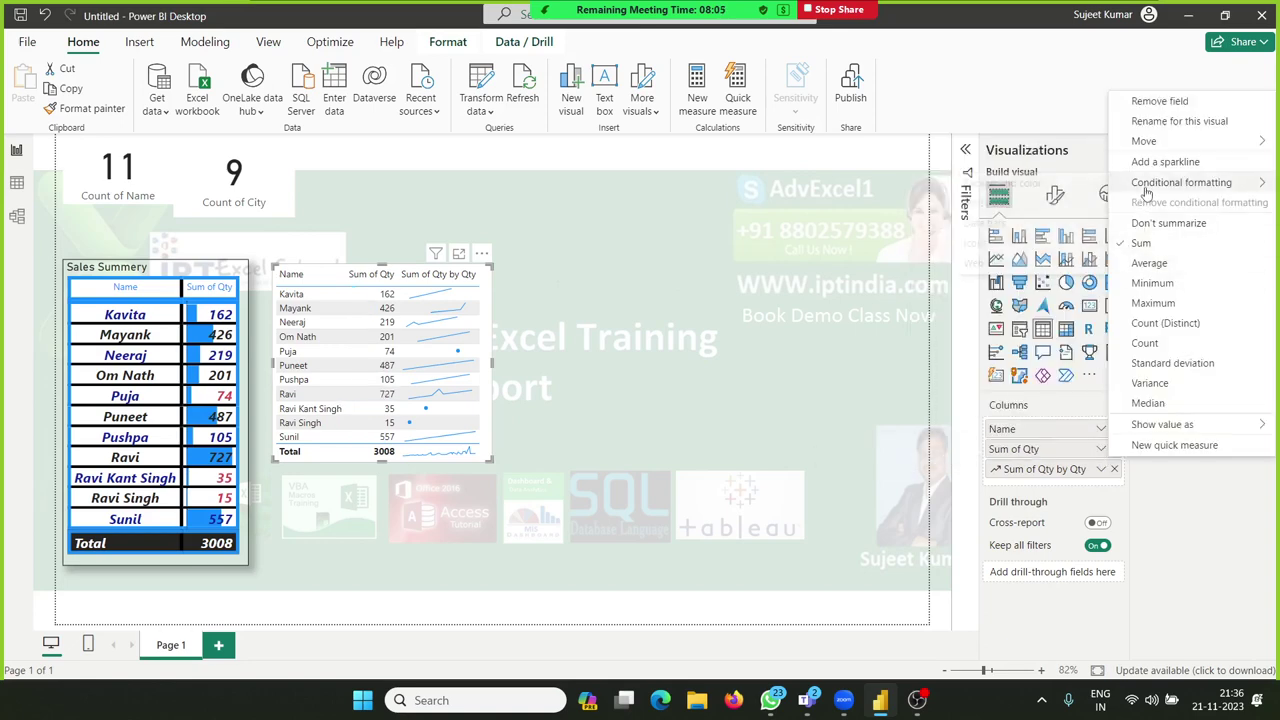
pyautogui.moveTo(1145, 184)
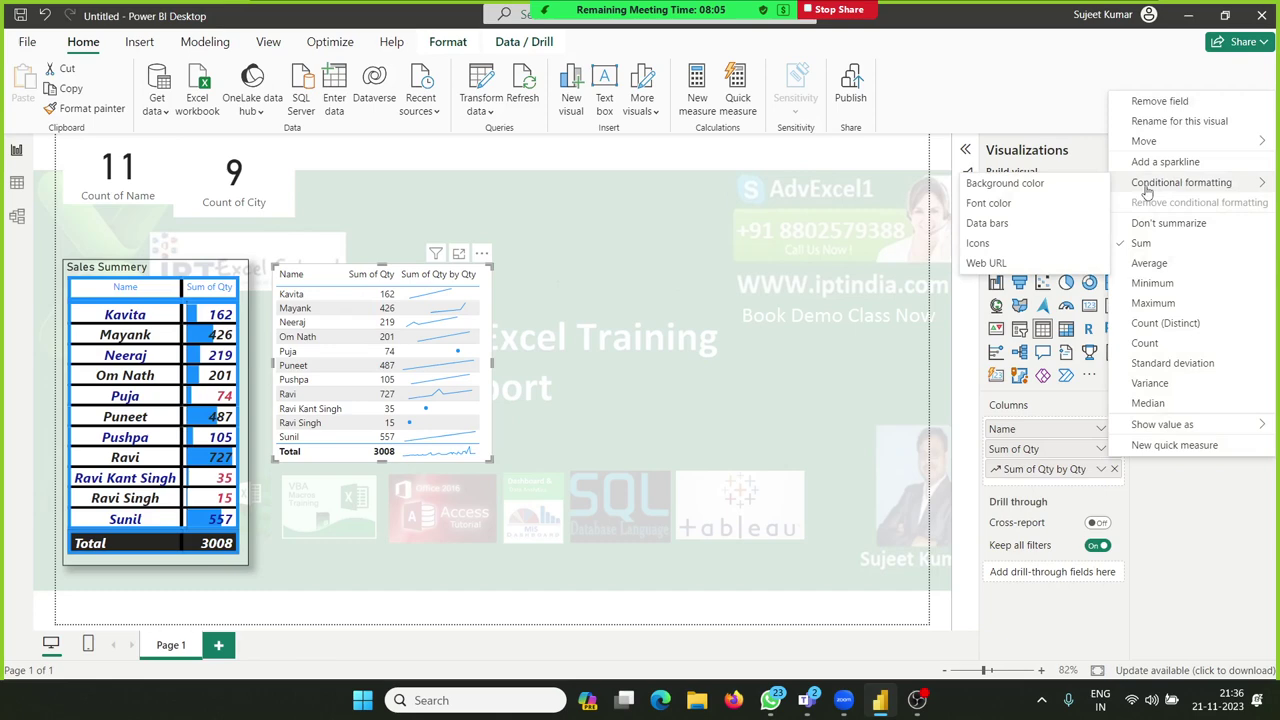
pyautogui.click(1035, 244)
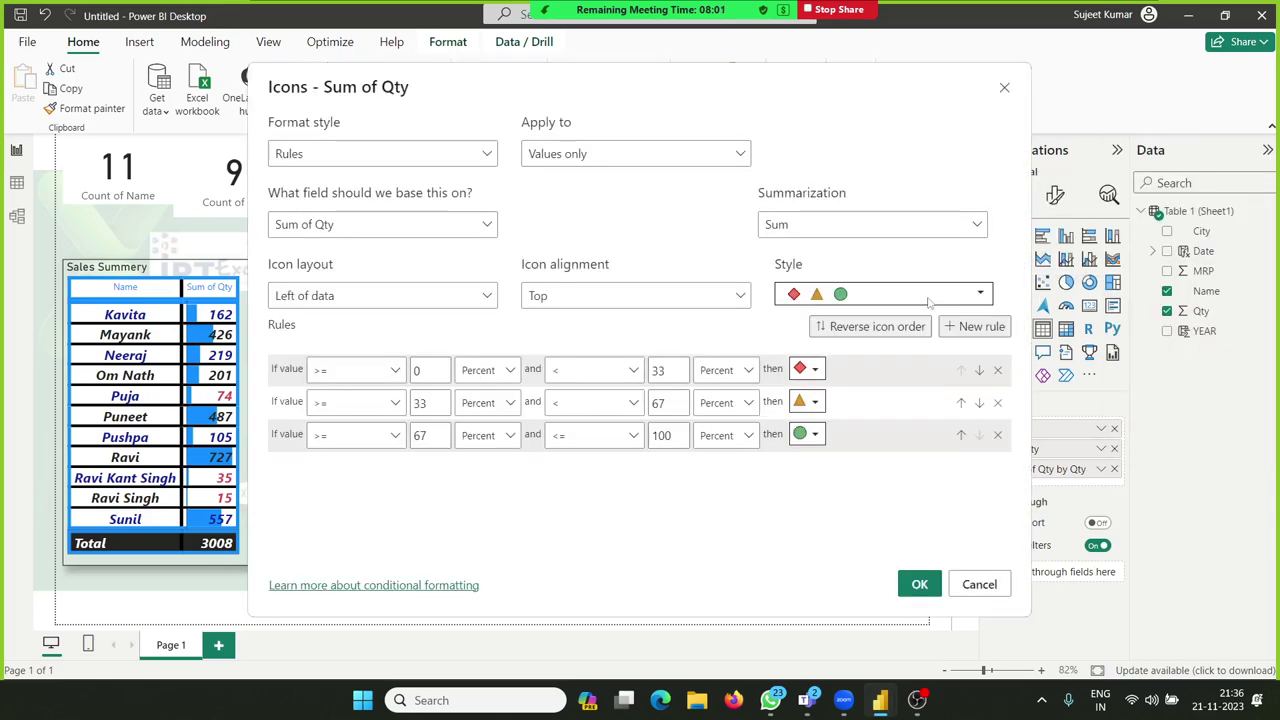
pyautogui.click(883, 295)
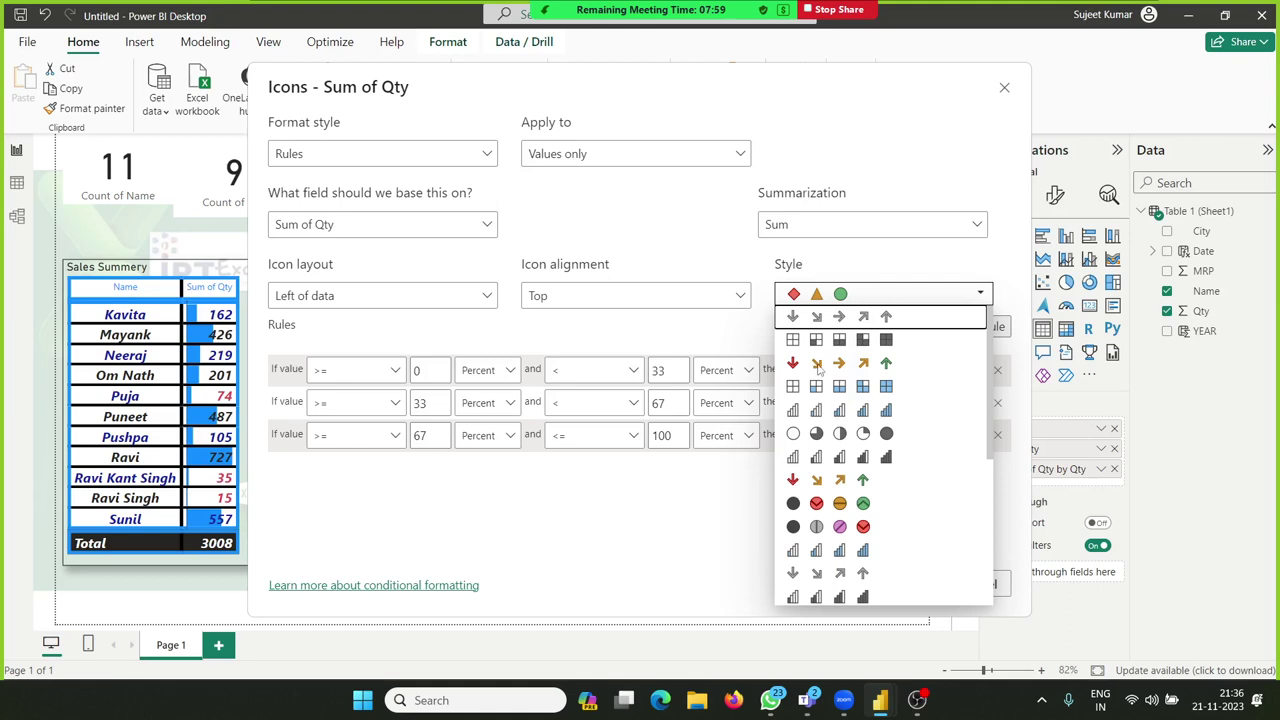
pyautogui.click(818, 480)
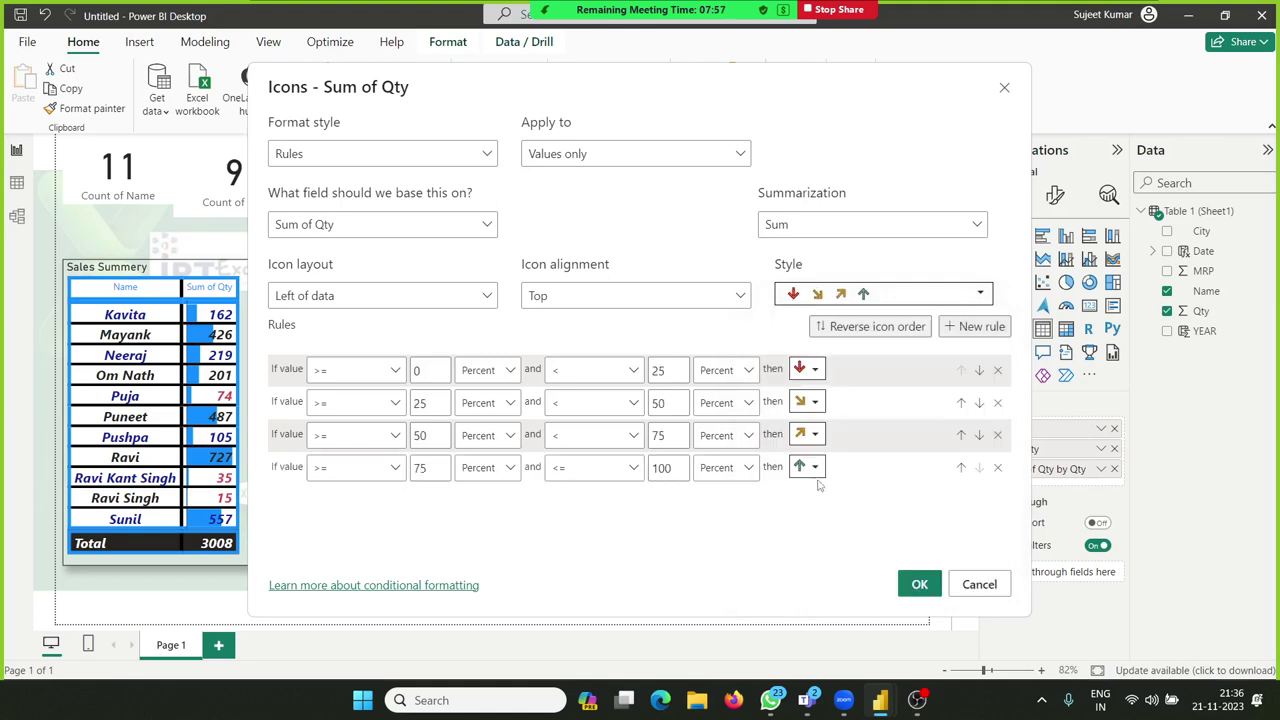
pyautogui.click(836, 292)
pyautogui.scroll(-5, 885, 390)
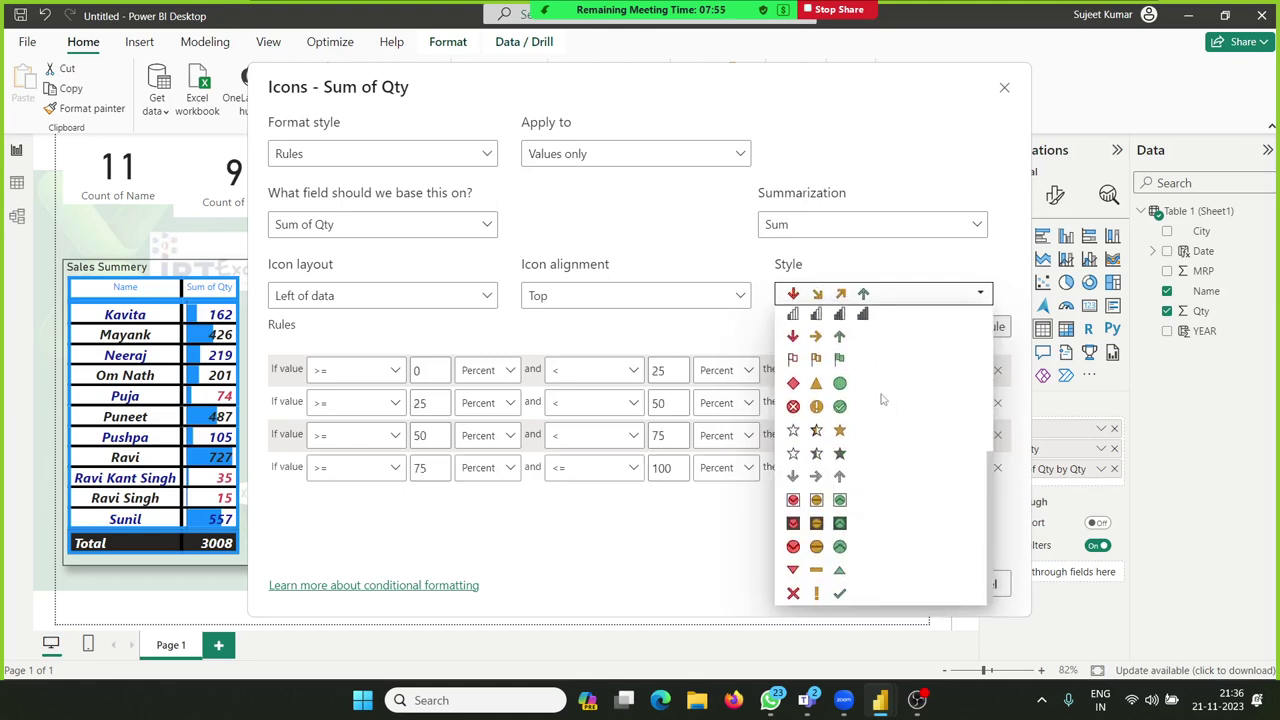
pyautogui.click(847, 337)
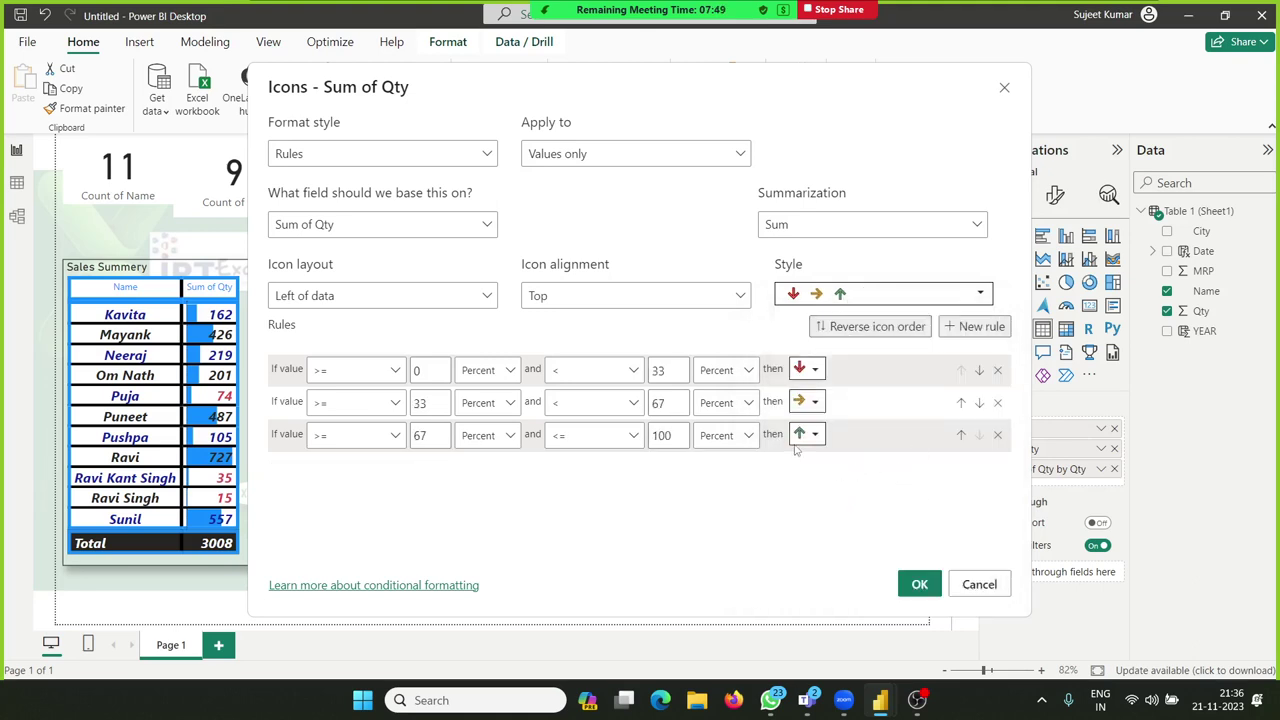
pyautogui.click(485, 370)
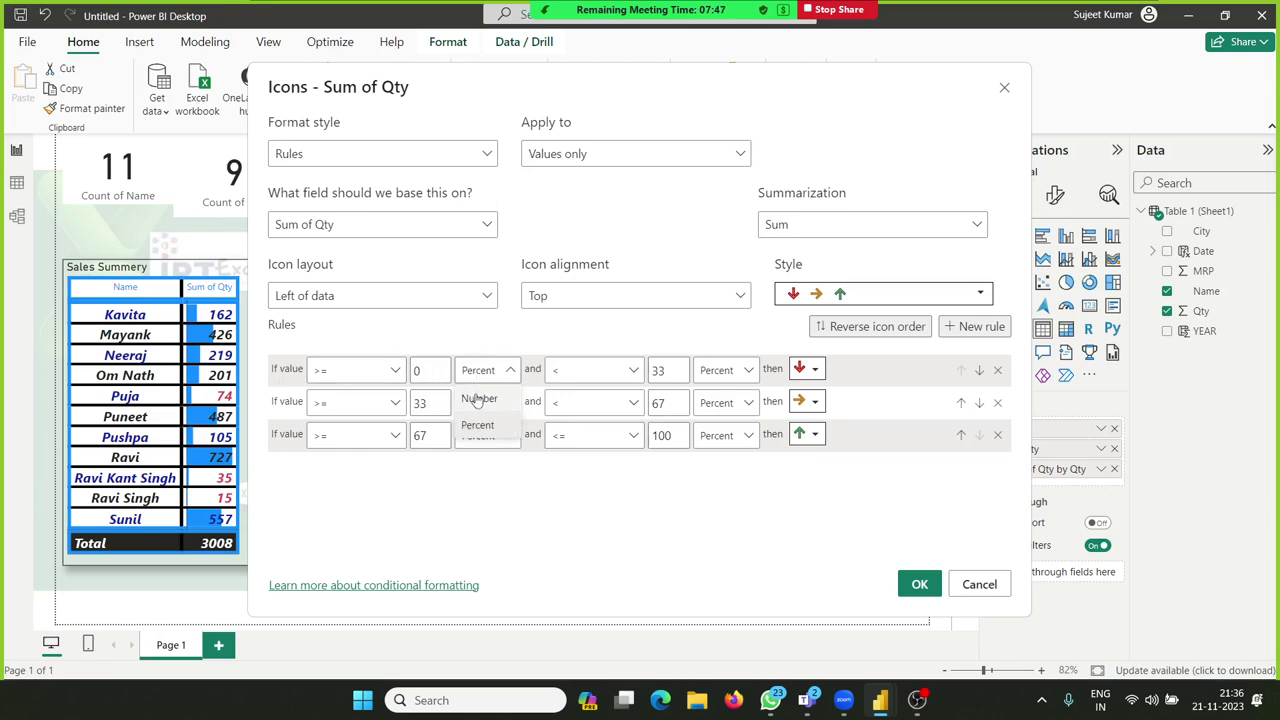
# Step: Make the first arrow rule run from 0 to 200 as Number values
pyautogui.click(478, 399)
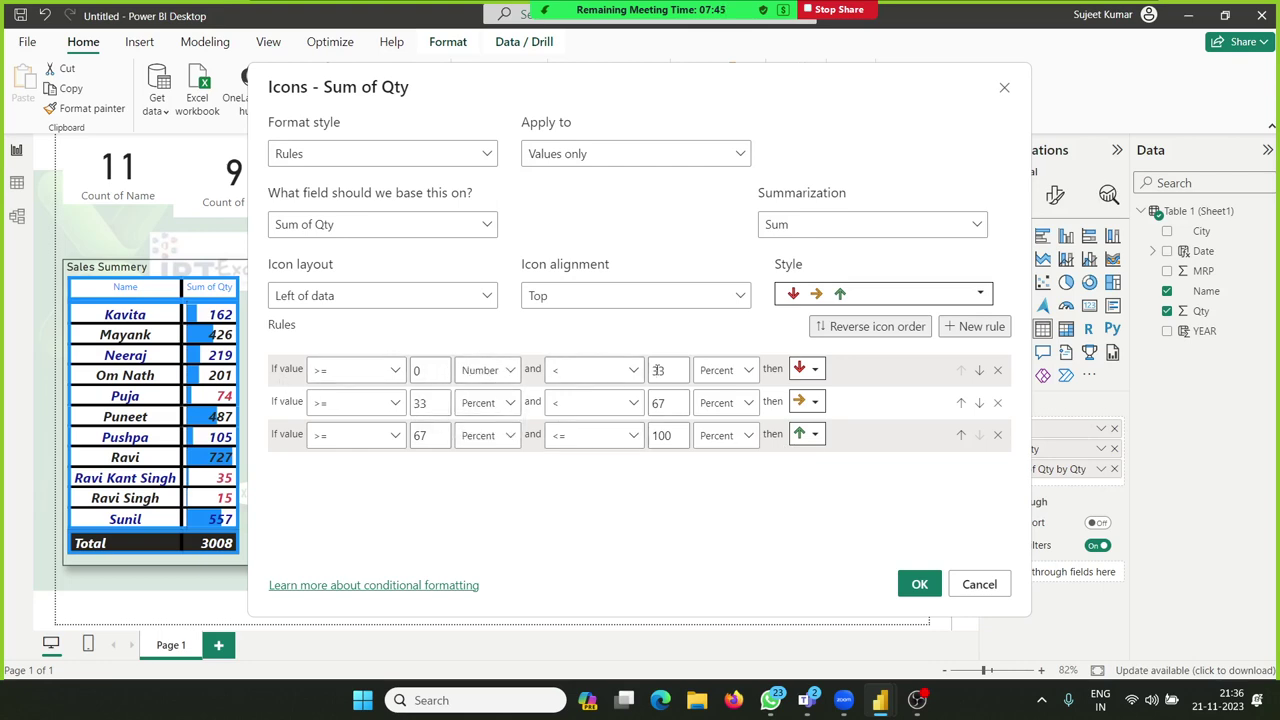
pyautogui.moveTo(667, 370); pyautogui.dragTo(639, 373)
pyautogui.write('100')
pyautogui.write('00')
pyautogui.press('BackSpace')
pyautogui.press('BackSpace')
pyautogui.press('BackSpace')
pyautogui.write('00')
pyautogui.press('BackSpace')
pyautogui.press('BackSpace')
pyautogui.press('BackSpace')
pyautogui.write('20')
pyautogui.click(725, 370)
pyautogui.click(718, 402)
# Step: Make the second arrow rule run from 200 to 500 as Number values
pyautogui.doubleClick(428, 403)
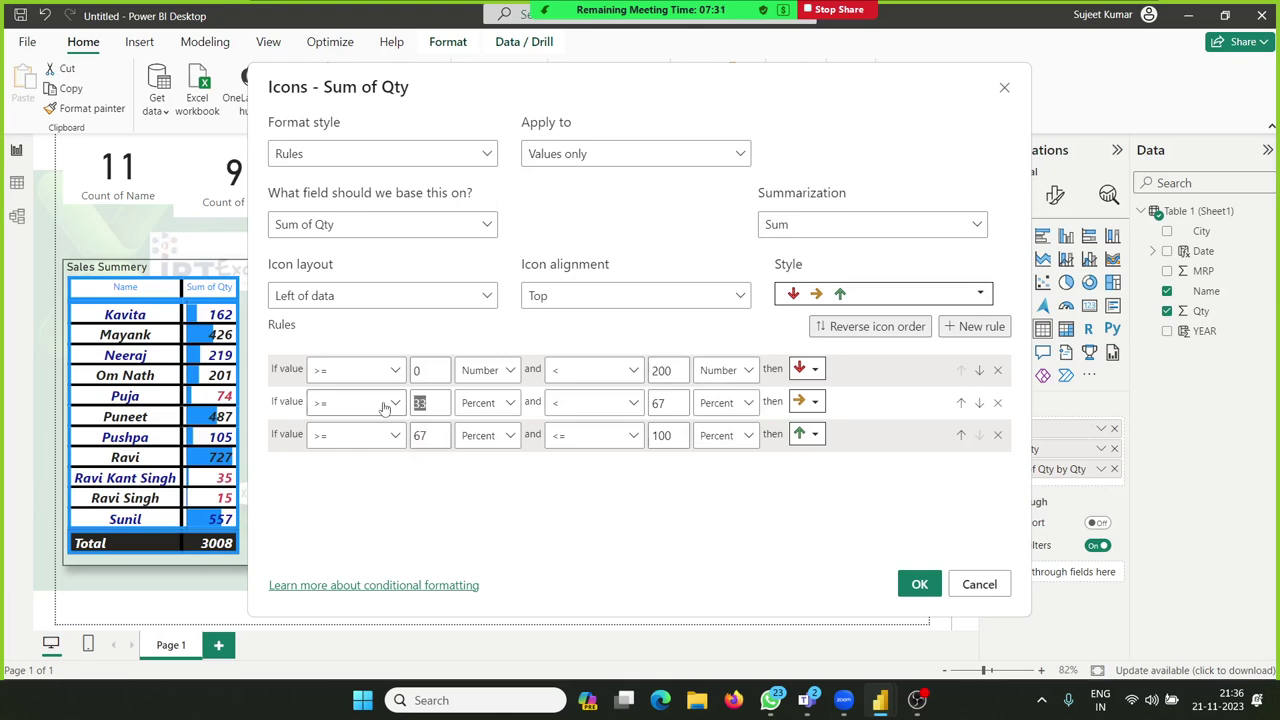
pyautogui.write('200')
pyautogui.click(482, 403)
pyautogui.click(478, 431)
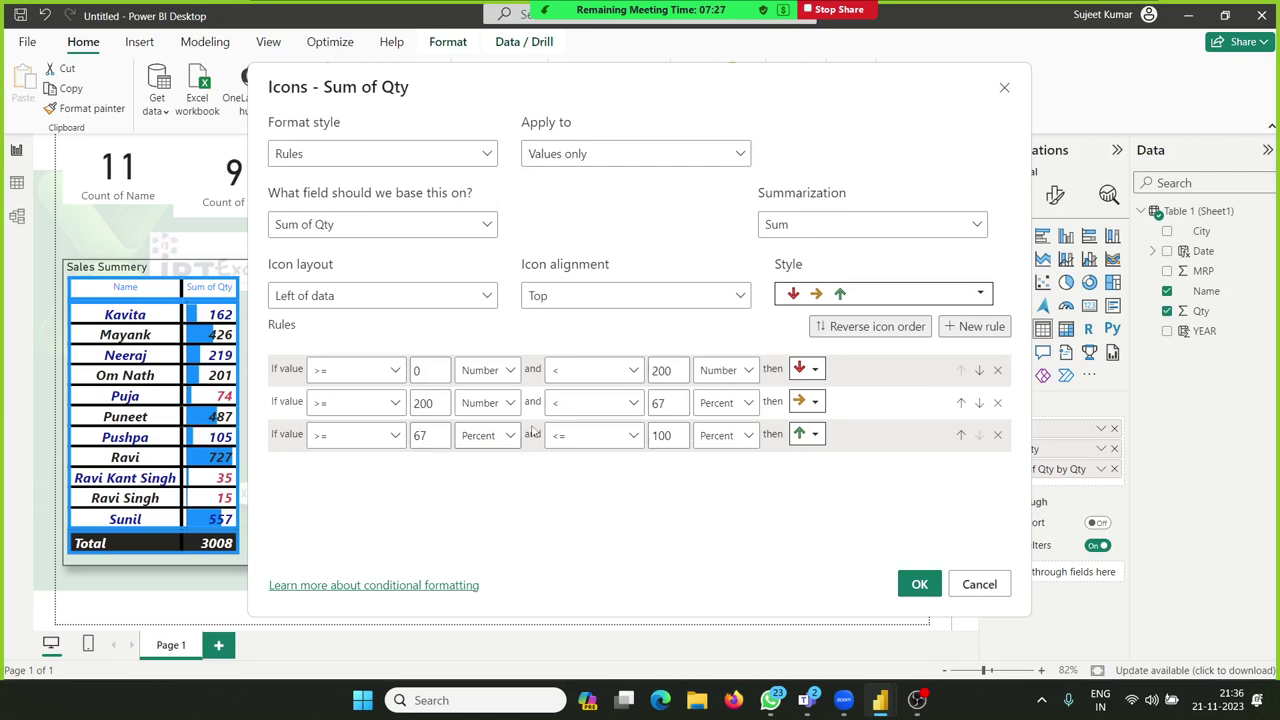
pyautogui.doubleClick(658, 403)
pyautogui.write('500')
pyautogui.click(717, 408)
pyautogui.click(717, 430)
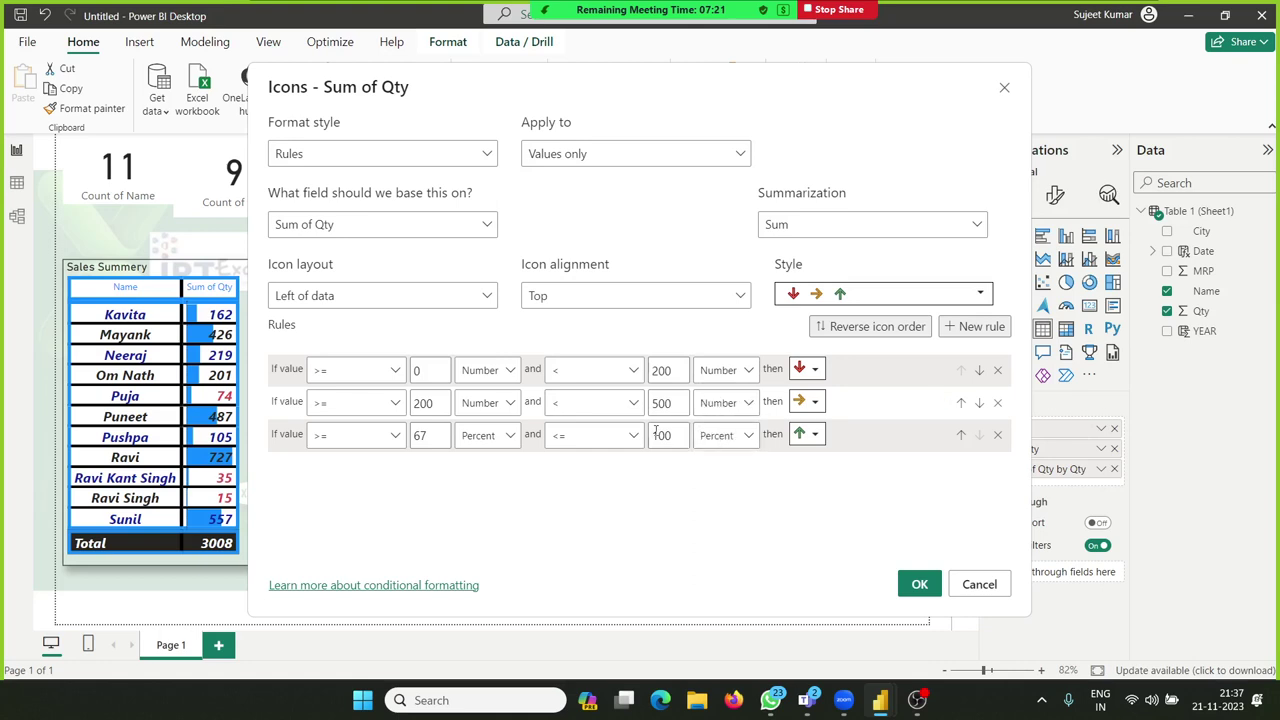
# Step: Make the third arrow rule run from 500 to 1000 as Number values and apply the icons
pyautogui.doubleClick(428, 435)
pyautogui.write('500')
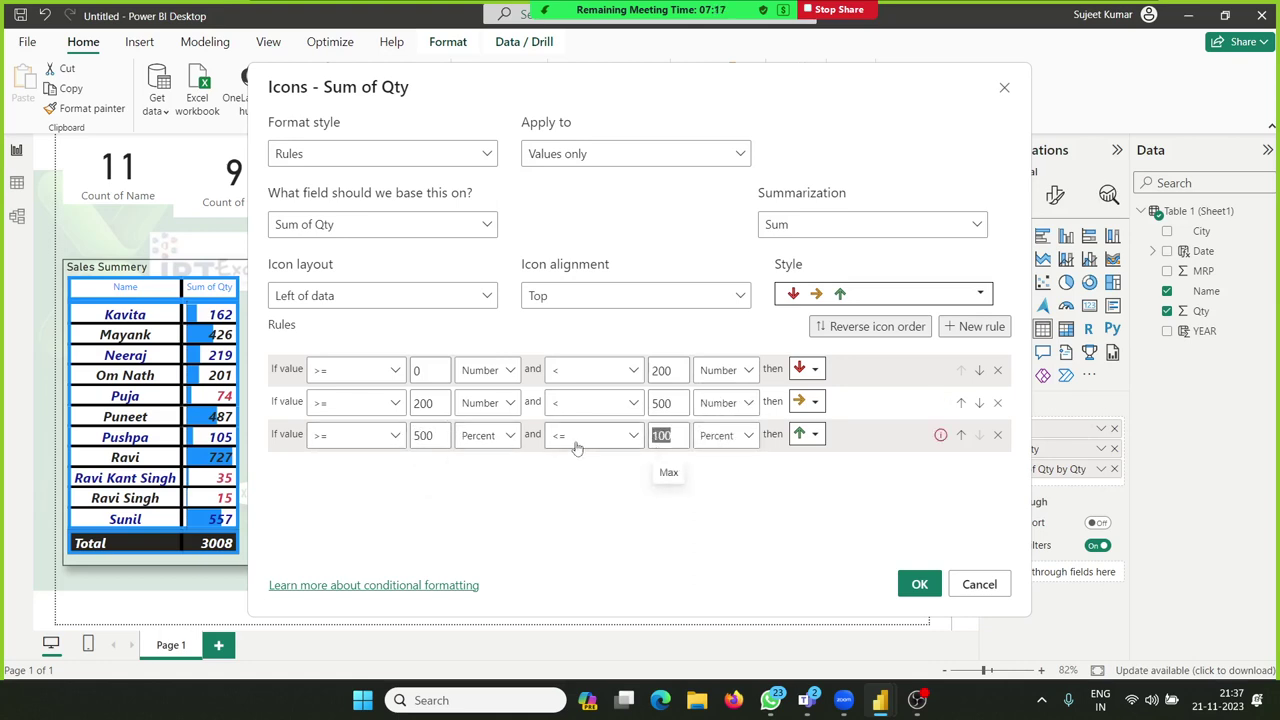
pyautogui.click(487, 435)
pyautogui.click(478, 461)
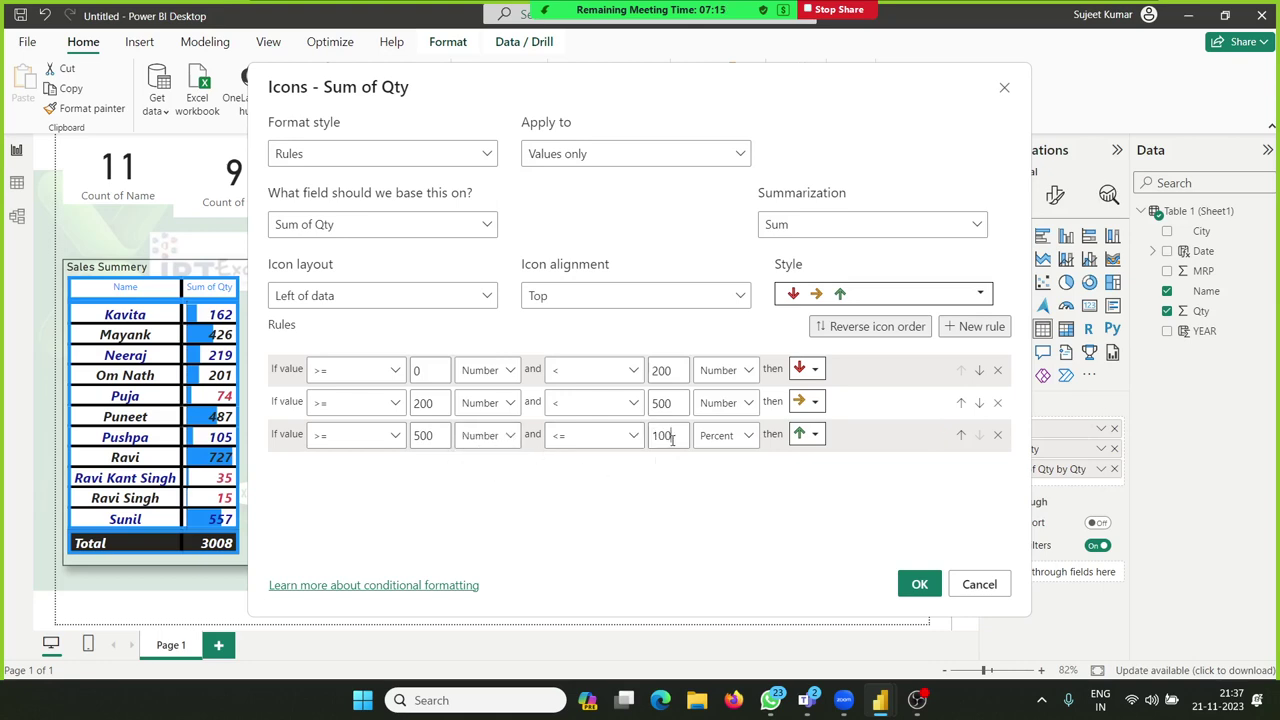
pyautogui.doubleClick(671, 440)
pyautogui.write('100')
pyautogui.write('0')
pyautogui.click(722, 436)
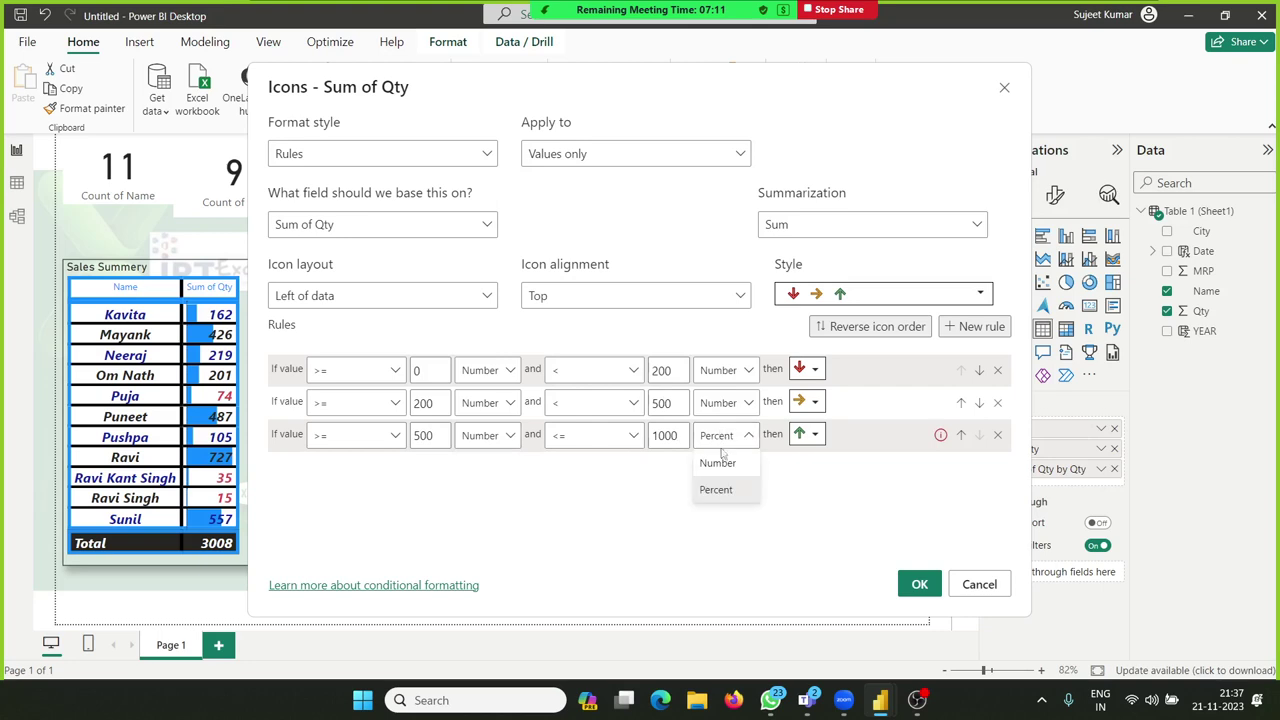
pyautogui.click(720, 461)
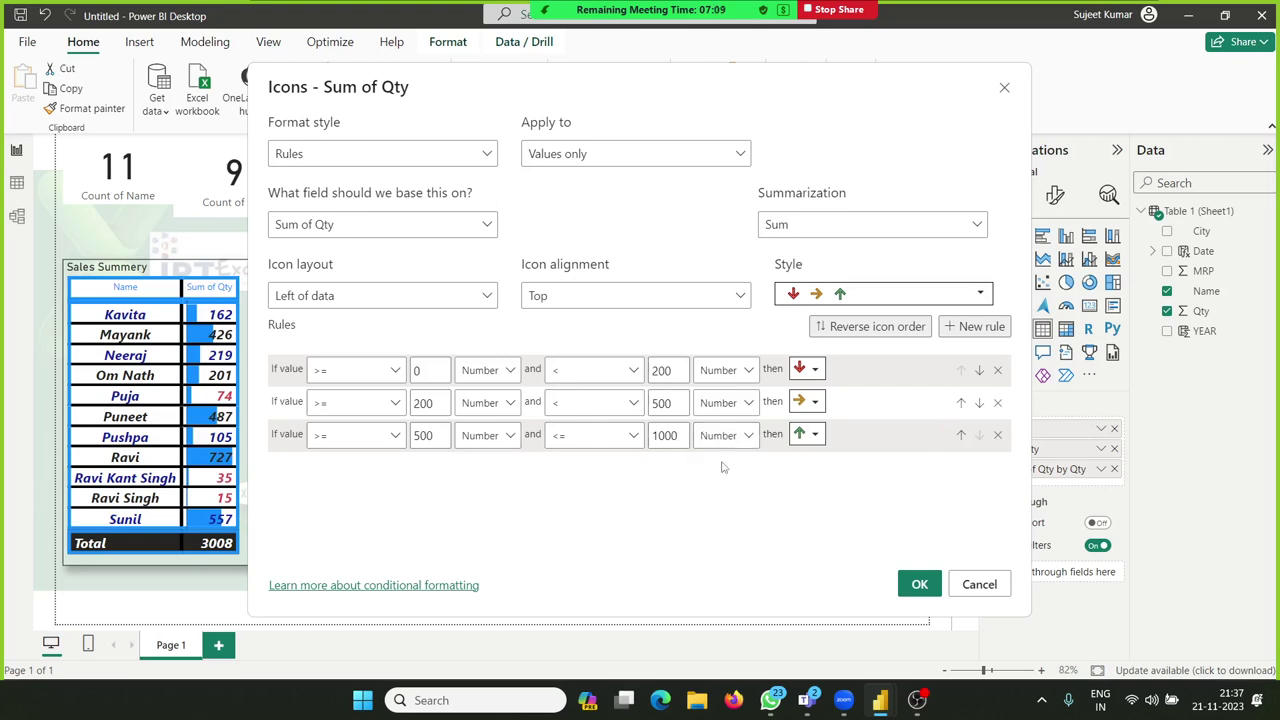
pyautogui.click(920, 584)
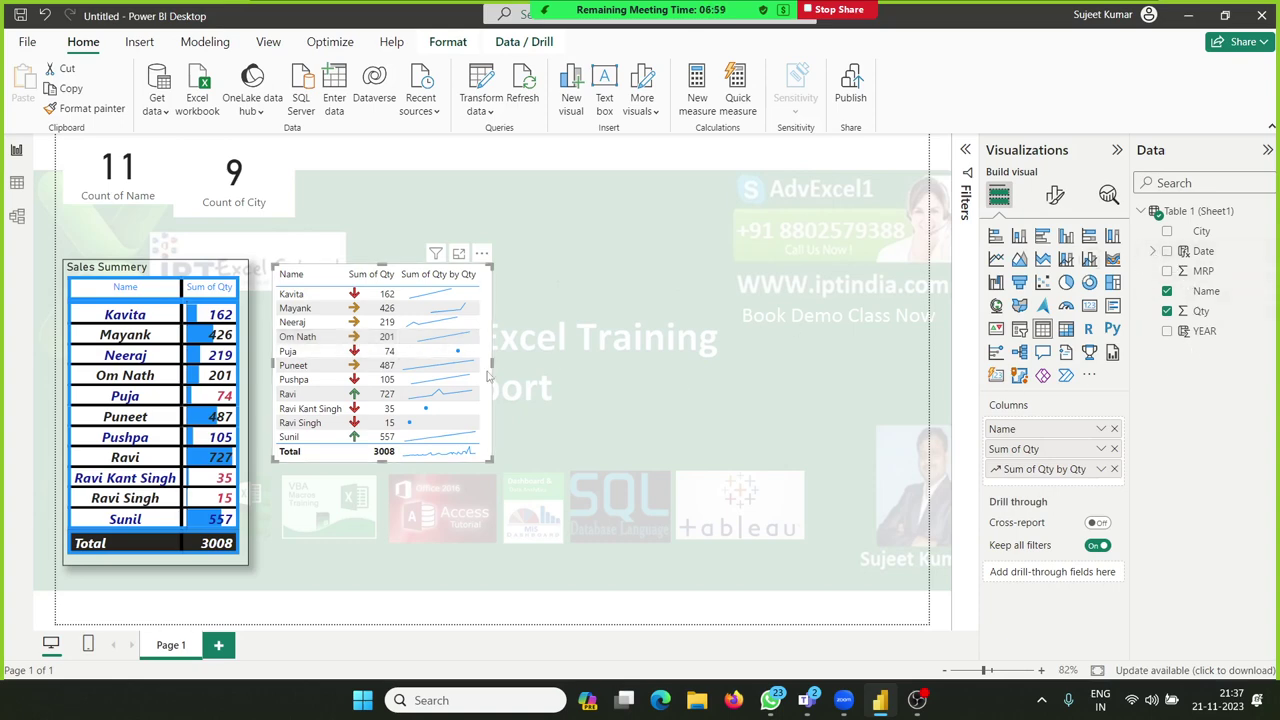
# Step: Remove the Sum of Qty and sparkline columns, then add Qty back as a plain column
pyautogui.click(1106, 469)
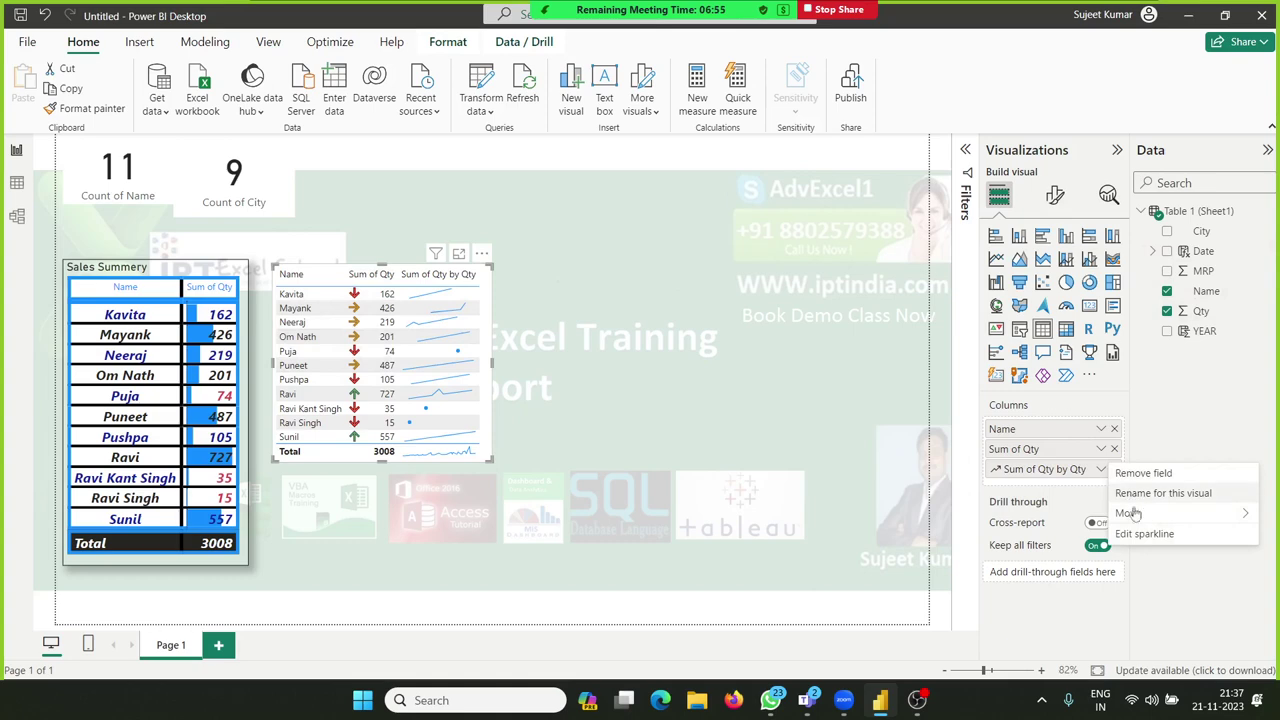
pyautogui.moveTo(1130, 512)
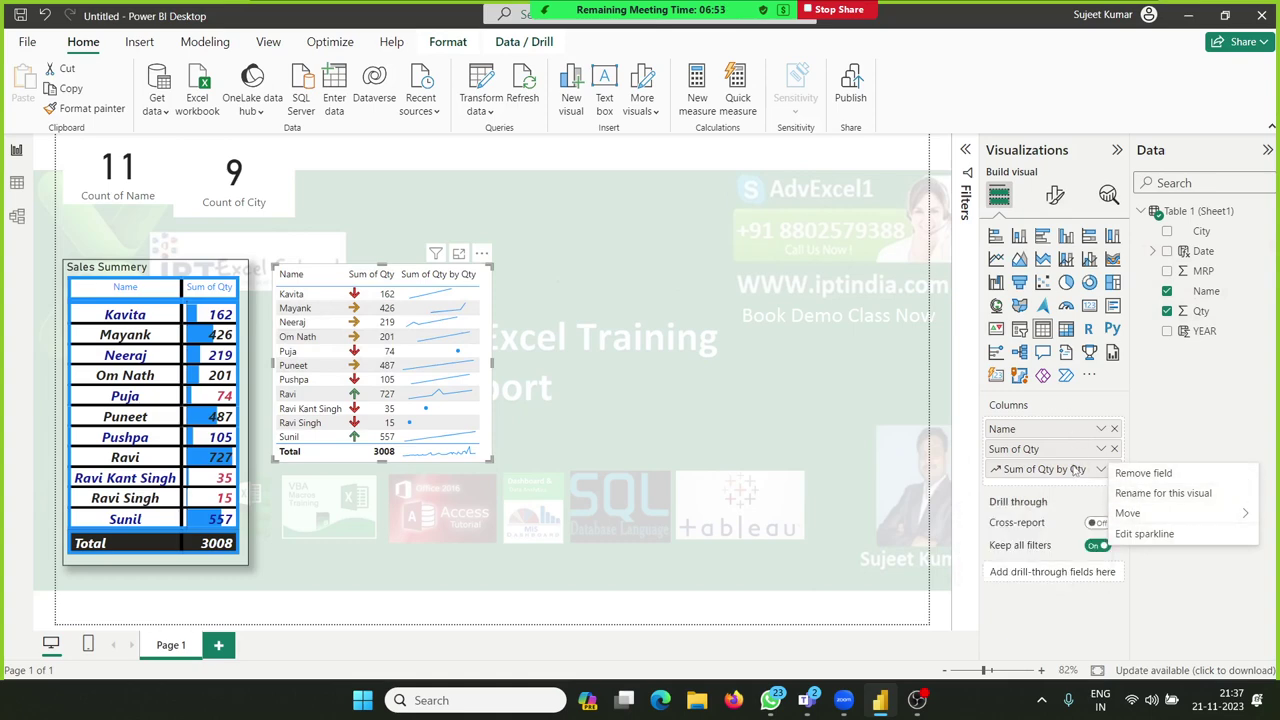
pyautogui.click(1114, 449)
pyautogui.click(1114, 449)
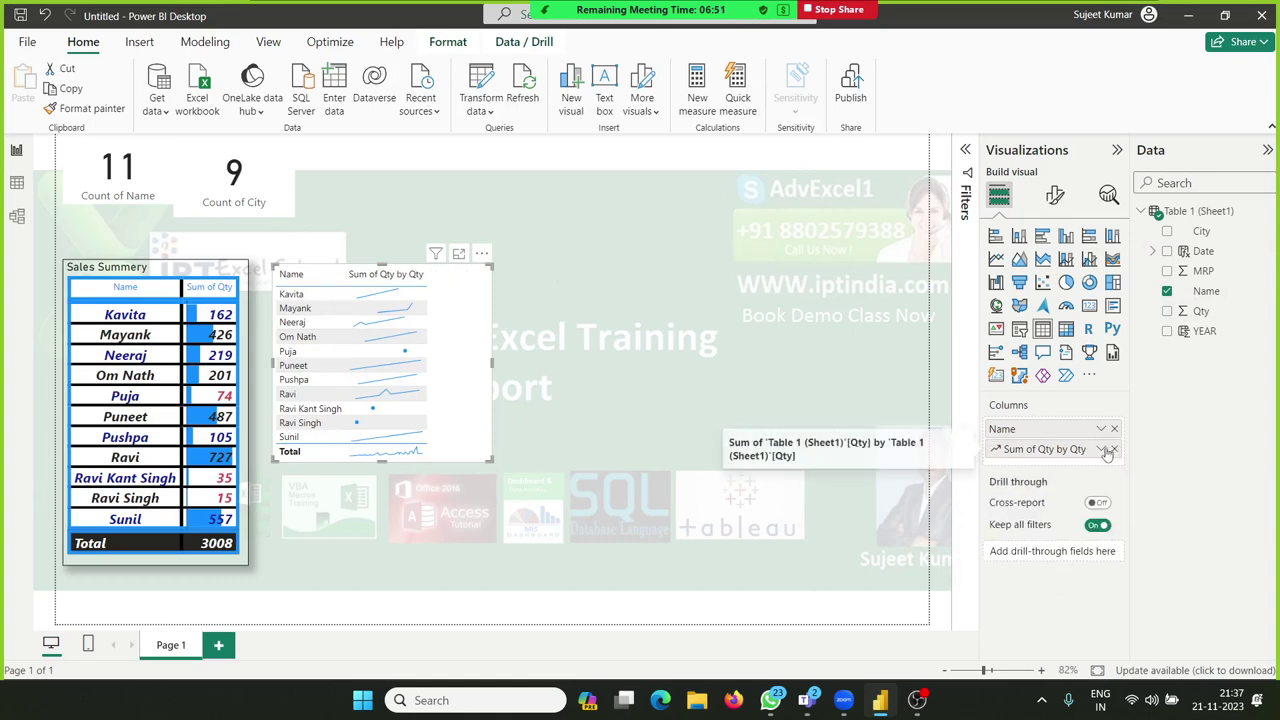
pyautogui.click(1104, 450)
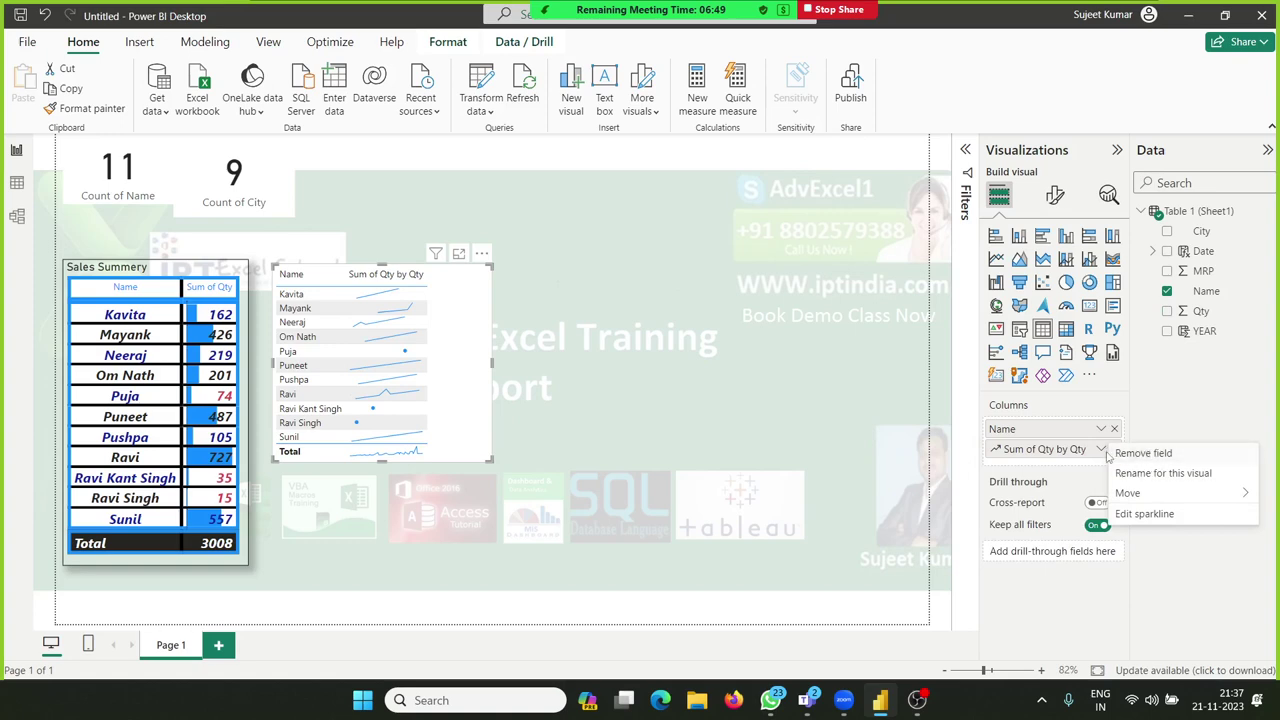
pyautogui.click(1102, 467)
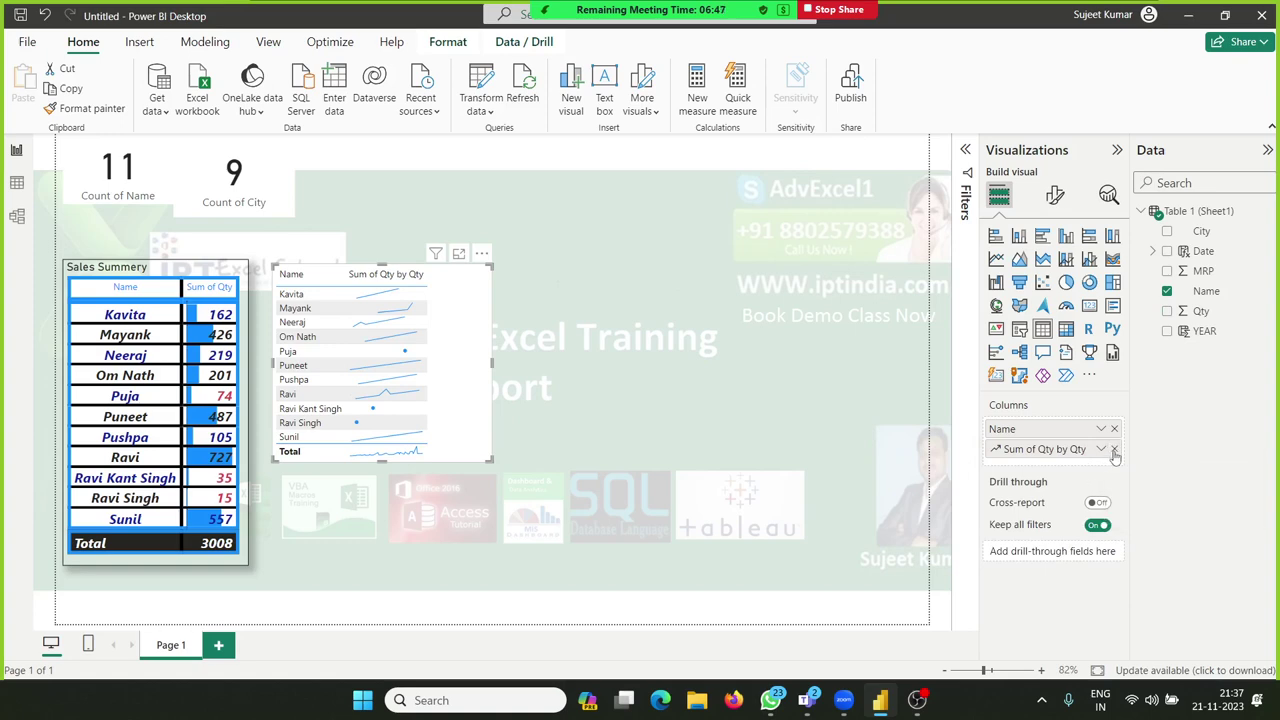
pyautogui.click(1114, 449)
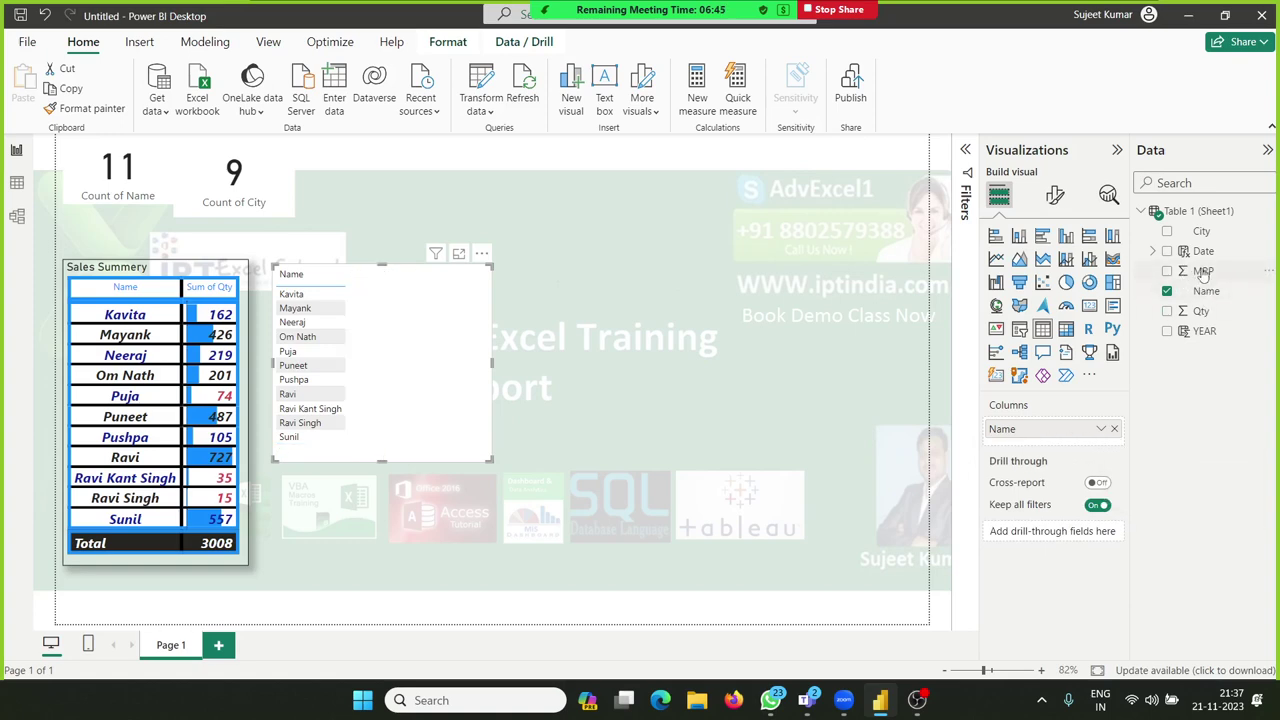
pyautogui.moveTo(1201, 311); pyautogui.dragTo(1072, 450)
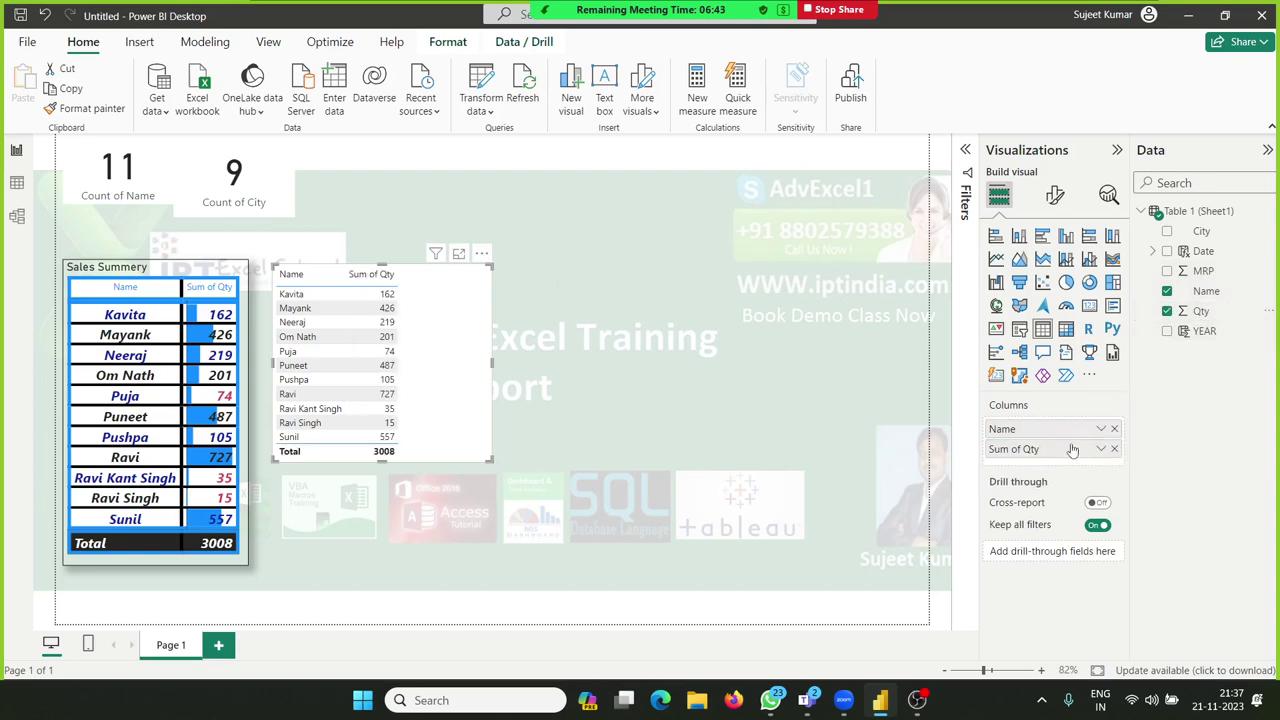
# Step: Look at Data bars settings for Sum of Qty and close without changes
pyautogui.click(1101, 449)
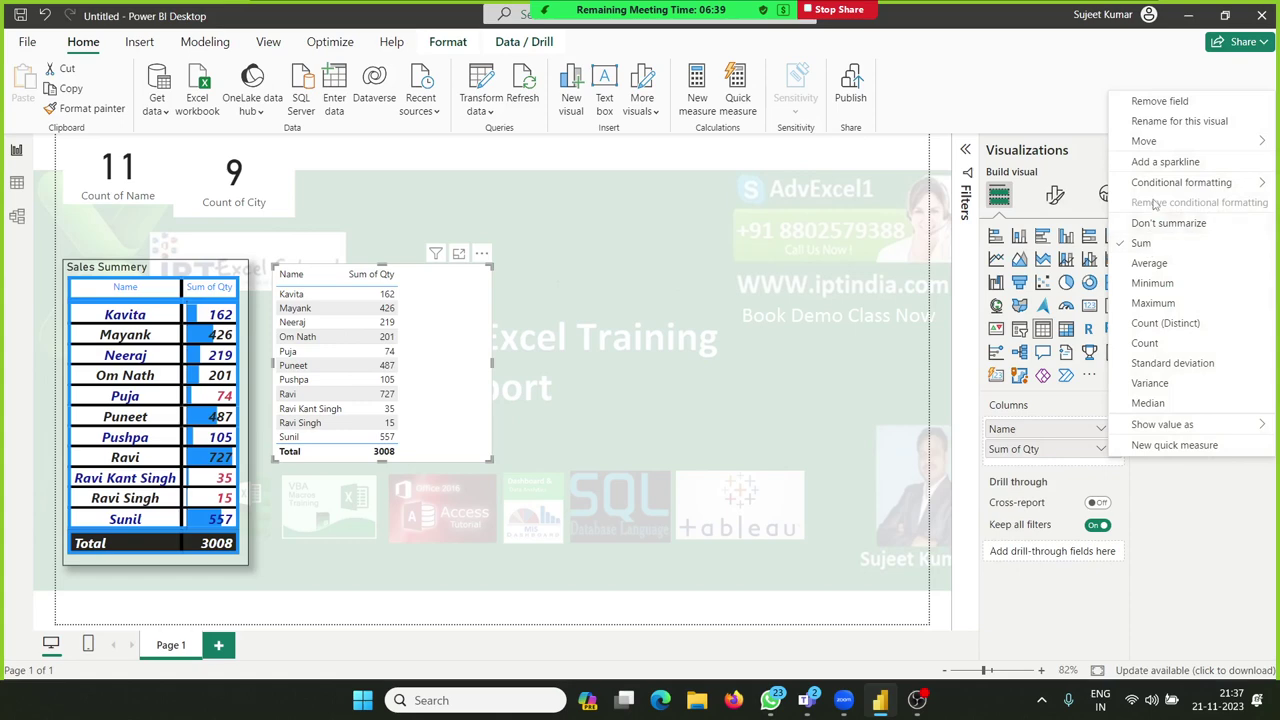
pyautogui.moveTo(1155, 193)
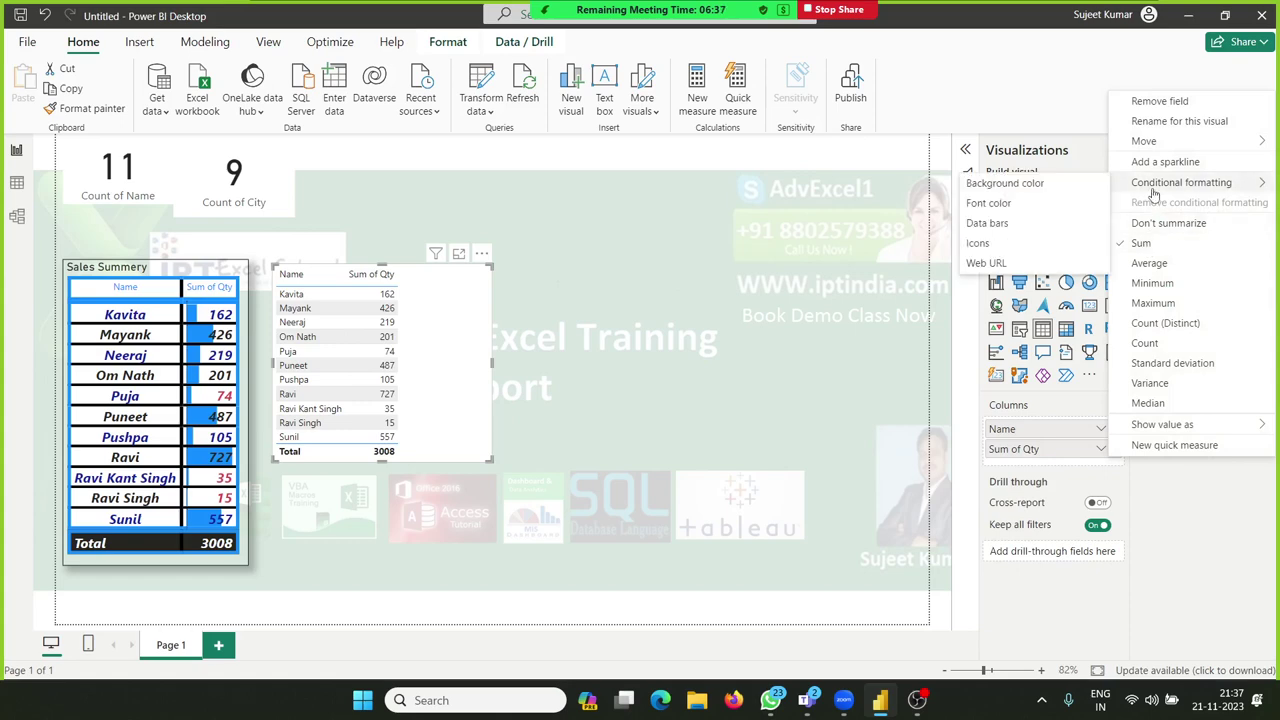
pyautogui.click(990, 223)
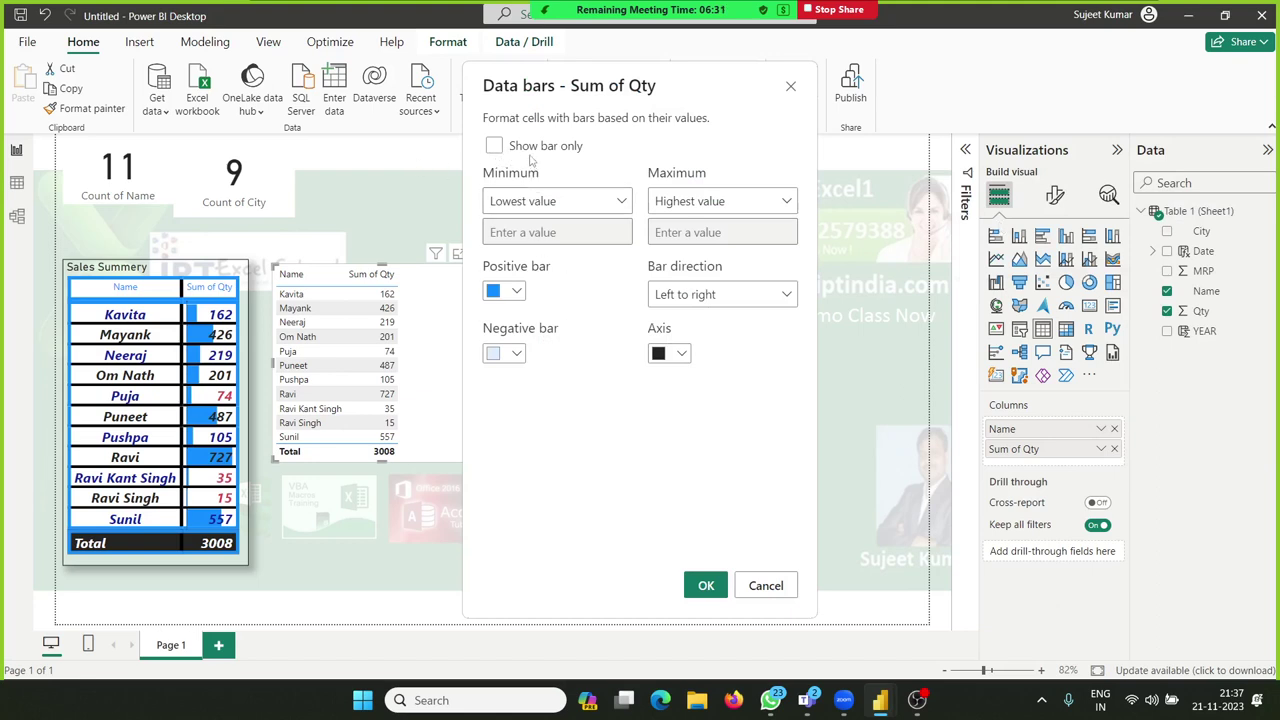
pyautogui.click(531, 150)
pyautogui.click(530, 152)
pyautogui.click(766, 586)
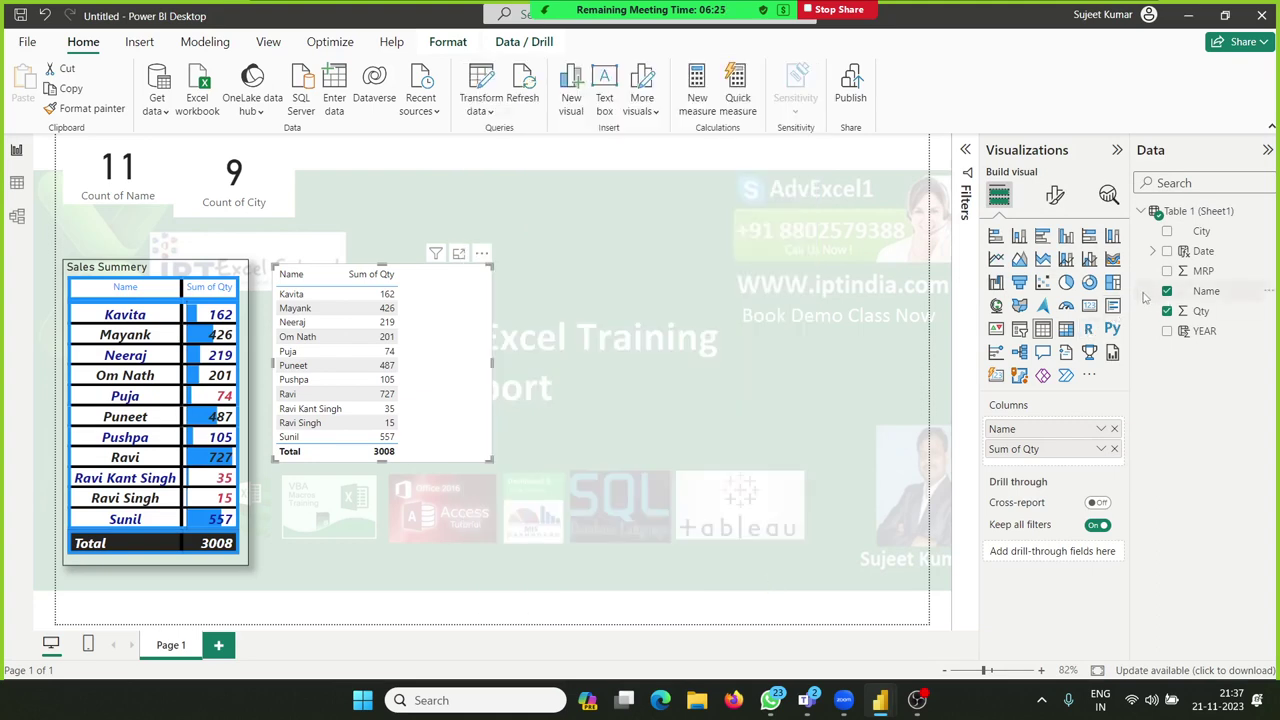
# Step: Apply the three-arrows icon set to Sum of Qty with default percent rules
pyautogui.click(1101, 450)
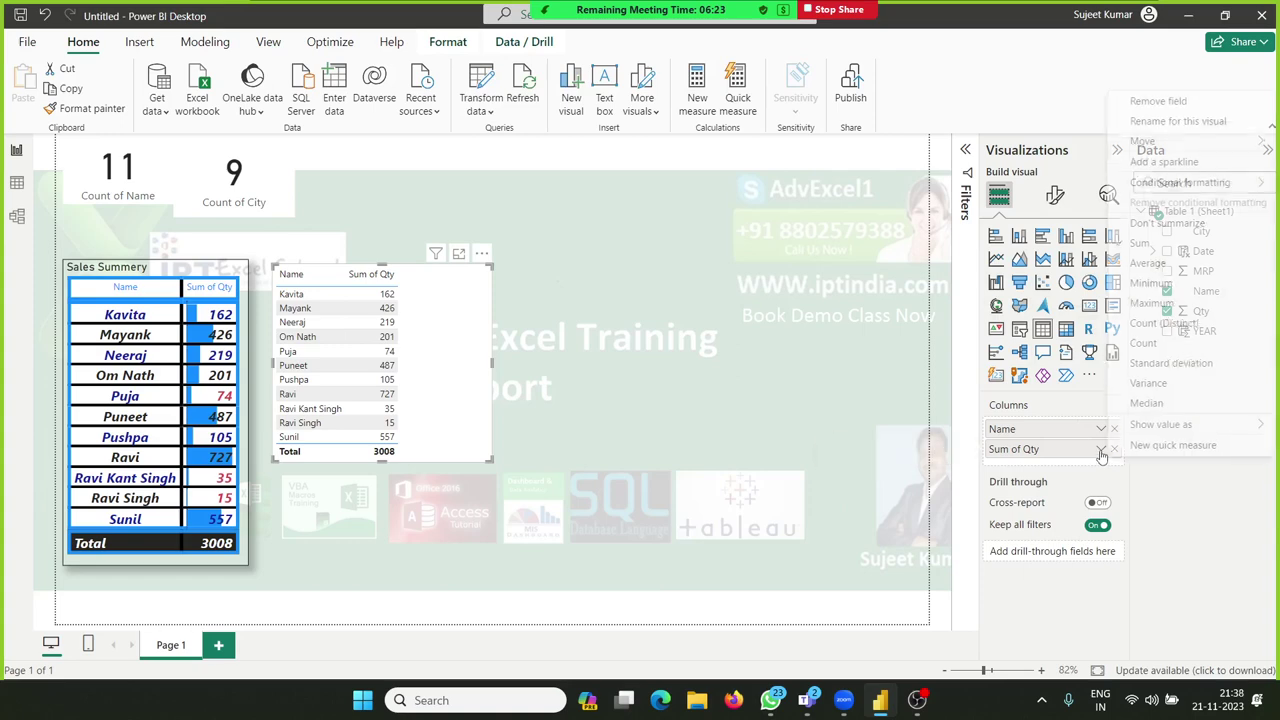
pyautogui.moveTo(1164, 189)
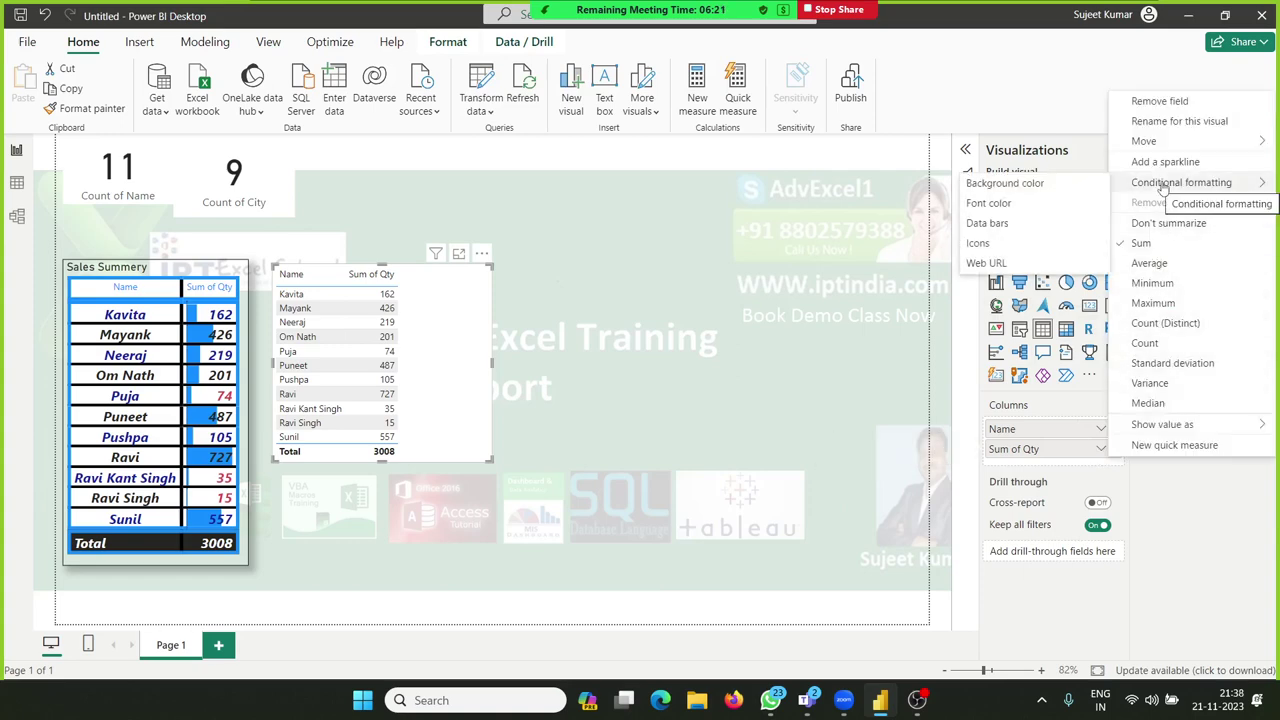
pyautogui.click(995, 250)
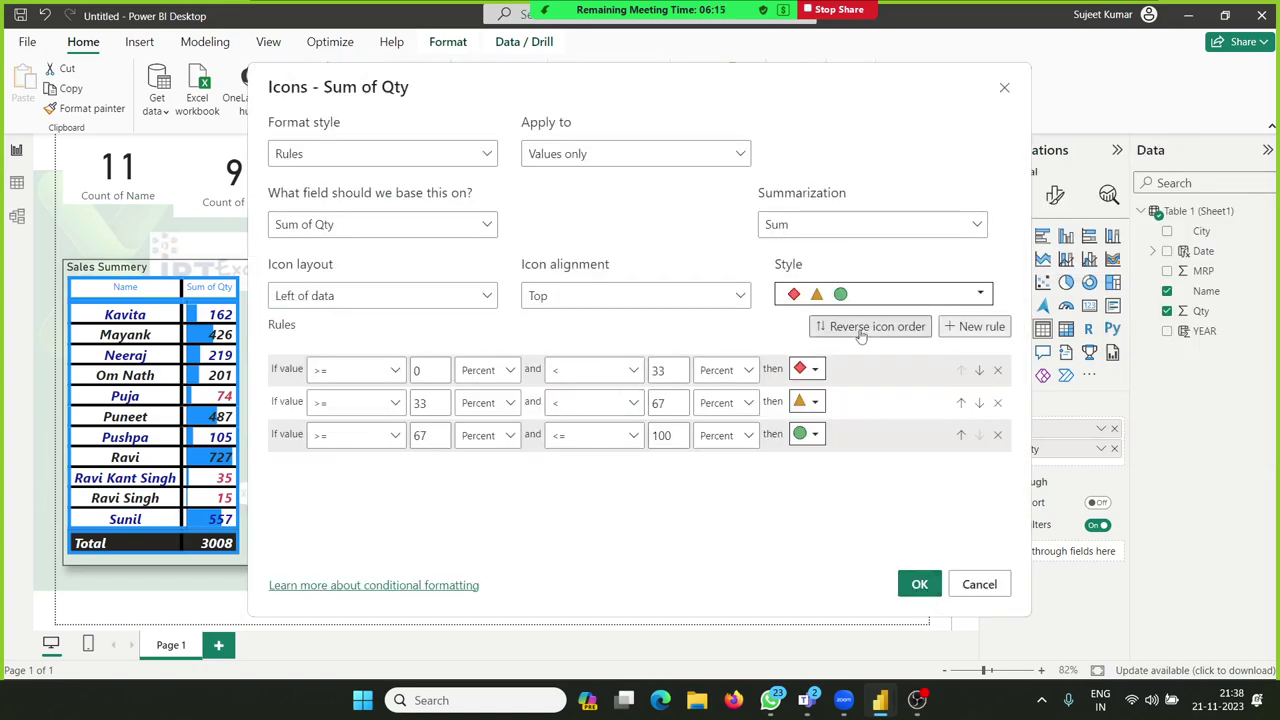
pyautogui.click(852, 300)
pyautogui.scroll(-1, 806, 481)
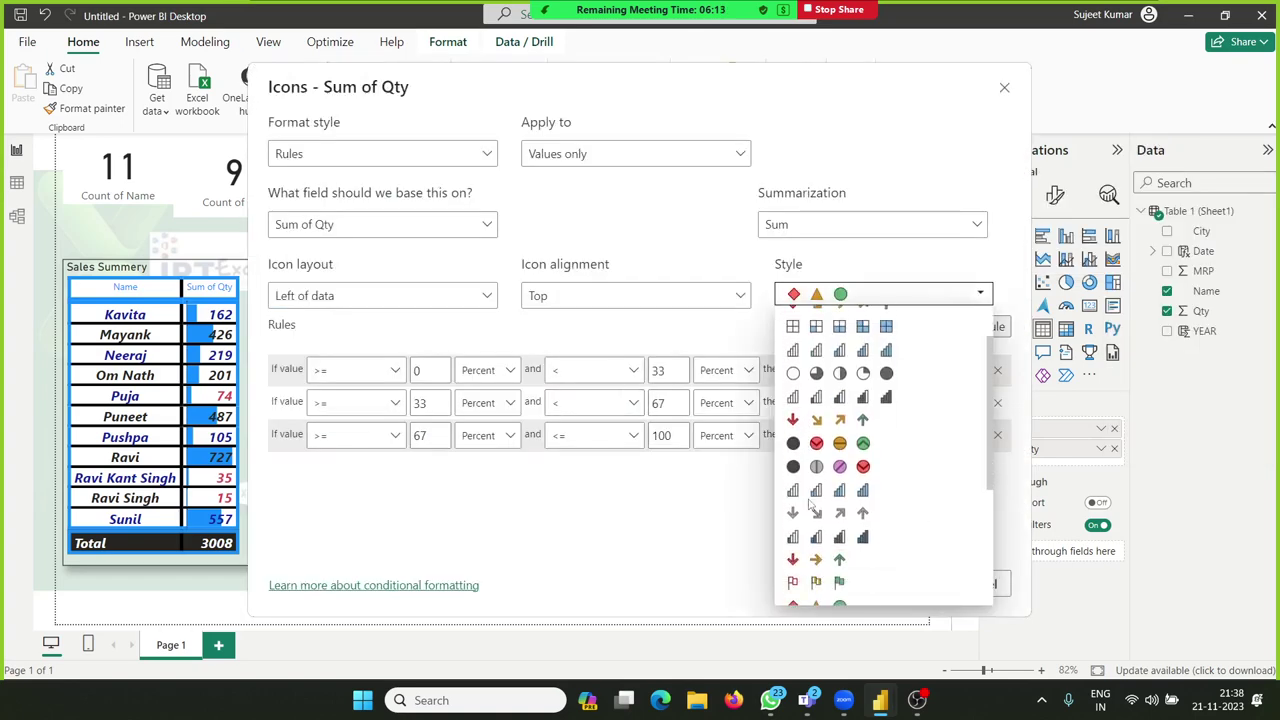
pyautogui.click(817, 561)
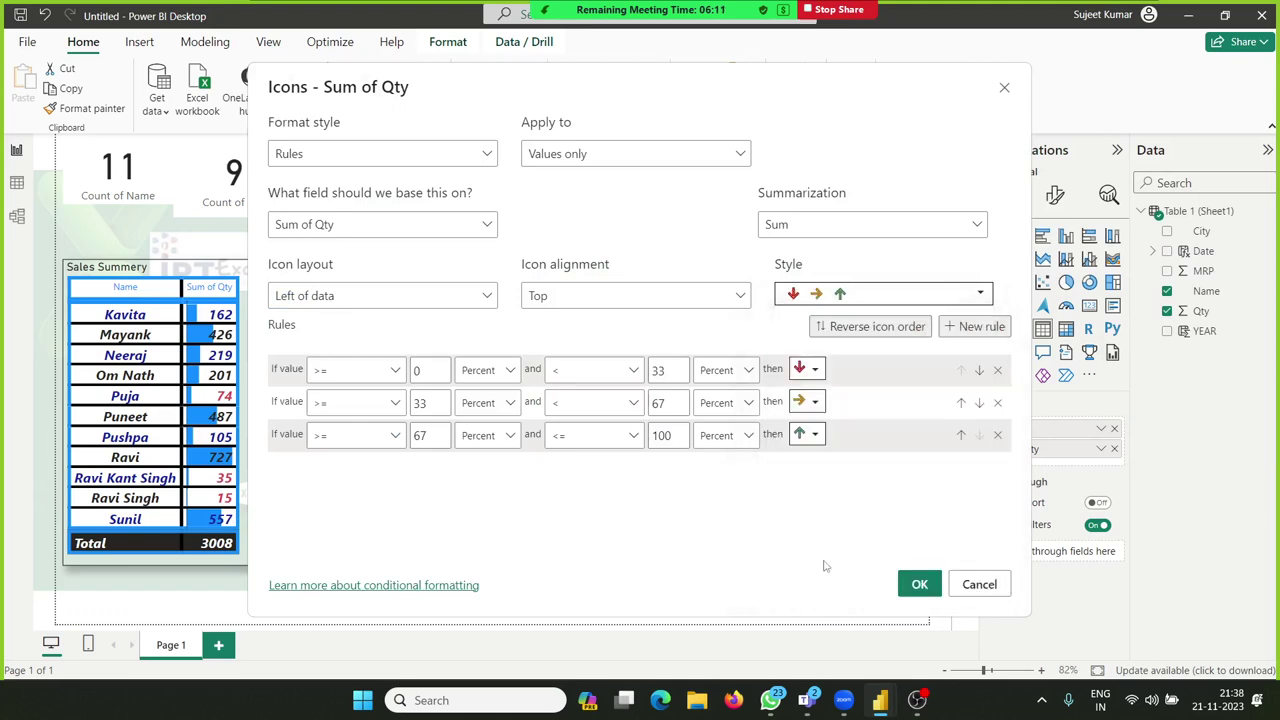
pyautogui.click(915, 584)
pyautogui.click(646, 423)
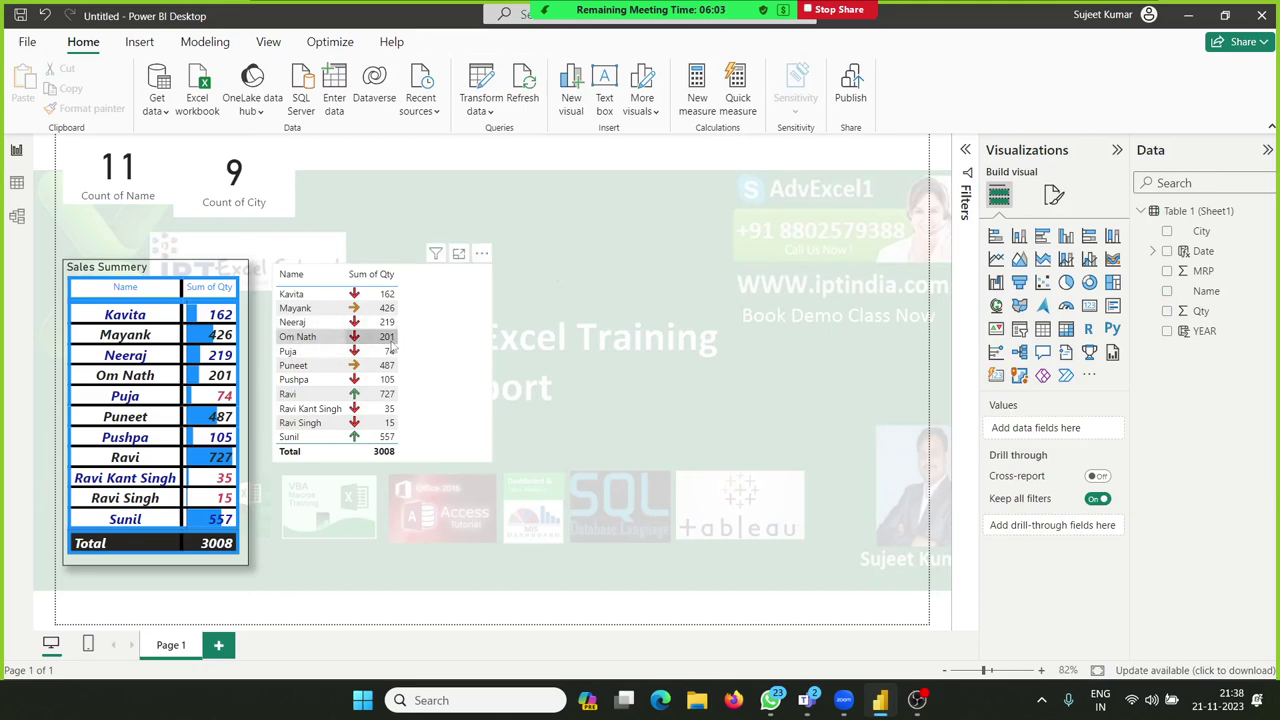
pyautogui.click(458, 253)
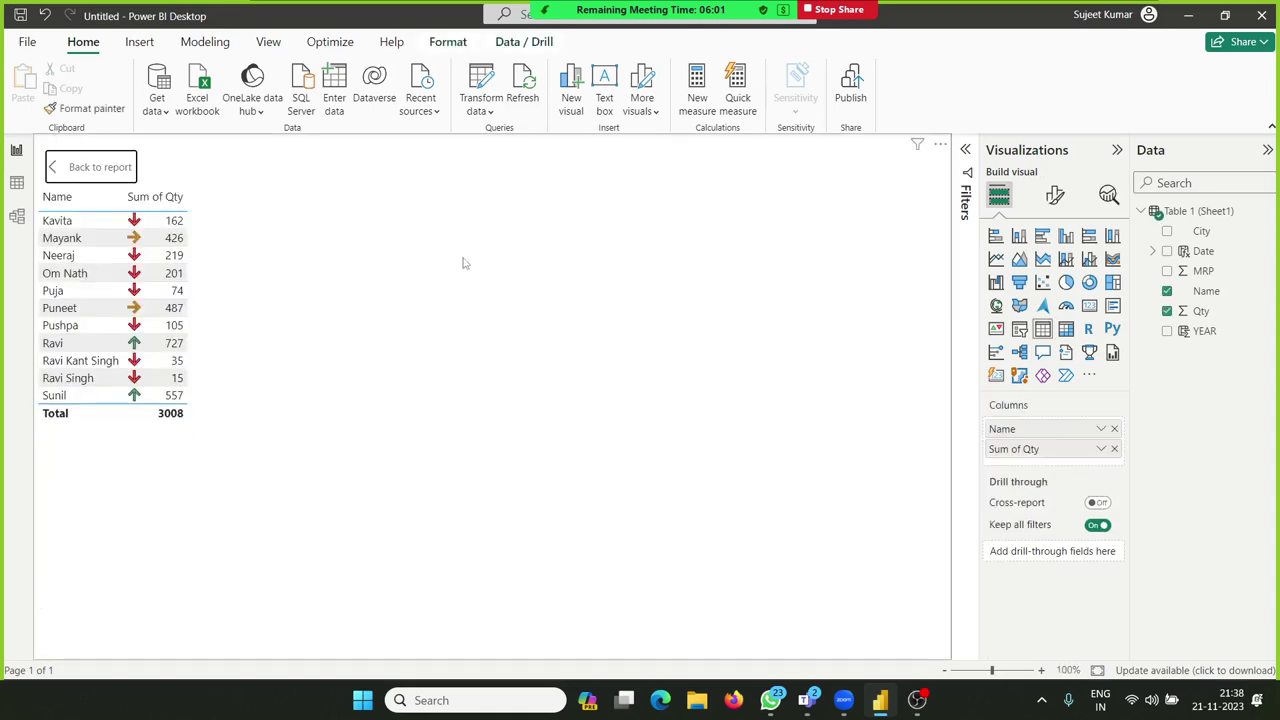
pyautogui.click(137, 275)
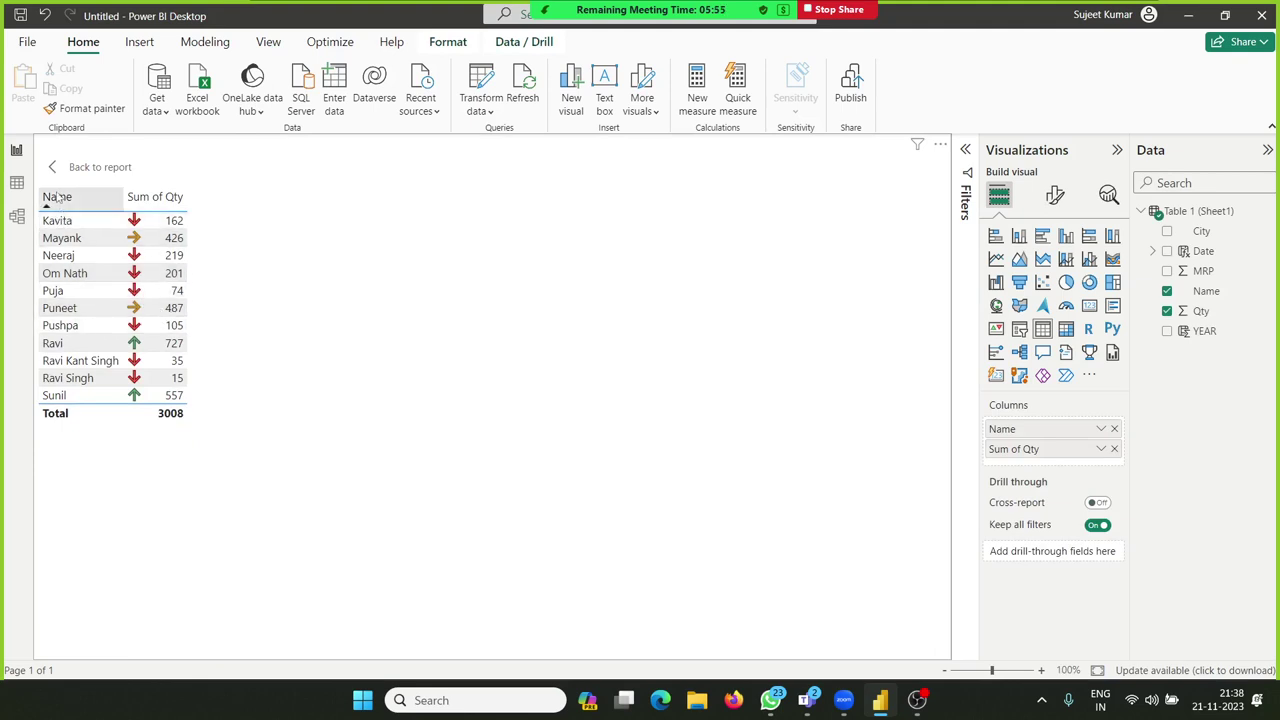
pyautogui.click(92, 167)
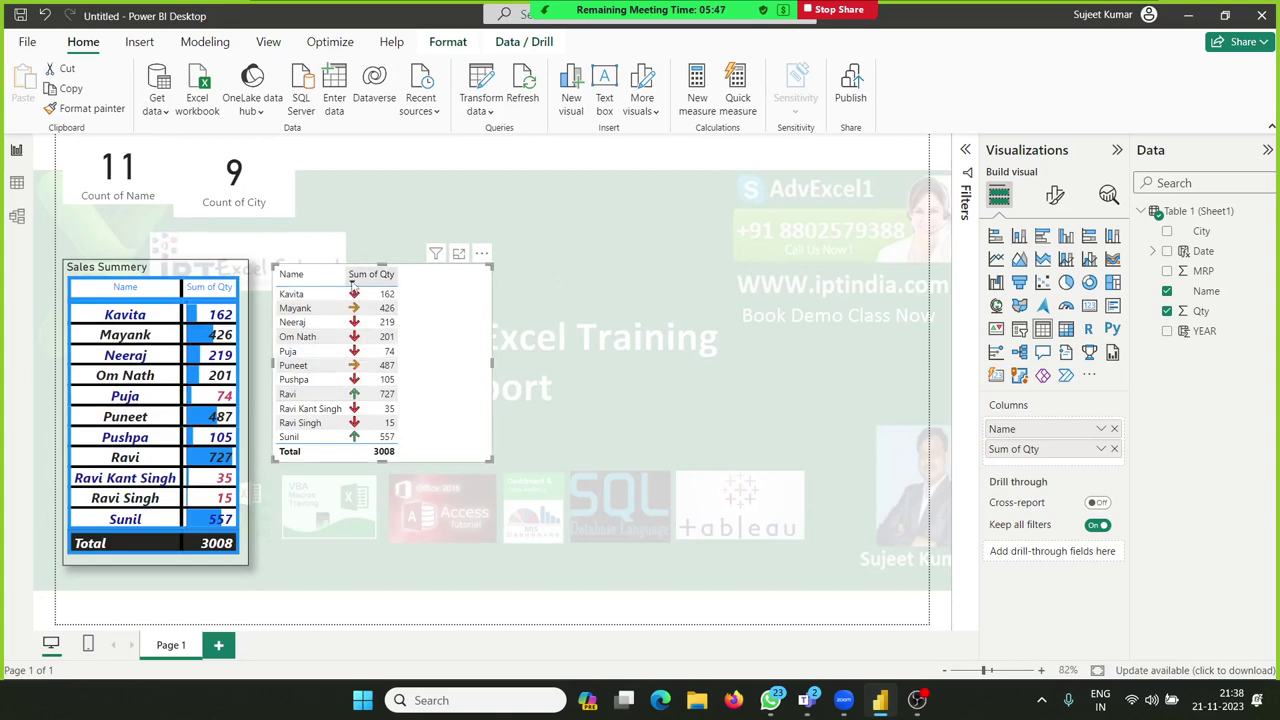
# Step: Sort the second table by Sum of Qty lowest first, narrow it, and place it beside Sales Summery
pyautogui.click(352, 282)
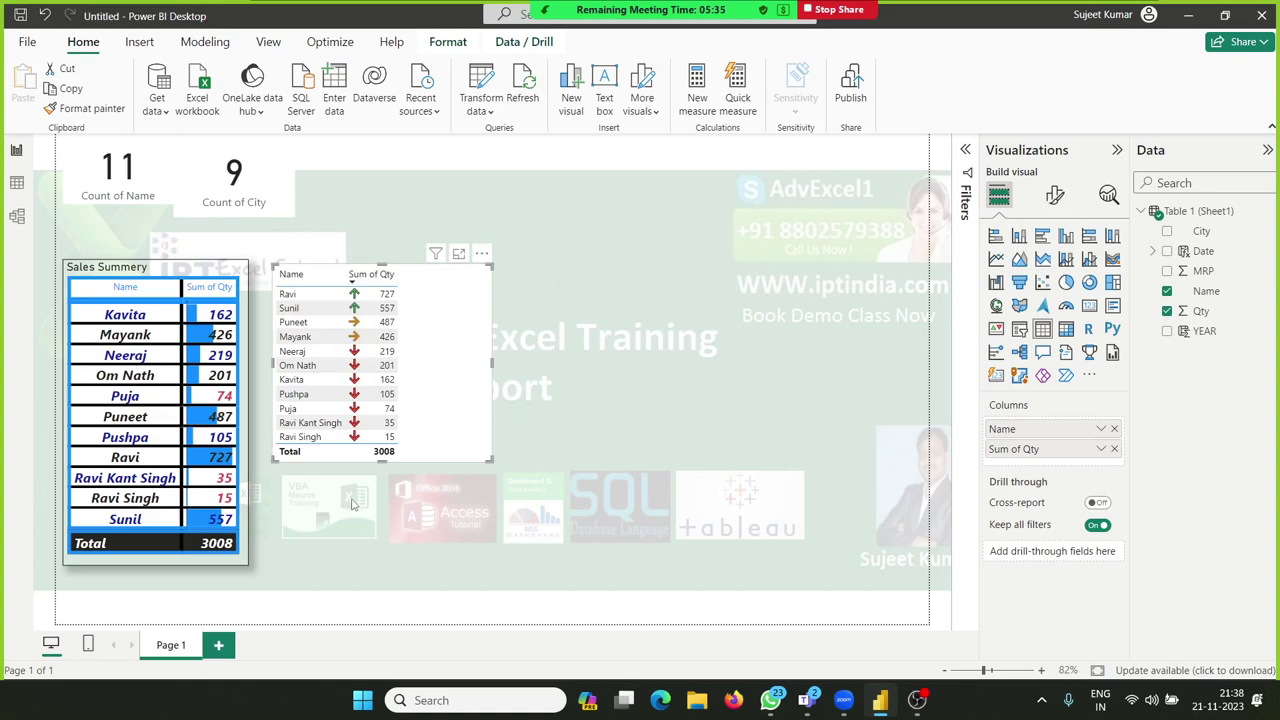
pyautogui.click(378, 276)
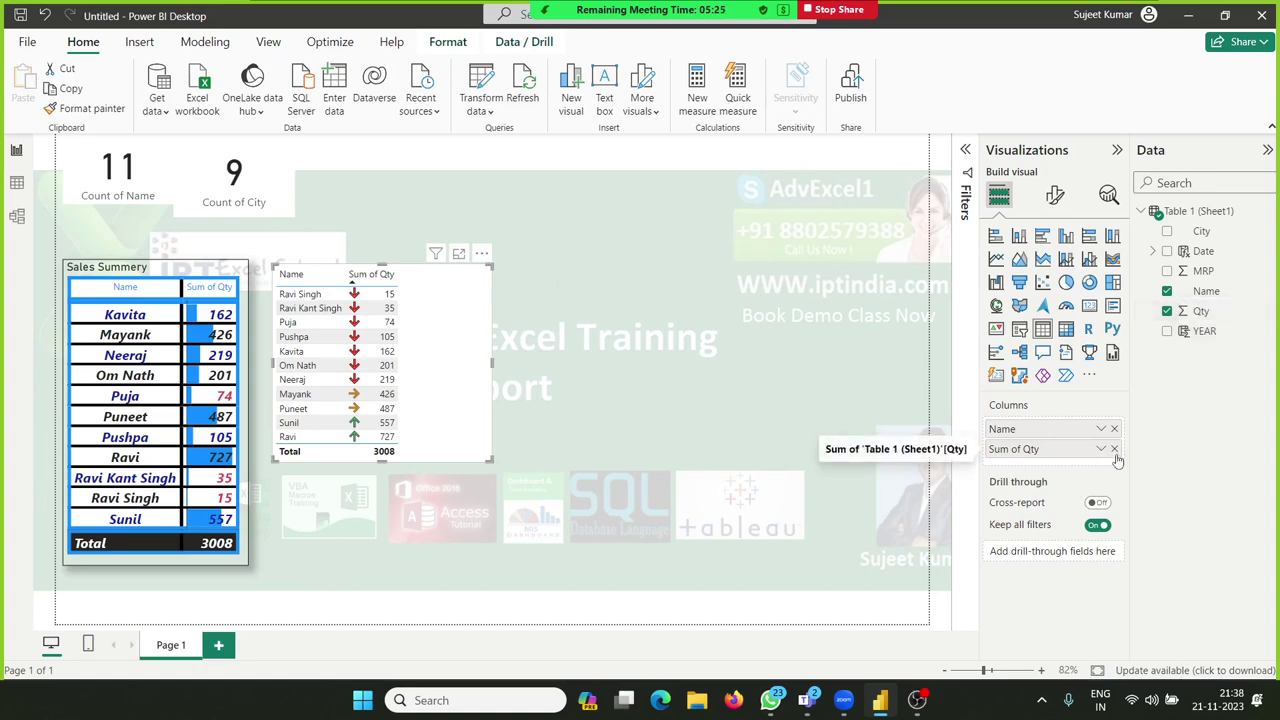
pyautogui.moveTo(490, 460); pyautogui.dragTo(404, 463)
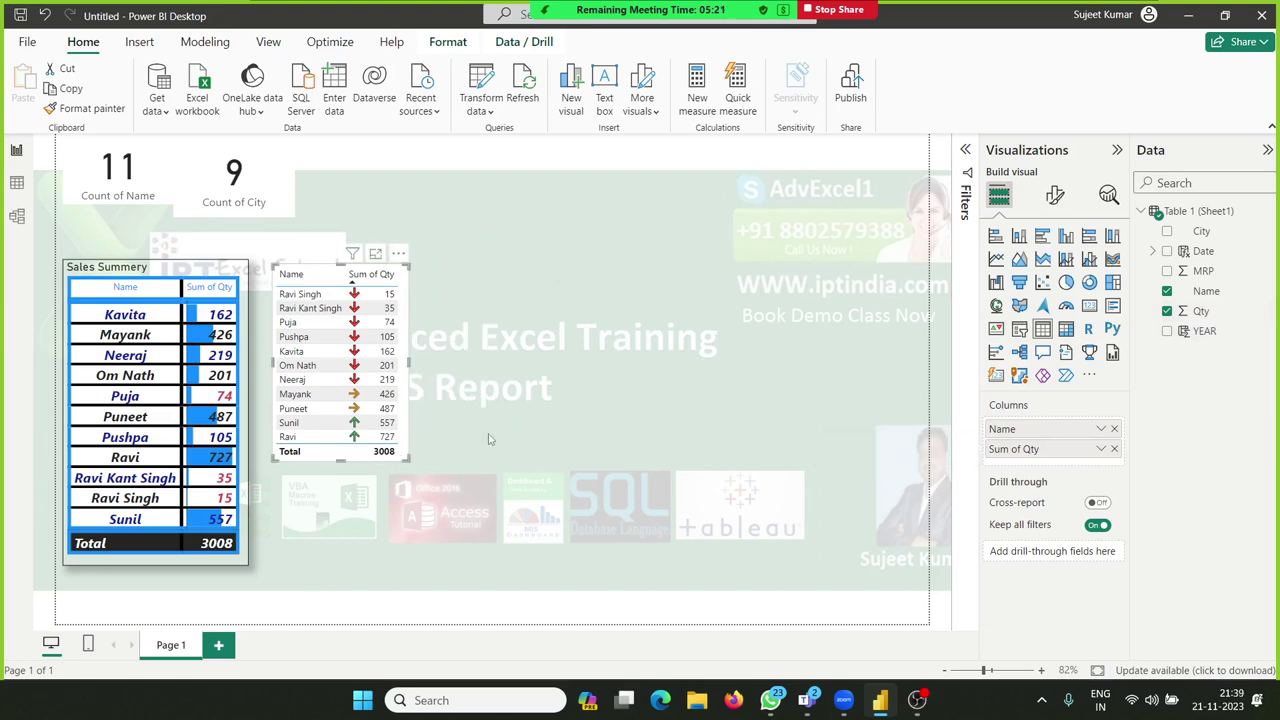
pyautogui.moveTo(292, 274); pyautogui.dragTo(268, 270)
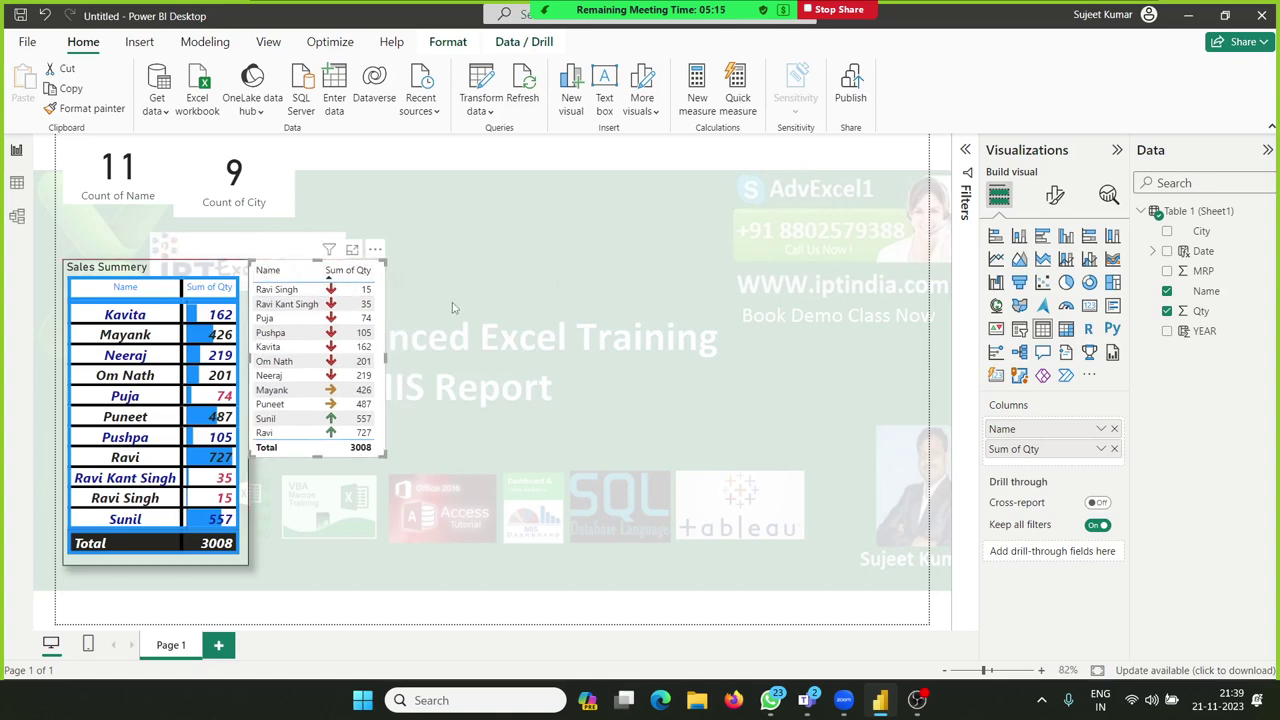
pyautogui.click(477, 325)
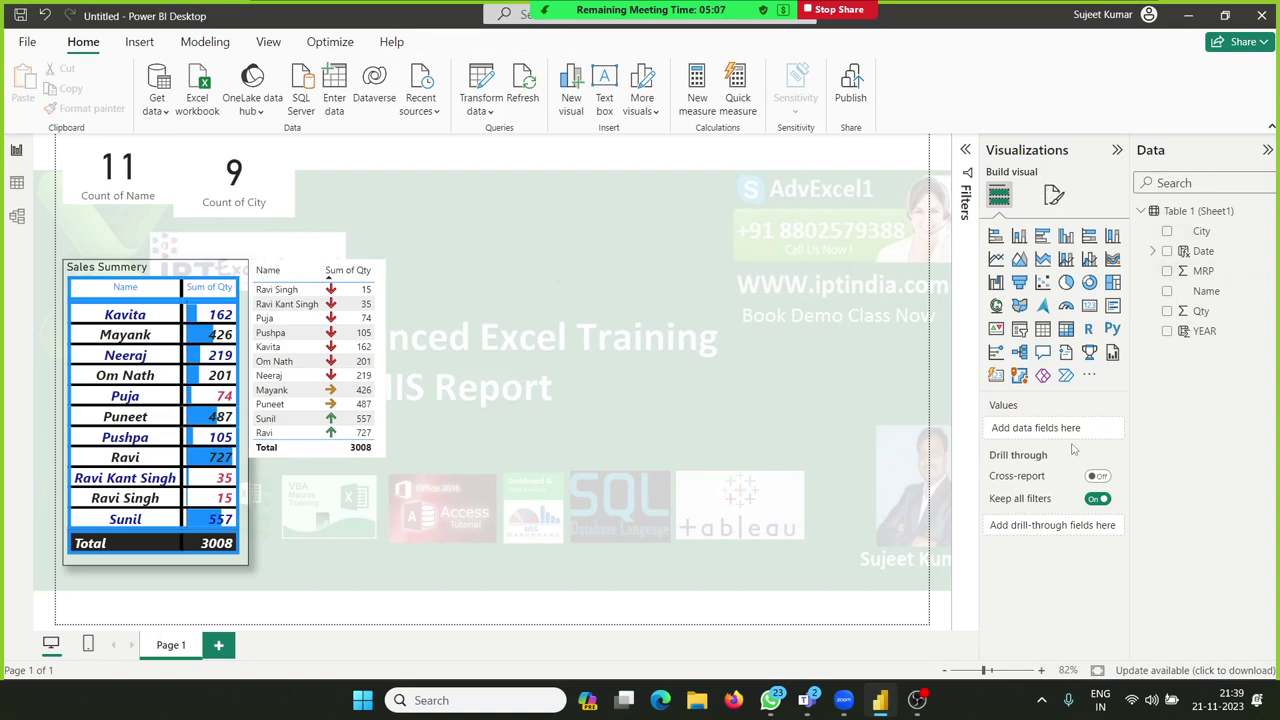
# Step: Sort the second table's rows by Name in ascending A to Z order
pyautogui.click(294, 274)
pyautogui.click(300, 272)
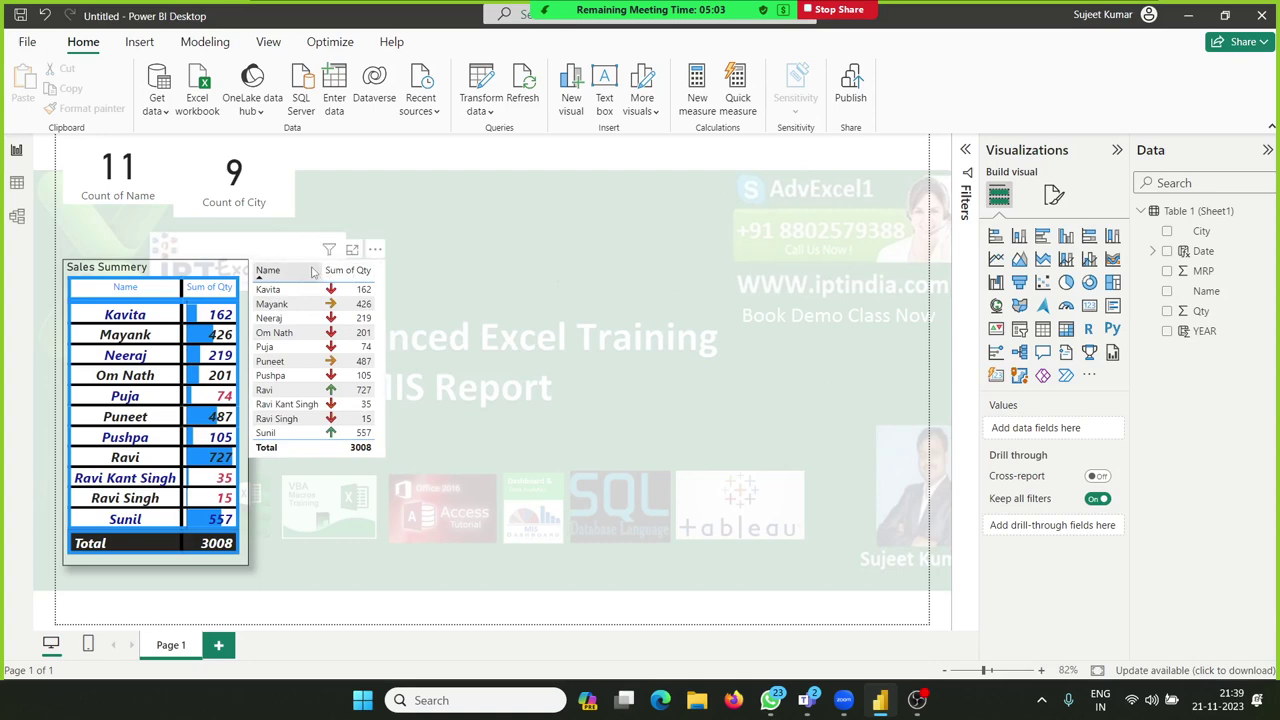
pyautogui.click(308, 456)
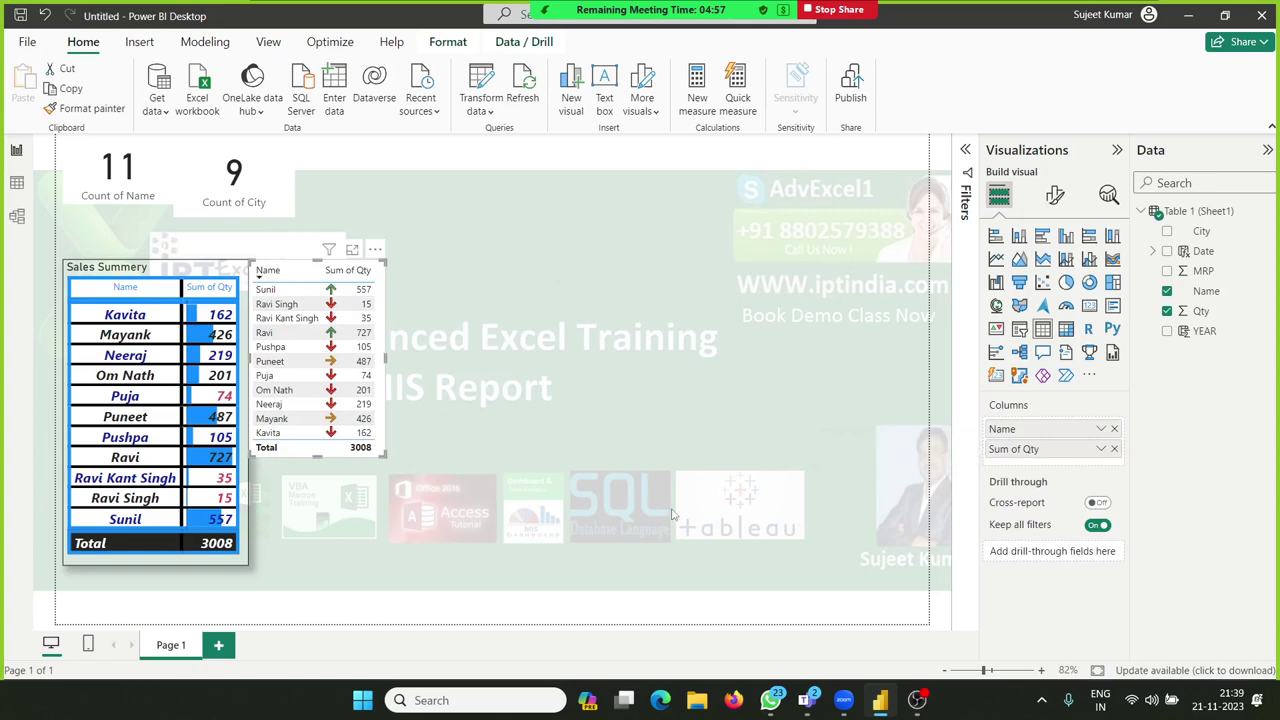
pyautogui.click(258, 279)
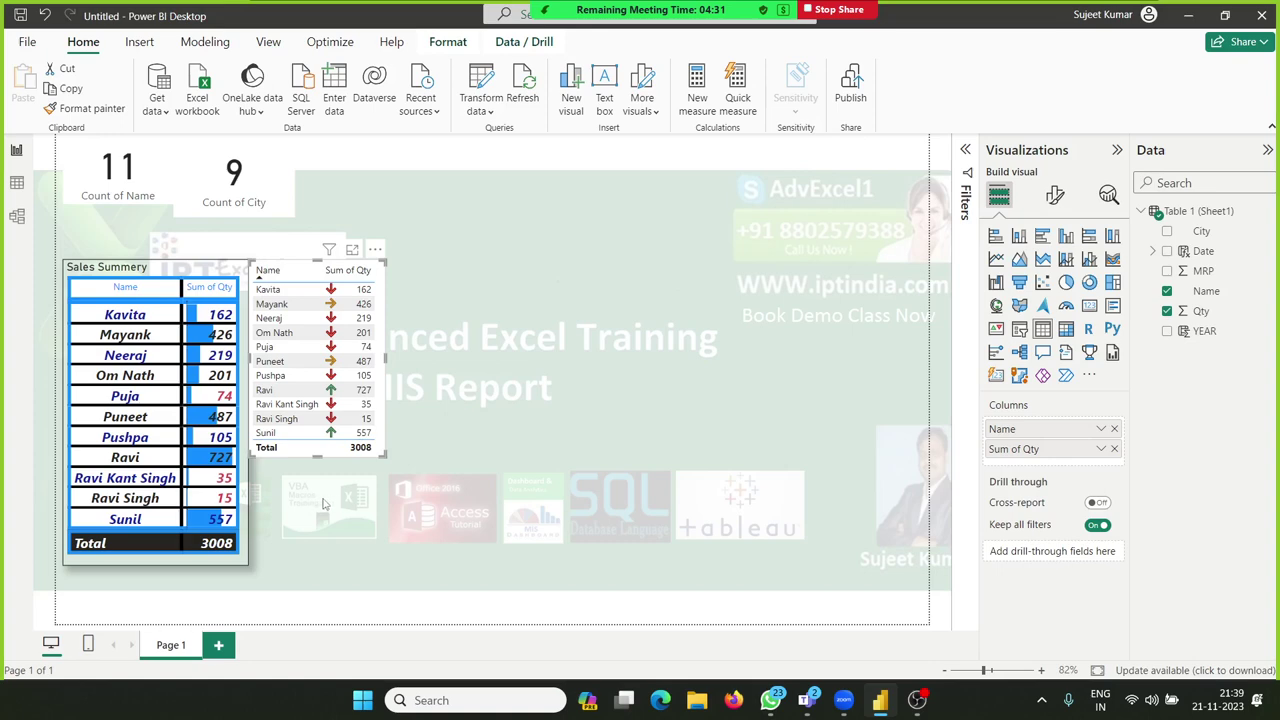
pyautogui.click(455, 428)
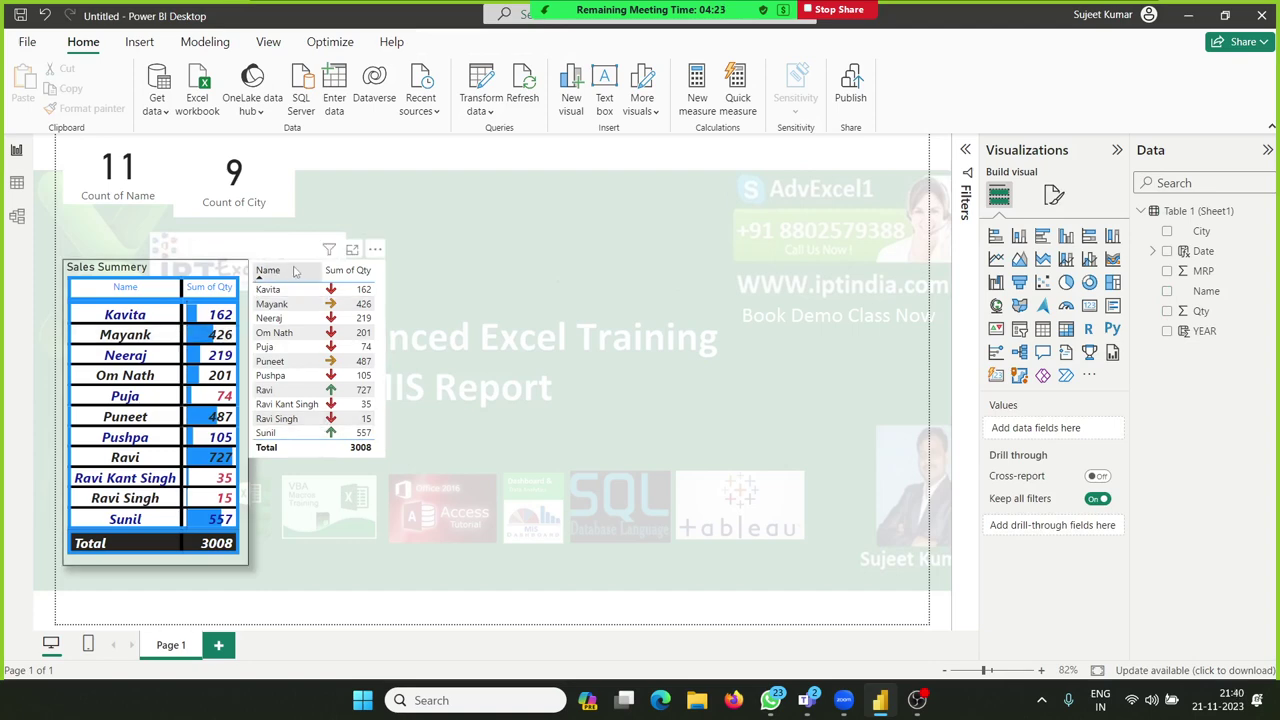
pyautogui.click(375, 249)
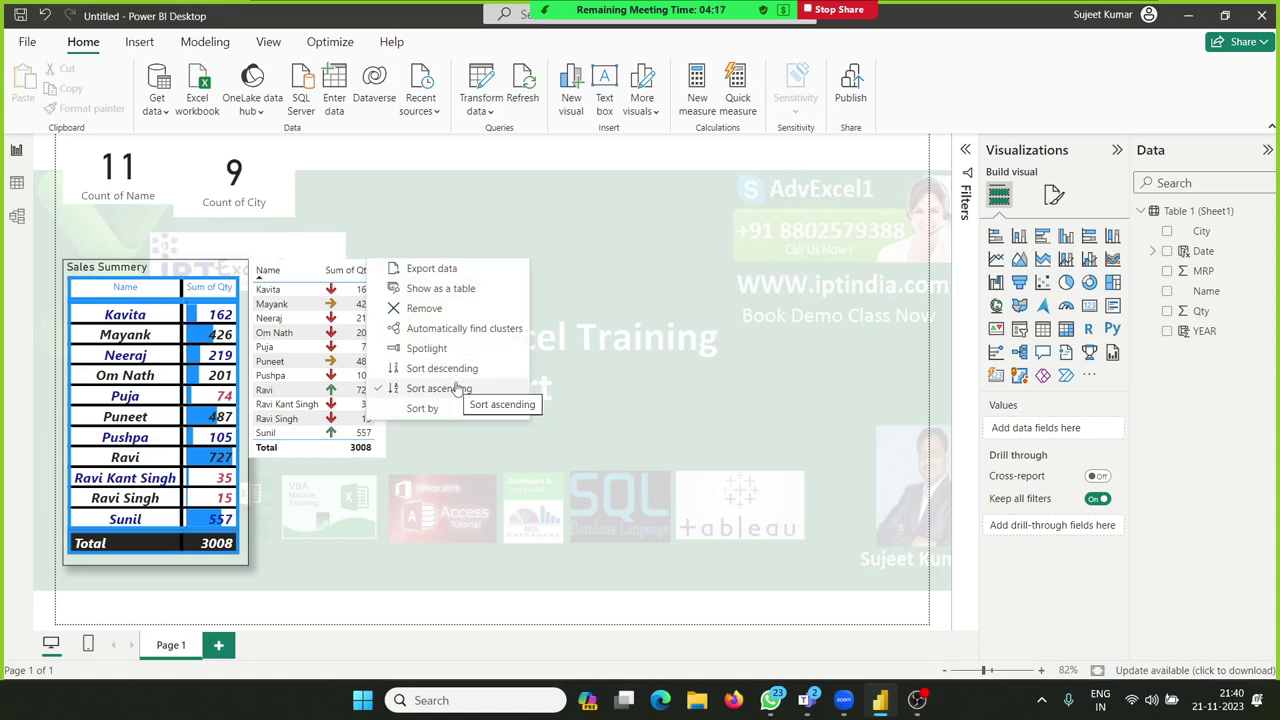
pyautogui.click(333, 457)
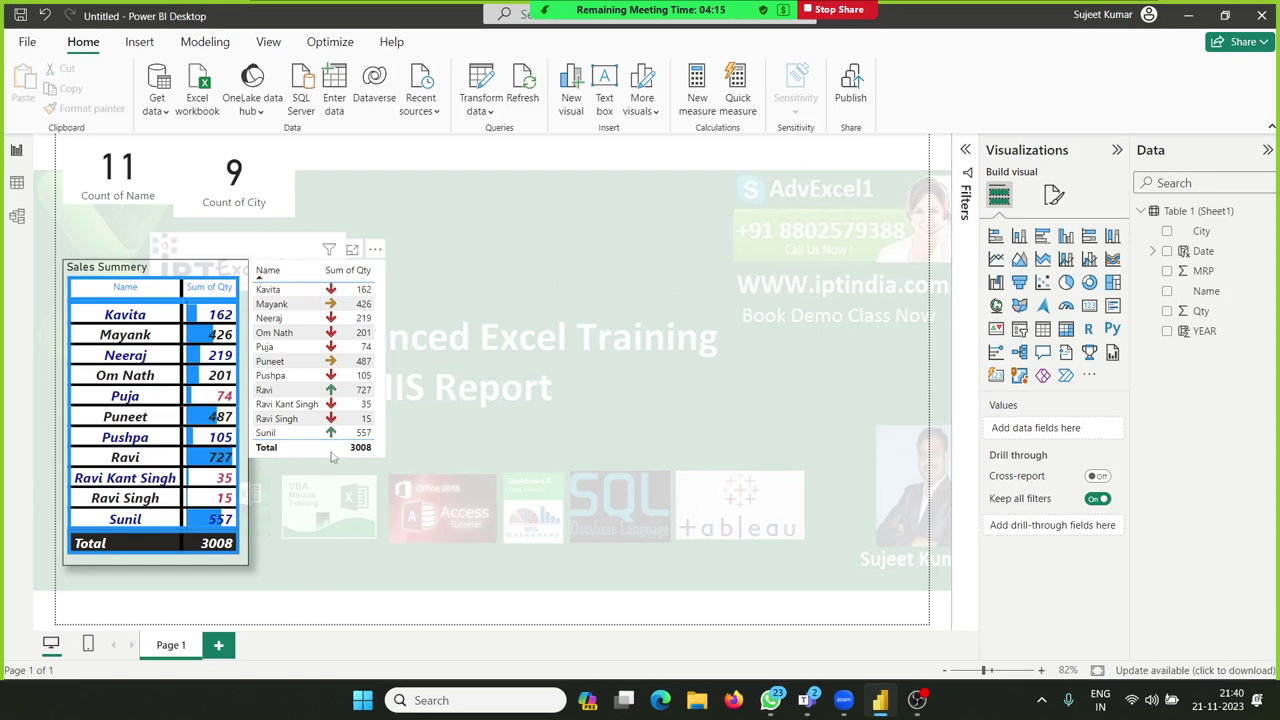
pyautogui.click(333, 456)
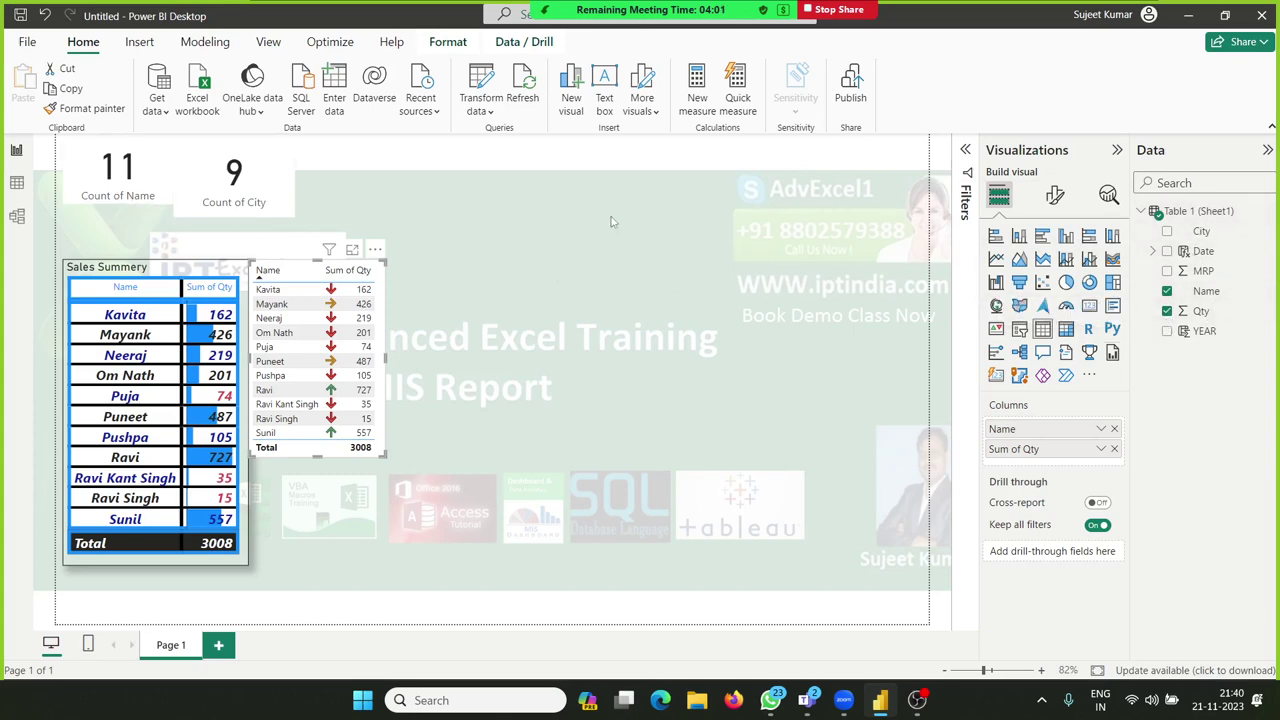
pyautogui.click(17, 185)
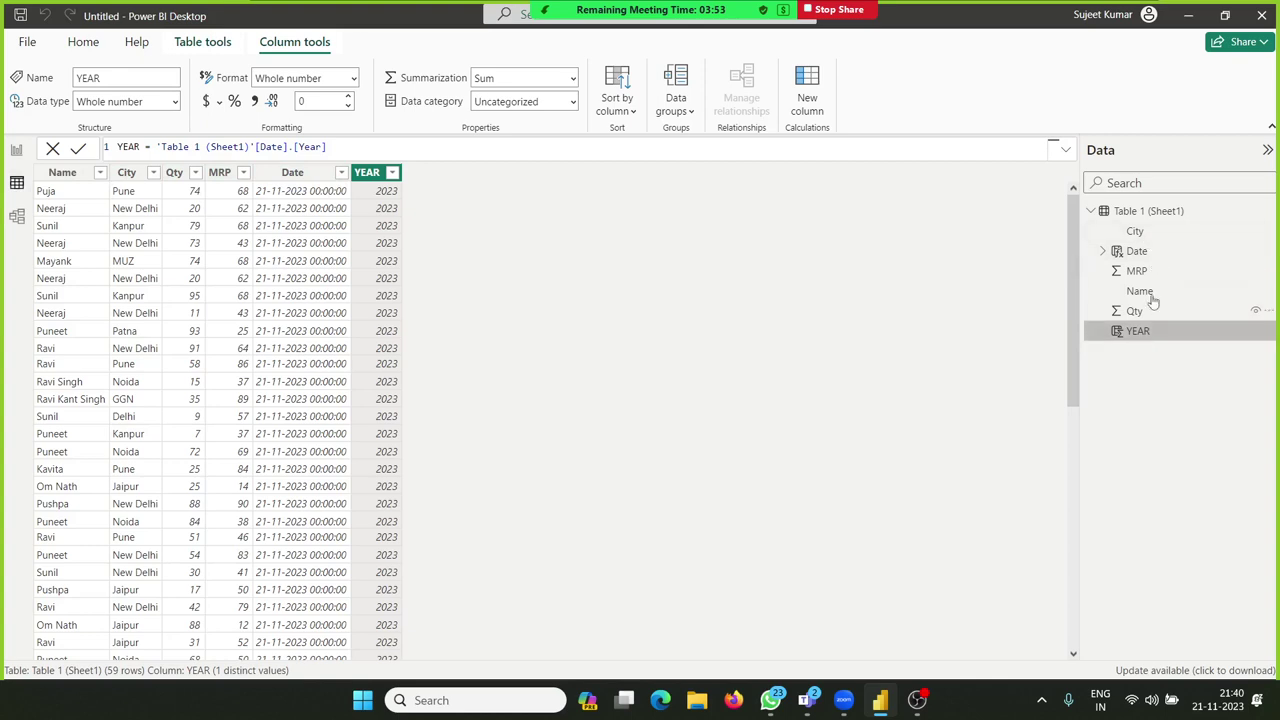
pyautogui.click(1268, 211)
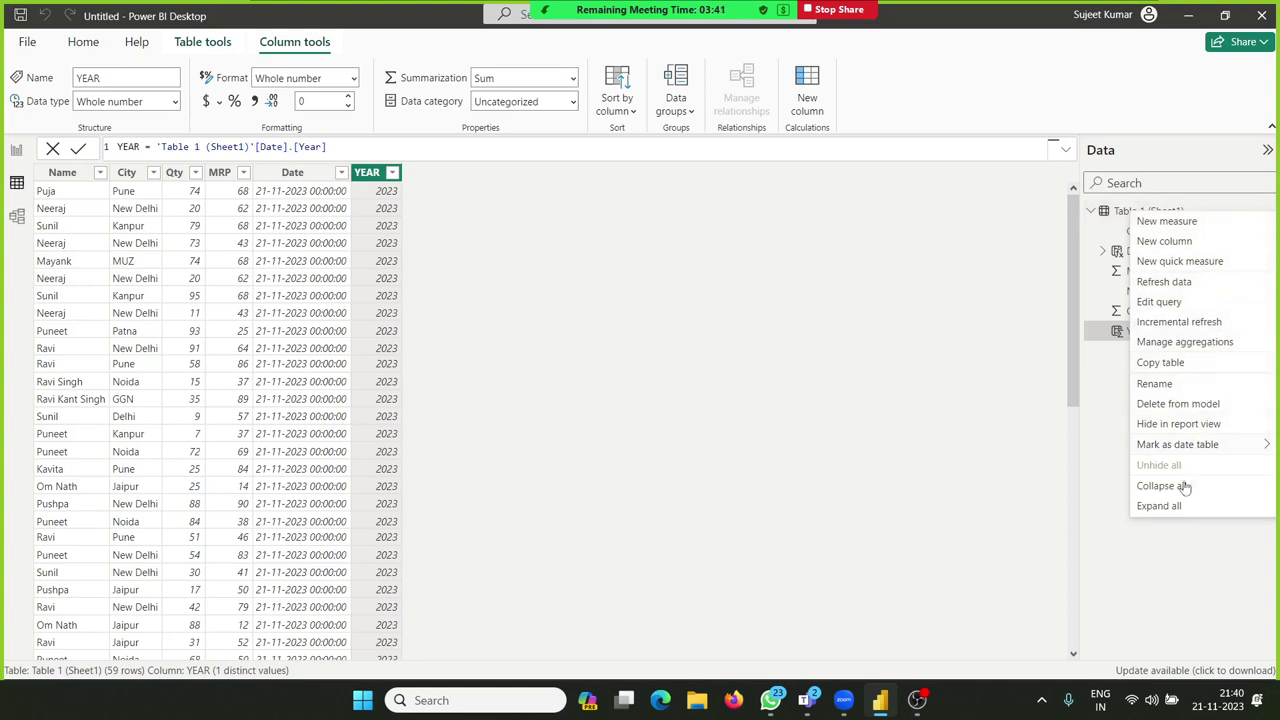
pyautogui.click(1138, 548)
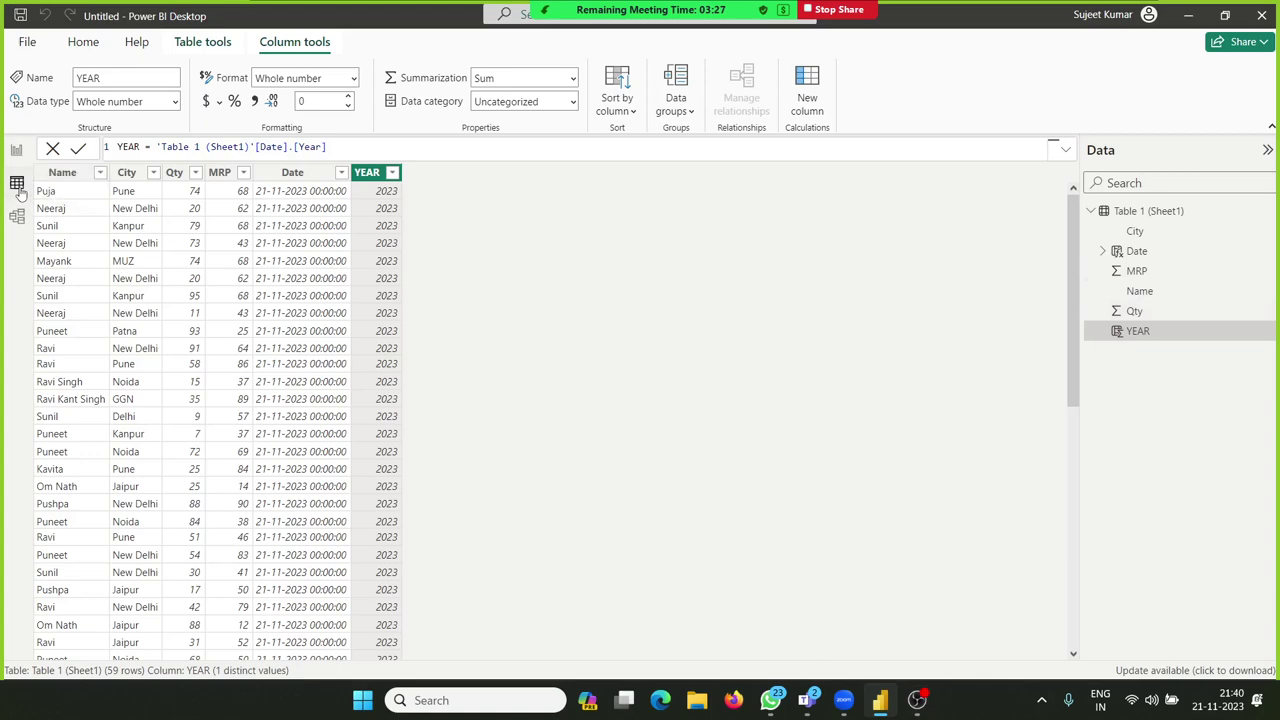
pyautogui.click(16, 152)
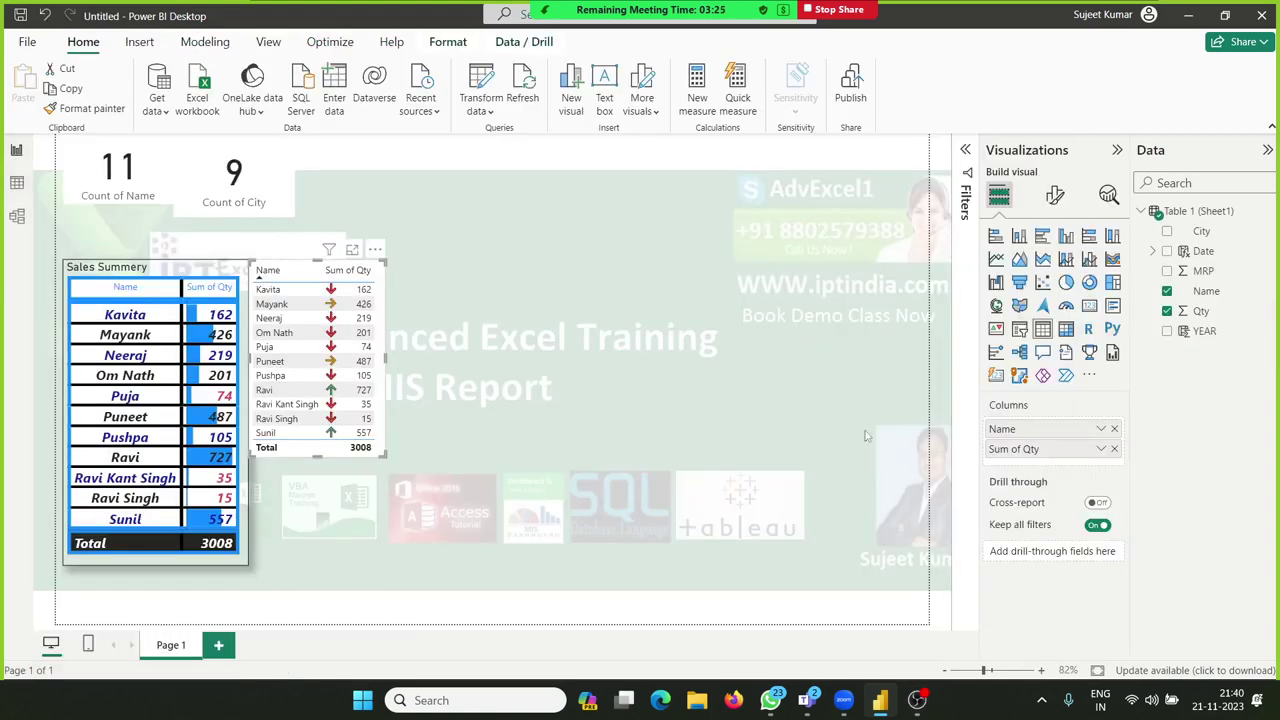